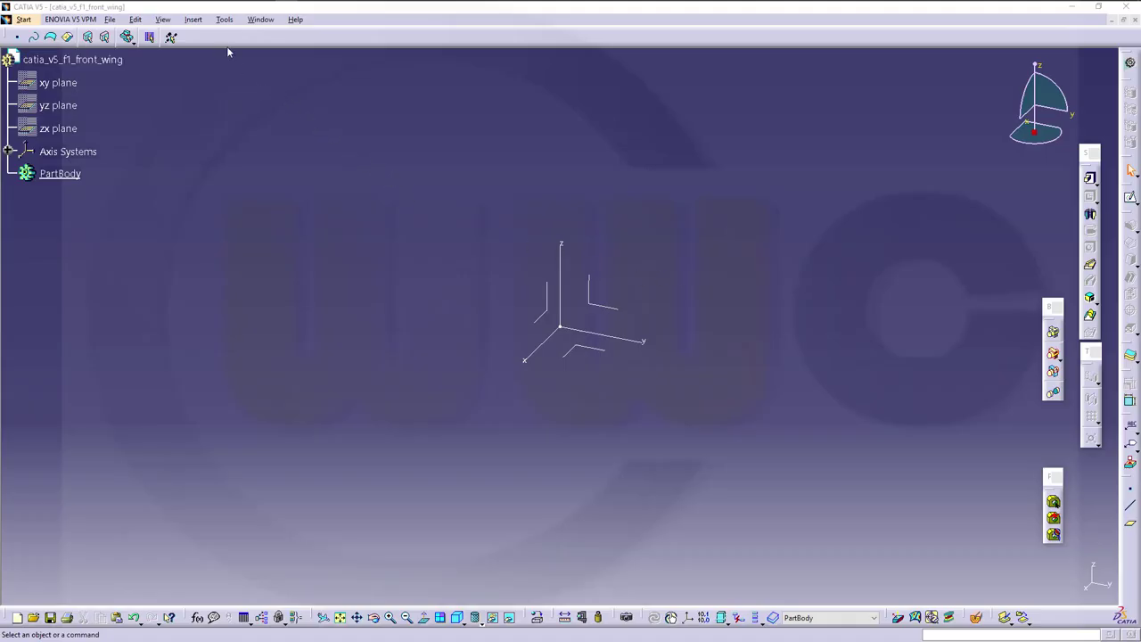
Insert geometrical sets named 'planes' and 'sketches' under the front wing part.
{"action": "left_click", "coordinate": [193, 19]}
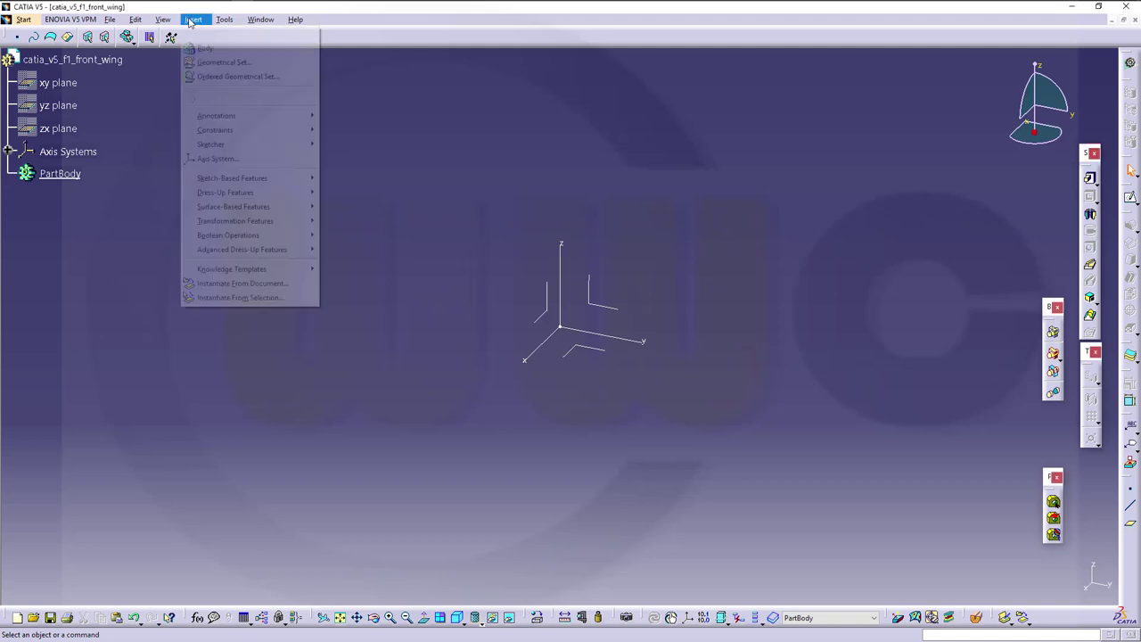
{"action": "left_click", "coordinate": [227, 59]}
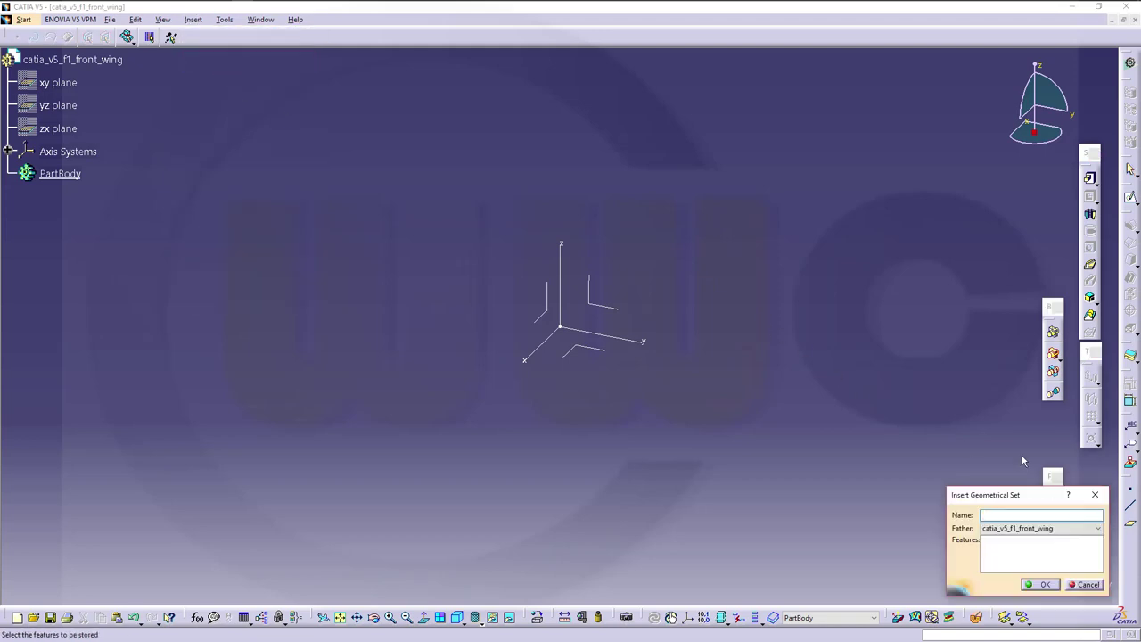
{"action": "type", "text": "planes"}
{"action": "key", "text": "Return"}
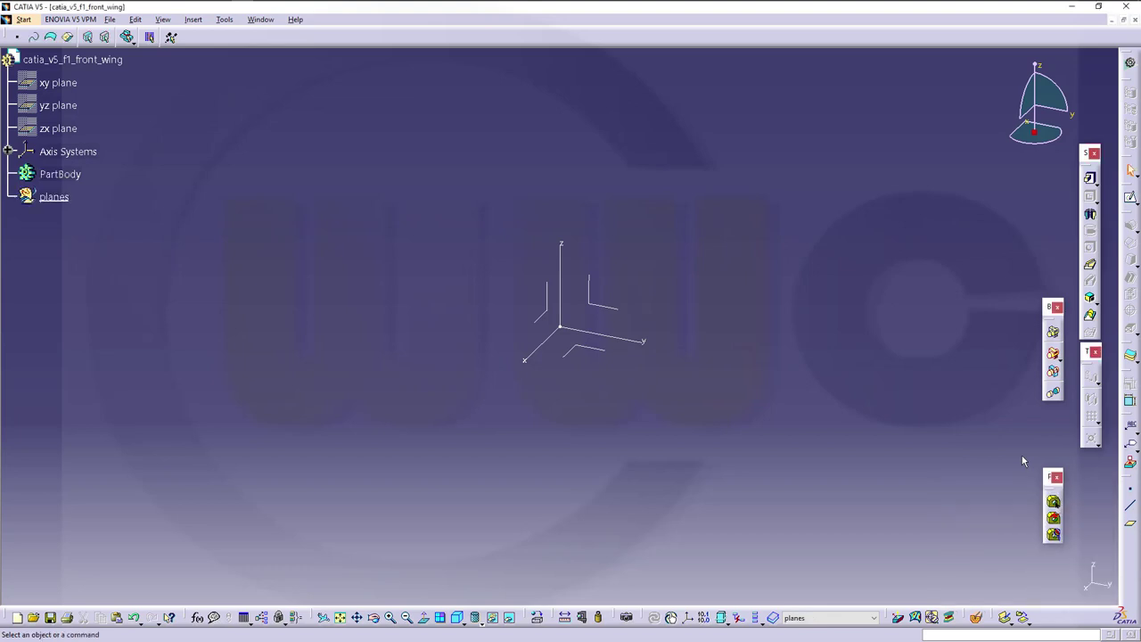
{"action": "left_click", "coordinate": [193, 19]}
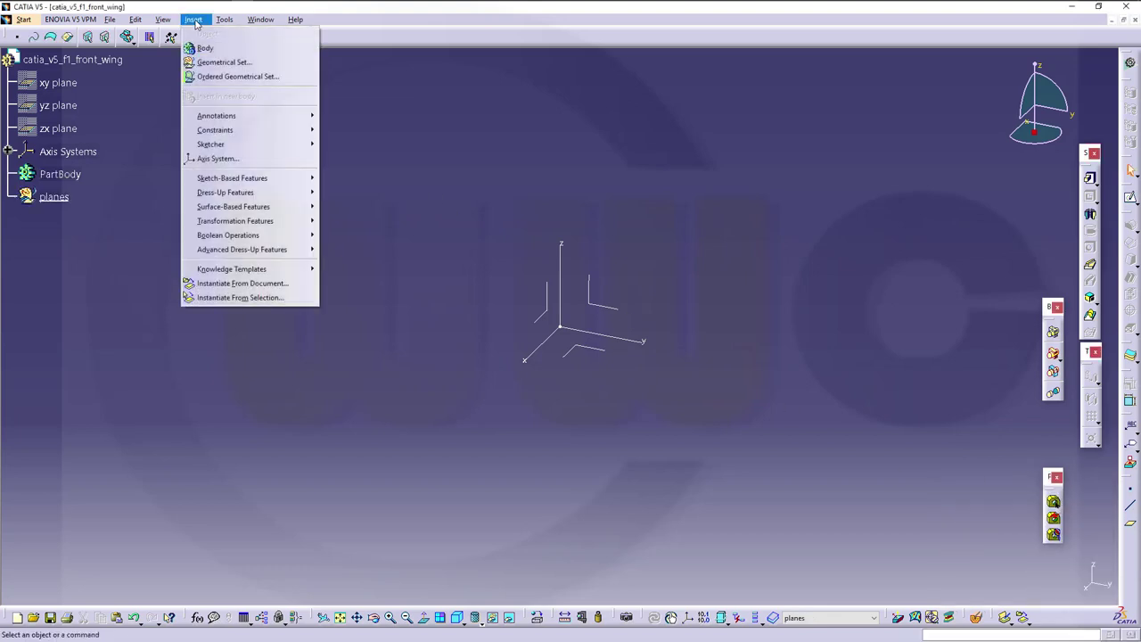
{"action": "left_click", "coordinate": [223, 61]}
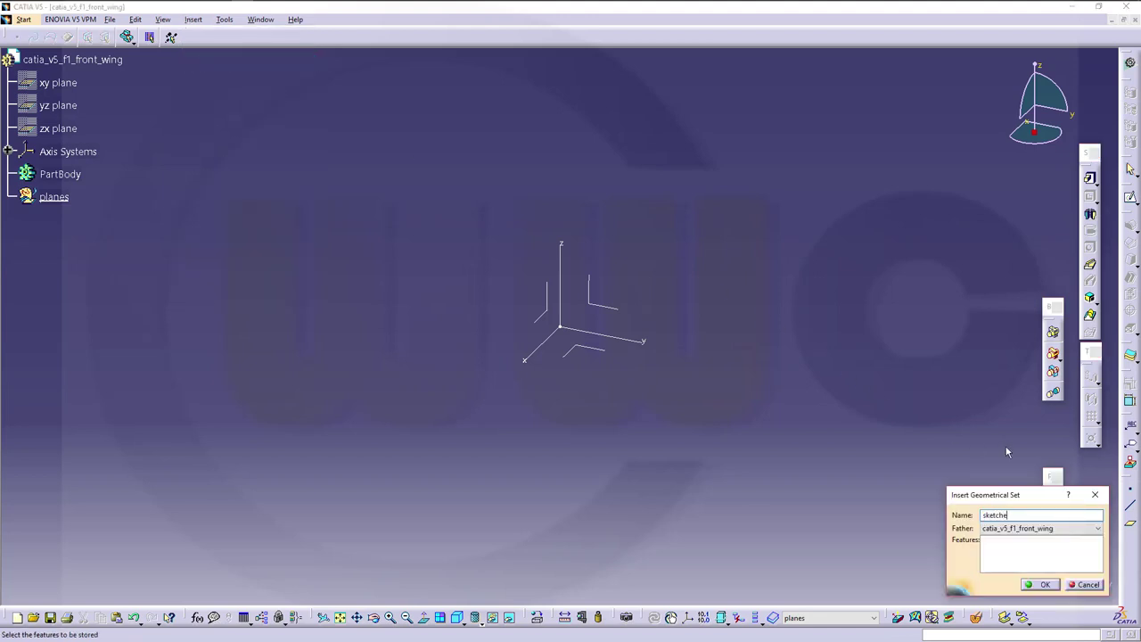
{"action": "key", "text": "Return"}
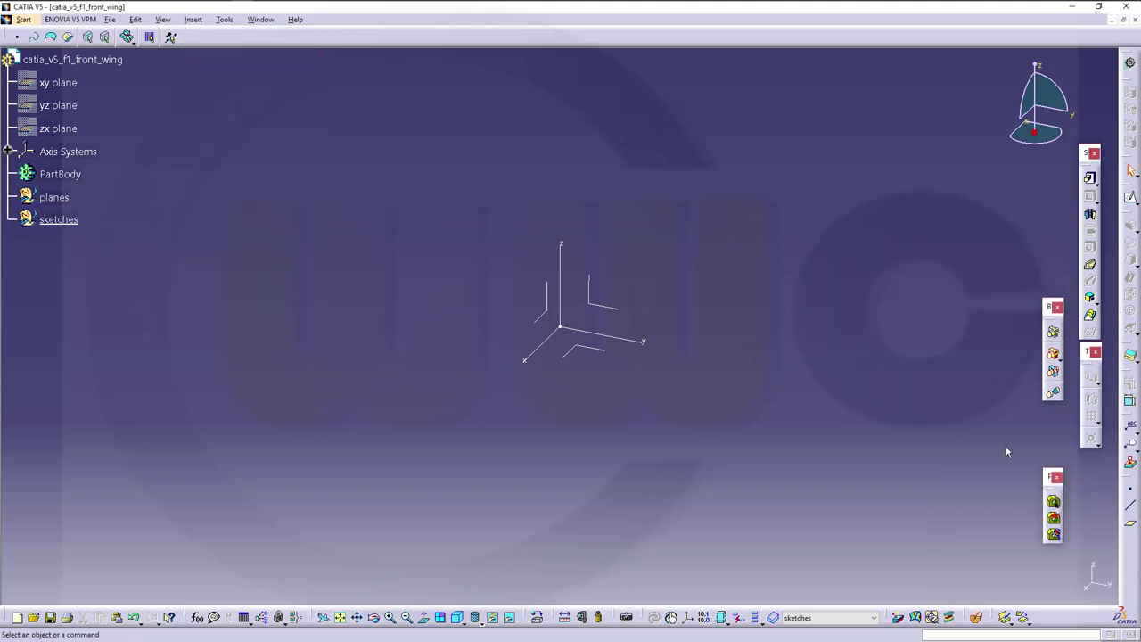
Insert two more geometrical sets named 'curves' and 'surfaces'.
{"action": "left_click", "coordinate": [194, 21]}
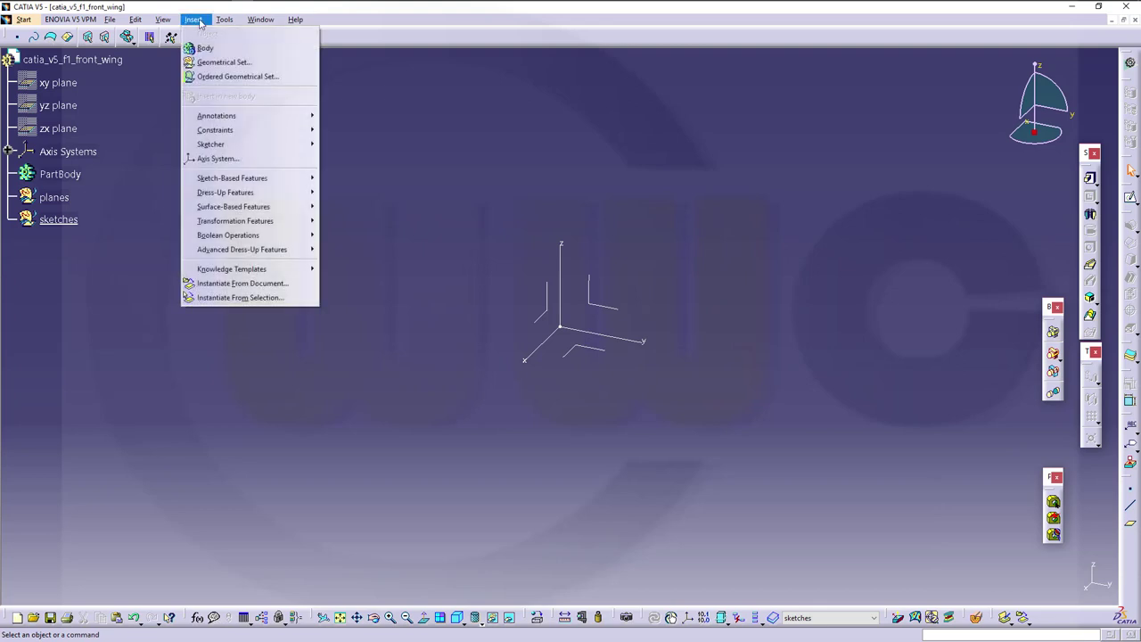
{"action": "left_click", "coordinate": [225, 62]}
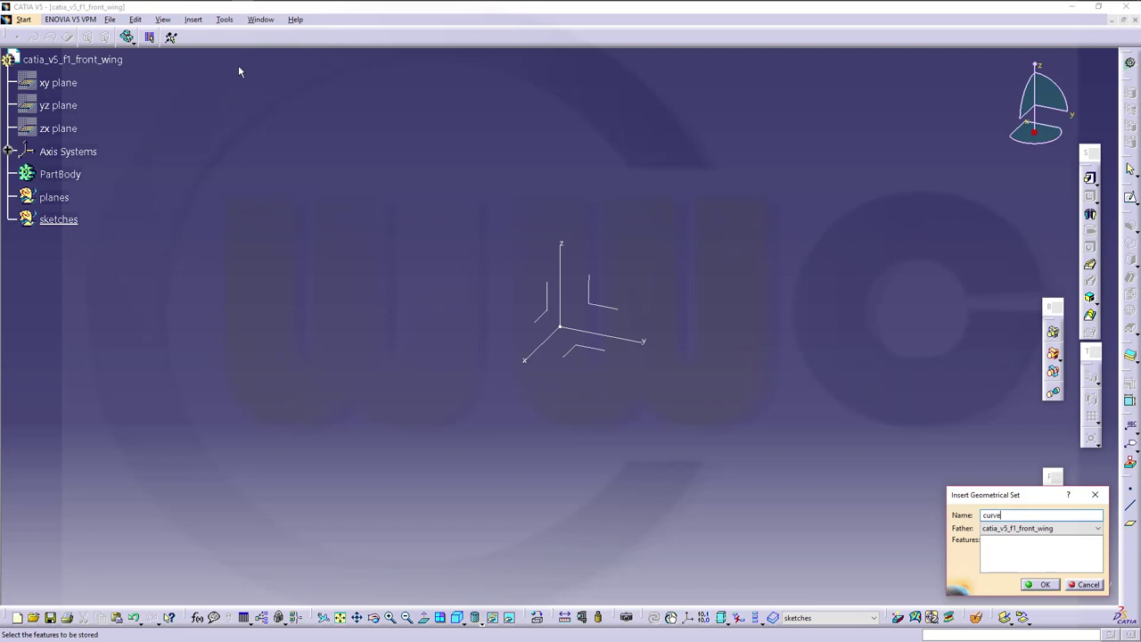
{"action": "type", "text": "curves"}
{"action": "key", "text": "Return"}
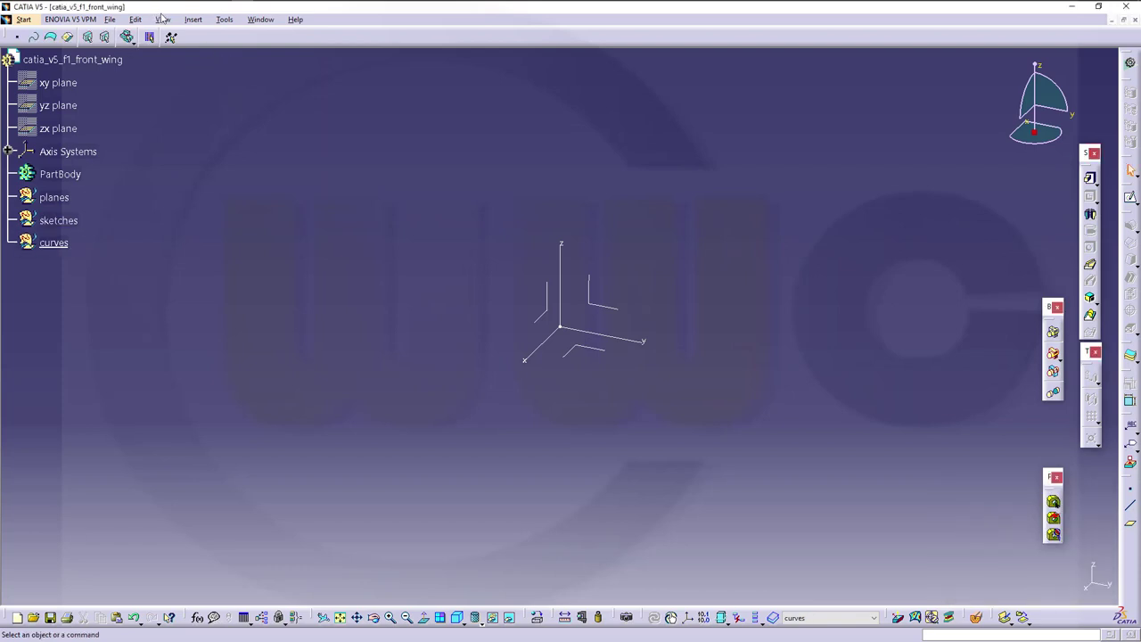
{"action": "left_click", "coordinate": [191, 21]}
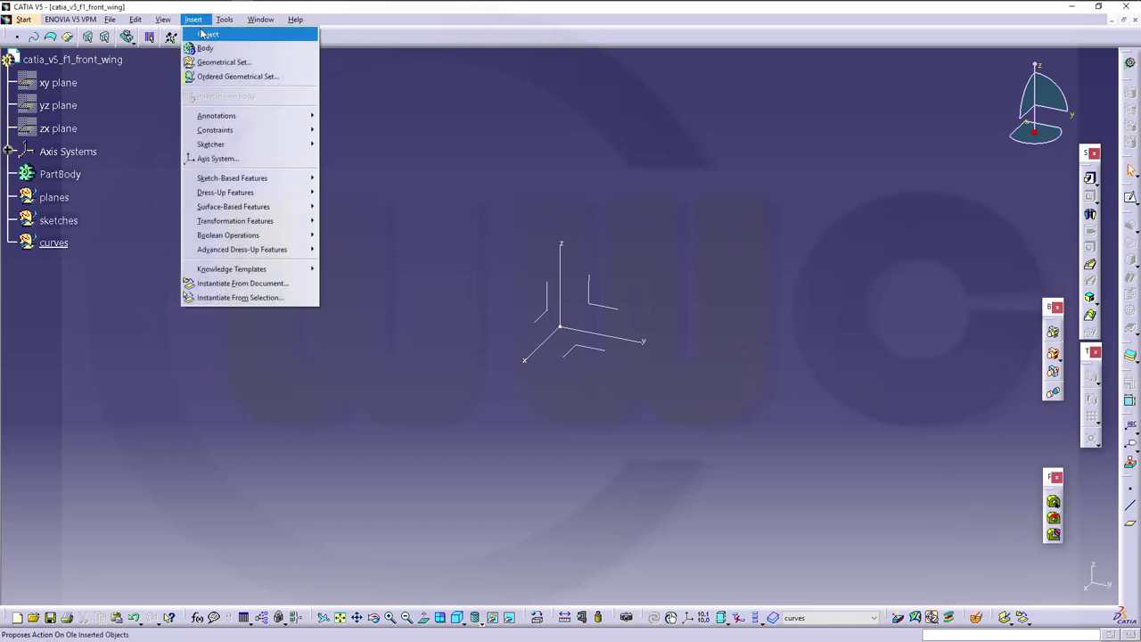
{"action": "left_click", "coordinate": [223, 62]}
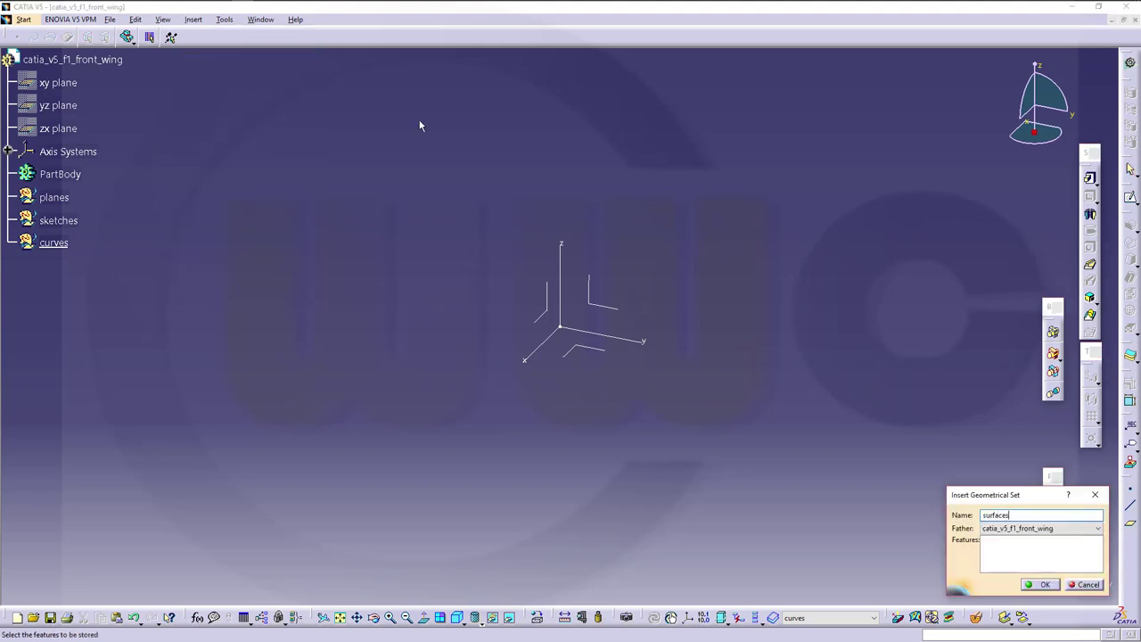
{"action": "key", "text": "Return"}
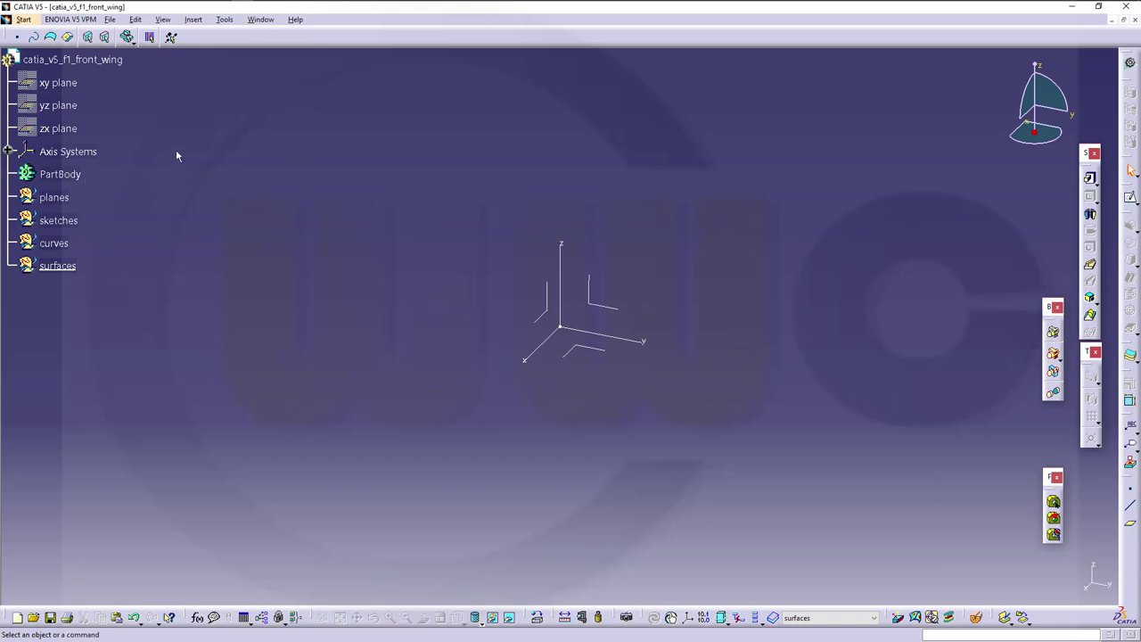
Insert two new bodies, Body.2 and Body.3, into the part.
{"action": "left_click", "coordinate": [192, 20]}
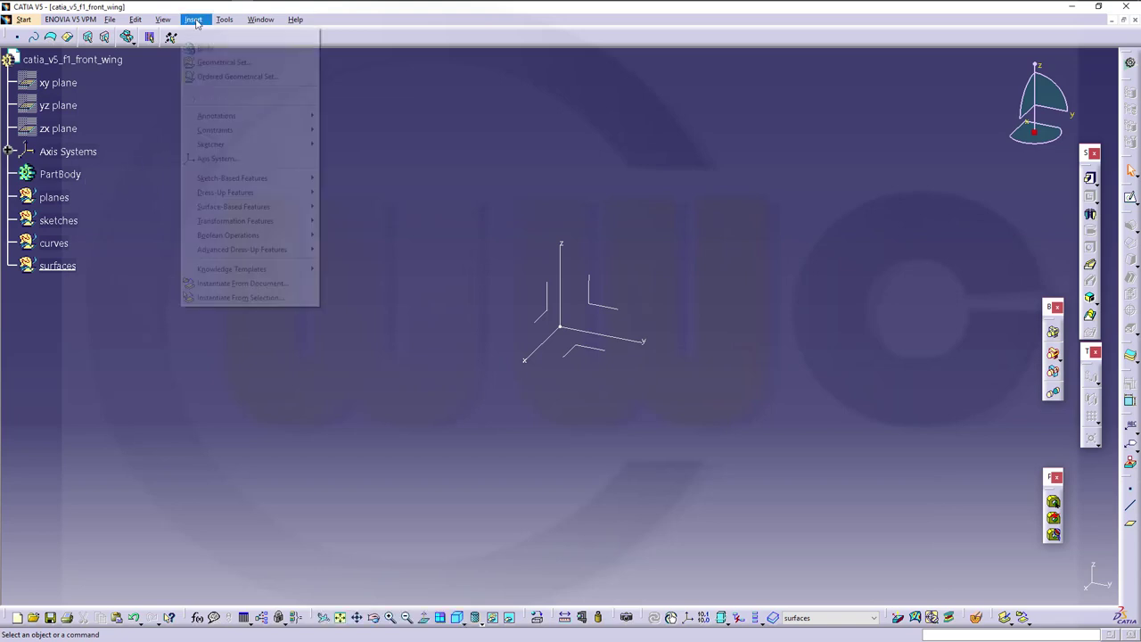
{"action": "left_click", "coordinate": [200, 49]}
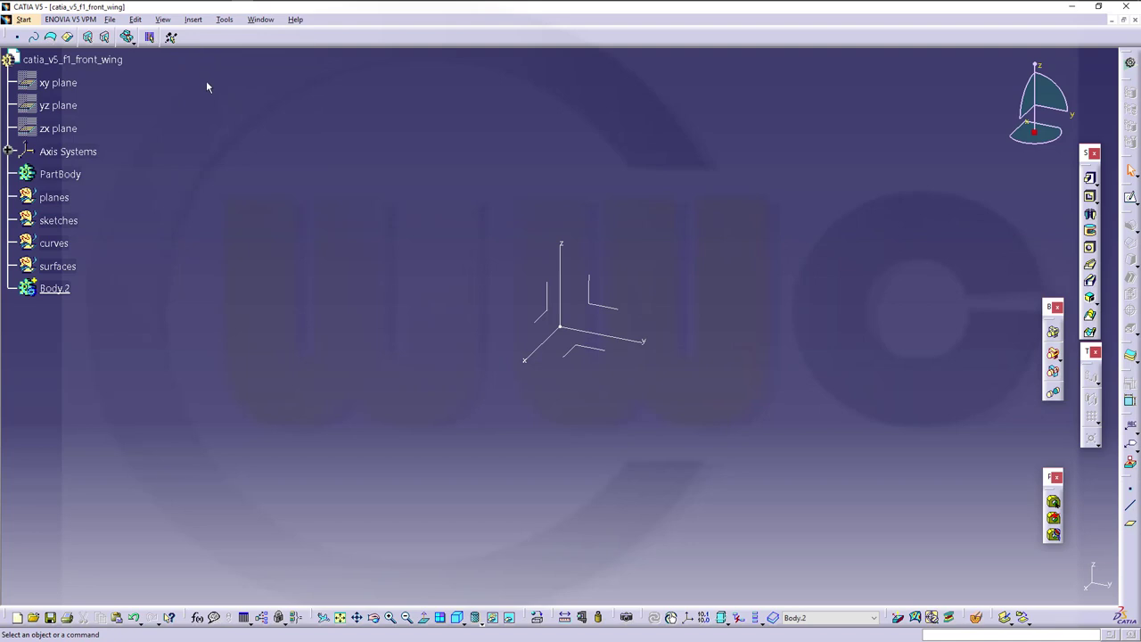
{"action": "left_click", "coordinate": [192, 20]}
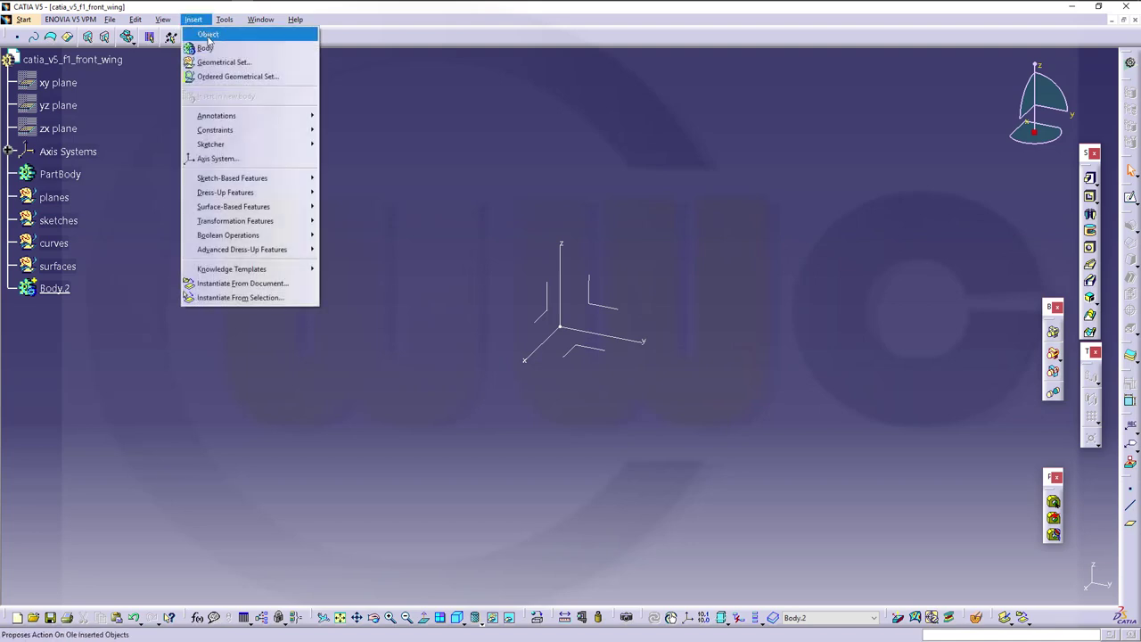
{"action": "left_click", "coordinate": [206, 48]}
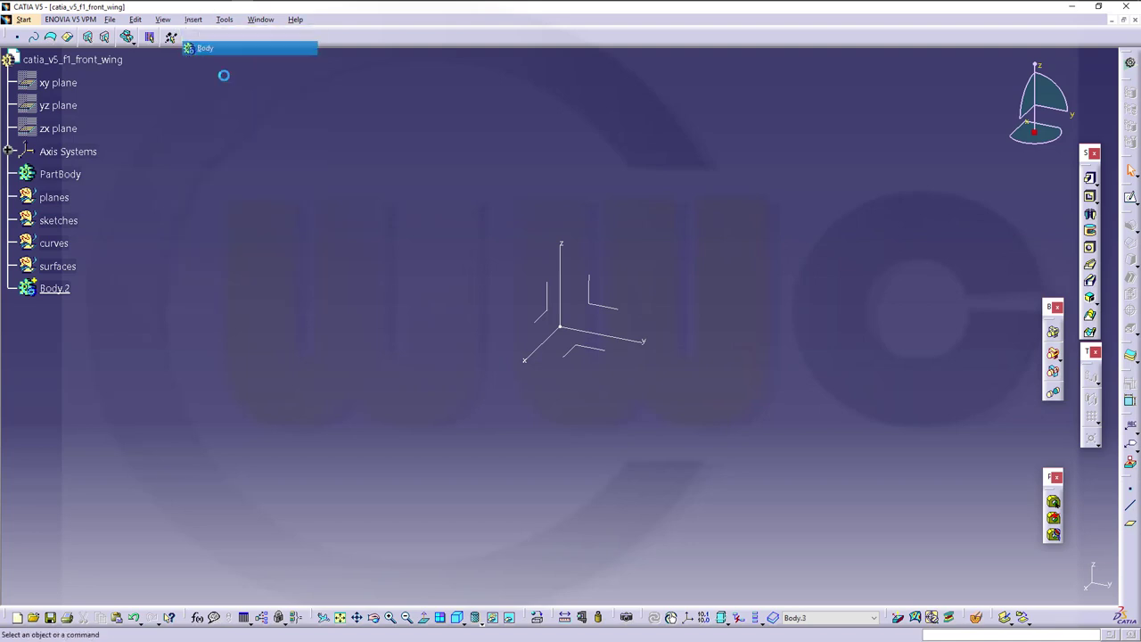
Reorder the part's children so Body.2 sits directly after PartBody.
{"action": "right_click", "coordinate": [45, 61]}
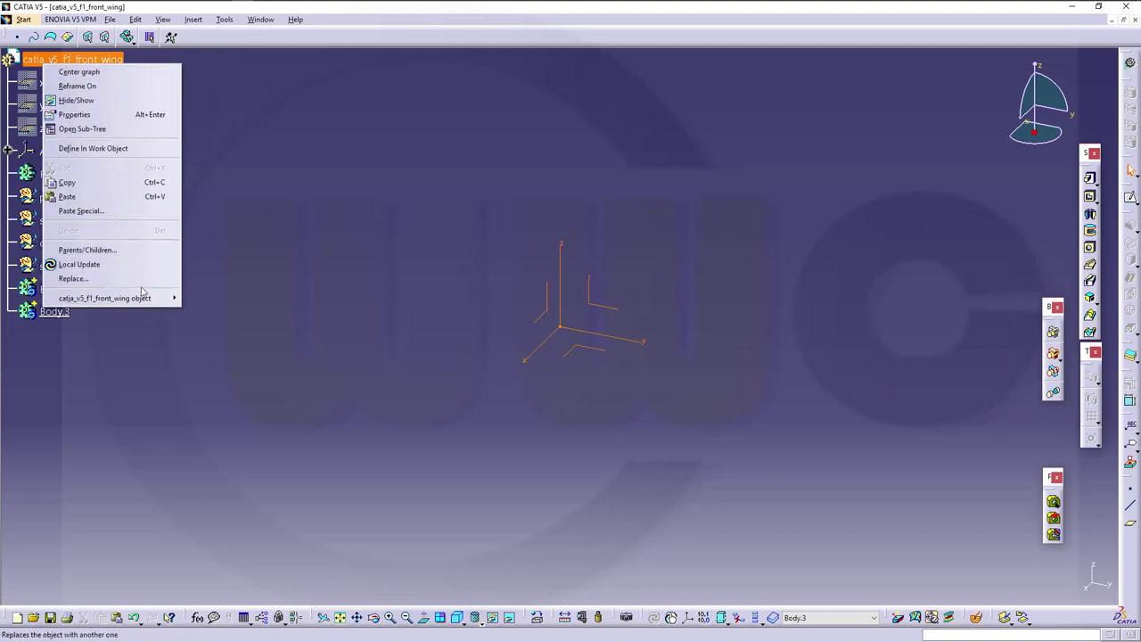
{"action": "mouse_move", "coordinate": [141, 302]}
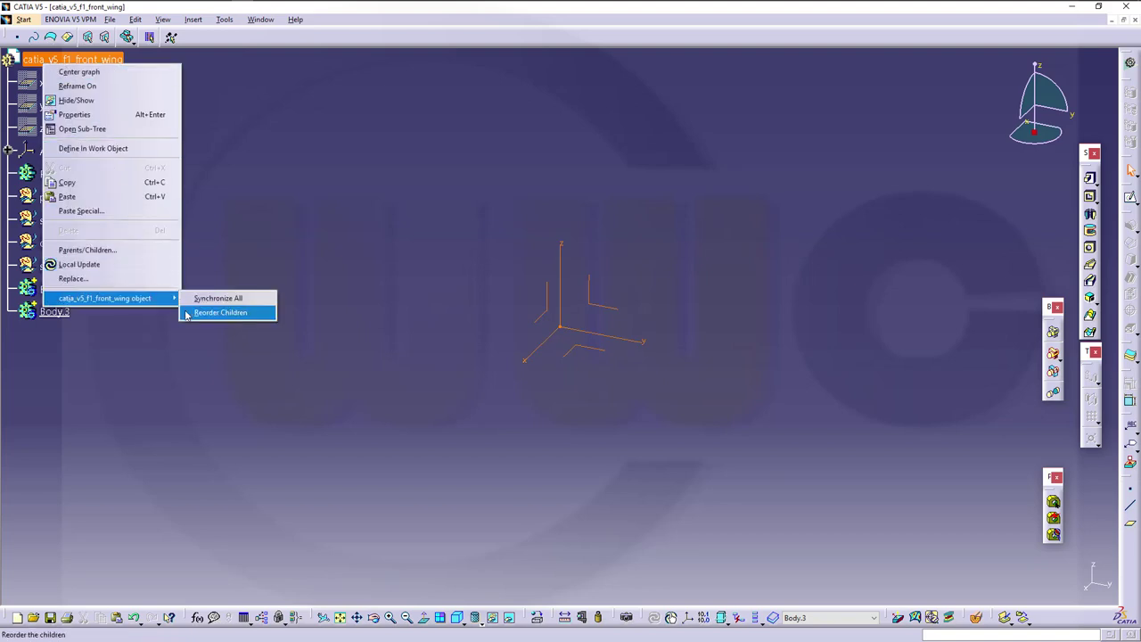
{"action": "left_click", "coordinate": [221, 312]}
{"action": "left_click", "coordinate": [1007, 559]}
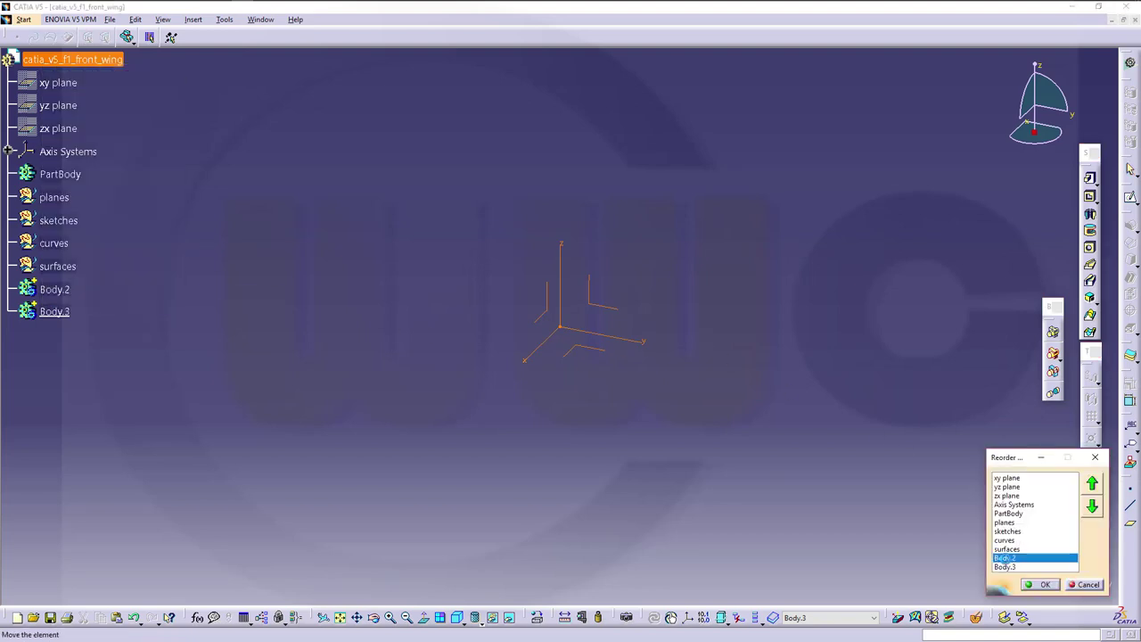
{"action": "left_click", "coordinate": [1093, 484]}
{"action": "left_click", "coordinate": [1092, 484]}
{"action": "left_click", "coordinate": [1093, 484]}
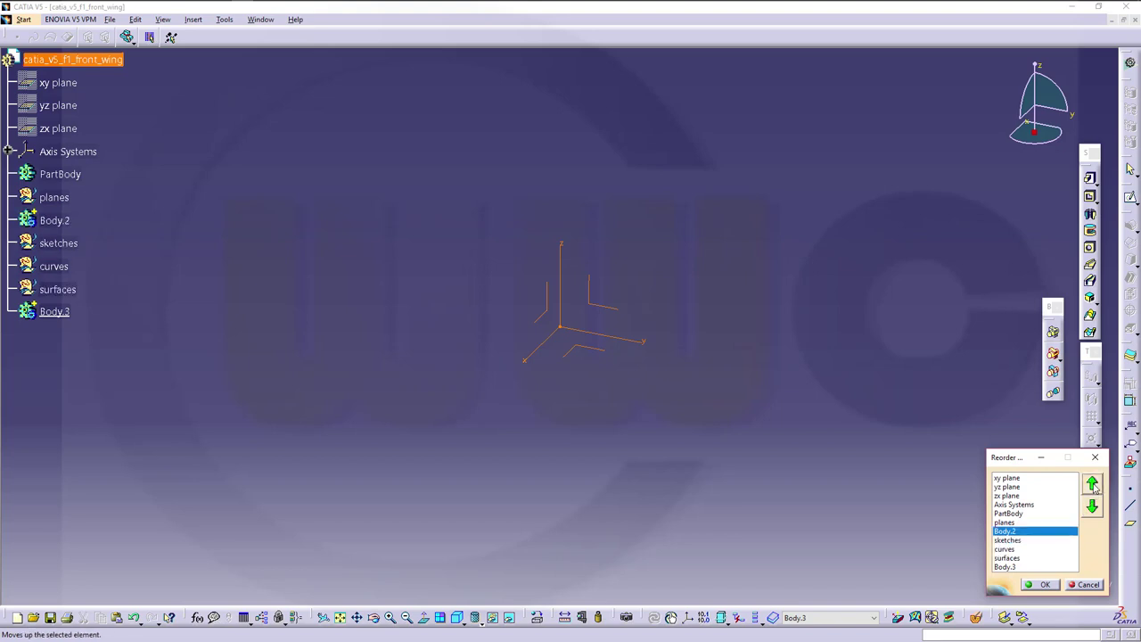
{"action": "left_click", "coordinate": [1093, 484]}
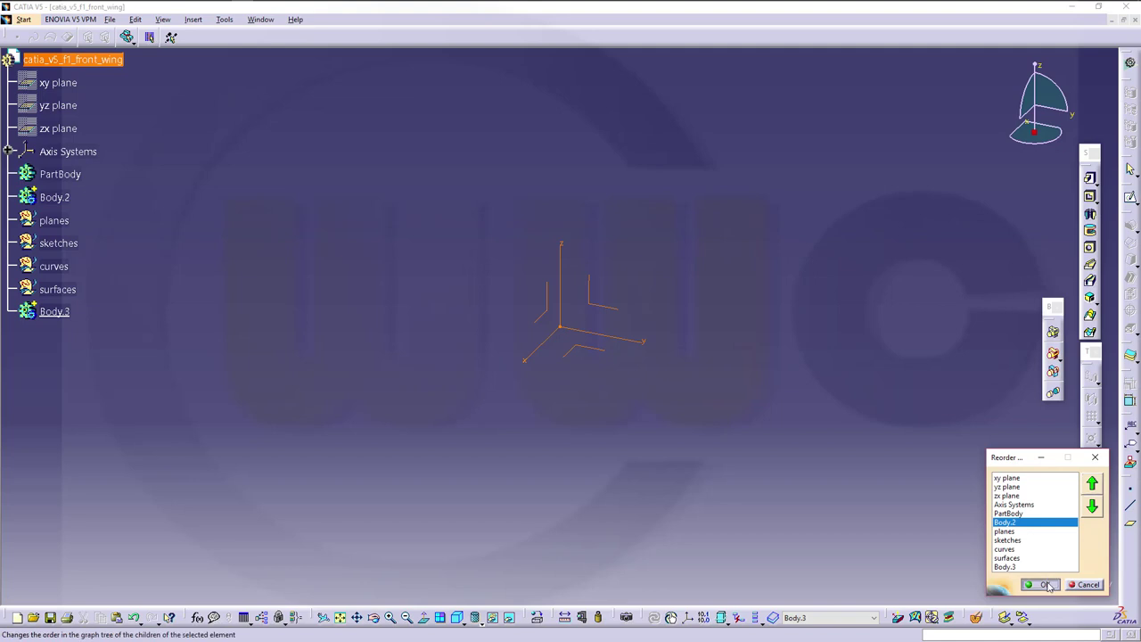
{"action": "left_click", "coordinate": [1043, 584]}
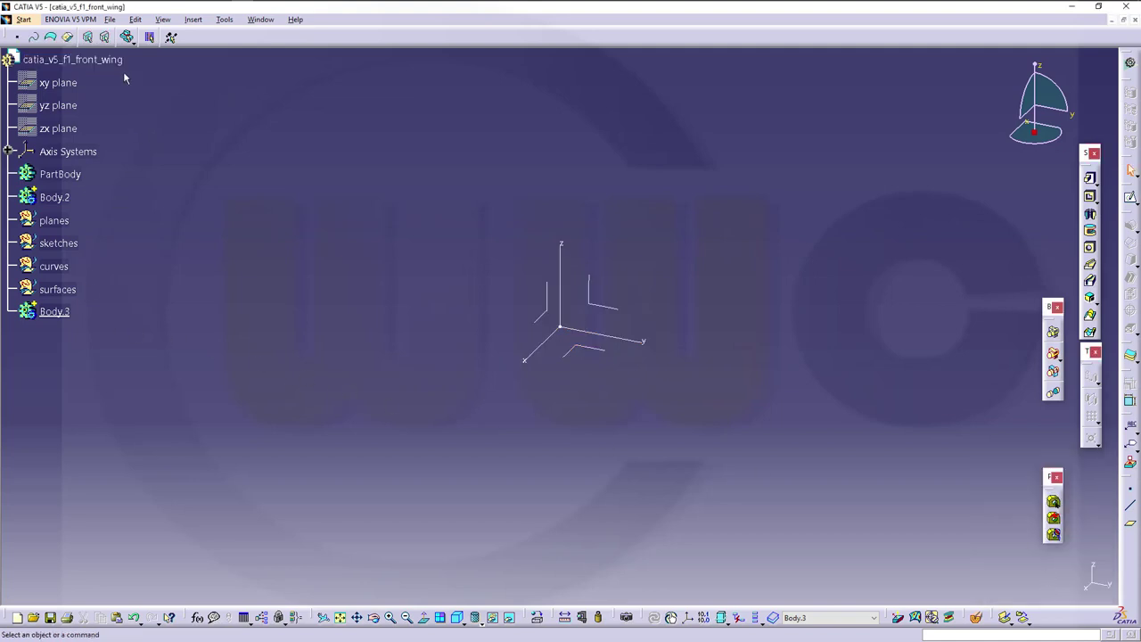
Reorder Body.3 to sit after Body.2, ahead of the planes set.
{"action": "left_click", "coordinate": [36, 59]}
{"action": "right_click", "coordinate": [36, 59]}
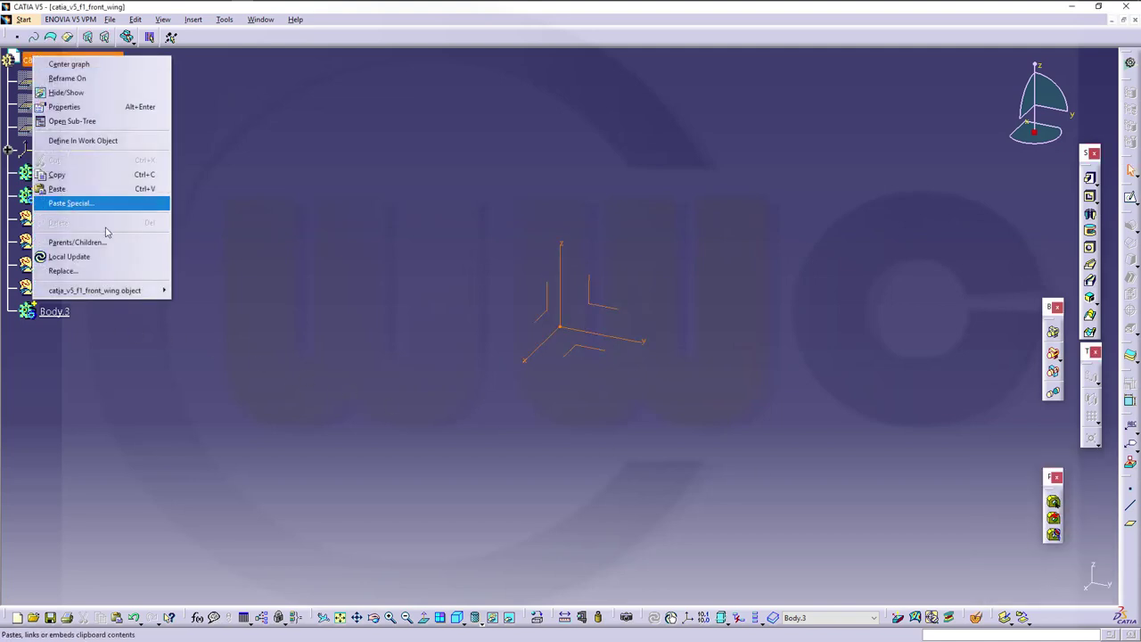
{"action": "mouse_move", "coordinate": [151, 291]}
{"action": "left_click", "coordinate": [205, 304]}
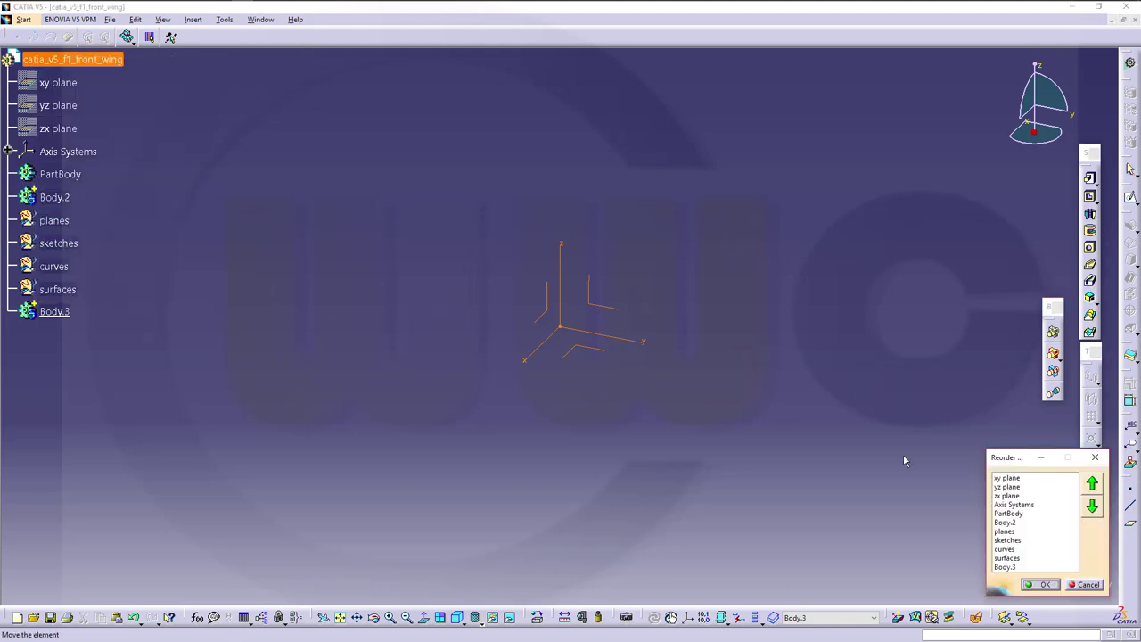
{"action": "left_click", "coordinate": [1011, 567]}
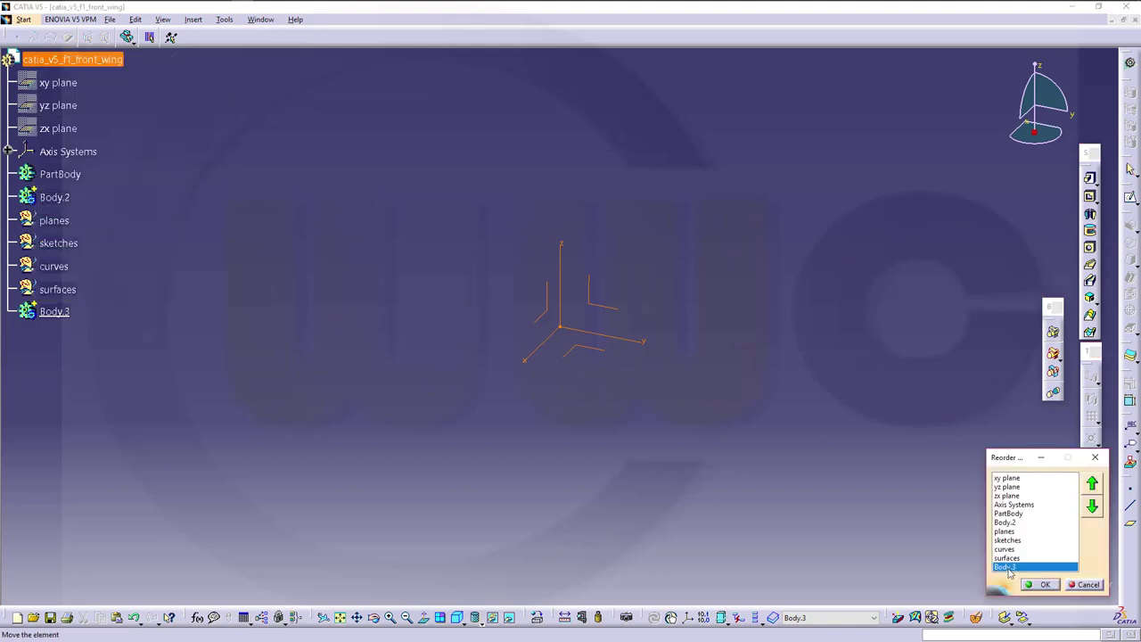
{"action": "left_click", "coordinate": [1092, 483]}
{"action": "left_click", "coordinate": [1092, 483]}
{"action": "left_click", "coordinate": [1092, 483]}
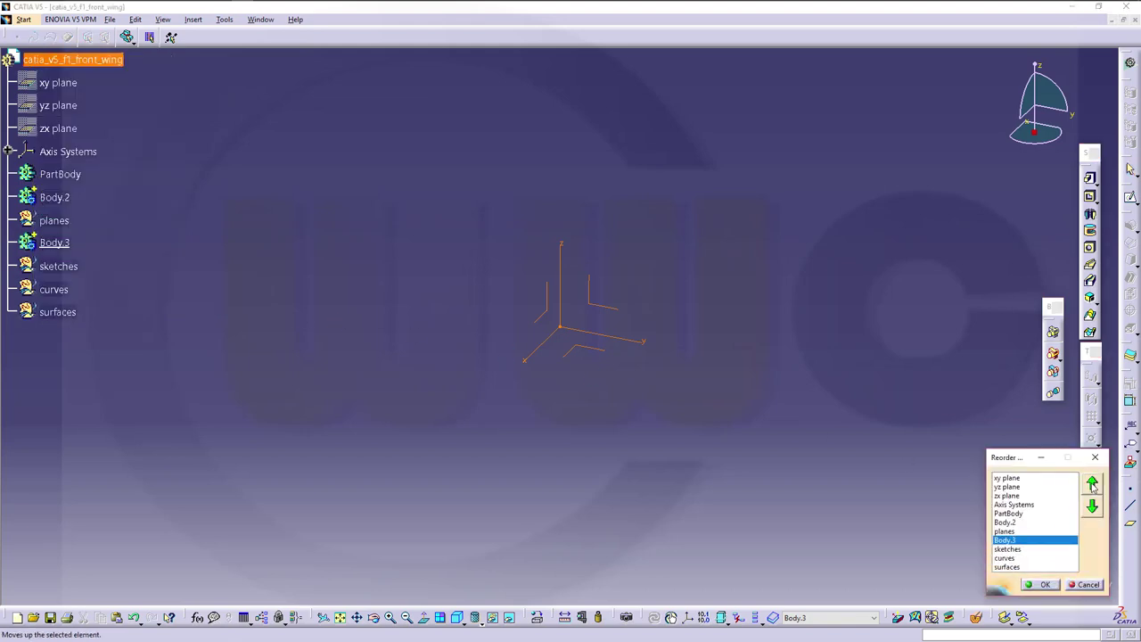
{"action": "left_click", "coordinate": [1091, 483]}
{"action": "left_click", "coordinate": [1043, 584]}
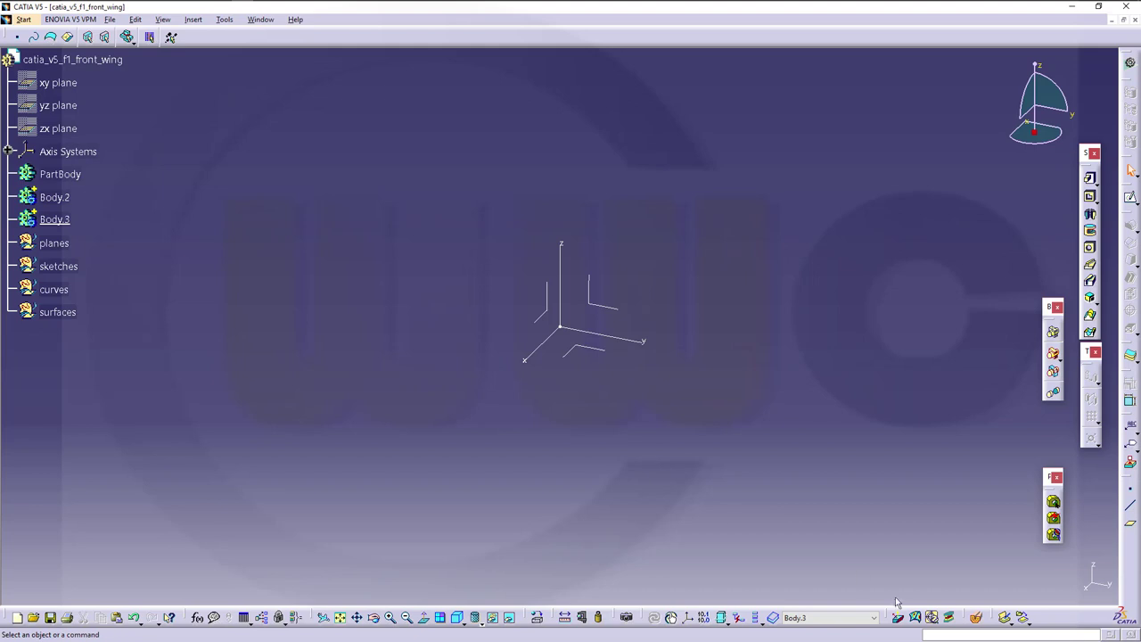
Make 'planes' the in-work object and add a plane offset 800 mm from ZX.
{"action": "left_click", "coordinate": [874, 617]}
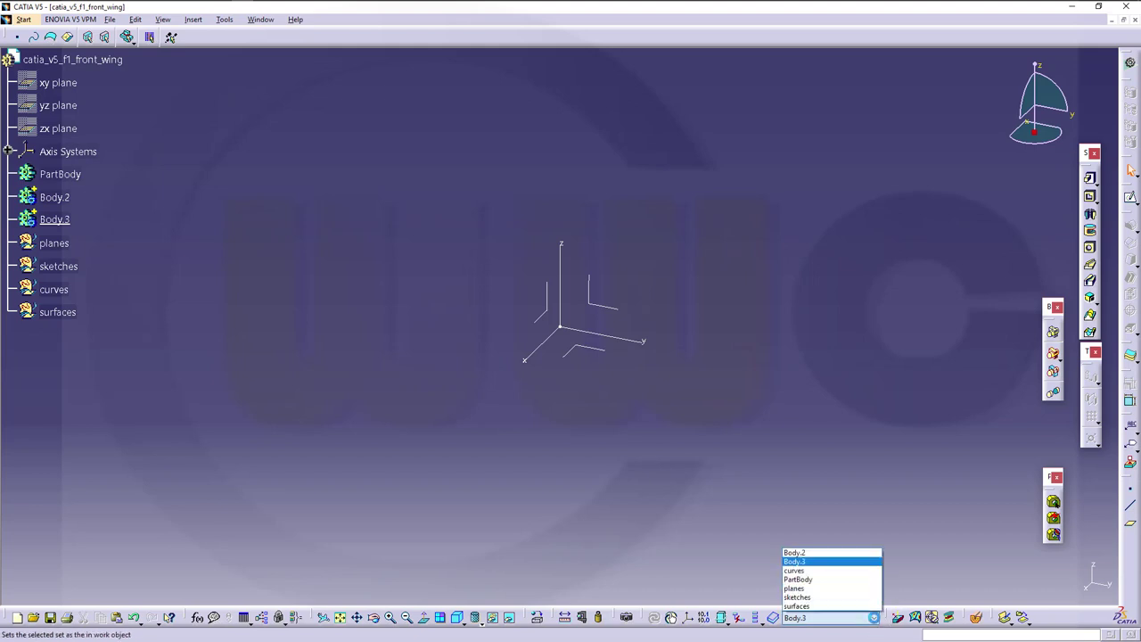
{"action": "left_click", "coordinate": [860, 589]}
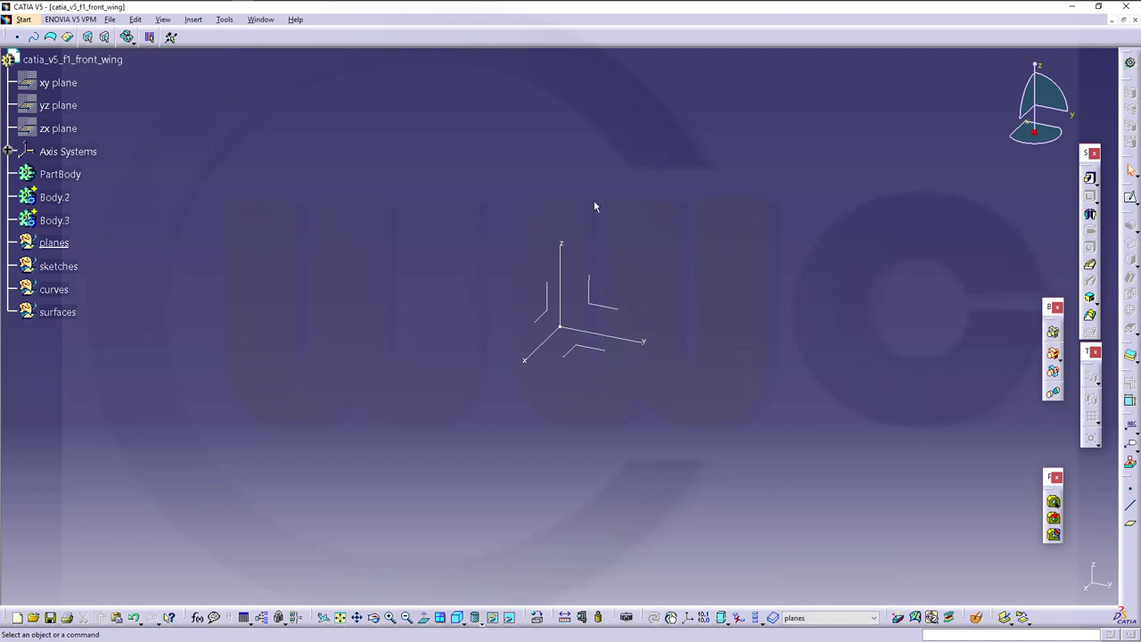
{"action": "left_click", "coordinate": [1131, 528]}
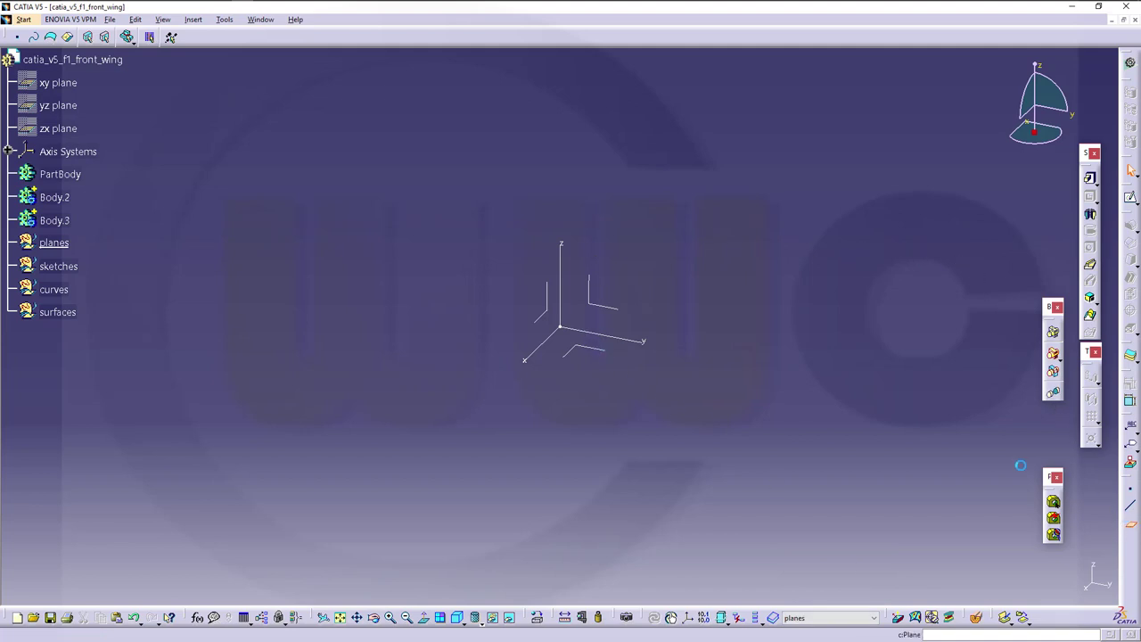
{"action": "left_click", "coordinate": [537, 319]}
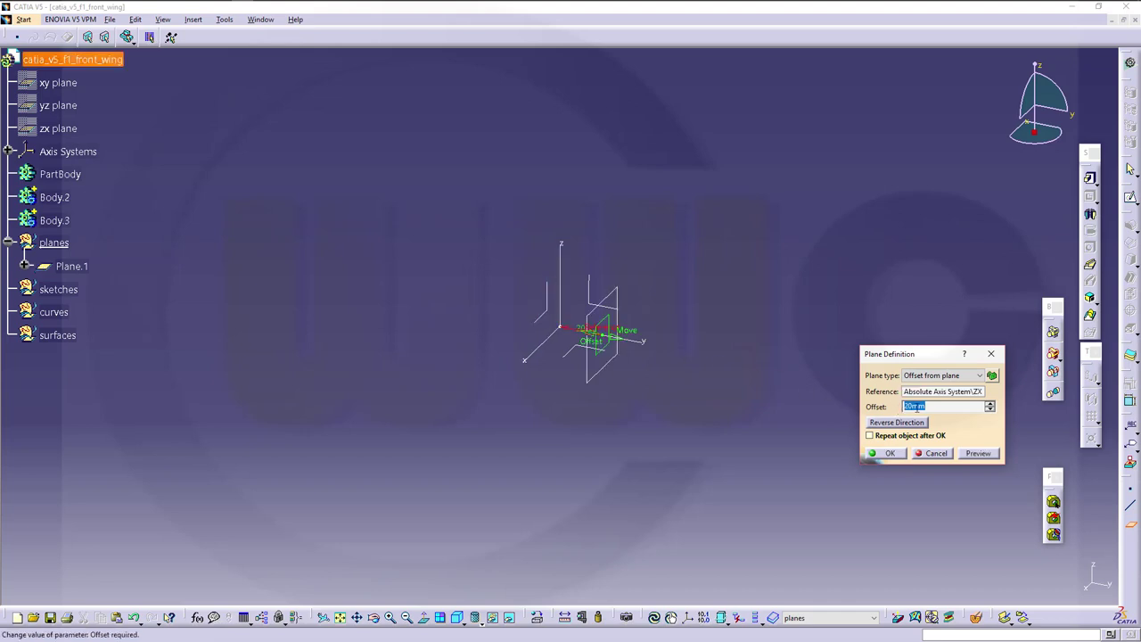
{"action": "type", "text": "800"}
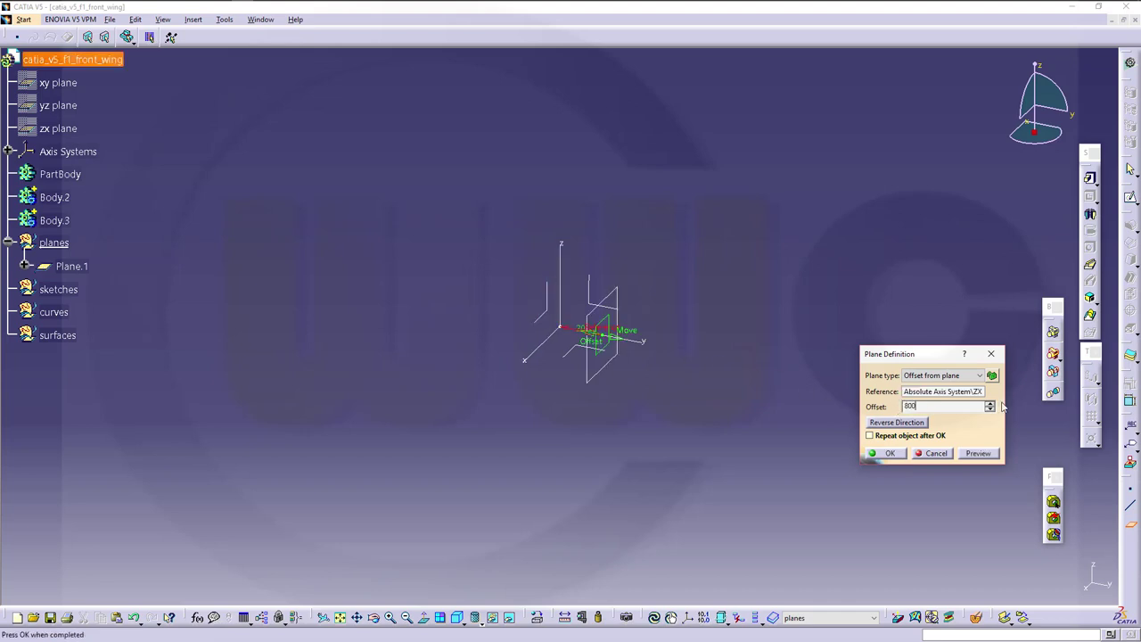
{"action": "key", "text": "Return"}
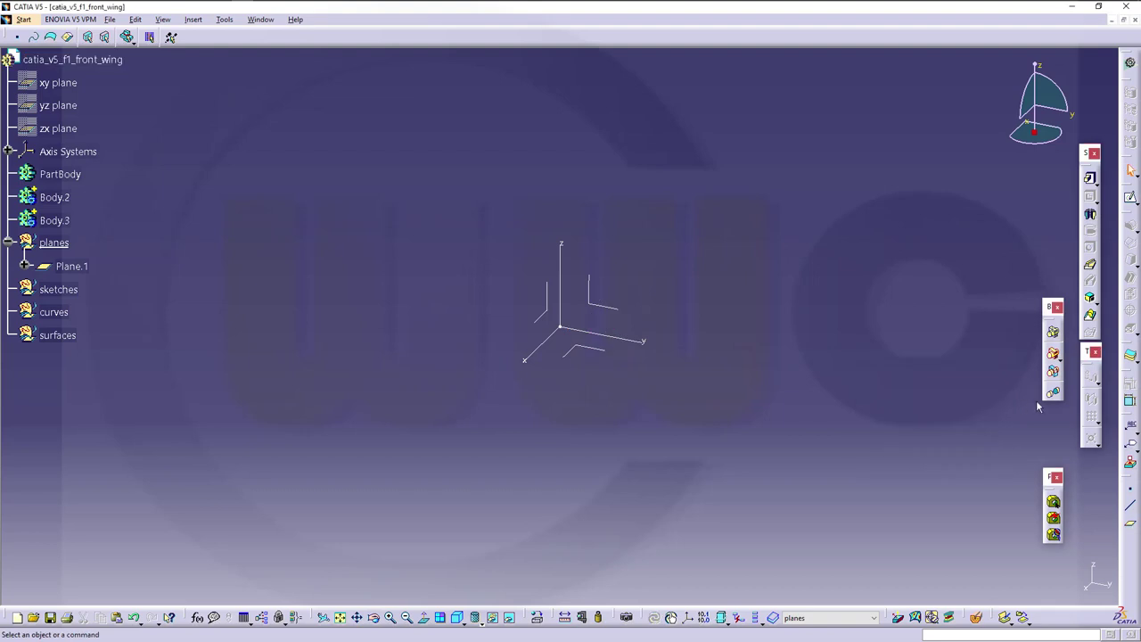
Add a second plane offset 50 mm from the XY plane.
{"action": "left_click", "coordinate": [1131, 529]}
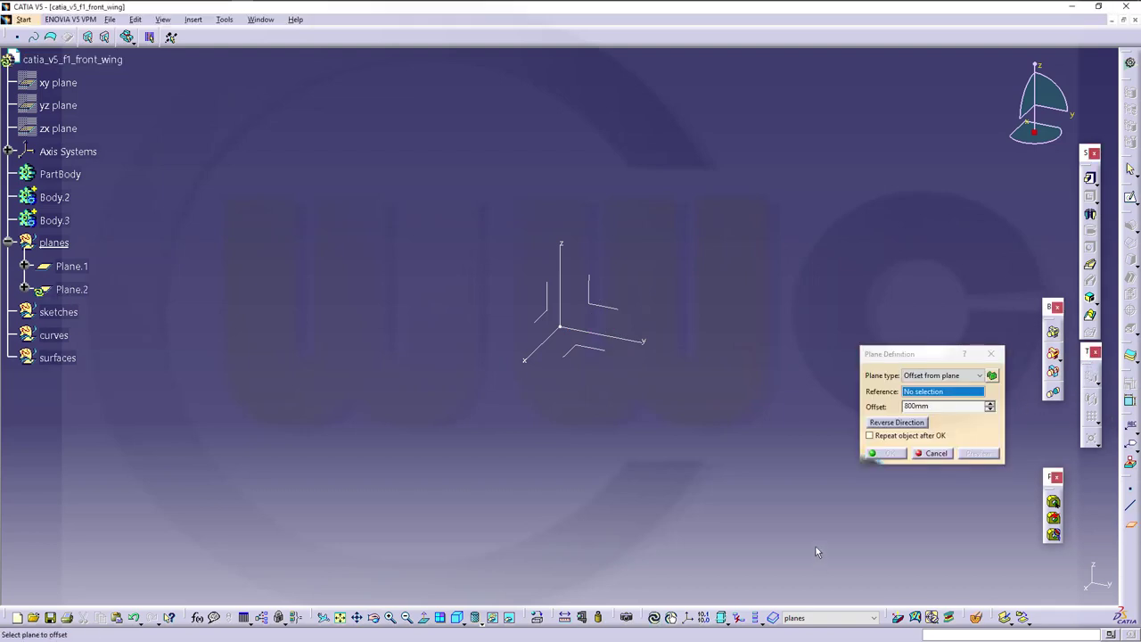
{"action": "left_click", "coordinate": [577, 348]}
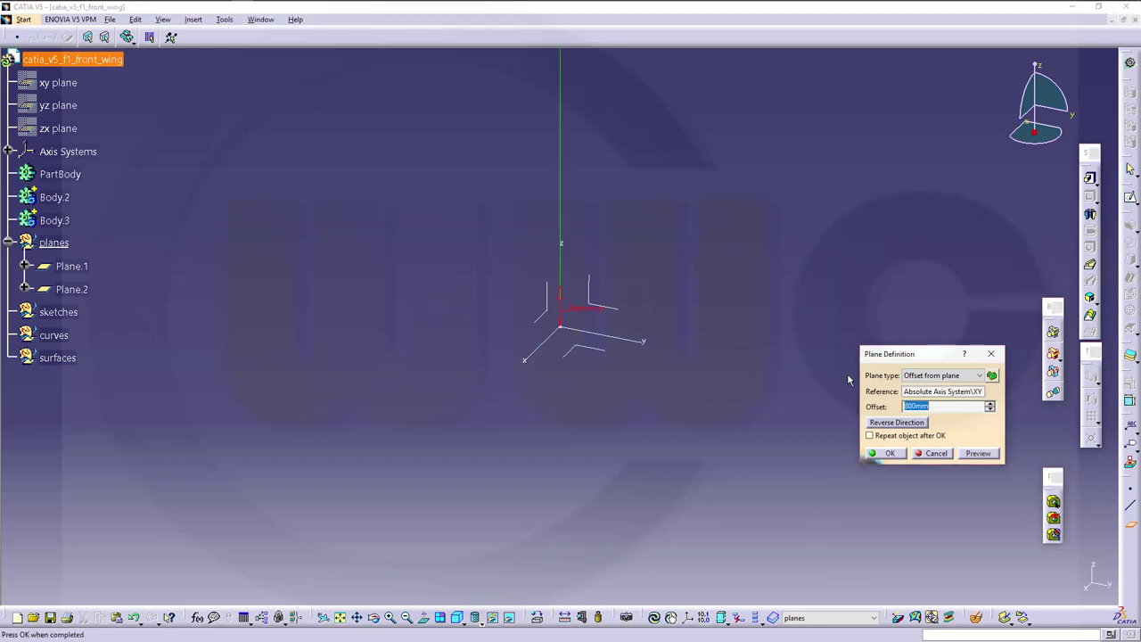
{"action": "type", "text": "50"}
{"action": "key", "text": "Return"}
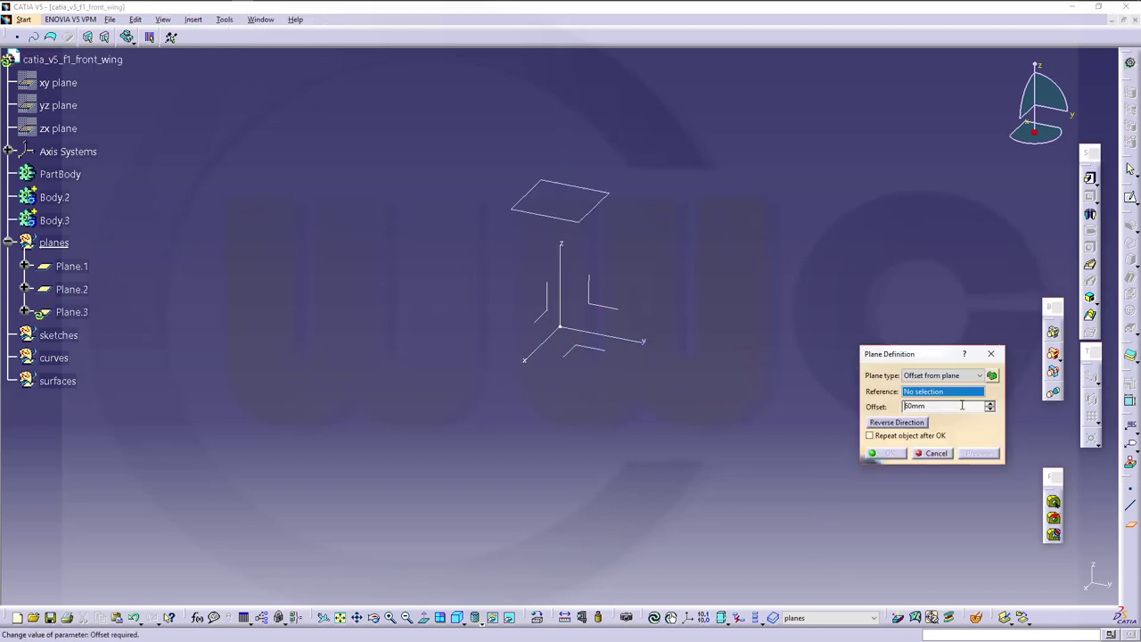
Add planes 610 mm either side of YZ, discard the extra plane, and fit all.
{"action": "left_click", "coordinate": [612, 311]}
{"action": "double_click", "coordinate": [918, 406]}
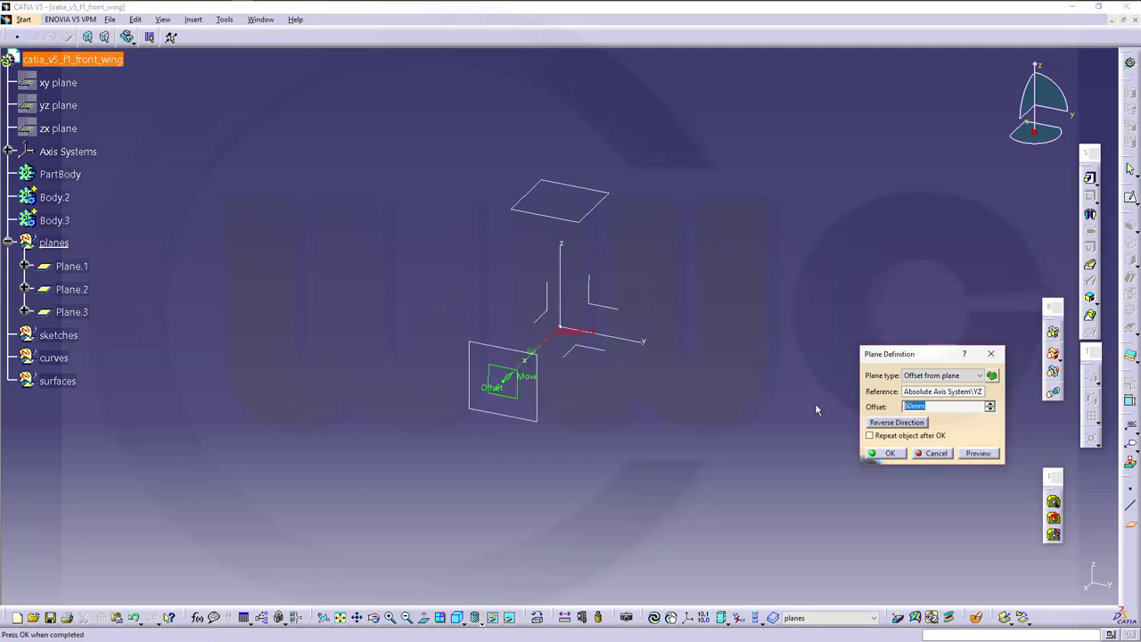
{"action": "type", "text": "610"}
{"action": "key", "text": "Return"}
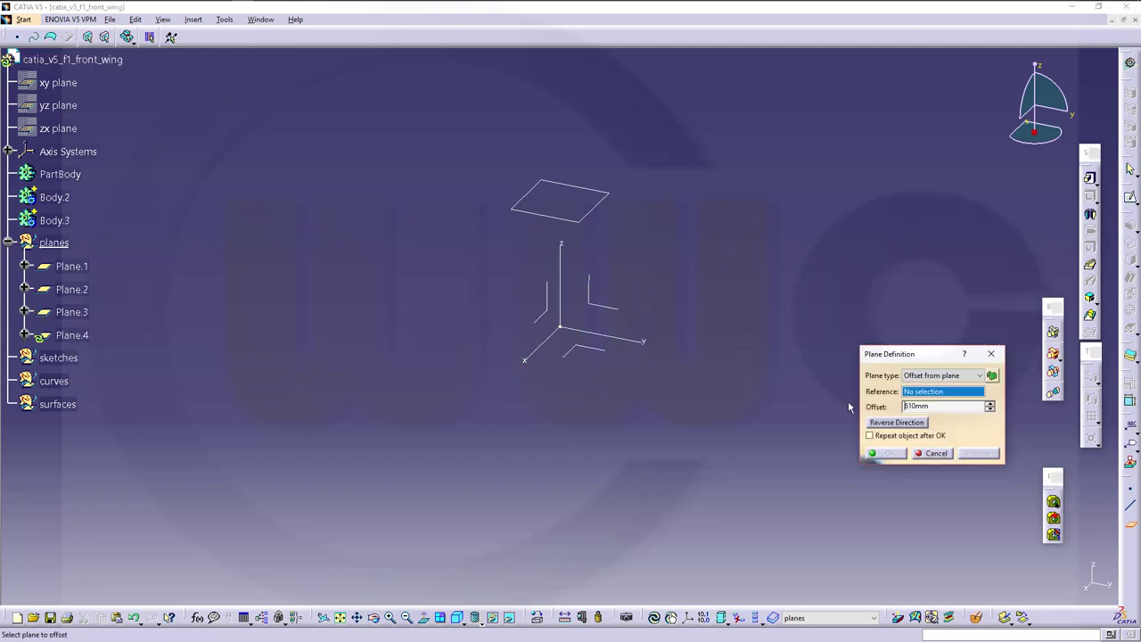
{"action": "left_click", "coordinate": [624, 315]}
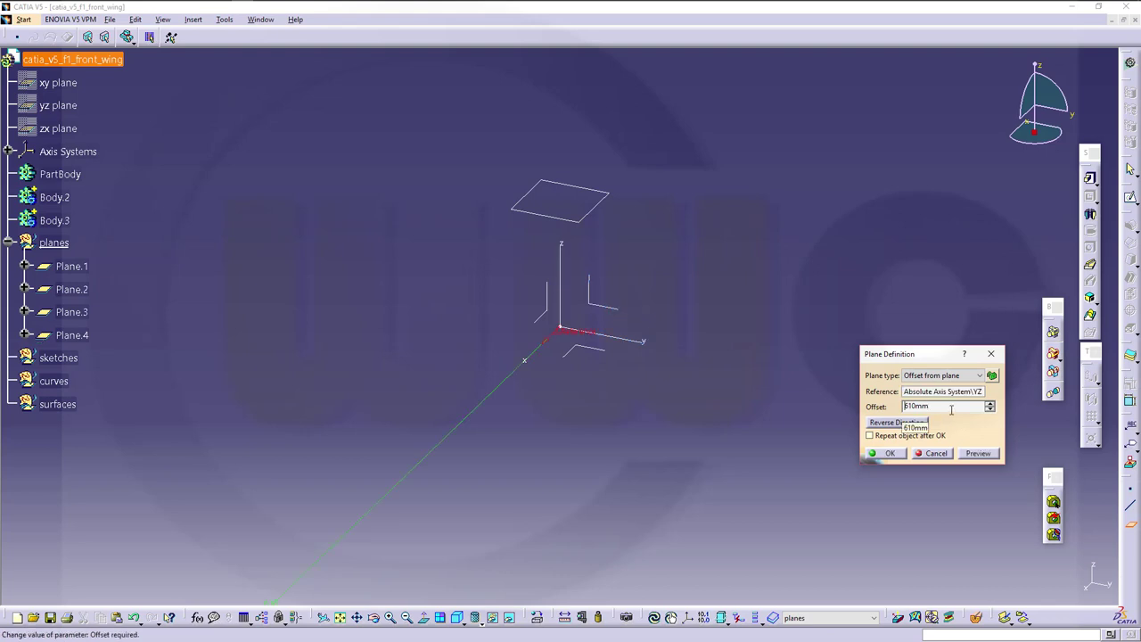
{"action": "key", "text": "Return"}
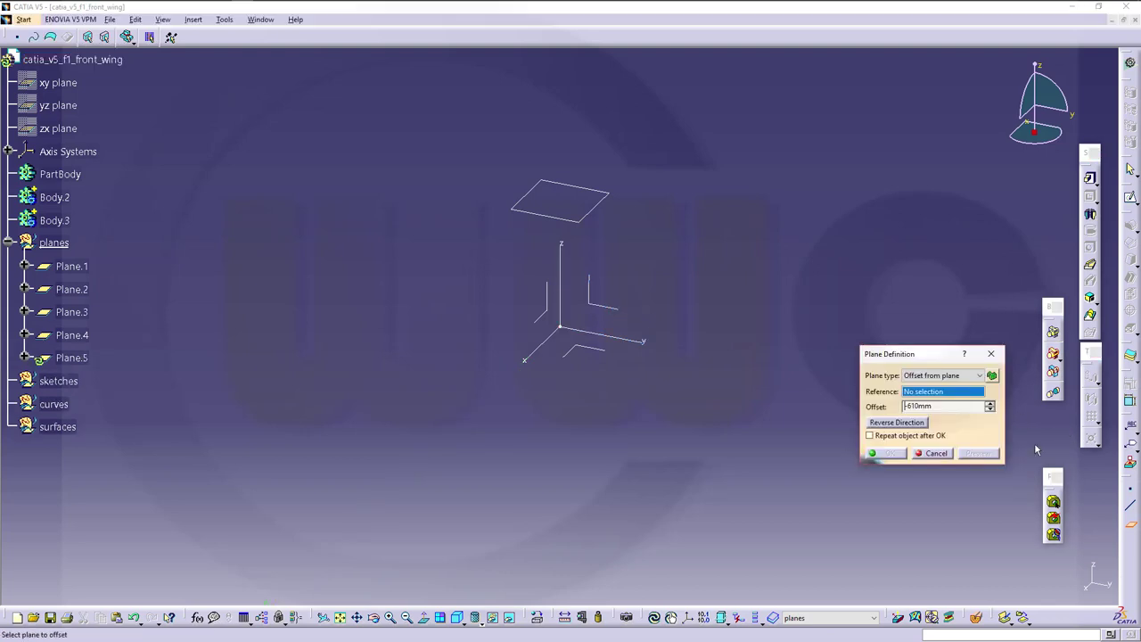
{"action": "left_click", "coordinate": [929, 453]}
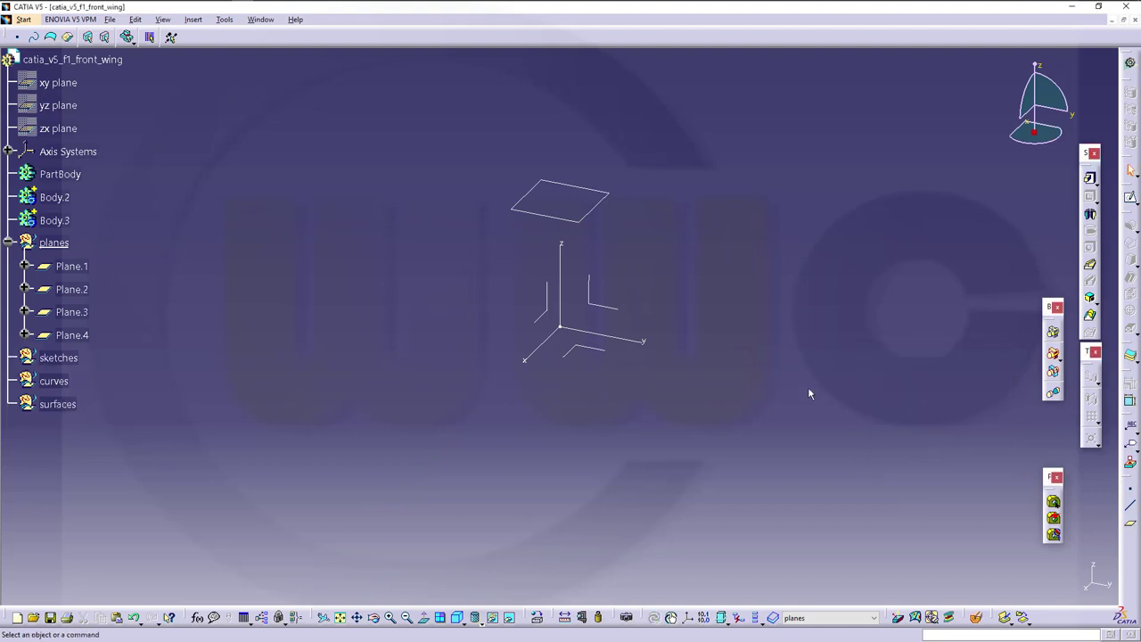
{"action": "left_click", "coordinate": [341, 616]}
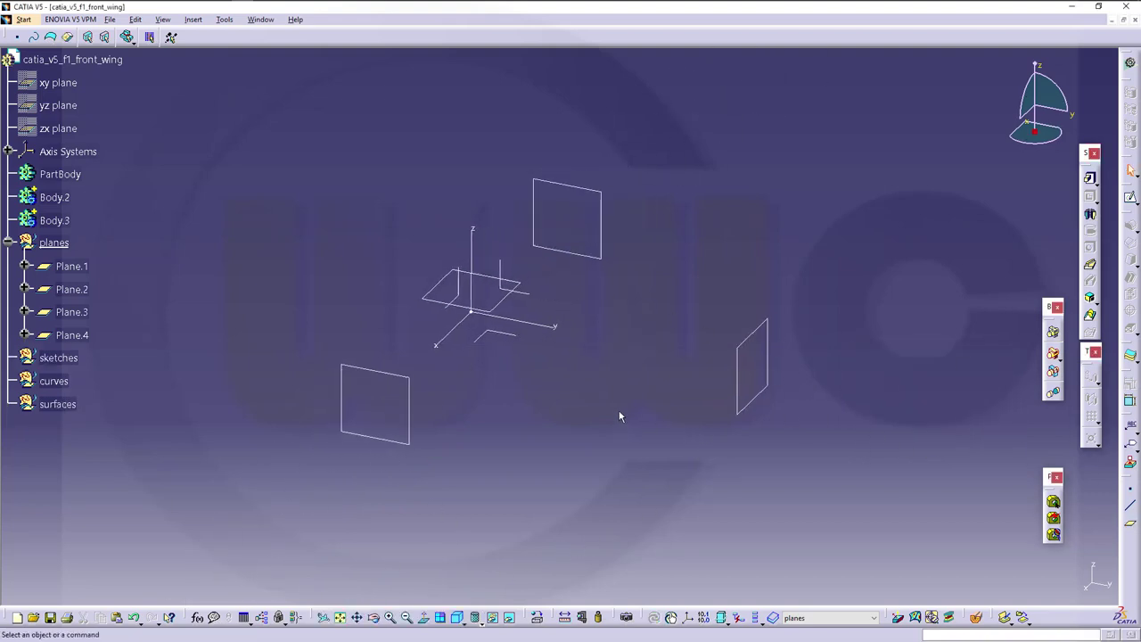
{"action": "left_click", "coordinate": [60, 360]}
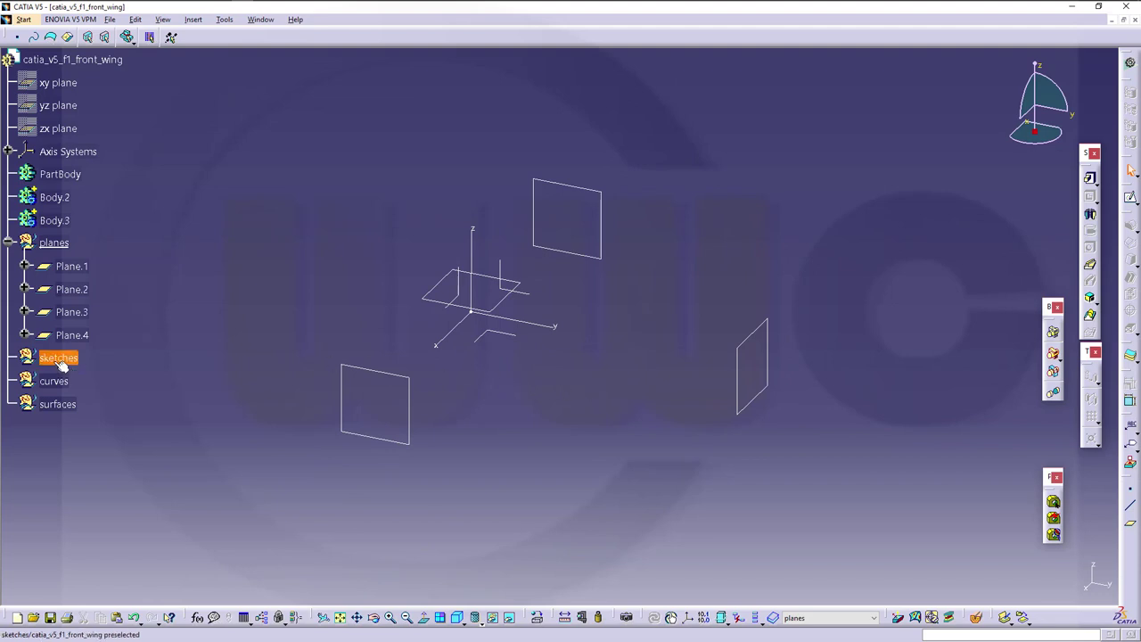
{"action": "right_click", "coordinate": [56, 362]}
Make 'sketches' the in-work object and create positioned Sketch.1 on Plane.1.
{"action": "left_click", "coordinate": [147, 447]}
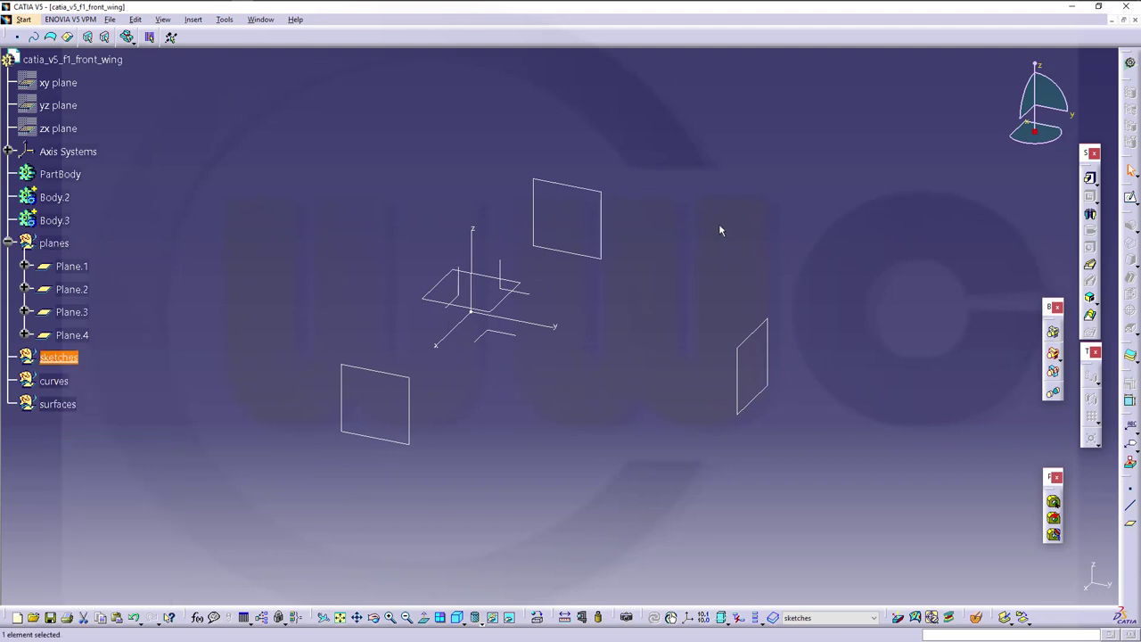
{"action": "left_click", "coordinate": [1132, 201]}
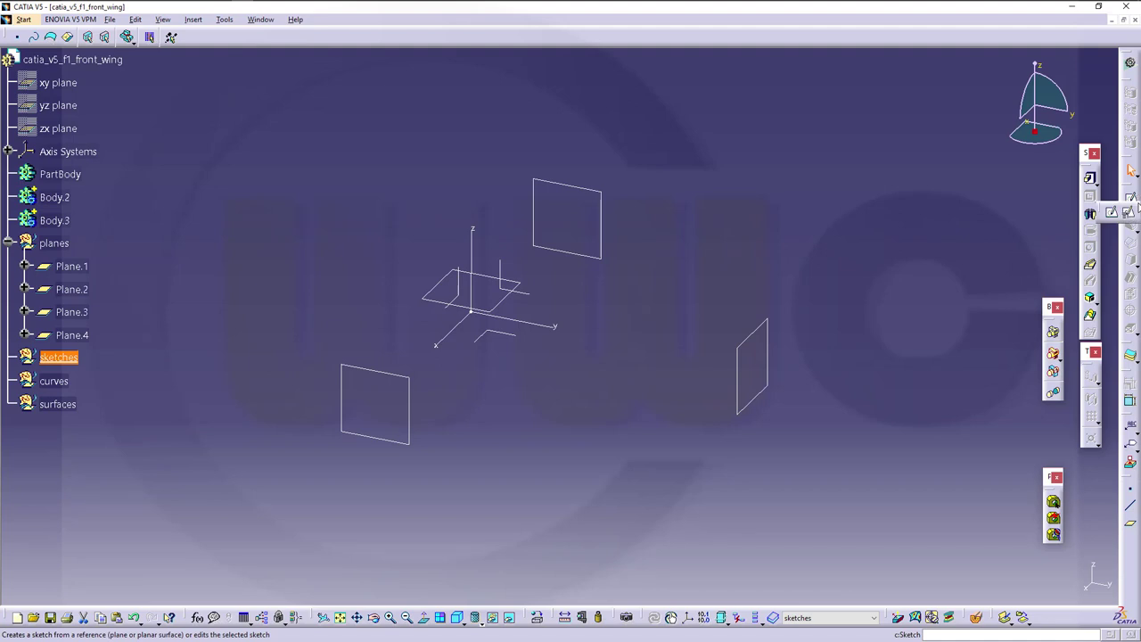
{"action": "left_click", "coordinate": [1129, 215]}
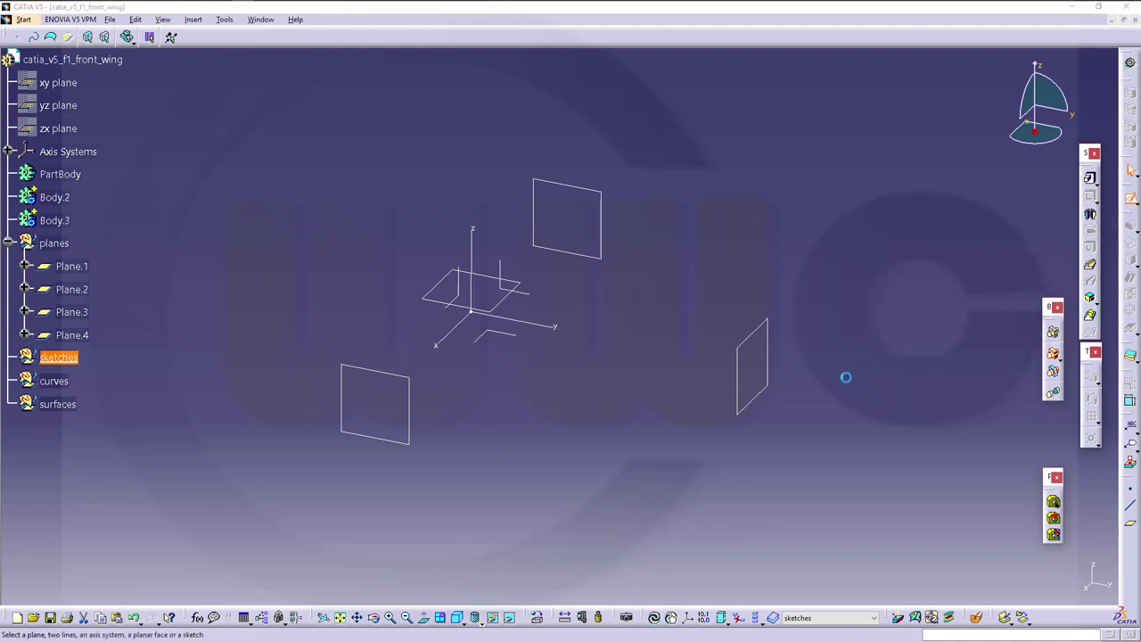
{"action": "left_click", "coordinate": [753, 407]}
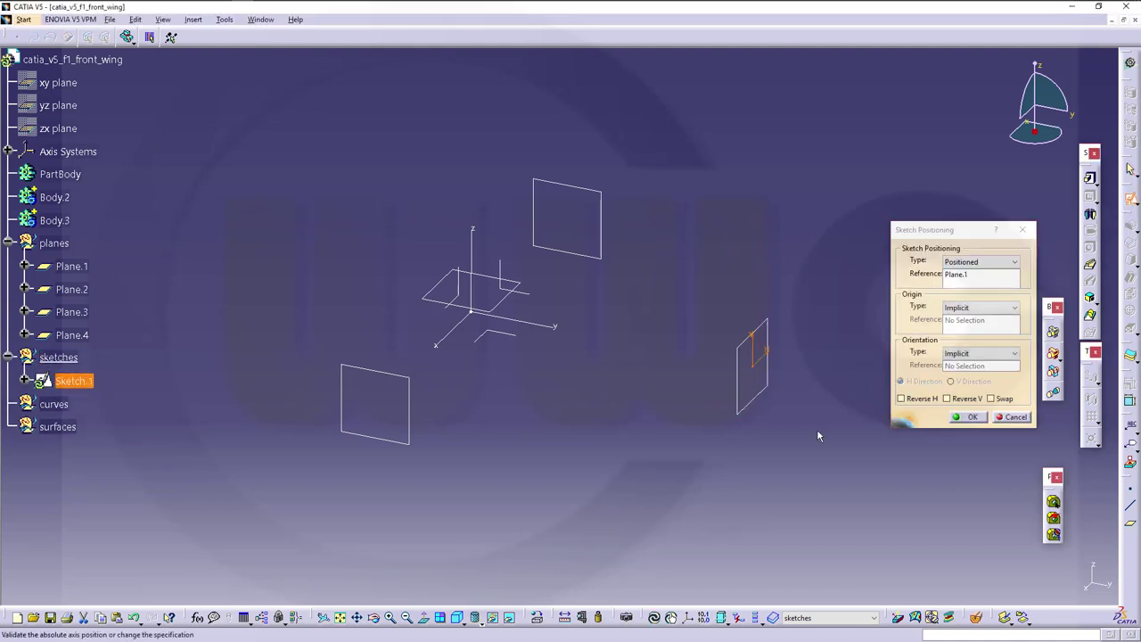
{"action": "left_click", "coordinate": [969, 416]}
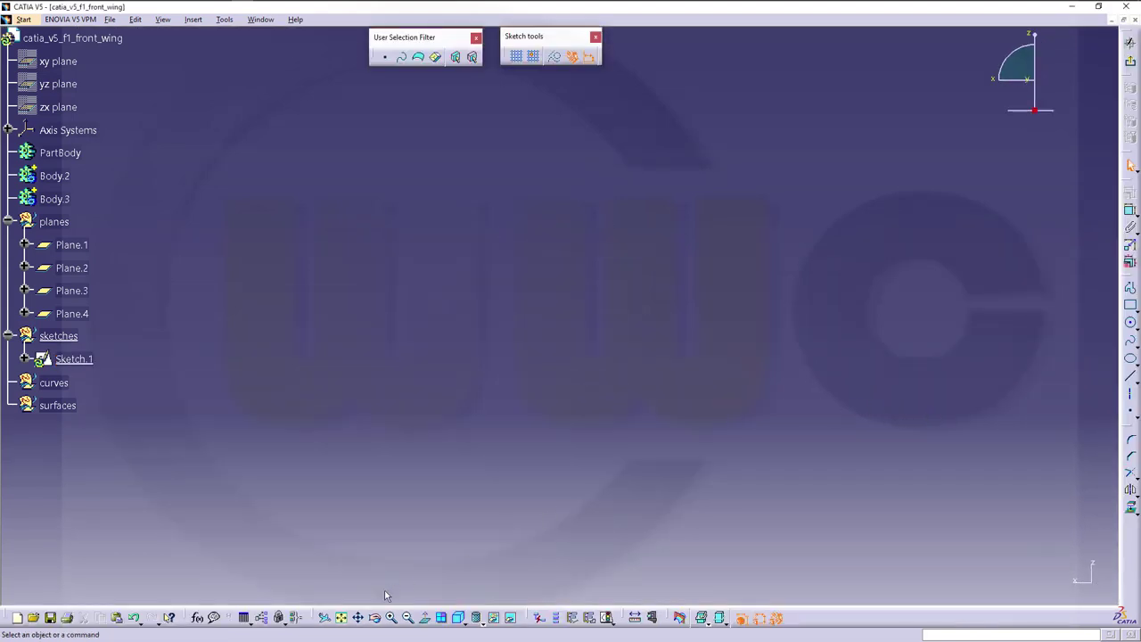
Hide the sketch axes and draw a rectangle above and right of the origin.
{"action": "left_click", "coordinate": [344, 619]}
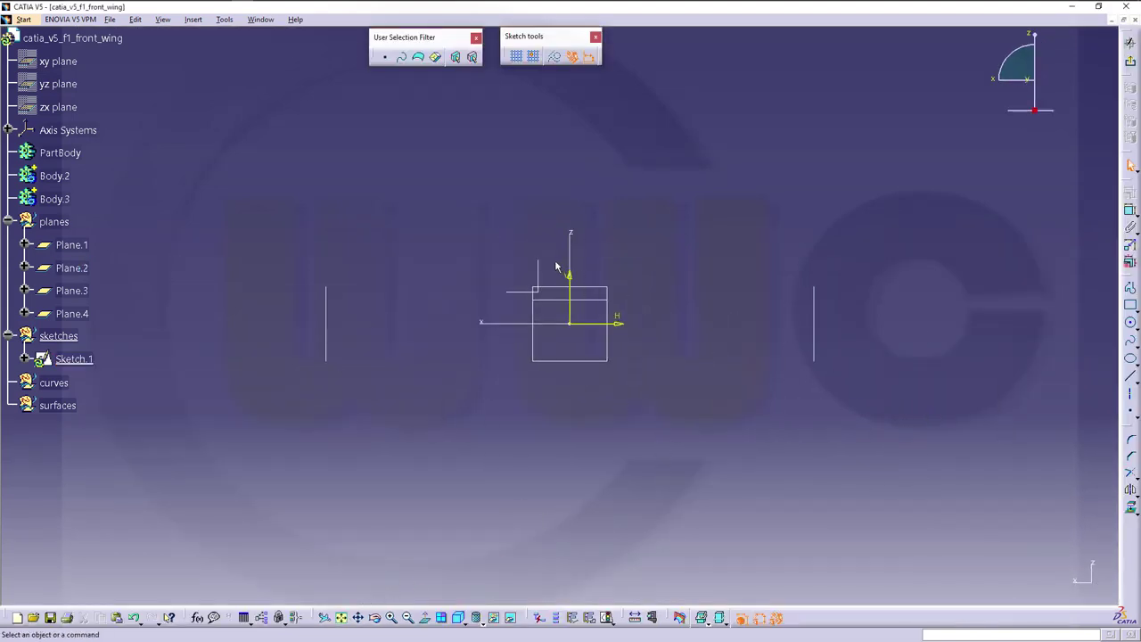
{"action": "left_click_drag", "start_coordinate": [556, 264], "coordinate": [643, 335]}
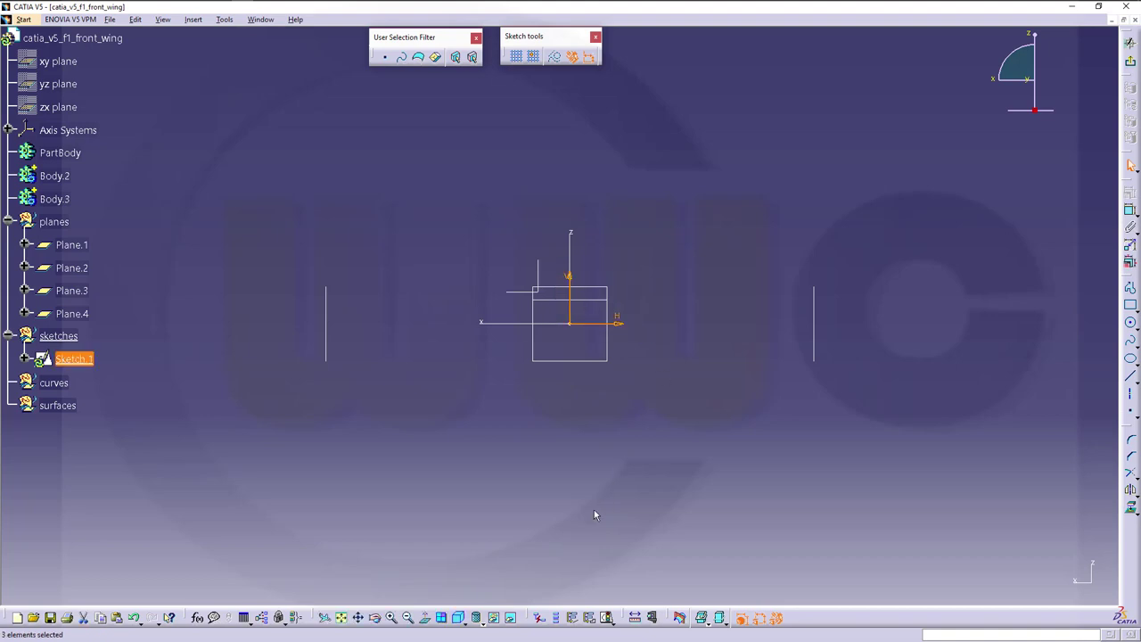
{"action": "left_click", "coordinate": [495, 618]}
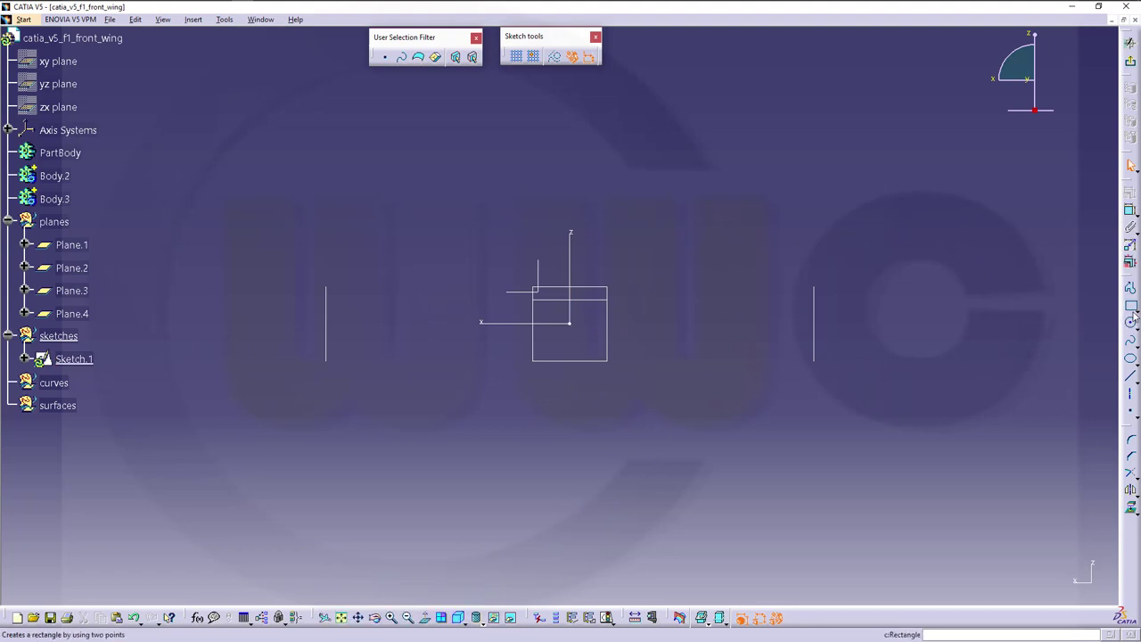
{"action": "left_click", "coordinate": [1130, 305]}
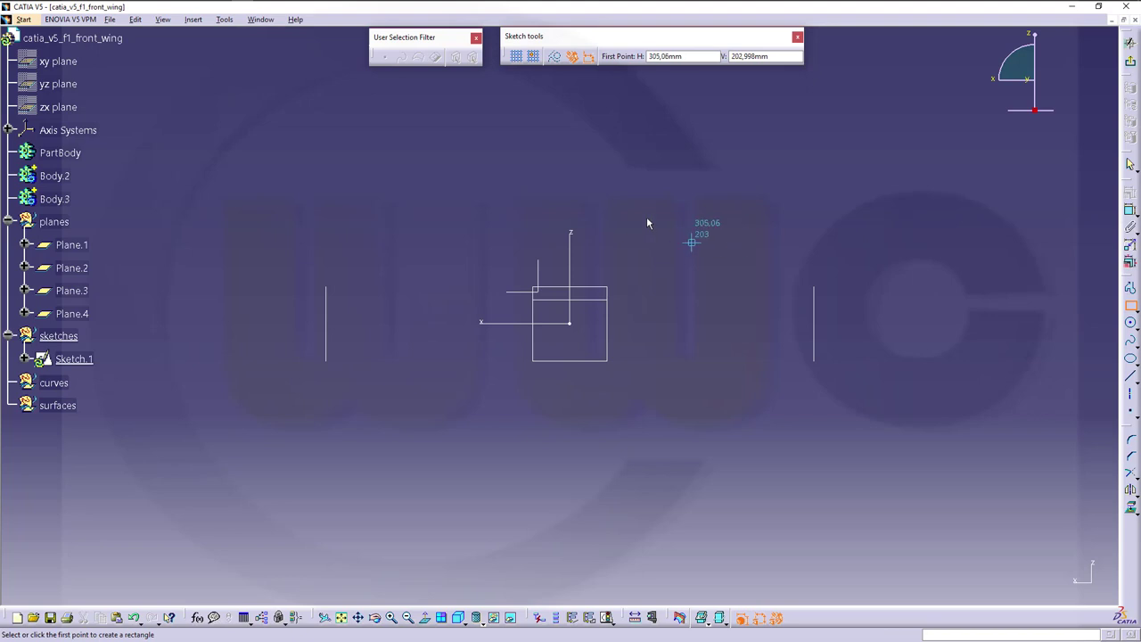
{"action": "left_click", "coordinate": [599, 268]}
{"action": "left_click", "coordinate": [716, 120]}
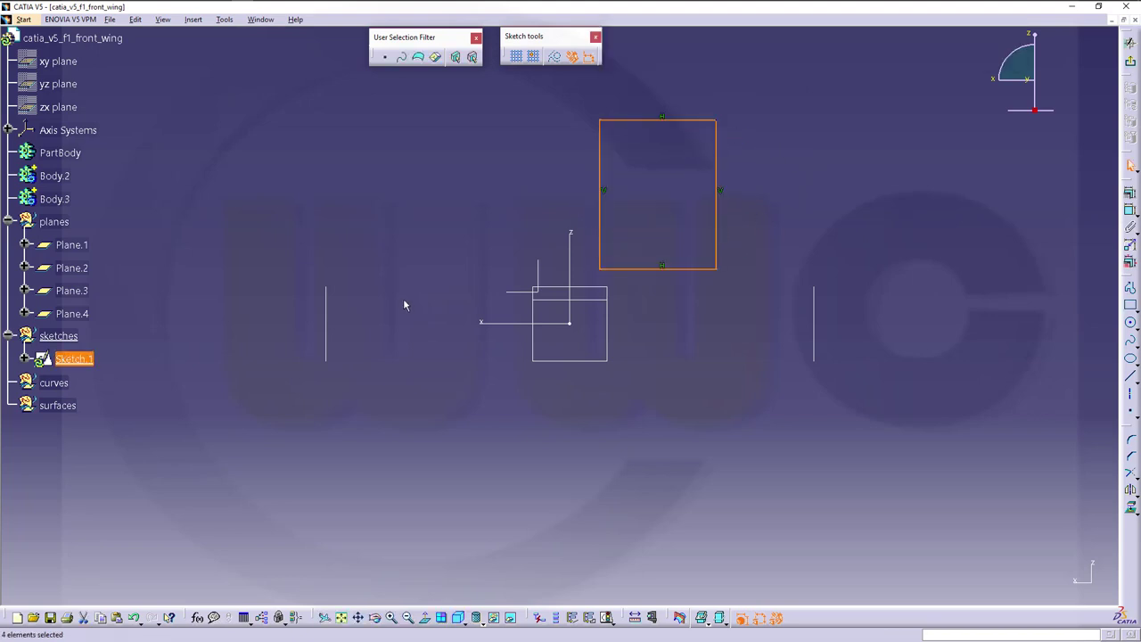
Delete the rectangle's four automatic parallelism constraints.
{"action": "left_click", "coordinate": [24, 358]}
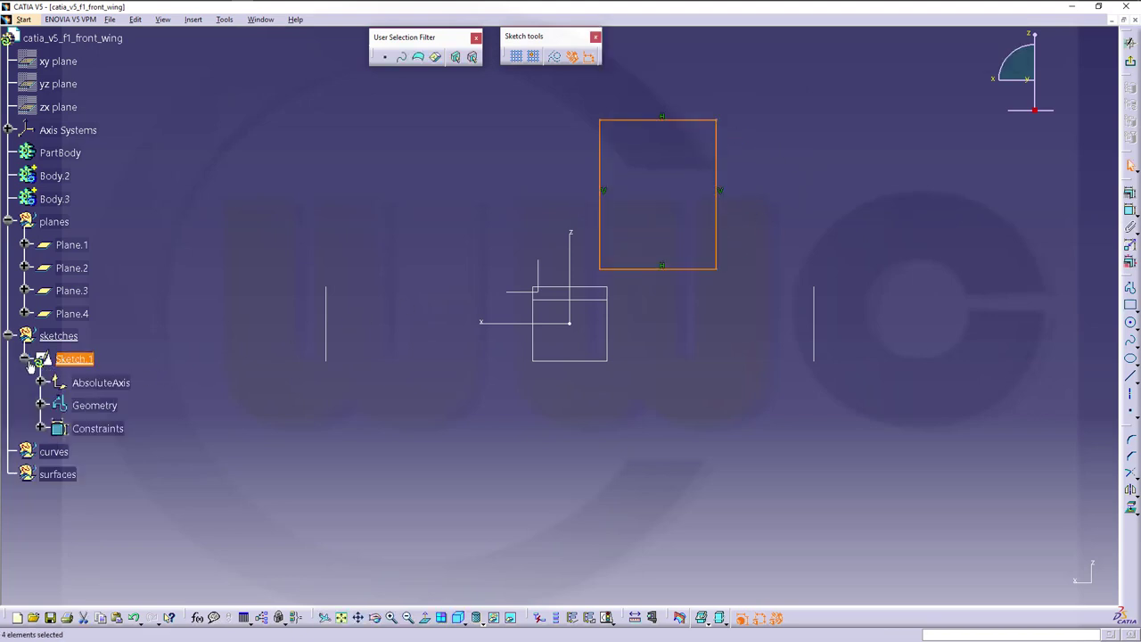
{"action": "left_click", "coordinate": [41, 428]}
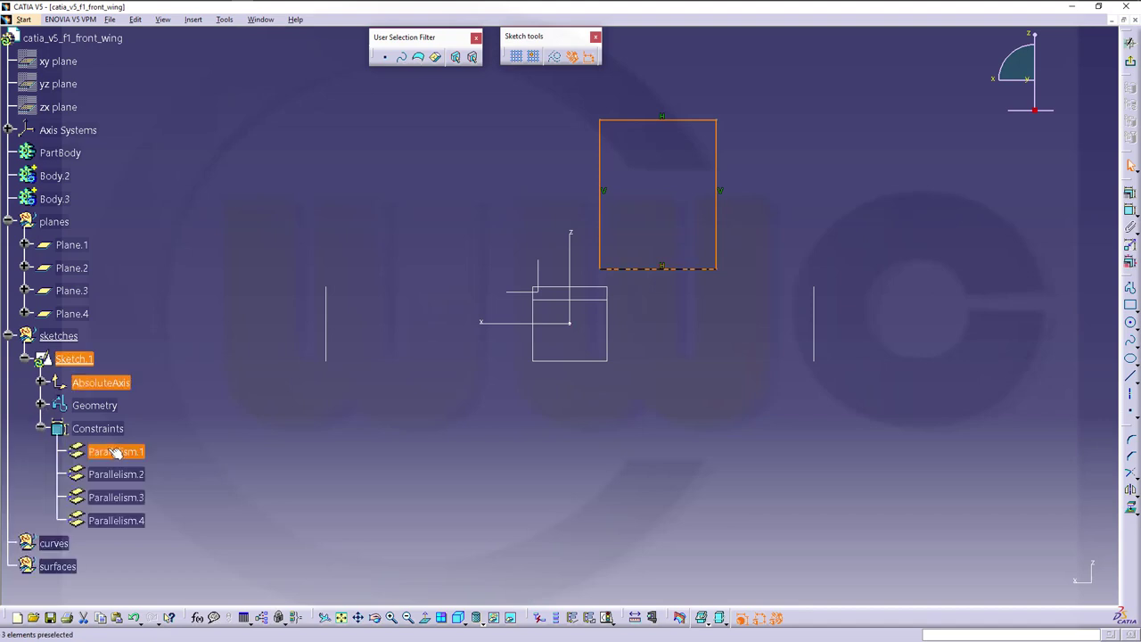
{"action": "left_click", "coordinate": [113, 451]}
{"action": "left_click", "coordinate": [113, 520], "text": "shift"}
{"action": "key", "text": "Delete"}
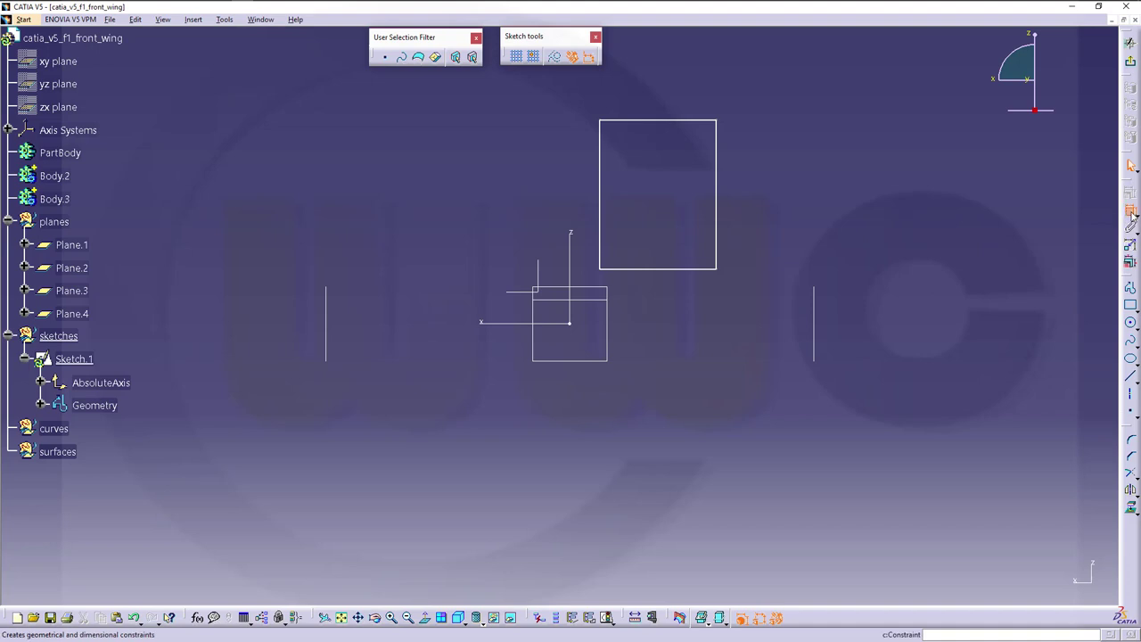
Dimension the rectangle's width as 300.
{"action": "left_click", "coordinate": [1128, 212]}
{"action": "left_click", "coordinate": [600, 225]}
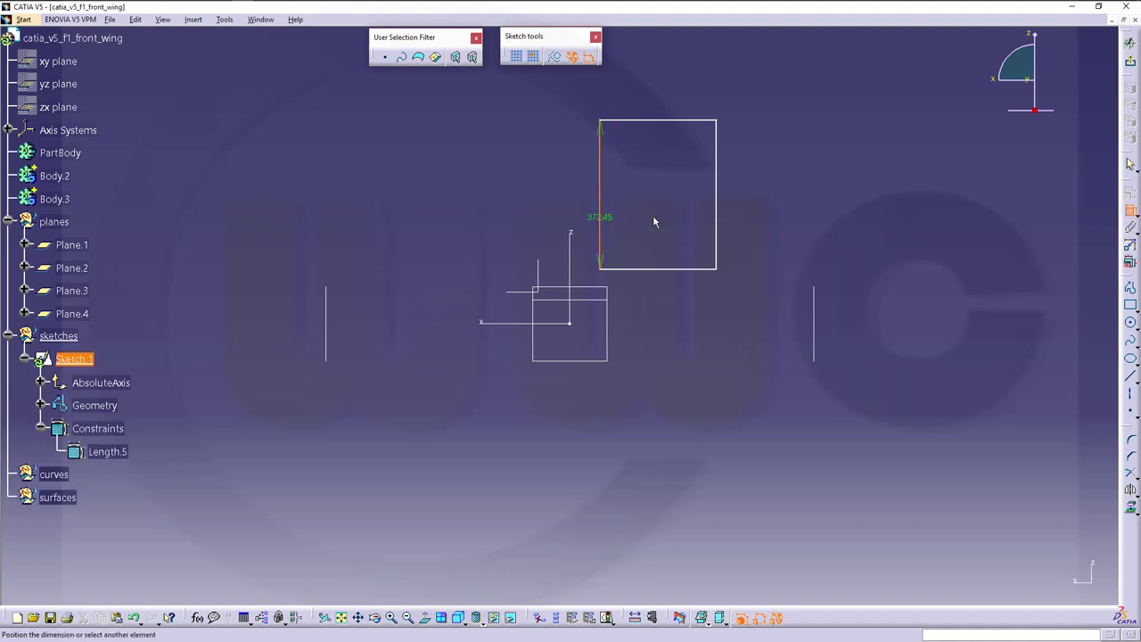
{"action": "left_click", "coordinate": [722, 226]}
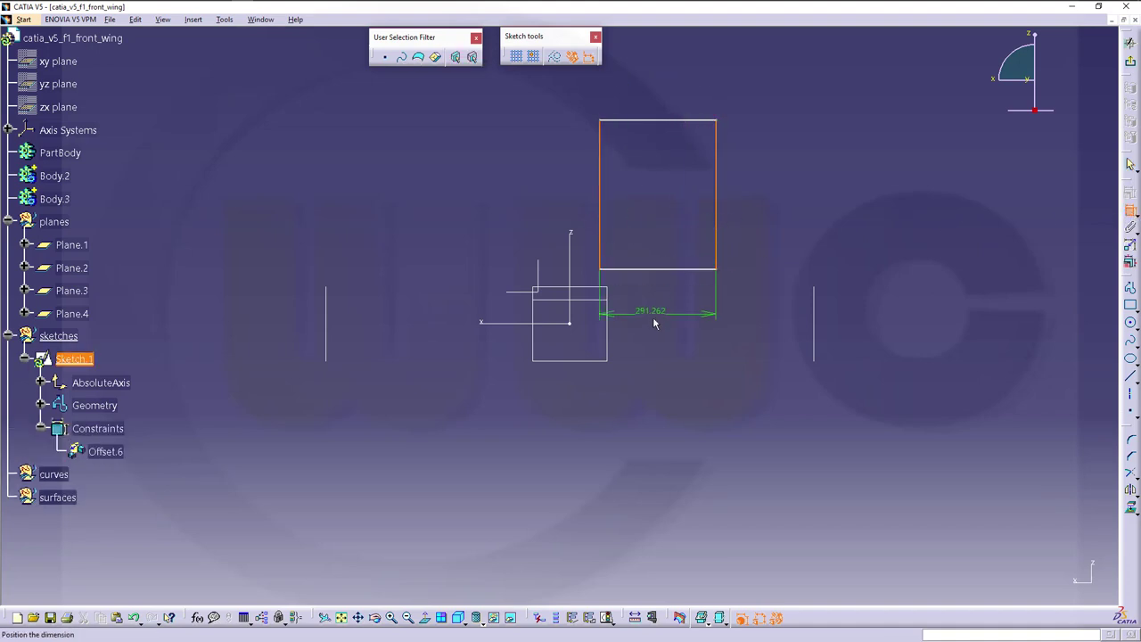
{"action": "left_click", "coordinate": [660, 319]}
{"action": "double_click", "coordinate": [672, 316]}
{"action": "type", "text": "300"}
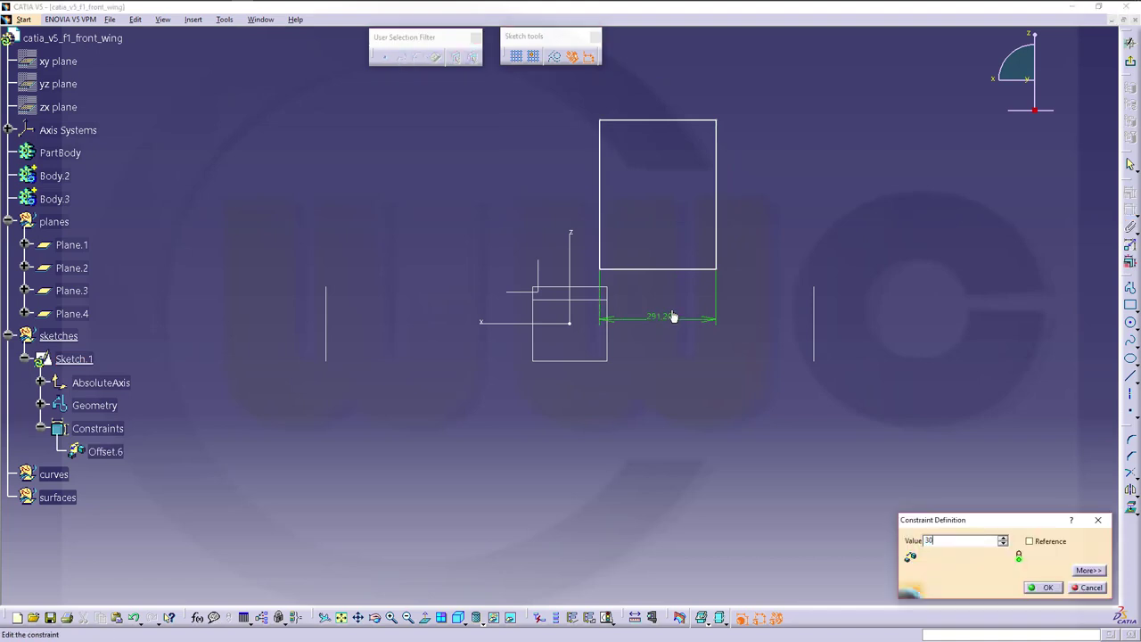
{"action": "key", "text": "Return"}
Make the rectangle's sides symmetric about the vertical axis.
{"action": "left_click", "coordinate": [720, 206]}
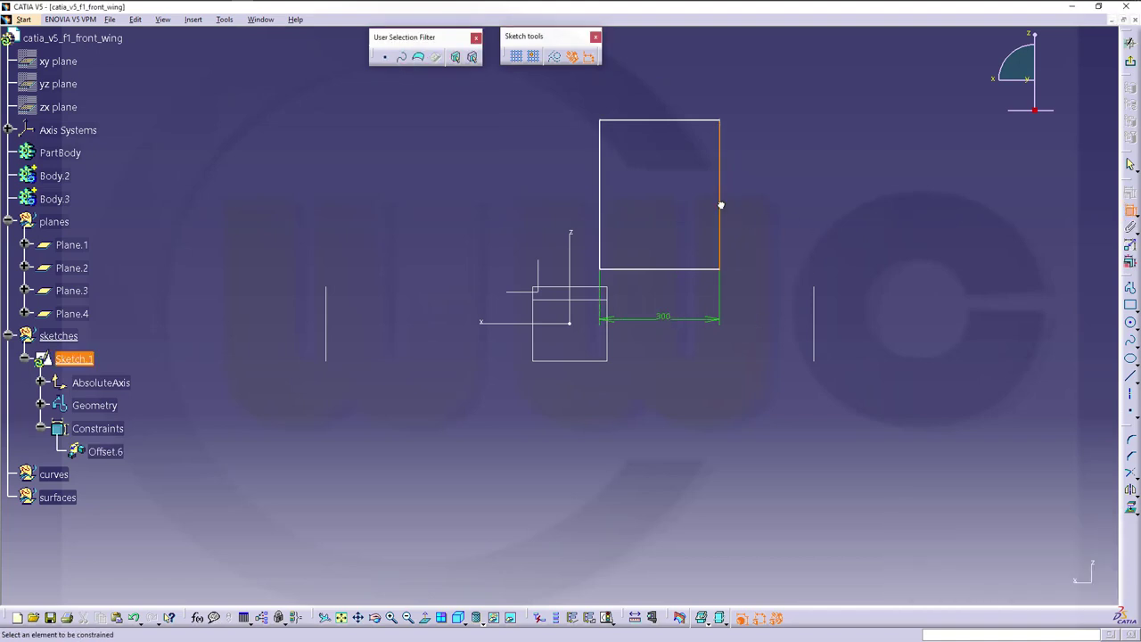
{"action": "left_click", "coordinate": [602, 217]}
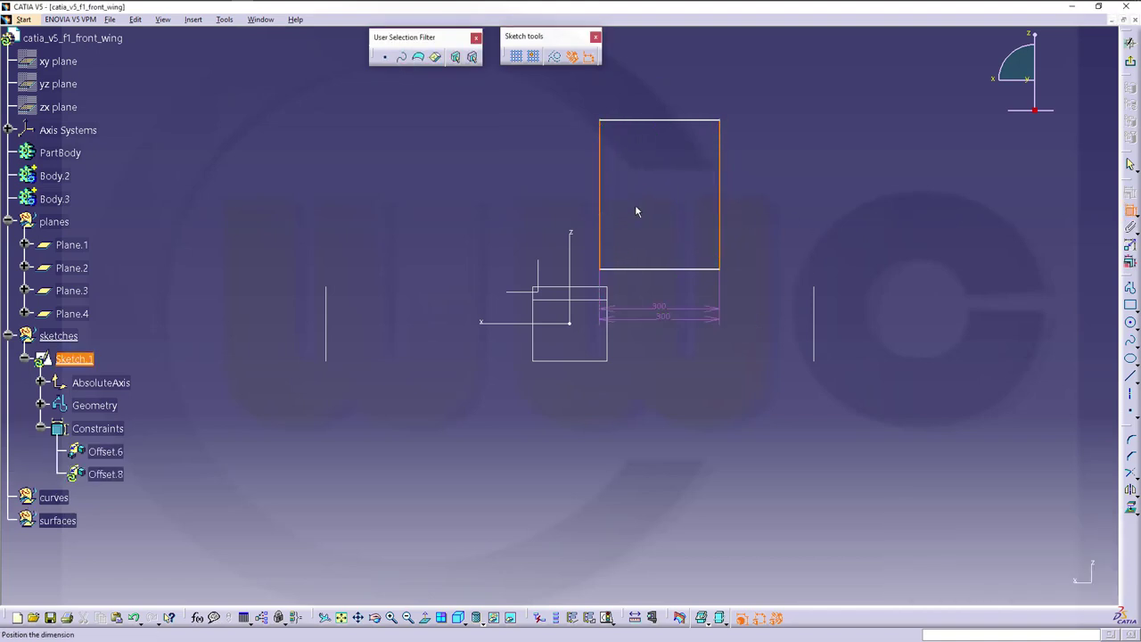
{"action": "right_click", "coordinate": [673, 194]}
{"action": "left_click", "coordinate": [720, 308]}
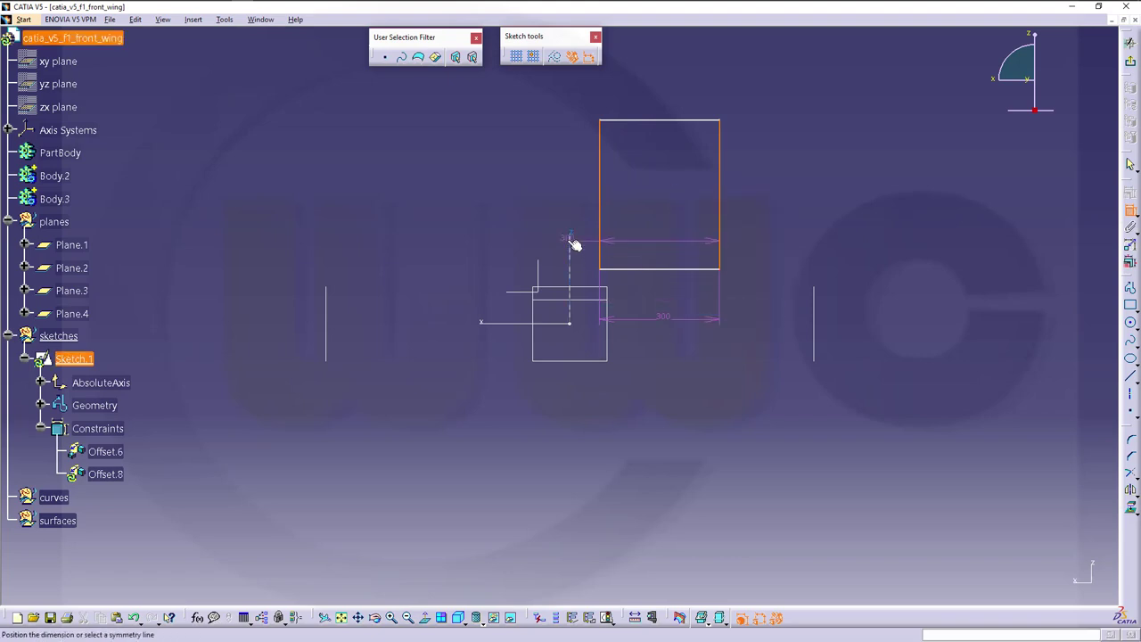
{"action": "left_click", "coordinate": [572, 239]}
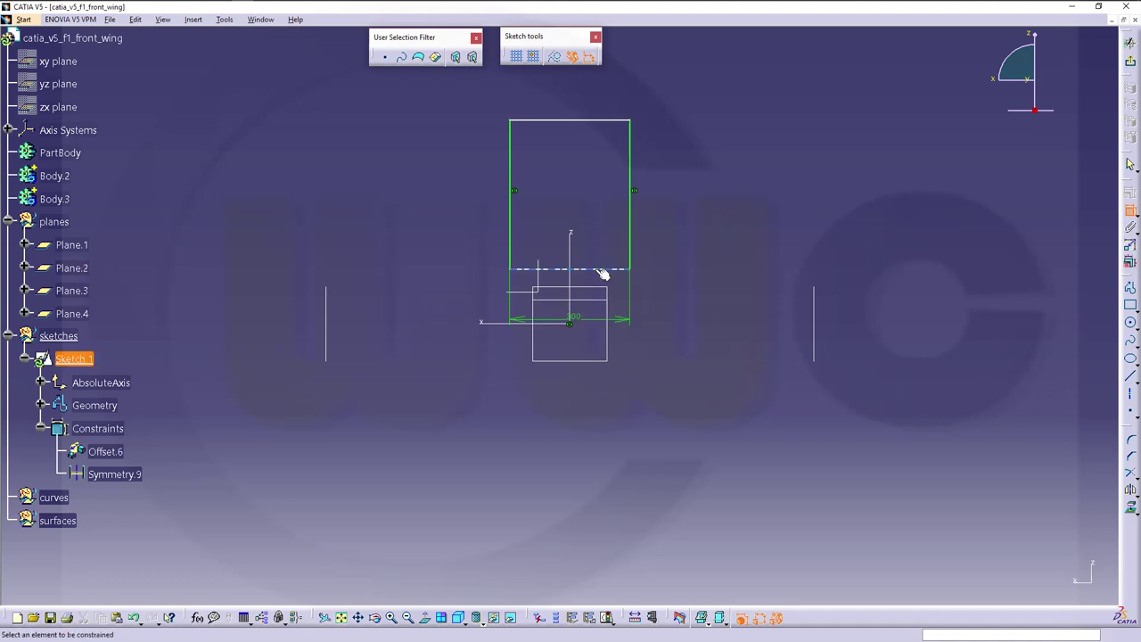
Constrain the rectangle's bottom edge as coincident.
{"action": "left_click", "coordinate": [570, 267]}
{"action": "left_click", "coordinate": [597, 302]}
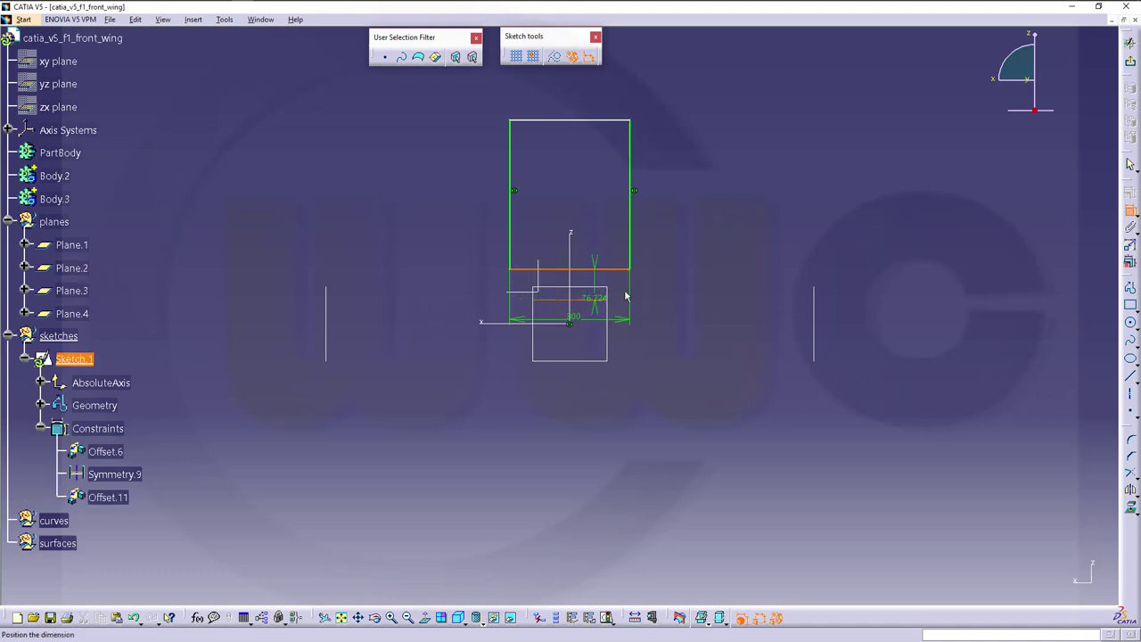
{"action": "right_click", "coordinate": [677, 275]}
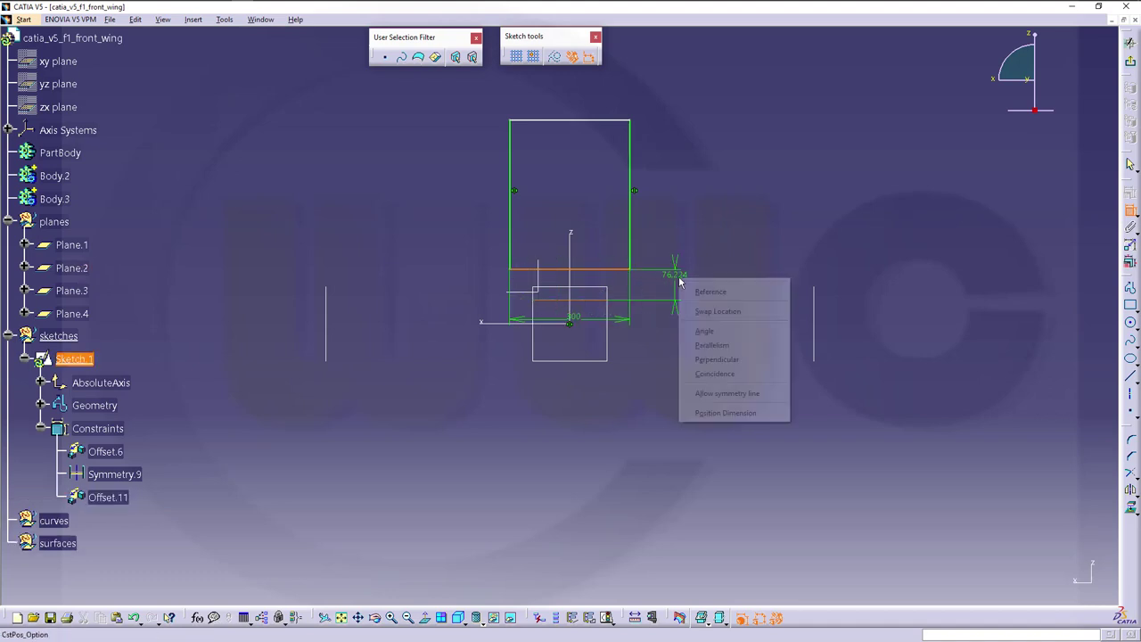
{"action": "left_click", "coordinate": [739, 374]}
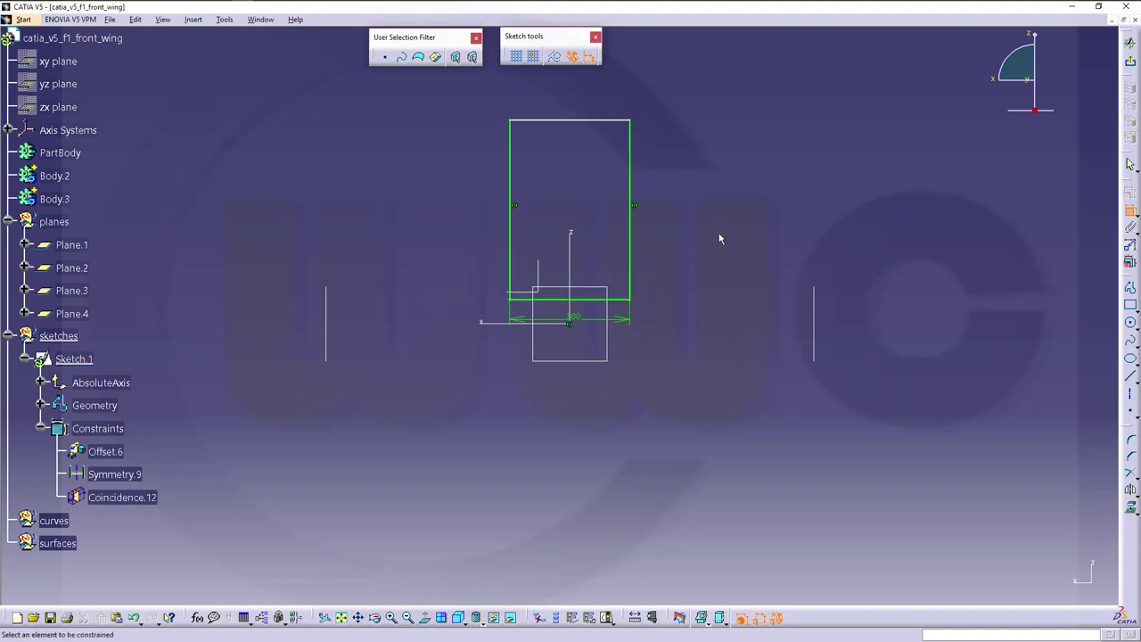
Dimension the rectangle's height as 400.
{"action": "left_click", "coordinate": [573, 120]}
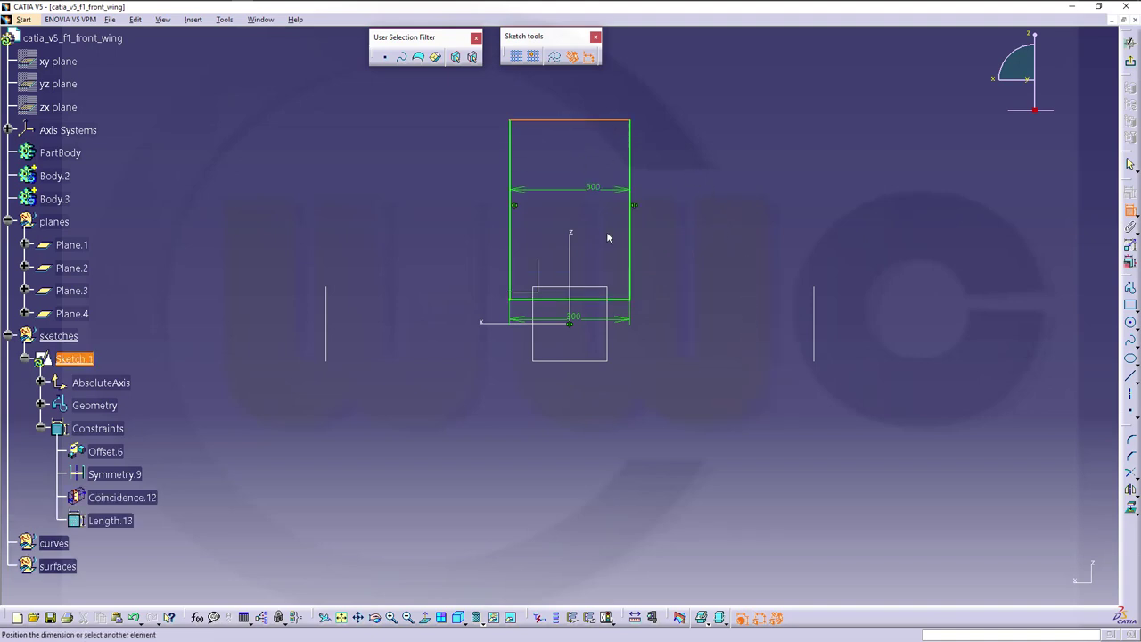
{"action": "left_click", "coordinate": [618, 301]}
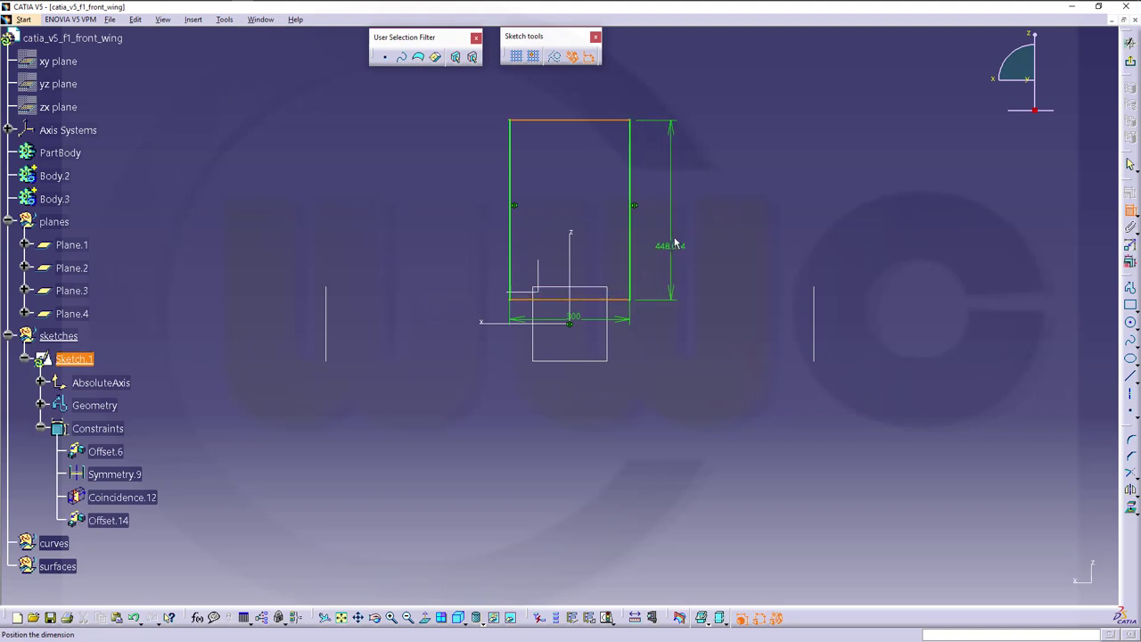
{"action": "left_click", "coordinate": [675, 233]}
{"action": "double_click", "coordinate": [675, 233]}
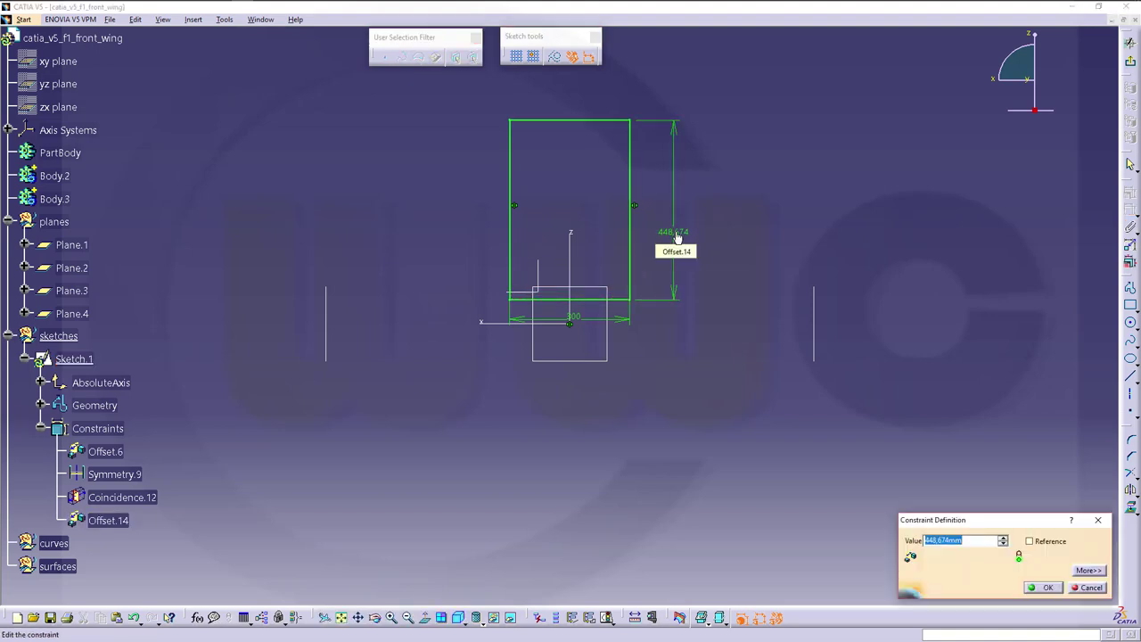
{"action": "type", "text": "400"}
{"action": "key", "text": "Return"}
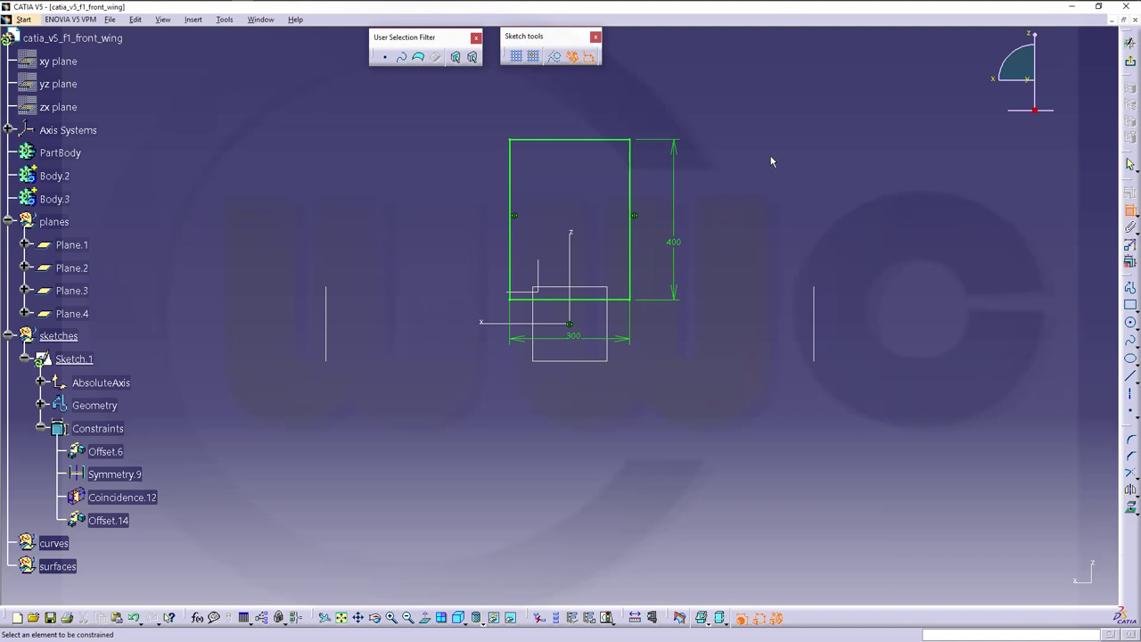
{"action": "key", "text": "Escape"}
{"action": "left_click", "coordinate": [585, 140]}
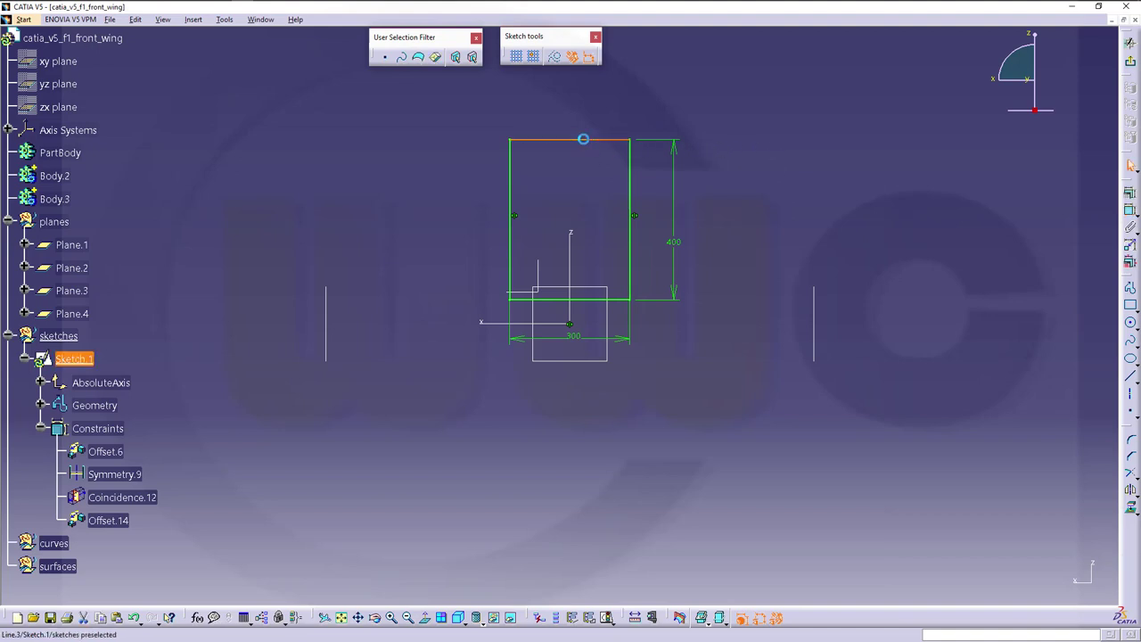
Draw a three-point arc across the rectangle's top as standard geometry.
{"action": "left_click", "coordinate": [809, 105]}
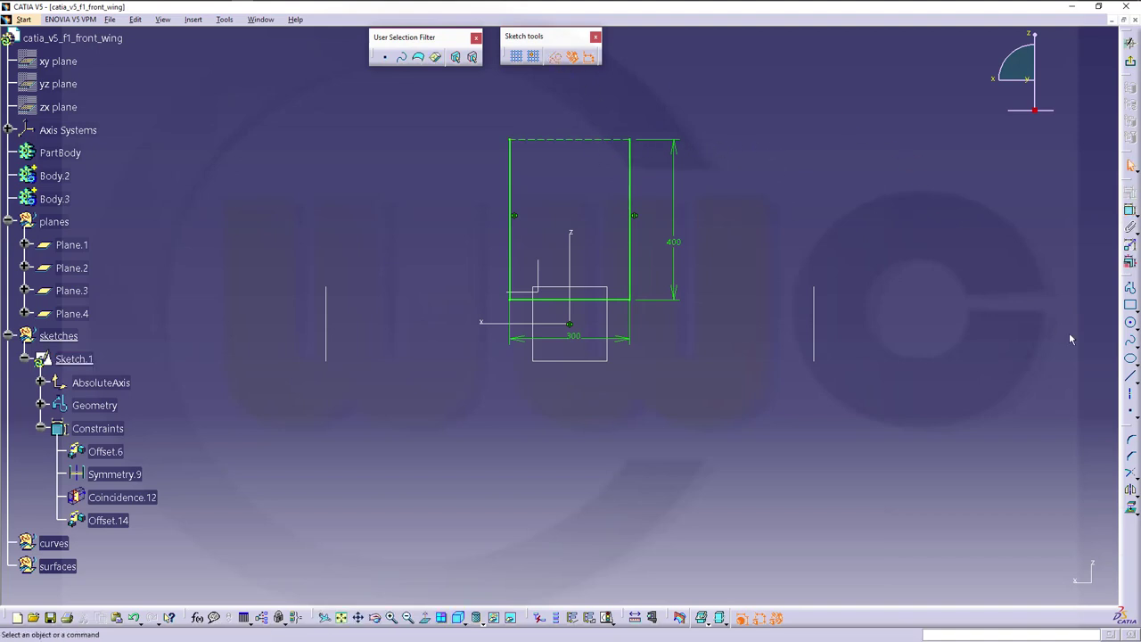
{"action": "left_click", "coordinate": [1136, 328]}
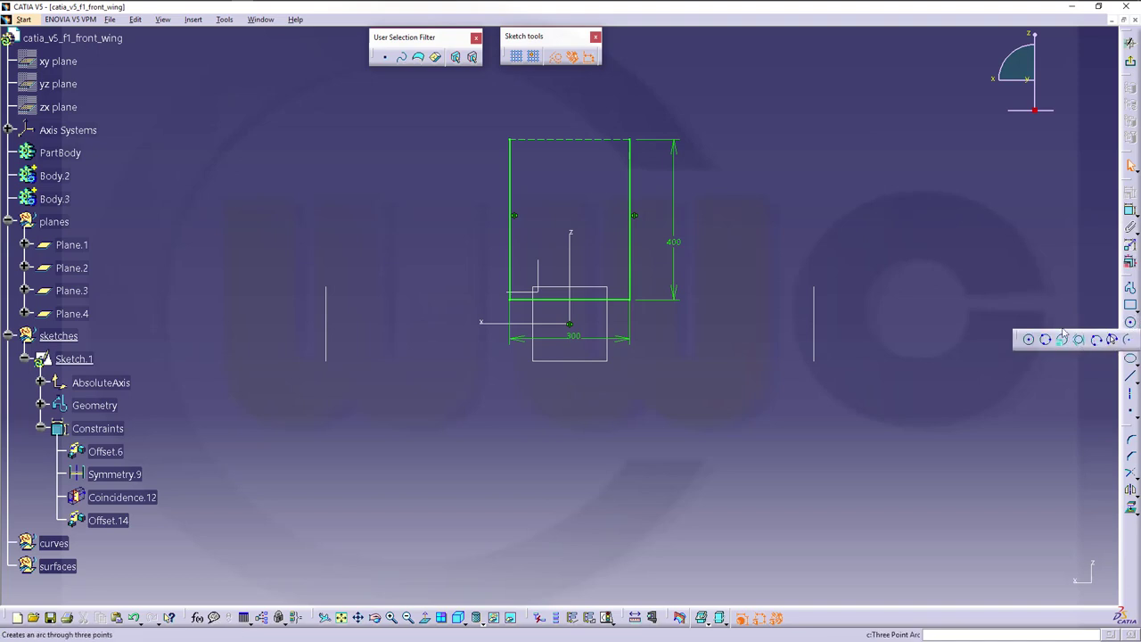
{"action": "left_click", "coordinate": [1095, 340]}
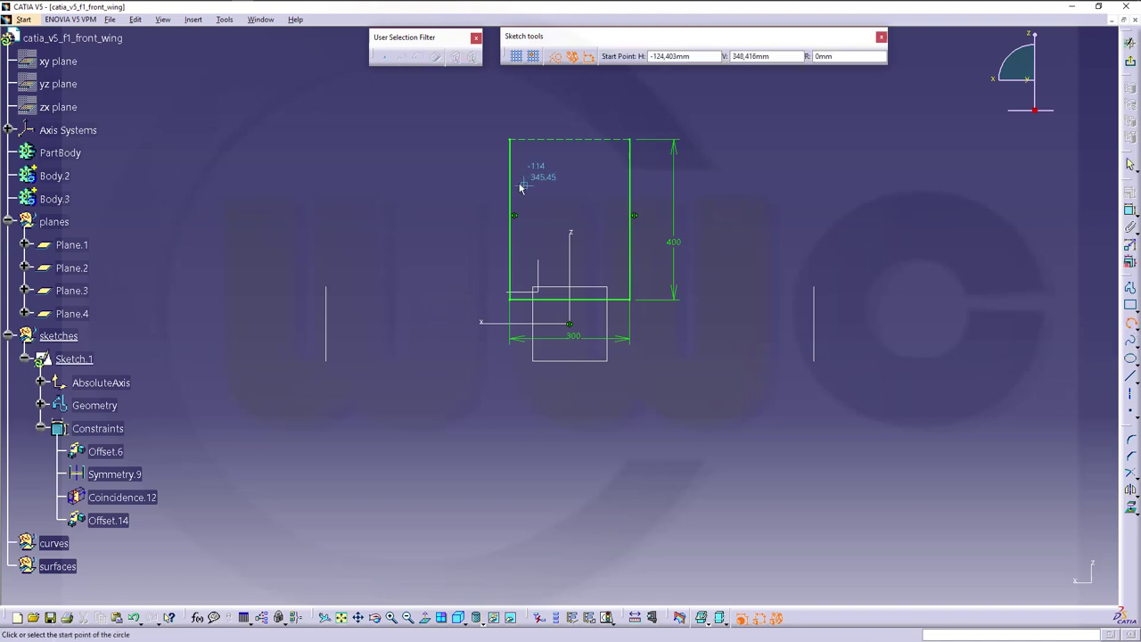
{"action": "left_click", "coordinate": [571, 139]}
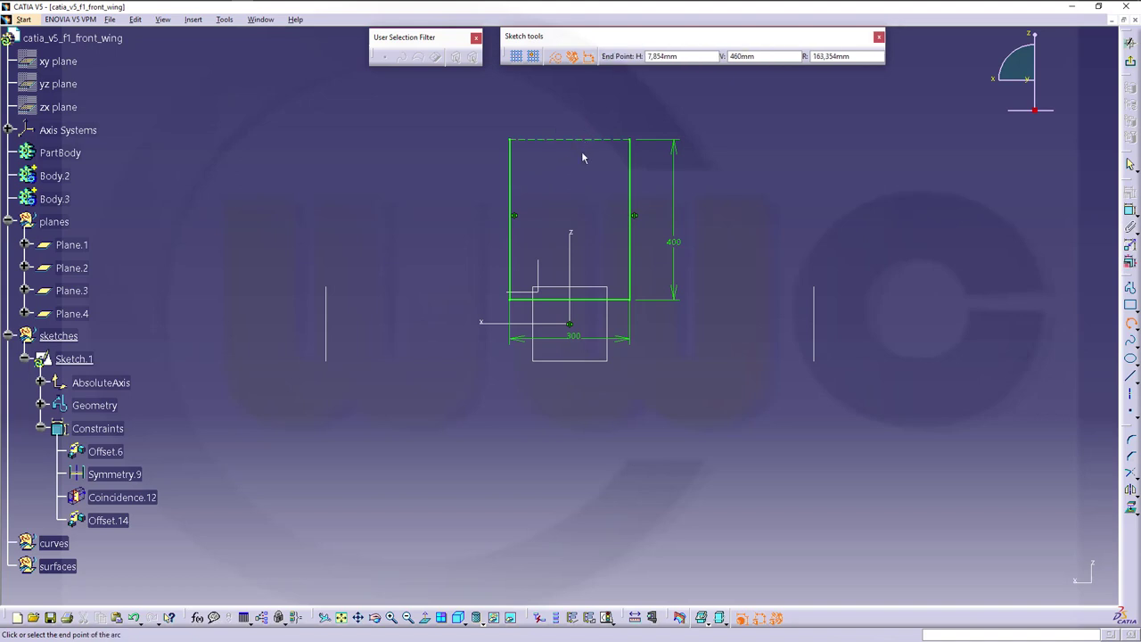
{"action": "left_click", "coordinate": [634, 180]}
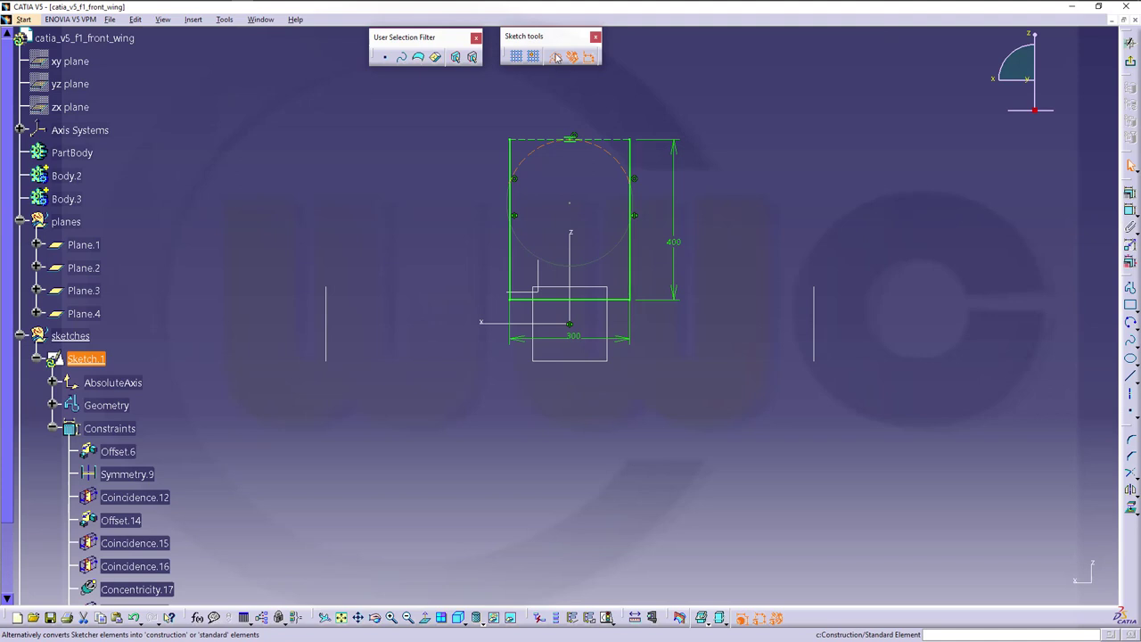
{"action": "left_click", "coordinate": [556, 56]}
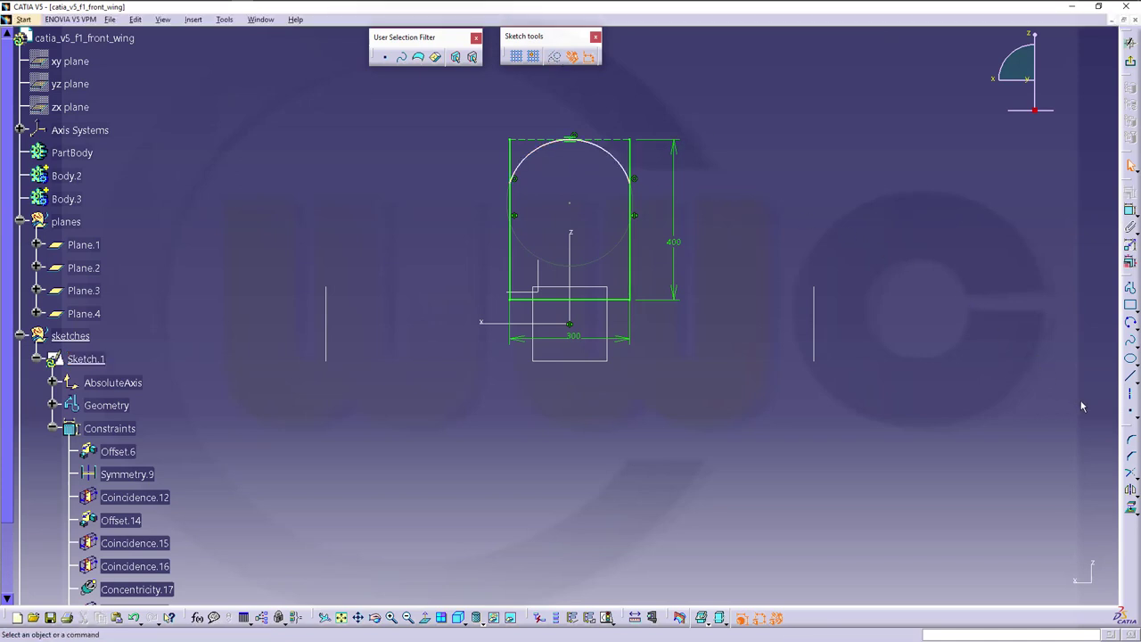
Trim away the left and right side lines above the arc.
{"action": "left_click", "coordinate": [1130, 475]}
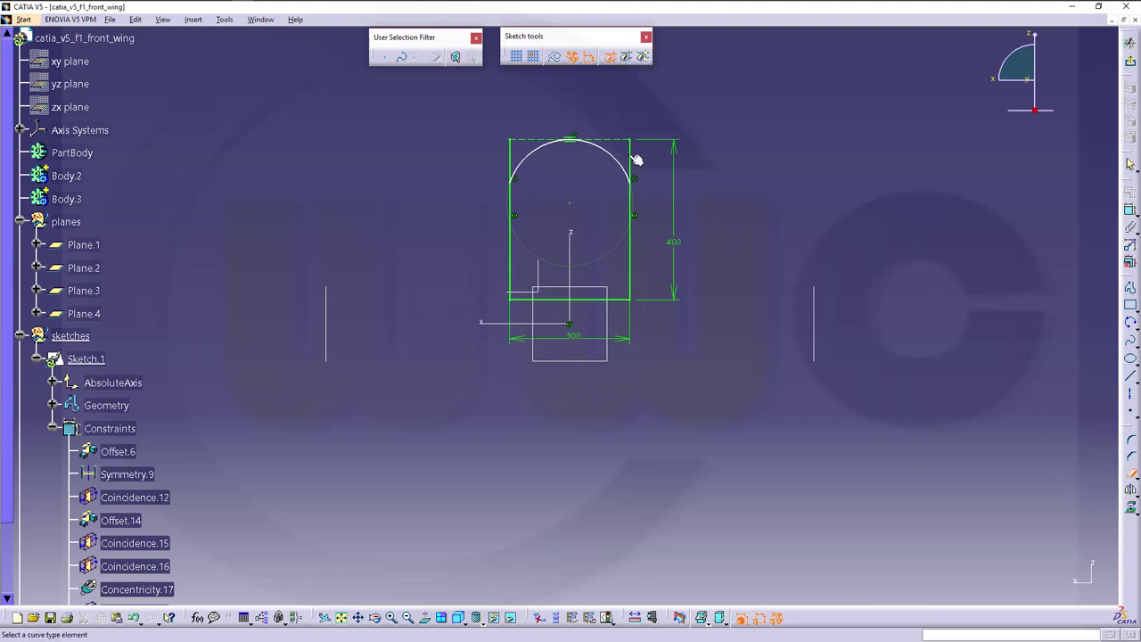
{"action": "left_click", "coordinate": [631, 157]}
{"action": "left_click", "coordinate": [512, 158]}
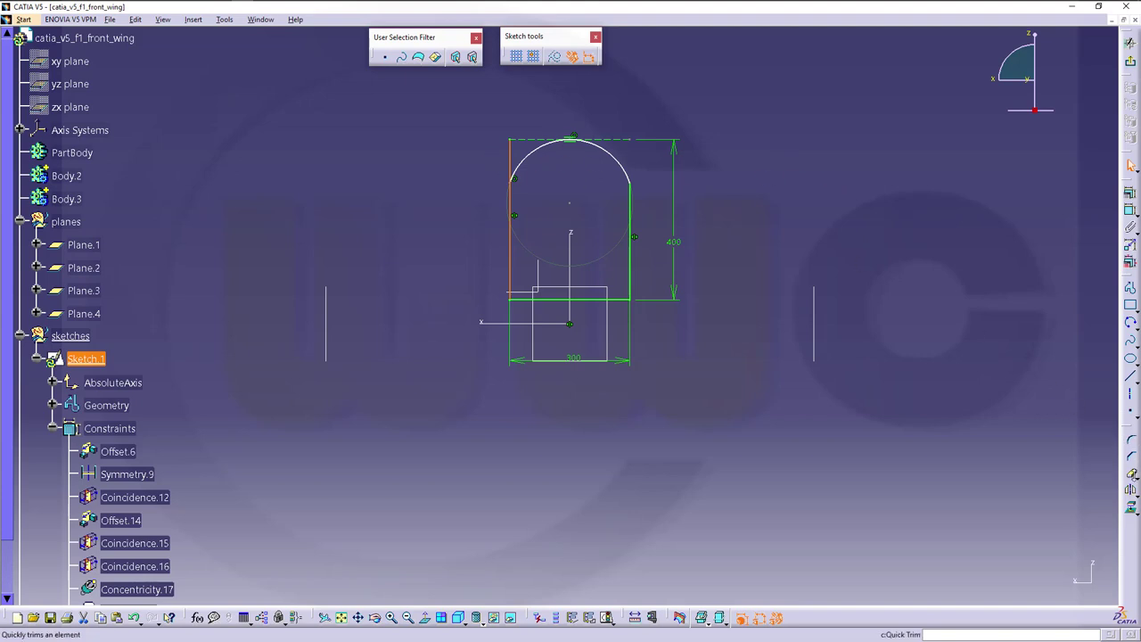
{"action": "left_click", "coordinate": [1131, 477]}
{"action": "left_click", "coordinate": [513, 158]}
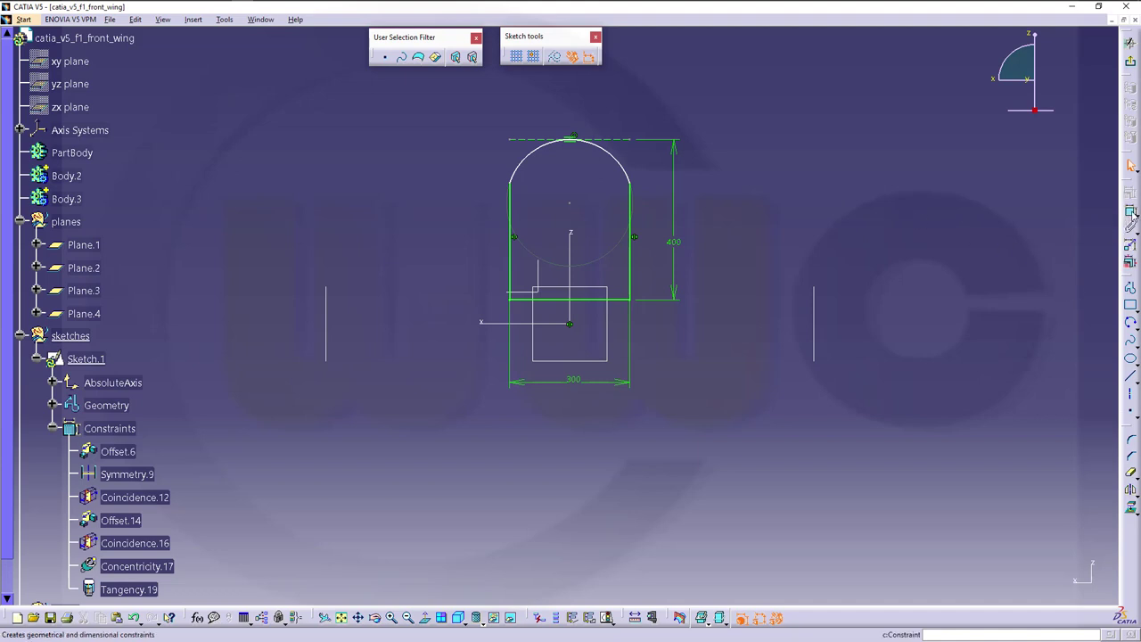
{"action": "left_click", "coordinate": [517, 186]}
{"action": "left_click", "coordinate": [631, 184]}
{"action": "right_click", "coordinate": [640, 183]}
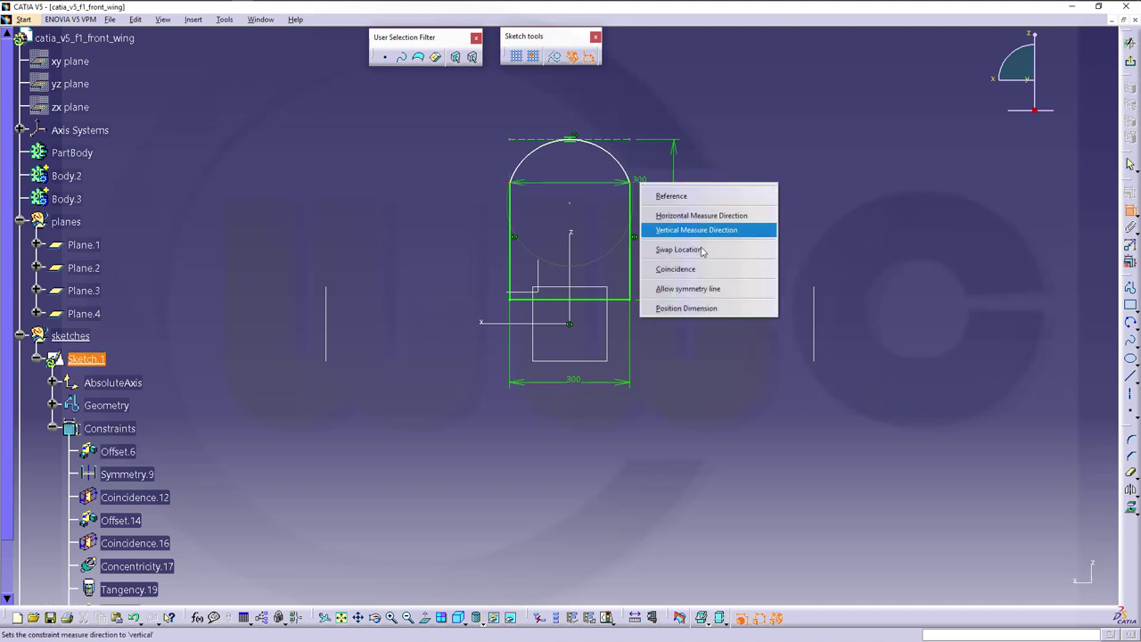
{"action": "left_click", "coordinate": [687, 288]}
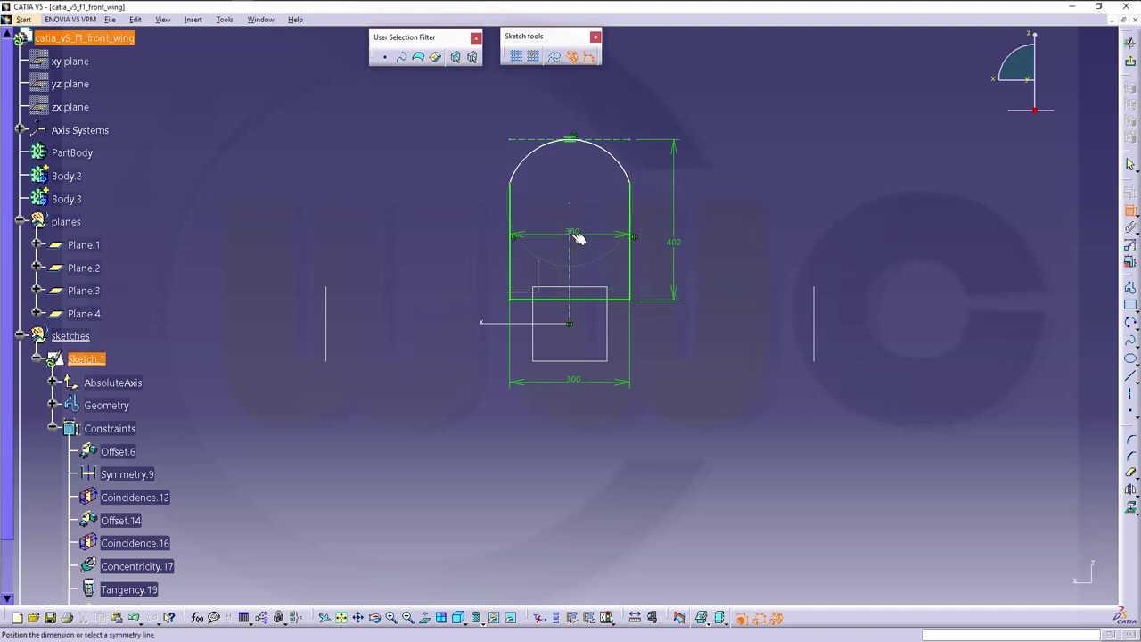
{"action": "left_click", "coordinate": [575, 237]}
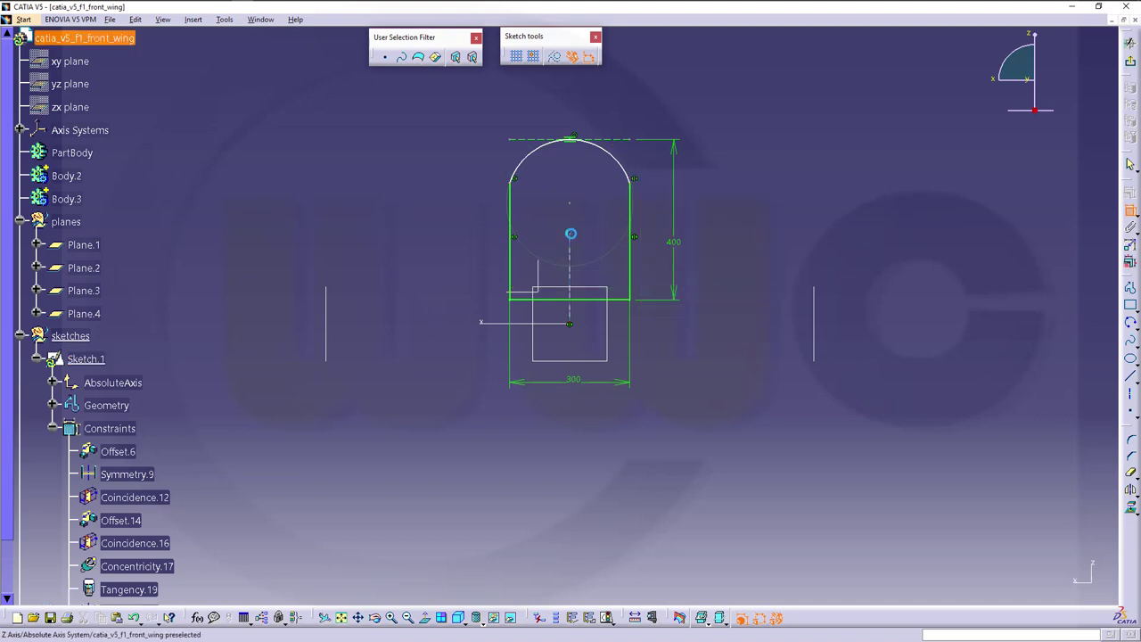
{"action": "left_click", "coordinate": [622, 163]}
{"action": "left_click", "coordinate": [624, 93]}
{"action": "double_click", "coordinate": [617, 93]}
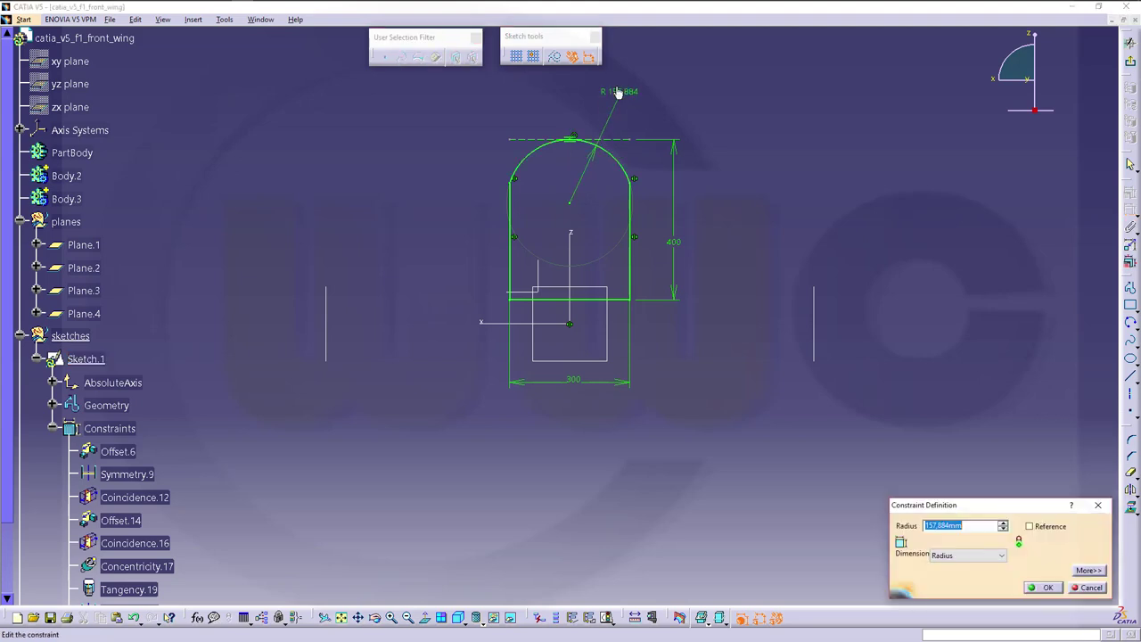
{"action": "type", "text": "25"}
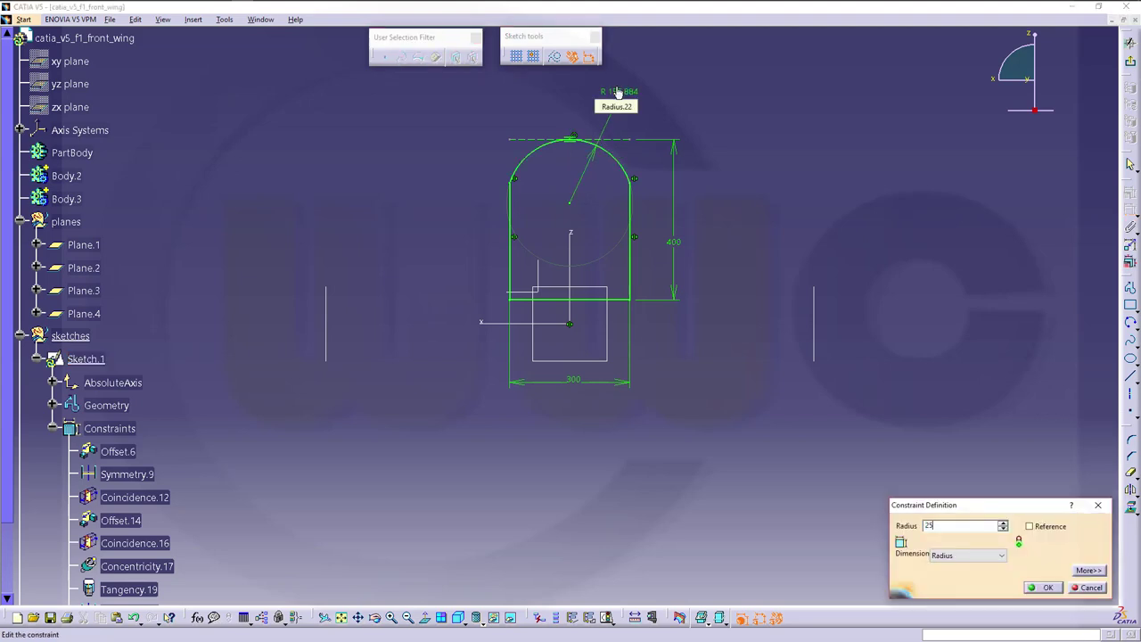
{"action": "type", "text": "0"}
{"action": "key", "text": "Return"}
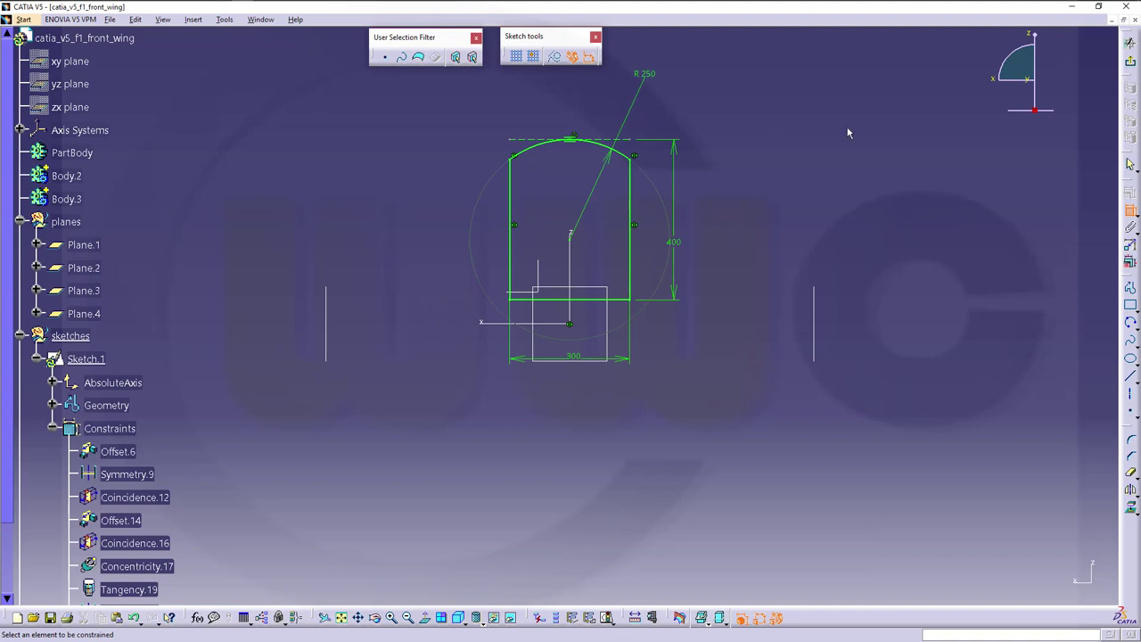
{"action": "mouse_move", "coordinate": [842, 264]}
{"action": "middle_mouse_down"}
{"action": "mouse_move", "coordinate": [772, 237]}
{"action": "mouse_move", "coordinate": [780, 247]}
{"action": "middle_mouse_up"}
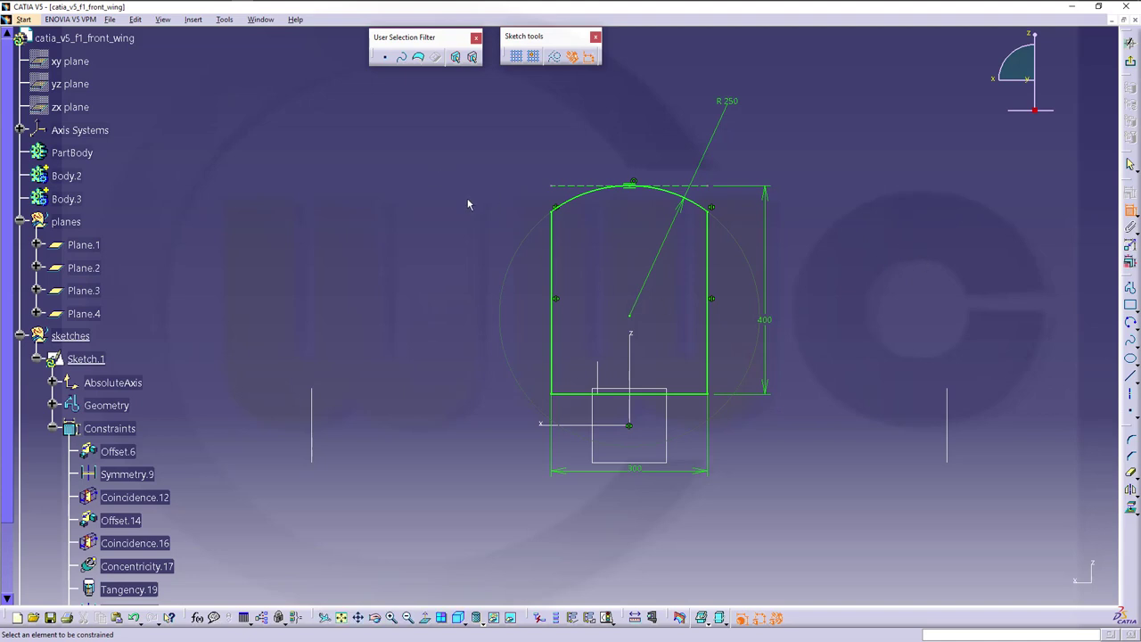
{"action": "left_click", "coordinate": [557, 212]}
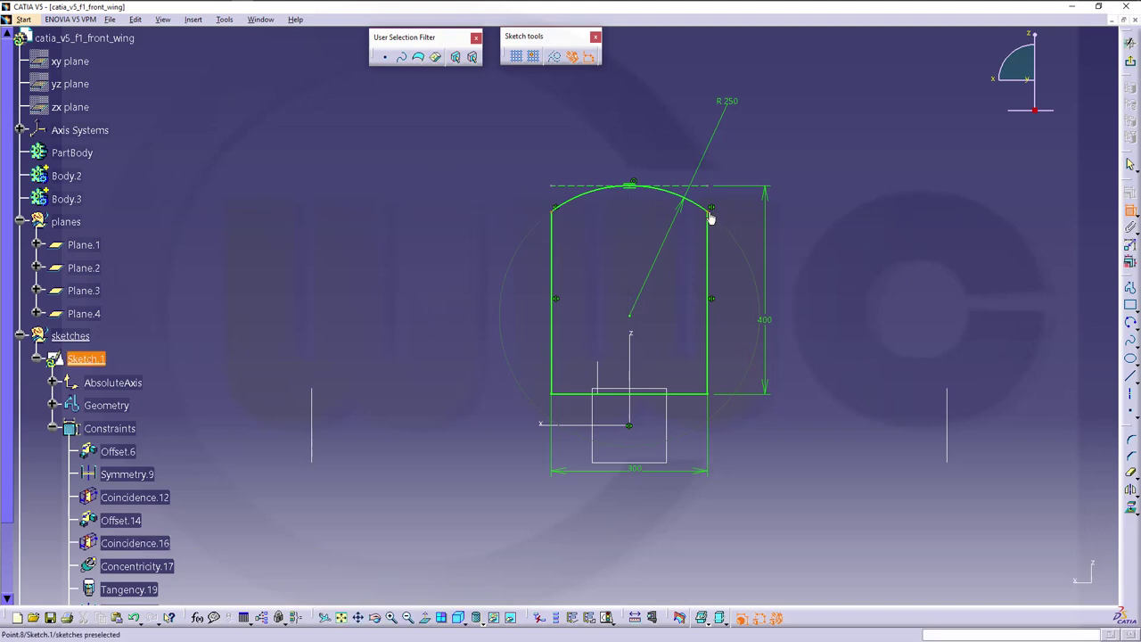
{"action": "left_click", "coordinate": [710, 217]}
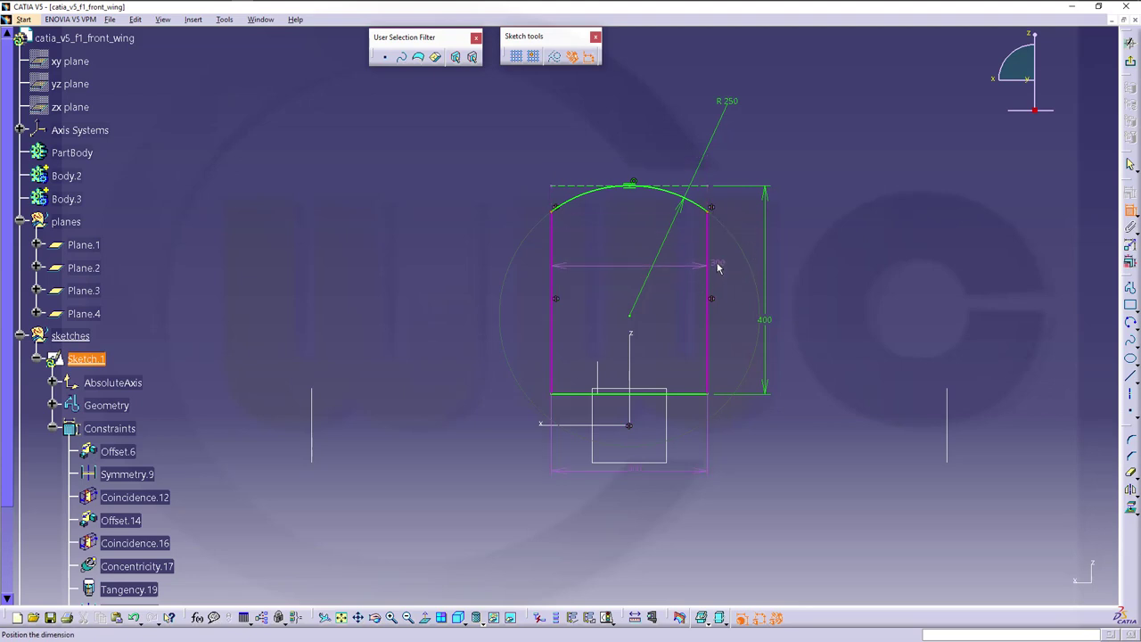
{"action": "key", "text": "Escape"}
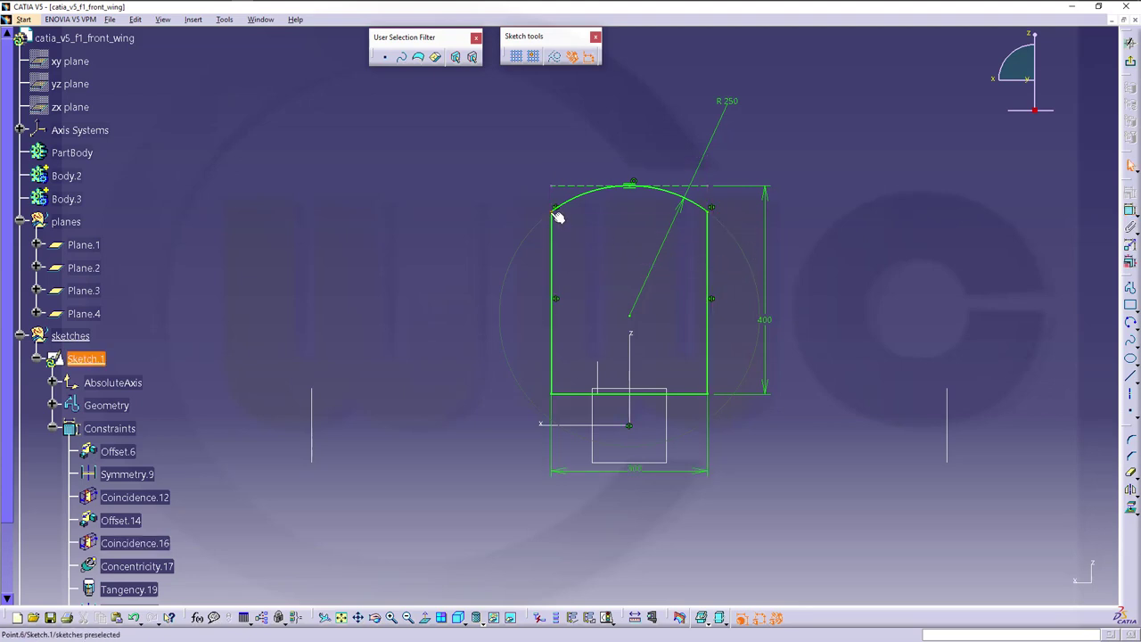
{"action": "left_click", "coordinate": [713, 216]}
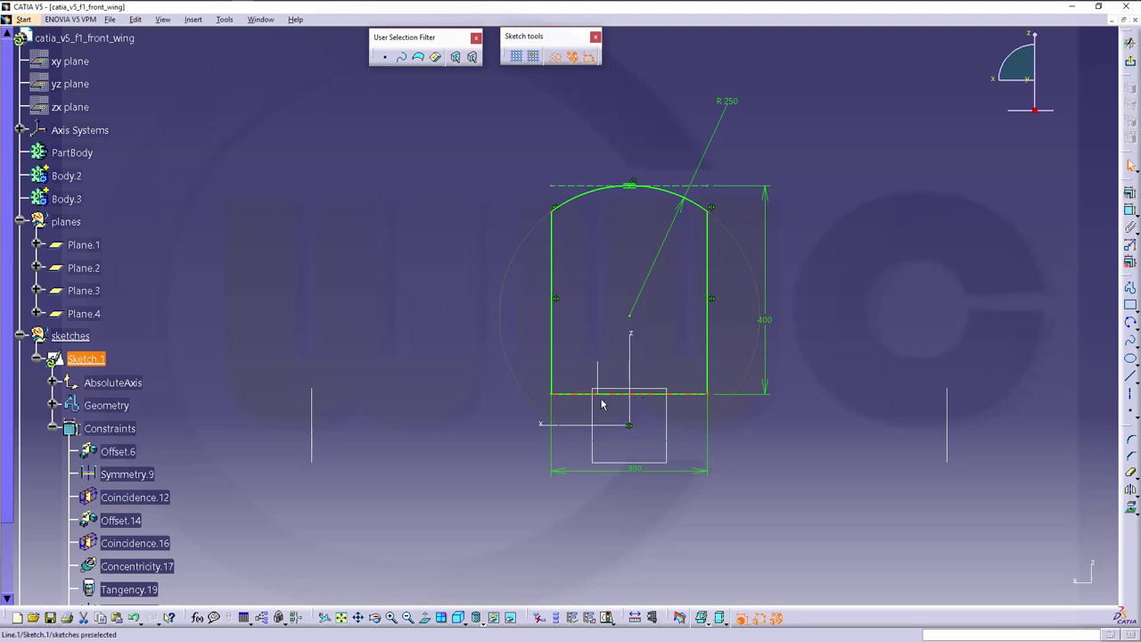
{"action": "left_click", "coordinate": [553, 396], "text": "ctrl"}
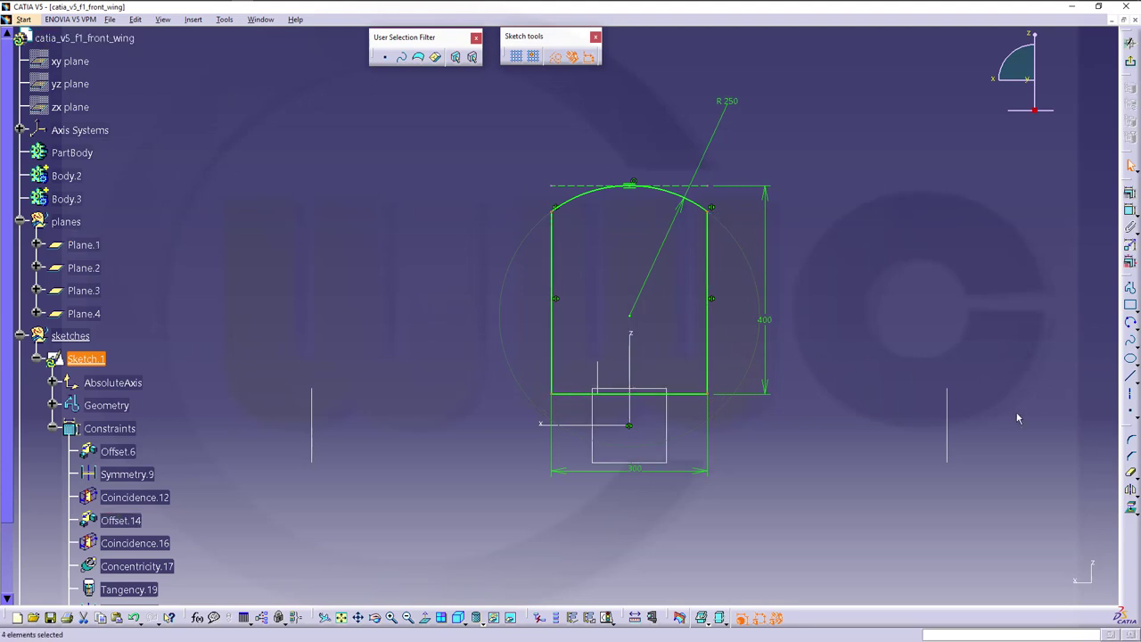
Fillet the four profile corners with radius 50 and exit the Sketcher.
{"action": "left_click", "coordinate": [1132, 443]}
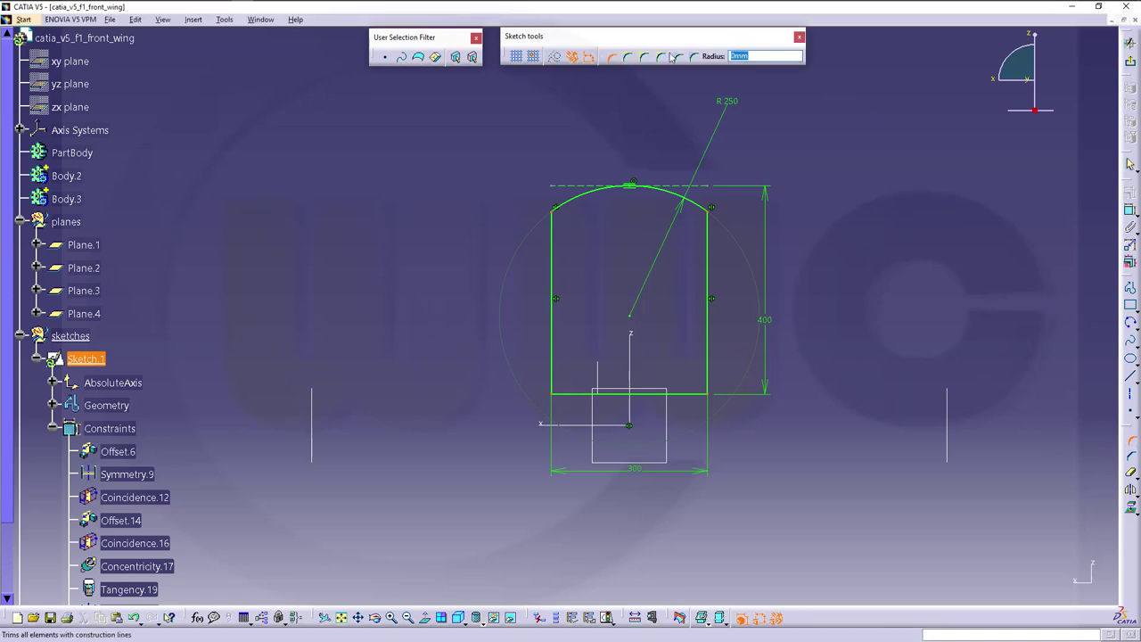
{"action": "key", "text": "Return"}
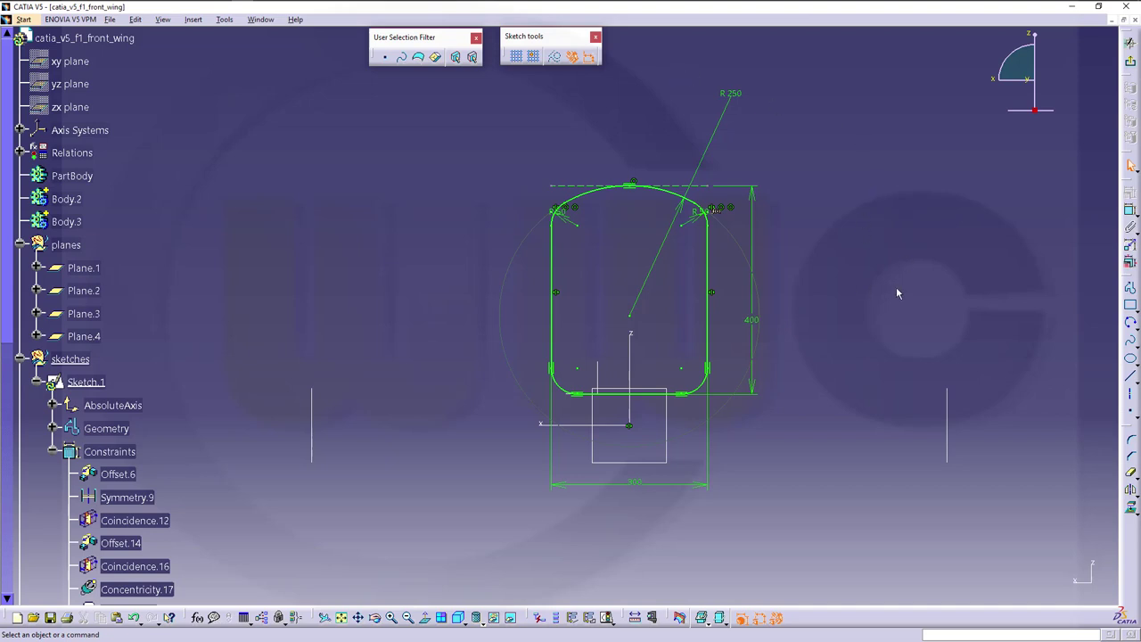
{"action": "left_click", "coordinate": [1130, 61]}
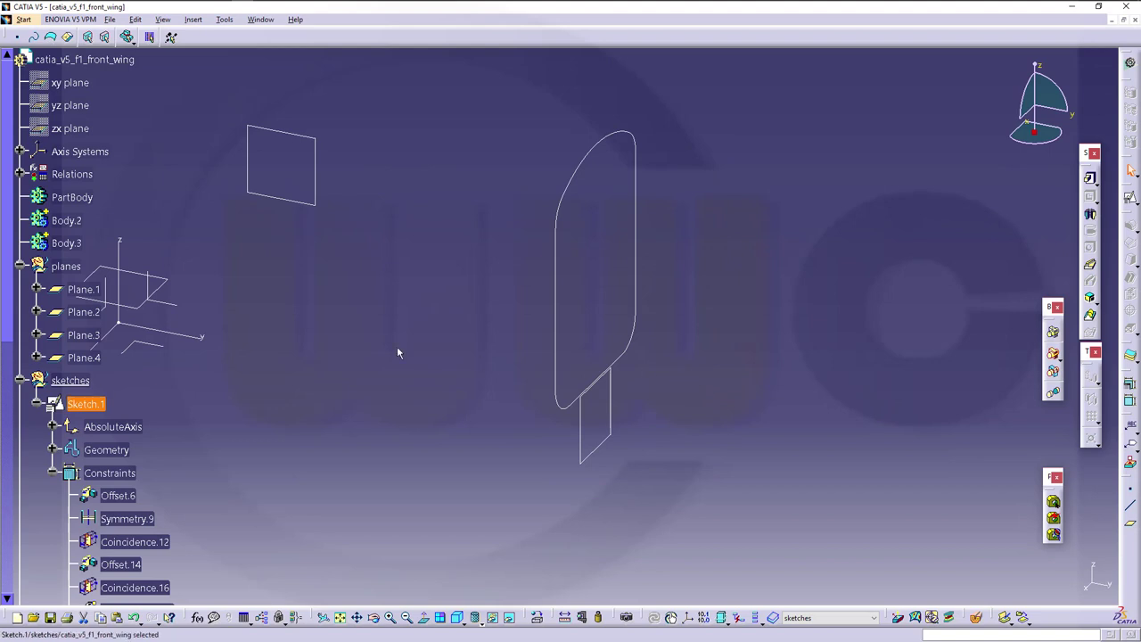
Reopen and exit Sketch.1, collapse its tree branch, and select the absolute axis system.
{"action": "middle_click_drag", "start_coordinate": [368, 339], "coordinate": [588, 354]}
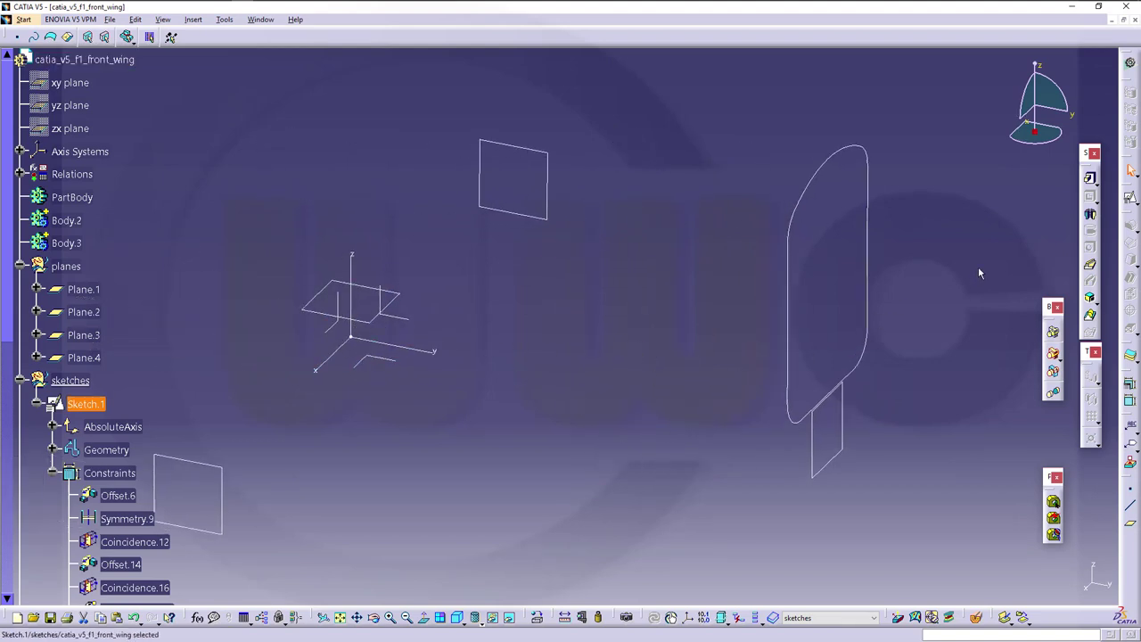
{"action": "left_click", "coordinate": [1130, 201]}
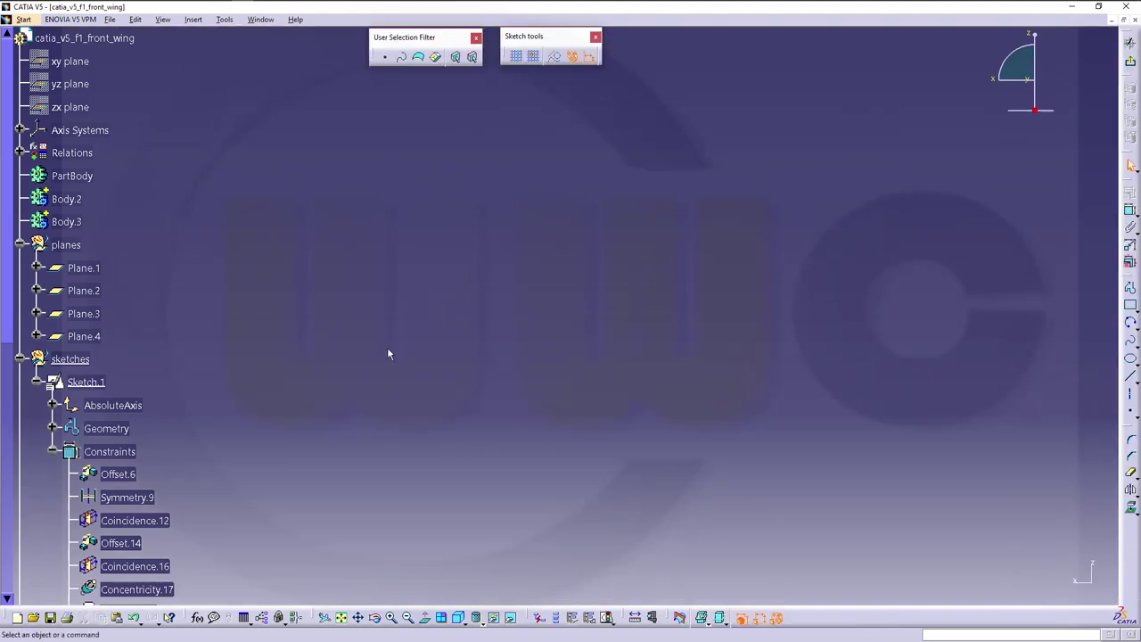
{"action": "left_click", "coordinate": [1130, 61]}
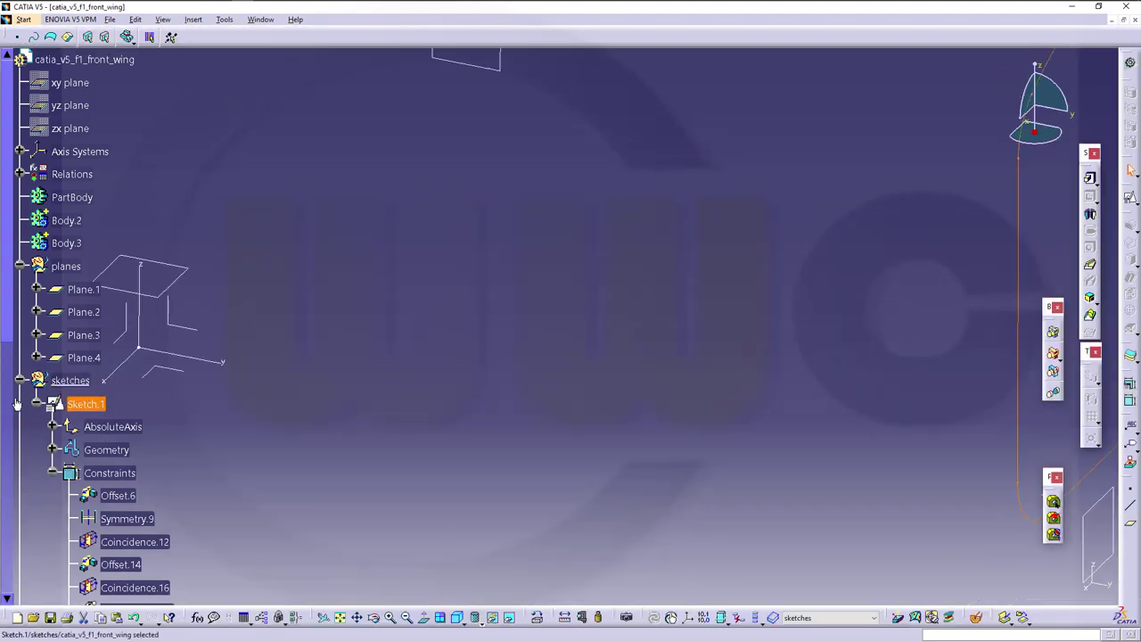
{"action": "left_click", "coordinate": [35, 409]}
{"action": "left_click", "coordinate": [318, 433]}
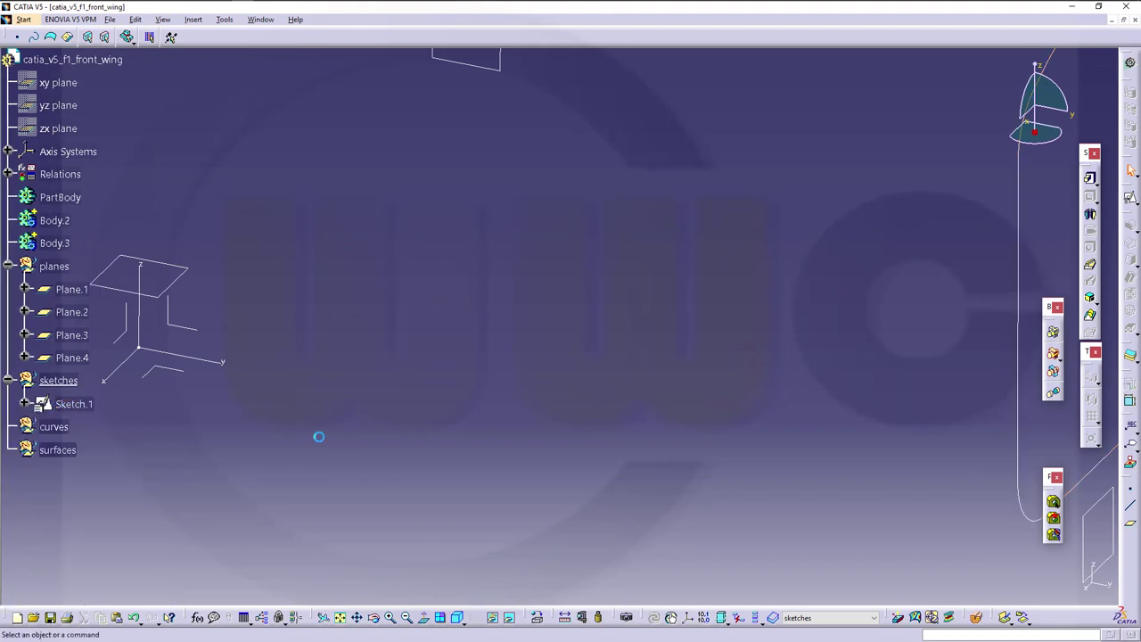
{"action": "left_click", "coordinate": [182, 374]}
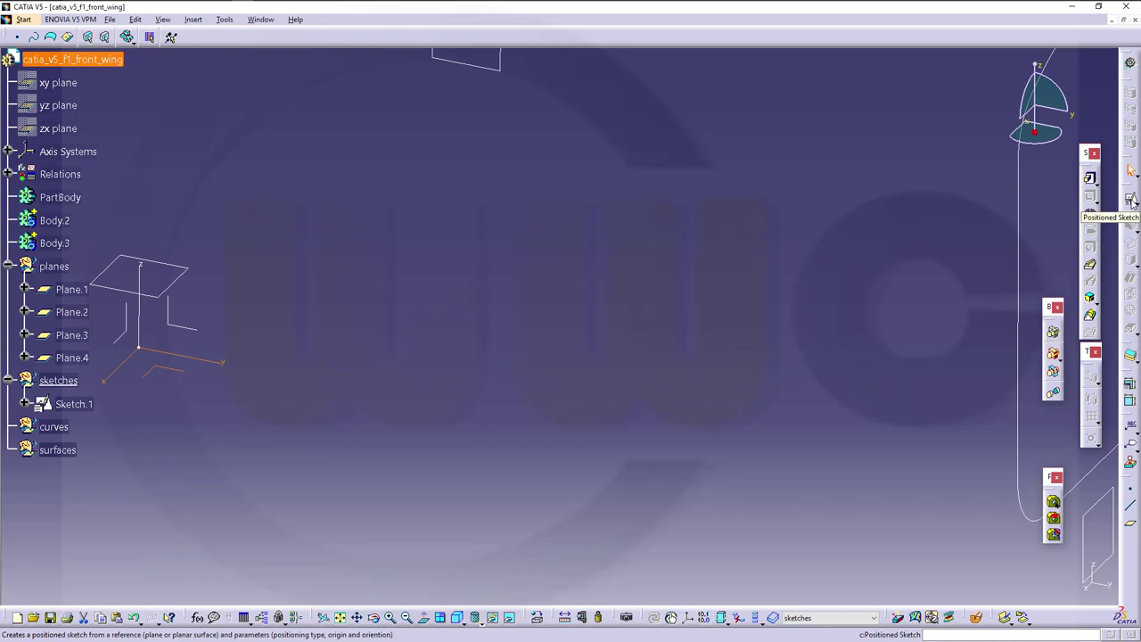
Create positioned Sketch.2 on the absolute axis system and enter the Sketcher.
{"action": "left_click", "coordinate": [1130, 199]}
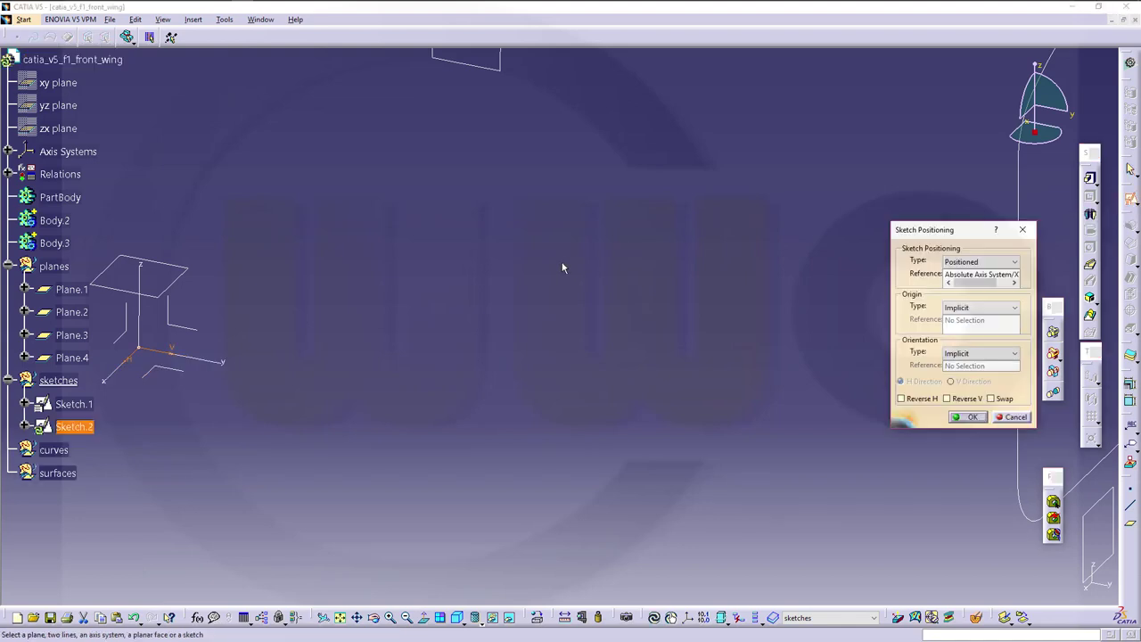
{"action": "left_click", "coordinate": [958, 416]}
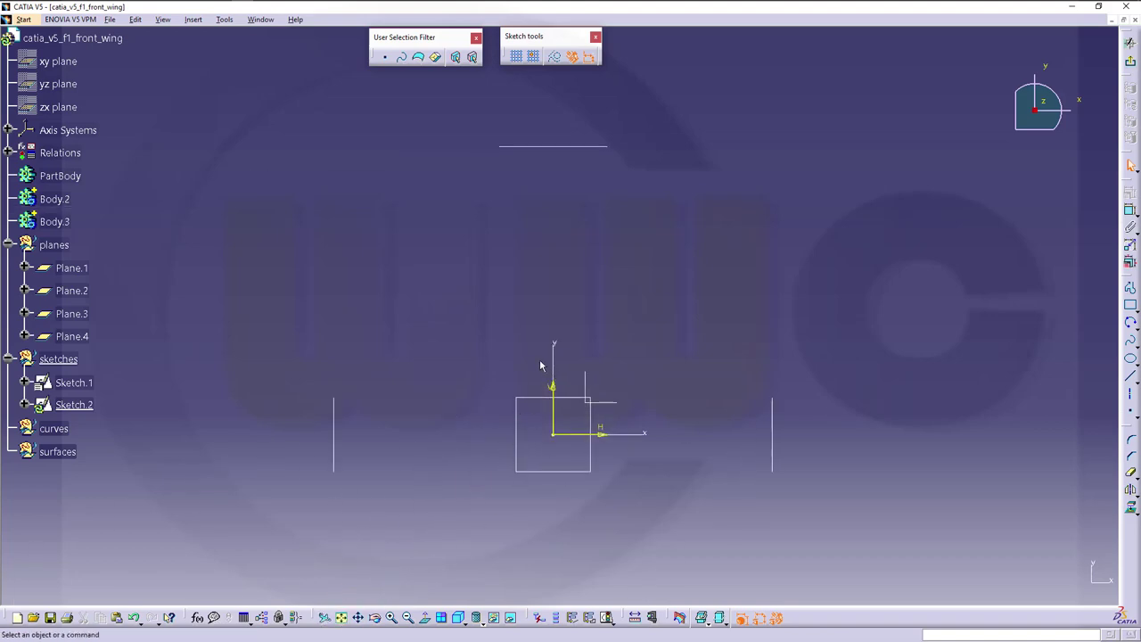
{"action": "left_click_drag", "start_coordinate": [539, 366], "coordinate": [627, 460]}
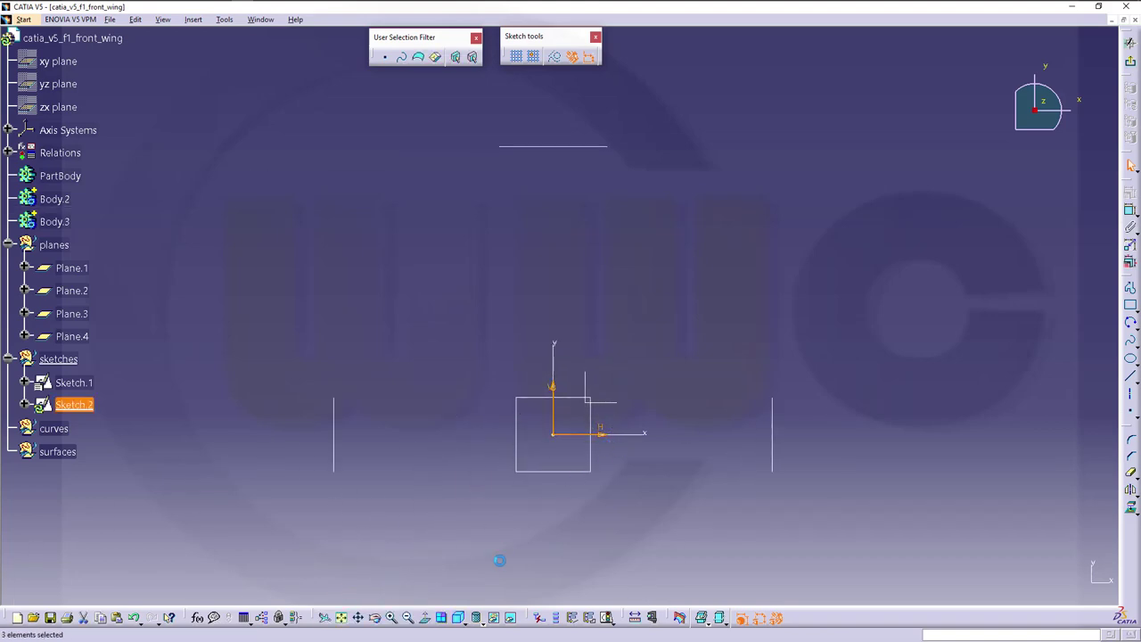
{"action": "left_click", "coordinate": [708, 419]}
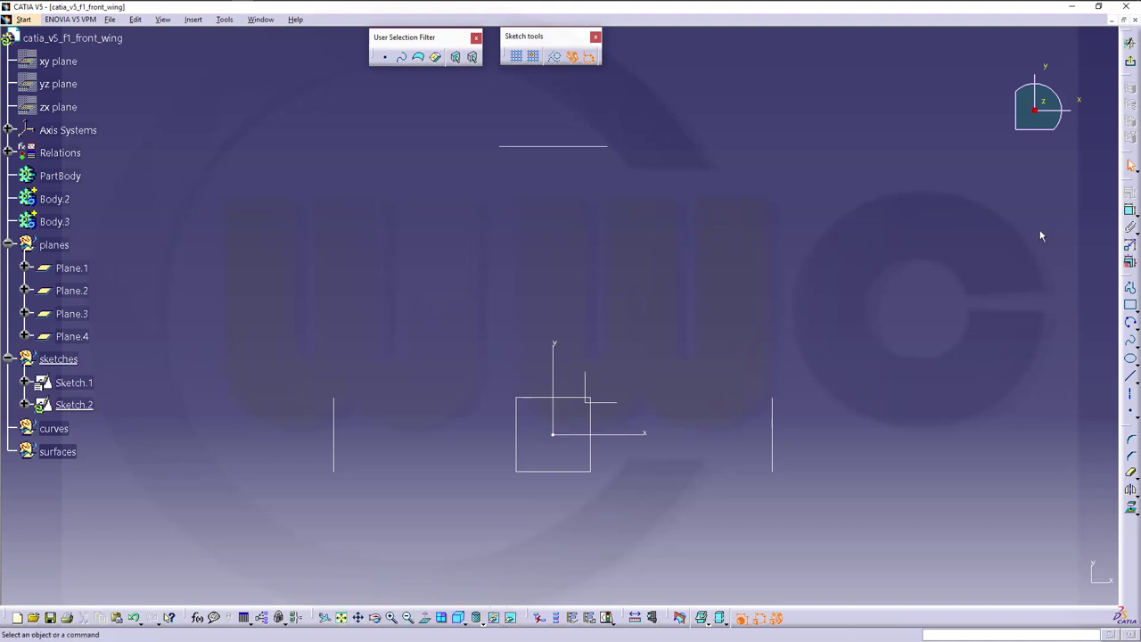
Draw a four-line profile, wider at the top than the bottom, closing on its first corner.
{"action": "left_click", "coordinate": [1129, 288]}
{"action": "left_click", "coordinate": [510, 290]}
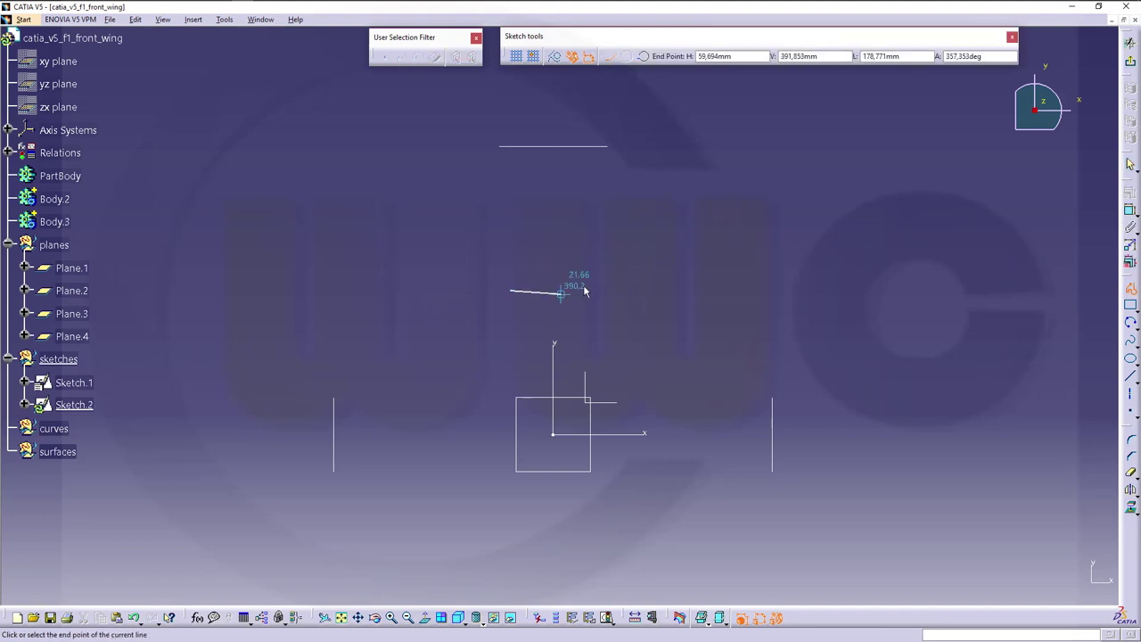
{"action": "left_click", "coordinate": [631, 282]}
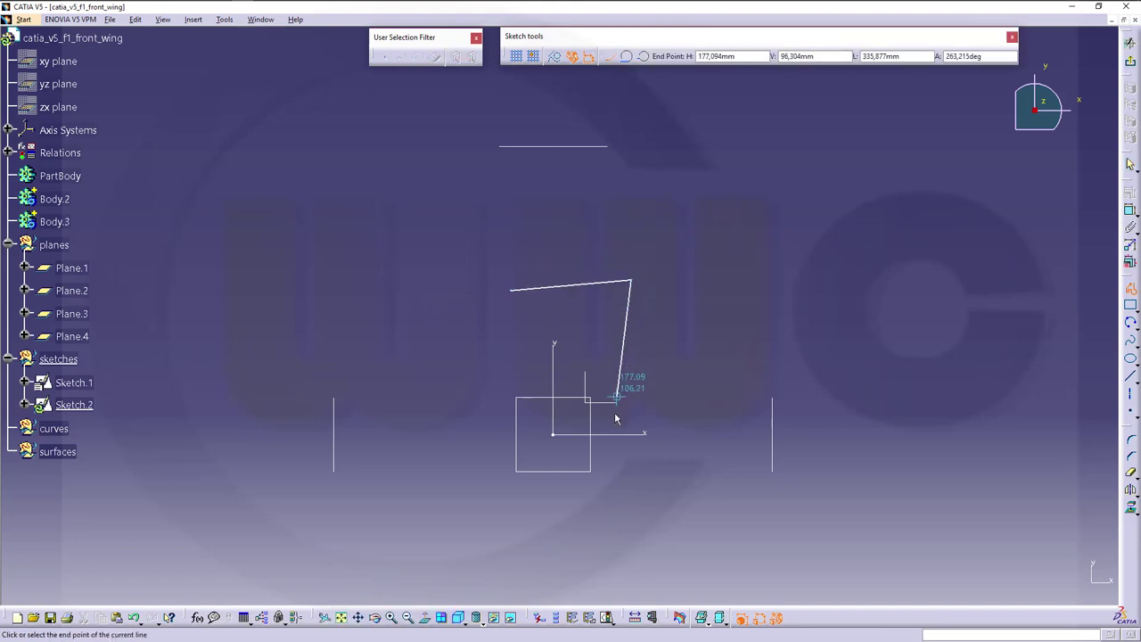
{"action": "left_click", "coordinate": [610, 457]}
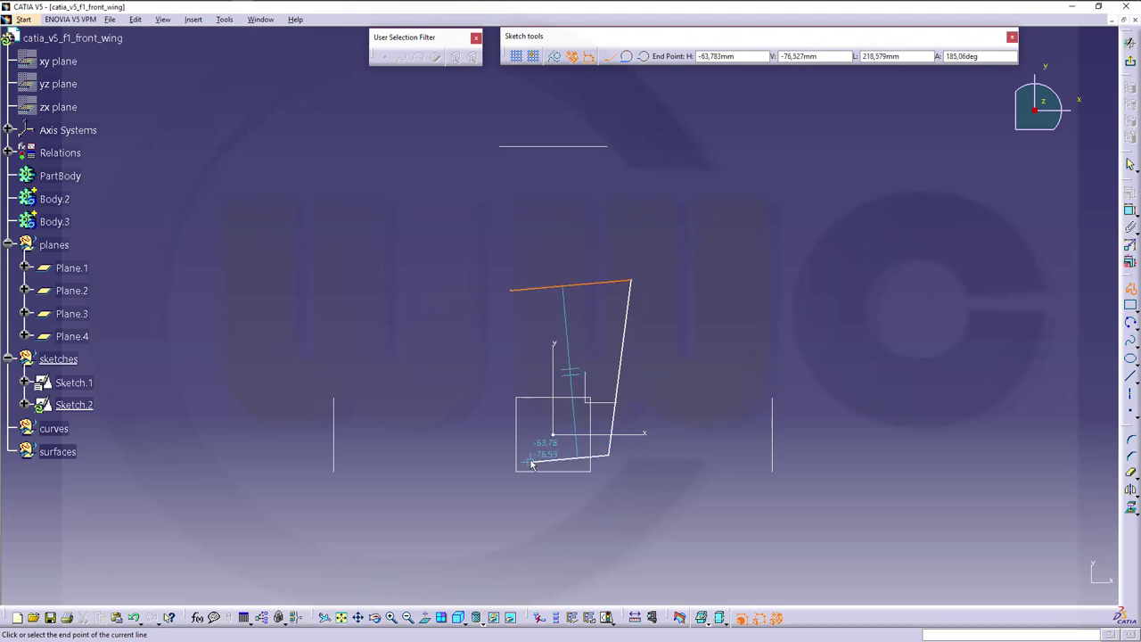
{"action": "left_click", "coordinate": [531, 462]}
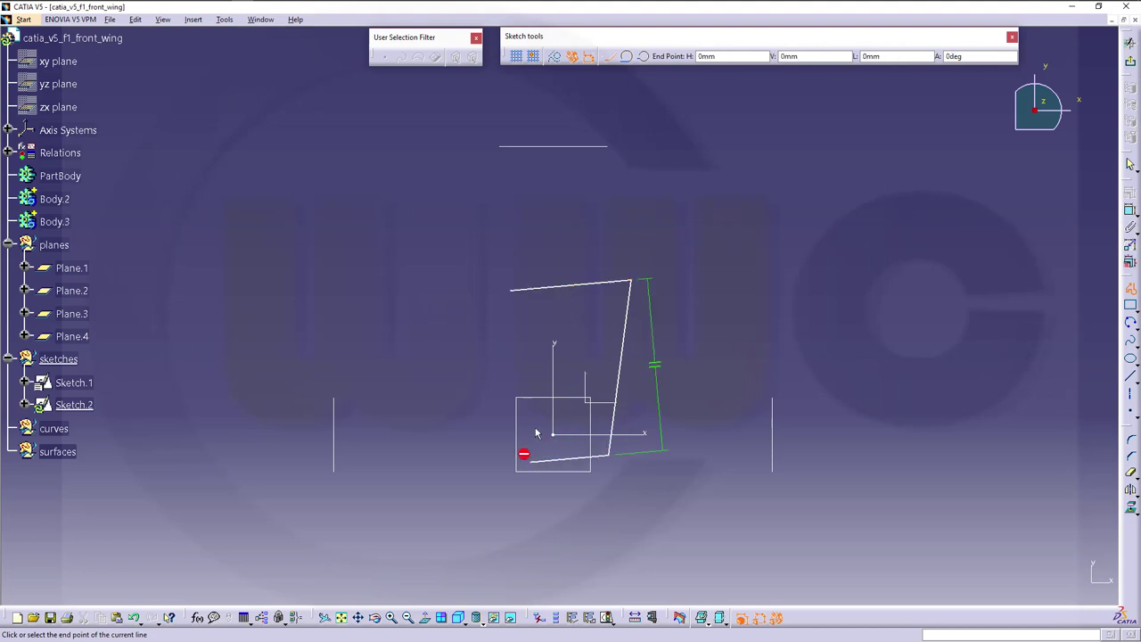
{"action": "left_click", "coordinate": [510, 291]}
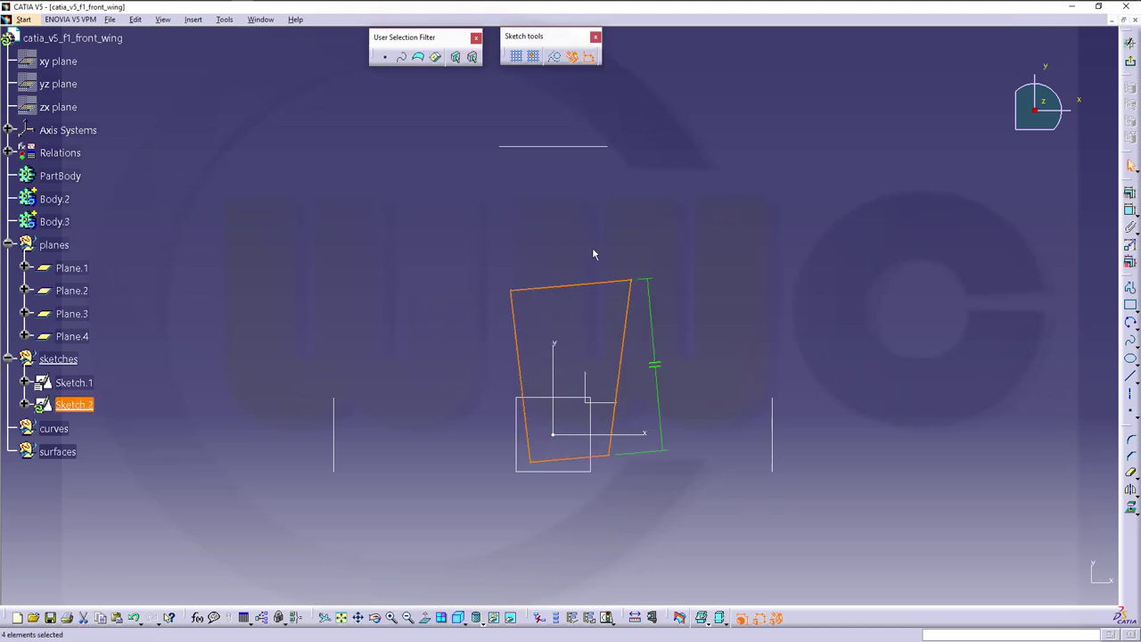
{"action": "left_click", "coordinate": [697, 234]}
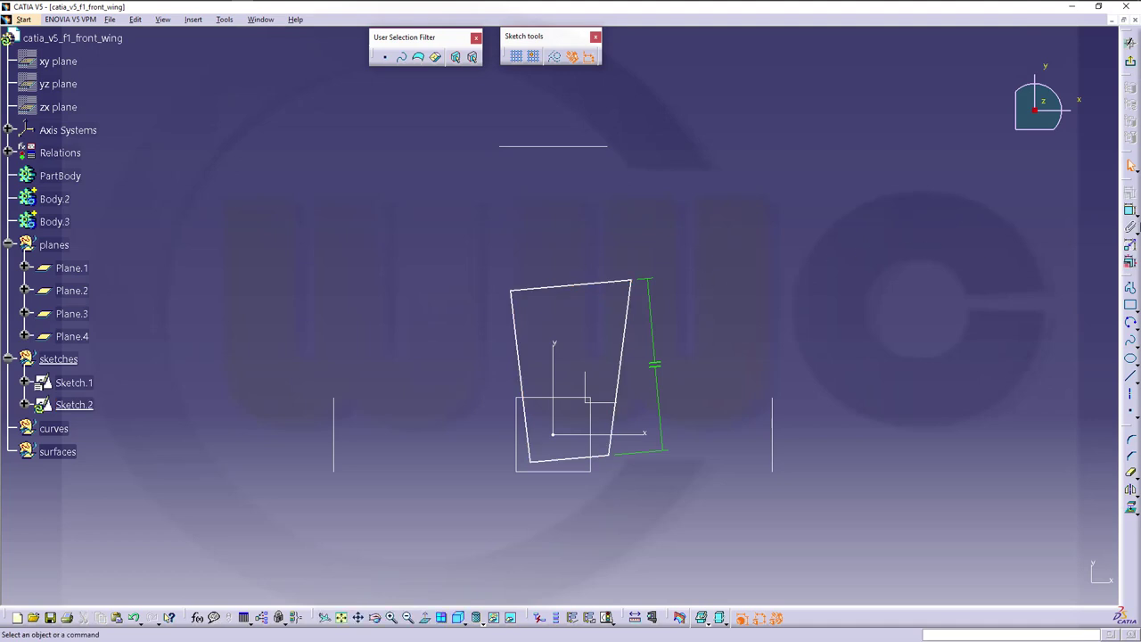
Dimension the profile's top edge to a length of 250.
{"action": "left_click", "coordinate": [576, 289]}
{"action": "left_click", "coordinate": [570, 237]}
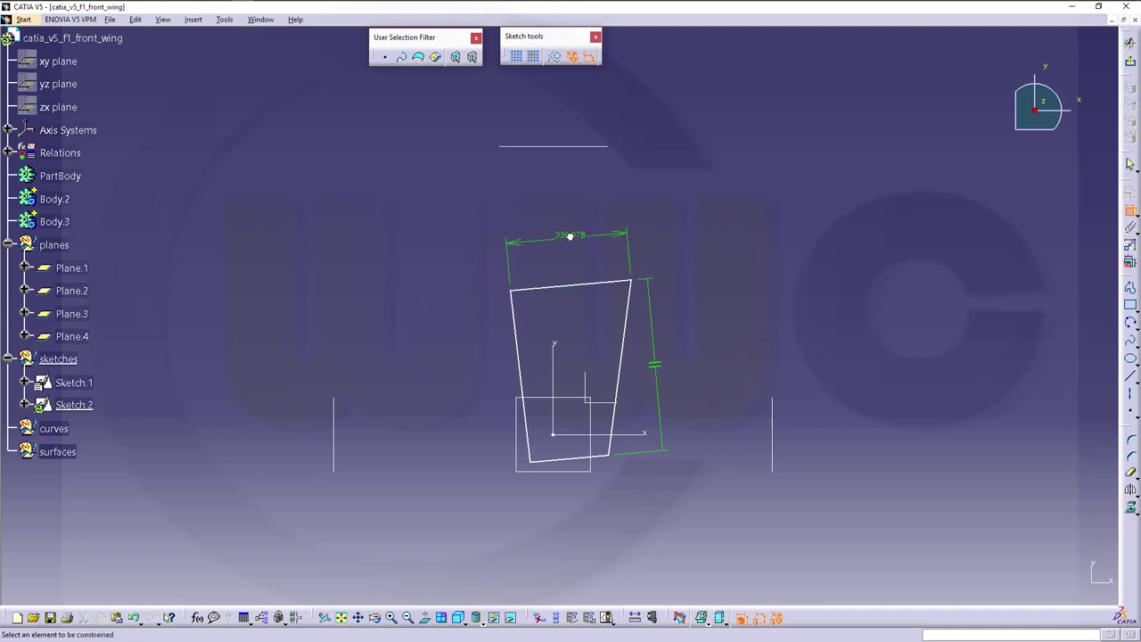
{"action": "double_click", "coordinate": [569, 236]}
{"action": "type", "text": "2"}
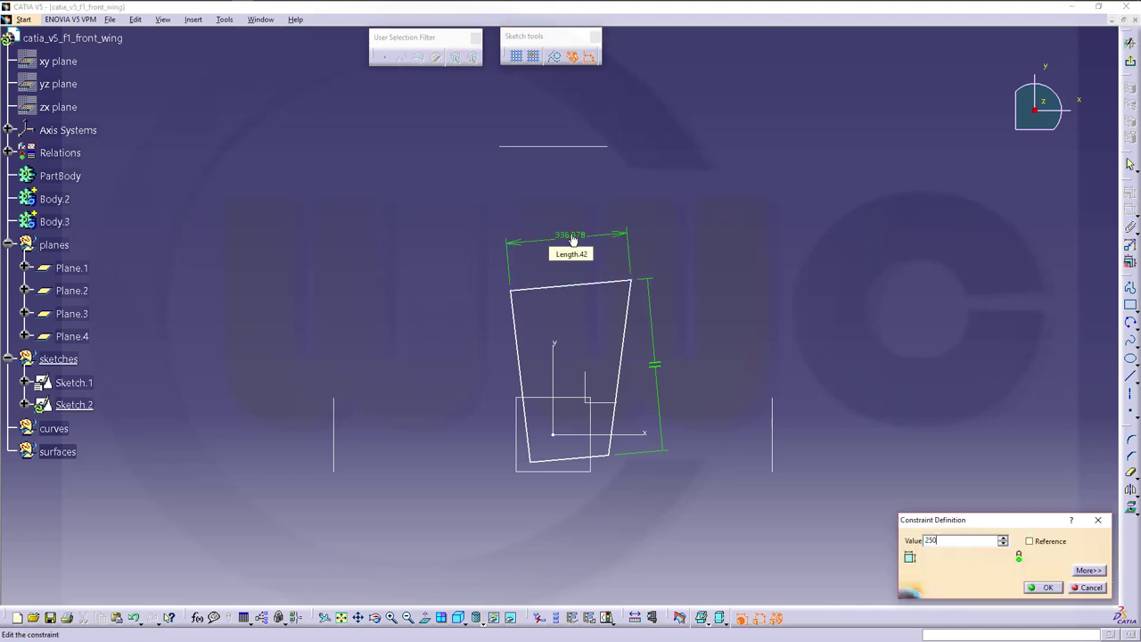
{"action": "type", "text": "50"}
{"action": "key", "text": "Return"}
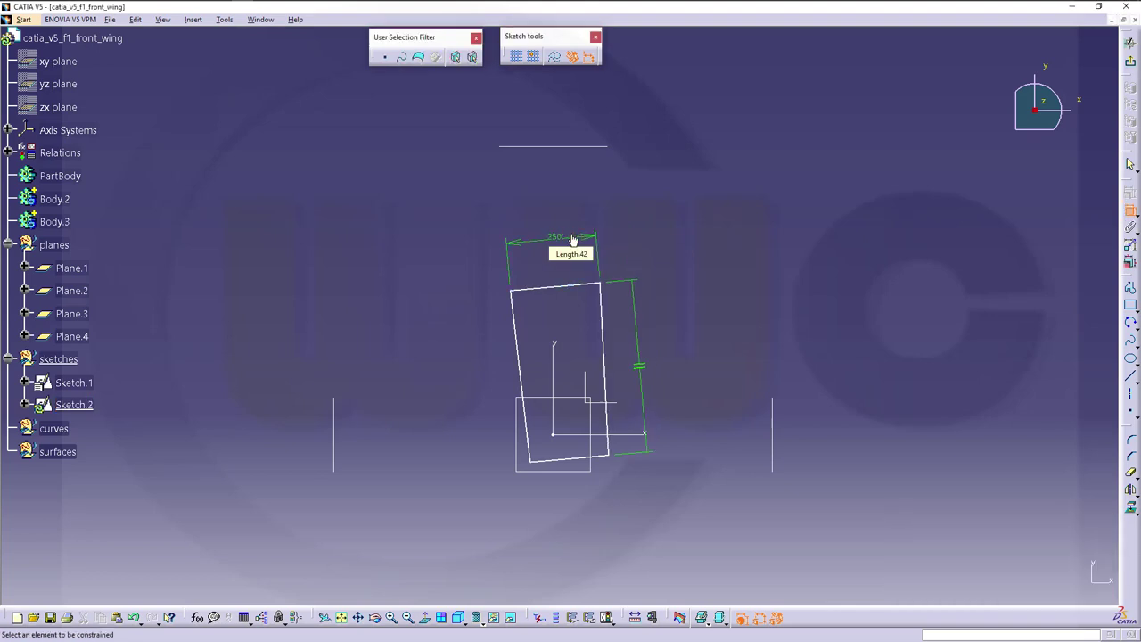
Dimension the profile's bottom edge to a length of 150.
{"action": "left_click", "coordinate": [577, 463]}
{"action": "double_click", "coordinate": [580, 532]}
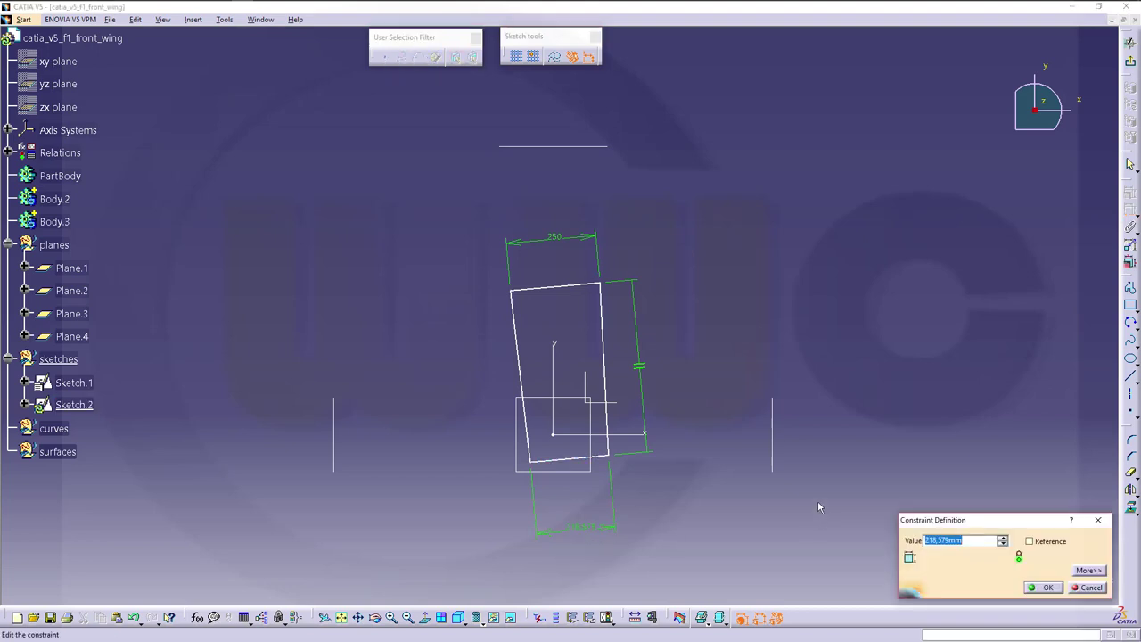
{"action": "type", "text": "150"}
{"action": "key", "text": "Return"}
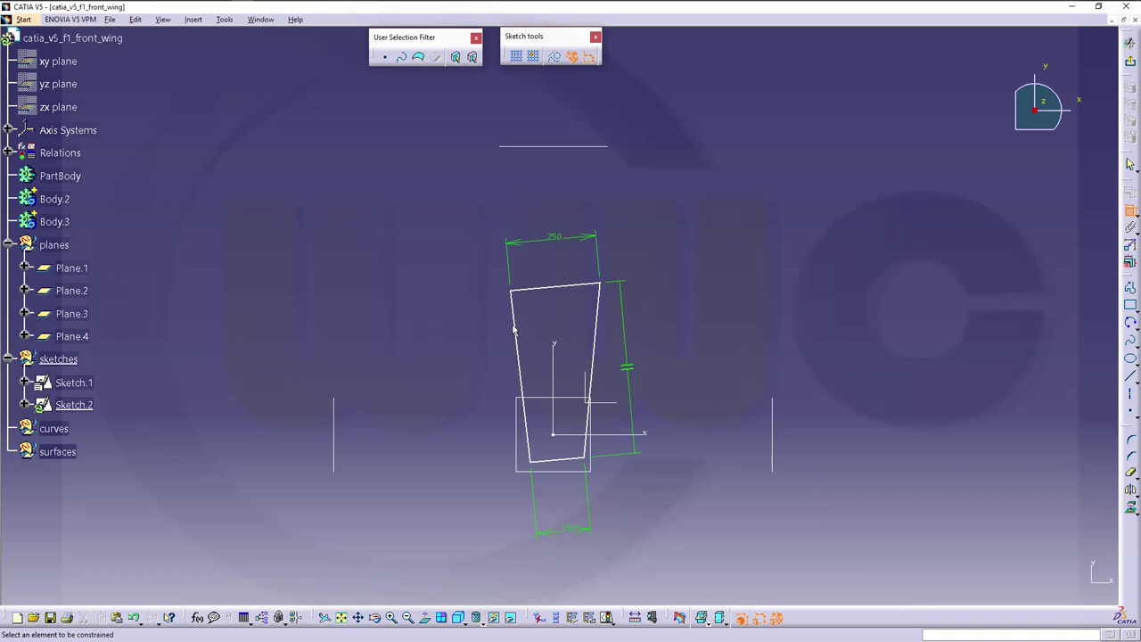
{"action": "left_click", "coordinate": [563, 460]}
Make the bottom edge coincident with the horizontal axis.
{"action": "left_click", "coordinate": [650, 437]}
{"action": "right_click", "coordinate": [690, 418]}
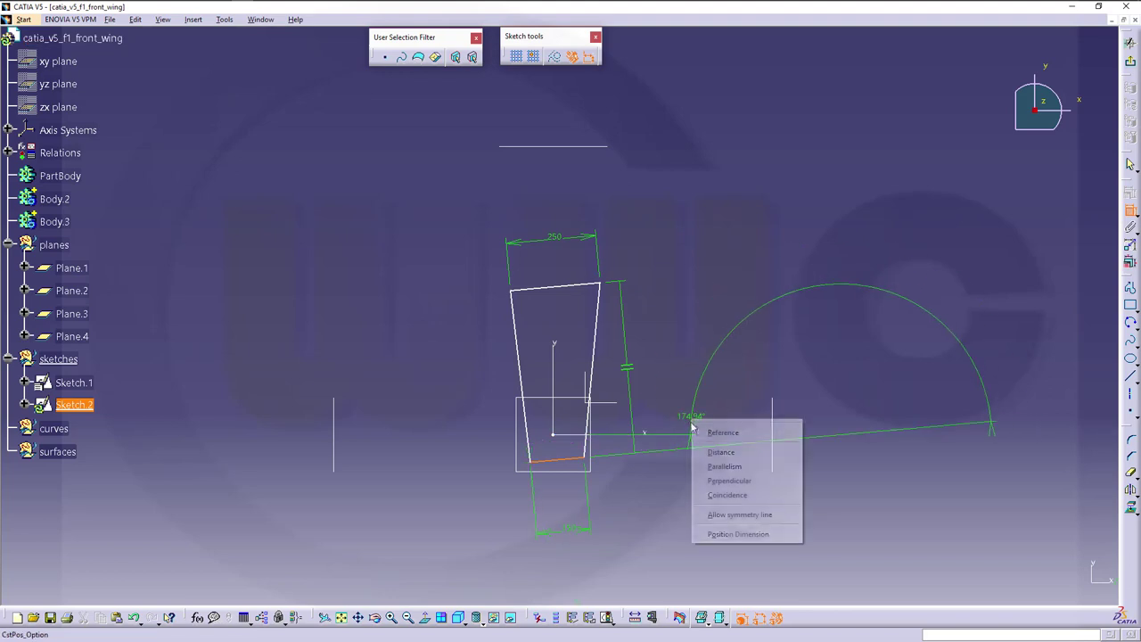
{"action": "left_click", "coordinate": [735, 495]}
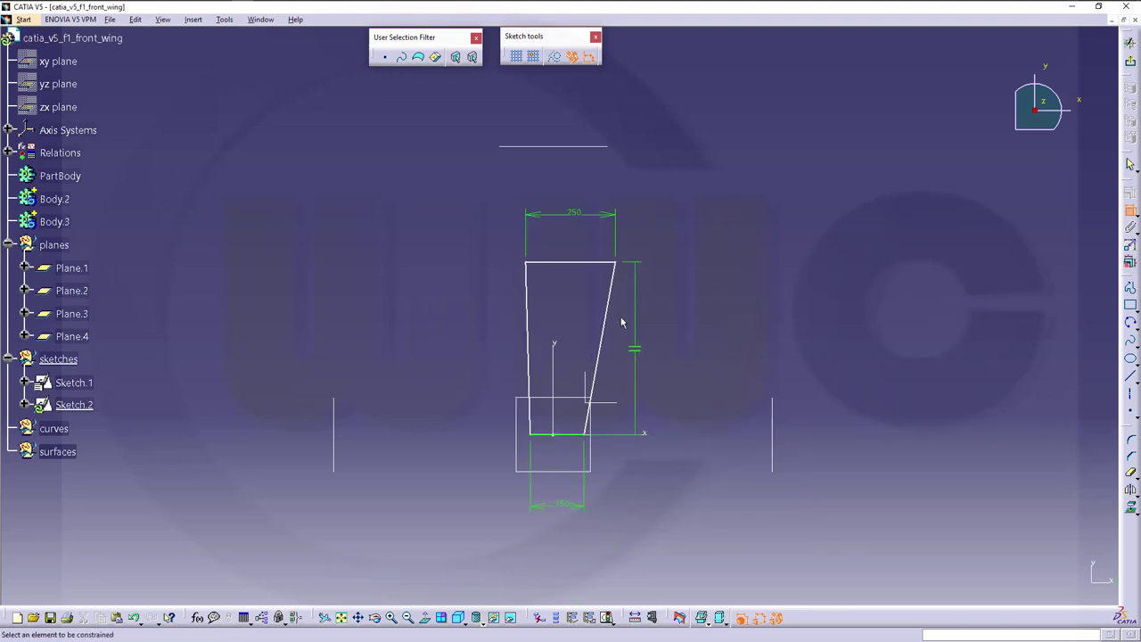
Make the left and right slanted sides symmetric about the vertical axis.
{"action": "left_click", "coordinate": [528, 318]}
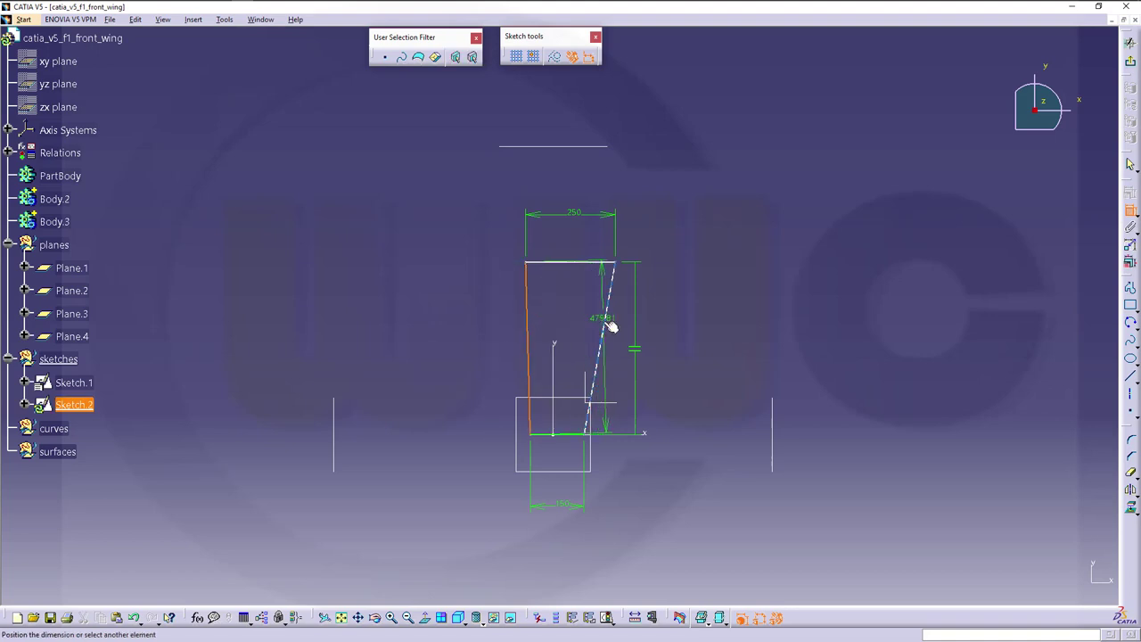
{"action": "left_click", "coordinate": [604, 322]}
{"action": "right_click", "coordinate": [588, 309]}
{"action": "left_click", "coordinate": [635, 406]}
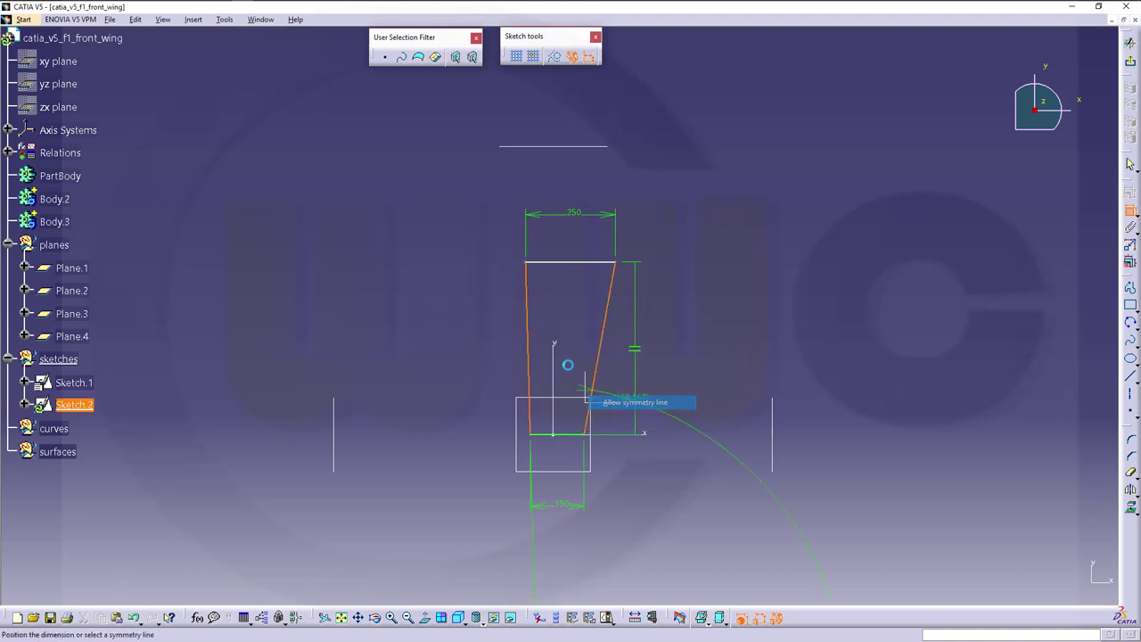
{"action": "left_click", "coordinate": [553, 350]}
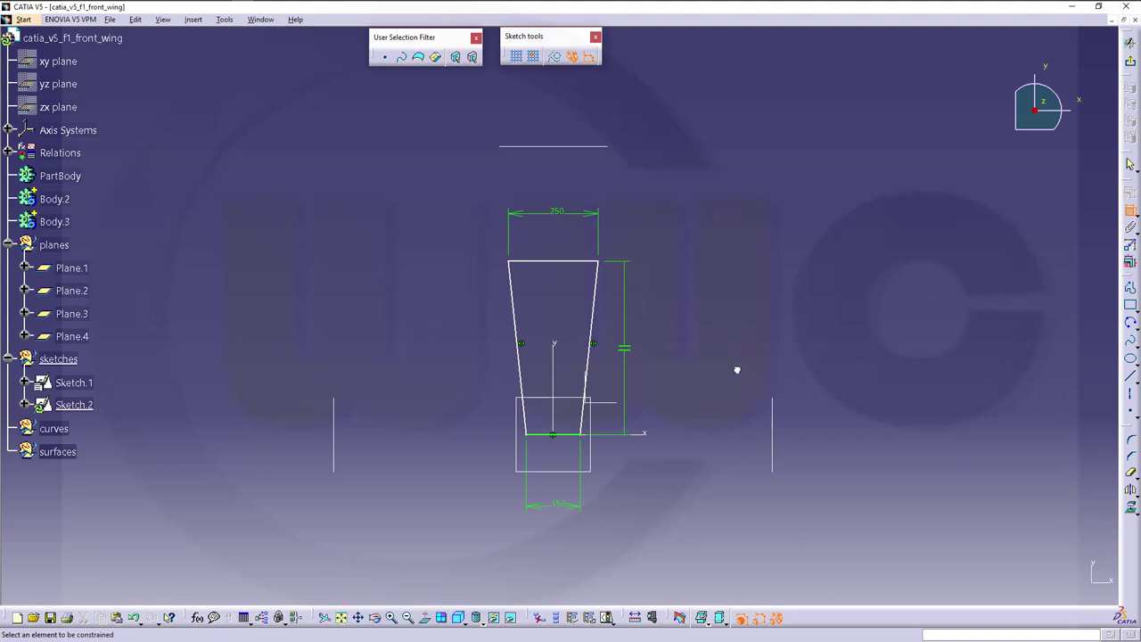
{"action": "middle_click_drag", "start_coordinate": [675, 494], "coordinate": [681, 421], "text": "ctrl"}
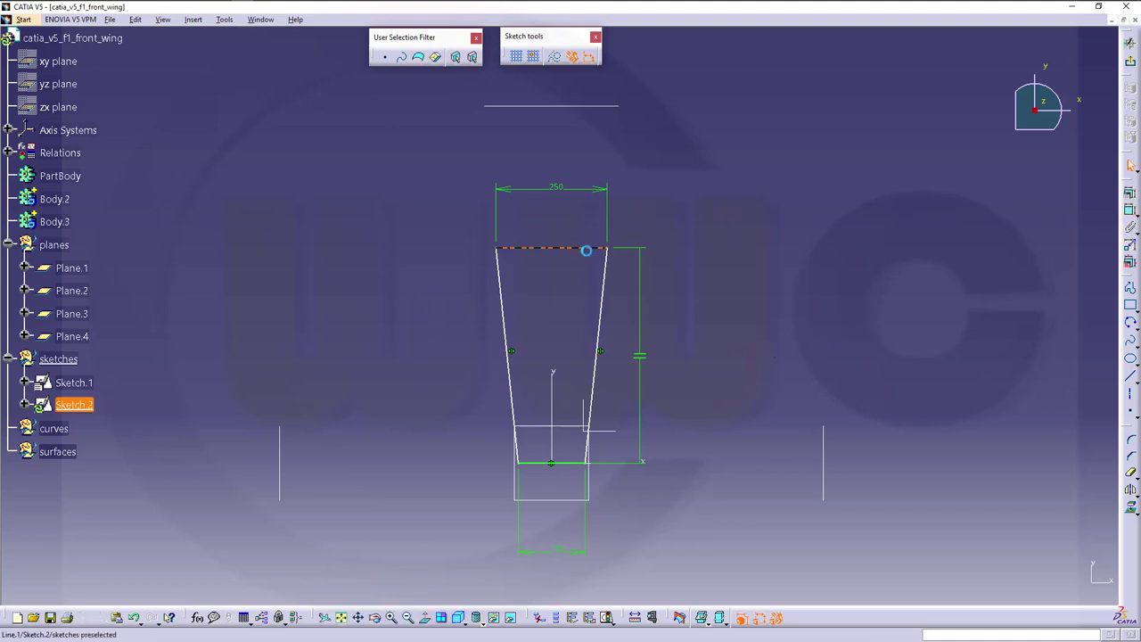
Dimension the distance between the top and bottom edges to 300.
{"action": "mouse_move", "coordinate": [585, 247]}
{"action": "left_mouse_down"}
{"action": "mouse_move", "coordinate": [598, 253]}
{"action": "mouse_move", "coordinate": [578, 268]}
{"action": "left_mouse_up"}
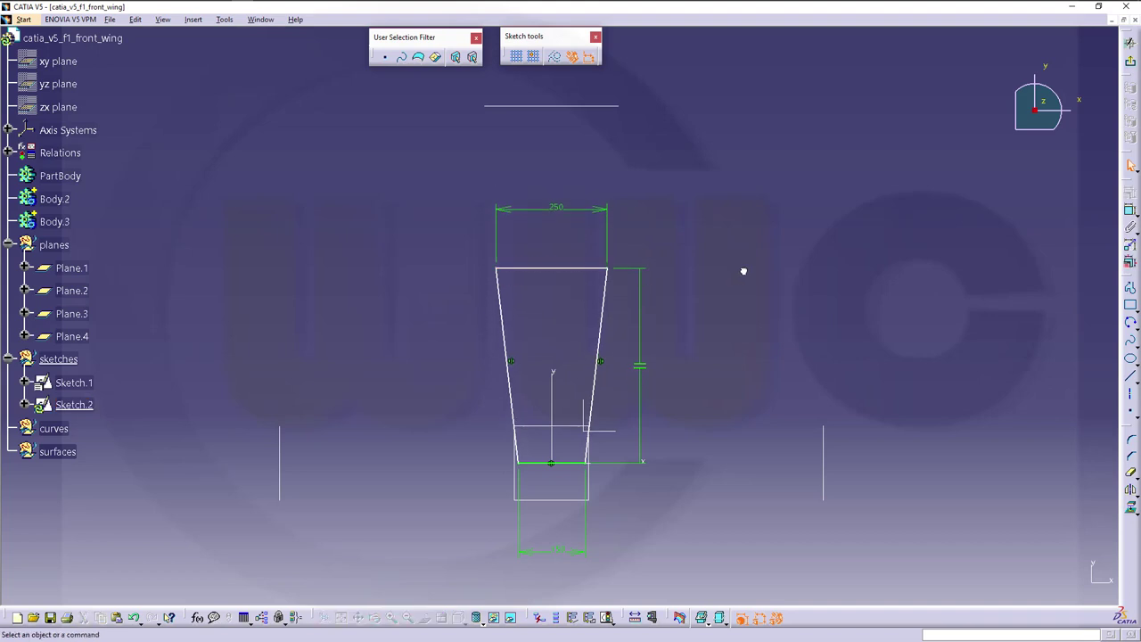
{"action": "left_click", "coordinate": [1130, 210]}
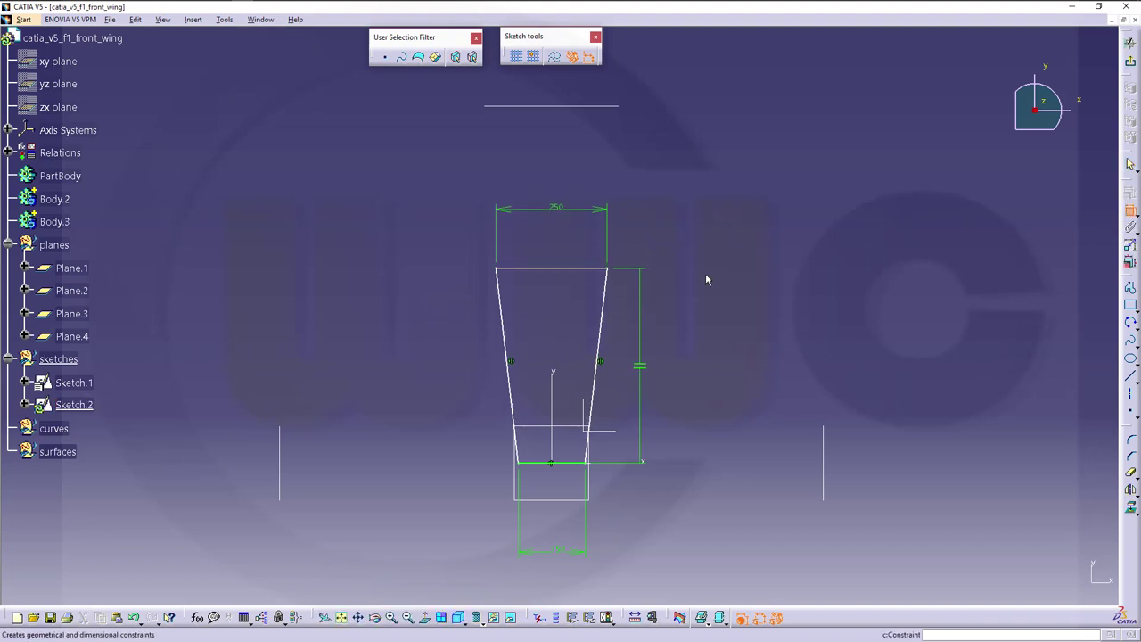
{"action": "left_click", "coordinate": [572, 270]}
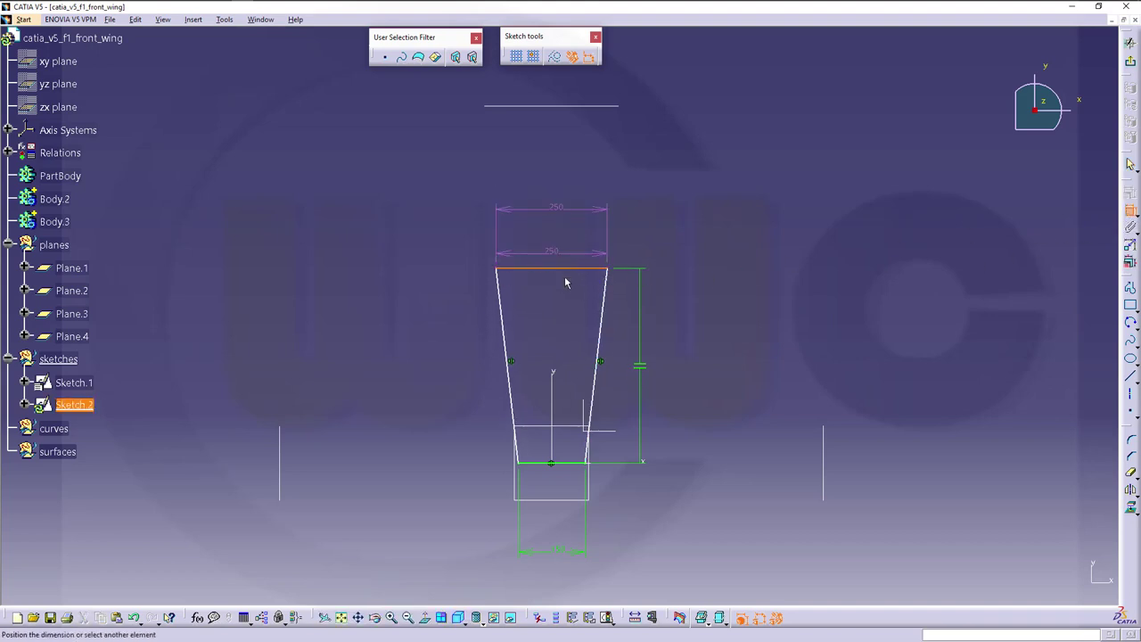
{"action": "left_click", "coordinate": [573, 464]}
{"action": "left_click", "coordinate": [735, 400]}
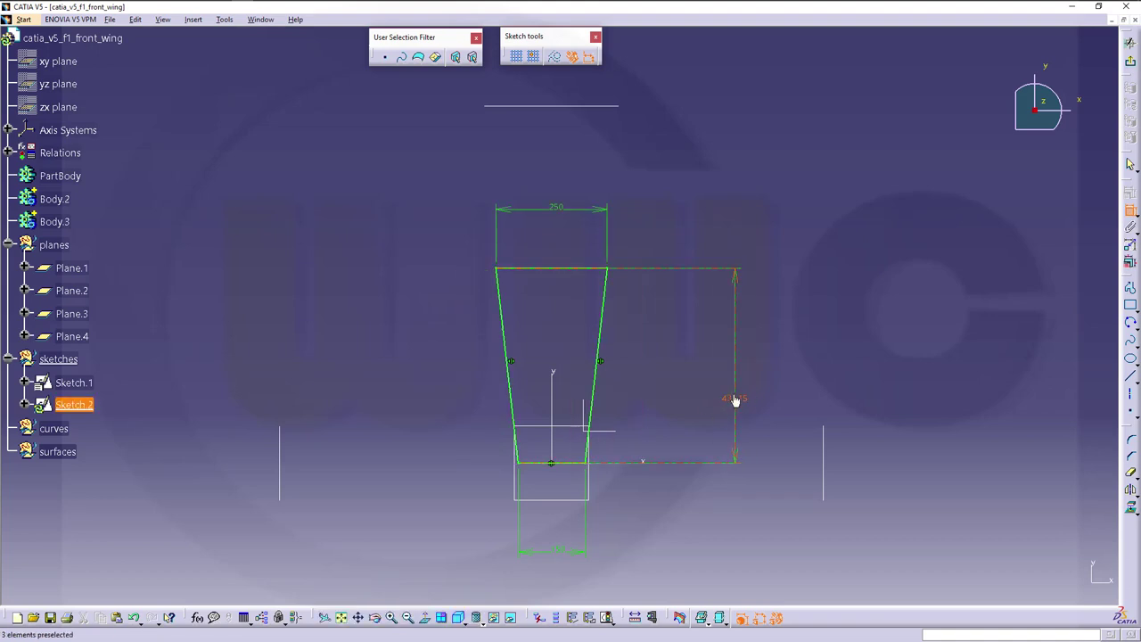
{"action": "double_click", "coordinate": [735, 400]}
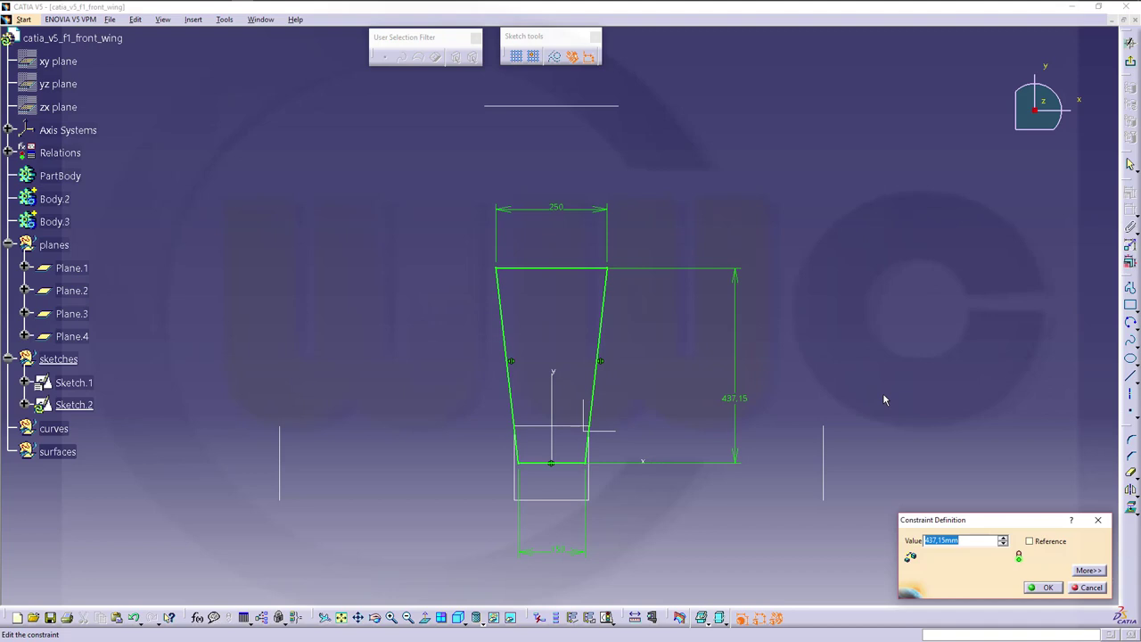
{"action": "type", "text": "300"}
{"action": "key", "text": "Return"}
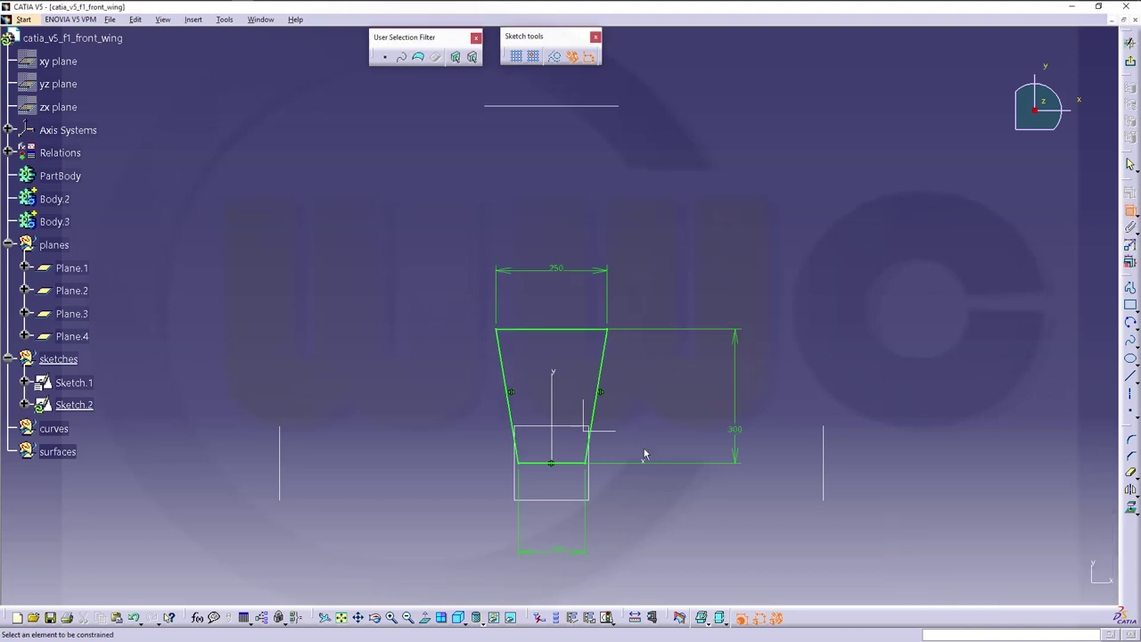
{"action": "mouse_move", "coordinate": [644, 454]}
{"action": "middle_mouse_down"}
{"action": "mouse_move", "coordinate": [624, 496]}
{"action": "mouse_move", "coordinate": [628, 419]}
{"action": "mouse_move", "coordinate": [570, 320]}
{"action": "mouse_move", "coordinate": [555, 259]}
{"action": "middle_mouse_up"}
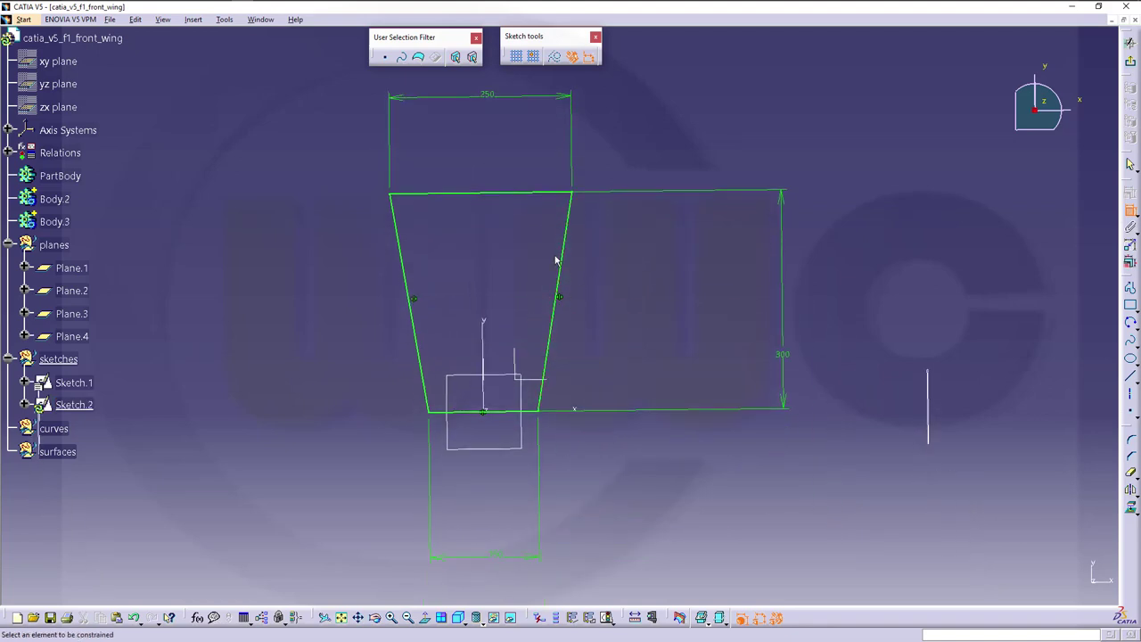
Place the bottom-width dimension below the trapezoid and select its four corner points.
{"action": "left_click", "coordinate": [506, 410]}
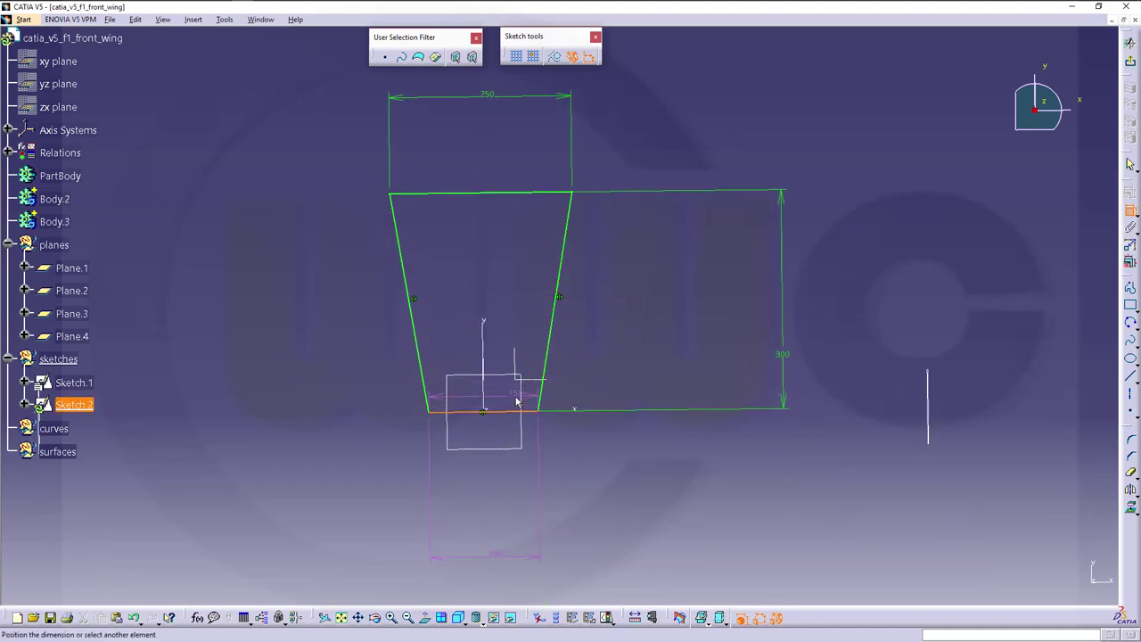
{"action": "left_click", "coordinate": [511, 426]}
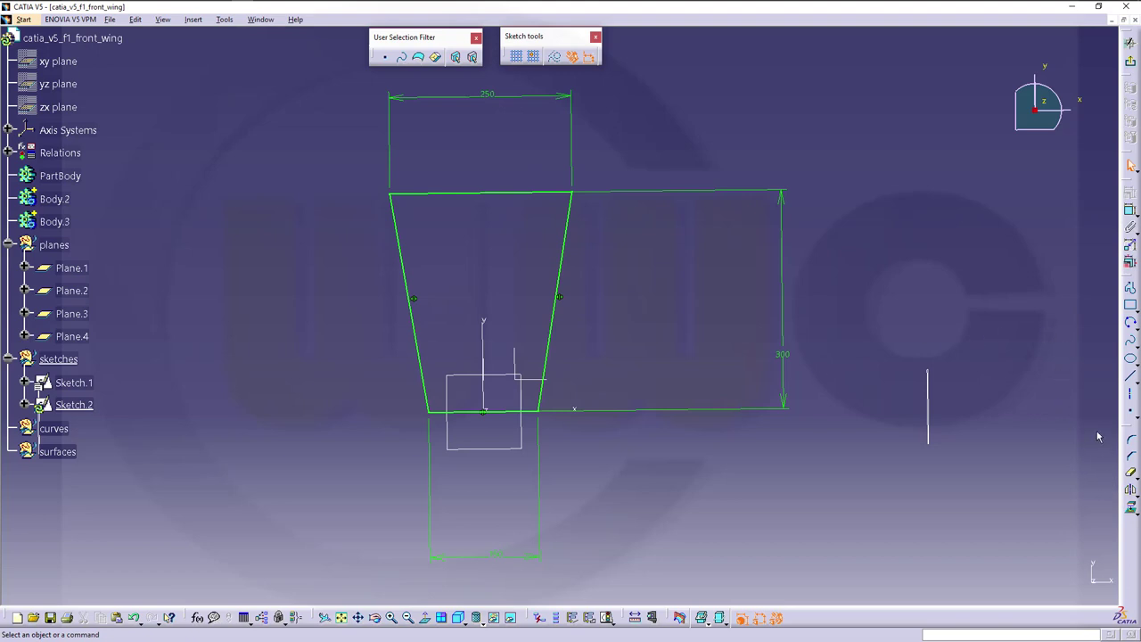
{"action": "left_click", "coordinate": [537, 409]}
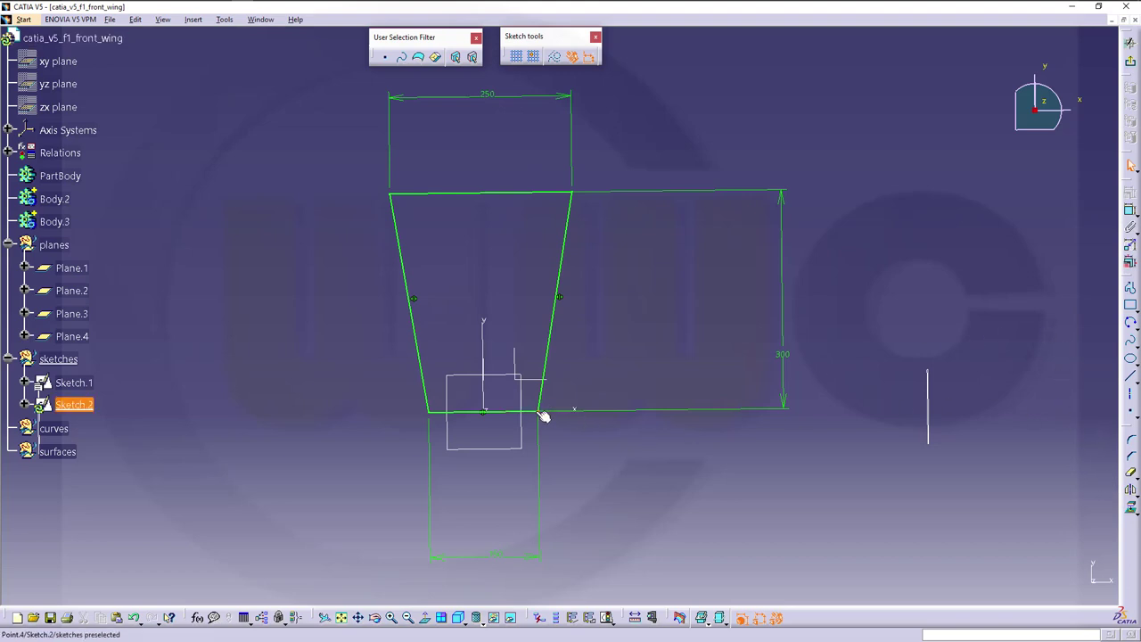
{"action": "left_click", "coordinate": [581, 197], "text": "ctrl"}
{"action": "left_click", "coordinate": [390, 194], "text": "ctrl"}
{"action": "left_click", "coordinate": [430, 412], "text": "ctrl"}
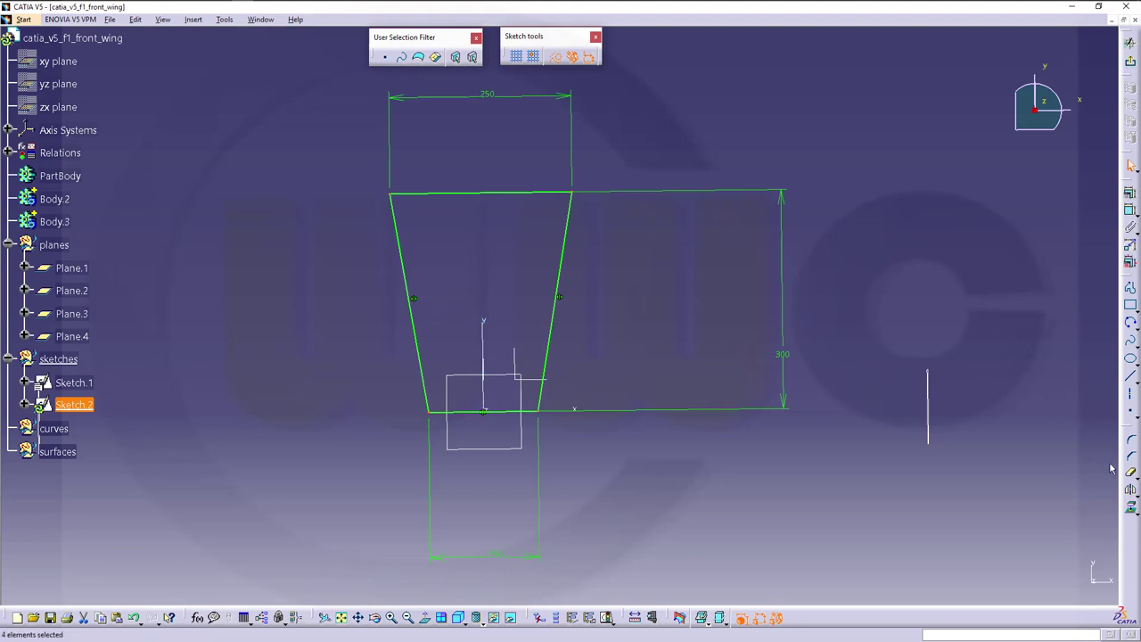
Round the four selected corners with radius 40, accept both prompts, and exit the sketch.
{"action": "left_click", "coordinate": [1129, 440]}
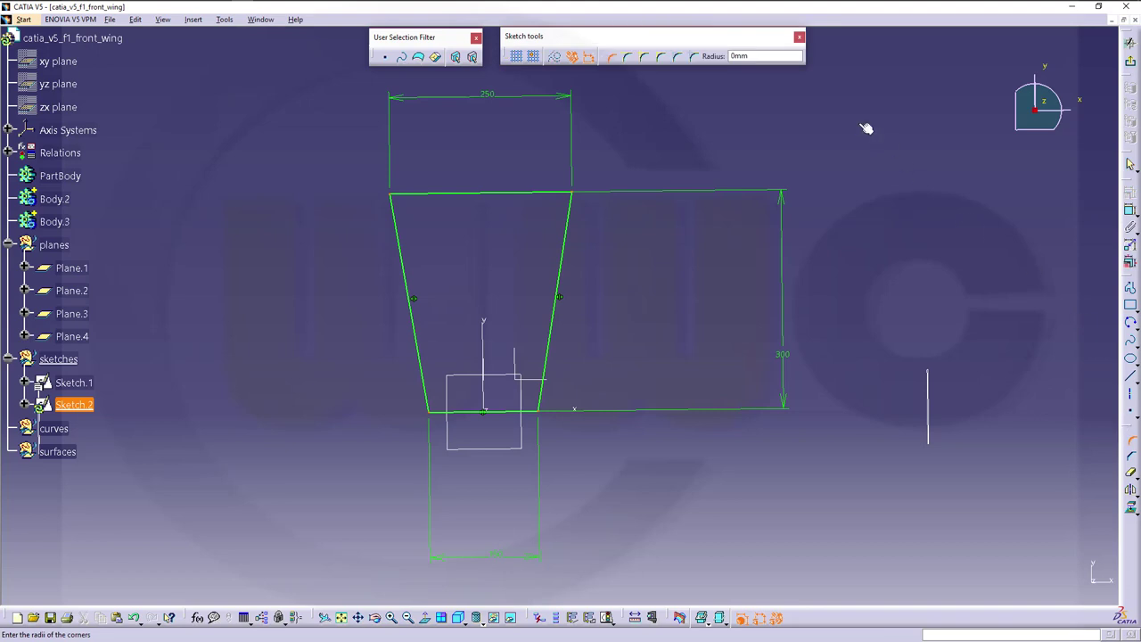
{"action": "double_click", "coordinate": [763, 56]}
{"action": "type", "text": "40"}
{"action": "key", "text": "Return"}
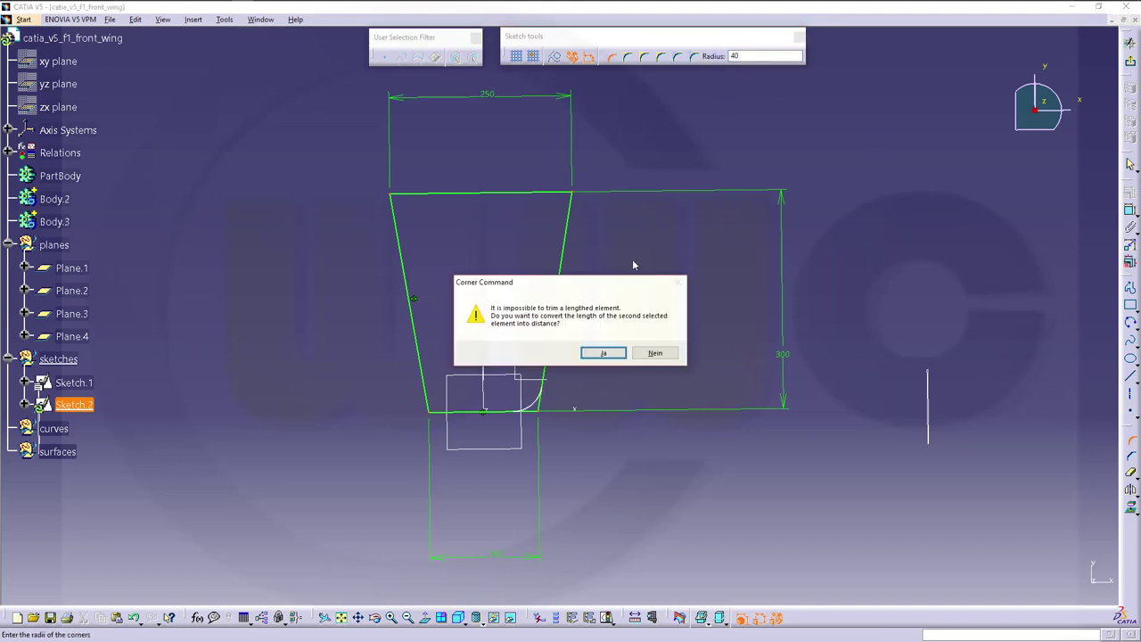
{"action": "left_click", "coordinate": [605, 355]}
{"action": "left_click", "coordinate": [606, 357]}
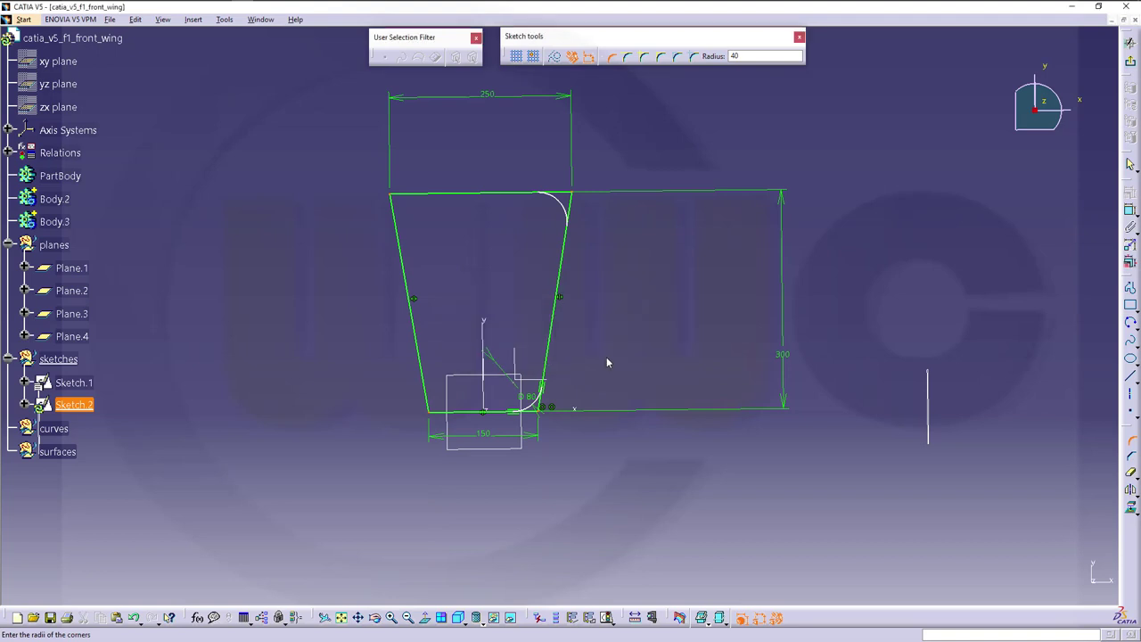
{"action": "mouse_move", "coordinate": [526, 459]}
{"action": "middle_mouse_down"}
{"action": "mouse_move", "coordinate": [537, 461]}
{"action": "mouse_move", "coordinate": [527, 287]}
{"action": "mouse_move", "coordinate": [585, 299]}
{"action": "middle_mouse_up"}
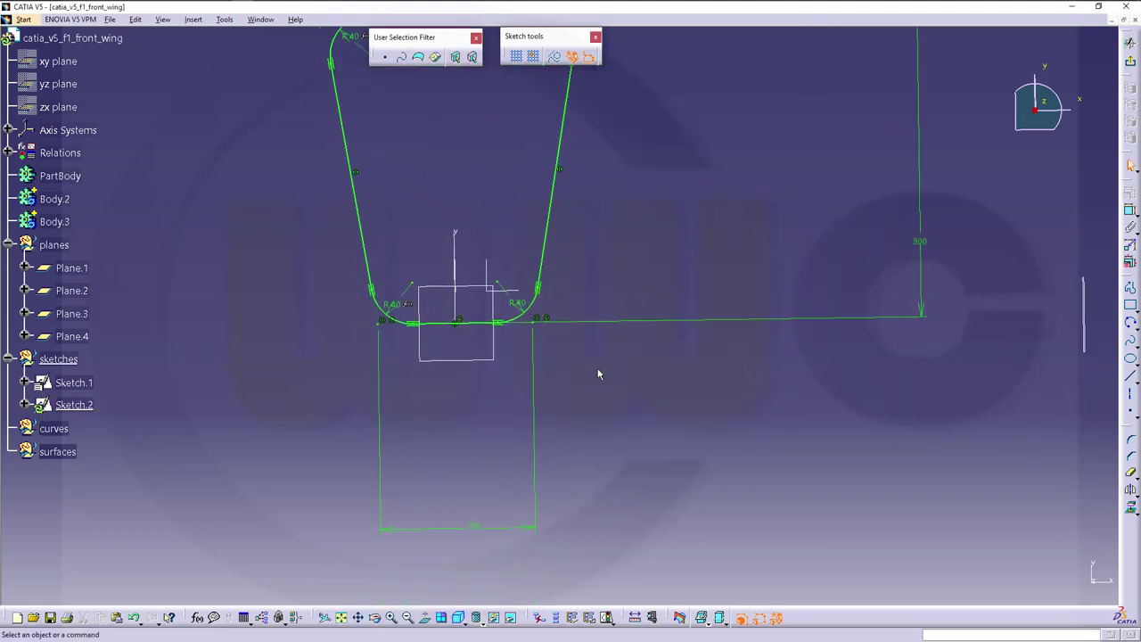
{"action": "mouse_move", "coordinate": [600, 374]}
{"action": "middle_mouse_down"}
{"action": "mouse_move", "coordinate": [614, 400]}
{"action": "mouse_move", "coordinate": [668, 295]}
{"action": "mouse_move", "coordinate": [664, 339]}
{"action": "mouse_move", "coordinate": [664, 311]}
{"action": "middle_mouse_up"}
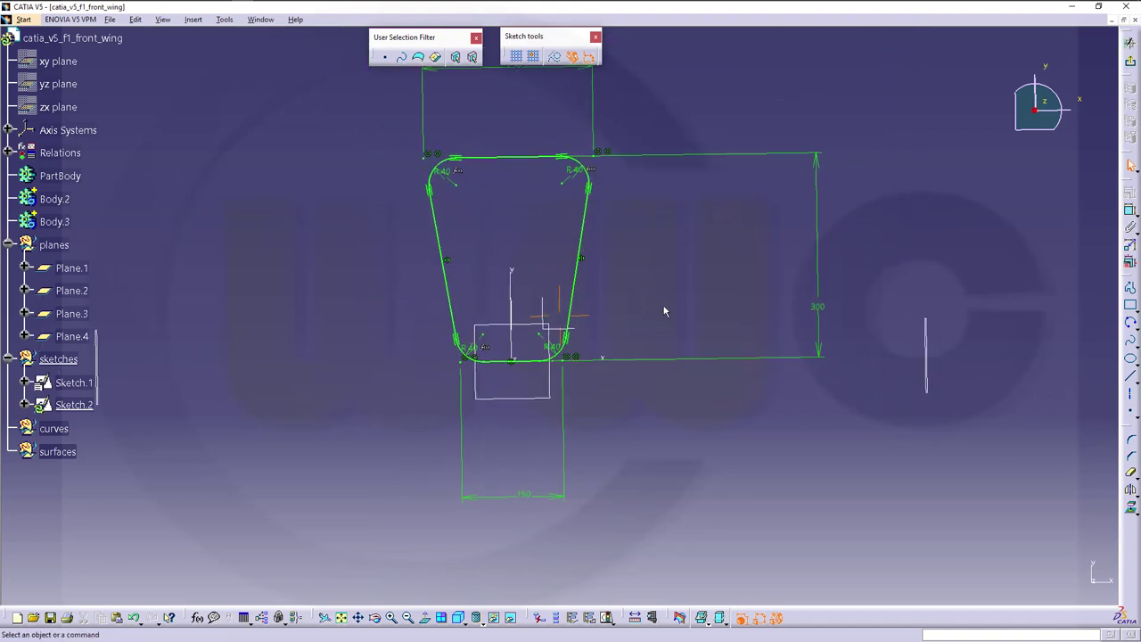
{"action": "left_click", "coordinate": [1132, 66]}
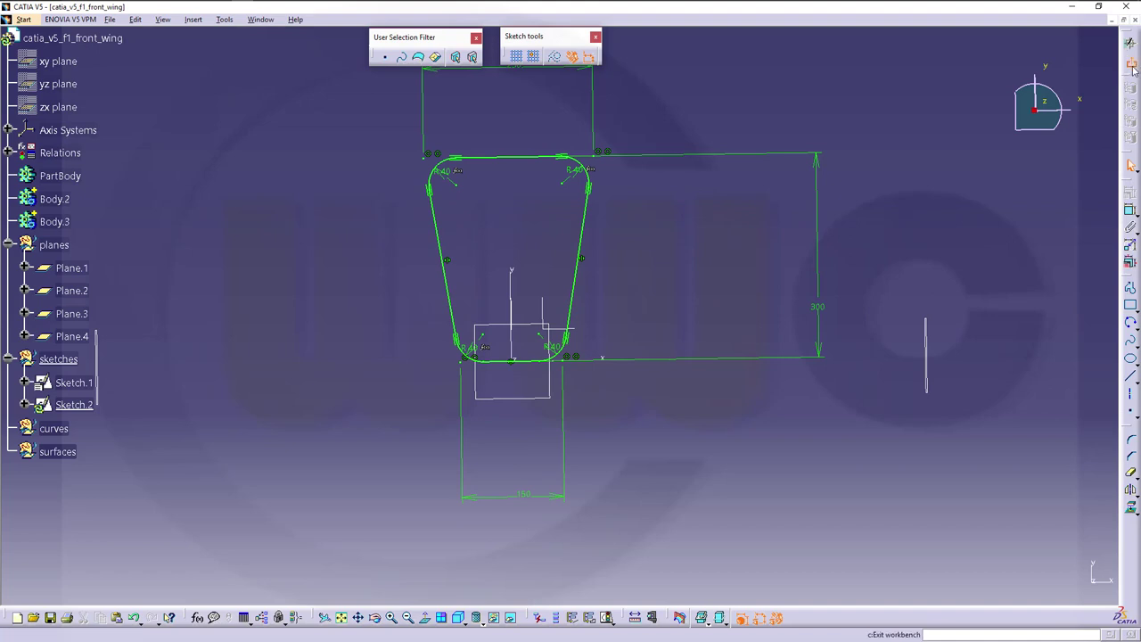
Define the surfaces geometrical set as the in-work object.
{"action": "mouse_move", "coordinate": [840, 303]}
{"action": "middle_mouse_down"}
{"action": "mouse_move", "coordinate": [738, 333]}
{"action": "mouse_move", "coordinate": [686, 307]}
{"action": "mouse_move", "coordinate": [669, 356]}
{"action": "middle_mouse_up"}
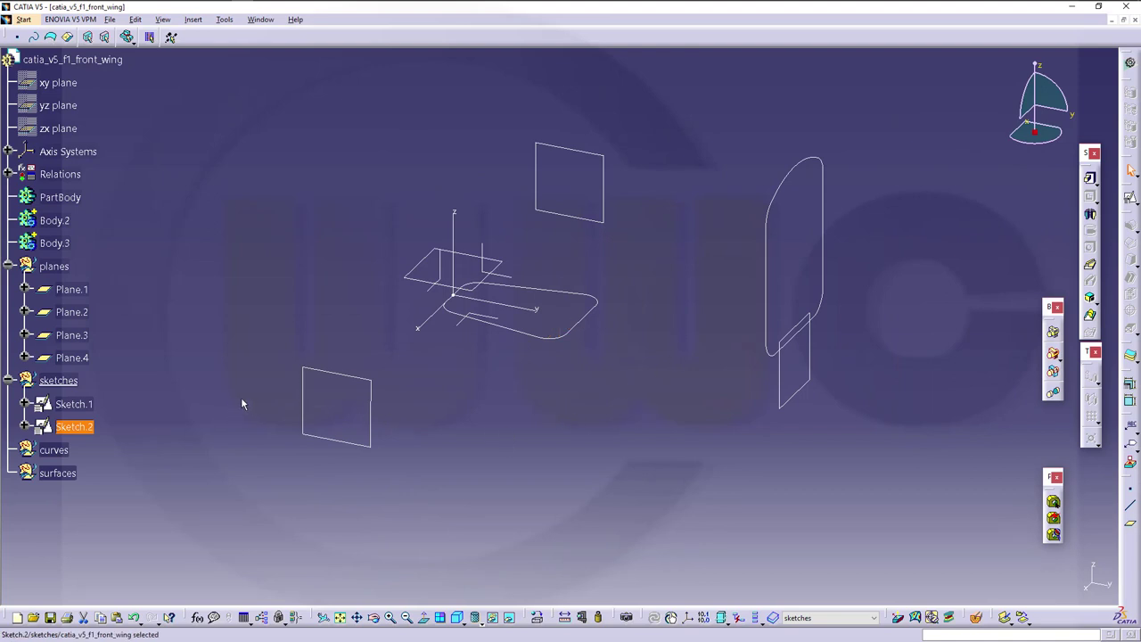
{"action": "right_click", "coordinate": [74, 479]}
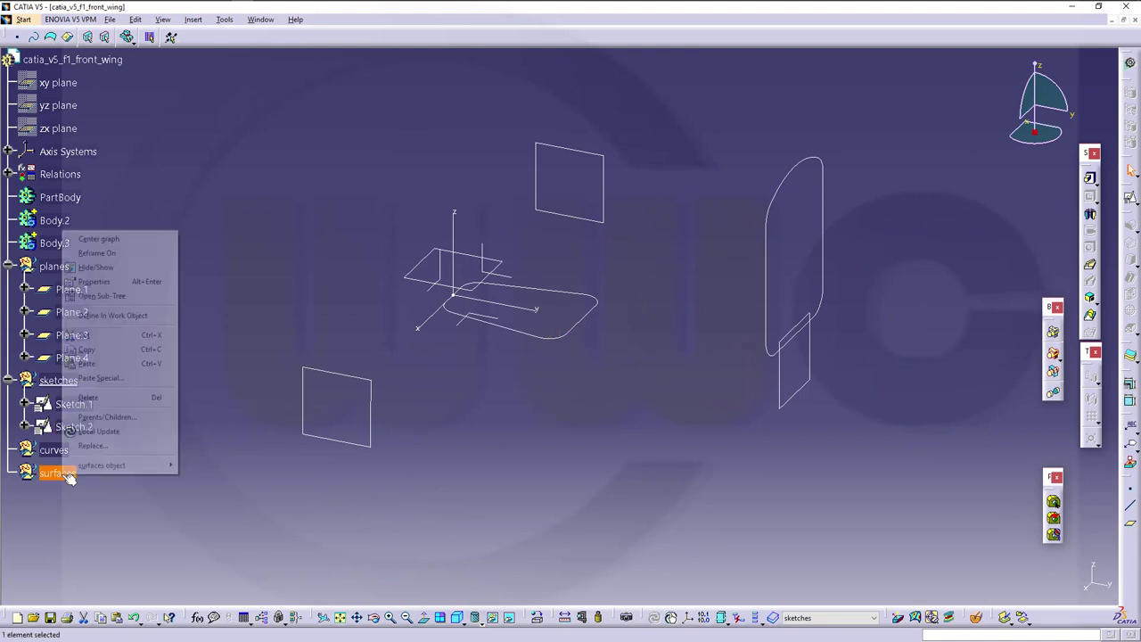
{"action": "left_click", "coordinate": [124, 318]}
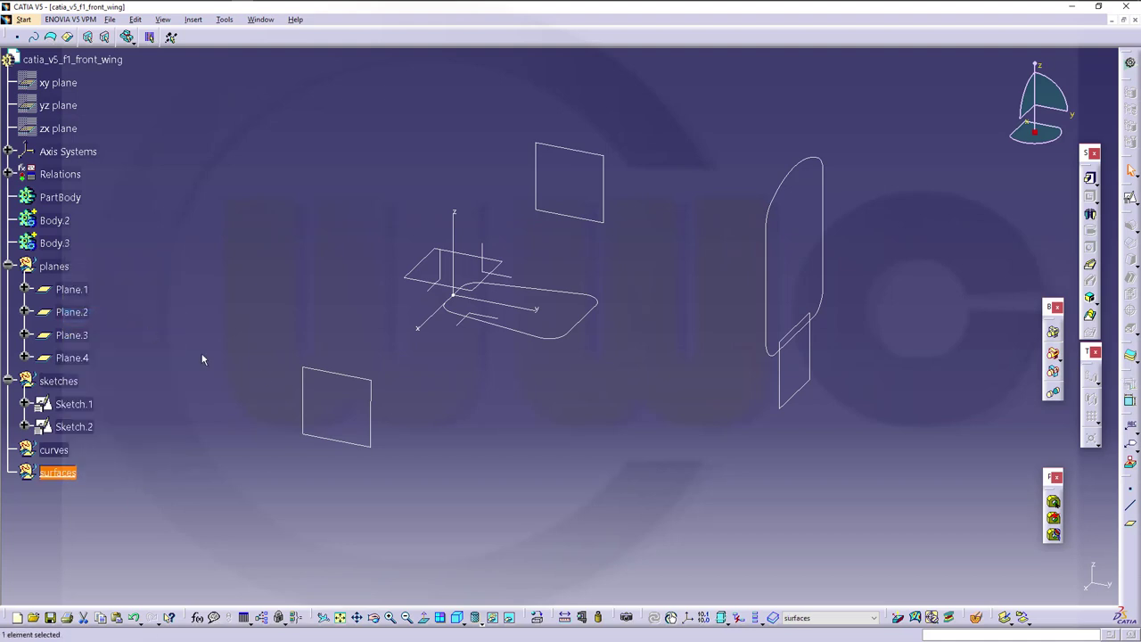
Switch to the Generative Shape Design workbench.
{"action": "middle_click_drag", "start_coordinate": [511, 441], "coordinate": [561, 375]}
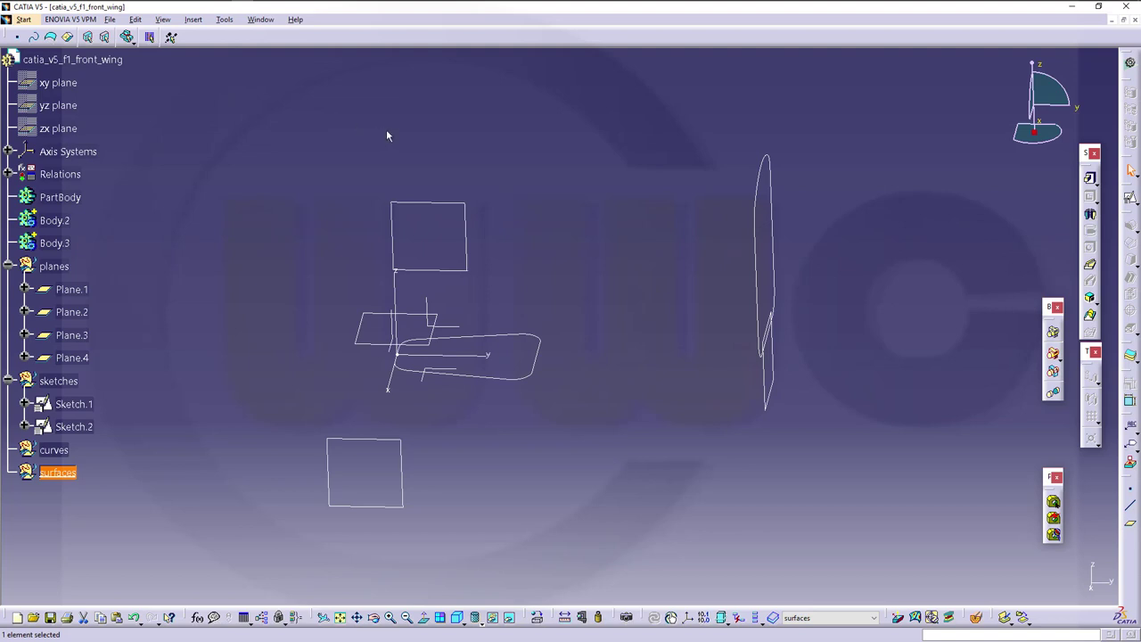
{"action": "left_click", "coordinate": [1129, 64]}
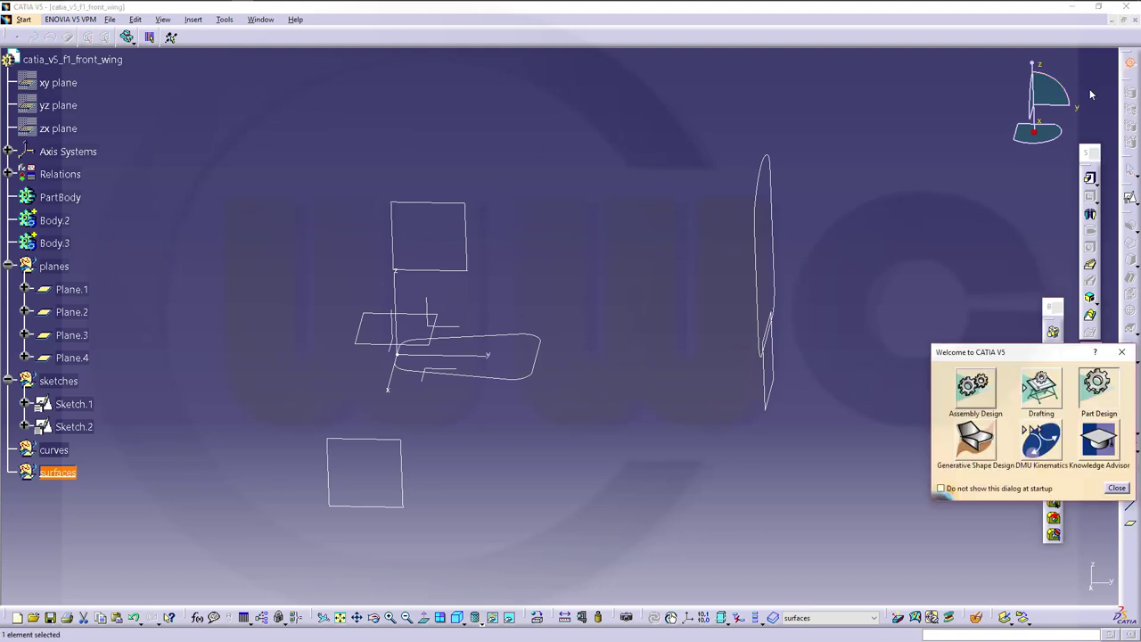
{"action": "left_click", "coordinate": [970, 438]}
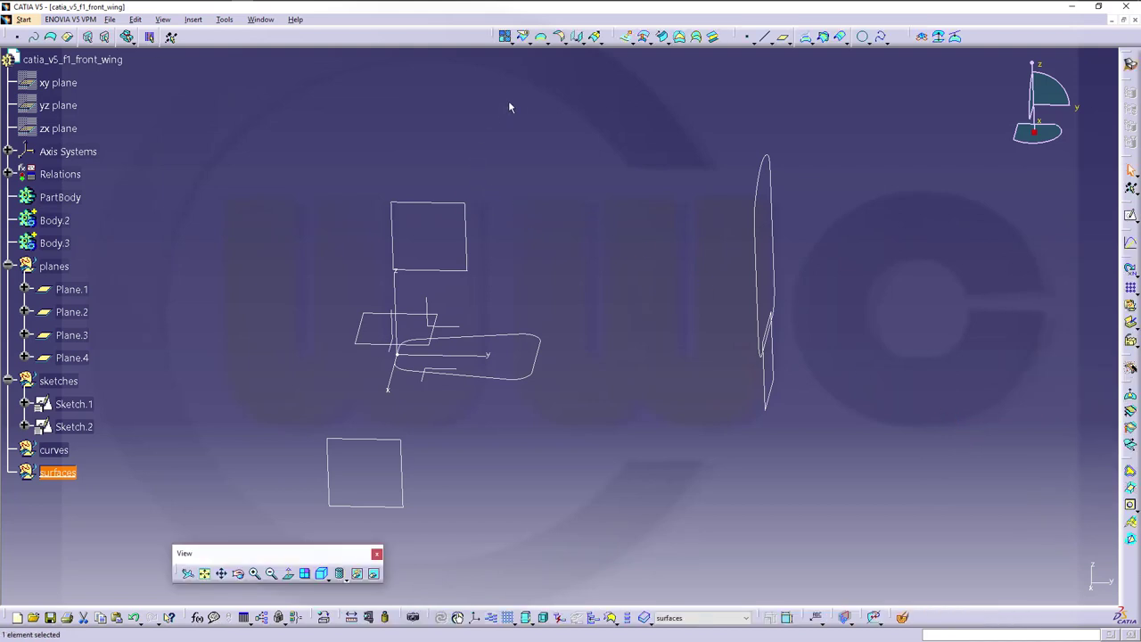
Extrude Sketch.1 into a surface strip, Extrude.1.
{"action": "left_click", "coordinate": [627, 37]}
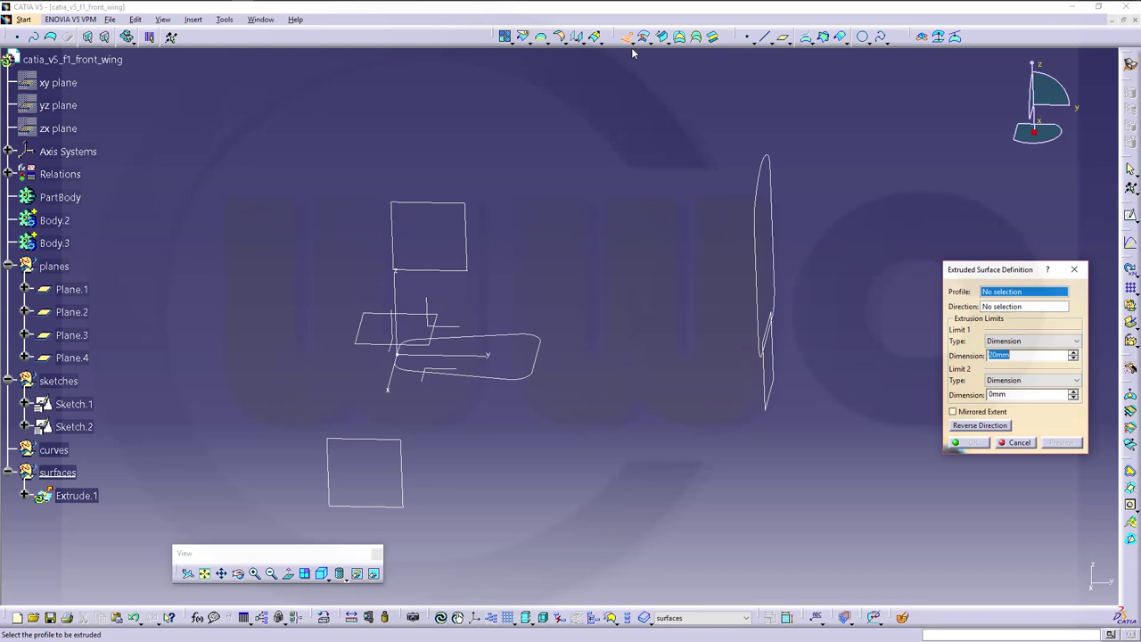
{"action": "left_click", "coordinate": [756, 246]}
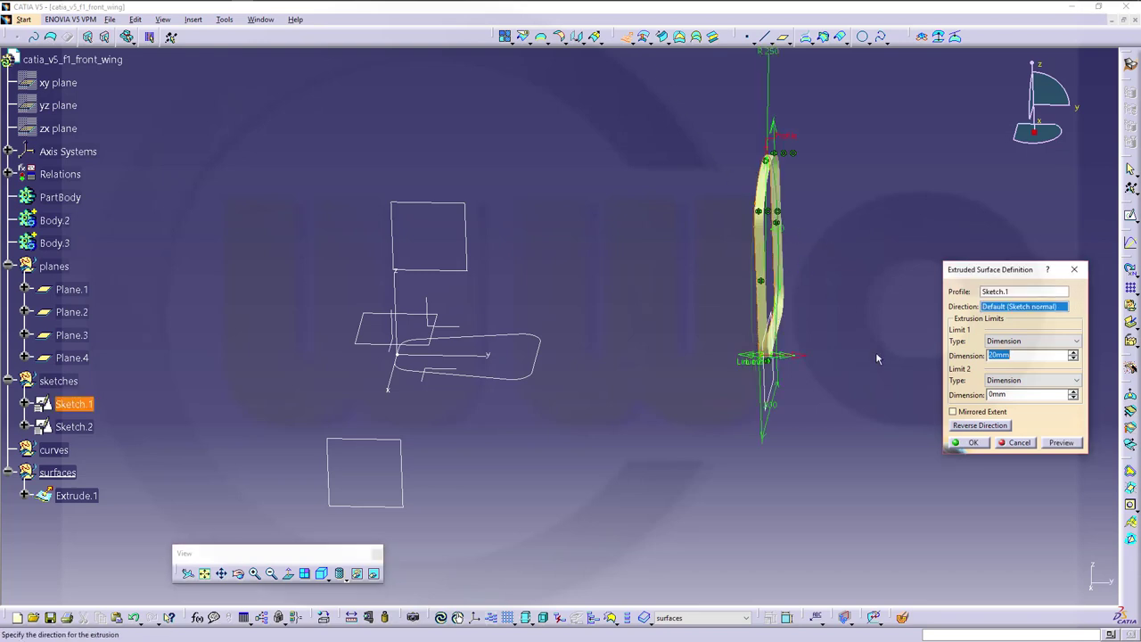
{"action": "left_click", "coordinate": [969, 442]}
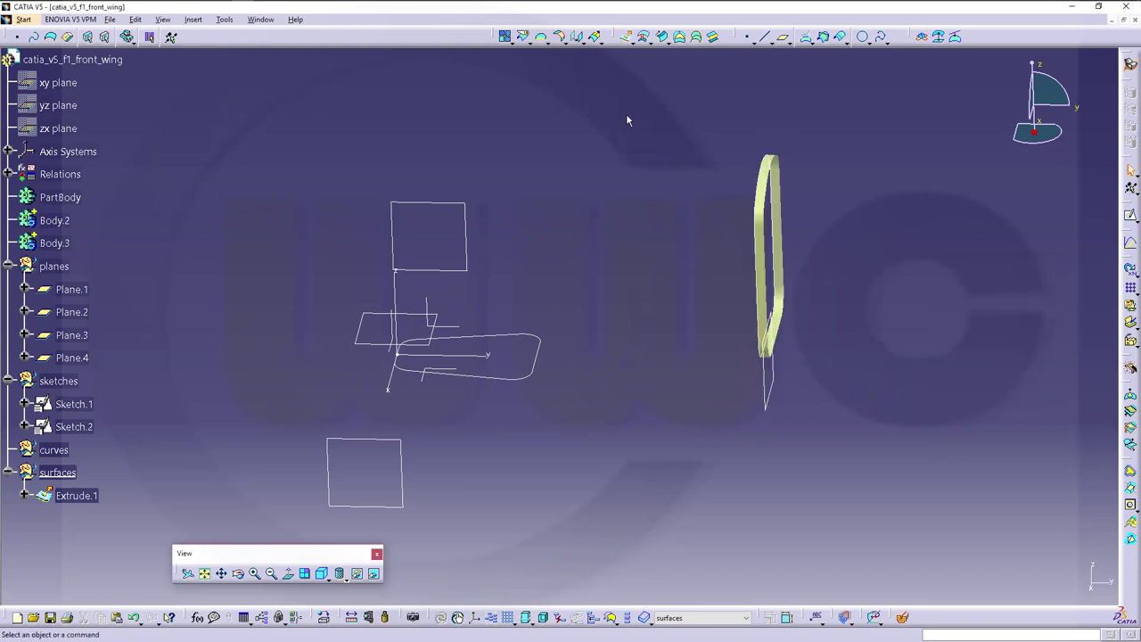
Extrude Sketch.2 20 mm in the reversed direction as Extrude.2.
{"action": "left_click", "coordinate": [628, 37]}
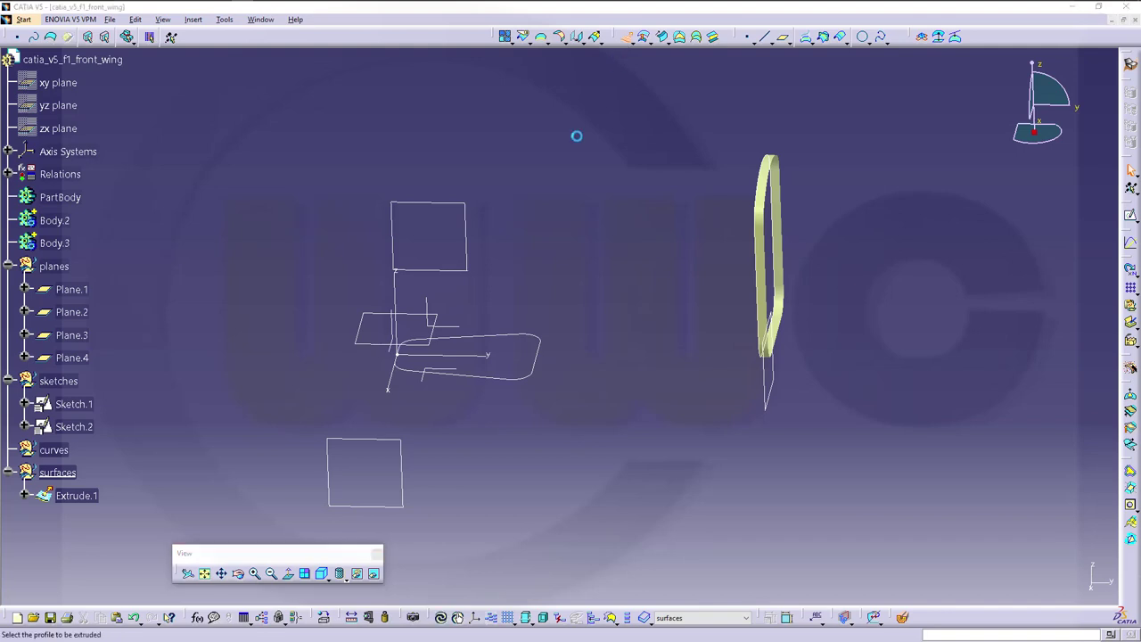
{"action": "left_click", "coordinate": [500, 382]}
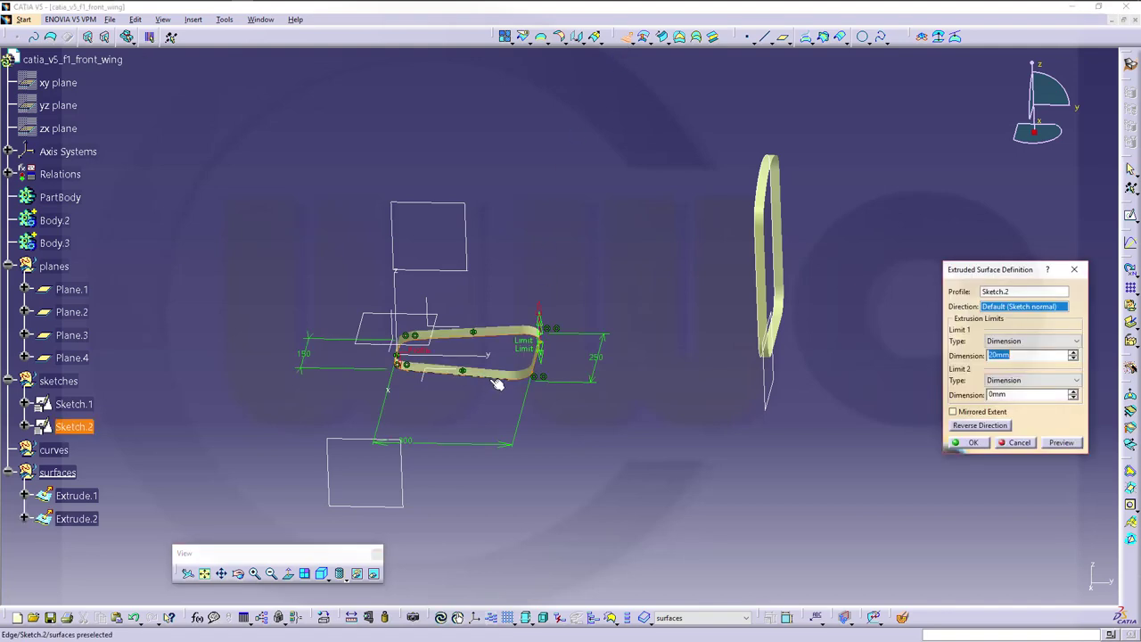
{"action": "left_click", "coordinate": [977, 427]}
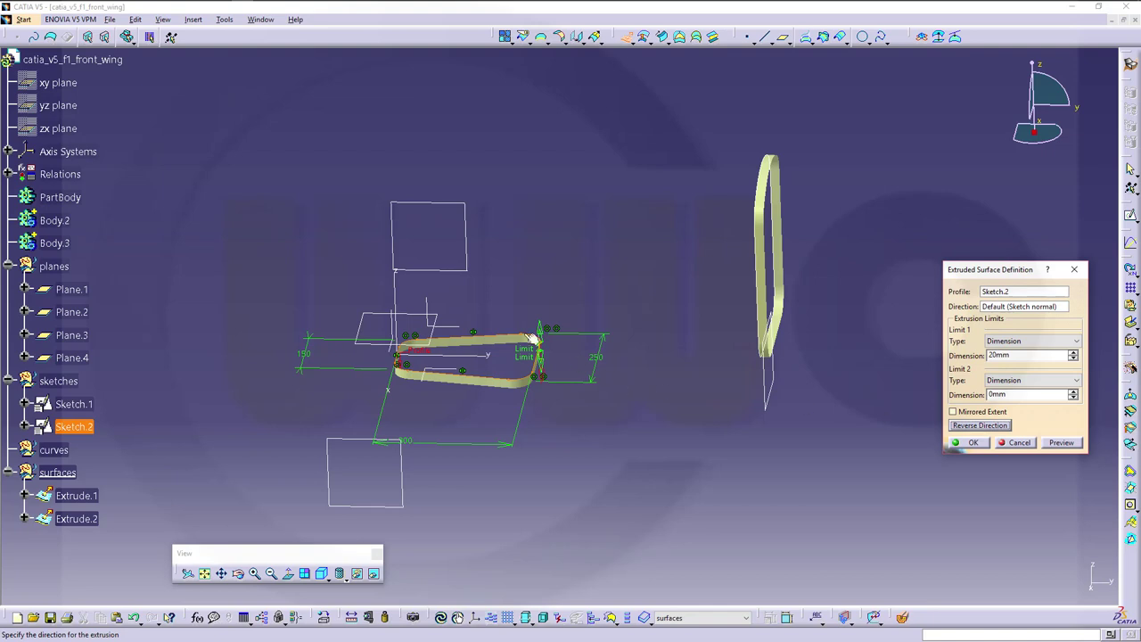
{"action": "left_click", "coordinate": [969, 442]}
{"action": "middle_click_drag", "start_coordinate": [608, 316], "coordinate": [623, 305]}
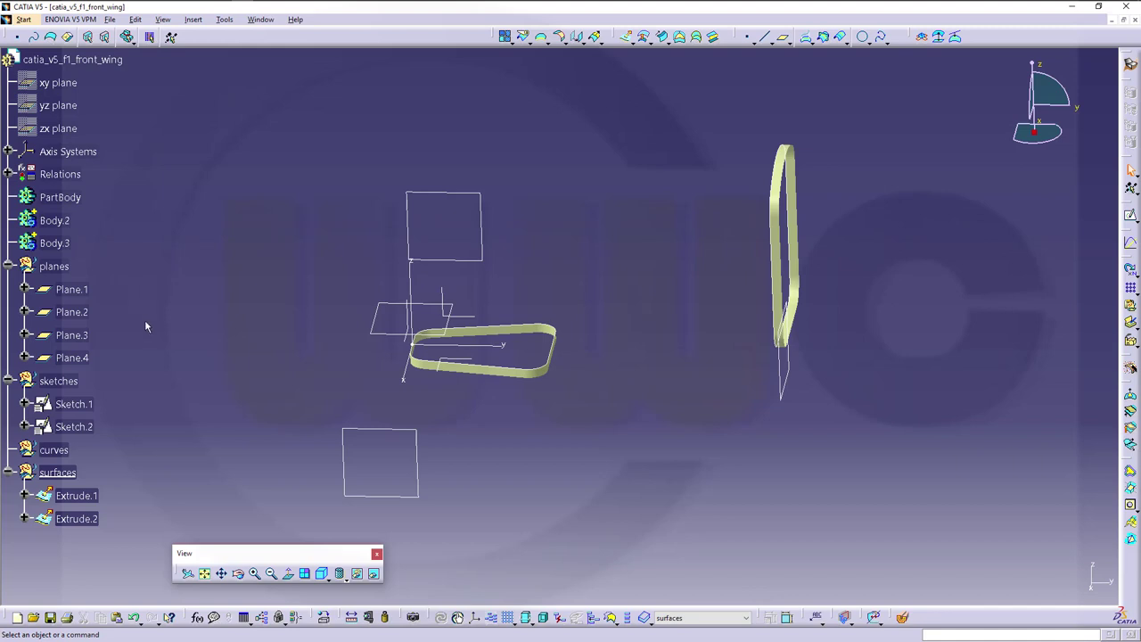
{"action": "left_click", "coordinate": [76, 404]}
Hide Sketch.1 and Sketch.2 so only the extruded strips show, then launch Blend.
{"action": "right_click", "coordinate": [74, 404]}
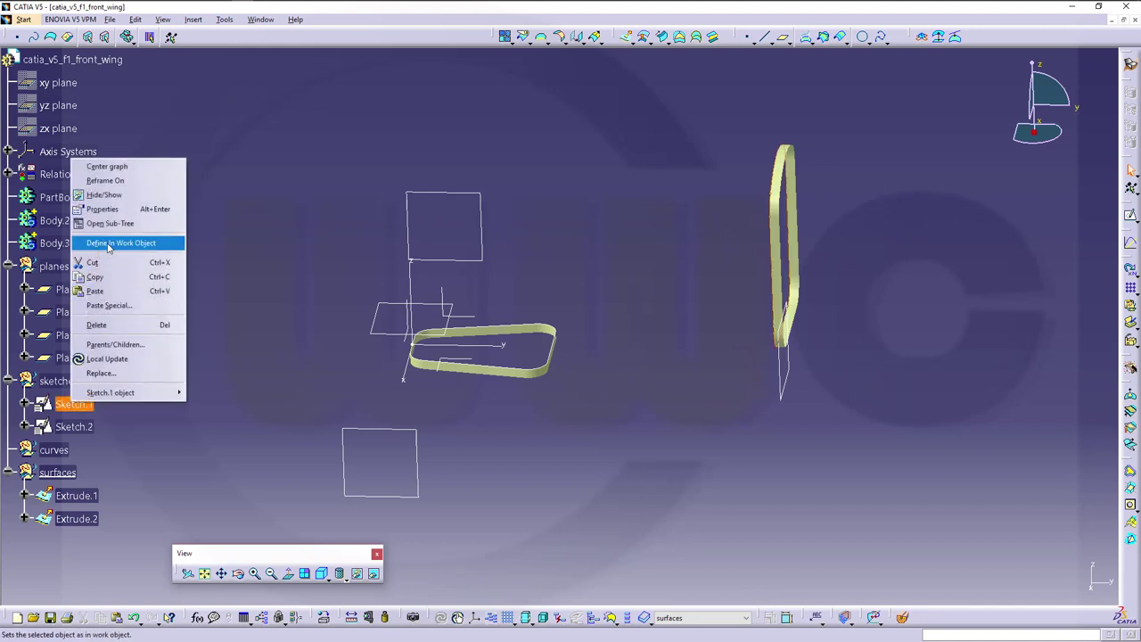
{"action": "key", "text": "Escape"}
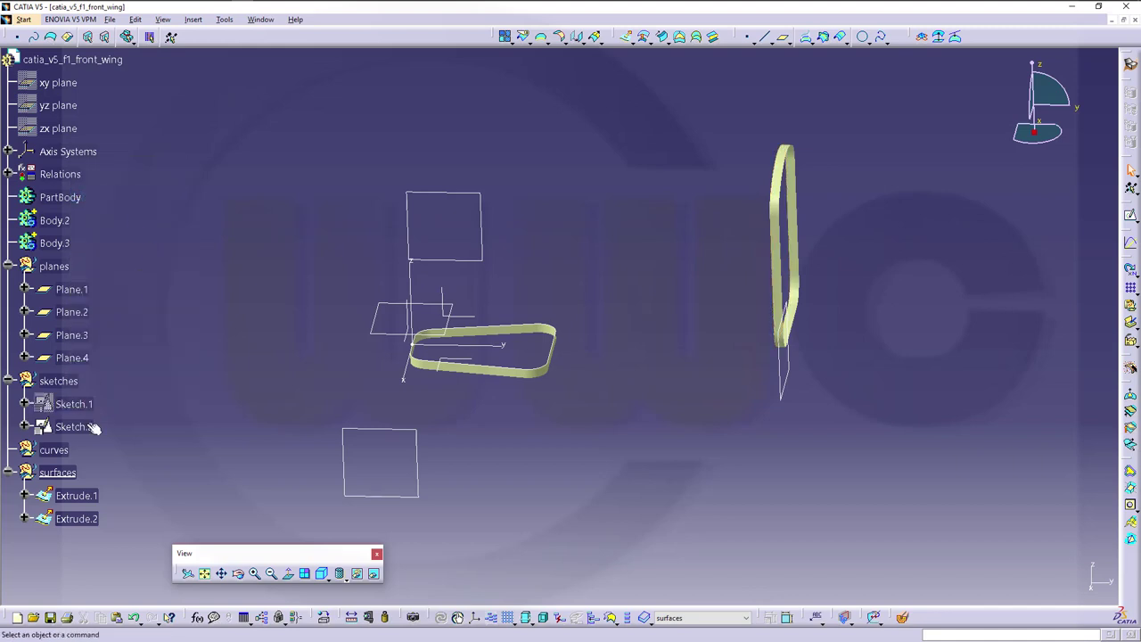
{"action": "right_click", "coordinate": [87, 428]}
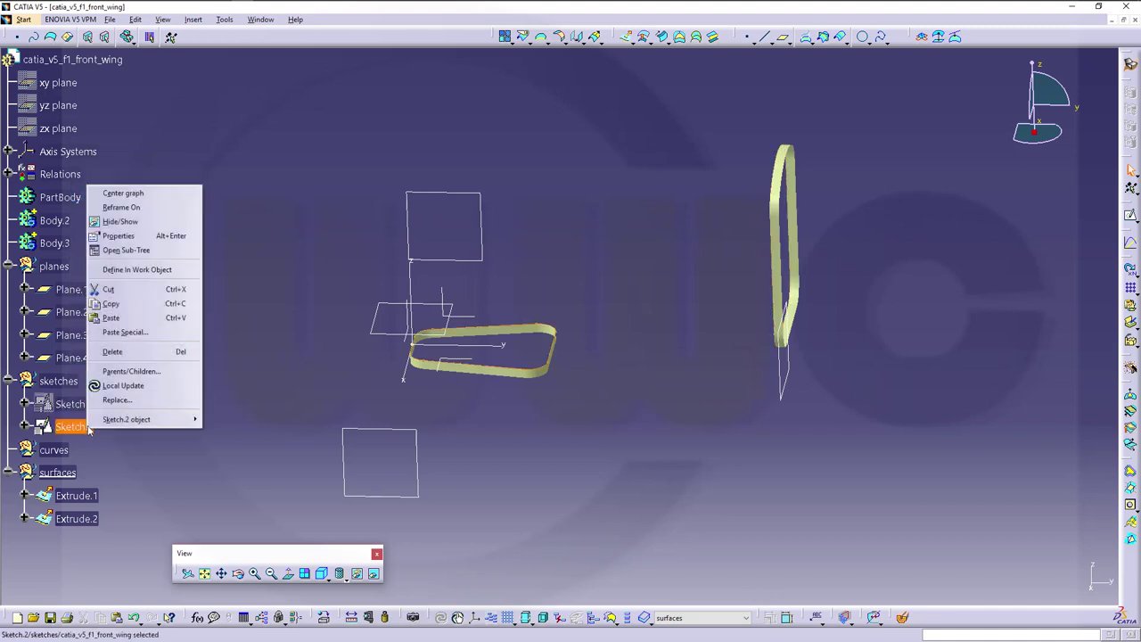
{"action": "left_click", "coordinate": [126, 223]}
{"action": "mouse_move", "coordinate": [645, 416]}
{"action": "middle_mouse_down"}
{"action": "mouse_move", "coordinate": [639, 427]}
{"action": "mouse_move", "coordinate": [669, 423]}
{"action": "mouse_move", "coordinate": [540, 276]}
{"action": "mouse_move", "coordinate": [628, 255]}
{"action": "middle_mouse_up"}
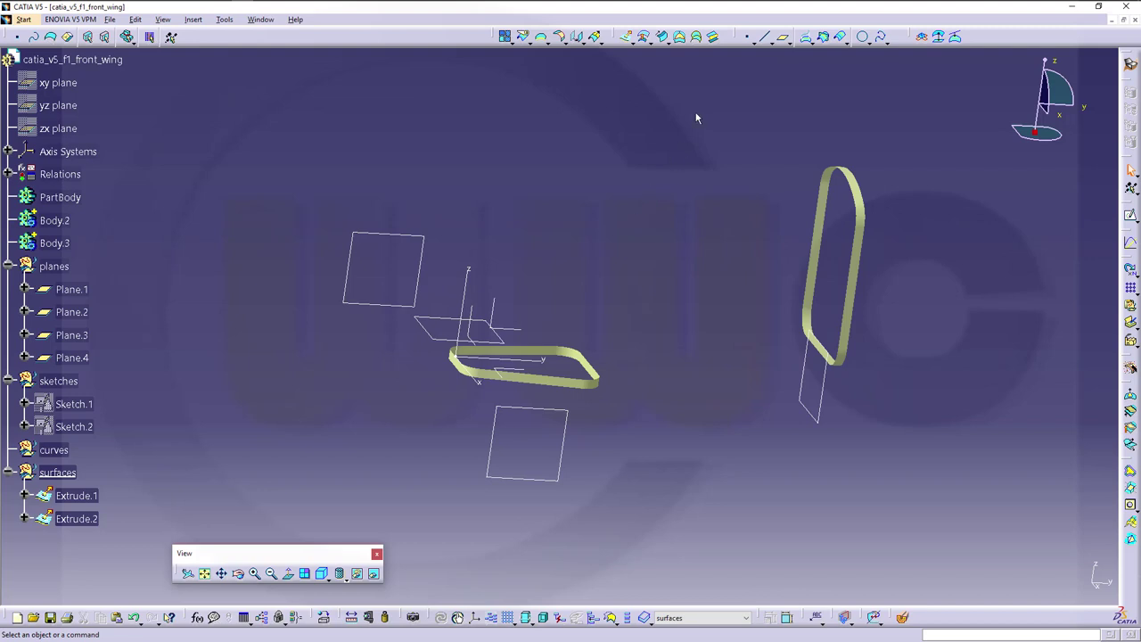
{"action": "left_click", "coordinate": [713, 38]}
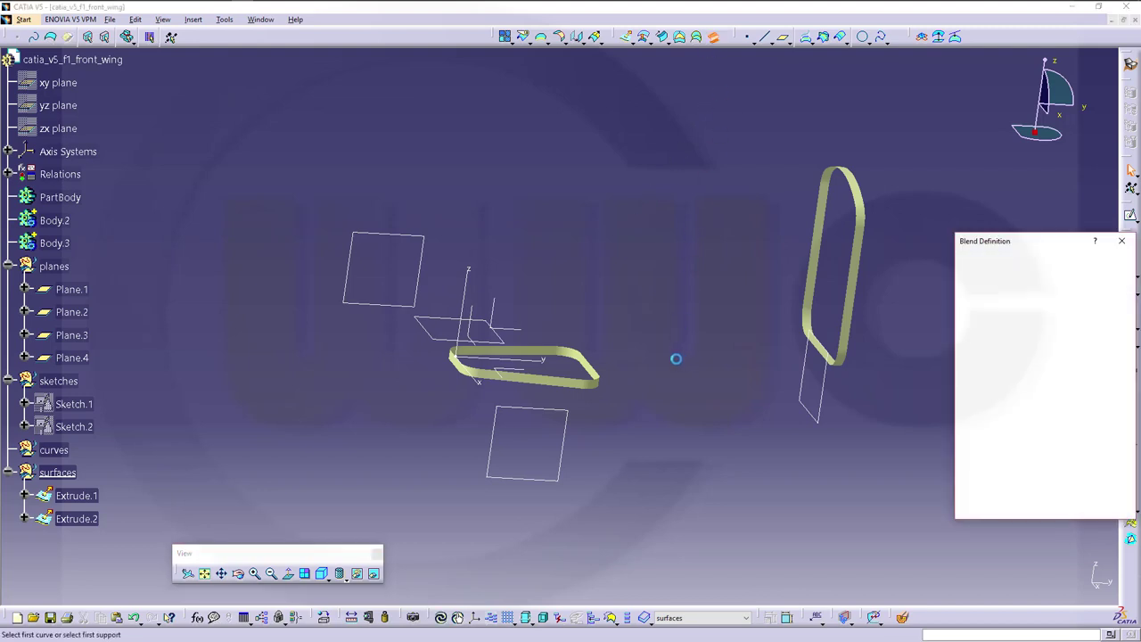
Pick the Extrude.1 and Extrude.2 edges as blend curves, each with its strip as support.
{"action": "left_click", "coordinate": [812, 345]}
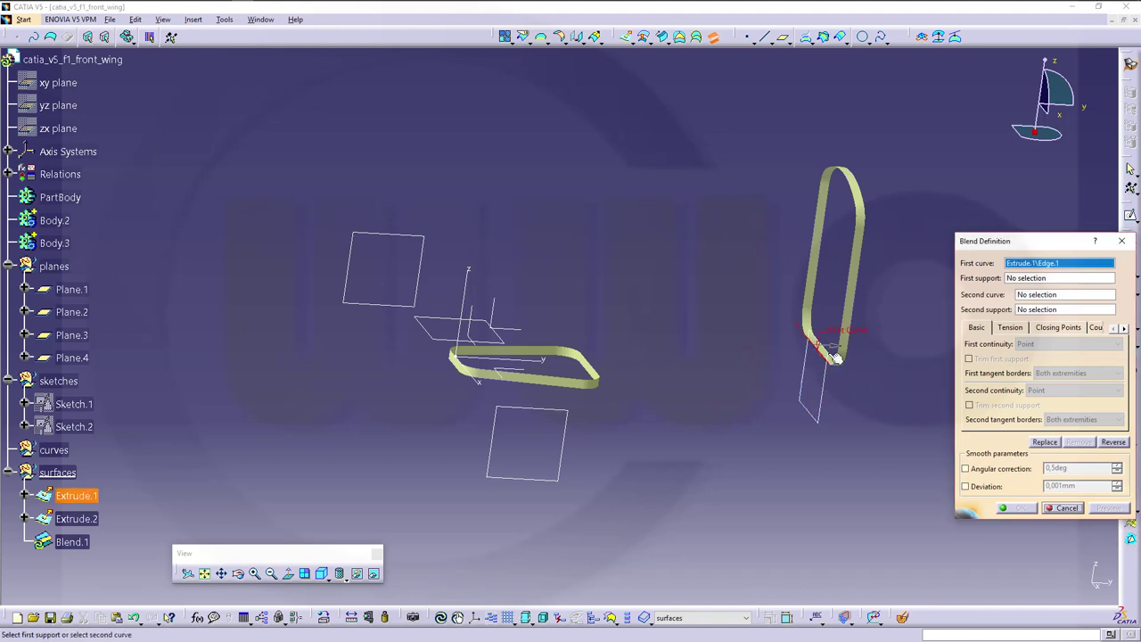
{"action": "middle_click_drag", "start_coordinate": [837, 422], "coordinate": [653, 330]}
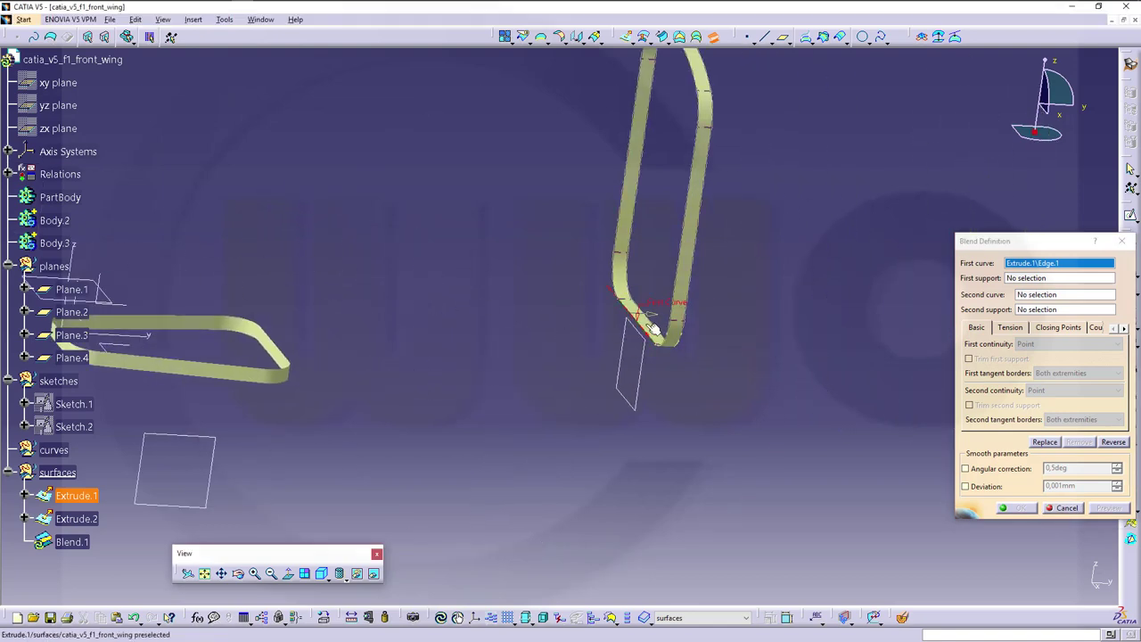
{"action": "left_click", "coordinate": [653, 330]}
{"action": "middle_click_drag", "start_coordinate": [458, 346], "coordinate": [607, 351]}
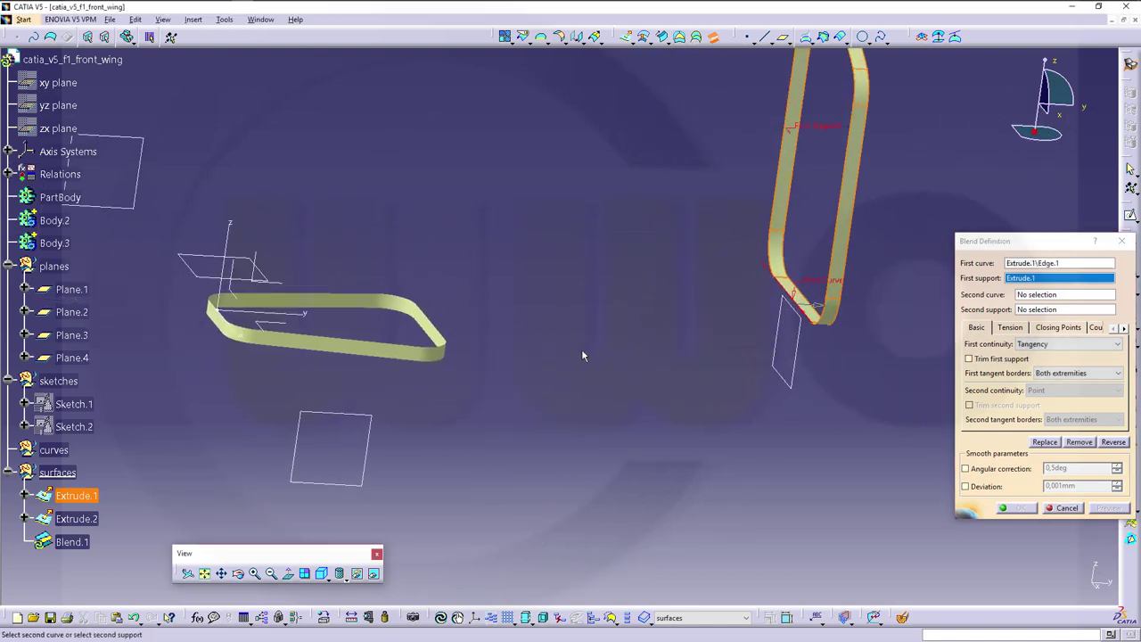
{"action": "left_click", "coordinate": [436, 332]}
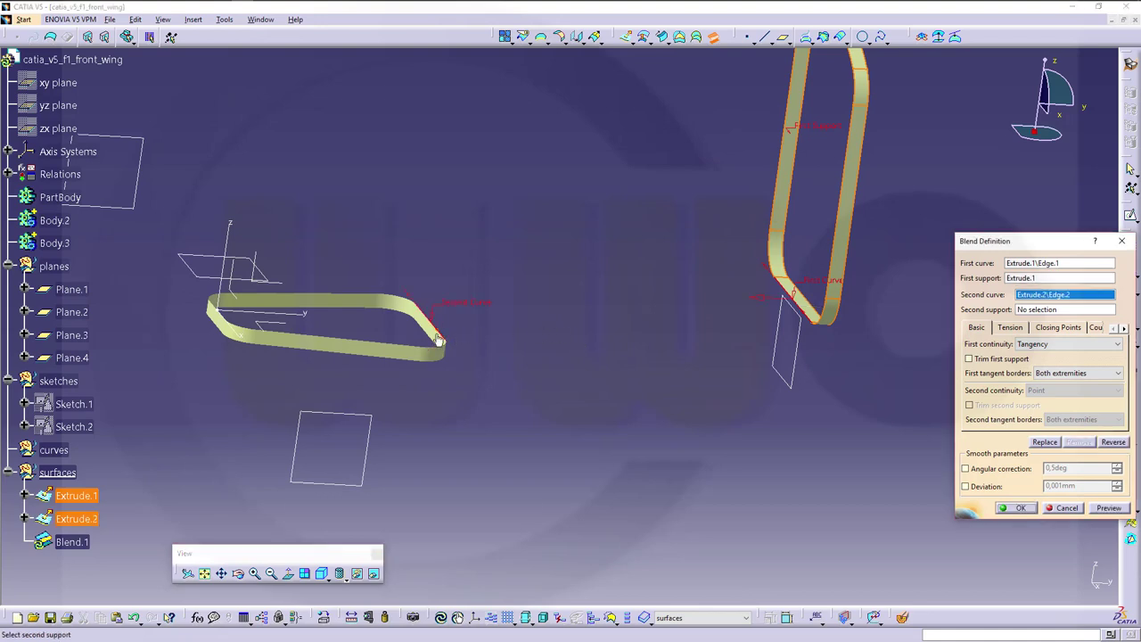
{"action": "left_click", "coordinate": [436, 339]}
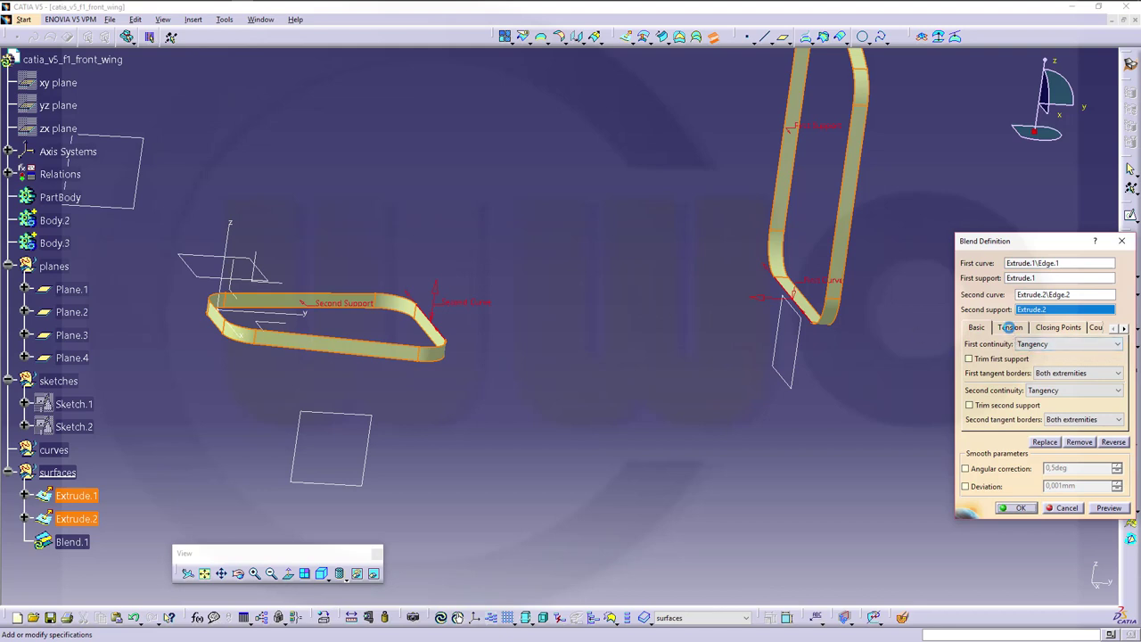
Set the second tension to 0,5, preview the blend and confirm Blend.1.
{"action": "left_click", "coordinate": [1010, 328]}
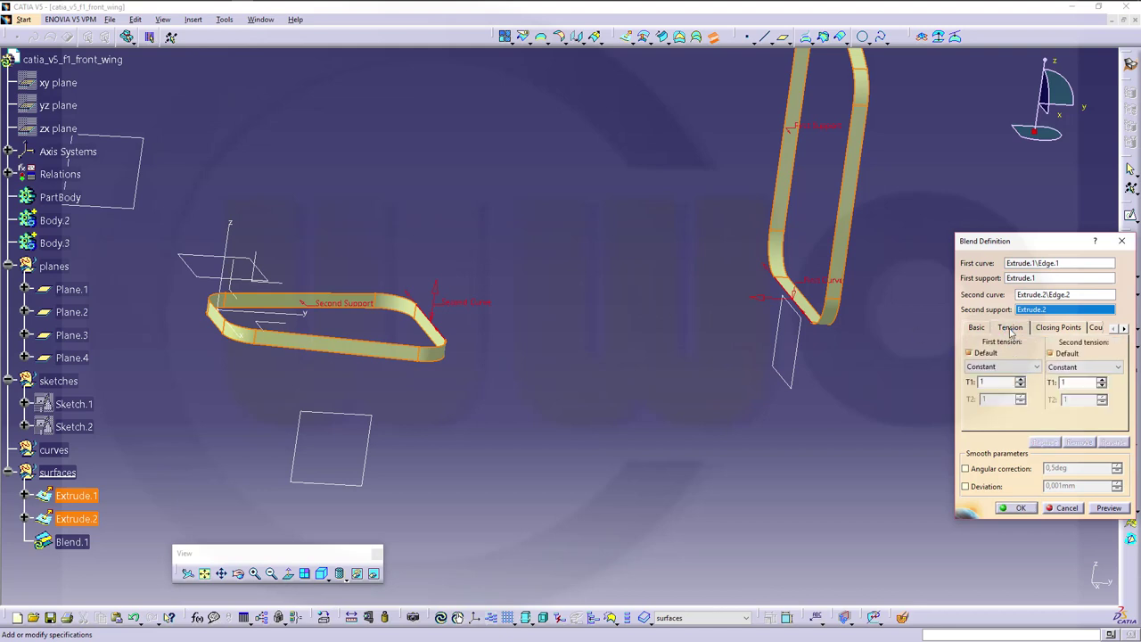
{"action": "left_click", "coordinate": [998, 381]}
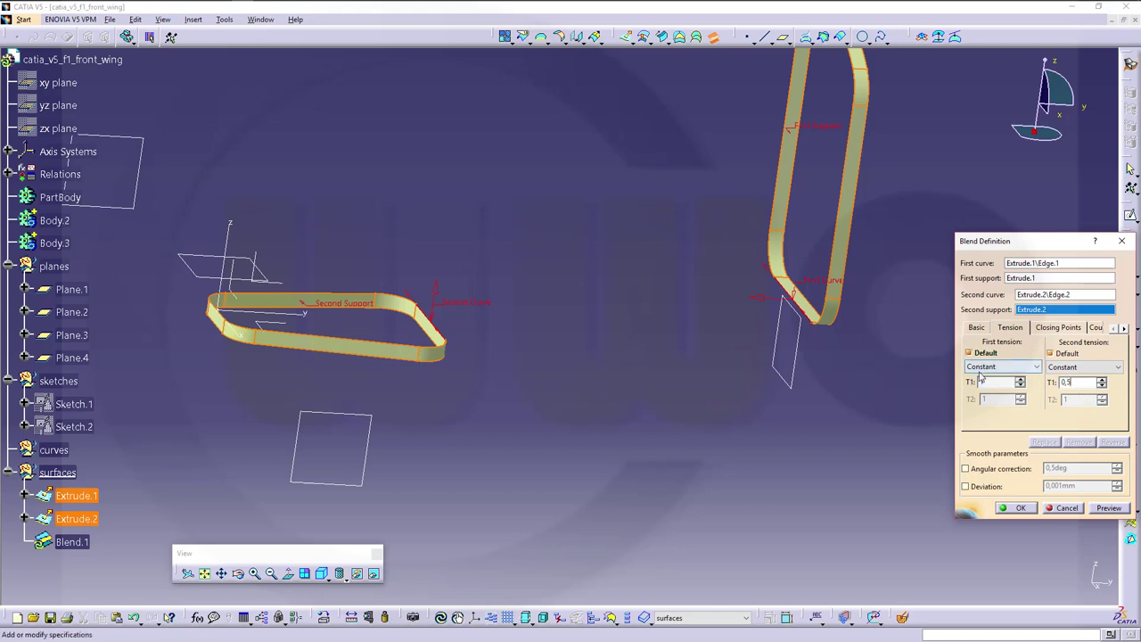
{"action": "left_click", "coordinate": [1108, 508]}
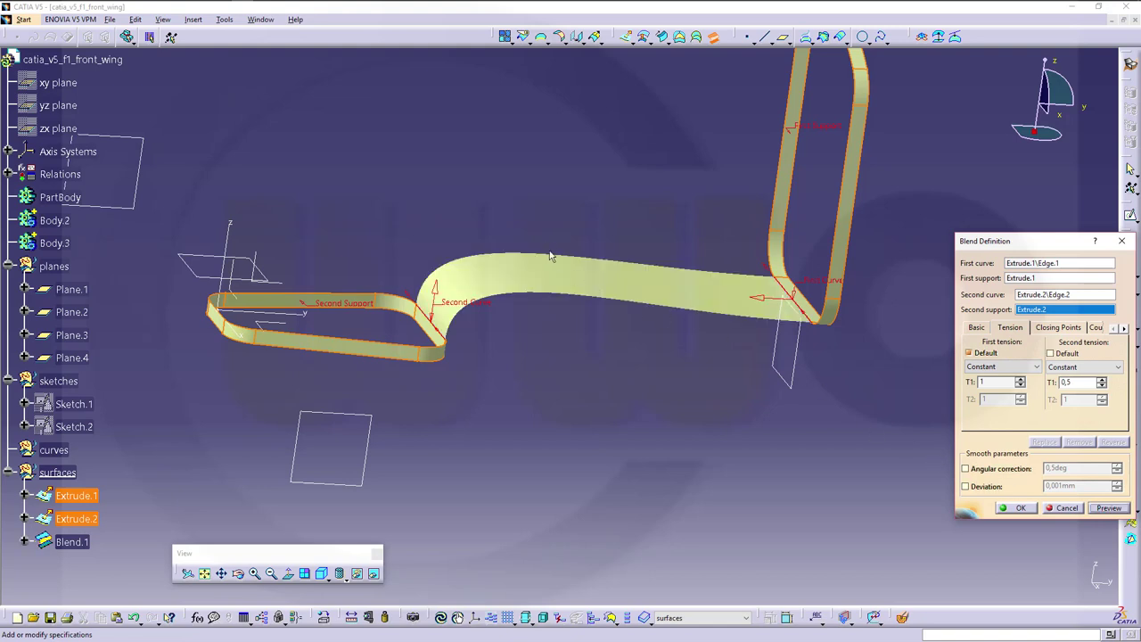
{"action": "middle_click_drag", "start_coordinate": [550, 255], "coordinate": [907, 330]}
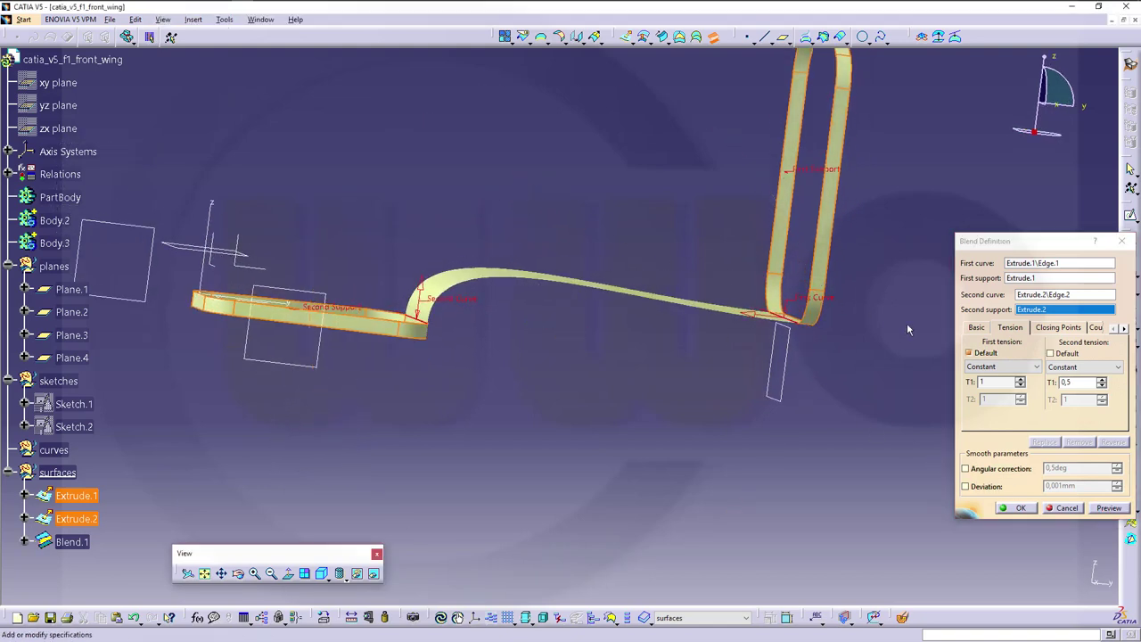
{"action": "middle_click_drag", "start_coordinate": [723, 327], "coordinate": [534, 375]}
{"action": "middle_click_drag", "start_coordinate": [421, 379], "coordinate": [526, 406]}
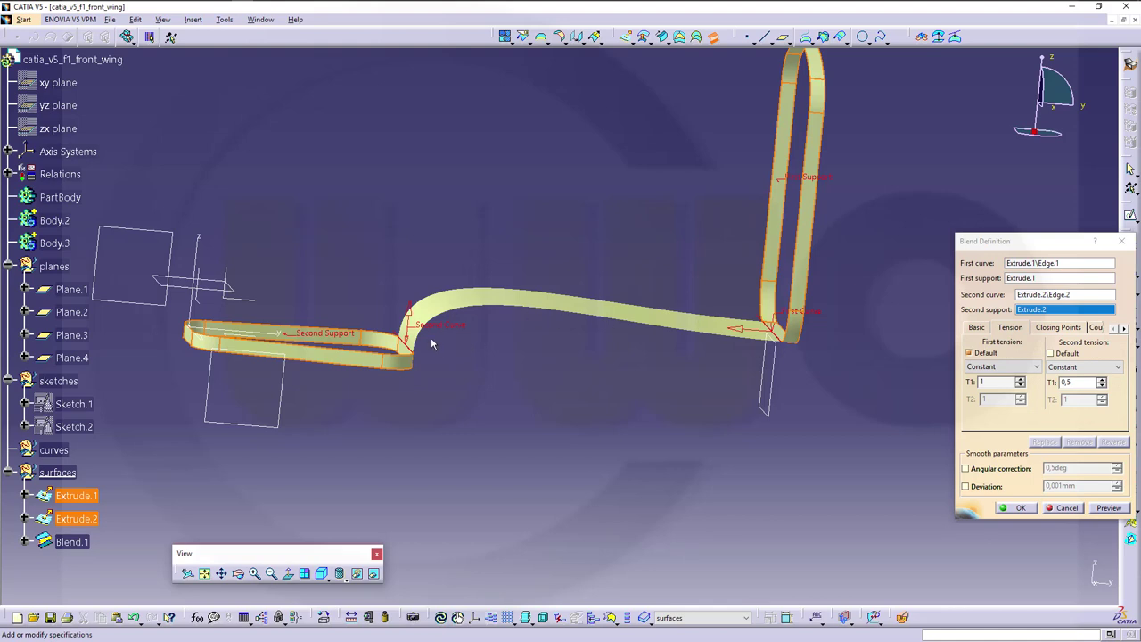
{"action": "left_click", "coordinate": [1021, 508]}
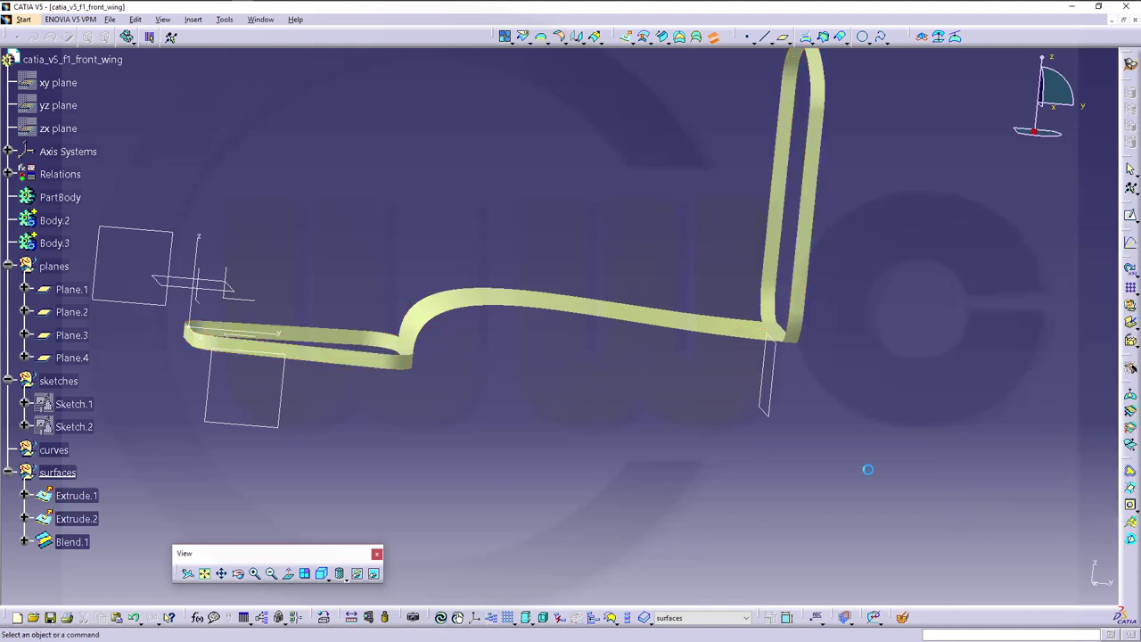
{"action": "middle_click_drag", "start_coordinate": [865, 468], "coordinate": [686, 289]}
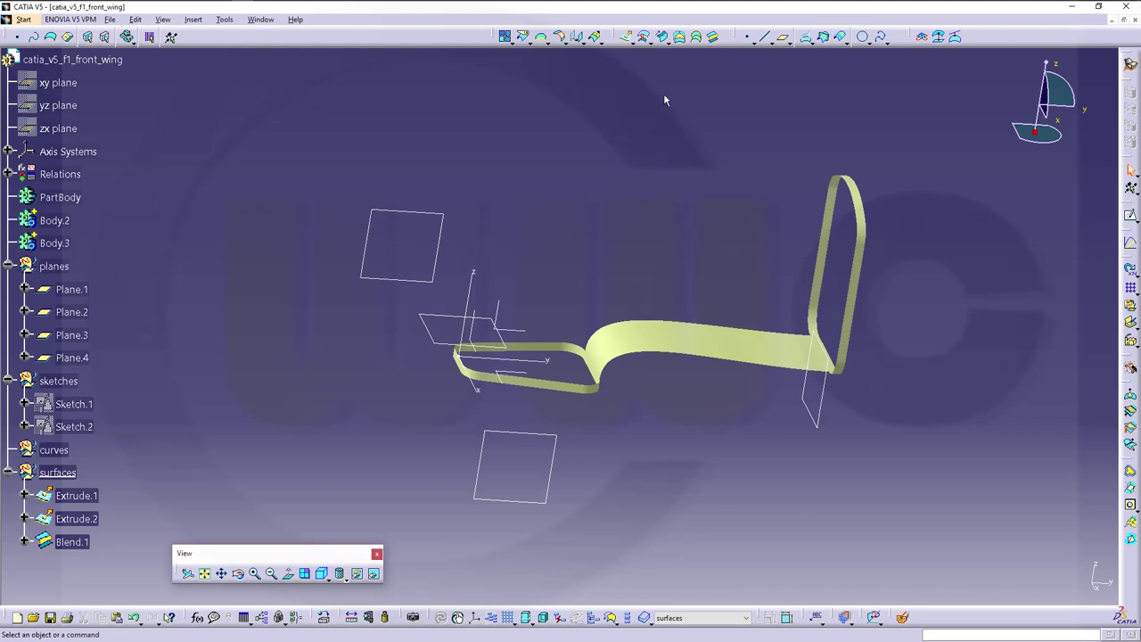
Begin a blend from the Extrude.1 top edge on Extrude.1, then dismiss the curve-not-on-surface error.
{"action": "left_click", "coordinate": [713, 37]}
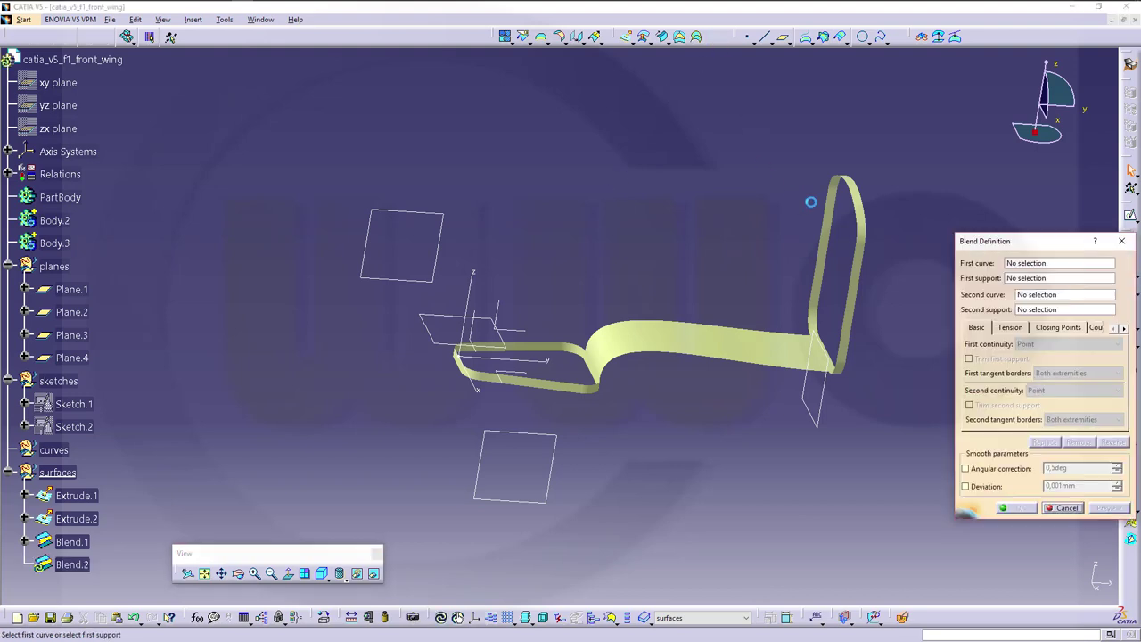
{"action": "left_click", "coordinate": [859, 201]}
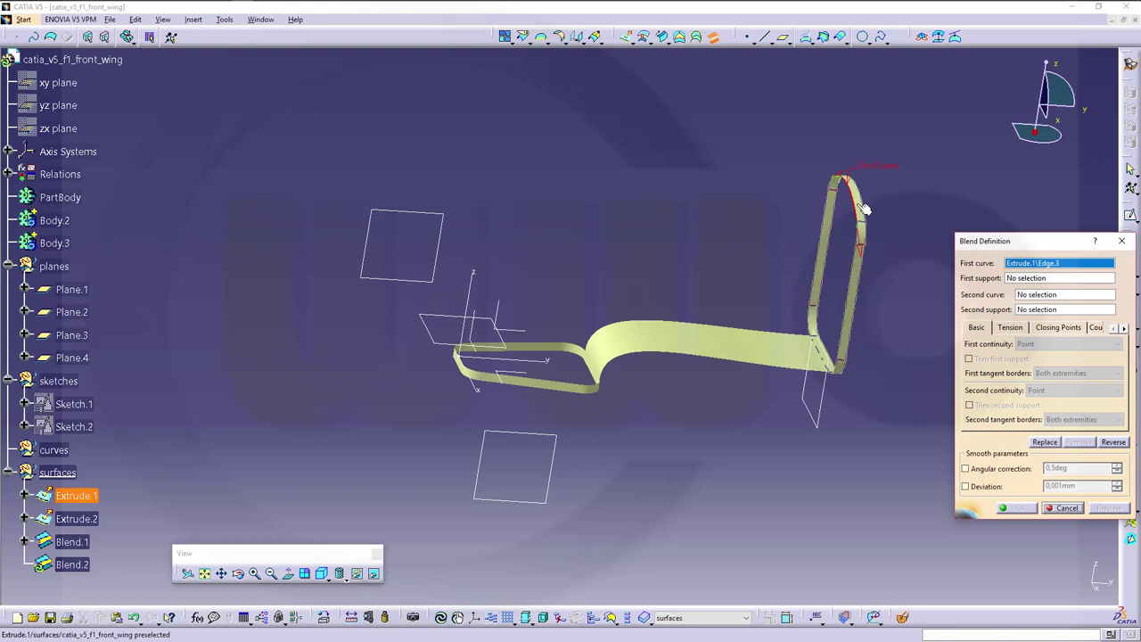
{"action": "left_click", "coordinate": [862, 208]}
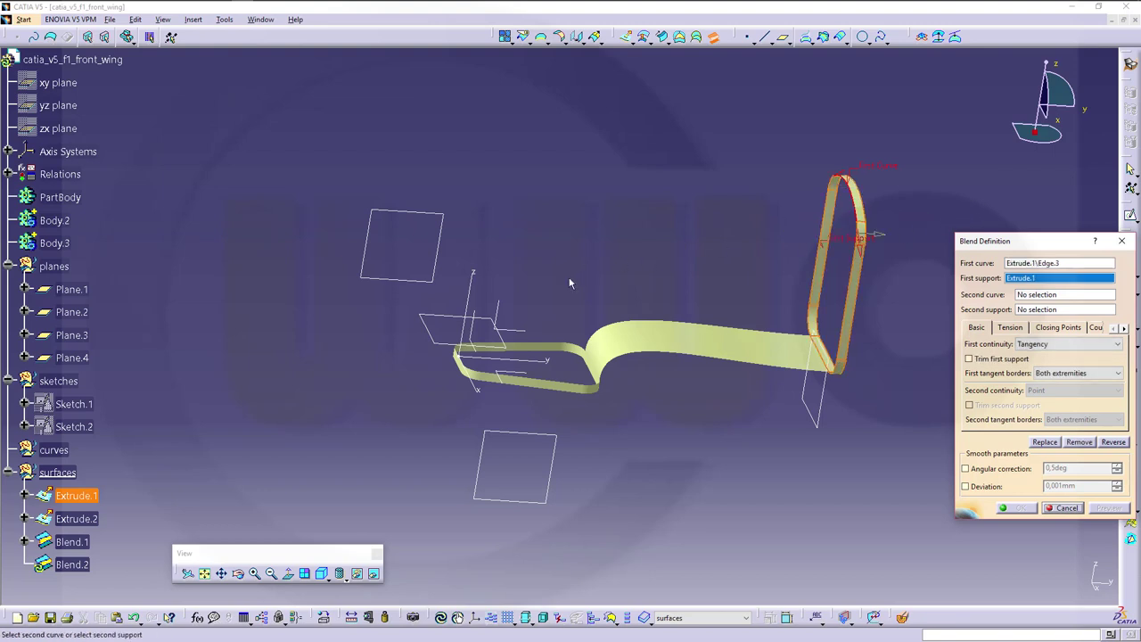
{"action": "scroll", "coordinate": [467, 360], "scroll_direction": "up", "scroll_amount": 5}
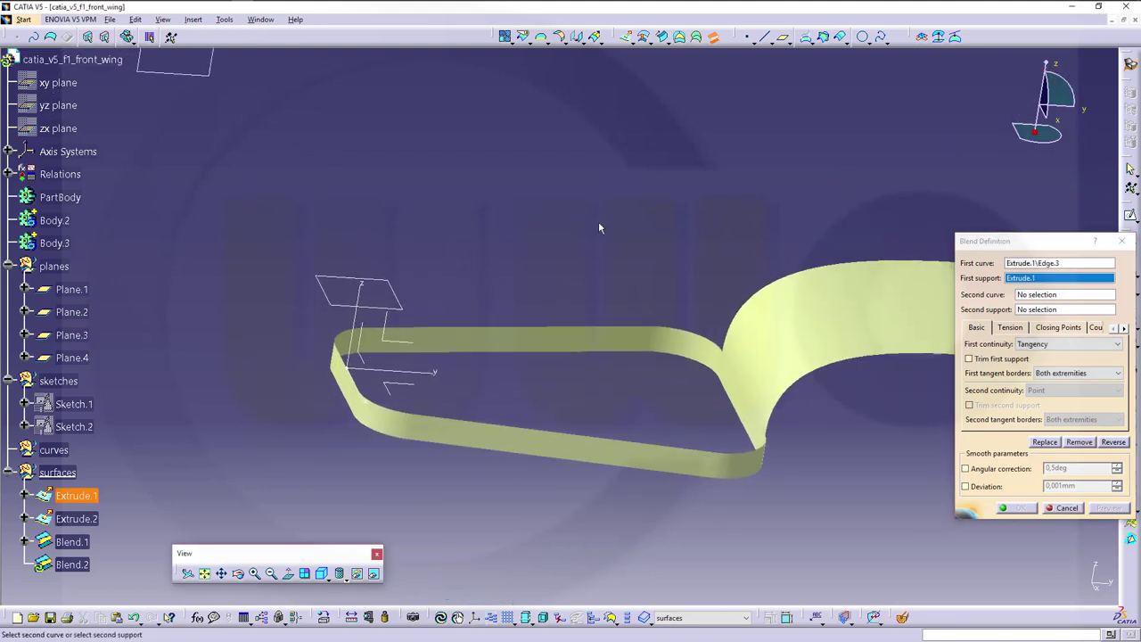
{"action": "left_click", "coordinate": [357, 381]}
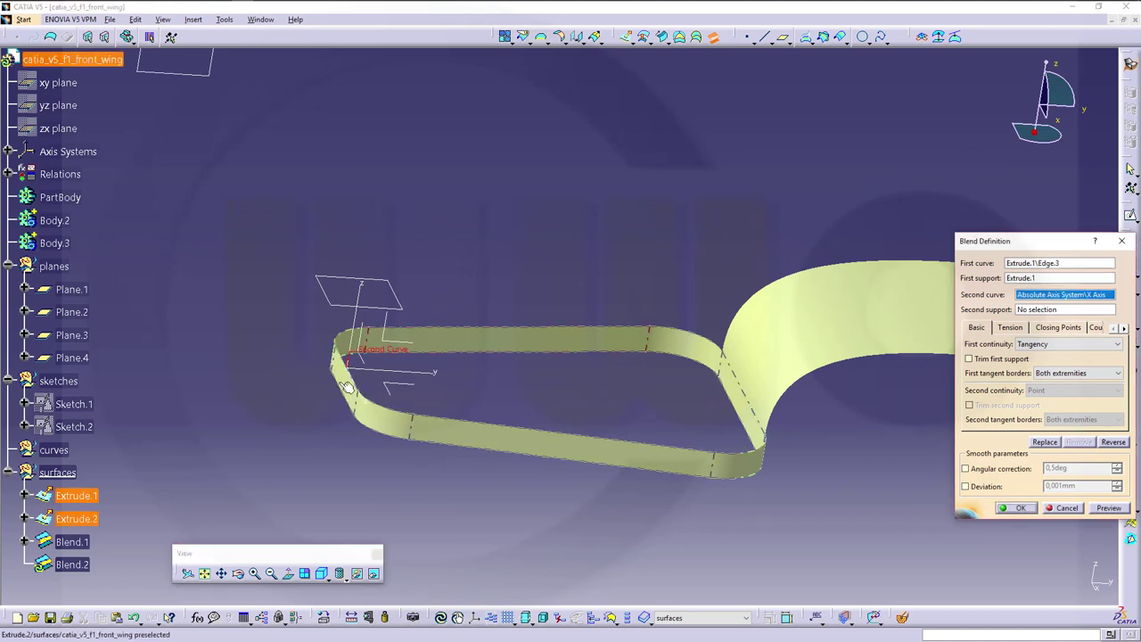
{"action": "left_click", "coordinate": [343, 386]}
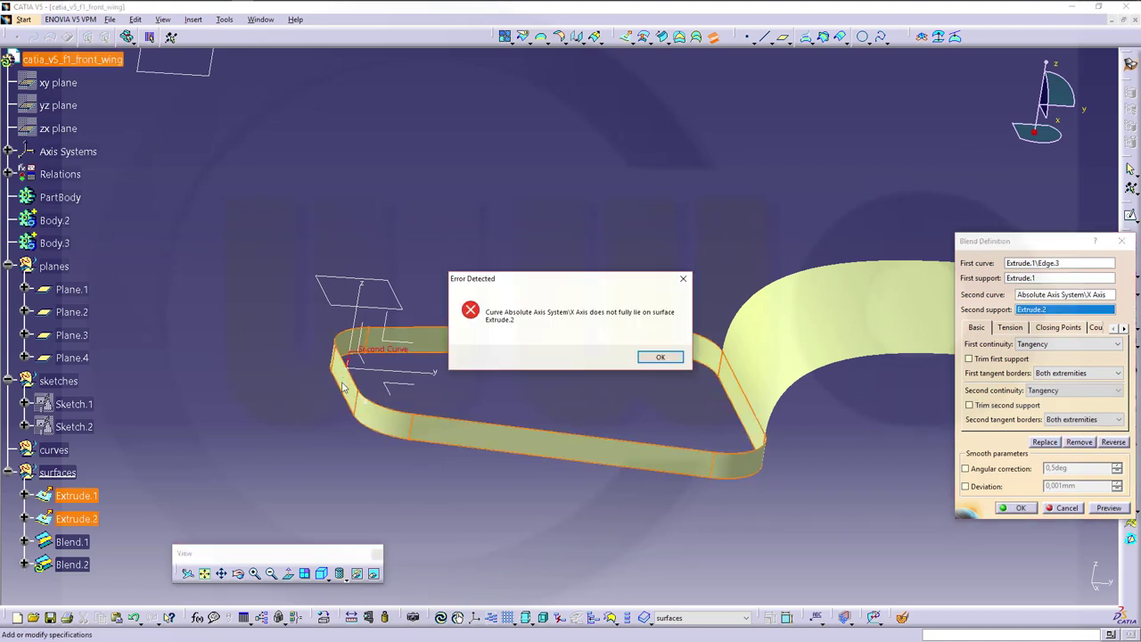
{"action": "left_click", "coordinate": [660, 358]}
Use the Extrude.2 edge as second curve, preview, and create Blend.2 with second tension 1.
{"action": "left_click", "coordinate": [1038, 295]}
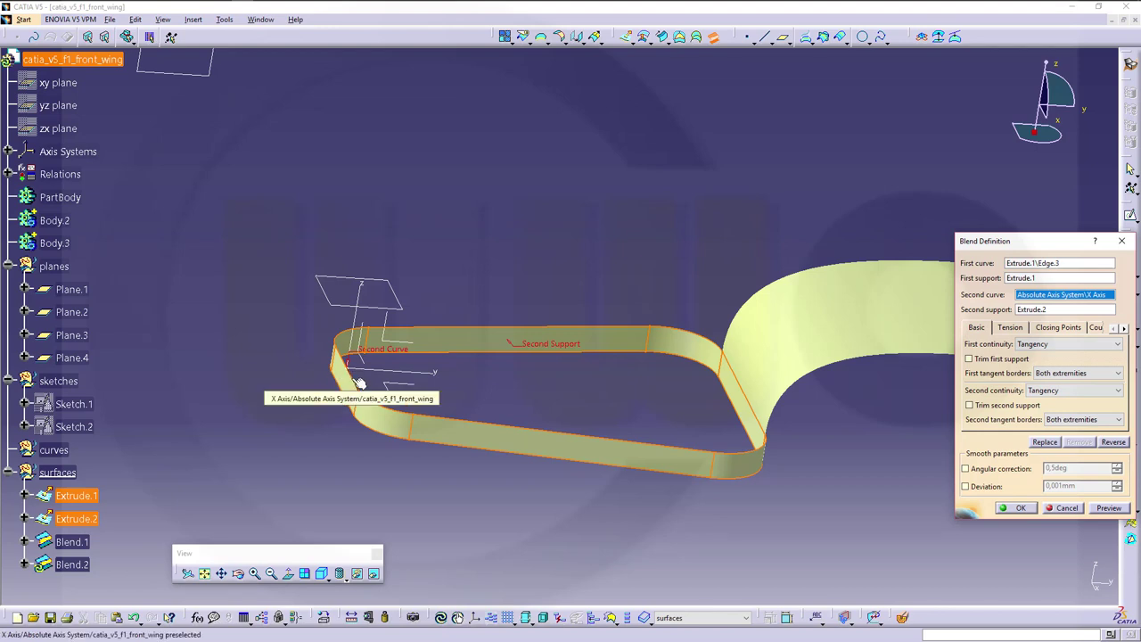
{"action": "middle_click_drag", "start_coordinate": [360, 382], "coordinate": [503, 319]}
{"action": "left_click", "coordinate": [239, 331]}
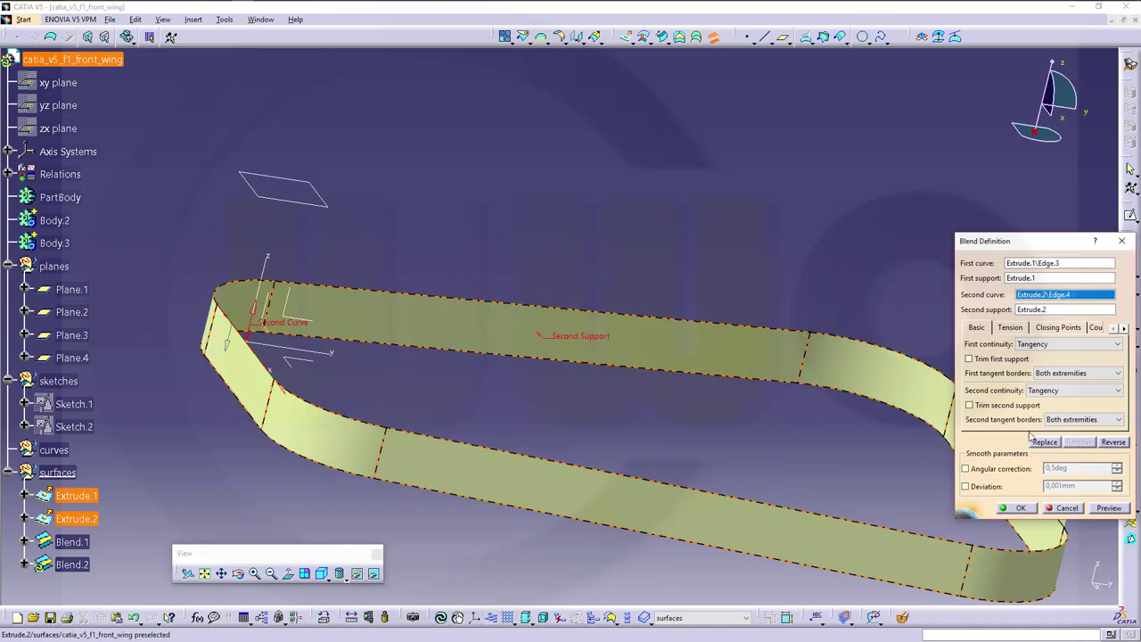
{"action": "left_click", "coordinate": [1109, 508]}
{"action": "middle_click_drag", "start_coordinate": [802, 374], "coordinate": [684, 392]}
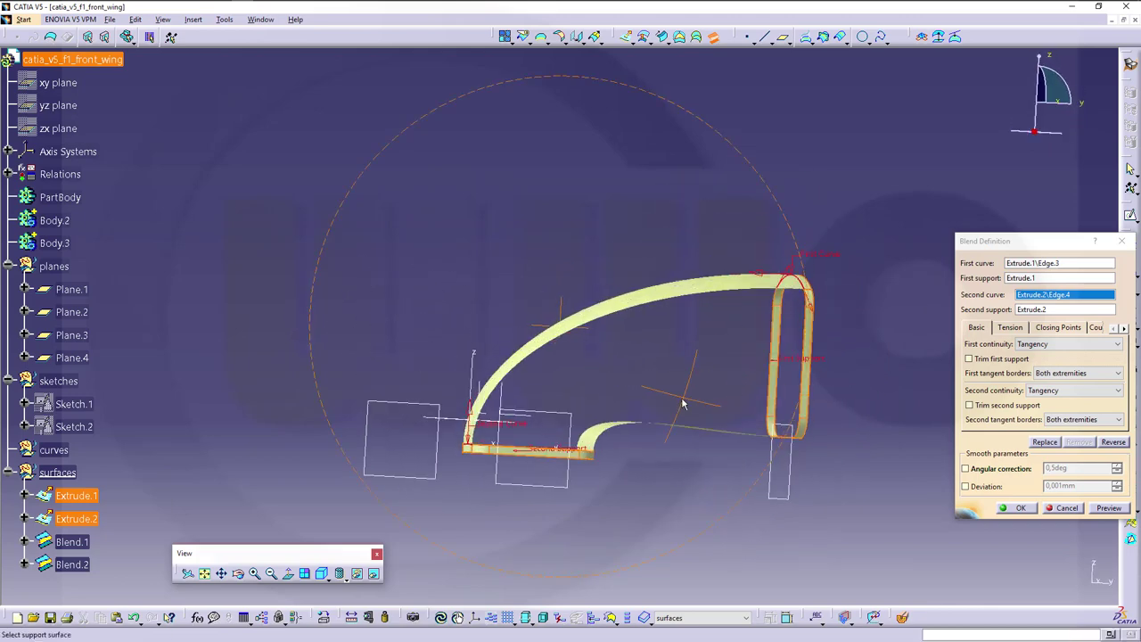
{"action": "left_click", "coordinate": [1010, 327]}
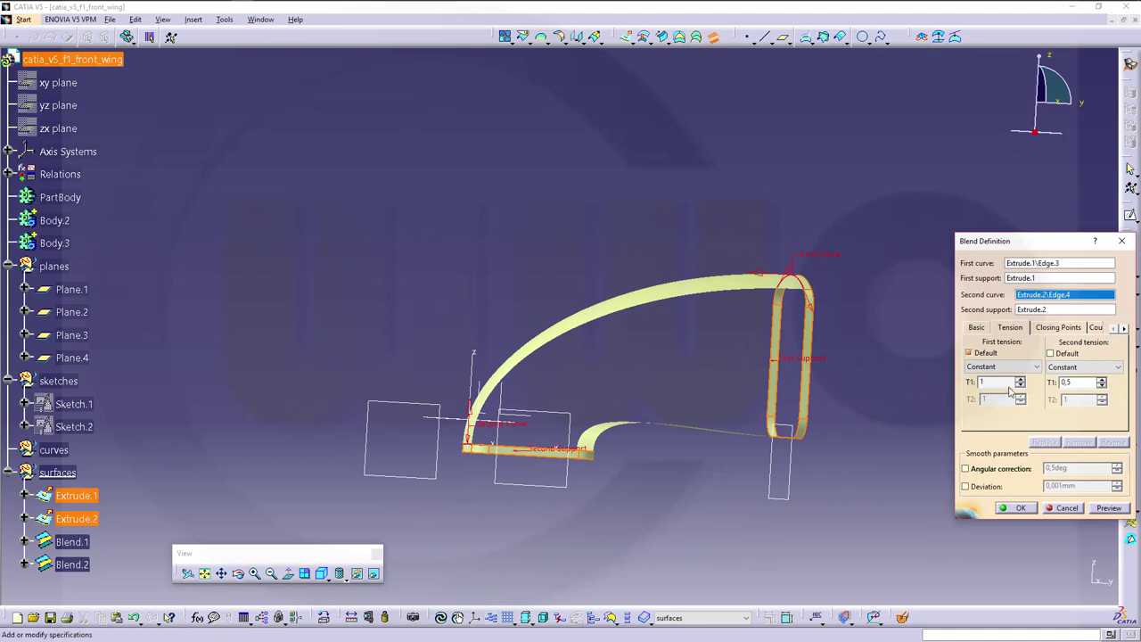
{"action": "key", "text": "Tab"}
{"action": "key", "text": "Return"}
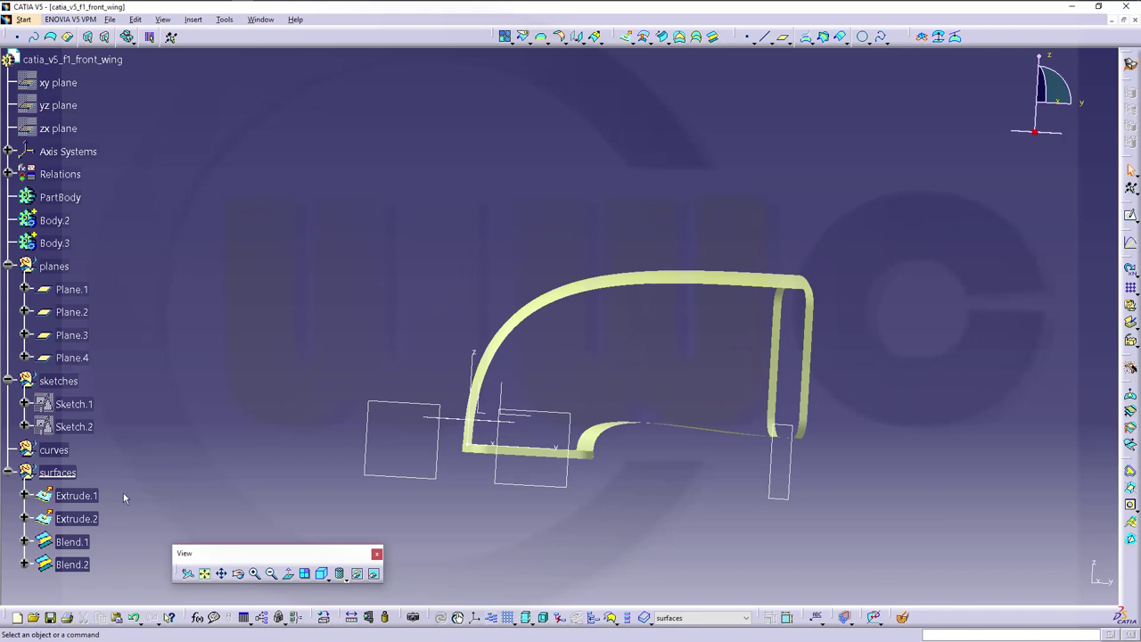
Change Blend.2's second tension to 0,5 and orbit to inspect the softened blend.
{"action": "double_click", "coordinate": [72, 564]}
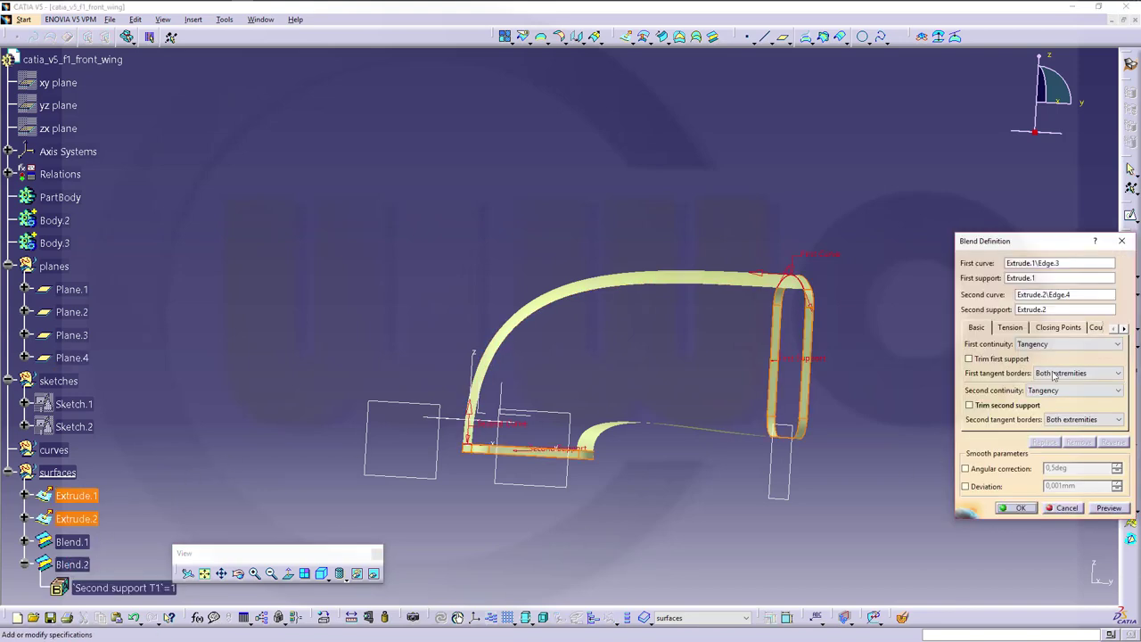
{"action": "left_click", "coordinate": [1012, 328]}
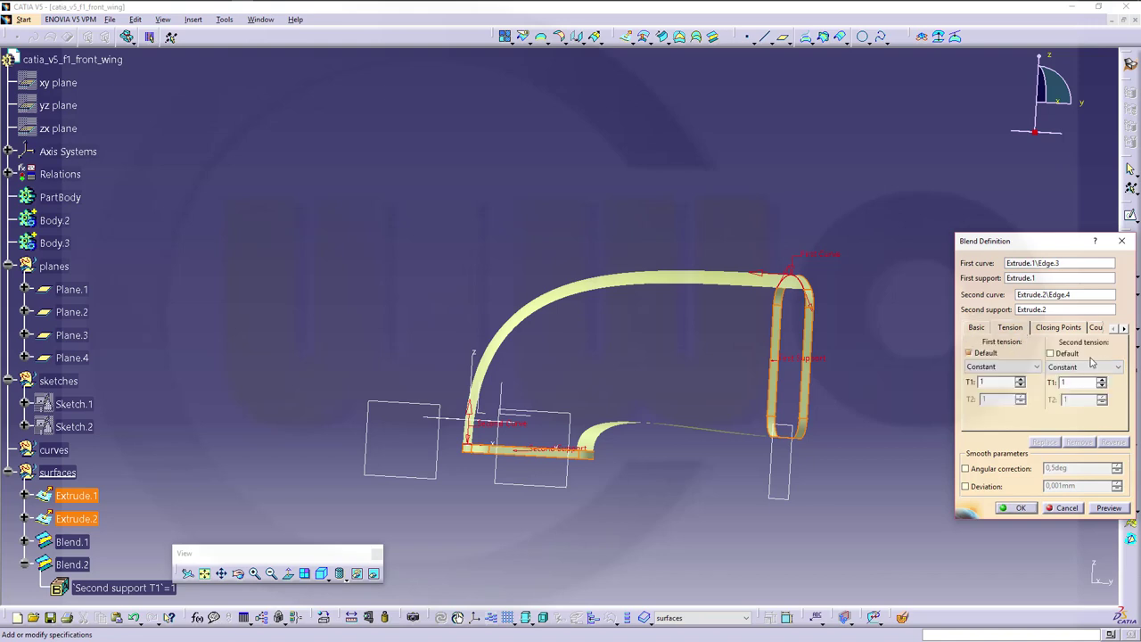
{"action": "type", "text": "0,5"}
{"action": "key", "text": "Return"}
{"action": "middle_click_drag", "start_coordinate": [552, 396], "coordinate": [677, 517]}
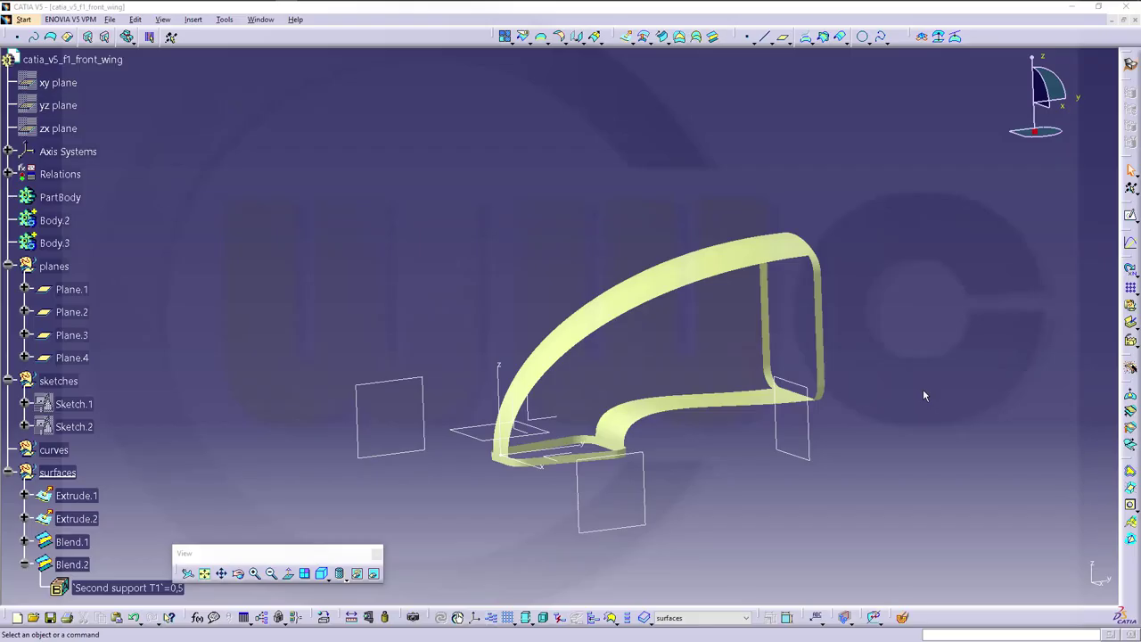
{"action": "middle_click_drag", "start_coordinate": [820, 458], "coordinate": [713, 401]}
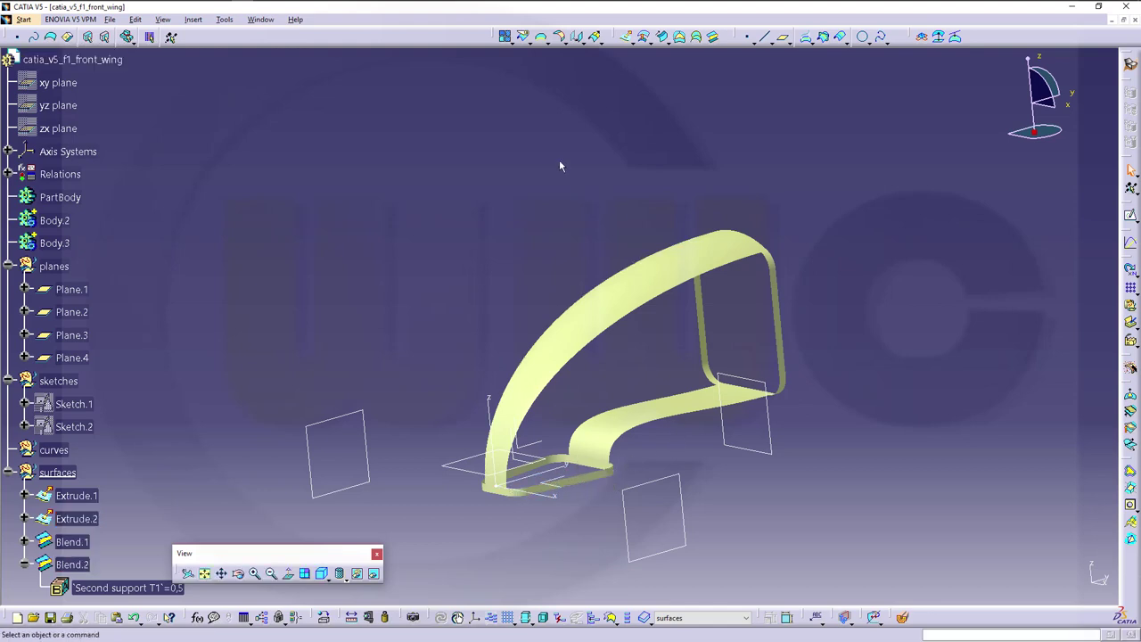
Join the three Extrude.1 edges, including the right vertical edge, into Join.1.
{"action": "left_click", "coordinate": [506, 38]}
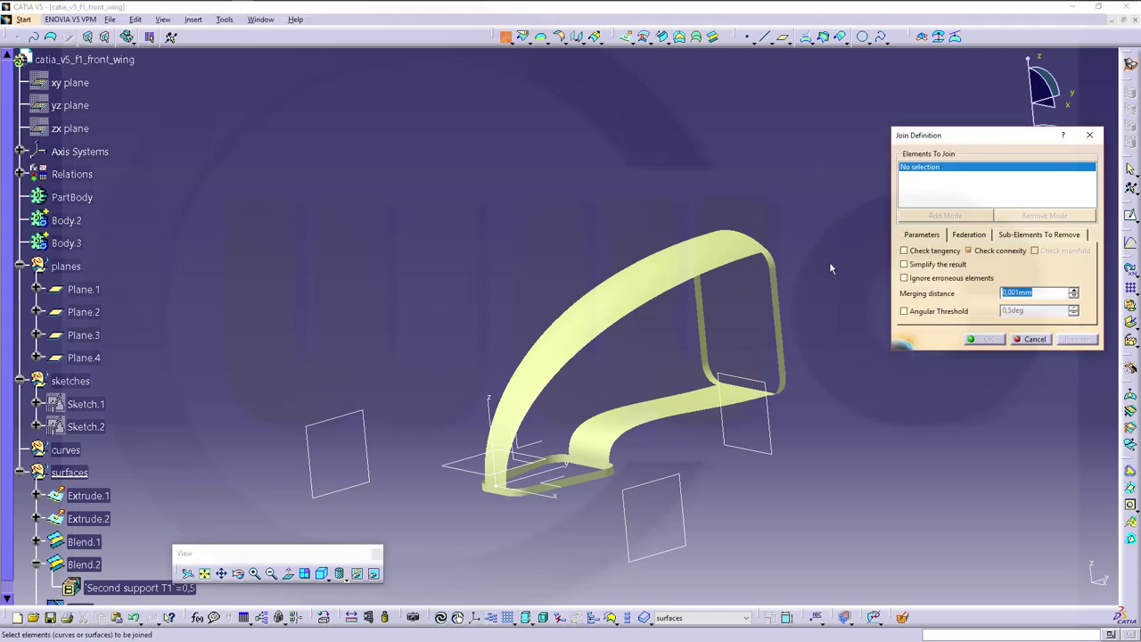
{"action": "left_click", "coordinate": [764, 266]}
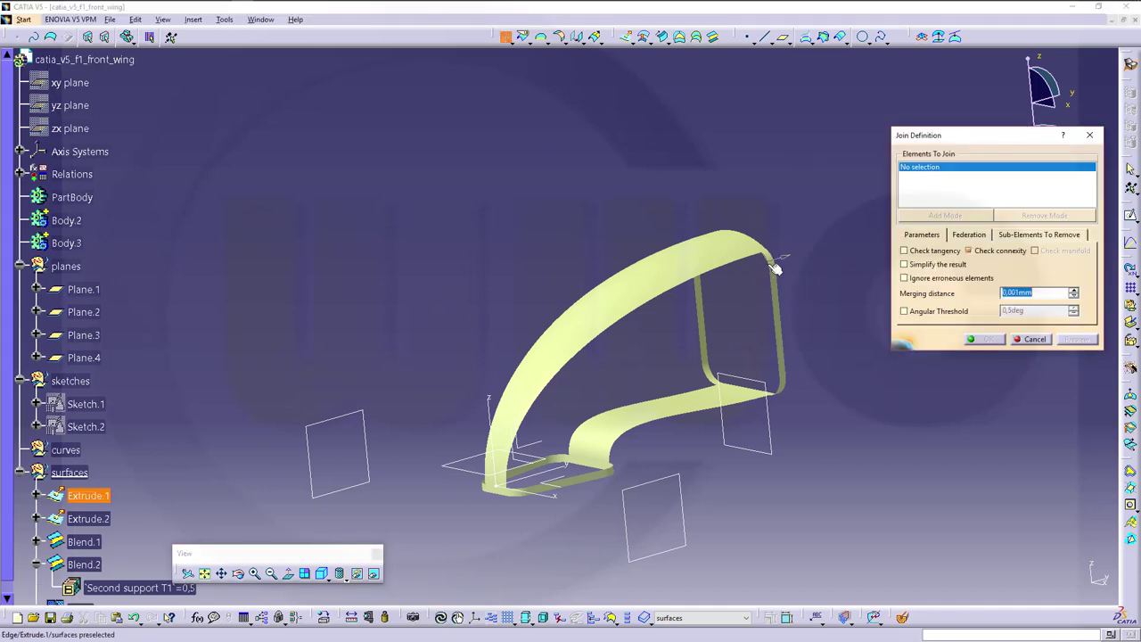
{"action": "left_click", "coordinate": [773, 314]}
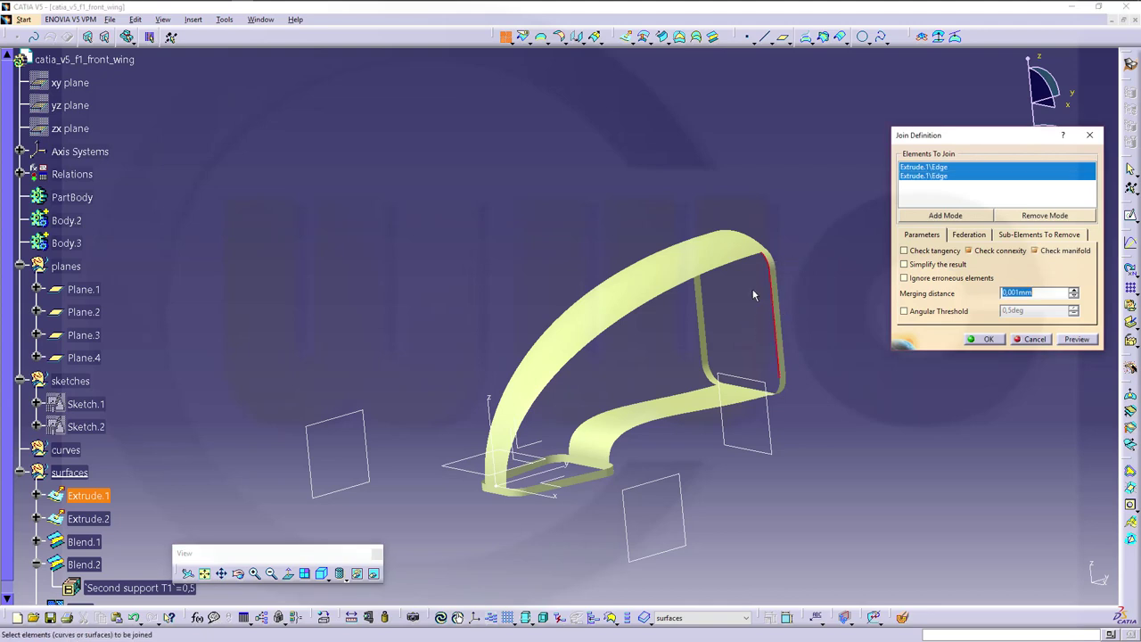
{"action": "left_click", "coordinate": [785, 395]}
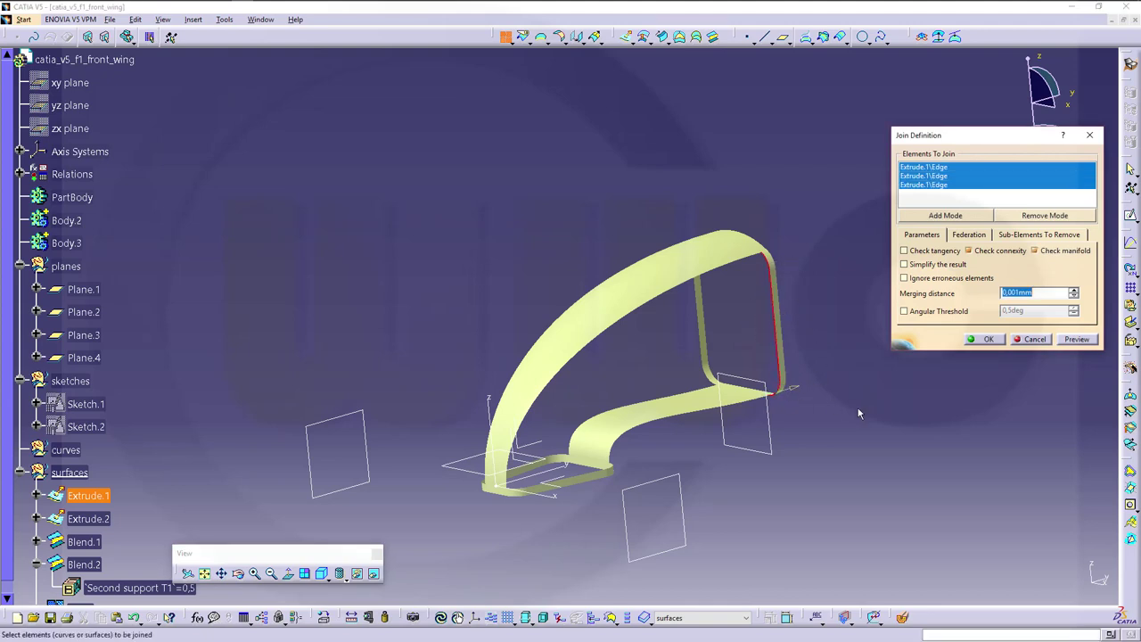
{"action": "left_click", "coordinate": [985, 342]}
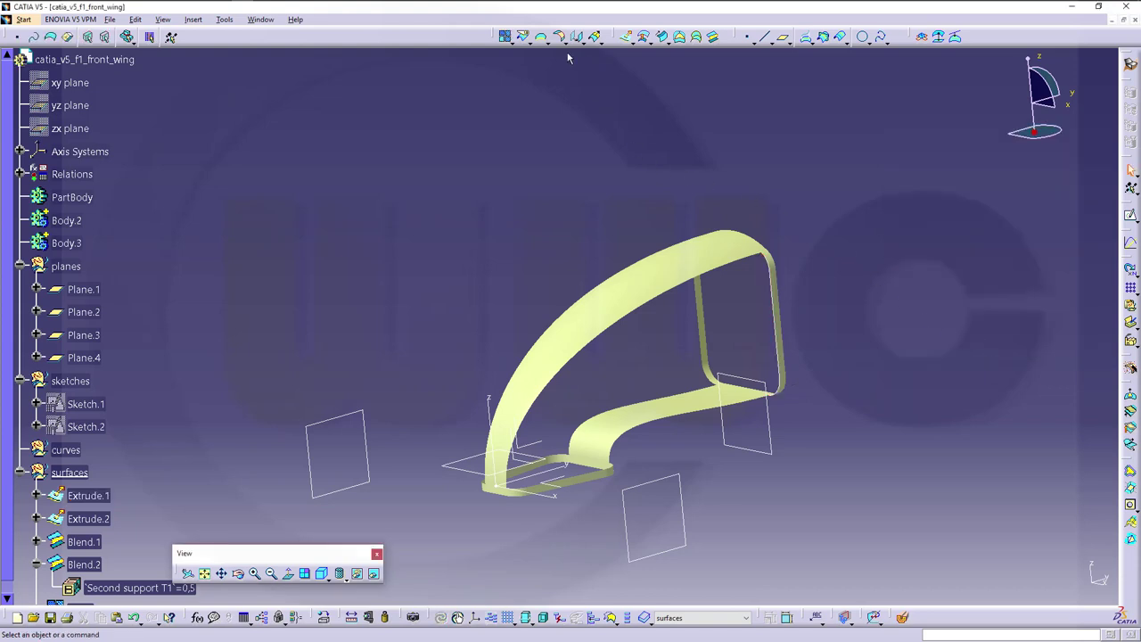
Join three Extrude.2 edges into Join.2, zooming in to reach the last edge.
{"action": "left_click", "coordinate": [504, 37]}
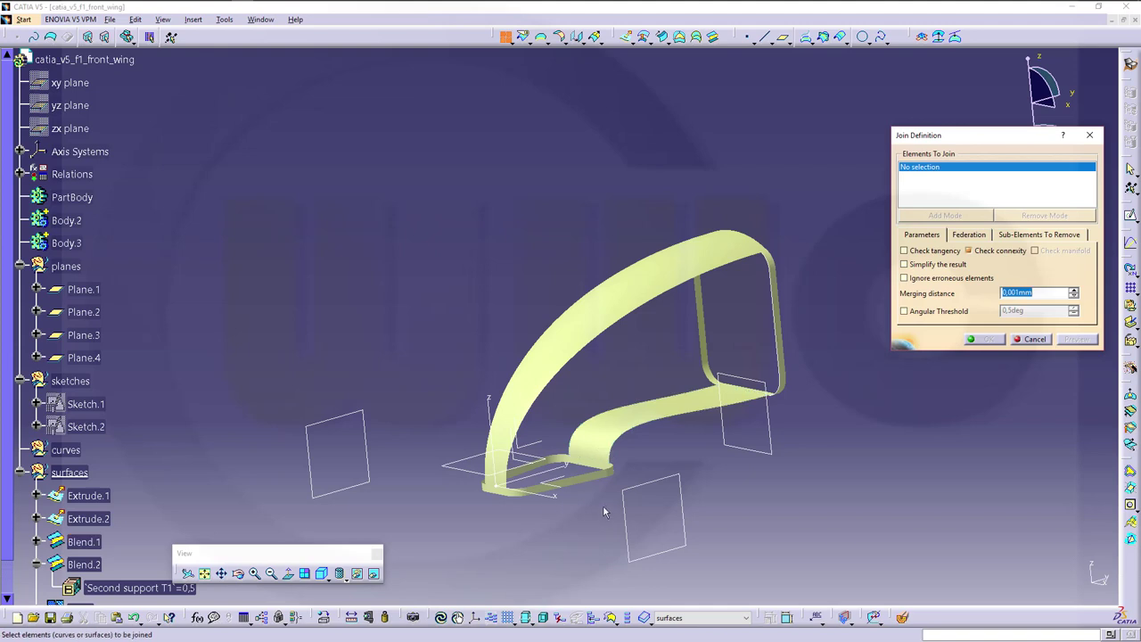
{"action": "left_click", "coordinate": [614, 468]}
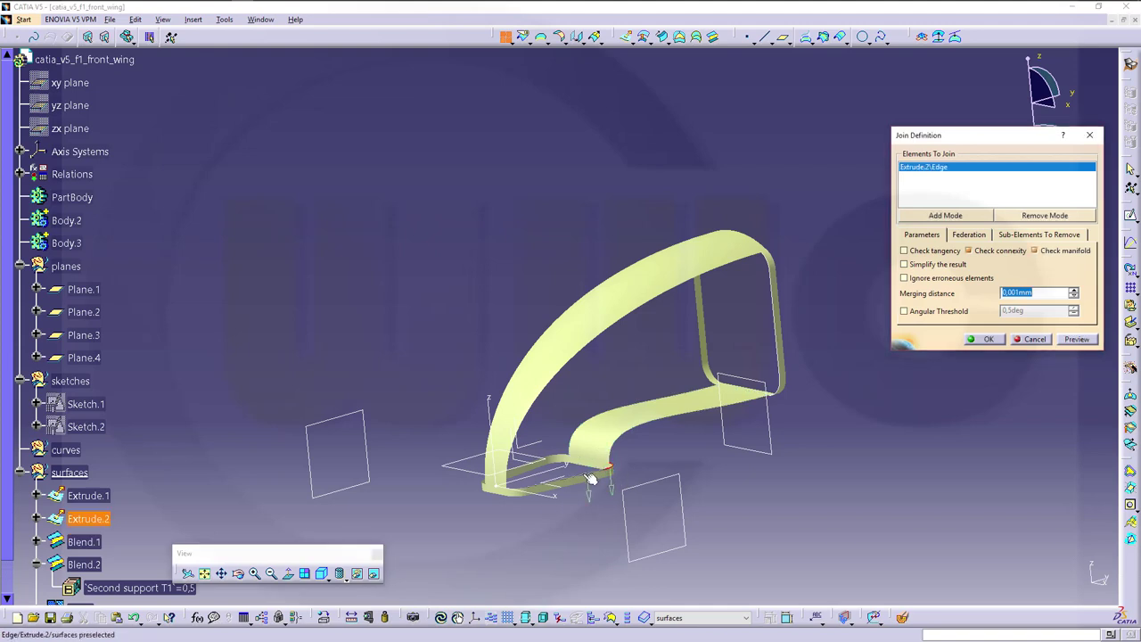
{"action": "left_click", "coordinate": [591, 479]}
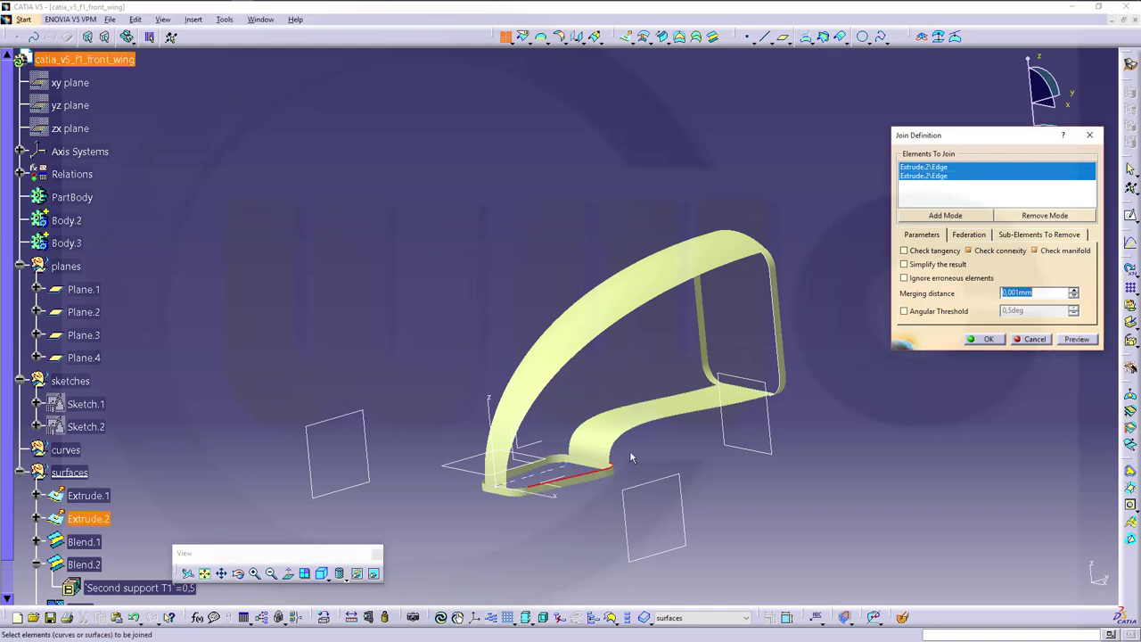
{"action": "middle_click_drag", "start_coordinate": [535, 516], "coordinate": [523, 502]}
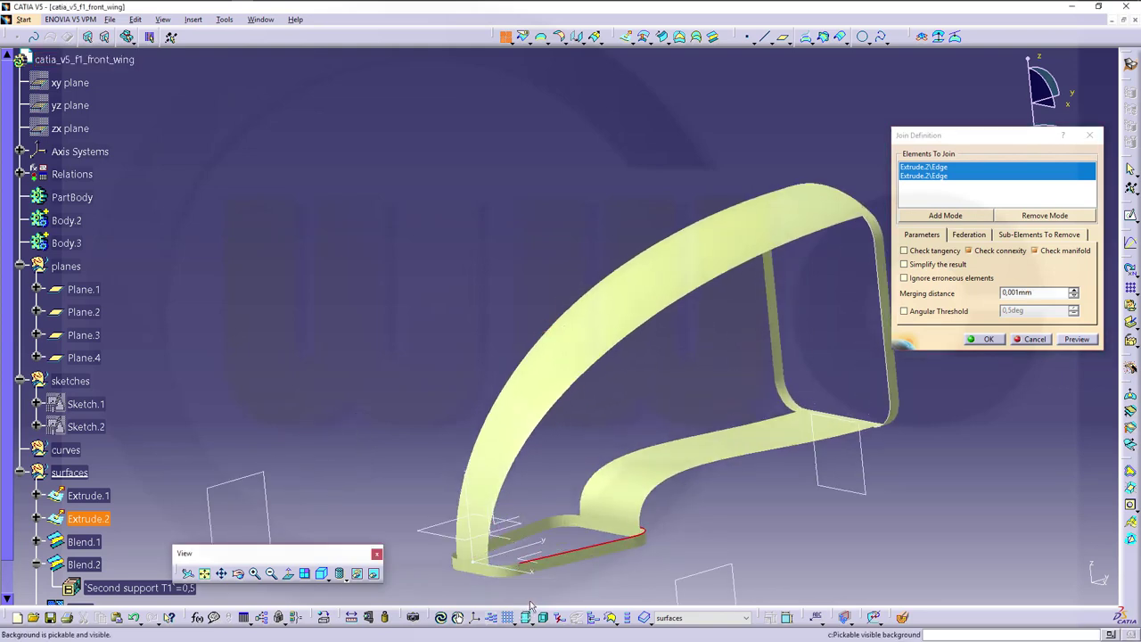
{"action": "middle_click_drag", "start_coordinate": [552, 587], "coordinate": [547, 486]}
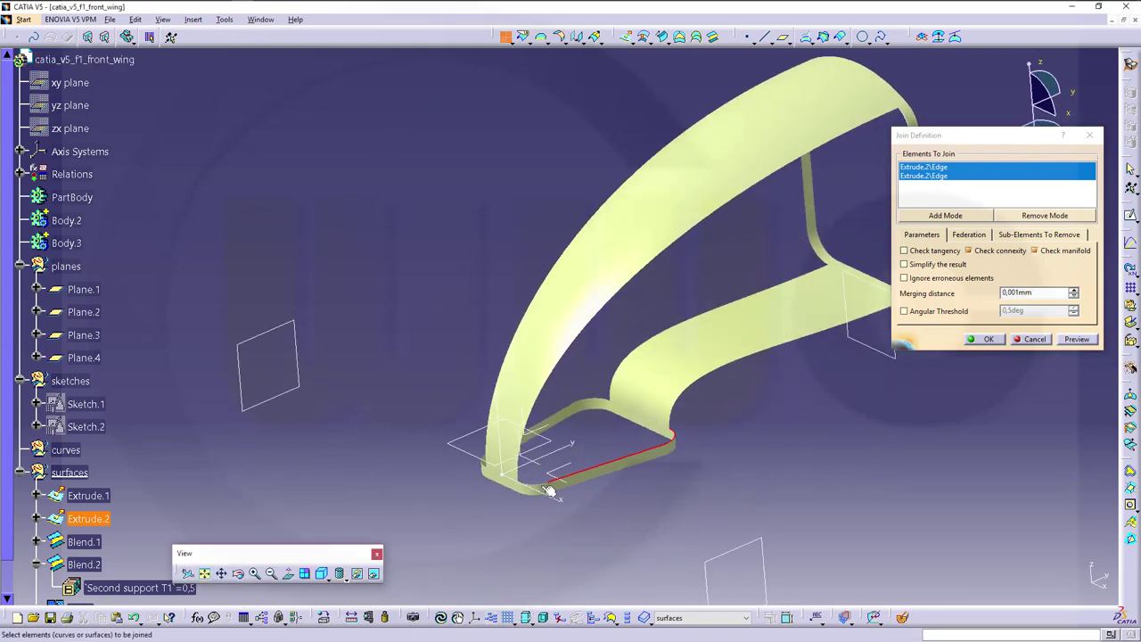
{"action": "left_click", "coordinate": [547, 486]}
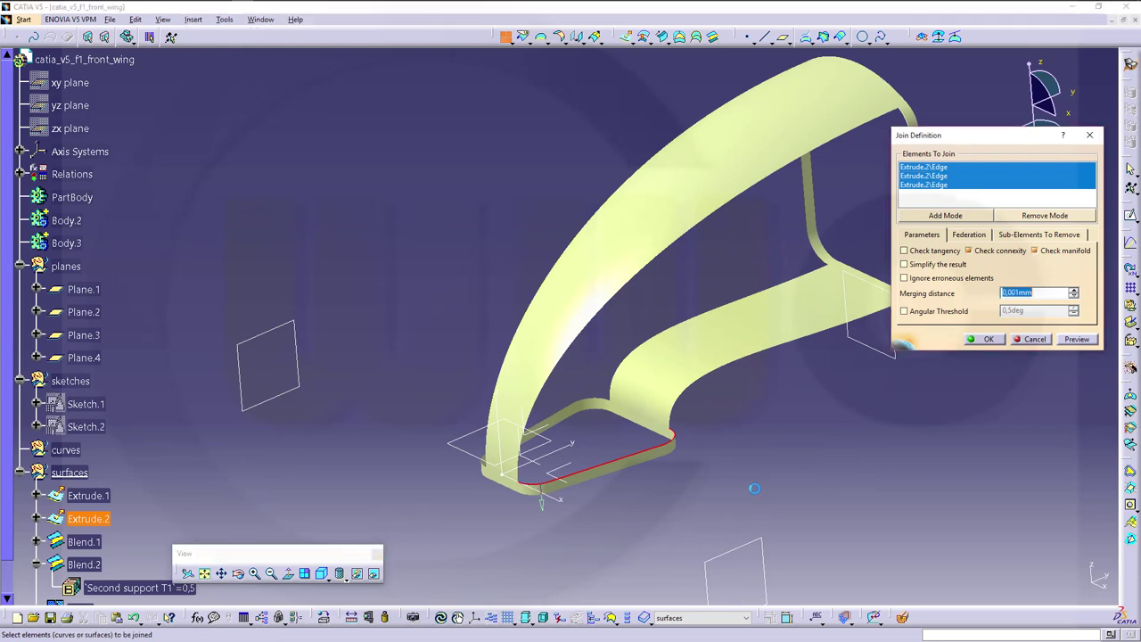
{"action": "left_click", "coordinate": [986, 340]}
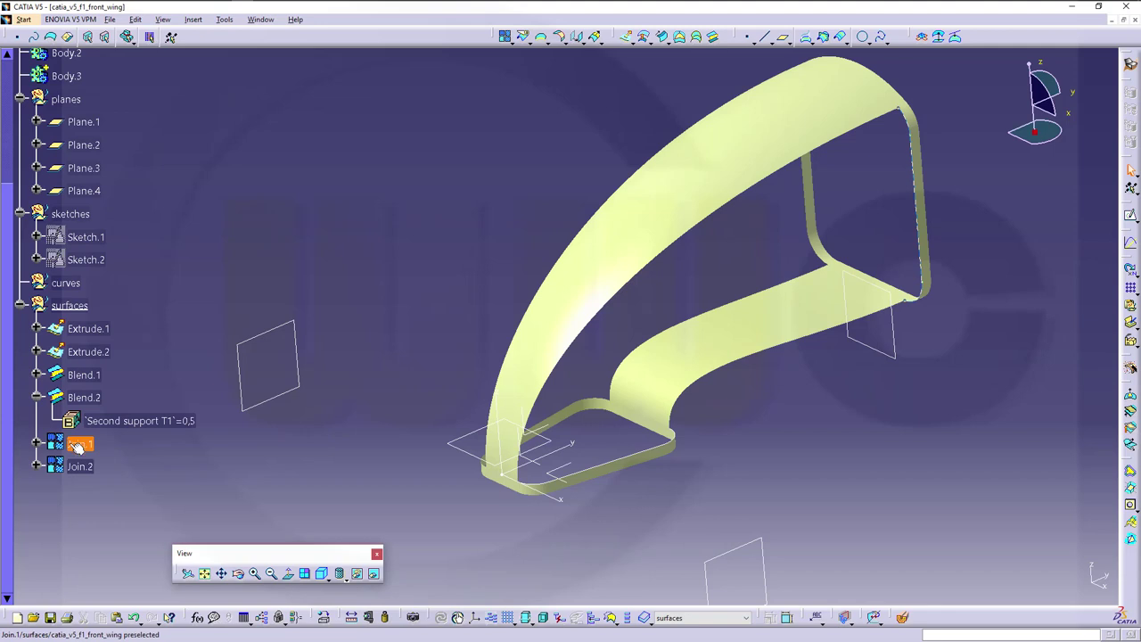
Use Change Geometrical Set to move Join.1 and Join.2 into the 'curves' set.
{"action": "left_click", "coordinate": [79, 443]}
{"action": "left_click", "coordinate": [80, 466], "text": "ctrl"}
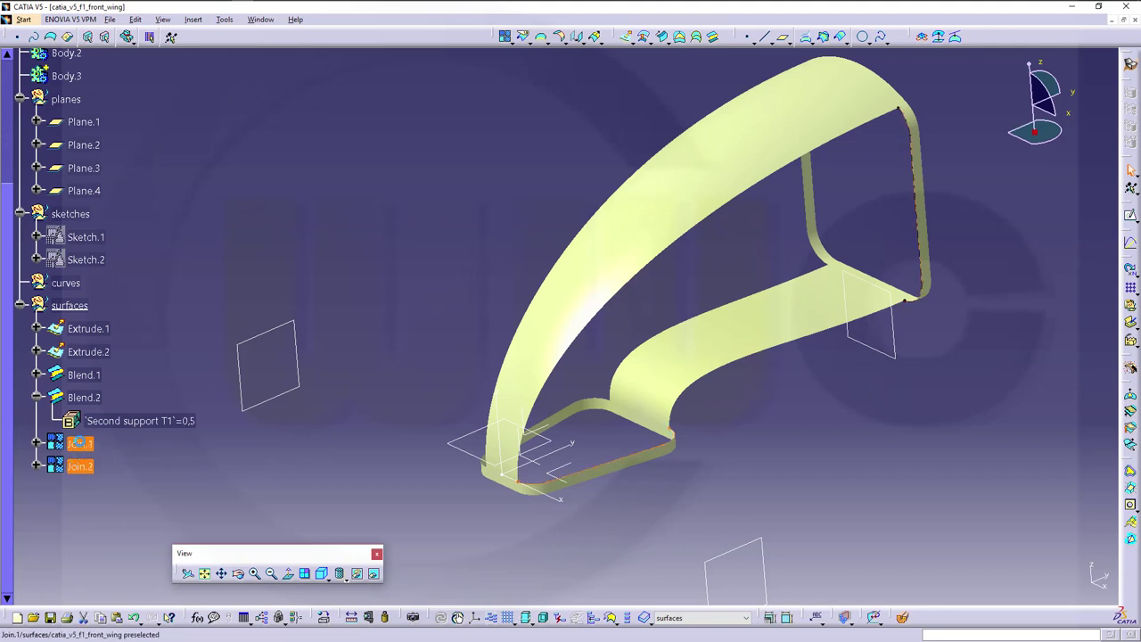
{"action": "right_click", "coordinate": [79, 443]}
{"action": "mouse_move", "coordinate": [125, 432]}
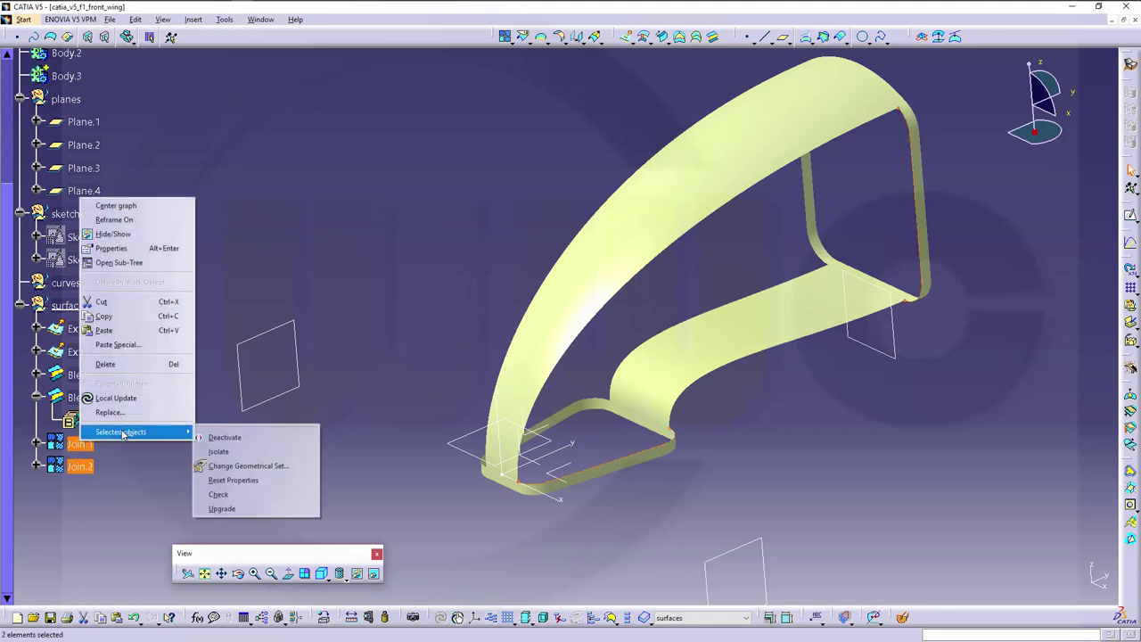
{"action": "left_click", "coordinate": [256, 466]}
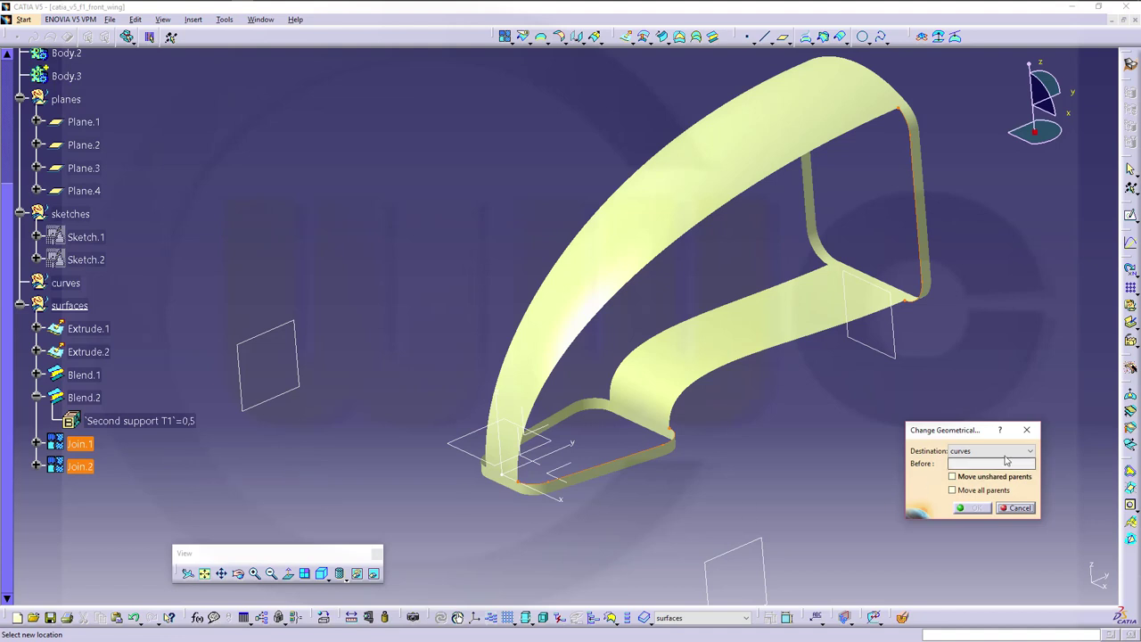
{"action": "left_click", "coordinate": [1028, 450]}
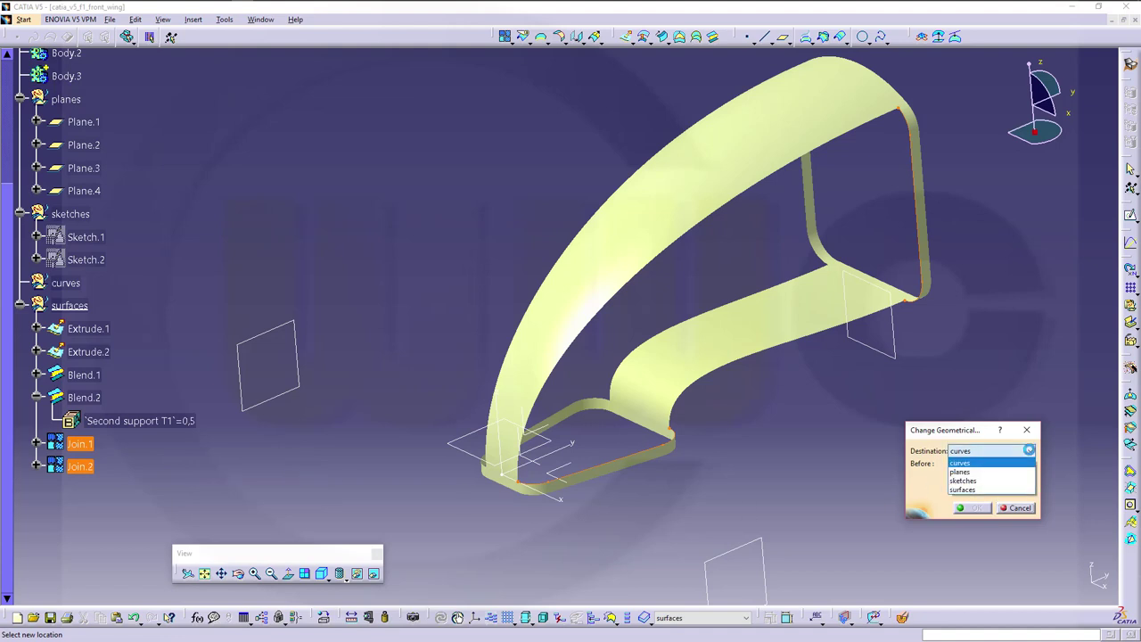
{"action": "left_click", "coordinate": [978, 463]}
{"action": "left_click", "coordinate": [964, 507]}
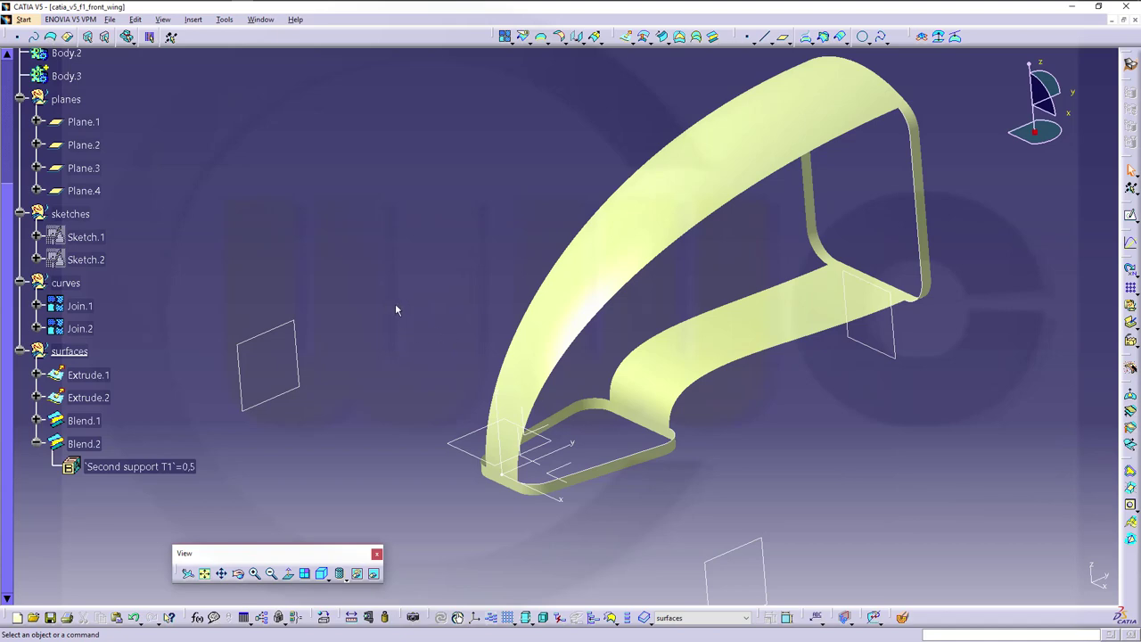
{"action": "middle_click_drag", "start_coordinate": [508, 464], "coordinate": [611, 273]}
Make 'curves' the current work set and define a join of three Extrude.1 edges.
{"action": "right_click", "coordinate": [82, 283]}
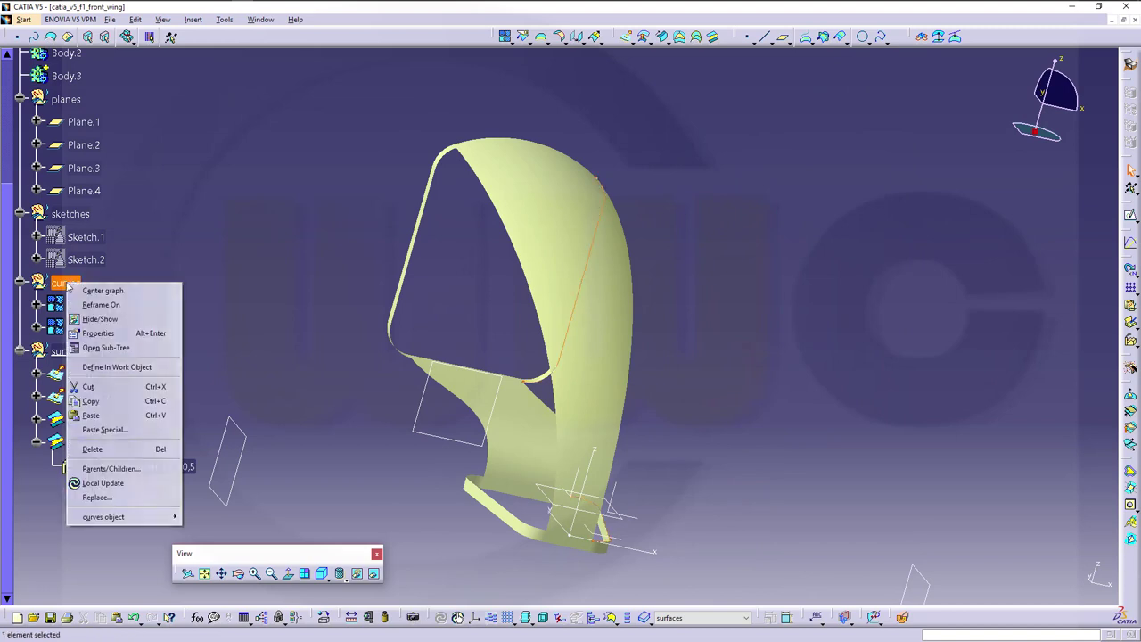
{"action": "left_click", "coordinate": [118, 367]}
{"action": "middle_click_drag", "start_coordinate": [304, 400], "coordinate": [370, 401]}
{"action": "left_click", "coordinate": [505, 38]}
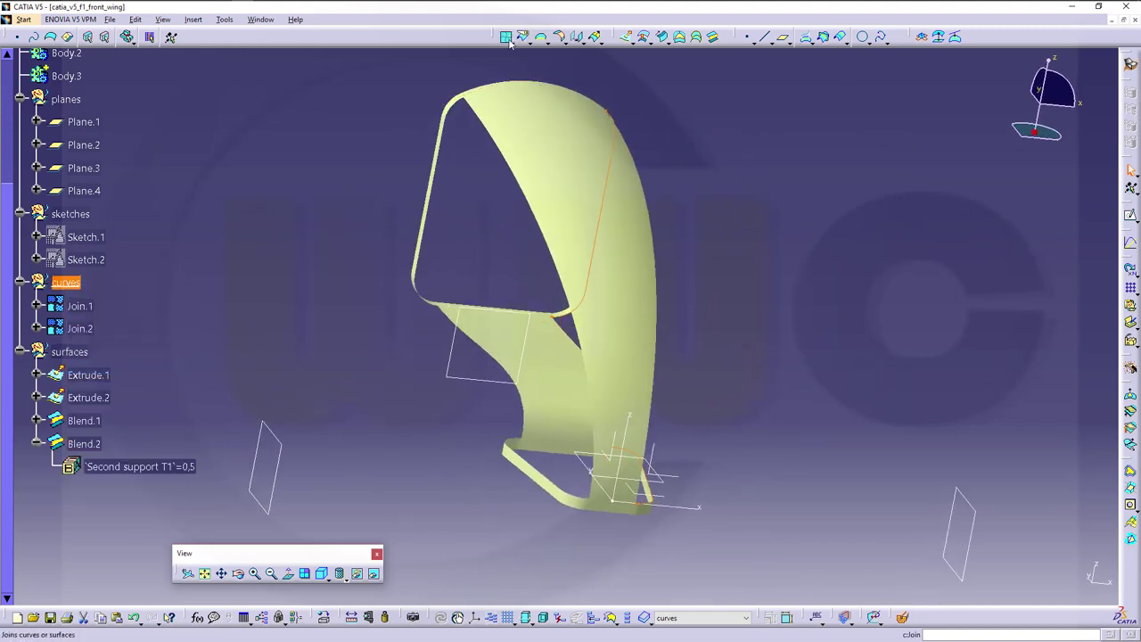
{"action": "left_click", "coordinate": [455, 111]}
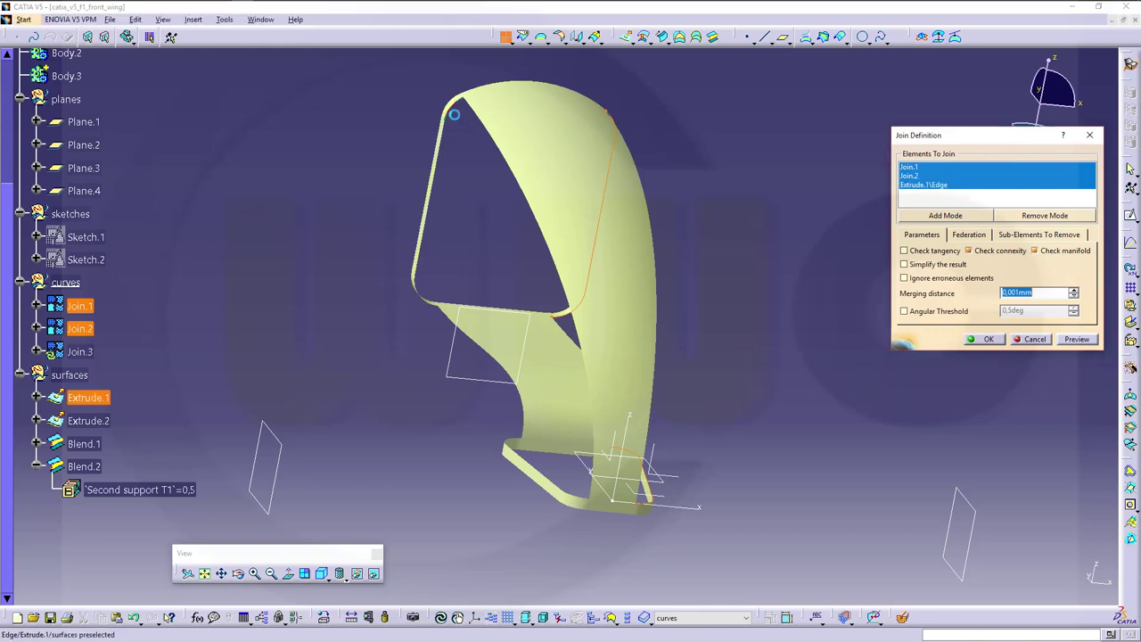
{"action": "left_click", "coordinate": [437, 161]}
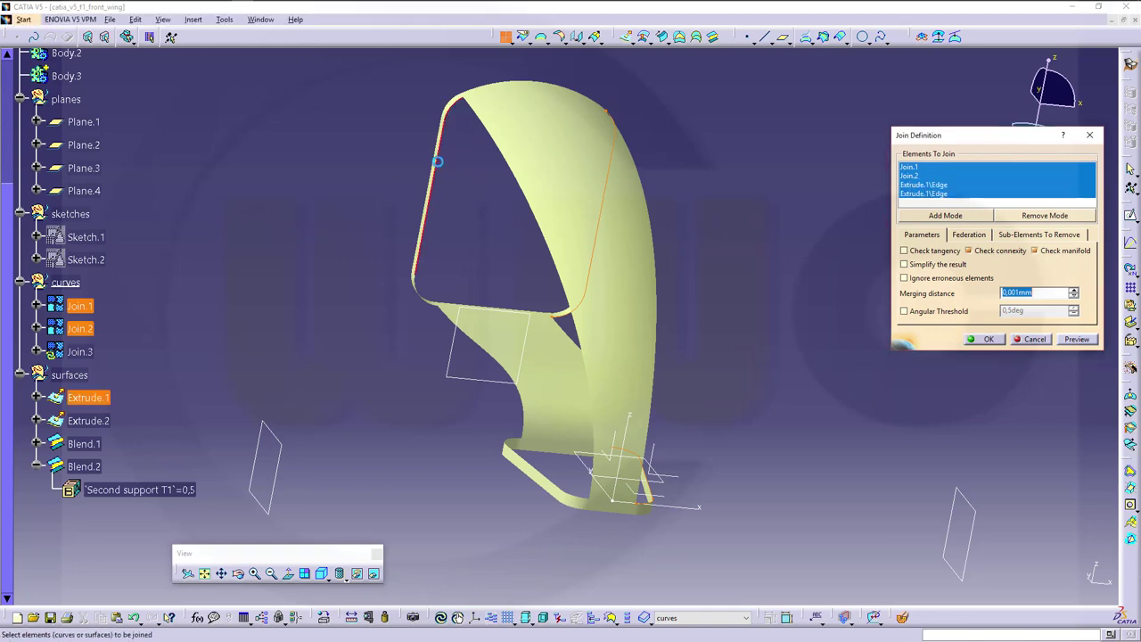
{"action": "left_click", "coordinate": [421, 287]}
{"action": "left_click", "coordinate": [981, 340]}
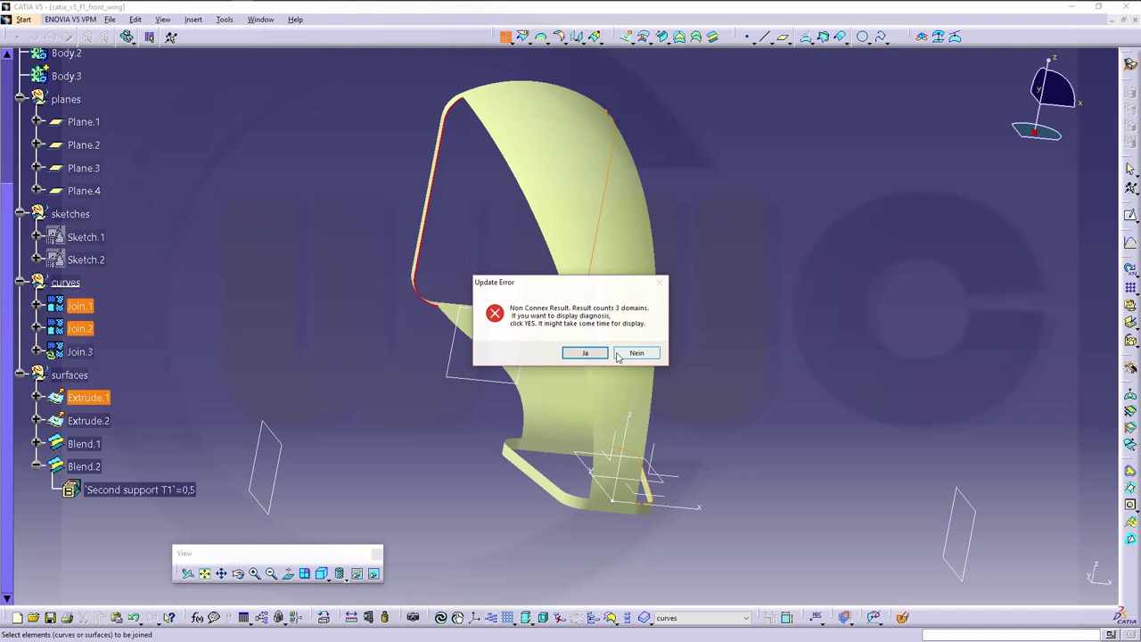
Decline the error, remove Join.1 and Join.2 from the elements, and create Join.3.
{"action": "left_click", "coordinate": [635, 354]}
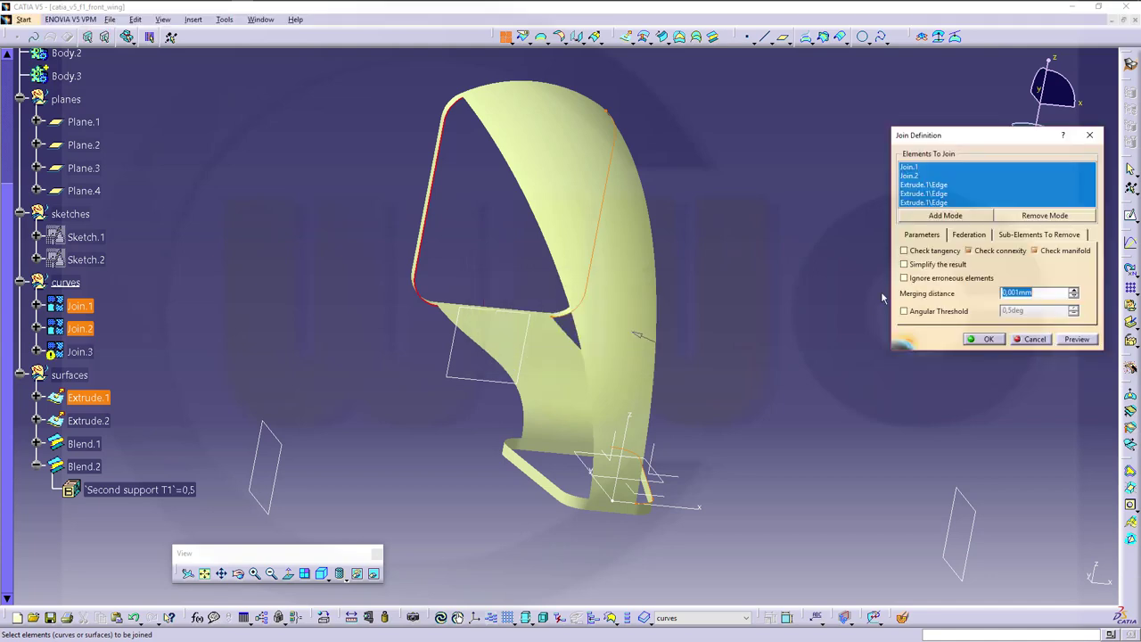
{"action": "left_click", "coordinate": [909, 176]}
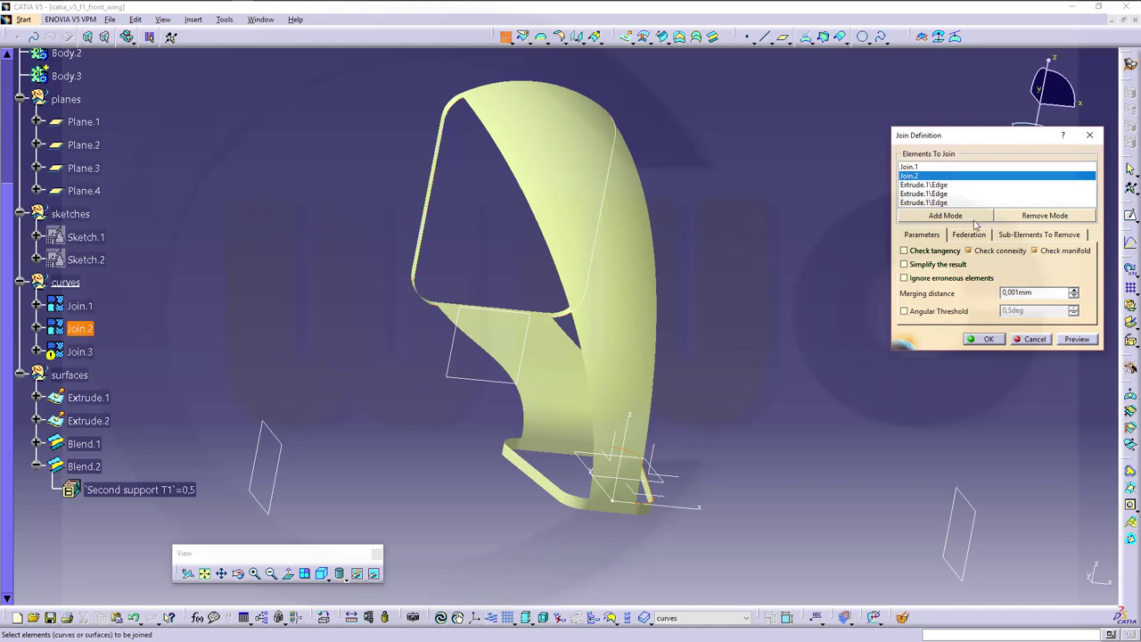
{"action": "left_click", "coordinate": [1027, 220]}
{"action": "left_click", "coordinate": [909, 168]}
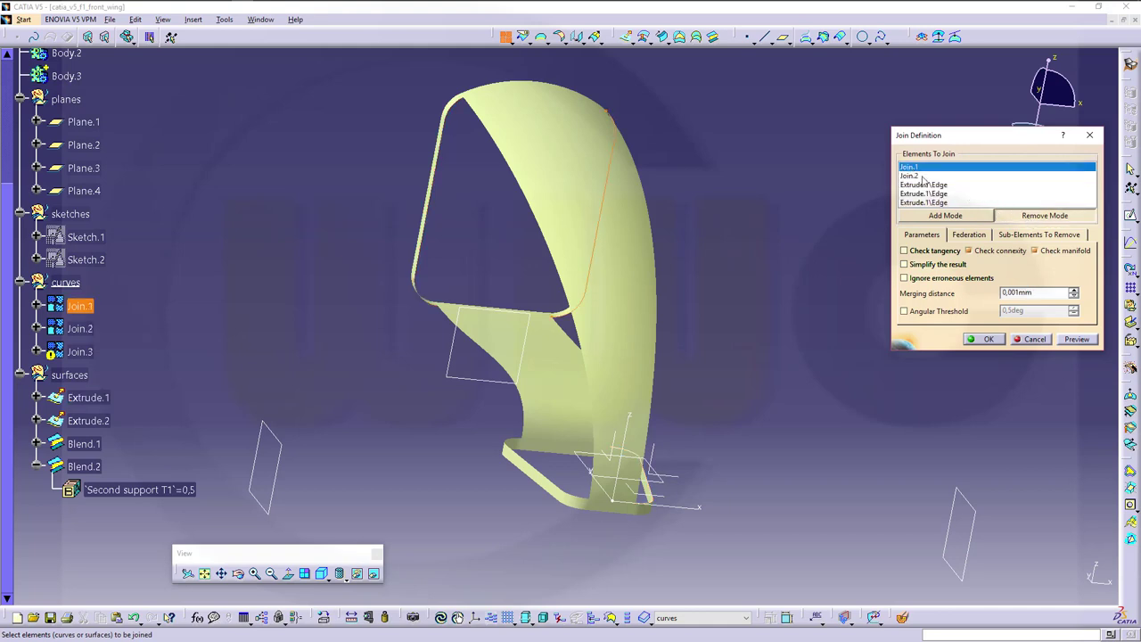
{"action": "left_click", "coordinate": [597, 147]}
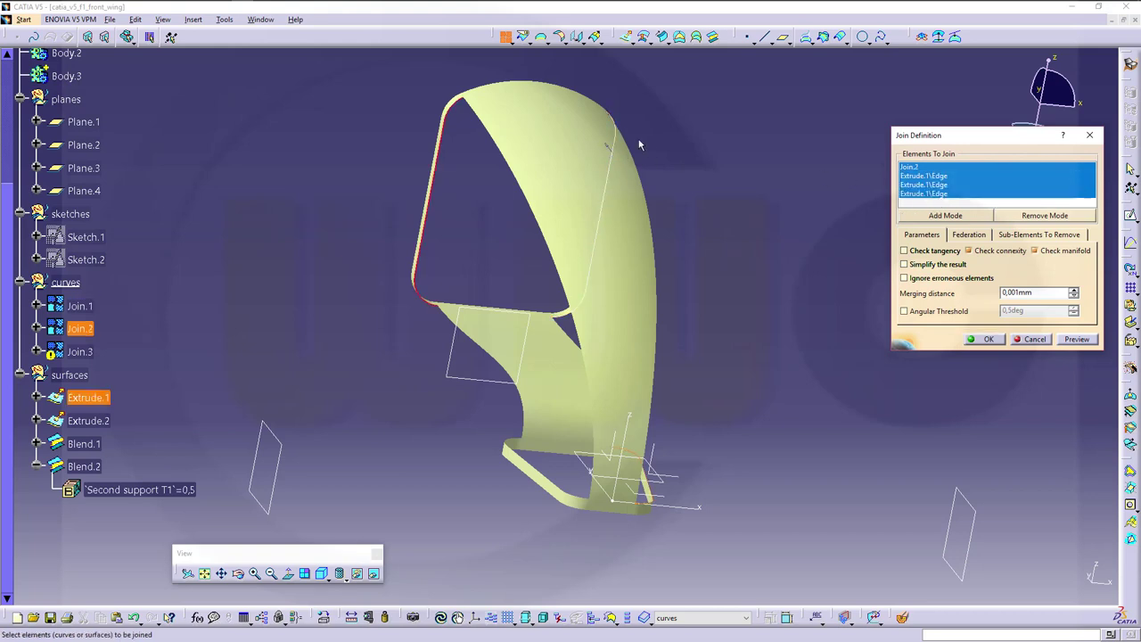
{"action": "left_click", "coordinate": [912, 169]}
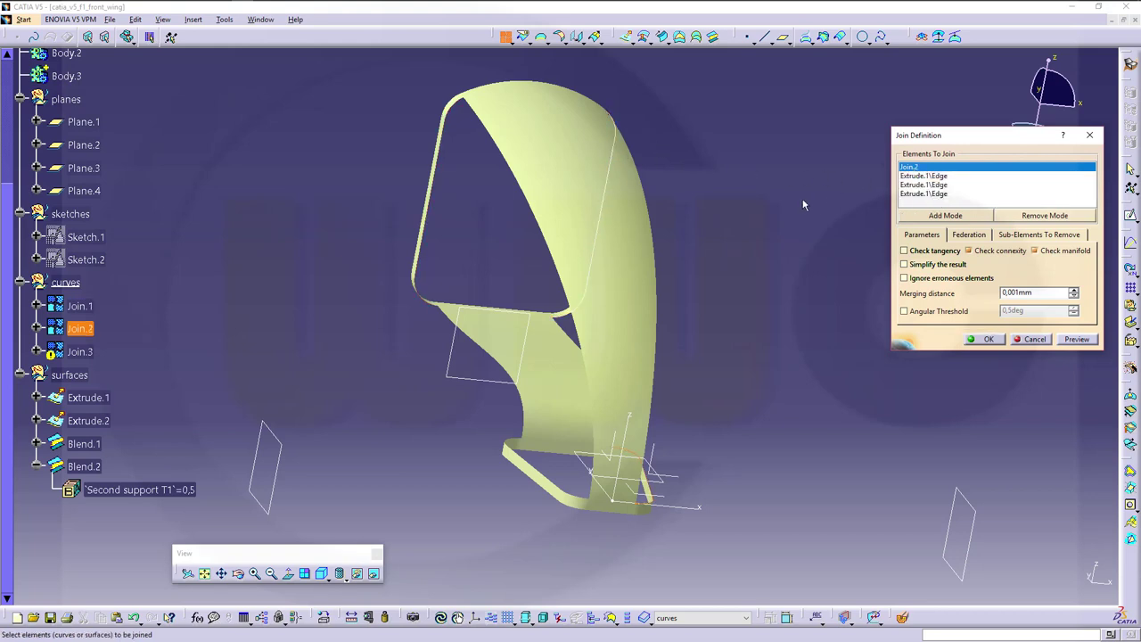
{"action": "left_click", "coordinate": [645, 457]}
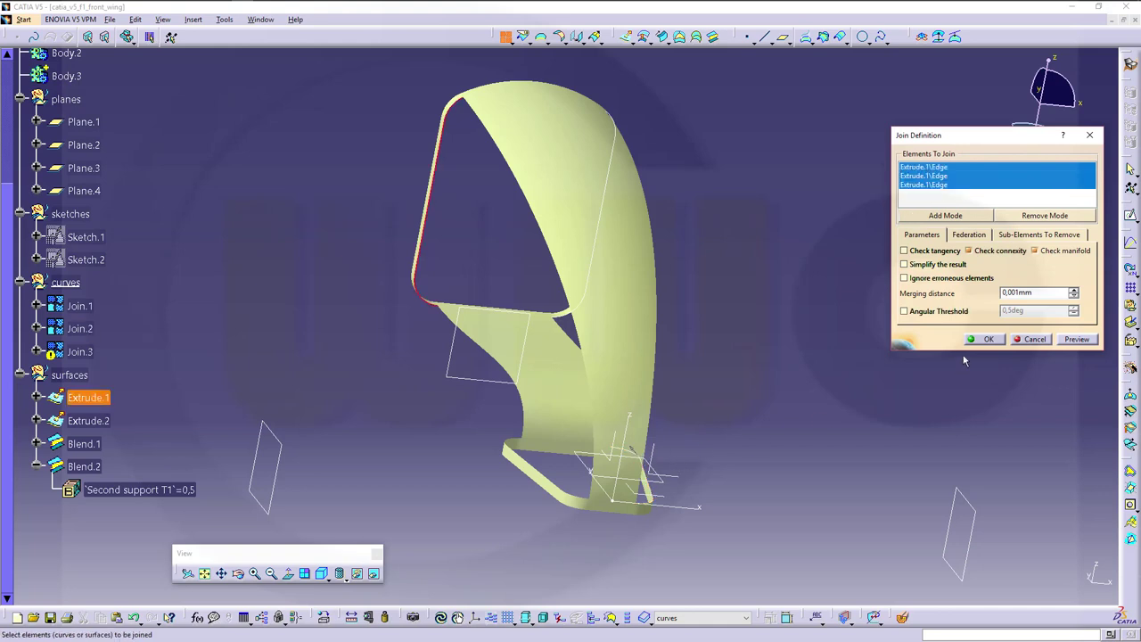
{"action": "left_click", "coordinate": [987, 340]}
{"action": "middle_click_drag", "start_coordinate": [624, 328], "coordinate": [486, 385]}
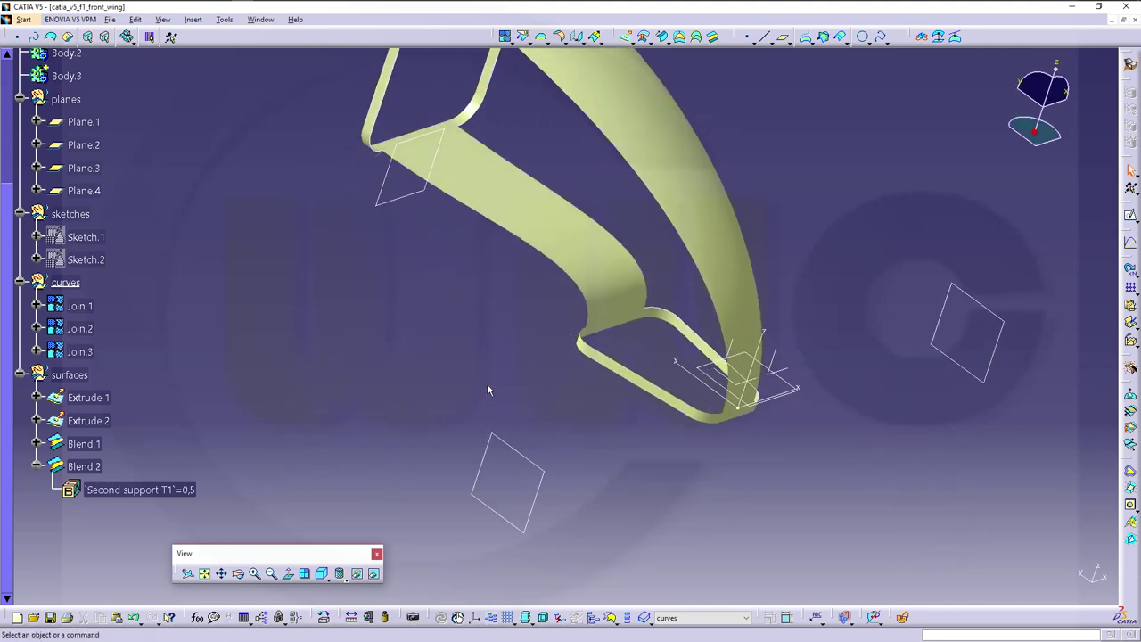
Join two Extrude.2 edges and the short corner edge into Join.4, then orbit to the open end.
{"action": "left_click", "coordinate": [505, 37]}
{"action": "left_click", "coordinate": [586, 342]}
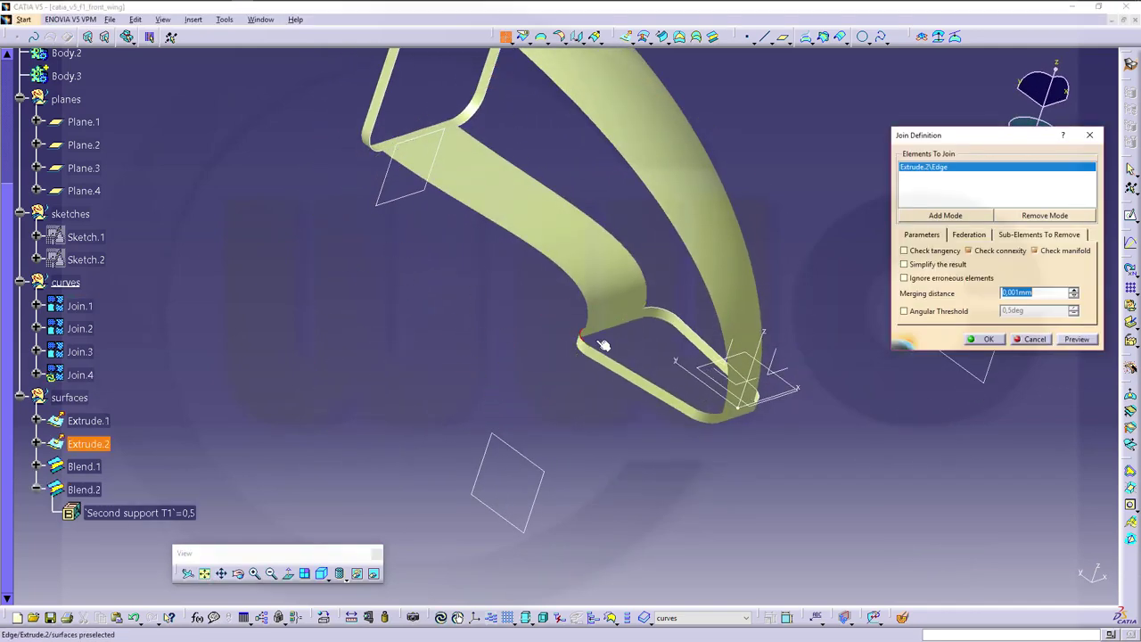
{"action": "left_click", "coordinate": [642, 382]}
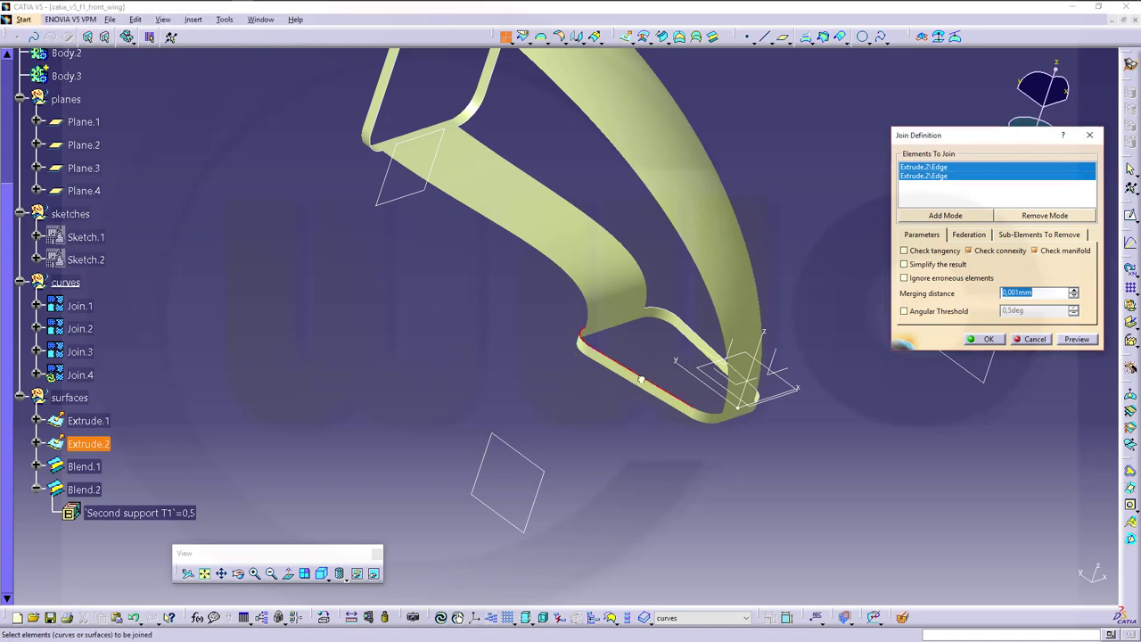
{"action": "left_click", "coordinate": [708, 417]}
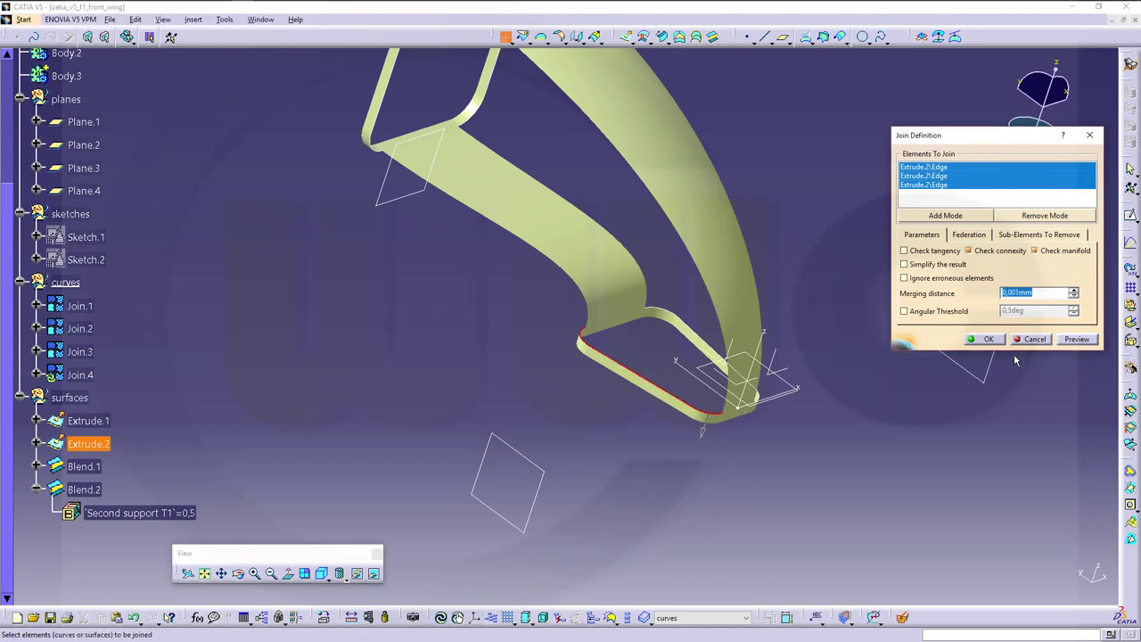
{"action": "left_click", "coordinate": [988, 339]}
{"action": "middle_click_drag", "start_coordinate": [829, 463], "coordinate": [632, 337]}
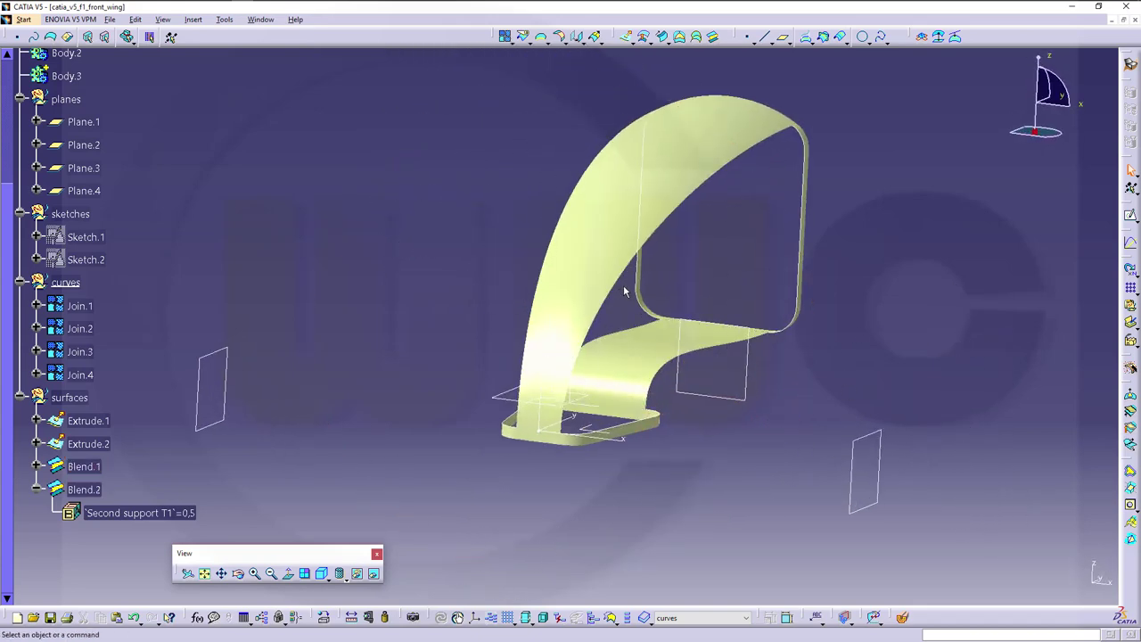
{"action": "middle_click_drag", "start_coordinate": [624, 292], "coordinate": [575, 341]}
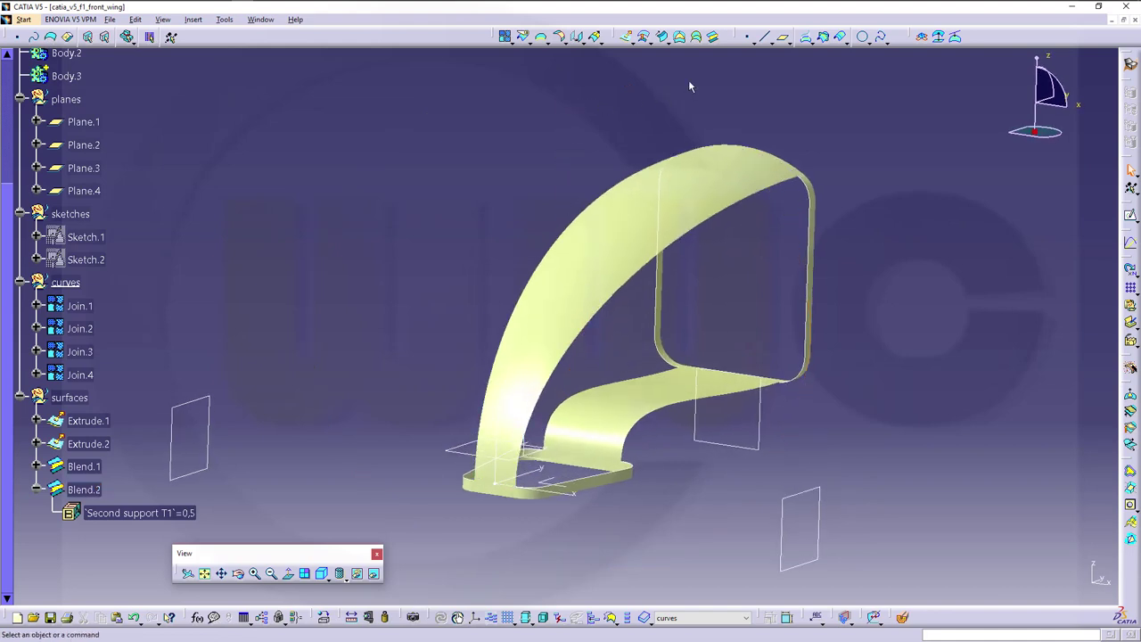
After a false start, set sections Join.2 and Join.1 with Extrude.2 and Extrude.1 tangent supports.
{"action": "left_click", "coordinate": [696, 36]}
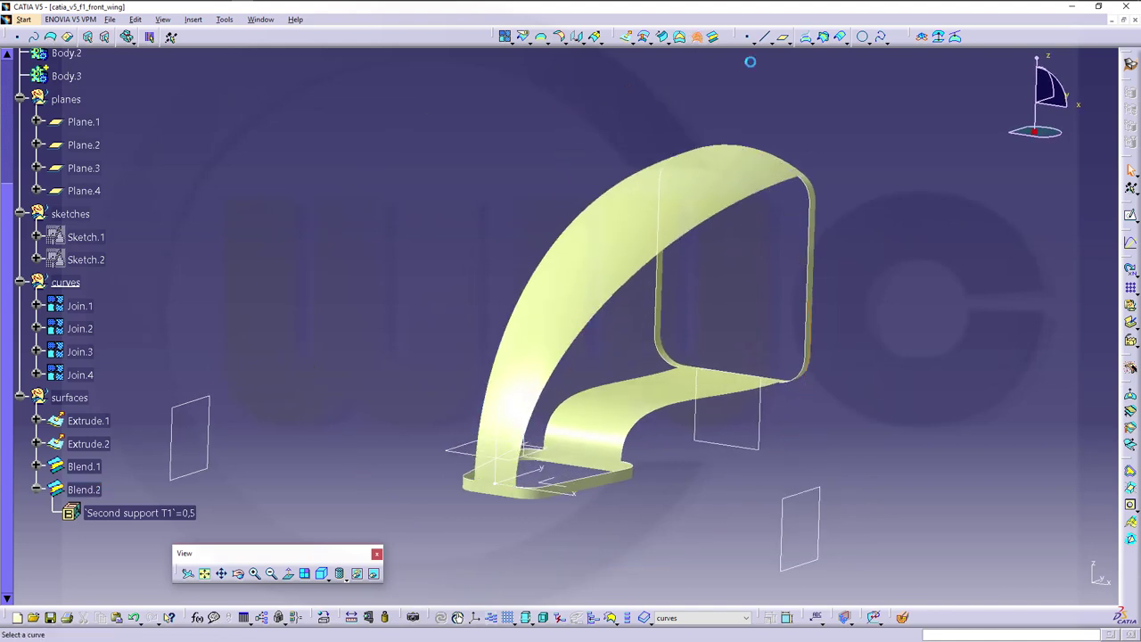
{"action": "left_click", "coordinate": [812, 230]}
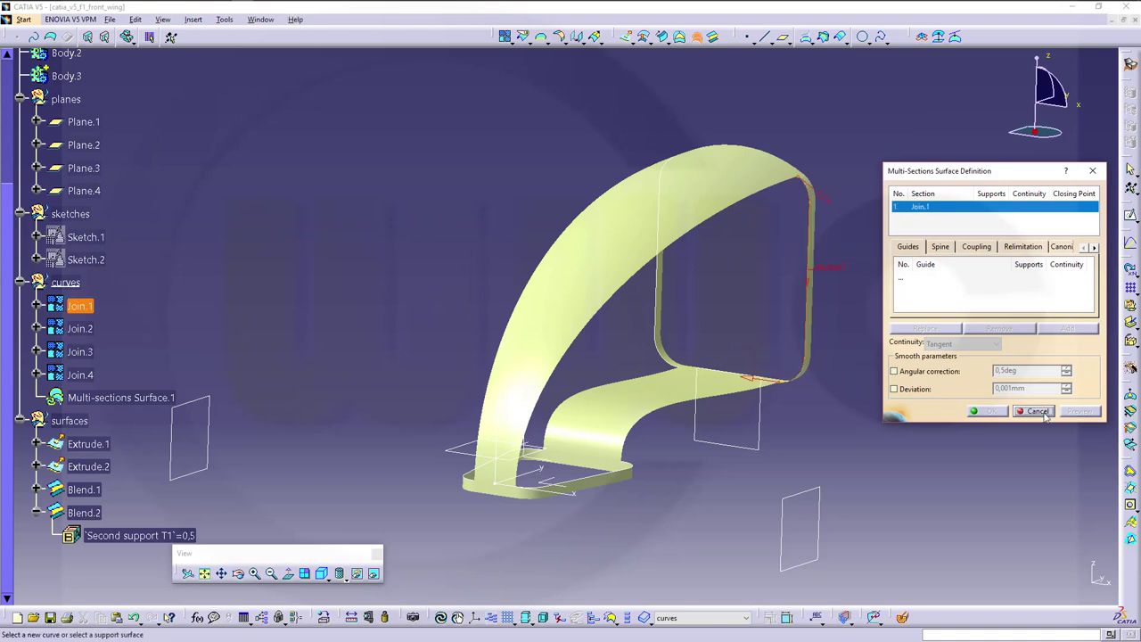
{"action": "left_click", "coordinate": [1036, 410]}
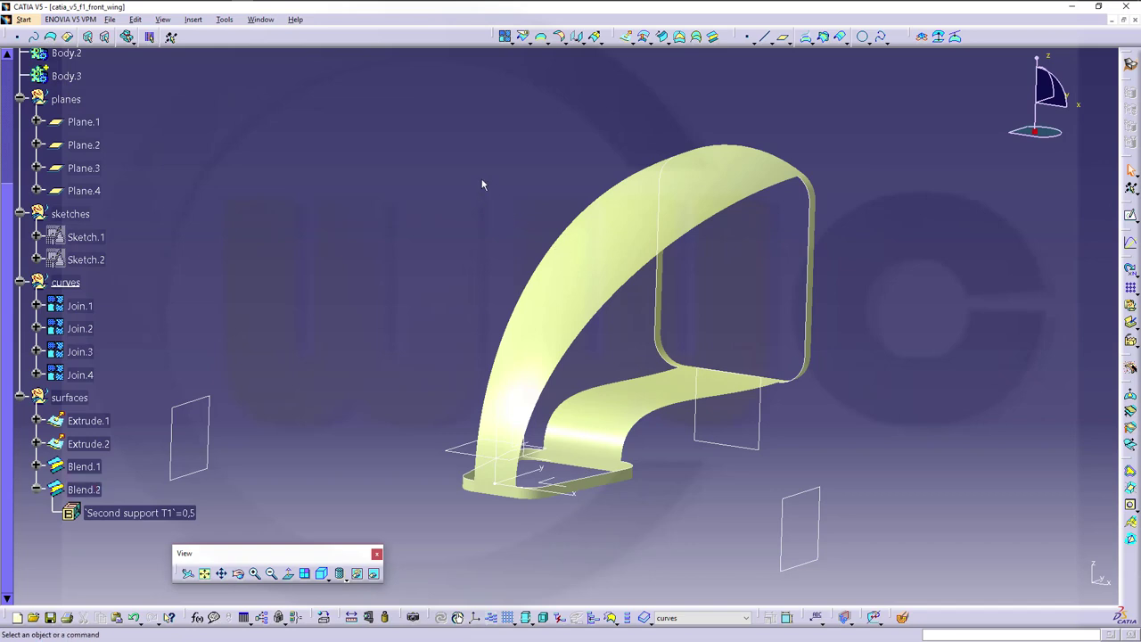
{"action": "left_click", "coordinate": [696, 37]}
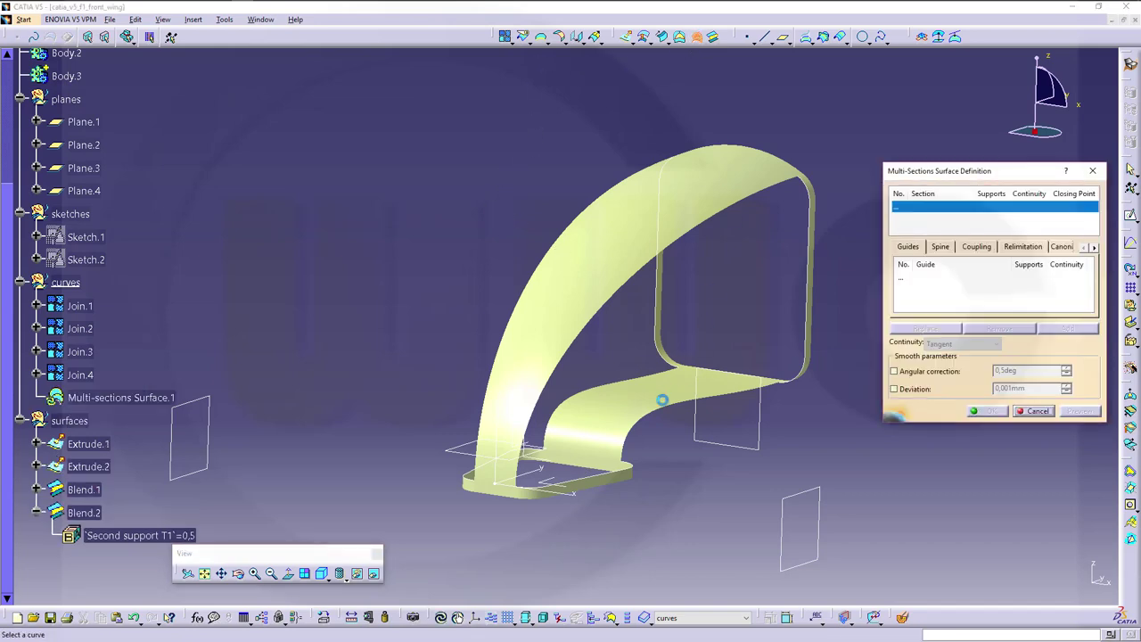
{"action": "left_click", "coordinate": [596, 479]}
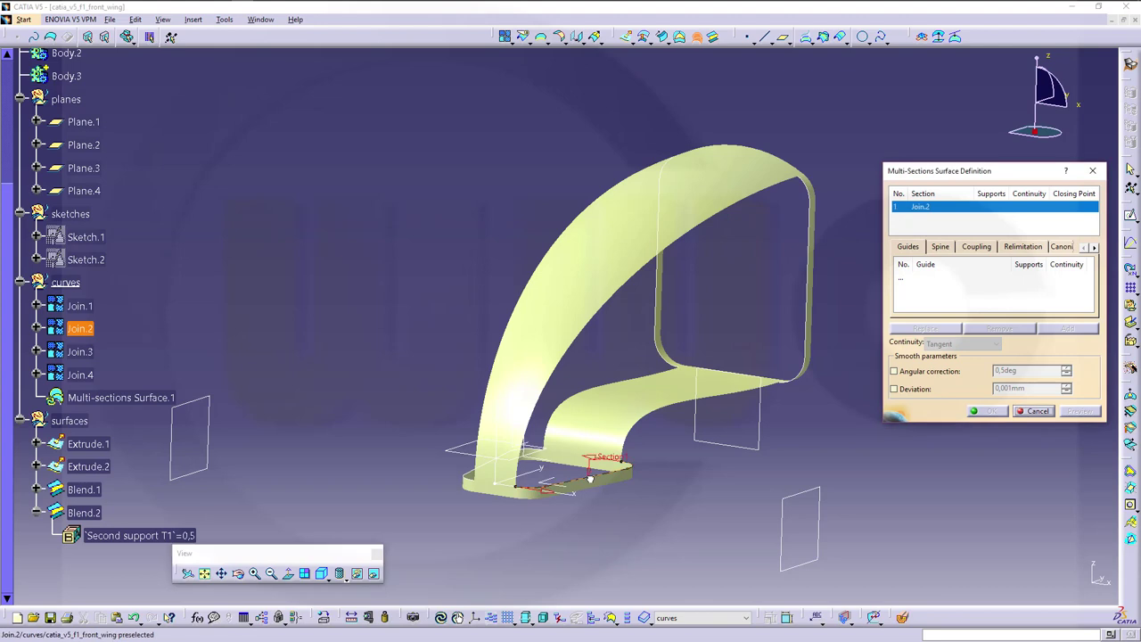
{"action": "left_click", "coordinate": [813, 309]}
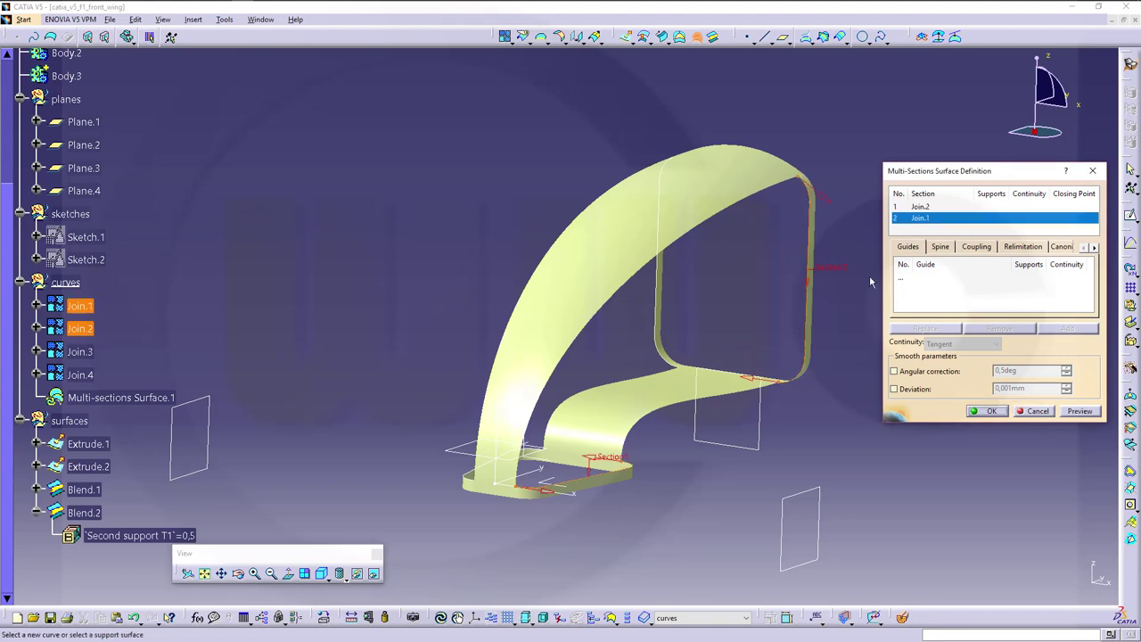
{"action": "left_click", "coordinate": [963, 207]}
{"action": "left_click", "coordinate": [604, 482]}
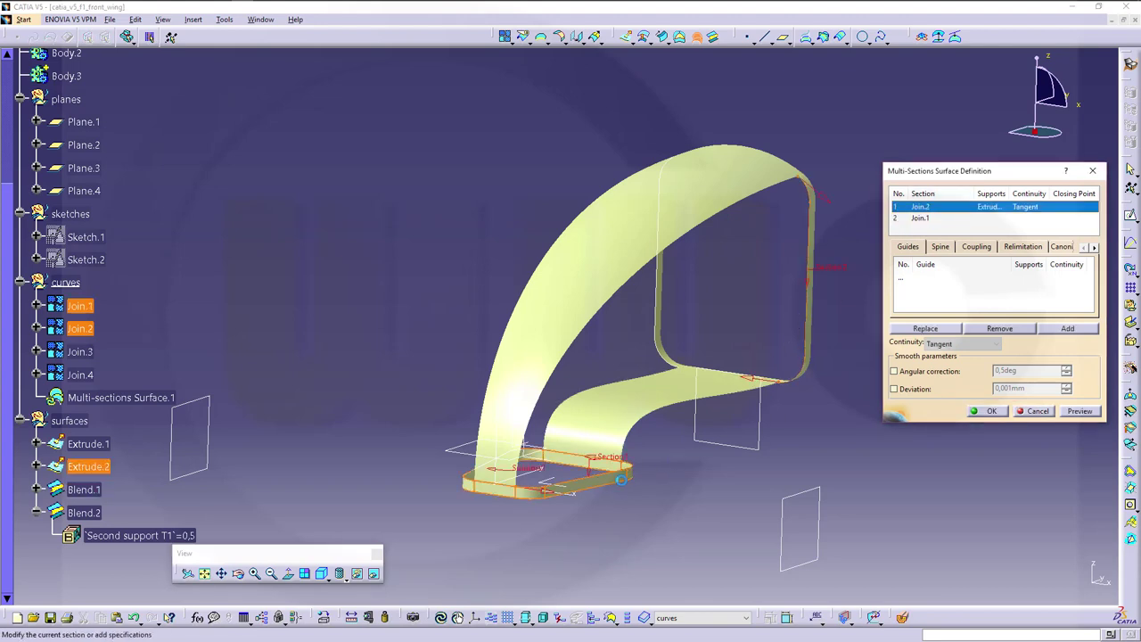
{"action": "left_click", "coordinate": [925, 219]}
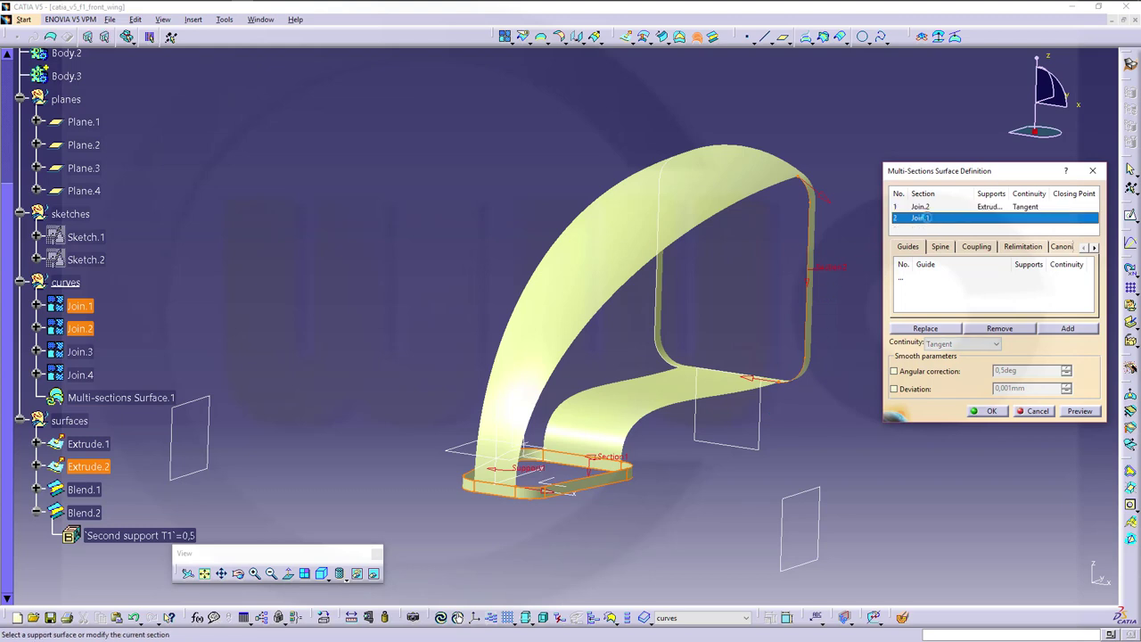
{"action": "left_click", "coordinate": [816, 252]}
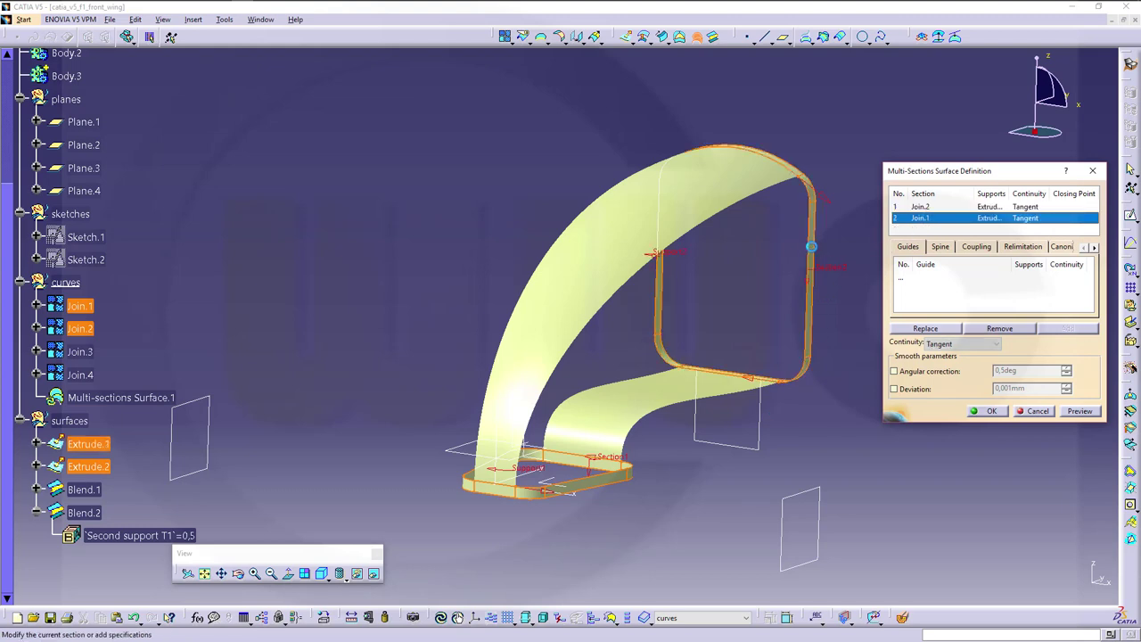
Add the Blend.2 top edge and Blend.1 lower edge as guides on their blends, and create the surface.
{"action": "left_click", "coordinate": [910, 280]}
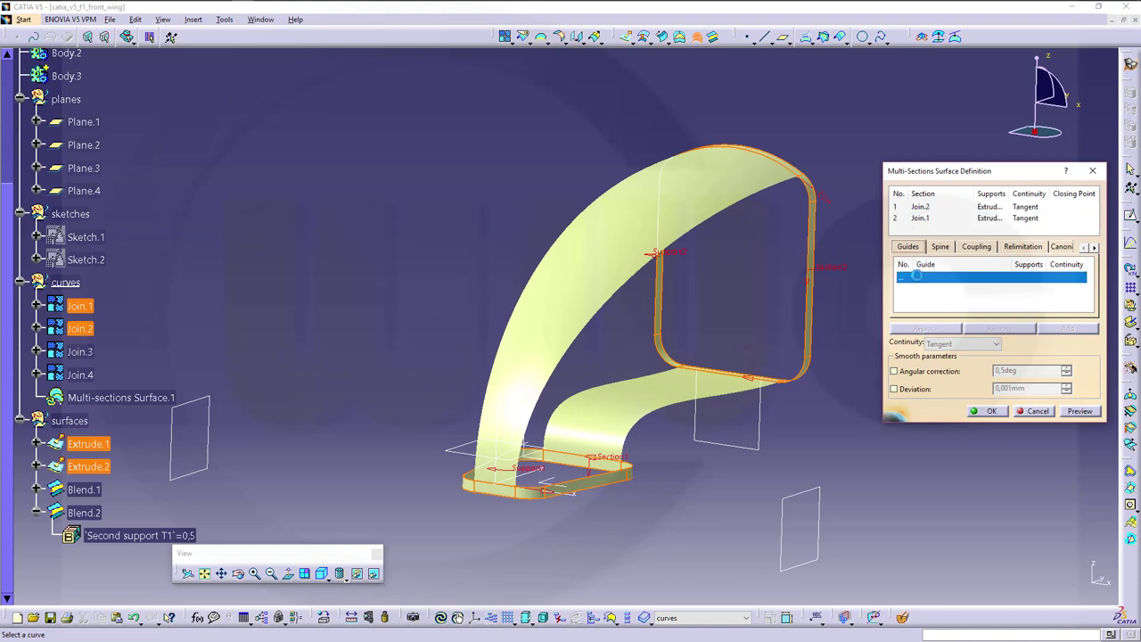
{"action": "left_click", "coordinate": [702, 226]}
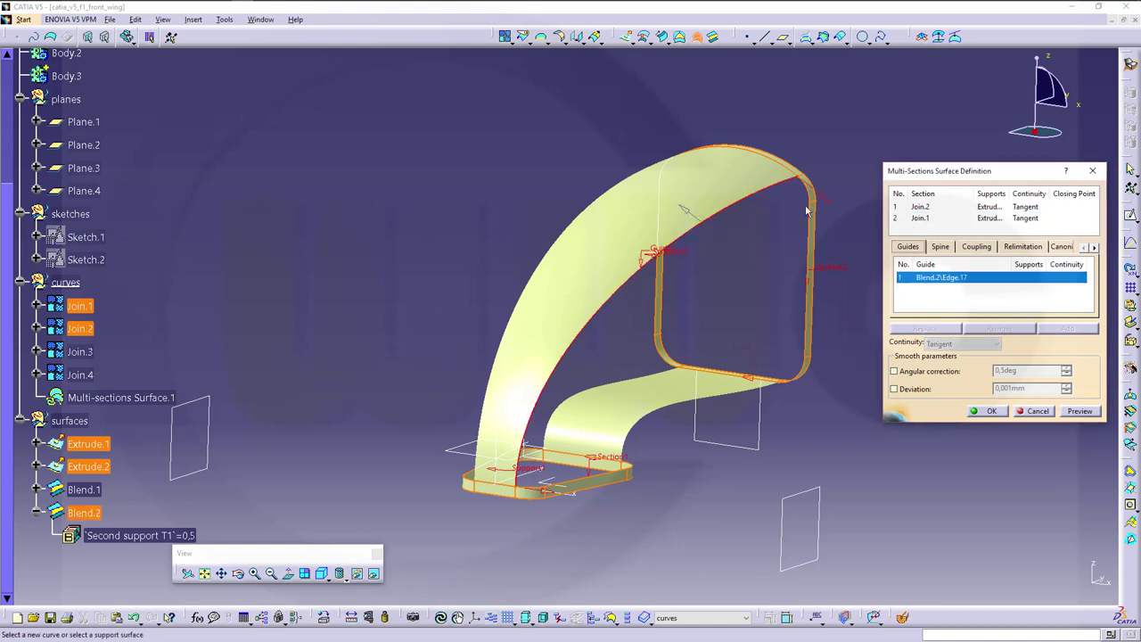
{"action": "left_click", "coordinate": [709, 178]}
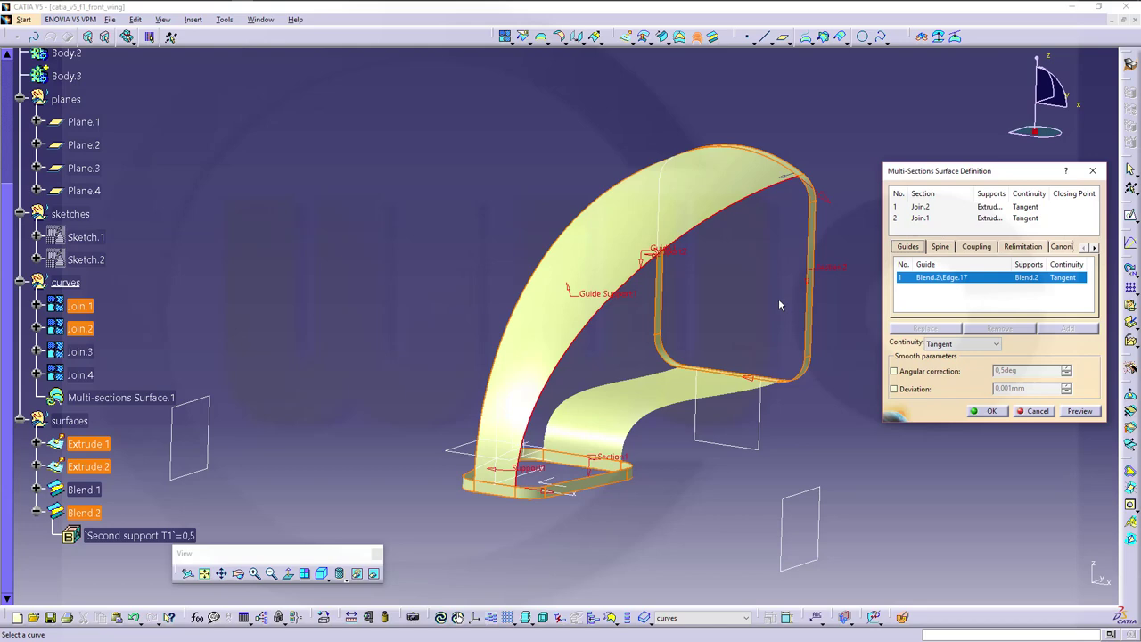
{"action": "left_click", "coordinate": [693, 398]}
{"action": "middle_click_drag", "start_coordinate": [775, 443], "coordinate": [798, 402]}
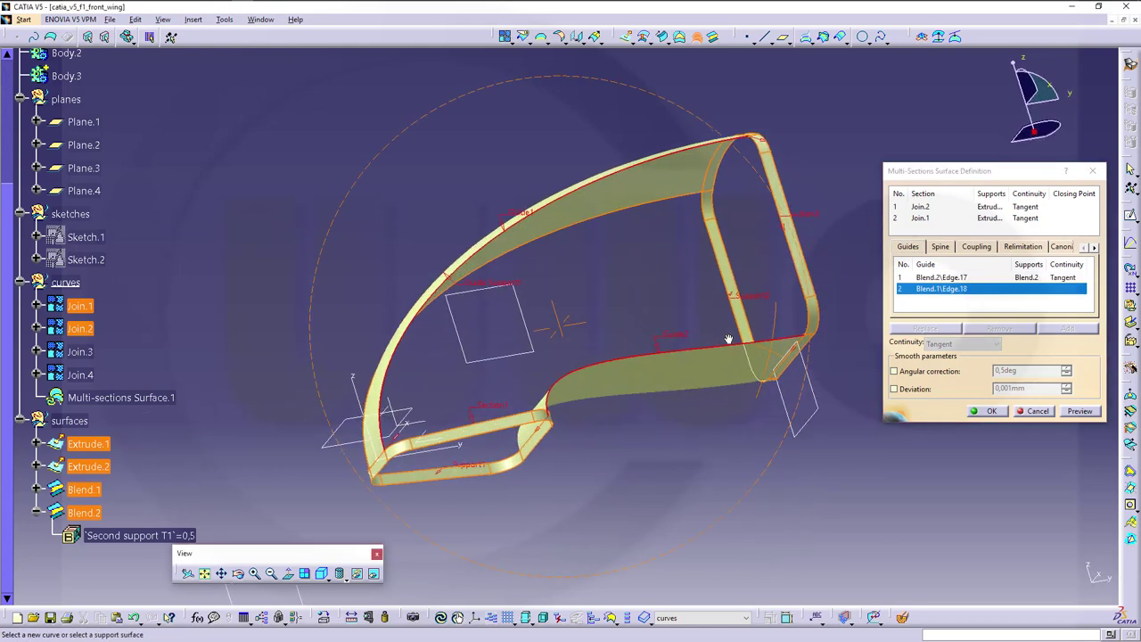
{"action": "left_click", "coordinate": [802, 400]}
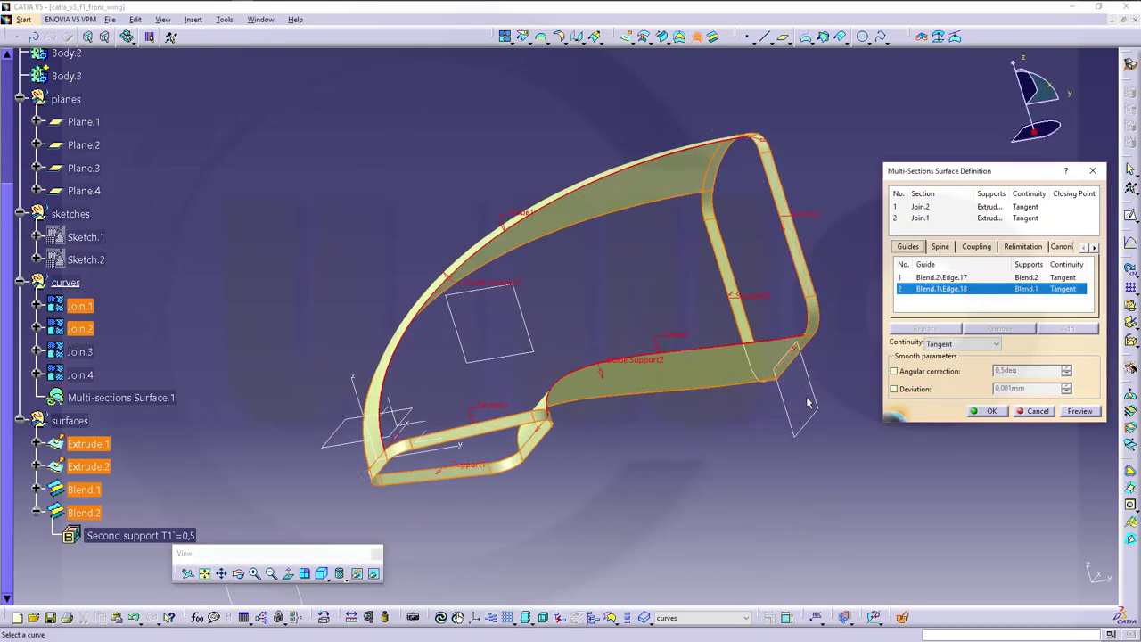
{"action": "left_click", "coordinate": [989, 411]}
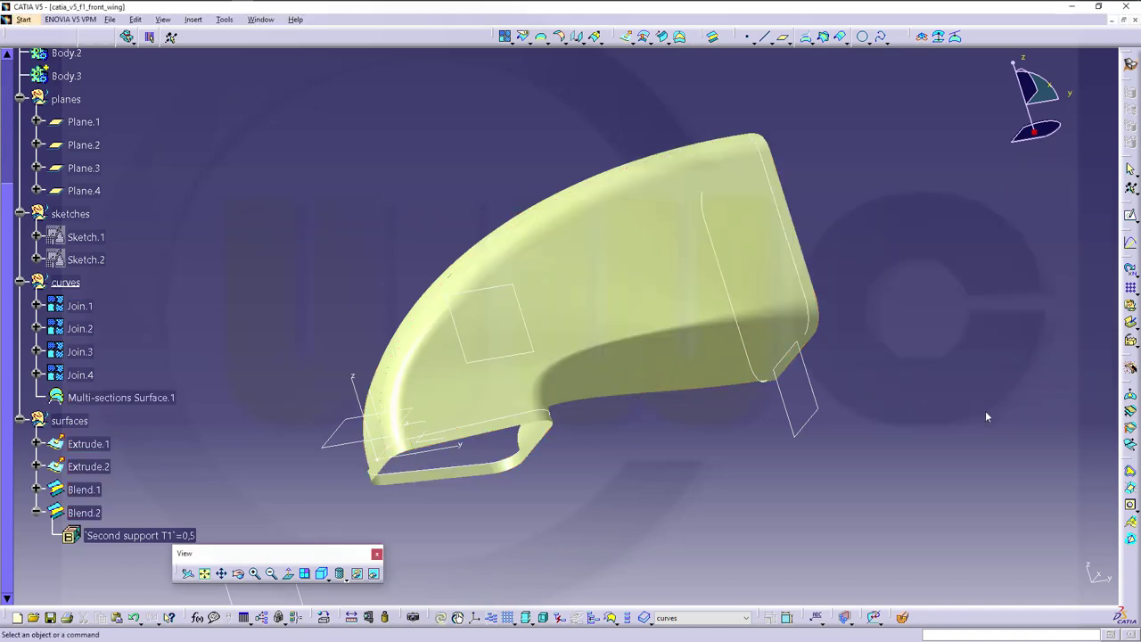
Orbit around Multi-sections Surface.1 and switch the display to Shading with Edges.
{"action": "middle_click_drag", "start_coordinate": [721, 386], "coordinate": [603, 277]}
{"action": "middle_click_drag", "start_coordinate": [535, 314], "coordinate": [814, 377]}
{"action": "middle_click_drag", "start_coordinate": [451, 318], "coordinate": [820, 294]}
{"action": "middle_click_drag", "start_coordinate": [562, 293], "coordinate": [541, 443]}
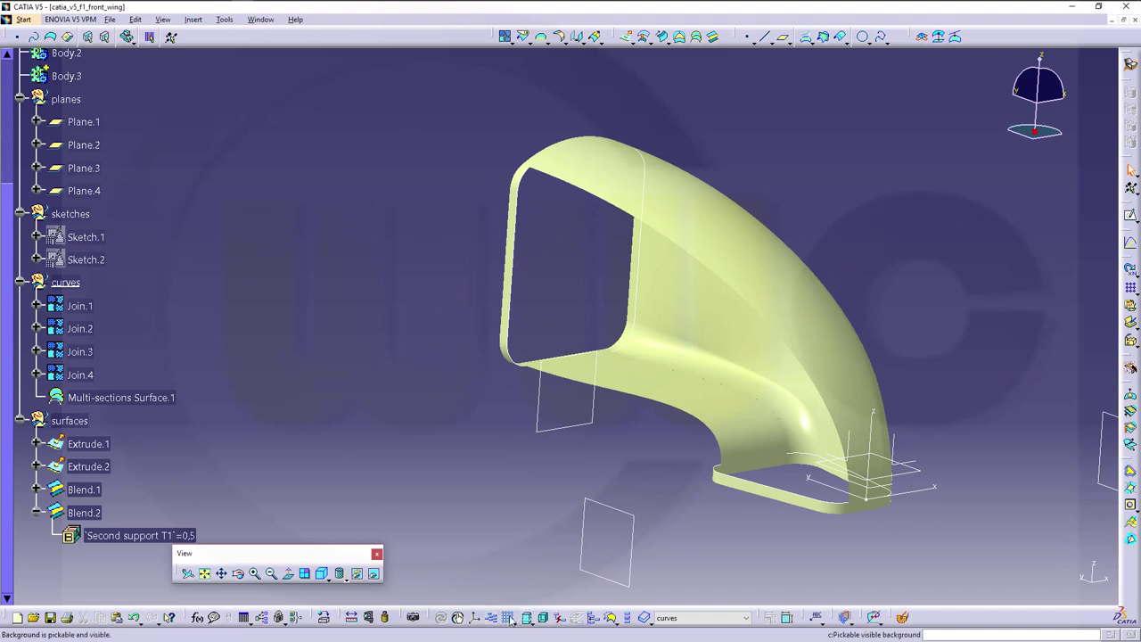
{"action": "left_click", "coordinate": [349, 577]}
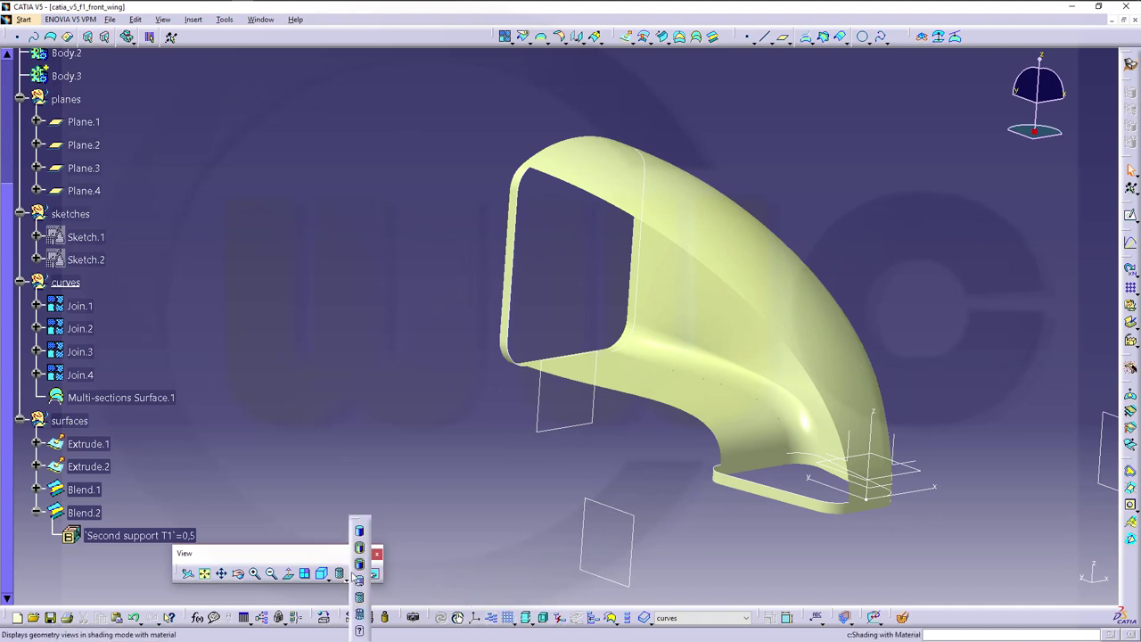
{"action": "mouse_move", "coordinate": [512, 492]}
{"action": "middle_mouse_down"}
{"action": "mouse_move", "coordinate": [437, 407]}
{"action": "mouse_move", "coordinate": [469, 440]}
{"action": "mouse_move", "coordinate": [525, 446]}
{"action": "middle_mouse_up"}
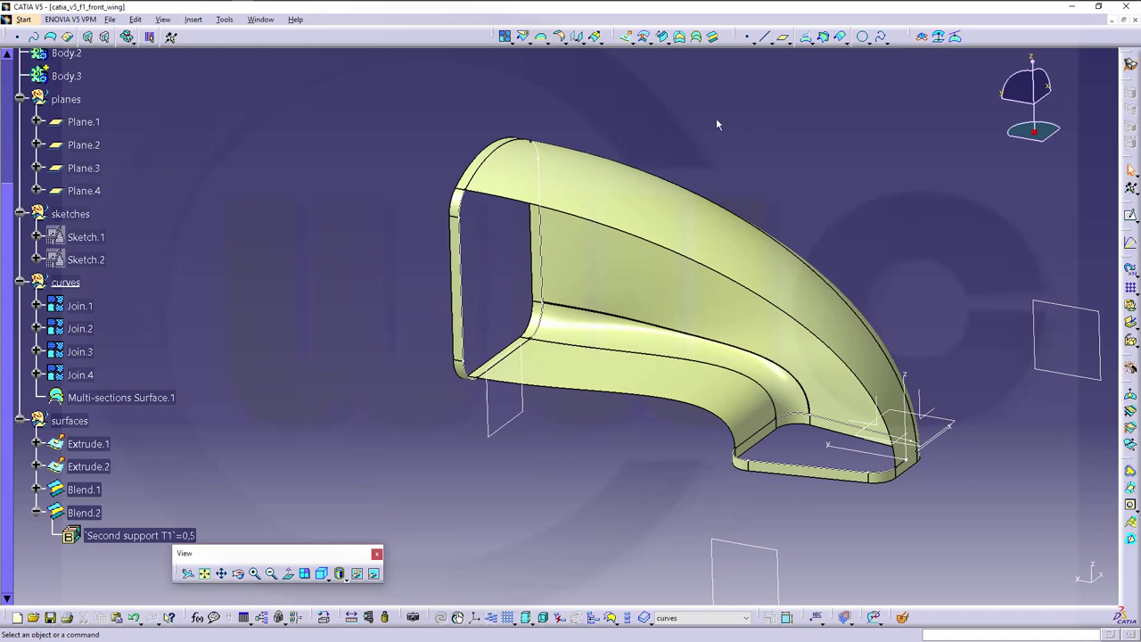
{"action": "middle_click_drag", "start_coordinate": [784, 202], "coordinate": [739, 217]}
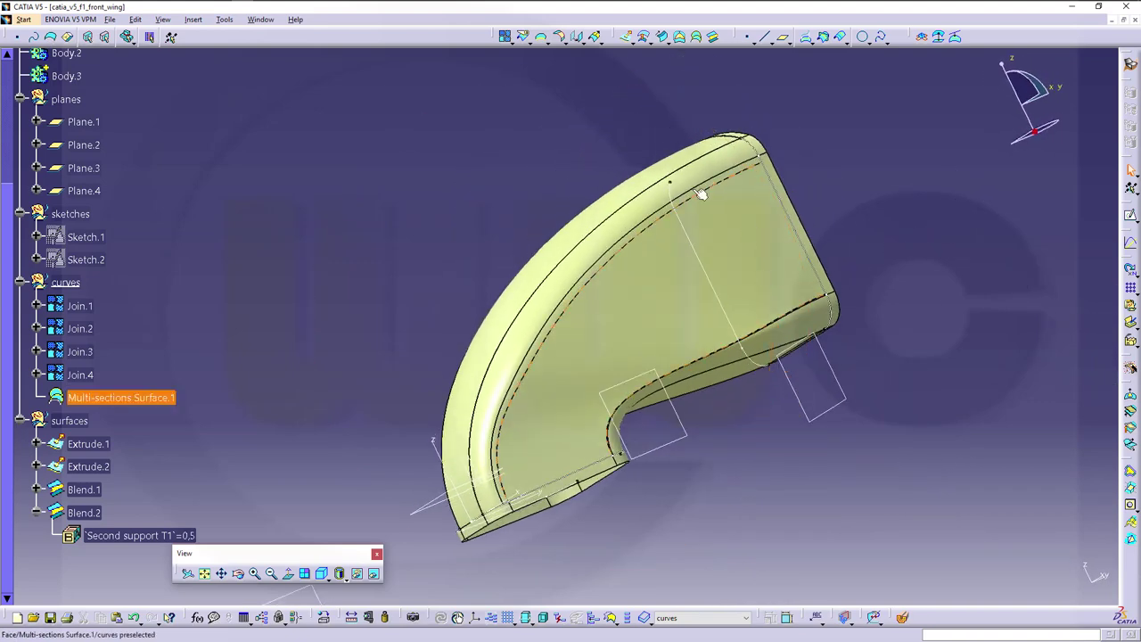
Edit Multi-sections Surface.1 to use Tangency then curvature section coupling instead of Ratio.
{"action": "left_click", "coordinate": [147, 397]}
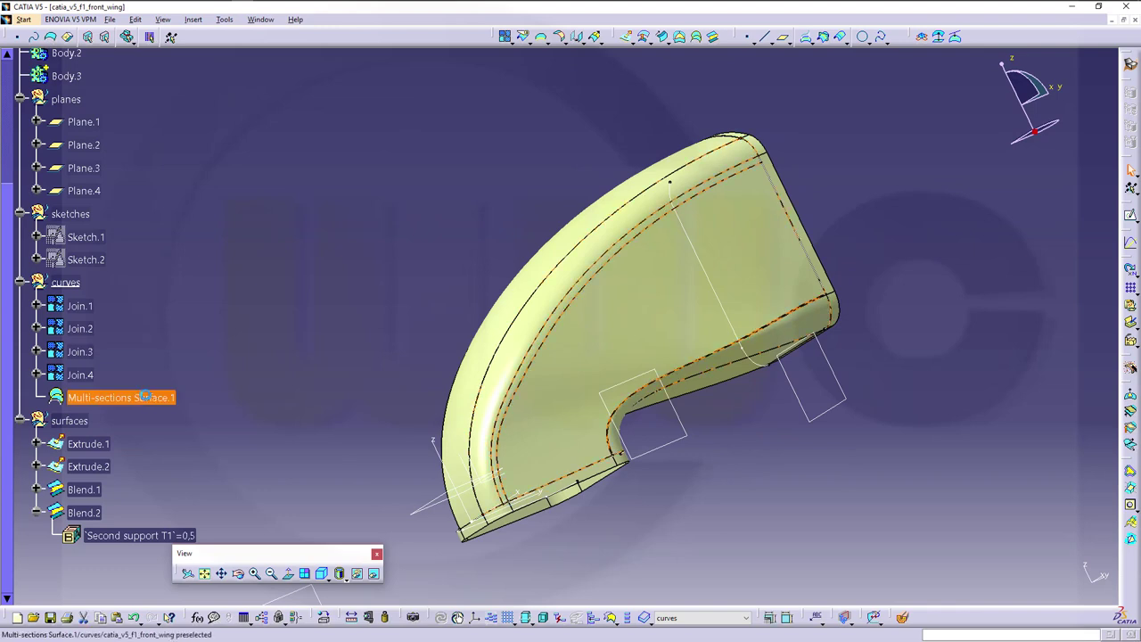
{"action": "double_click", "coordinate": [147, 397]}
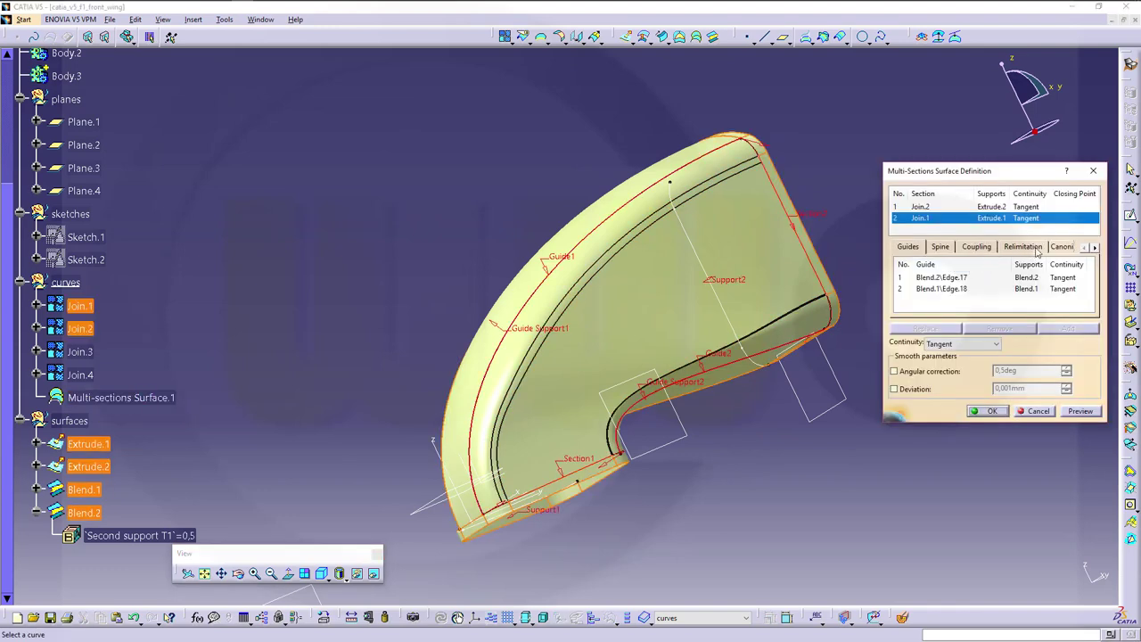
{"action": "left_click", "coordinate": [1095, 247]}
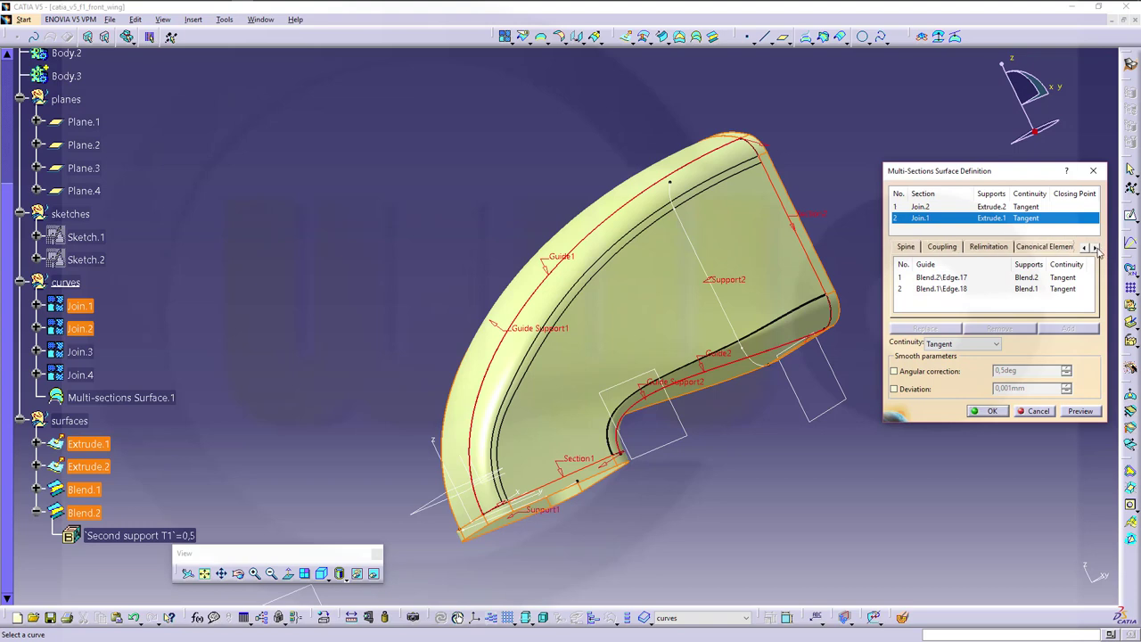
{"action": "left_click", "coordinate": [1095, 247]}
{"action": "left_click", "coordinate": [1085, 247]}
{"action": "left_click", "coordinate": [1085, 248]}
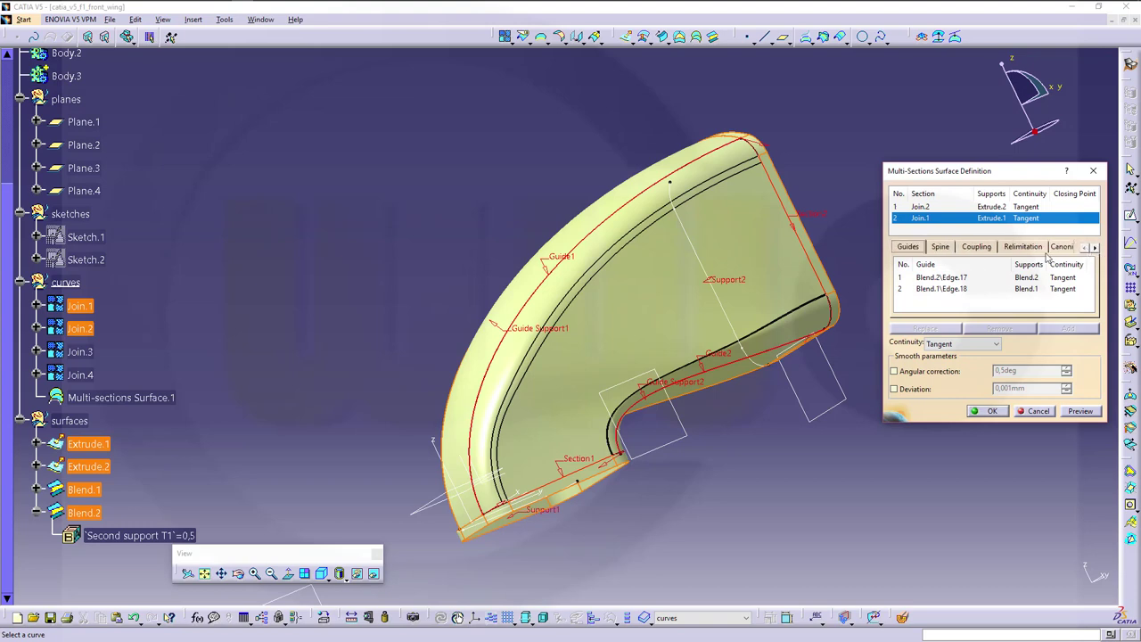
{"action": "left_click", "coordinate": [976, 247]}
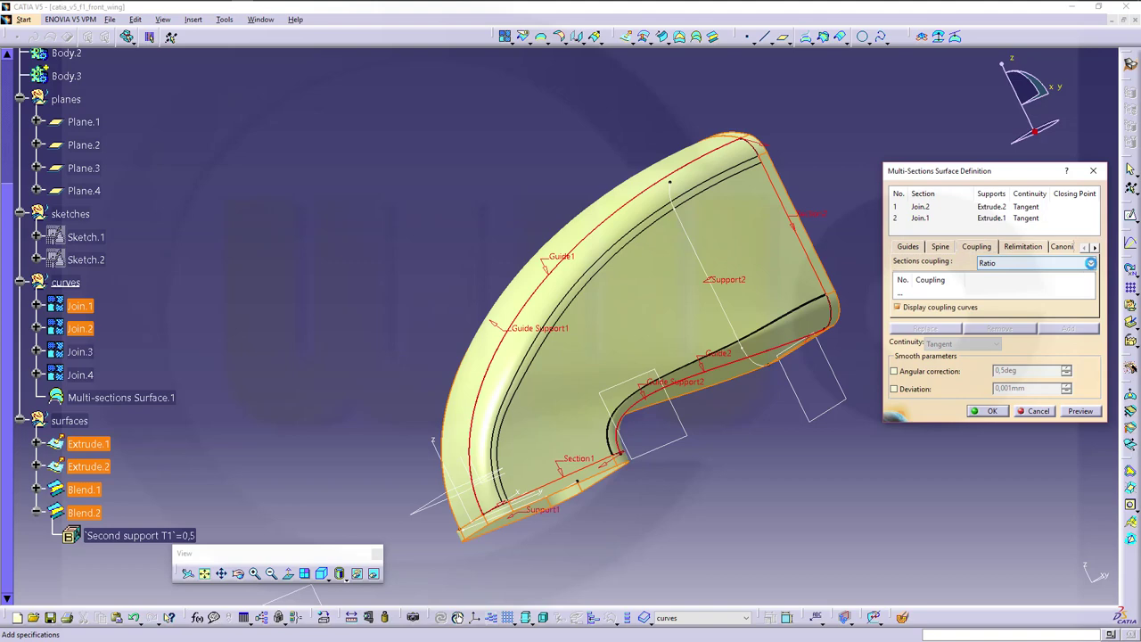
{"action": "left_click", "coordinate": [1089, 262]}
{"action": "left_click", "coordinate": [1046, 304]}
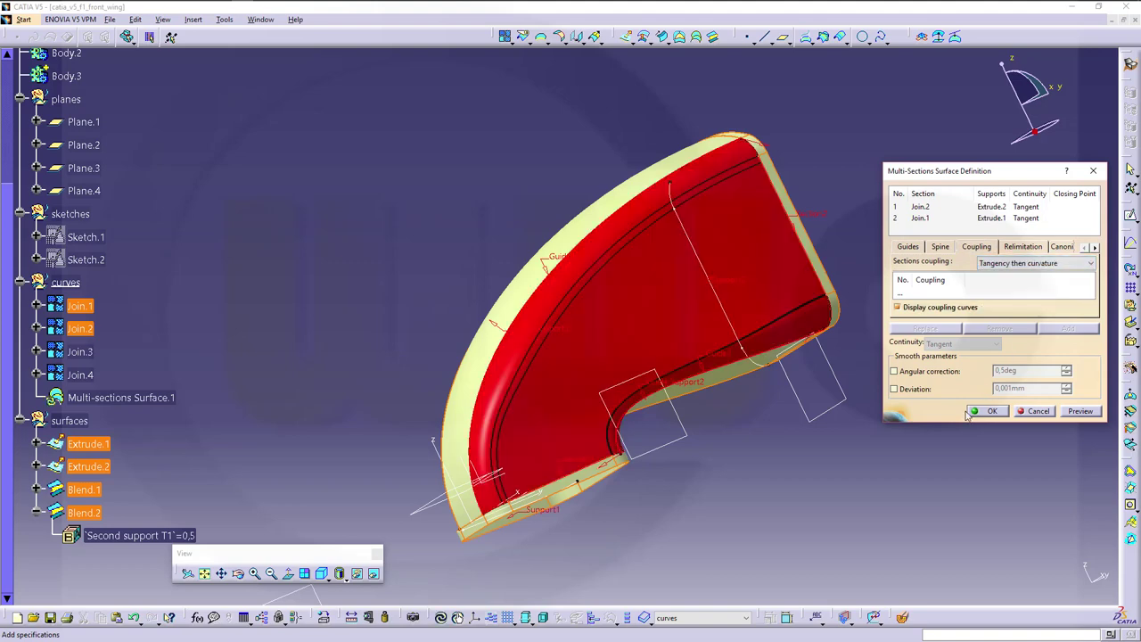
{"action": "left_click", "coordinate": [989, 411]}
{"action": "middle_click_drag", "start_coordinate": [509, 318], "coordinate": [710, 170]}
{"action": "left_click", "coordinate": [712, 170]}
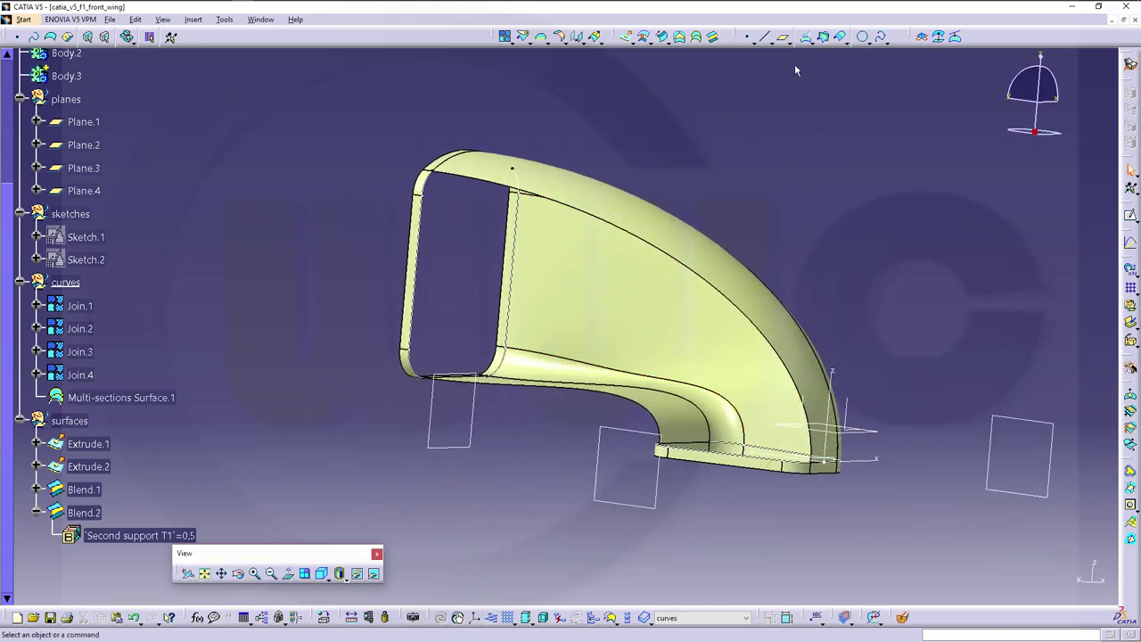
Start a multi-sections surface from Join.4 to Join.3, tangent to Extrude.2 and Extrude.1.
{"action": "left_click", "coordinate": [695, 37]}
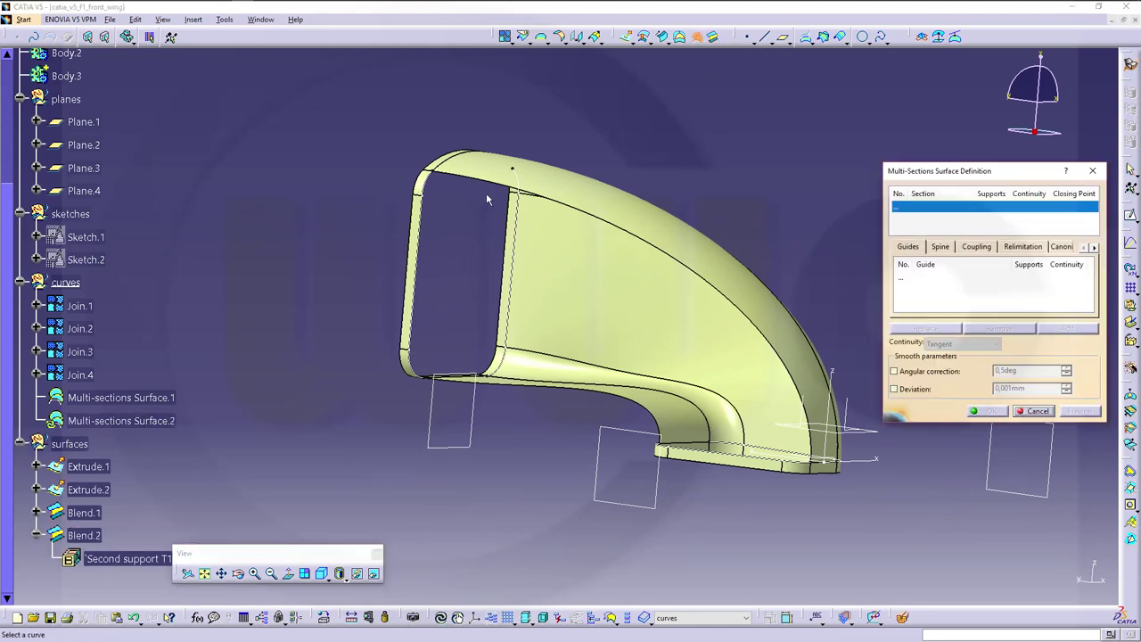
{"action": "left_click", "coordinate": [732, 456]}
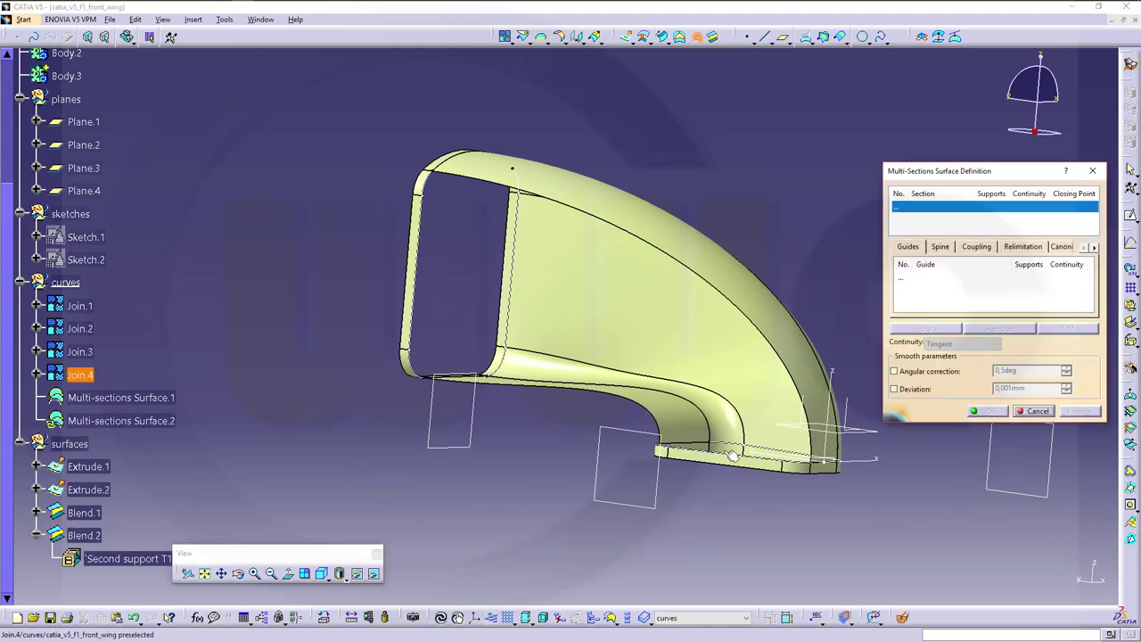
{"action": "left_click", "coordinate": [419, 283]}
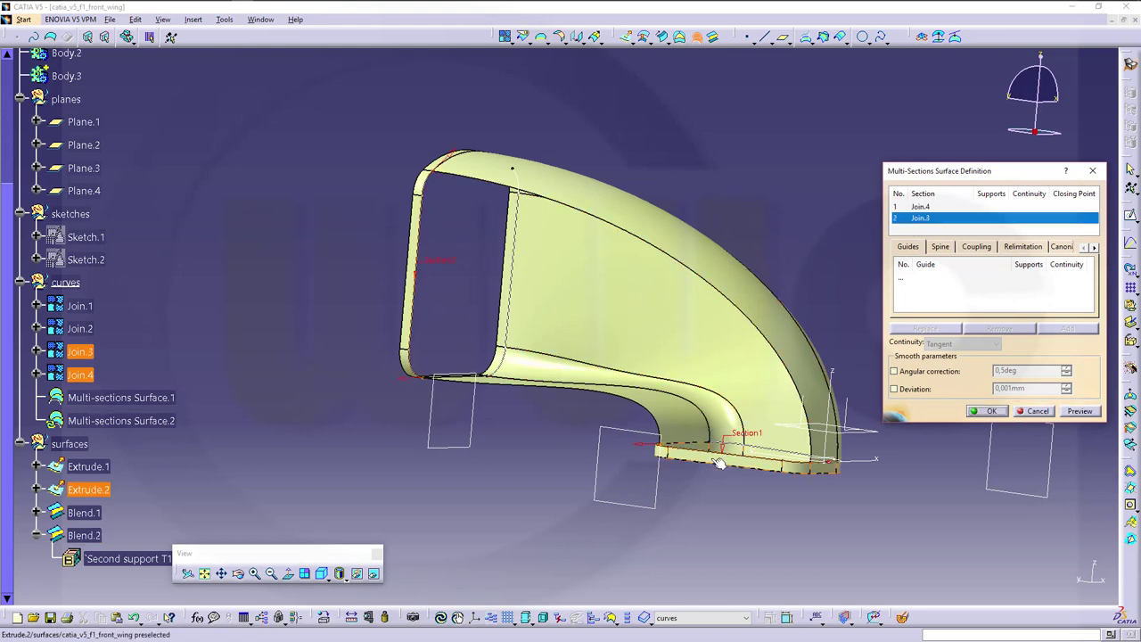
{"action": "left_click", "coordinate": [927, 207]}
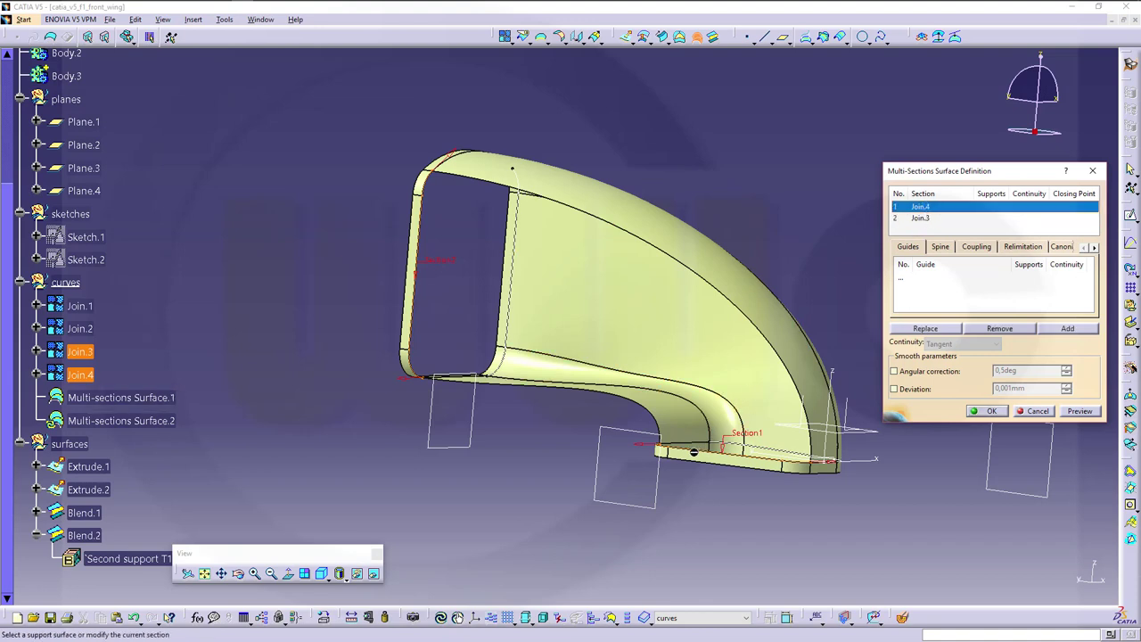
{"action": "left_click", "coordinate": [704, 455]}
{"action": "left_click", "coordinate": [922, 219]}
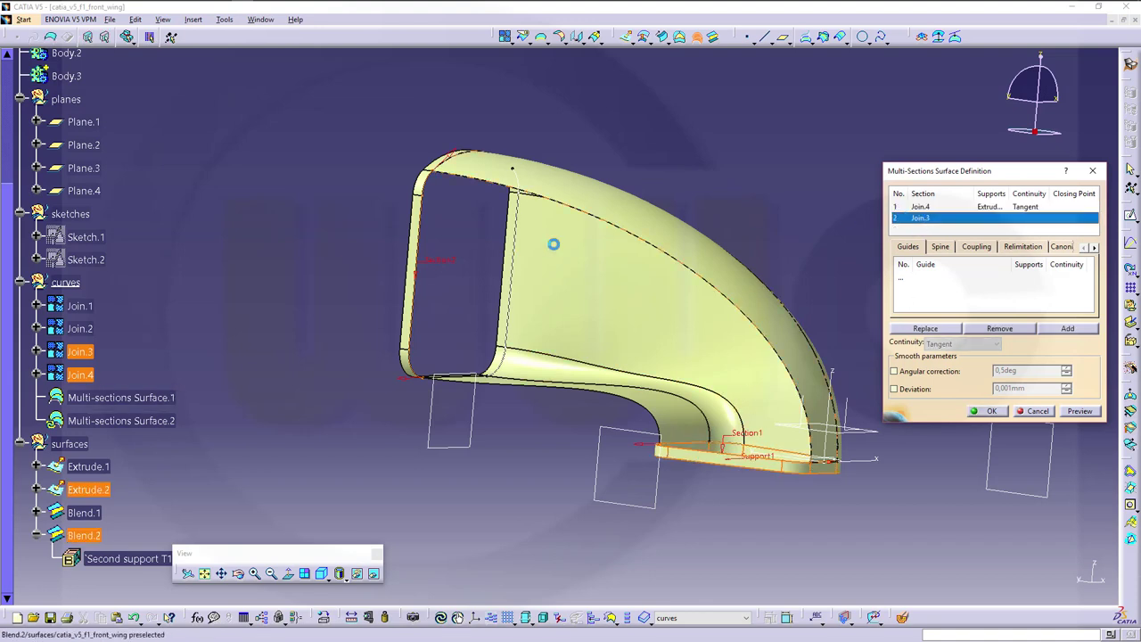
{"action": "left_click", "coordinate": [413, 319]}
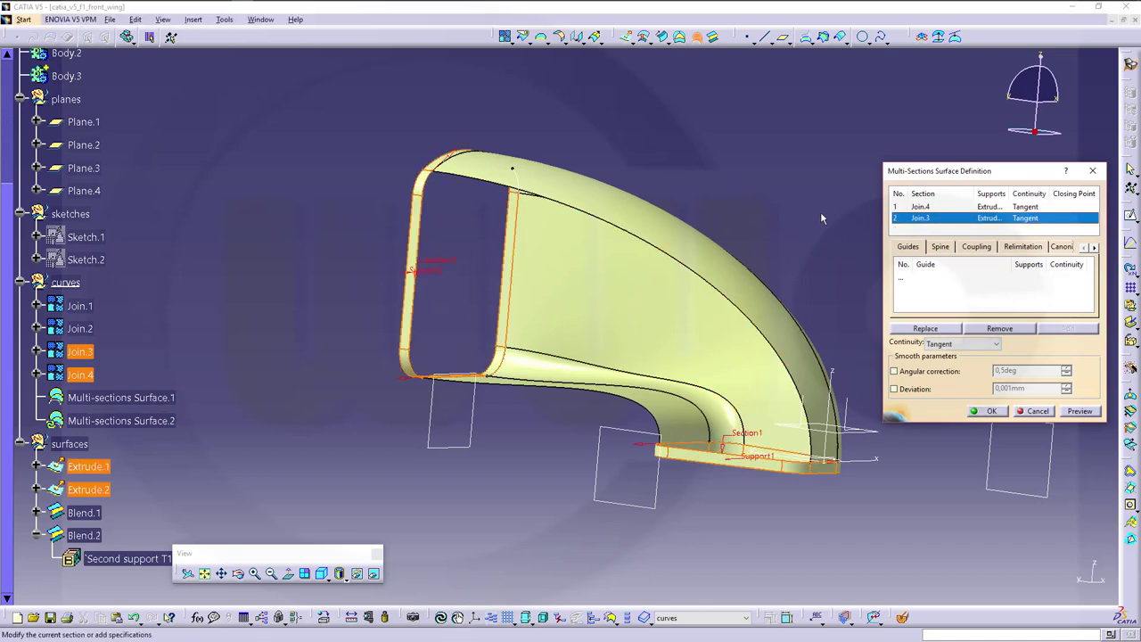
Add the top and lower blend edges as guides tangent to Blend.2 and Blend.1, with Tangency then curvature coupling.
{"action": "left_click", "coordinate": [909, 282]}
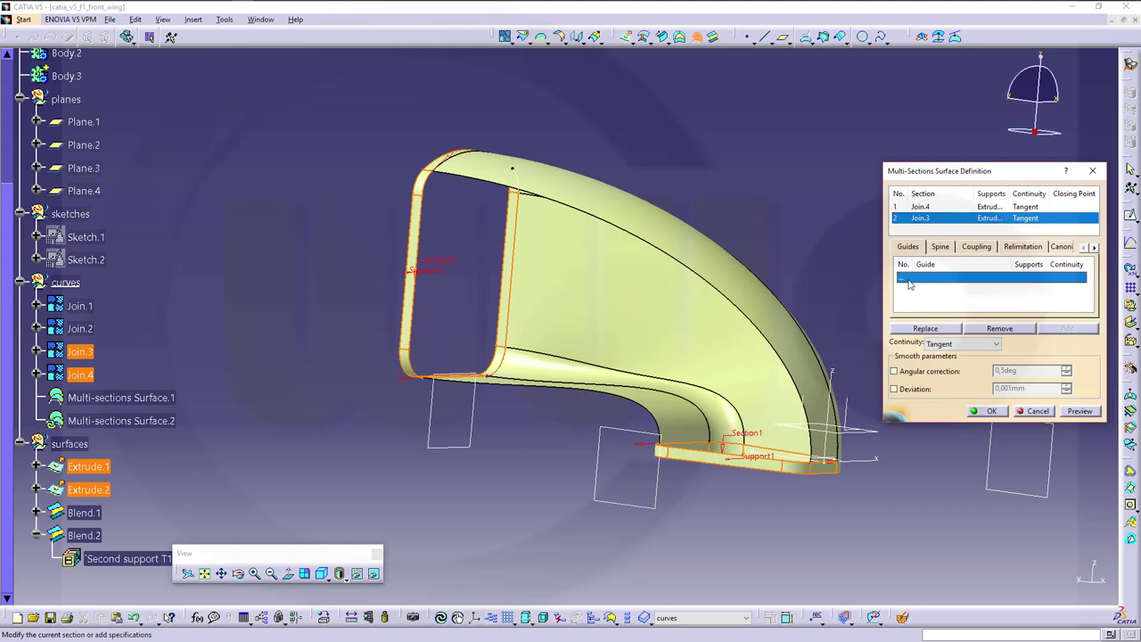
{"action": "left_click", "coordinate": [687, 272]}
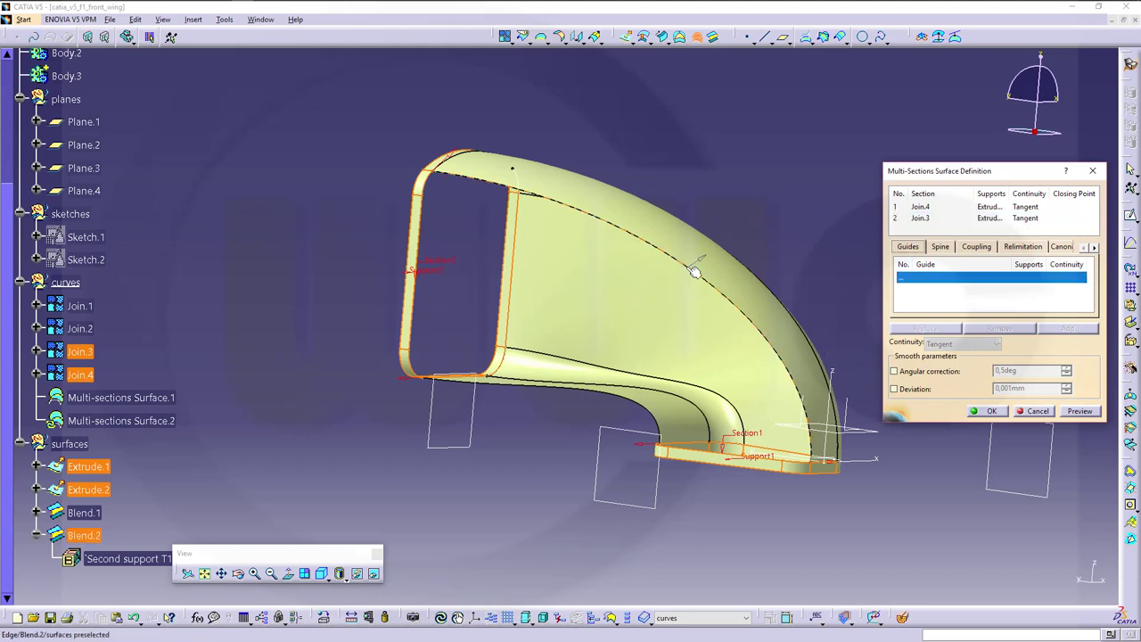
{"action": "left_click", "coordinate": [695, 253]}
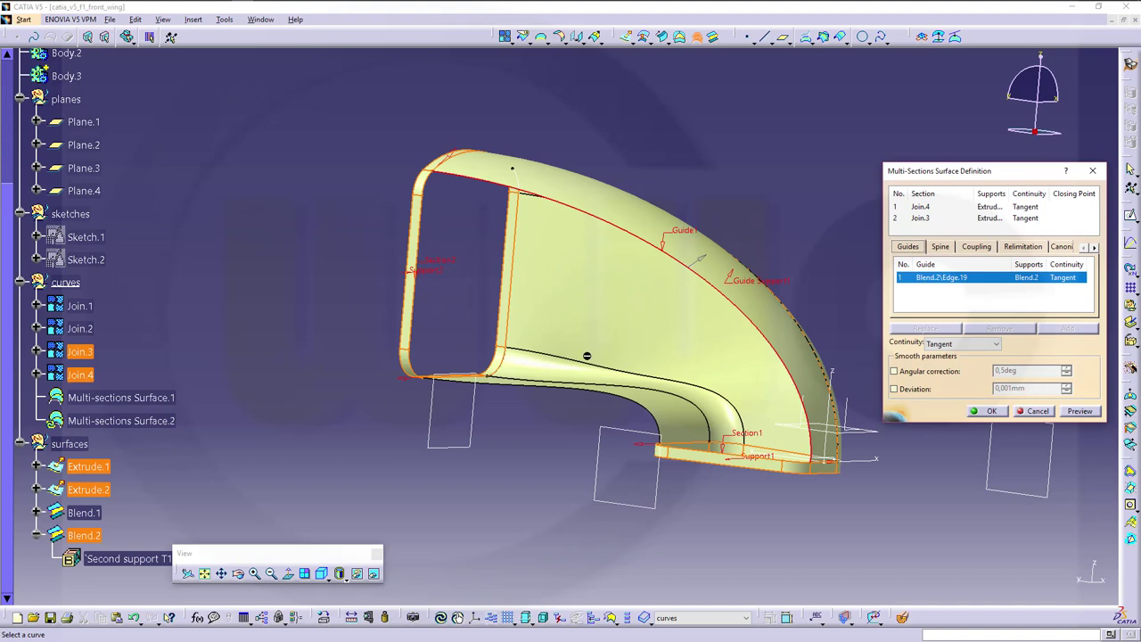
{"action": "left_click", "coordinate": [548, 389]}
{"action": "middle_click_drag", "start_coordinate": [548, 389], "coordinate": [522, 455]}
{"action": "left_click", "coordinate": [475, 376]}
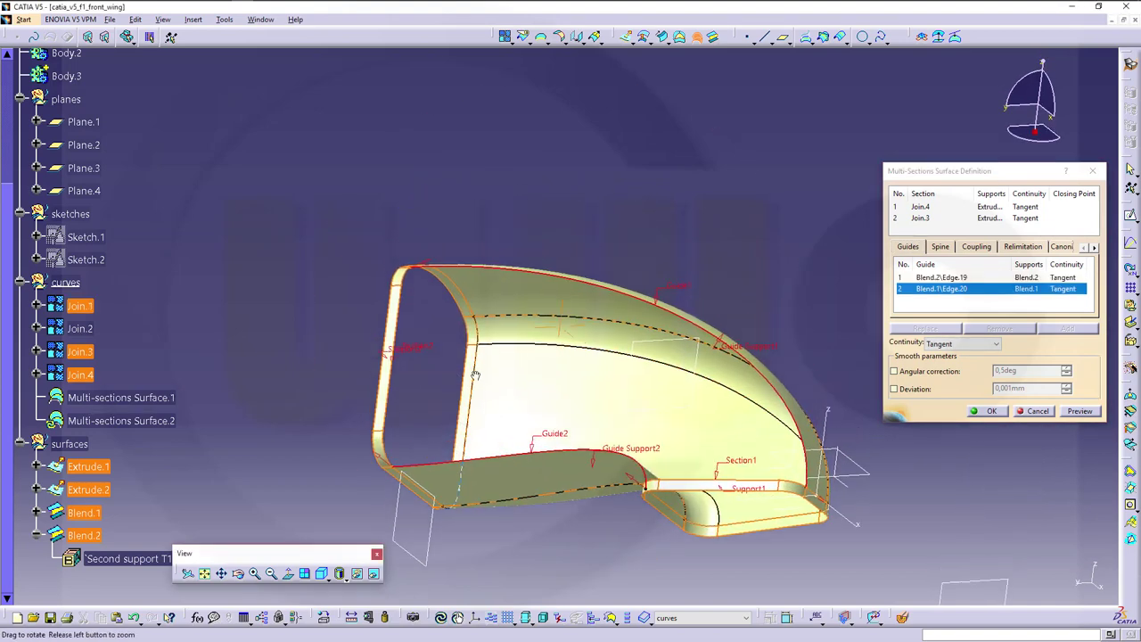
{"action": "middle_click_drag", "start_coordinate": [475, 375], "coordinate": [494, 347]}
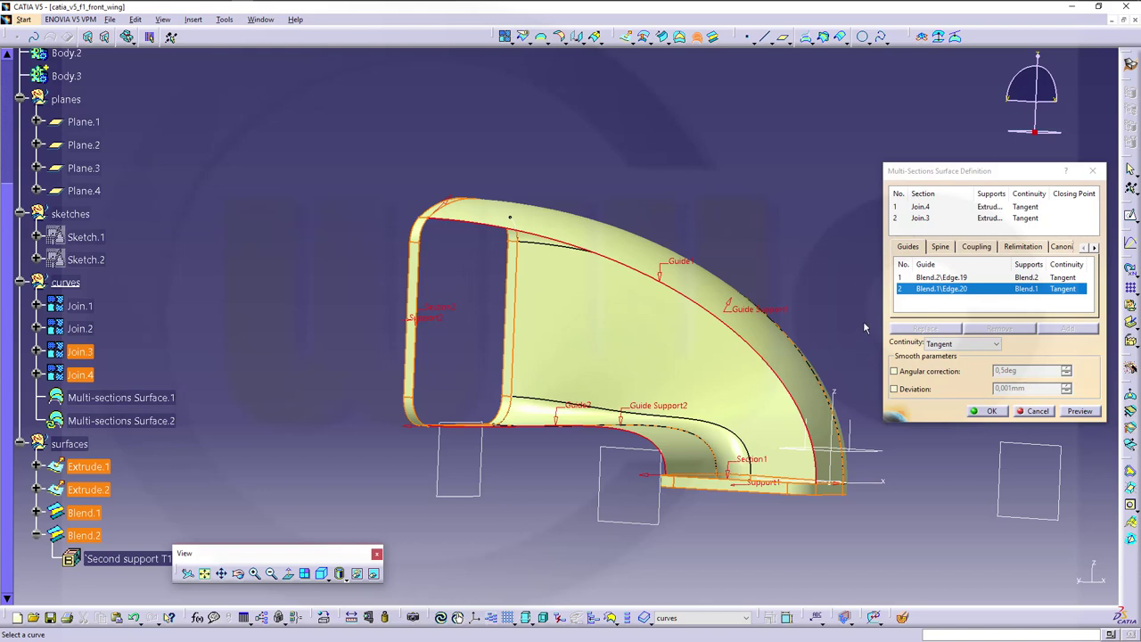
{"action": "left_click", "coordinate": [983, 250]}
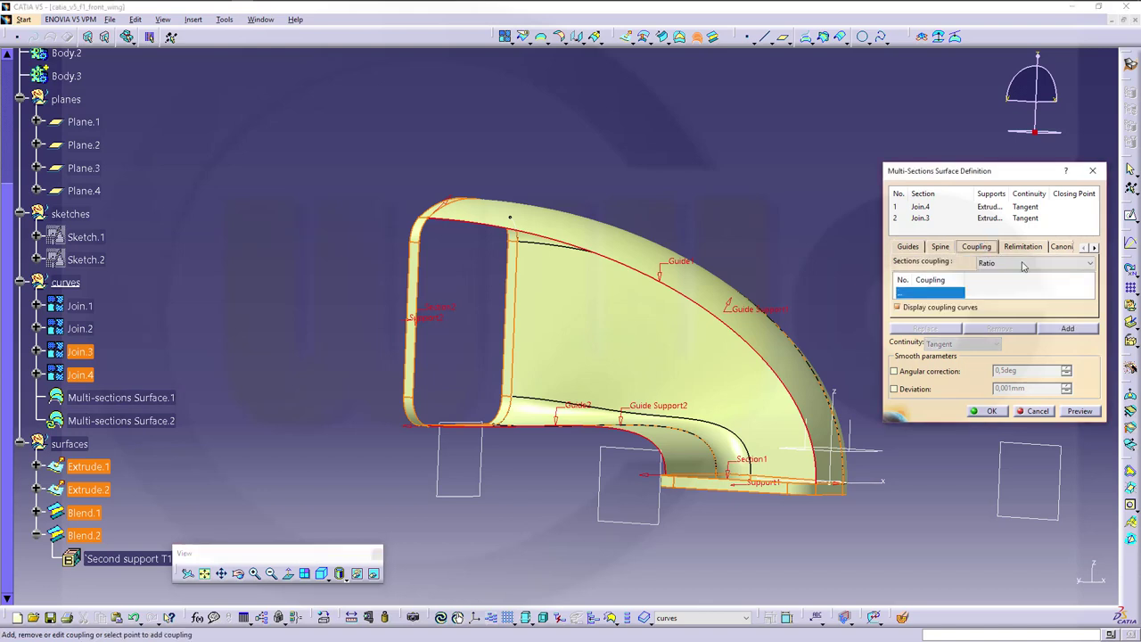
{"action": "left_click", "coordinate": [1089, 264]}
{"action": "left_click", "coordinate": [1061, 293]}
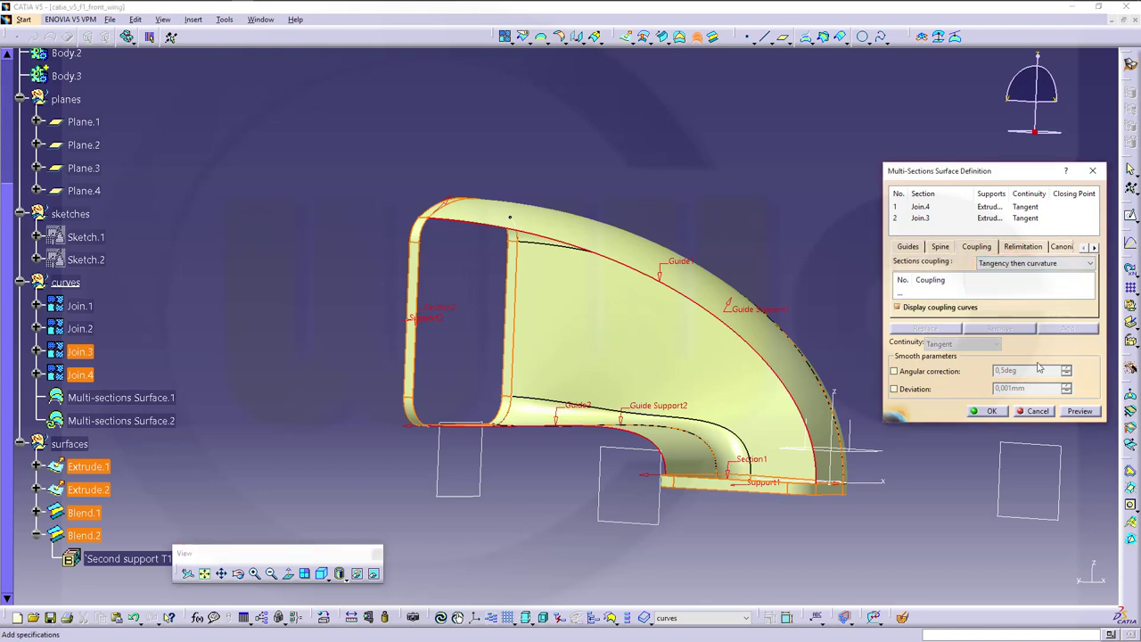
{"action": "left_click", "coordinate": [989, 411]}
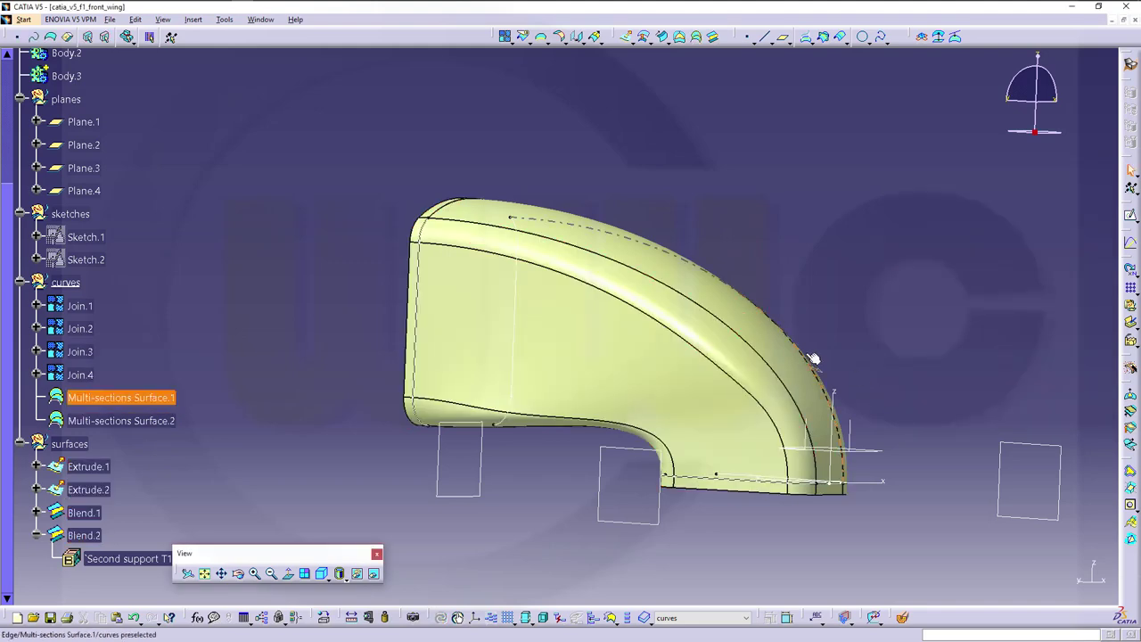
{"action": "middle_click_drag", "start_coordinate": [677, 356], "coordinate": [682, 327]}
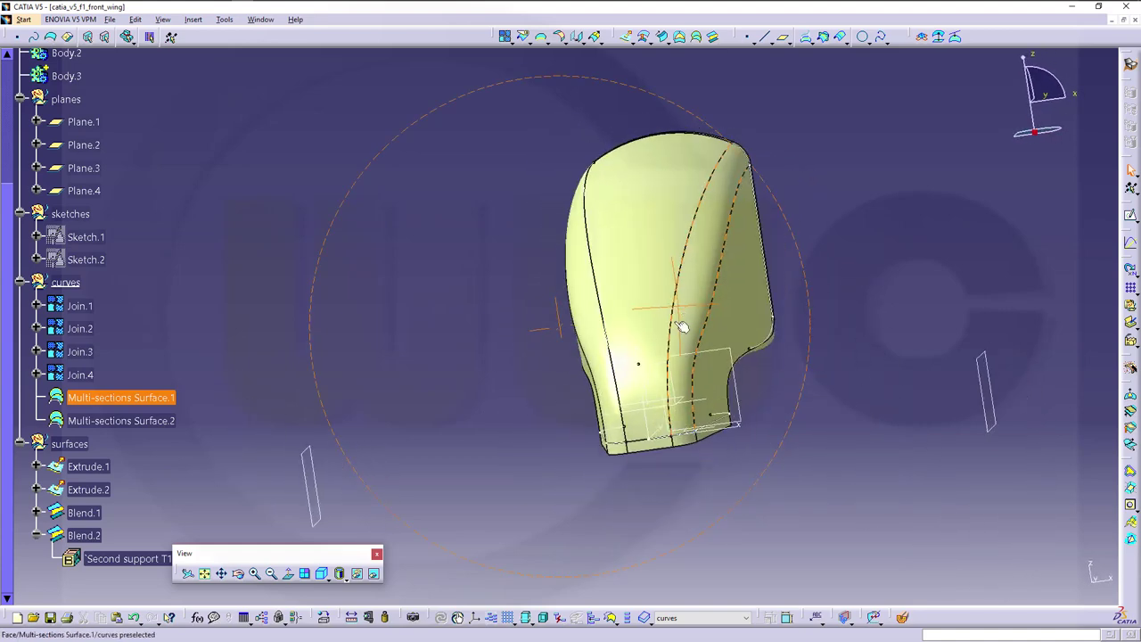
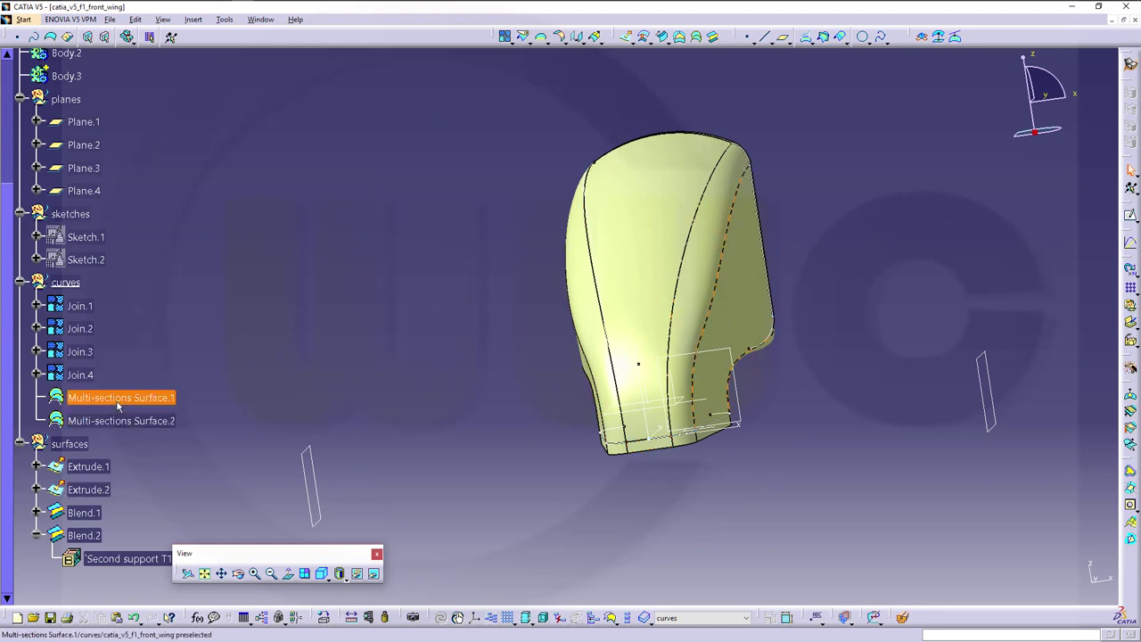
Move Multi-sections Surface.1 into the surfaces set and change Sketch.2's 150 offset dimension to 100.
{"action": "left_click_drag", "start_coordinate": [116, 397], "coordinate": [92, 423]}
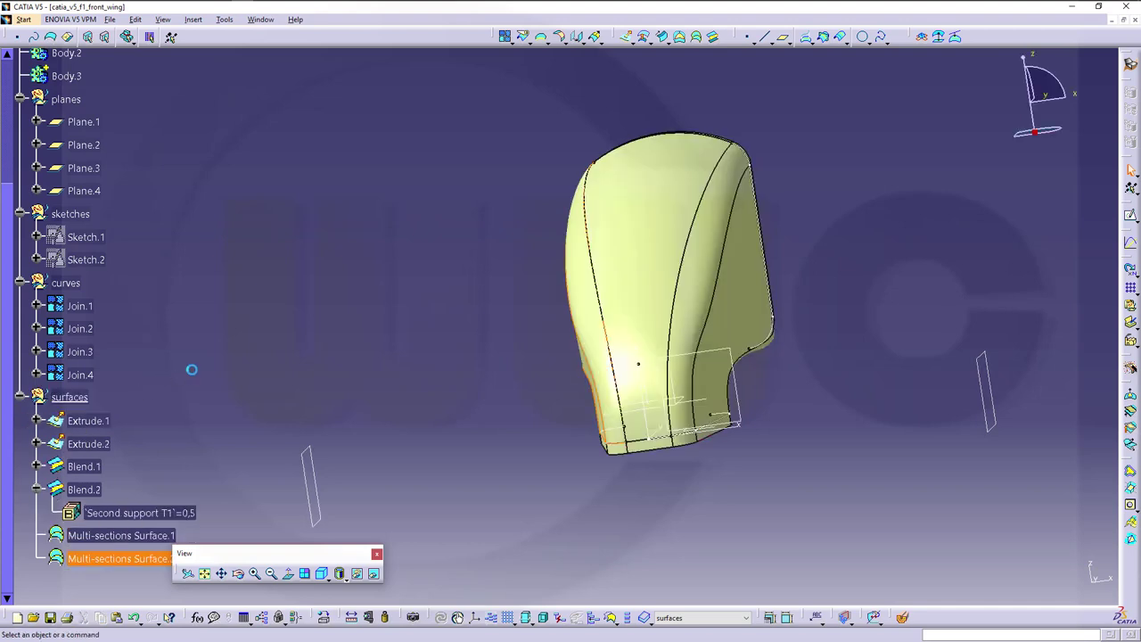
{"action": "left_click", "coordinate": [35, 489]}
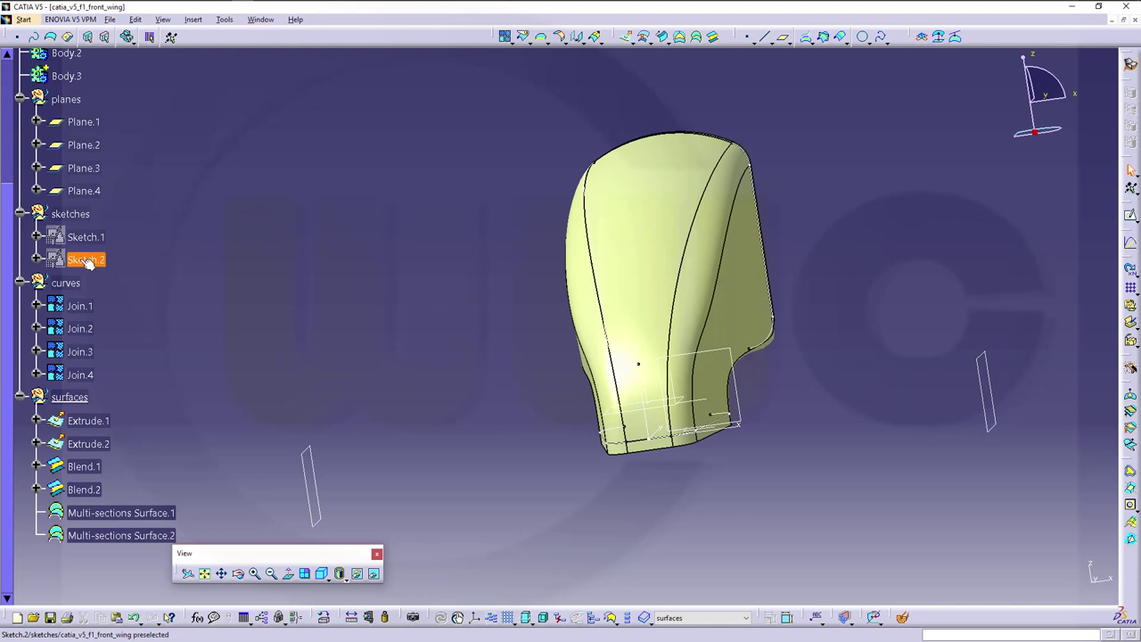
{"action": "double_click", "coordinate": [87, 261]}
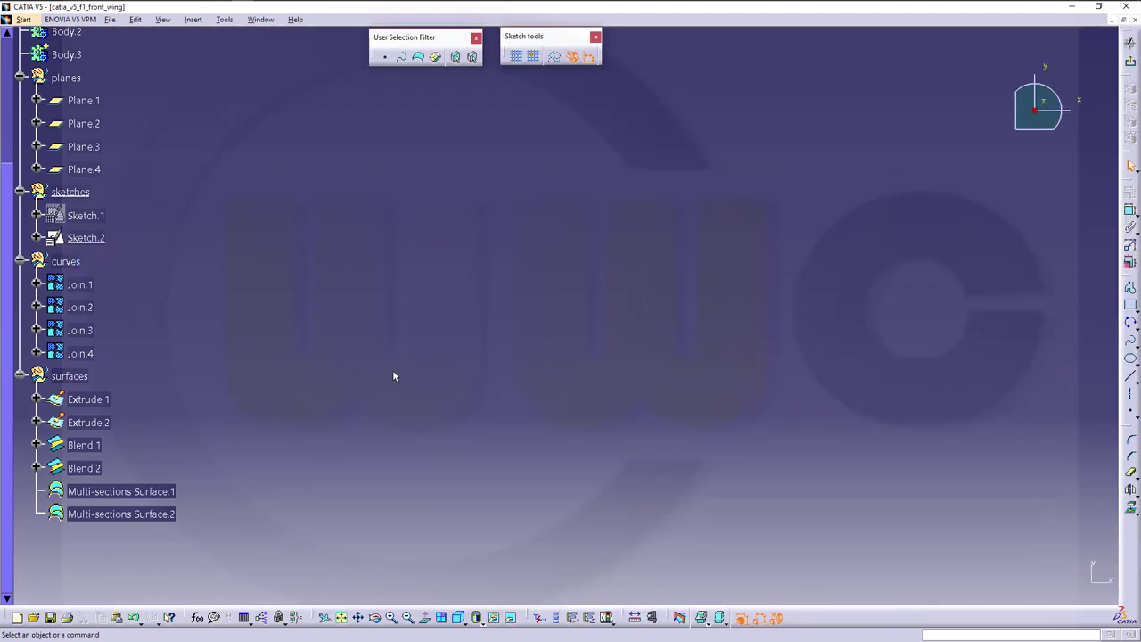
{"action": "left_click", "coordinate": [342, 617]}
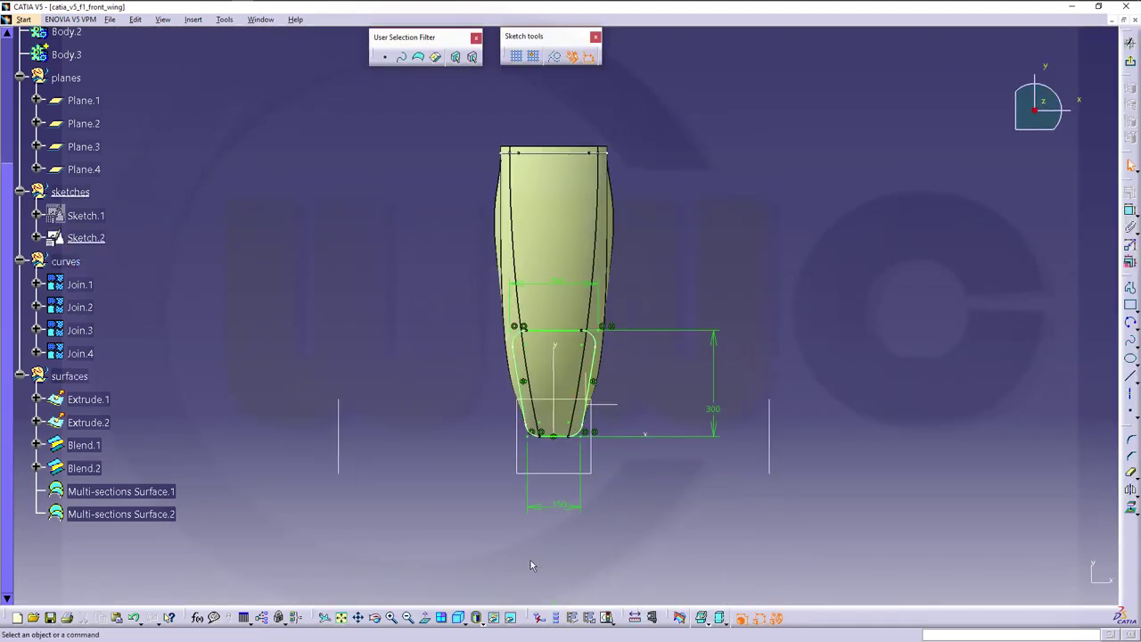
{"action": "middle_click_drag", "start_coordinate": [572, 525], "coordinate": [538, 440]}
{"action": "double_click", "coordinate": [529, 440]}
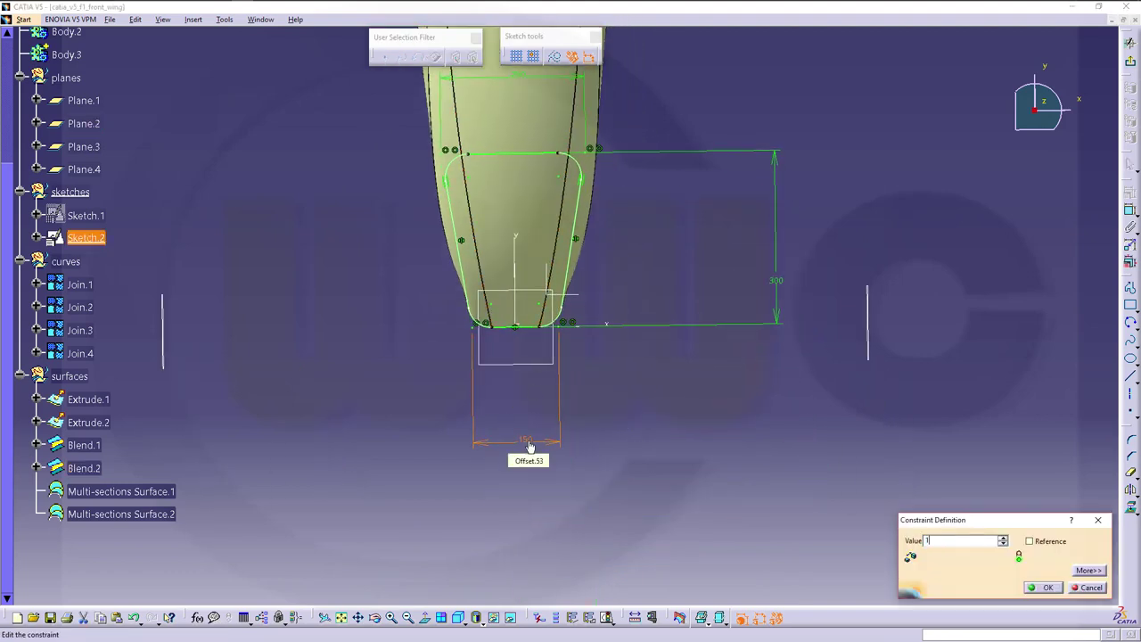
{"action": "key", "text": "Return"}
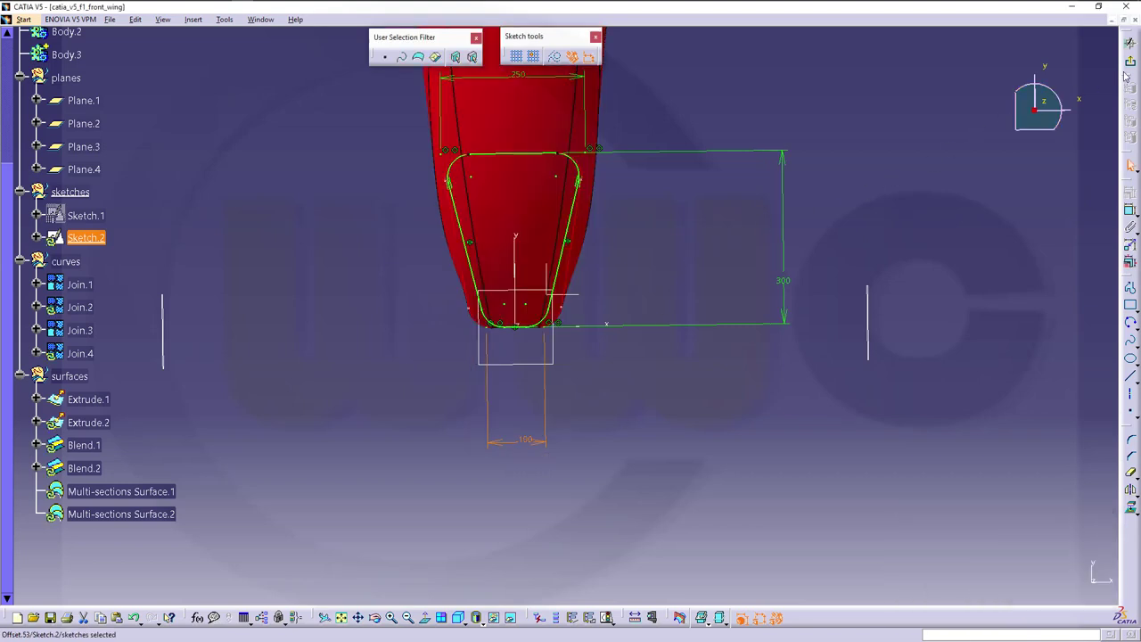
{"action": "left_click", "coordinate": [1130, 42]}
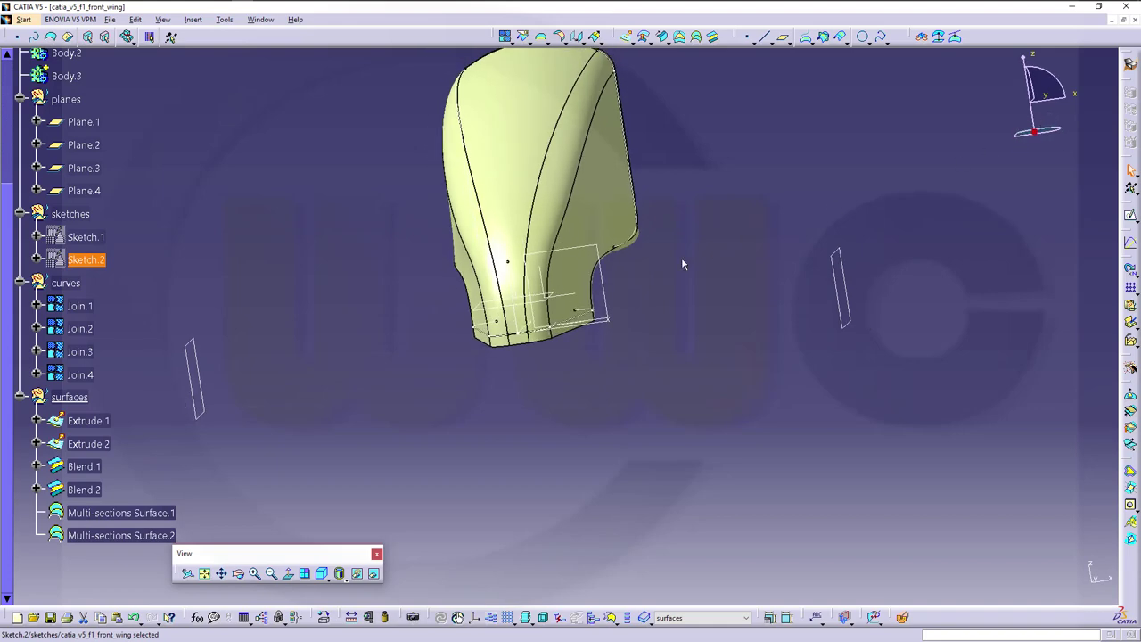
Hide the Extrude.1 surface.
{"action": "mouse_move", "coordinate": [682, 259]}
{"action": "middle_mouse_down"}
{"action": "mouse_move", "coordinate": [639, 334]}
{"action": "mouse_move", "coordinate": [560, 337]}
{"action": "mouse_move", "coordinate": [466, 237]}
{"action": "mouse_move", "coordinate": [448, 198]}
{"action": "mouse_move", "coordinate": [601, 235]}
{"action": "mouse_move", "coordinate": [758, 323]}
{"action": "mouse_move", "coordinate": [703, 331]}
{"action": "mouse_move", "coordinate": [522, 311]}
{"action": "mouse_move", "coordinate": [645, 312]}
{"action": "mouse_move", "coordinate": [733, 254]}
{"action": "mouse_move", "coordinate": [740, 362]}
{"action": "mouse_move", "coordinate": [695, 308]}
{"action": "mouse_move", "coordinate": [668, 318]}
{"action": "mouse_move", "coordinate": [741, 308]}
{"action": "mouse_move", "coordinate": [605, 263]}
{"action": "mouse_move", "coordinate": [603, 280]}
{"action": "middle_mouse_up"}
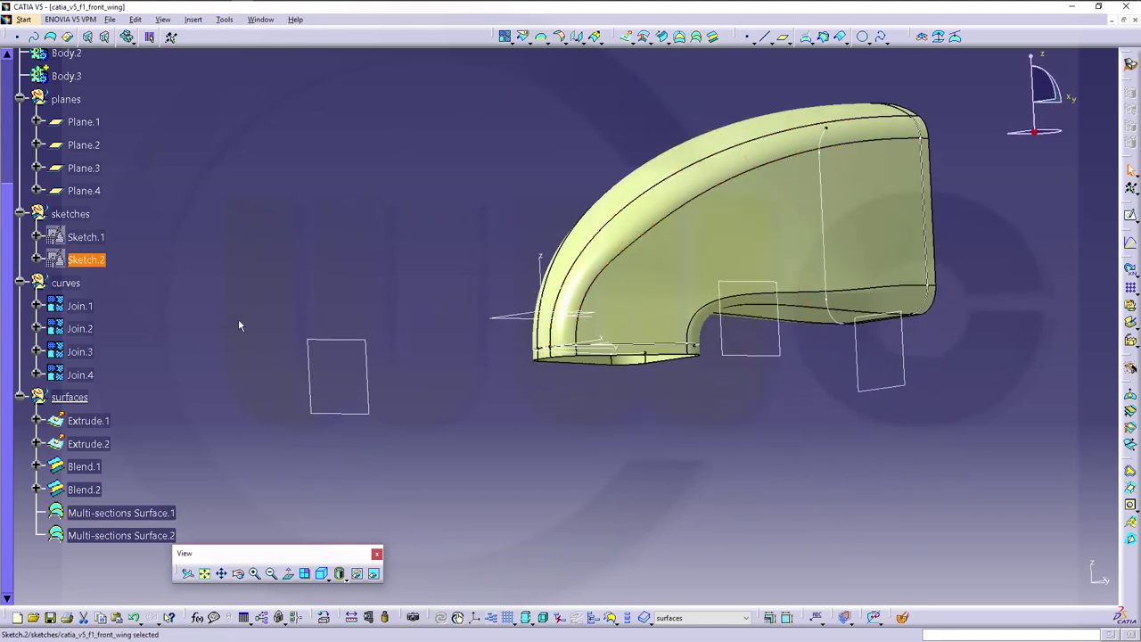
{"action": "right_click", "coordinate": [89, 421]}
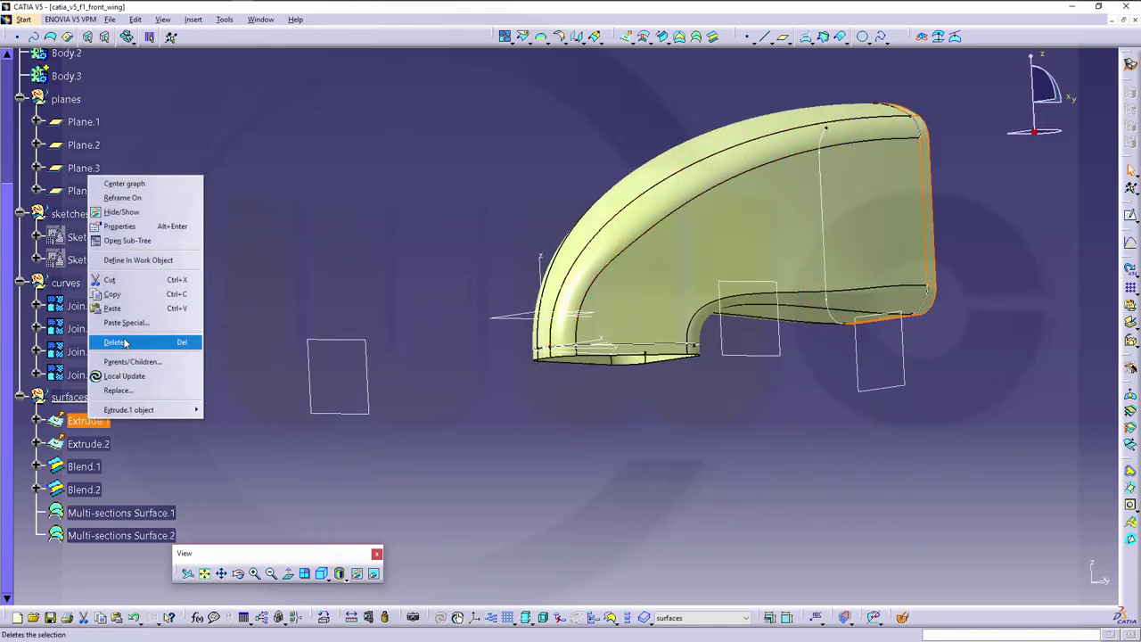
{"action": "key", "text": "Escape"}
{"action": "key", "text": "Escape"}
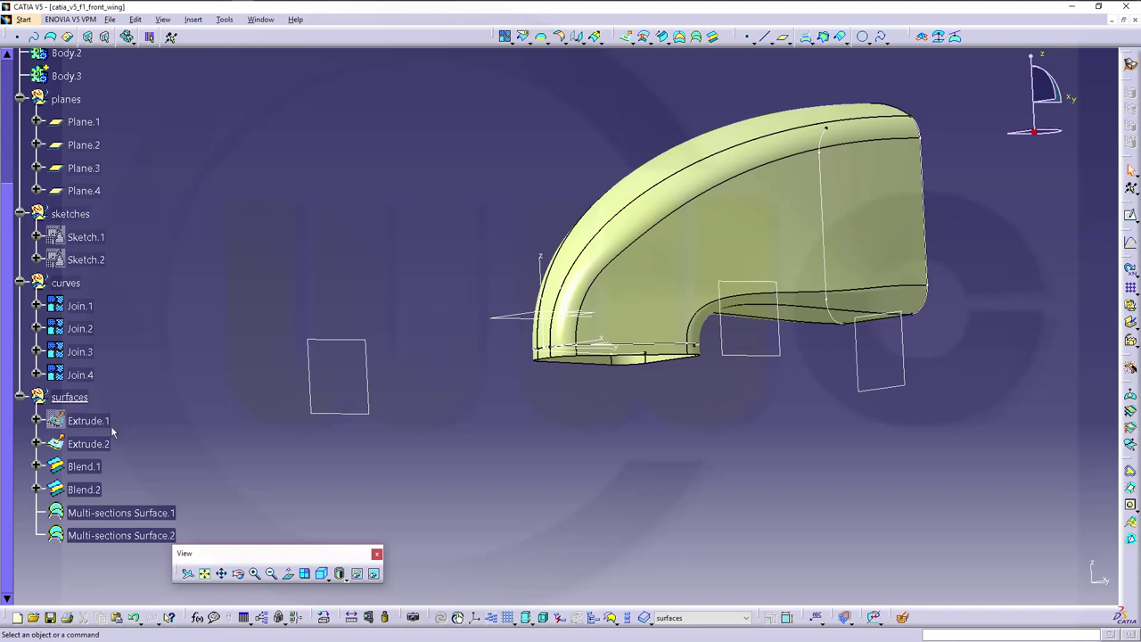
Shorten Extrude.2's Limit 1 dimension from 20mm to 10mm.
{"action": "right_click", "coordinate": [104, 444]}
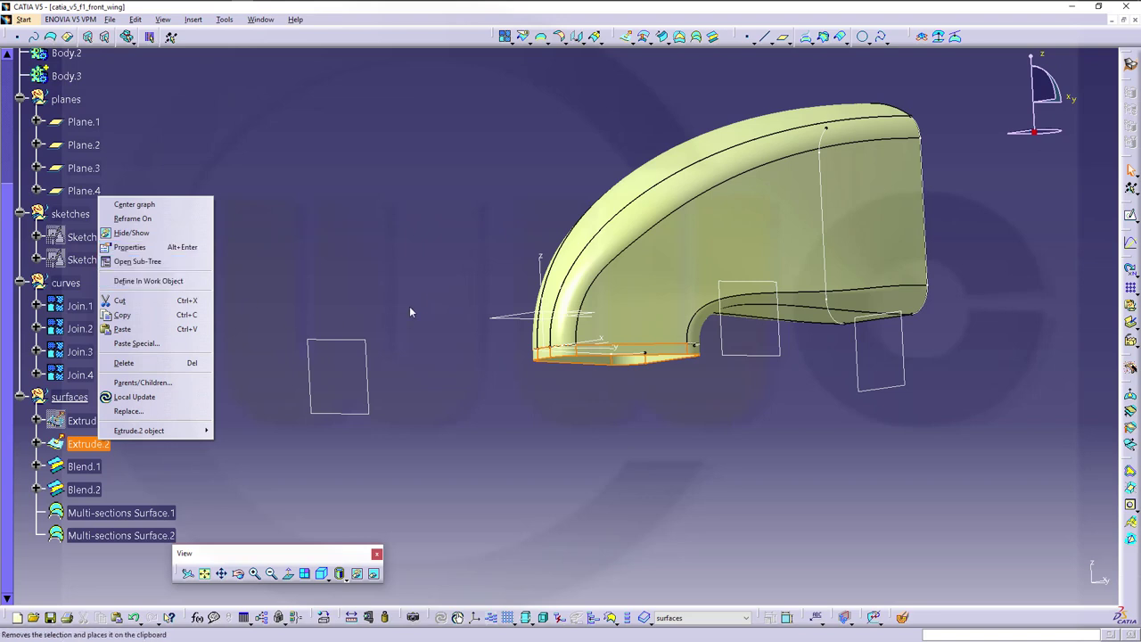
{"action": "key", "text": "Escape"}
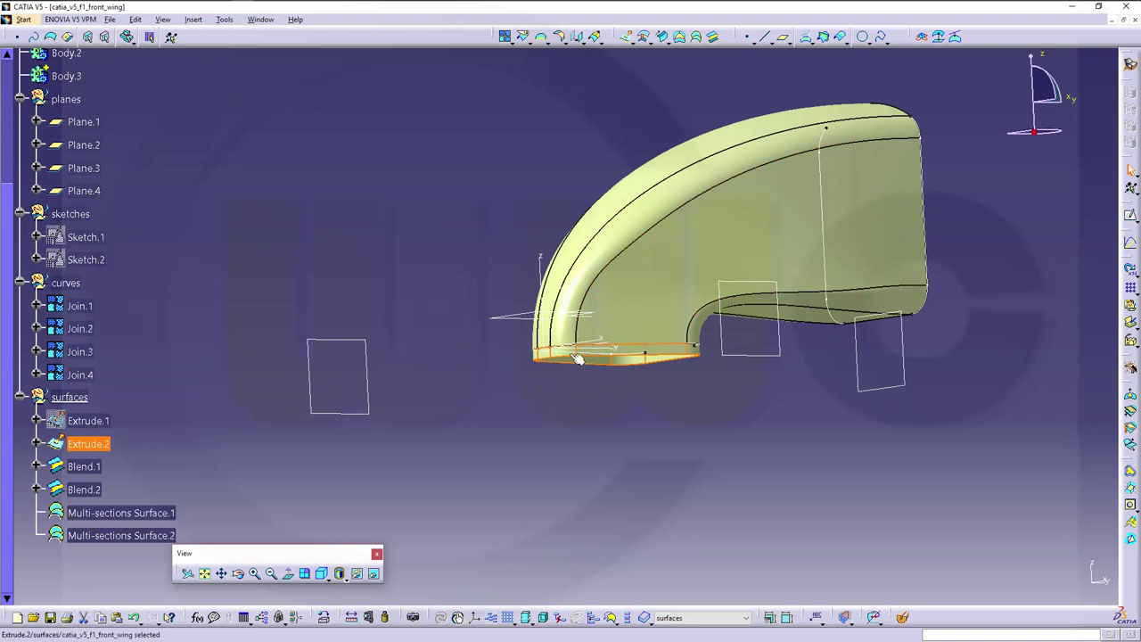
{"action": "middle_click_drag", "start_coordinate": [583, 377], "coordinate": [579, 393]}
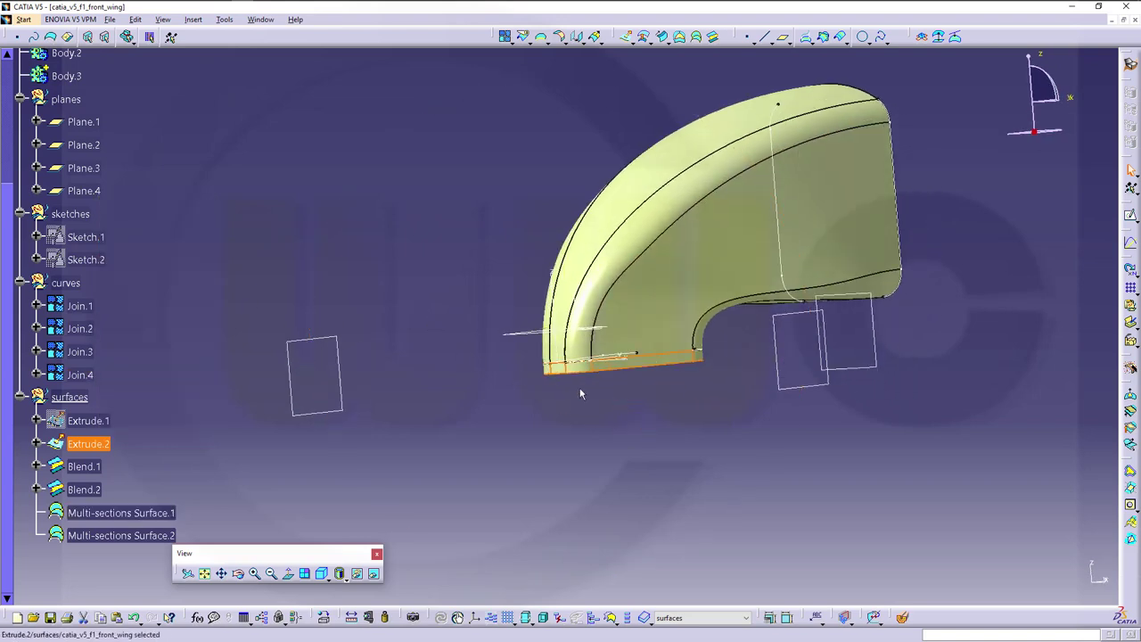
{"action": "double_click", "coordinate": [96, 443]}
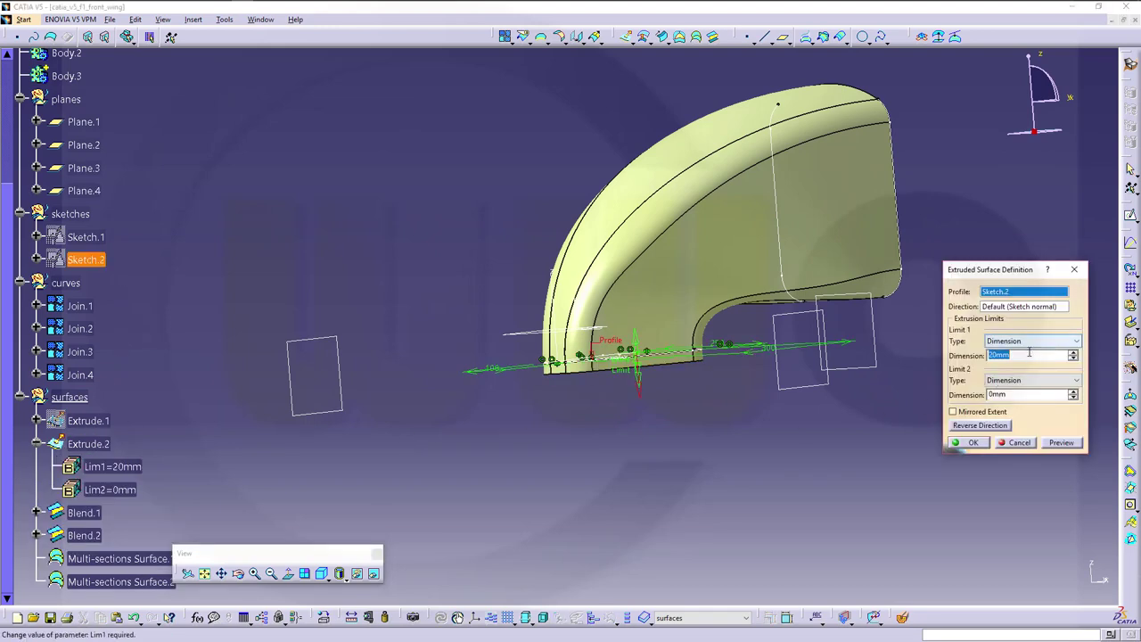
{"action": "key", "text": "Return"}
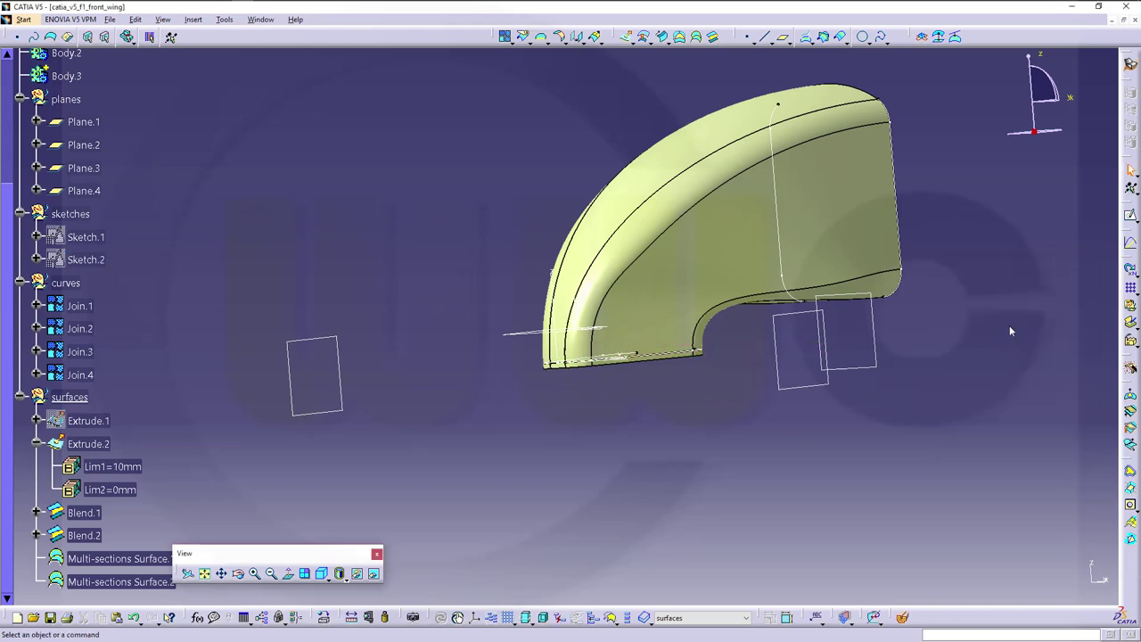
{"action": "middle_click_drag", "start_coordinate": [542, 288], "coordinate": [477, 321]}
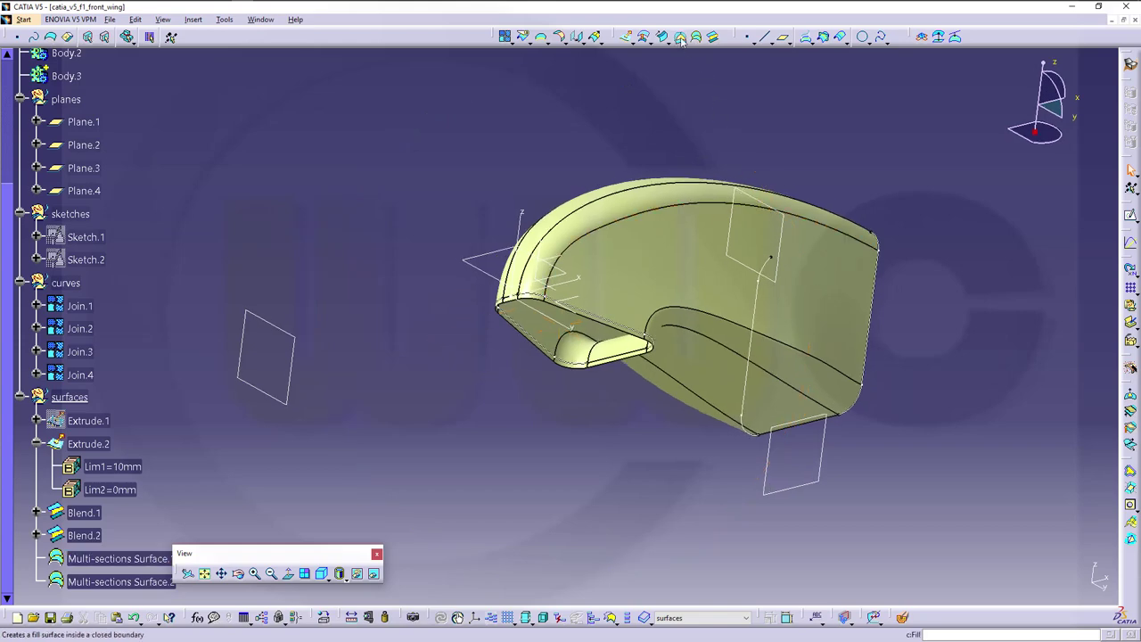
Create Boundary.1 along Extrude.2's inner edge loop with tangent continuity propagation.
{"action": "left_click", "coordinate": [680, 38]}
{"action": "middle_click_drag", "start_coordinate": [657, 425], "coordinate": [751, 384]}
{"action": "left_click", "coordinate": [974, 480]}
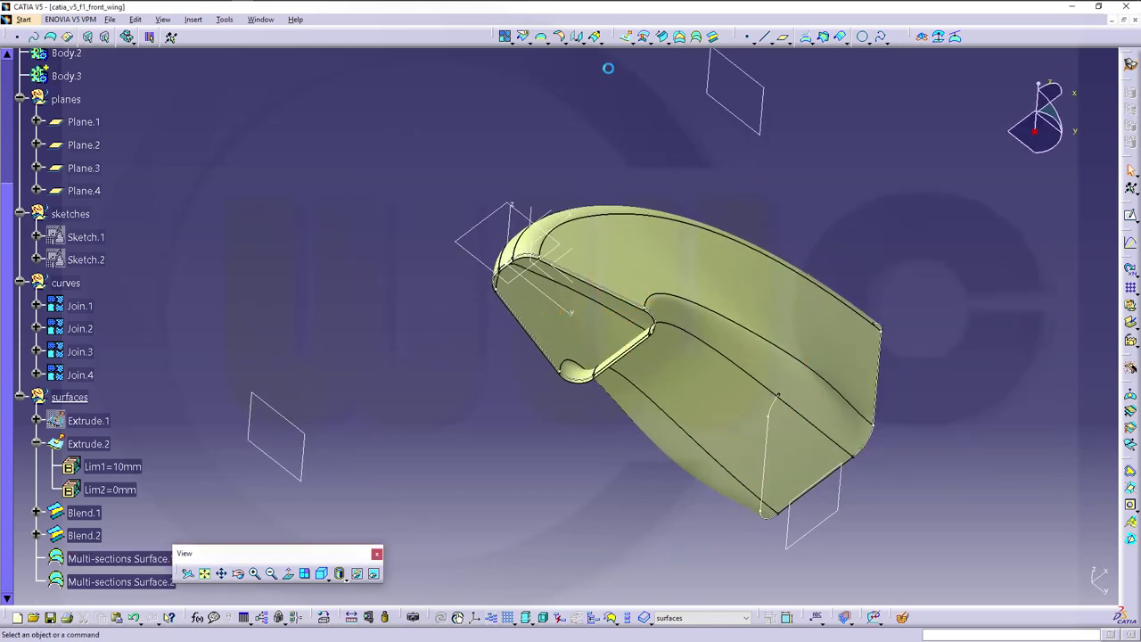
{"action": "left_click", "coordinate": [541, 37]}
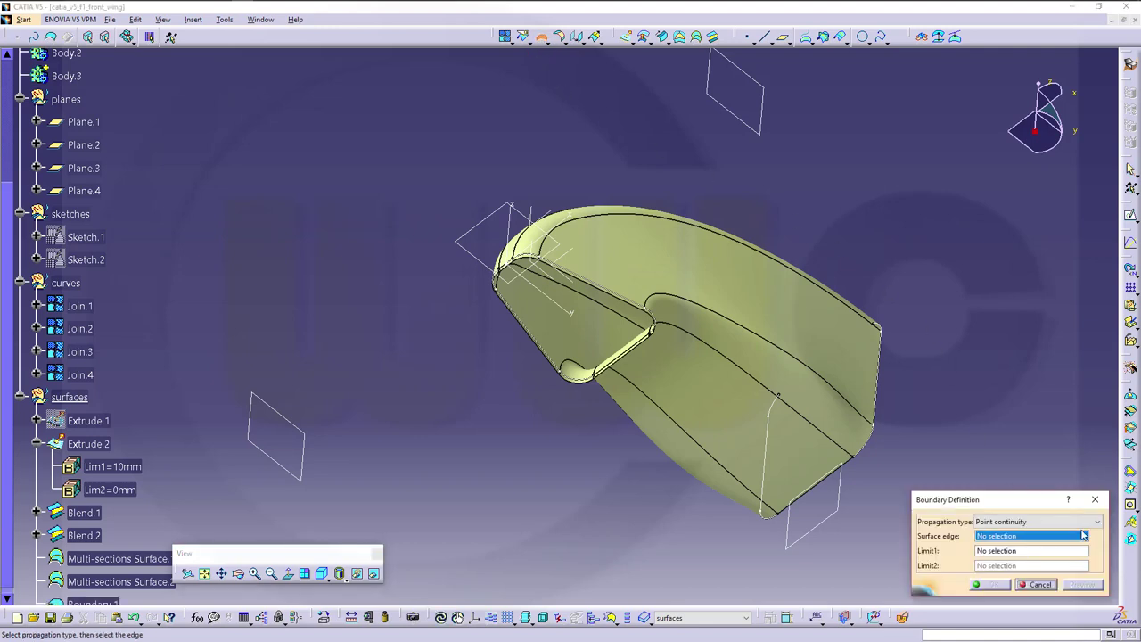
{"action": "left_click", "coordinate": [1098, 522]}
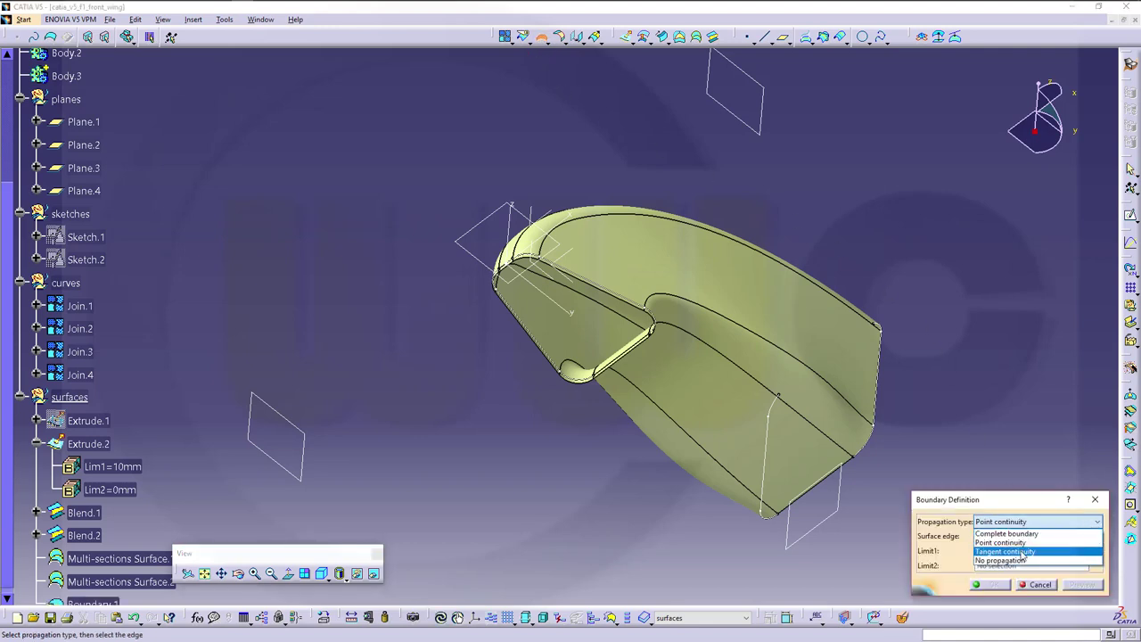
{"action": "left_click", "coordinate": [1016, 558]}
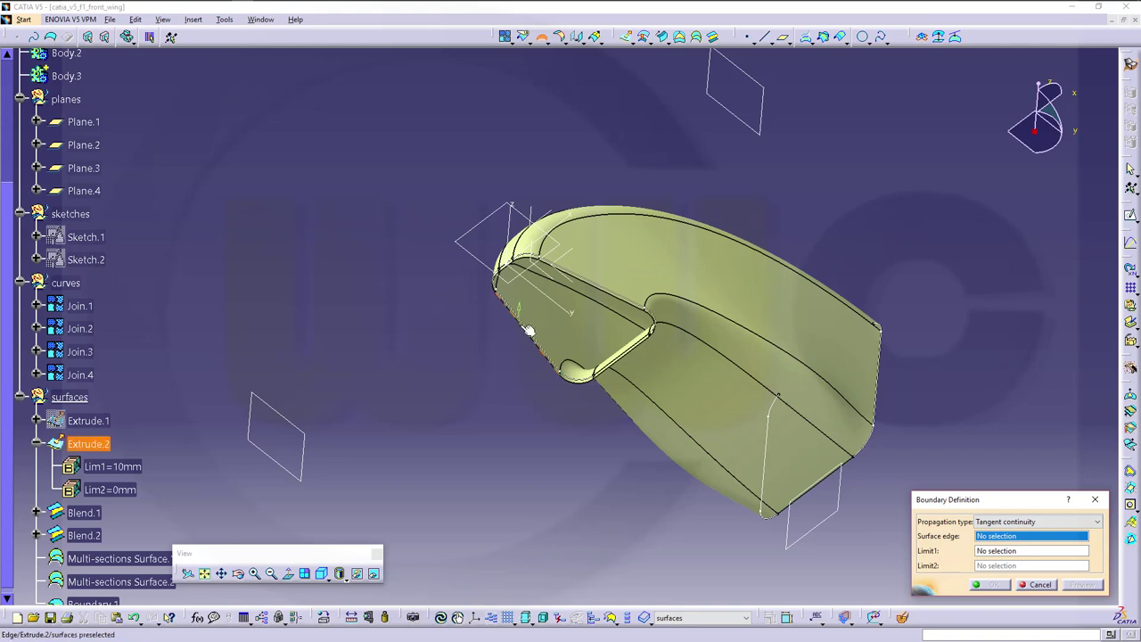
{"action": "left_click", "coordinate": [518, 331]}
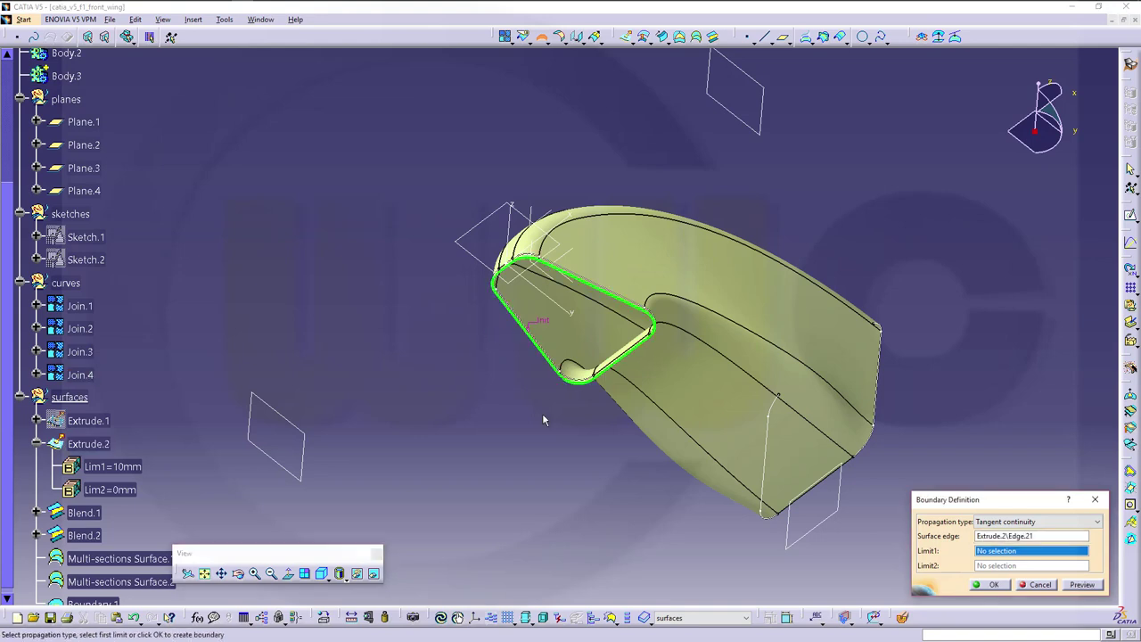
{"action": "left_click", "coordinate": [992, 585]}
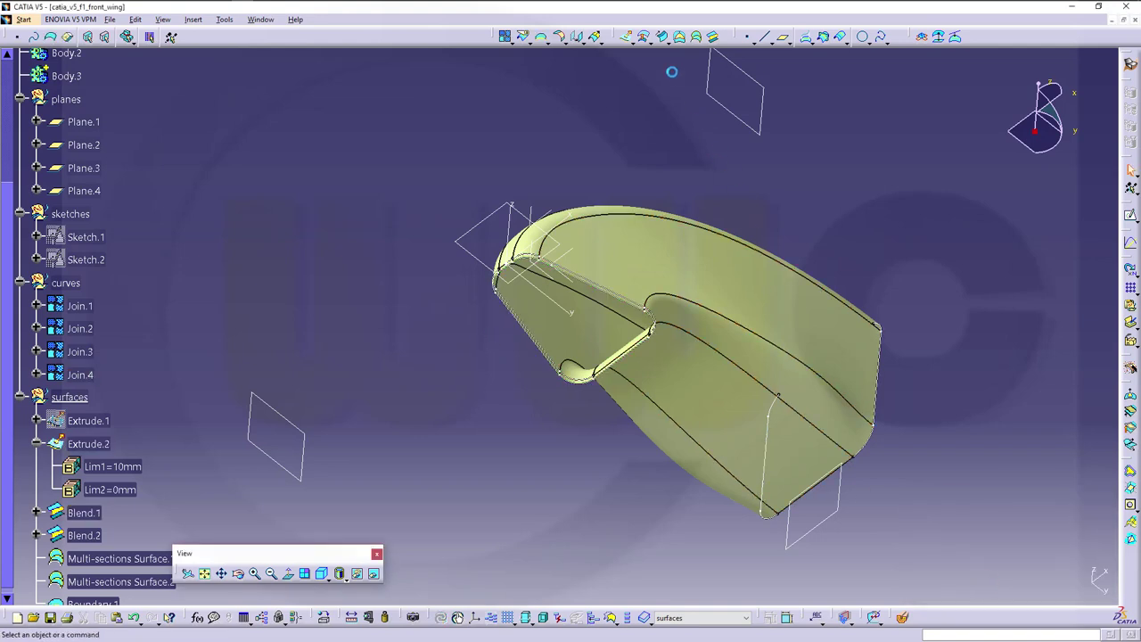
Close the opening with Fill.1 bounded by Boundary.1.
{"action": "left_click", "coordinate": [680, 37]}
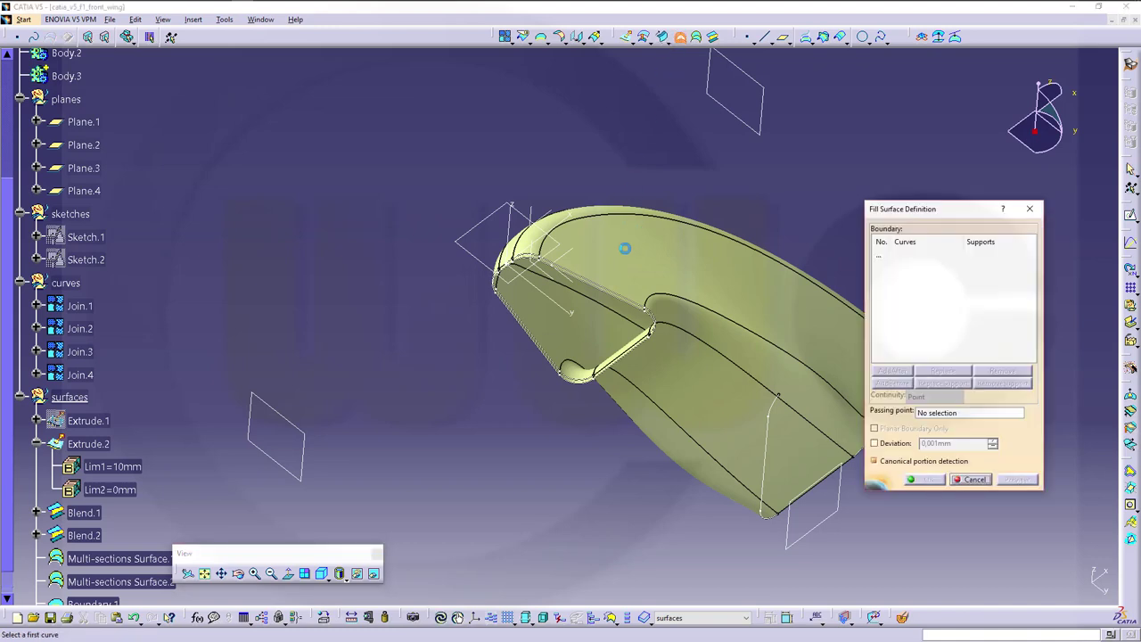
{"action": "left_click", "coordinate": [537, 360]}
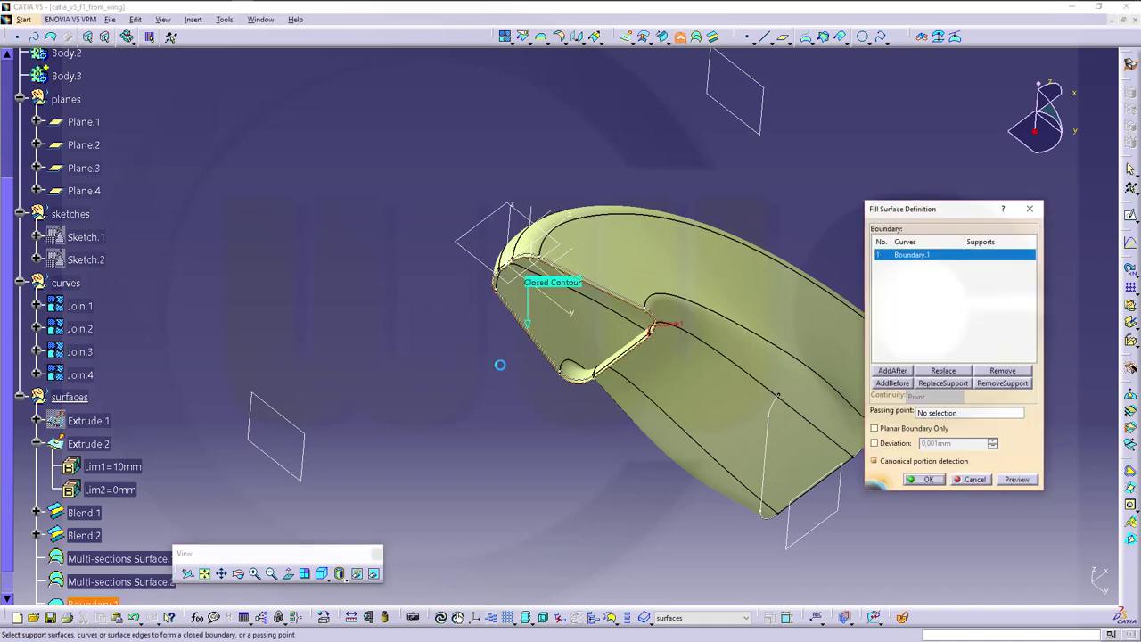
{"action": "left_click", "coordinate": [928, 480]}
{"action": "middle_click_drag", "start_coordinate": [189, 457], "coordinate": [229, 404]}
{"action": "scroll", "coordinate": [221, 408], "scroll_direction": "down", "scroll_amount": 3}
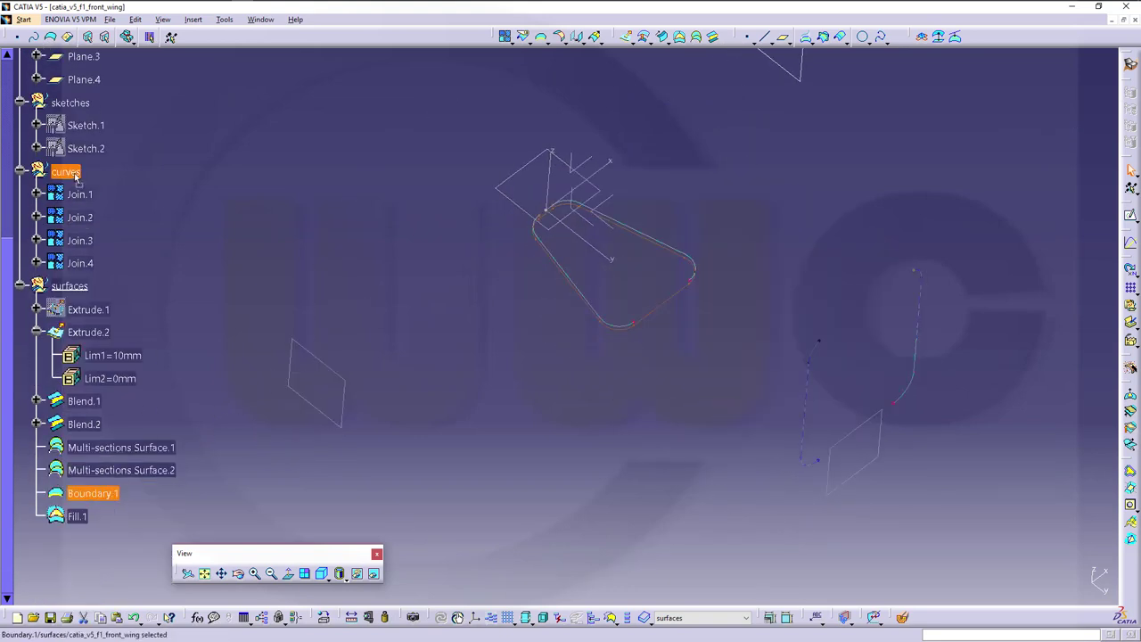
Hide the Boundary.1 curve.
{"action": "left_click_drag", "start_coordinate": [76, 178], "coordinate": [71, 175]}
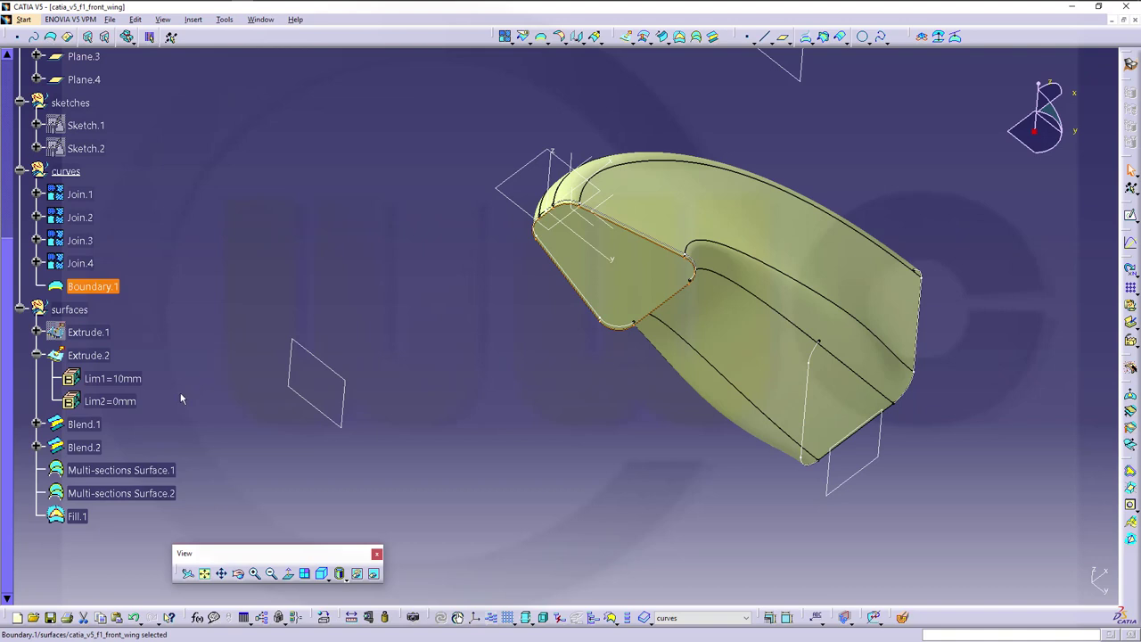
{"action": "left_click", "coordinate": [37, 355]}
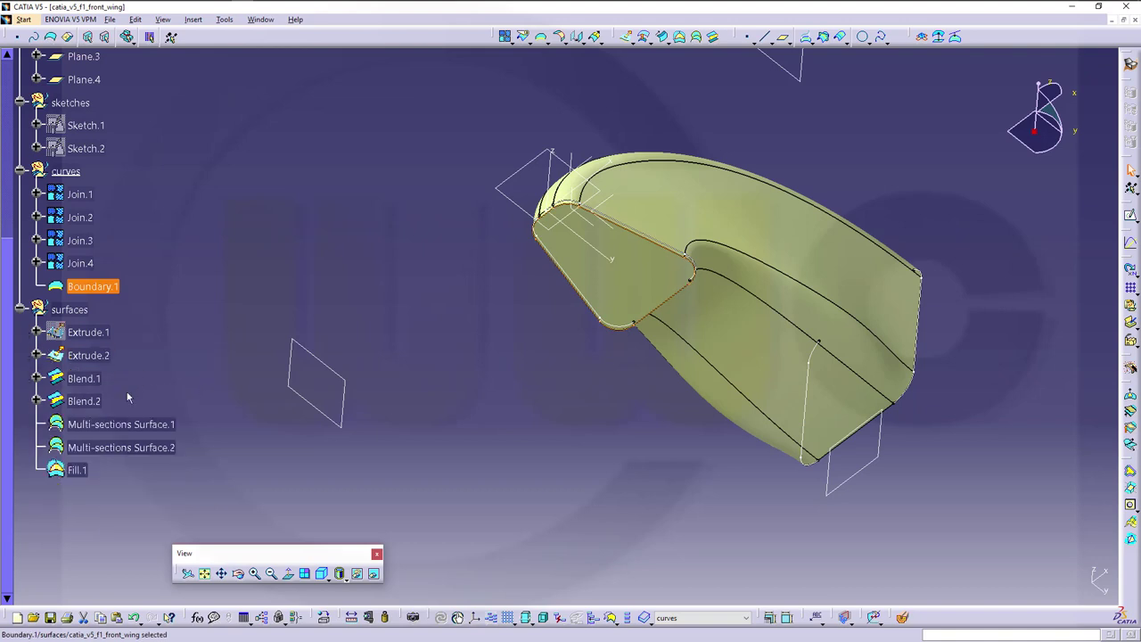
{"action": "middle_click_drag", "start_coordinate": [305, 278], "coordinate": [461, 328]}
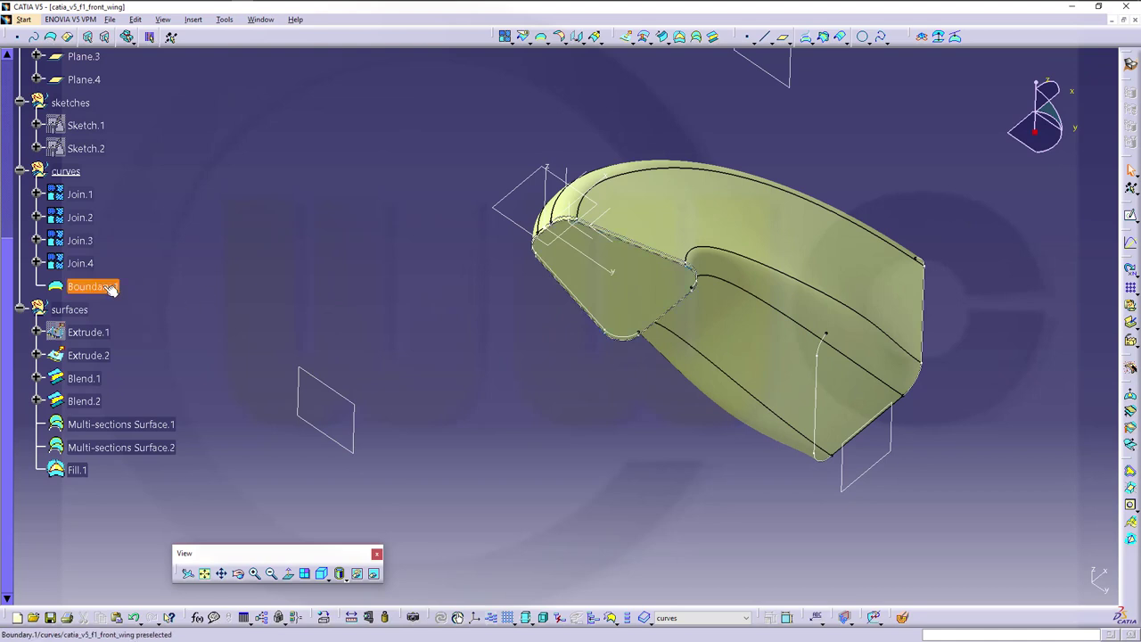
{"action": "right_click", "coordinate": [112, 289]}
{"action": "left_click", "coordinate": [147, 322]}
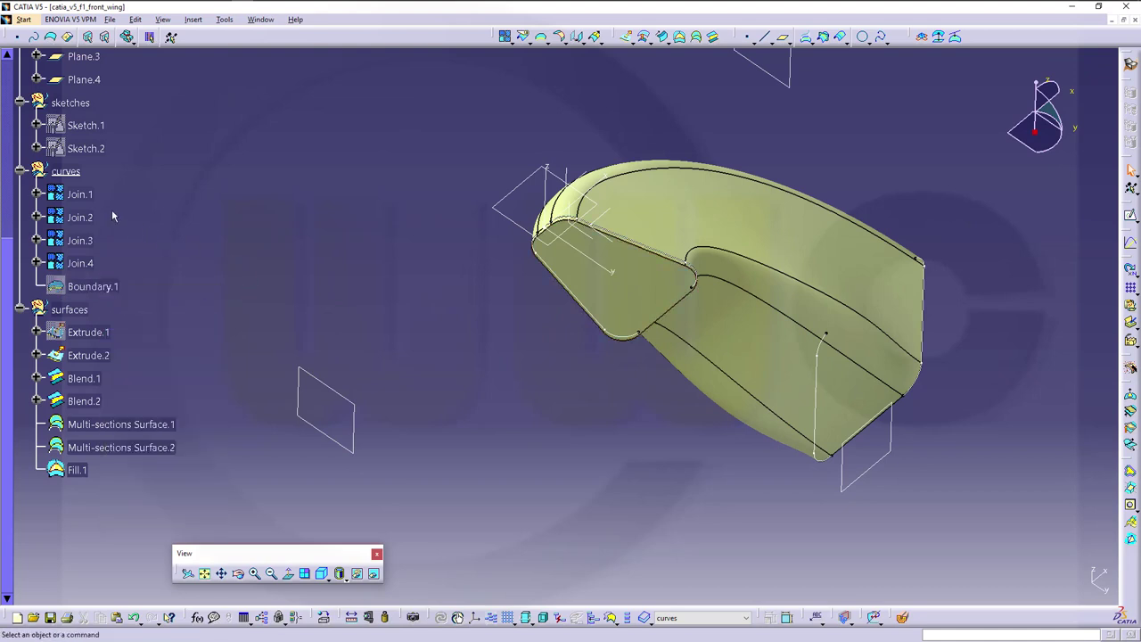
Hide the four curves Join.1 through Join.4 together.
{"action": "right_click", "coordinate": [88, 193]}
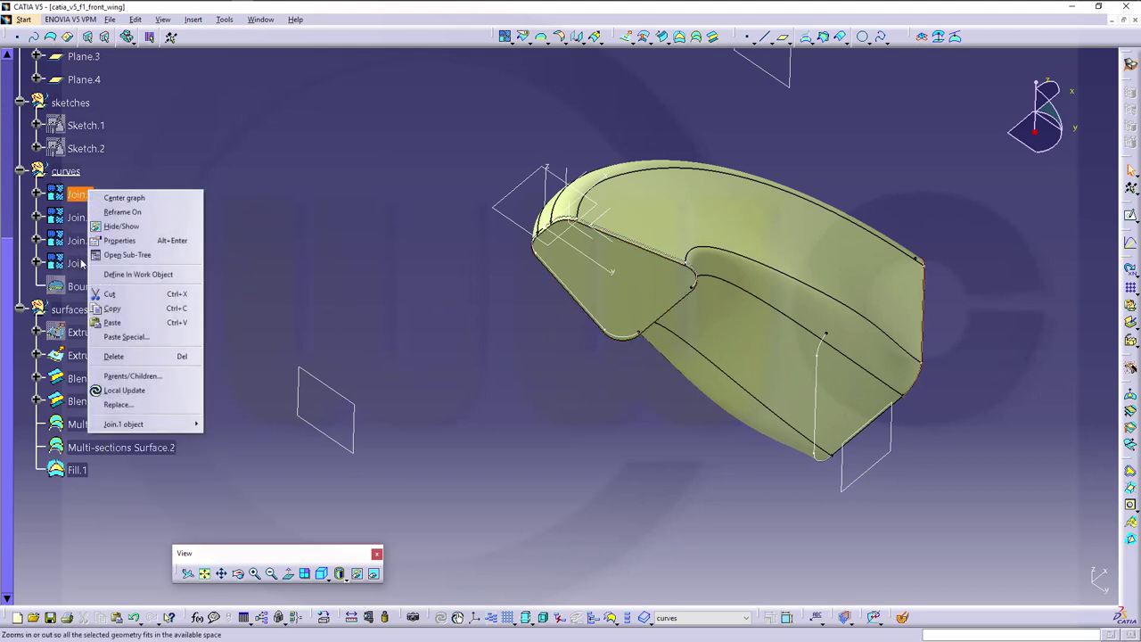
{"action": "left_click", "coordinate": [81, 263]}
{"action": "left_click", "coordinate": [80, 265]}
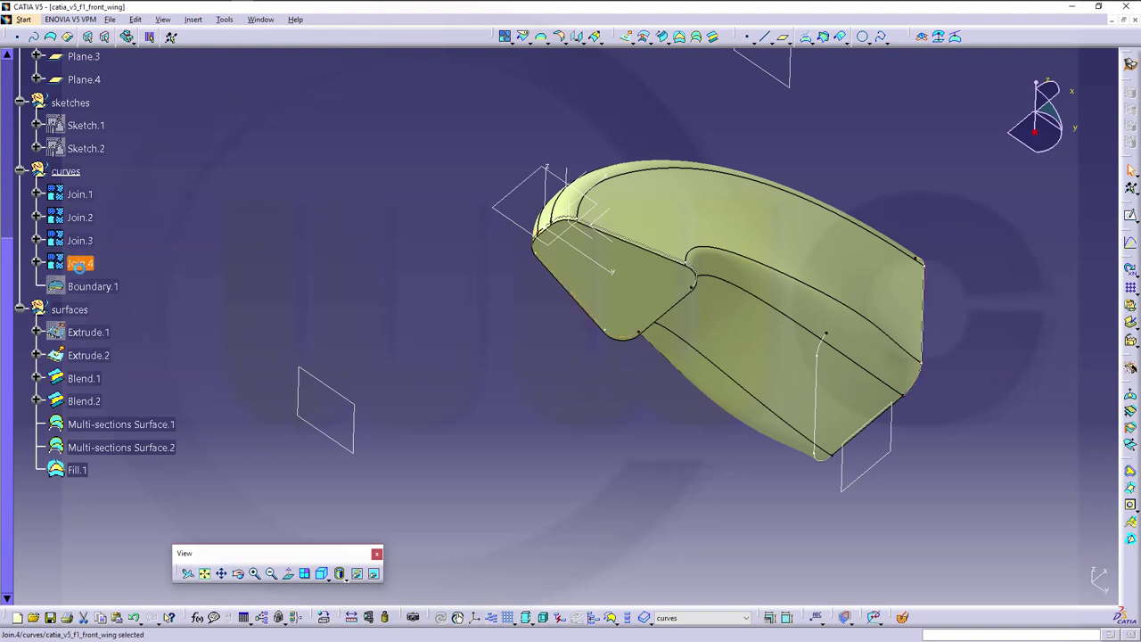
{"action": "left_click", "coordinate": [80, 194], "text": "shift"}
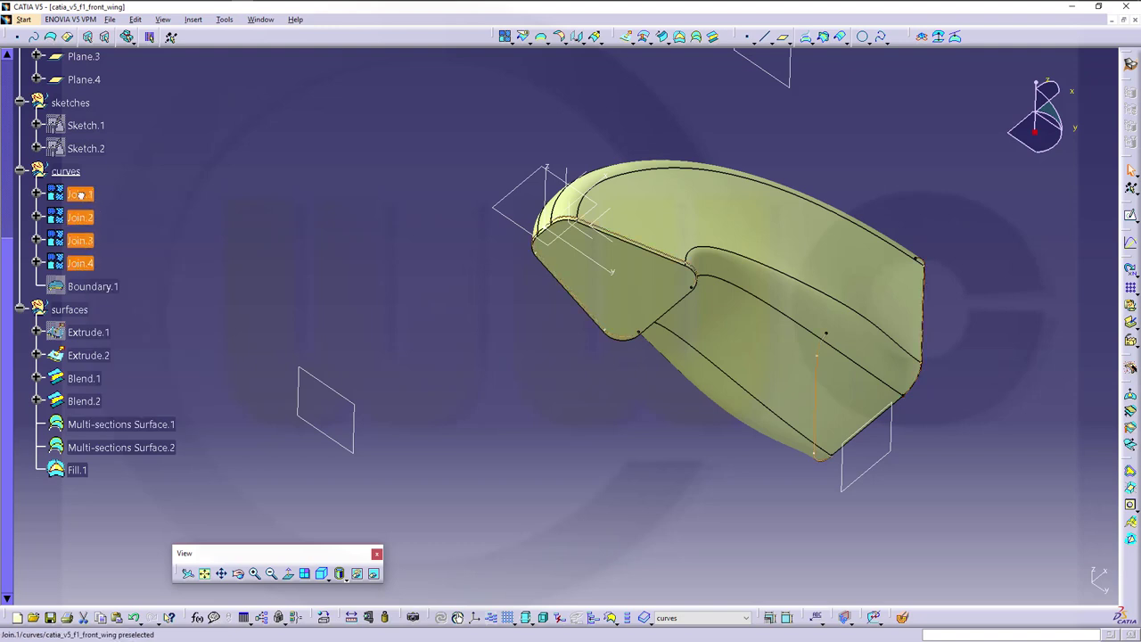
{"action": "right_click", "coordinate": [82, 195]}
{"action": "left_click", "coordinate": [179, 228]}
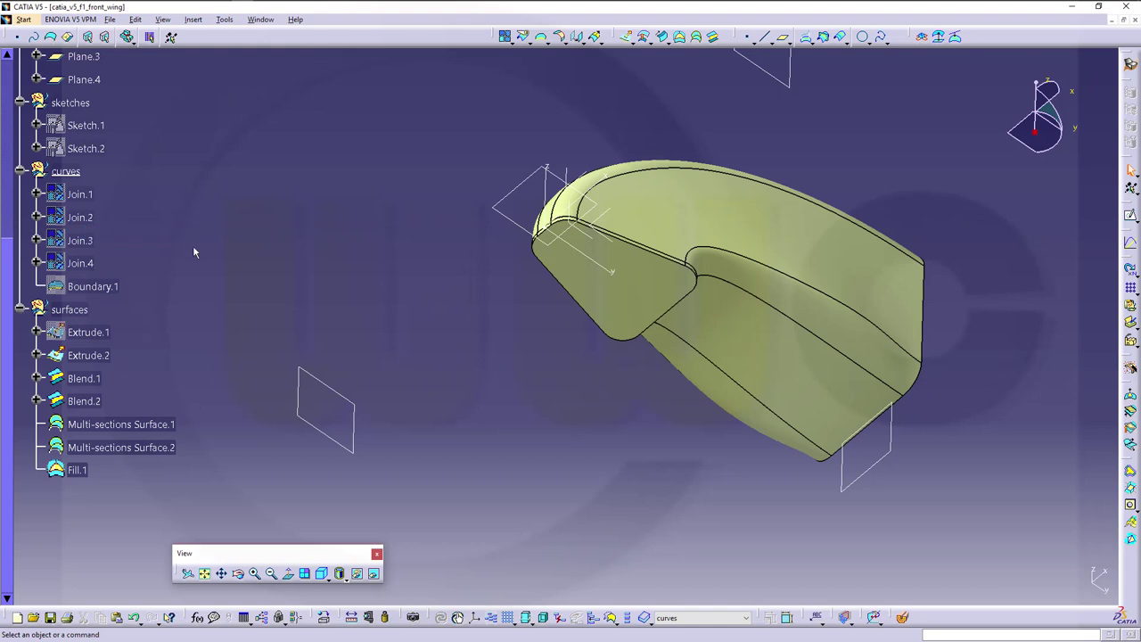
{"action": "middle_click_drag", "start_coordinate": [193, 245], "coordinate": [484, 182]}
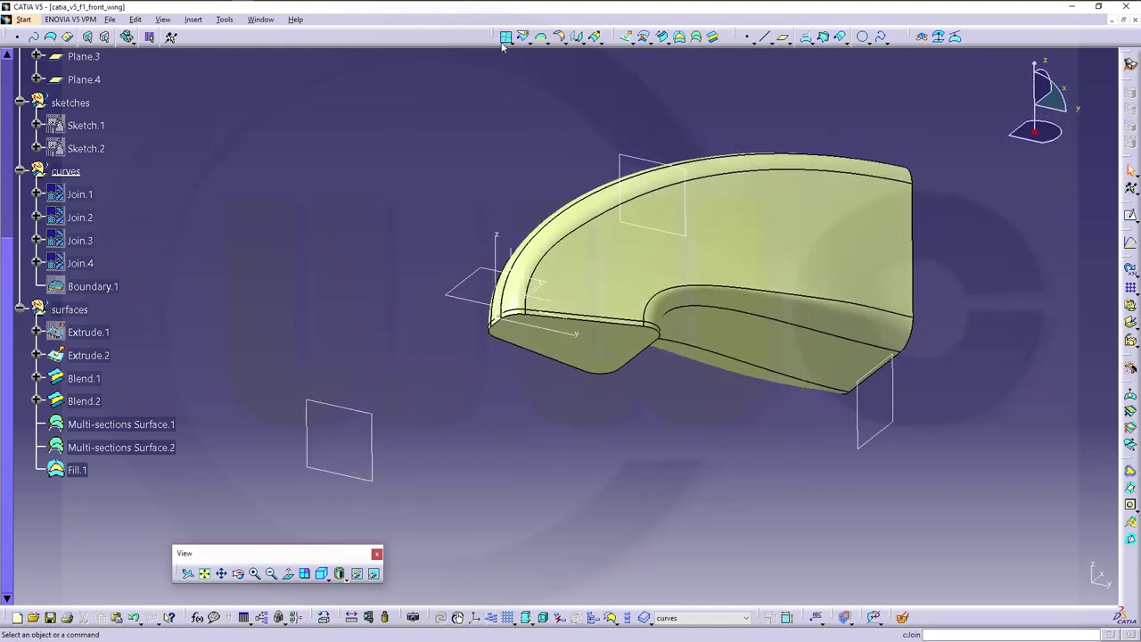
Join Fill.1, Extrude.2, Blend.2, Multi-sections Surface.1, Blend.1 and Multi-sections Surface.2 into Join.5.
{"action": "left_click", "coordinate": [505, 37]}
{"action": "left_click", "coordinate": [612, 346]}
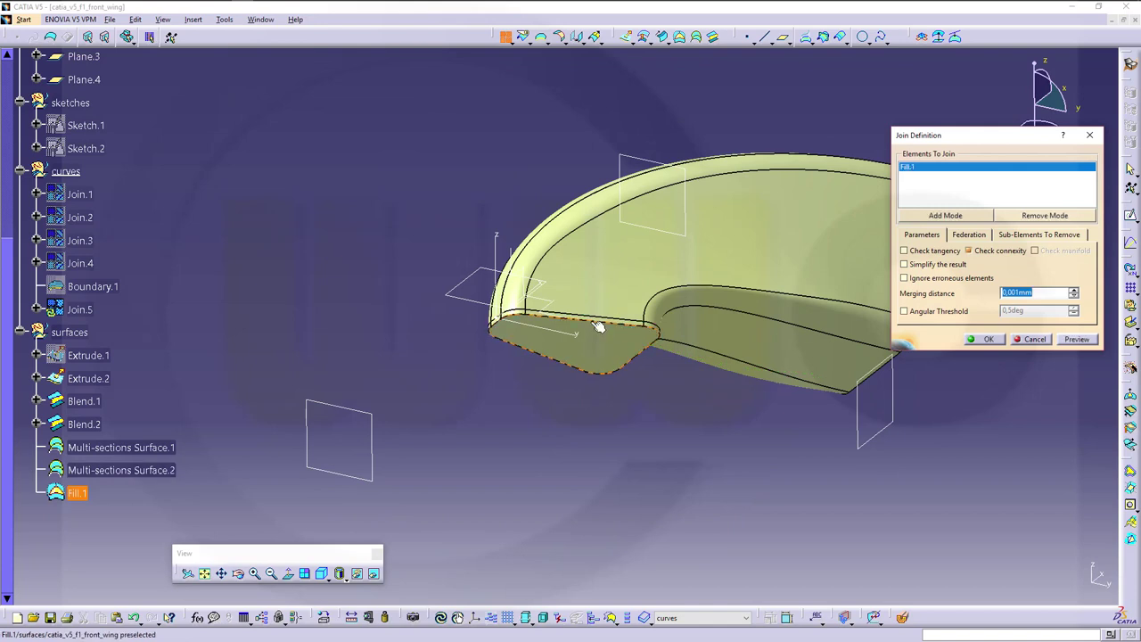
{"action": "left_click", "coordinate": [596, 323]}
{"action": "middle_click_drag", "start_coordinate": [641, 378], "coordinate": [511, 315]}
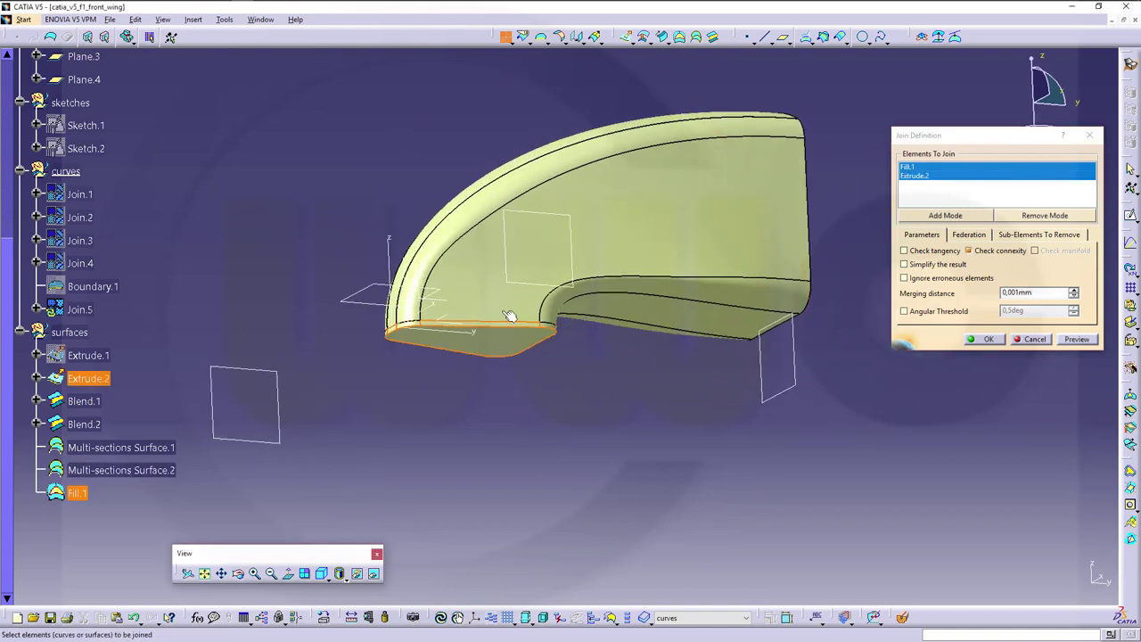
{"action": "left_click", "coordinate": [449, 215]}
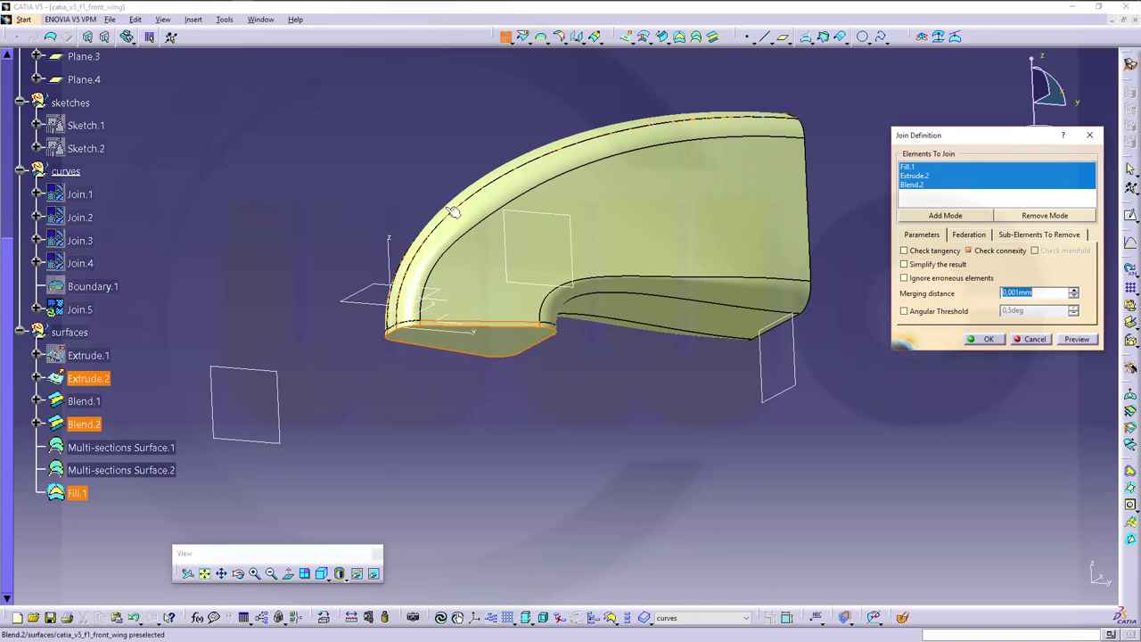
{"action": "left_click", "coordinate": [633, 229]}
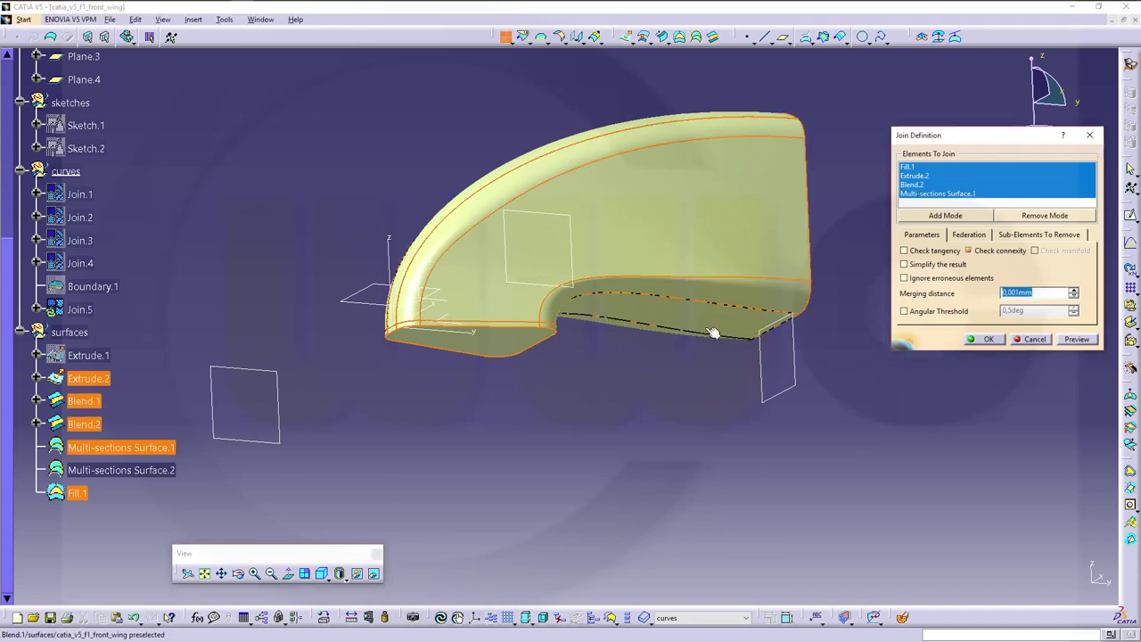
{"action": "left_click", "coordinate": [709, 328]}
{"action": "middle_click_drag", "start_coordinate": [687, 254], "coordinate": [533, 201]}
{"action": "left_click", "coordinate": [544, 192]}
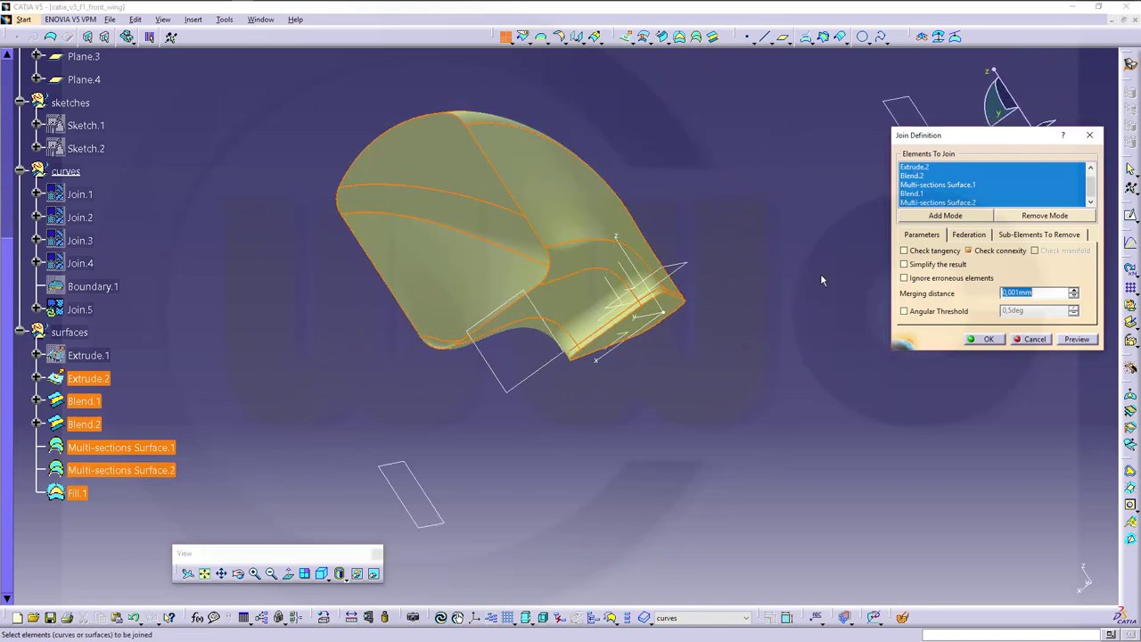
{"action": "left_click", "coordinate": [987, 340]}
{"action": "middle_click_drag", "start_coordinate": [448, 273], "coordinate": [758, 323]}
{"action": "left_click", "coordinate": [326, 282]}
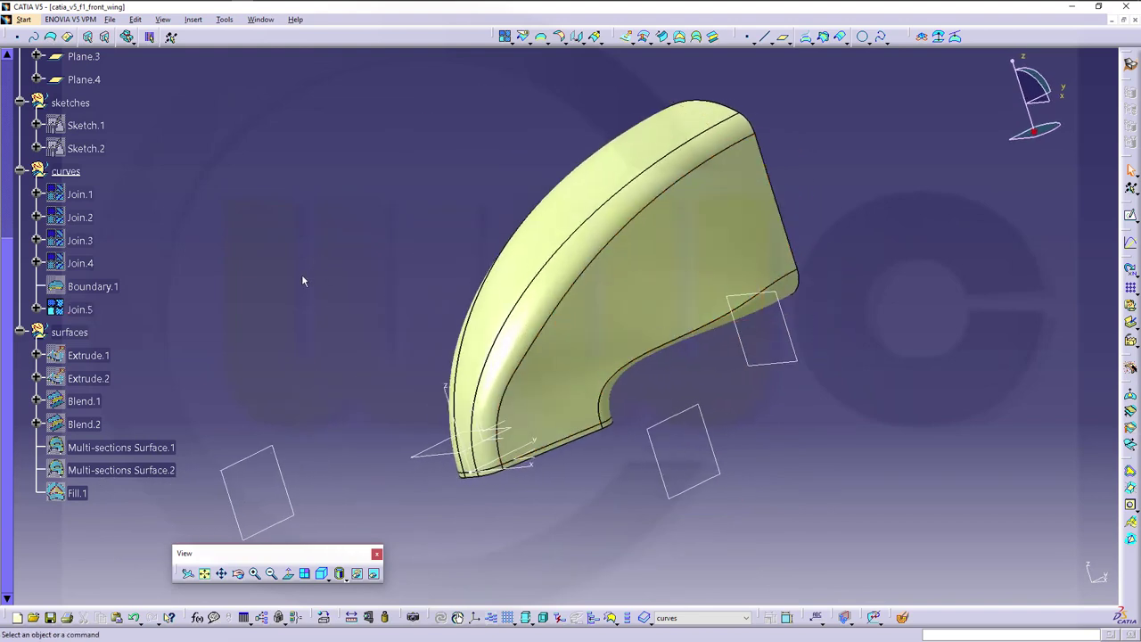
Move Join.5 into the surfaces set and open the Shape Fillet definition.
{"action": "left_click", "coordinate": [81, 310]}
{"action": "left_click_drag", "start_coordinate": [86, 332], "coordinate": [85, 332]}
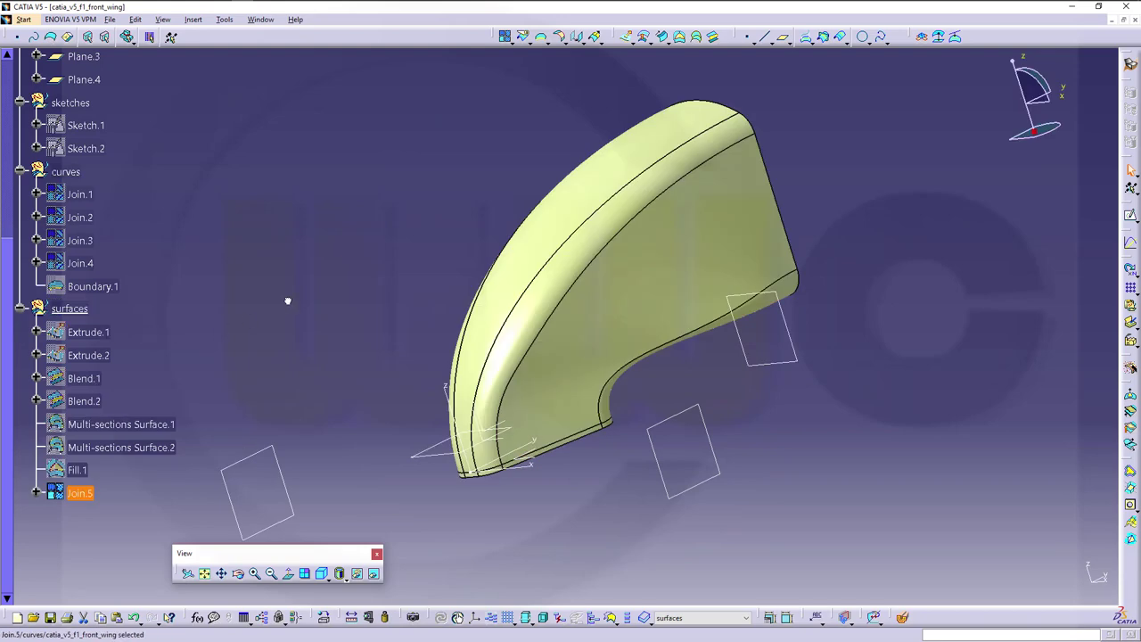
{"action": "mouse_move", "coordinate": [731, 374]}
{"action": "middle_mouse_down"}
{"action": "mouse_move", "coordinate": [744, 389]}
{"action": "mouse_move", "coordinate": [716, 448]}
{"action": "mouse_move", "coordinate": [759, 333]}
{"action": "mouse_move", "coordinate": [665, 341]}
{"action": "mouse_move", "coordinate": [619, 273]}
{"action": "mouse_move", "coordinate": [631, 485]}
{"action": "mouse_move", "coordinate": [611, 425]}
{"action": "mouse_move", "coordinate": [476, 179]}
{"action": "mouse_move", "coordinate": [687, 415]}
{"action": "middle_mouse_up"}
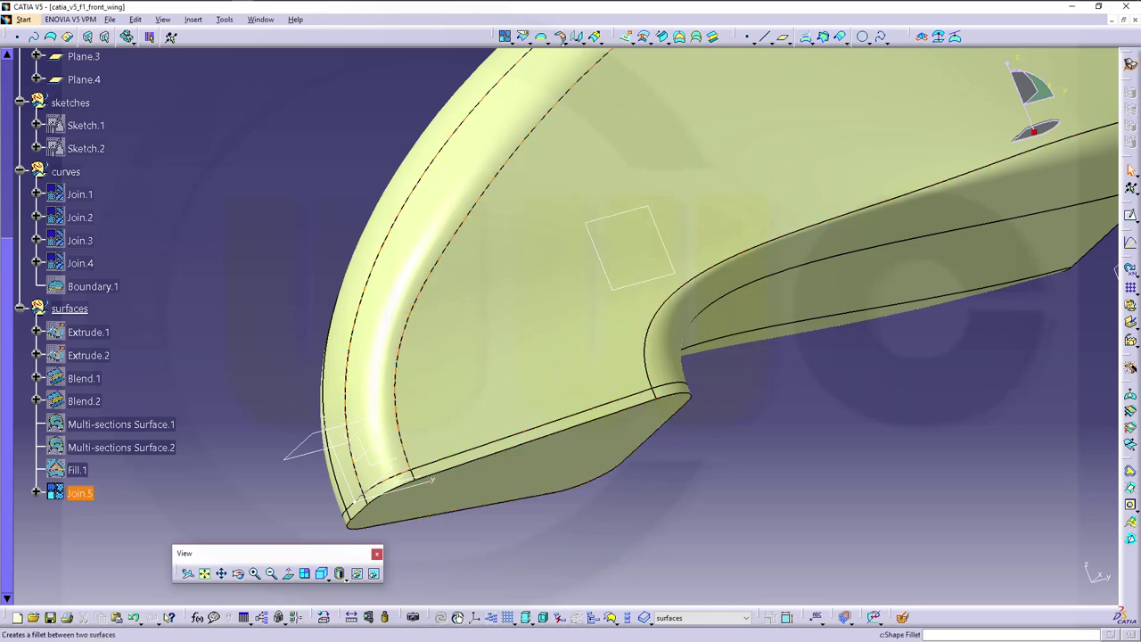
{"action": "left_click", "coordinate": [560, 36]}
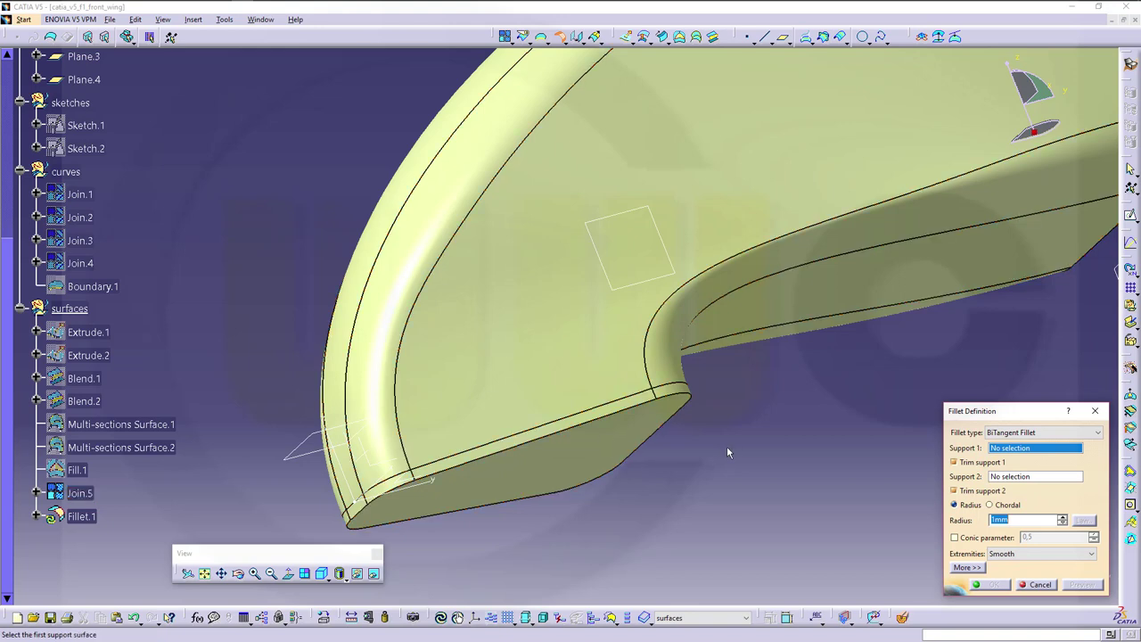
Round Join.5's bottom edge loop with EdgeFillet.1 instead of a shape fillet.
{"action": "left_click", "coordinate": [1039, 584]}
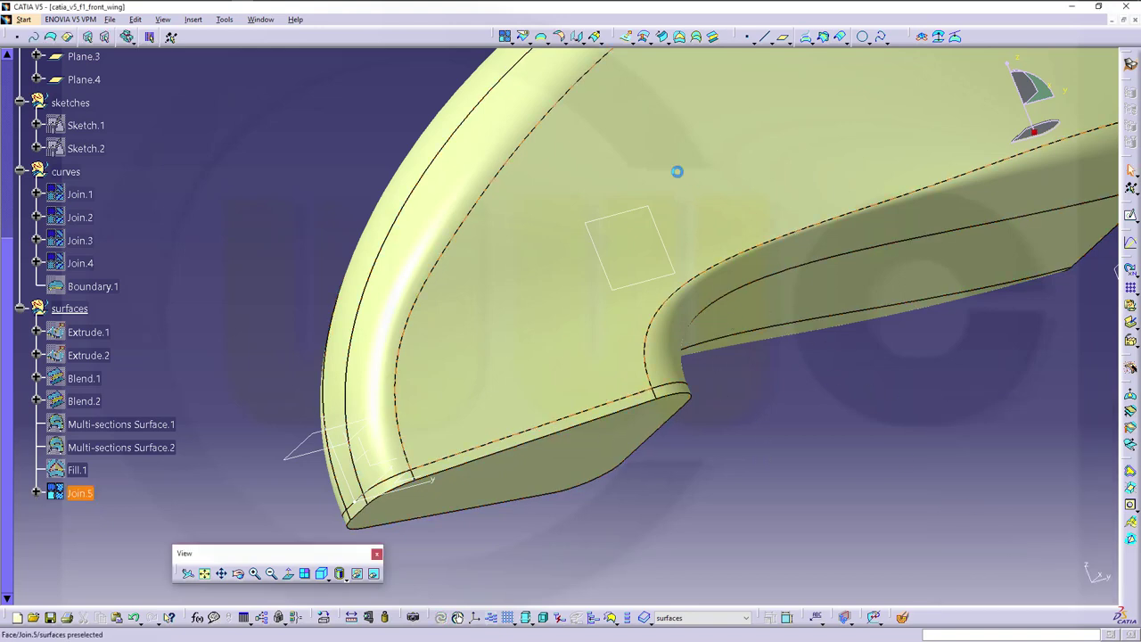
{"action": "left_click", "coordinate": [565, 42]}
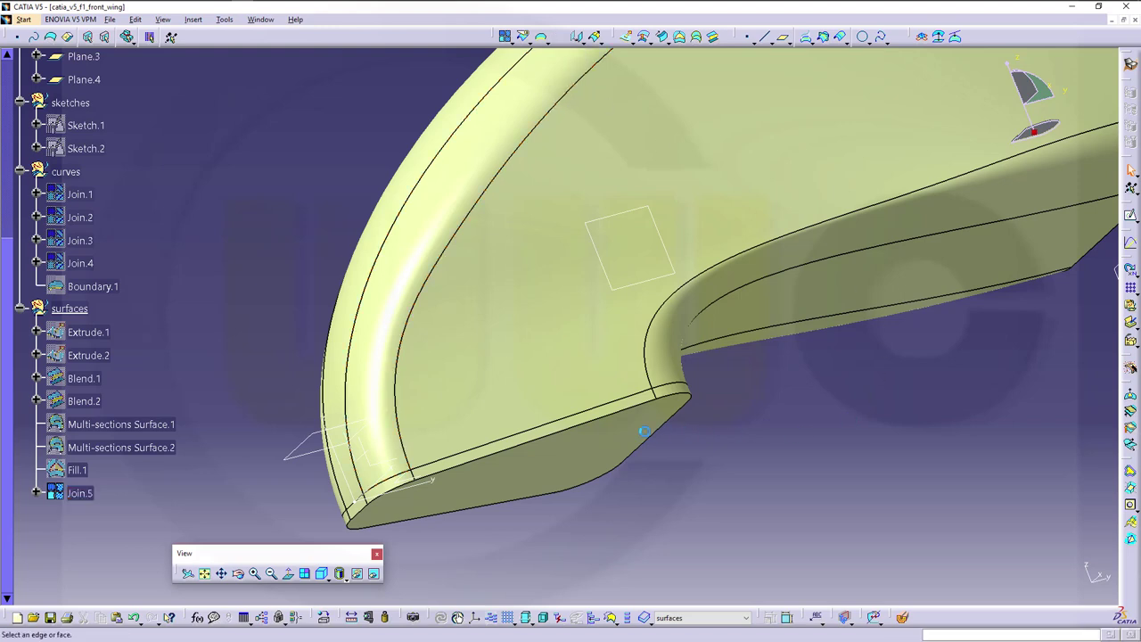
{"action": "left_click", "coordinate": [563, 436]}
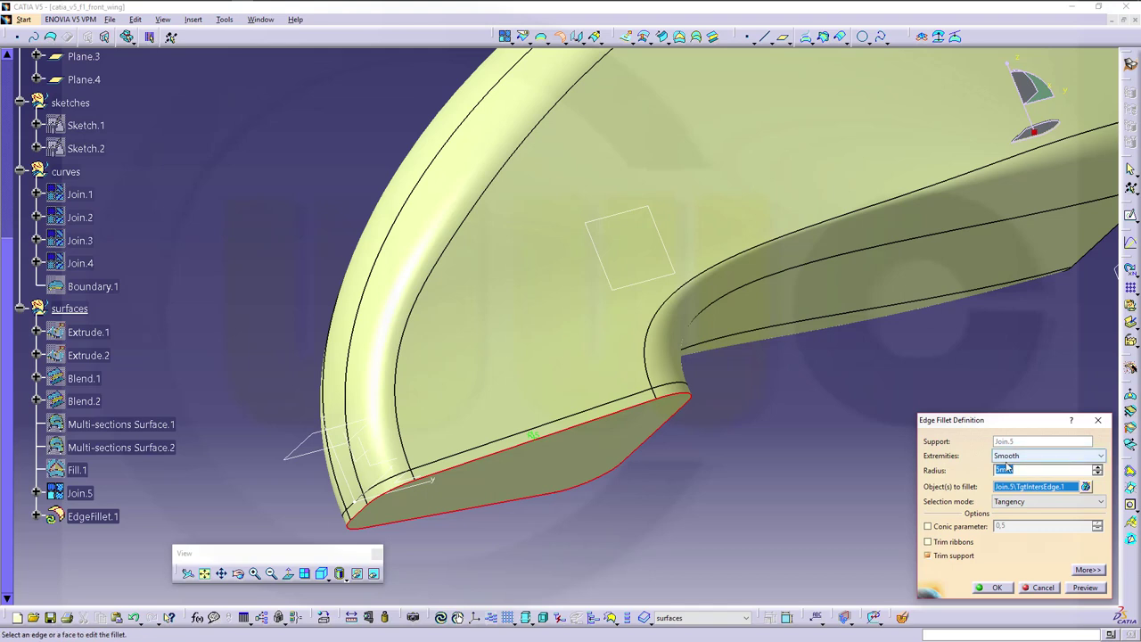
{"action": "key", "text": "Return"}
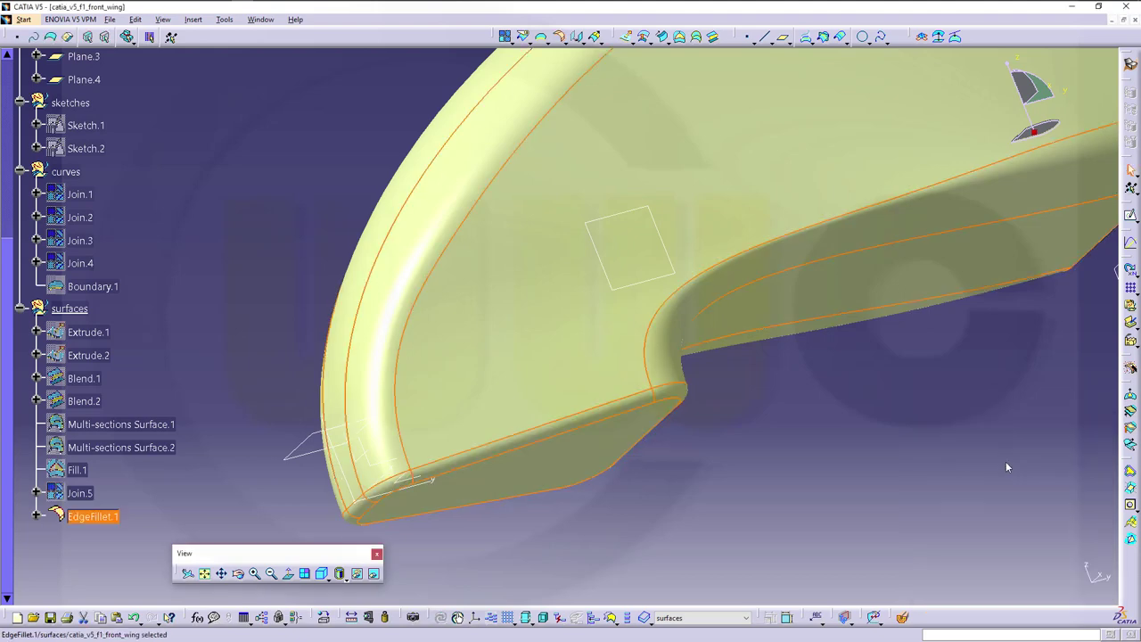
{"action": "middle_click_drag", "start_coordinate": [500, 363], "coordinate": [741, 413]}
Switch to Part Design and apply Thick Surface to EdgeFillet.1.
{"action": "key", "text": "Down"}
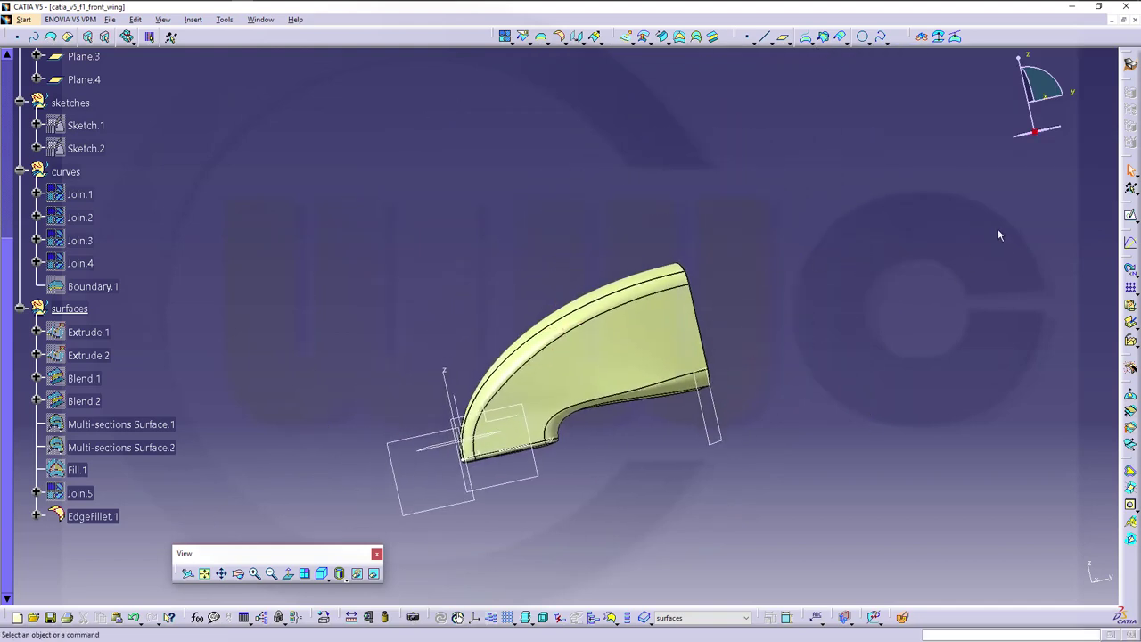
{"action": "left_click", "coordinate": [1131, 71]}
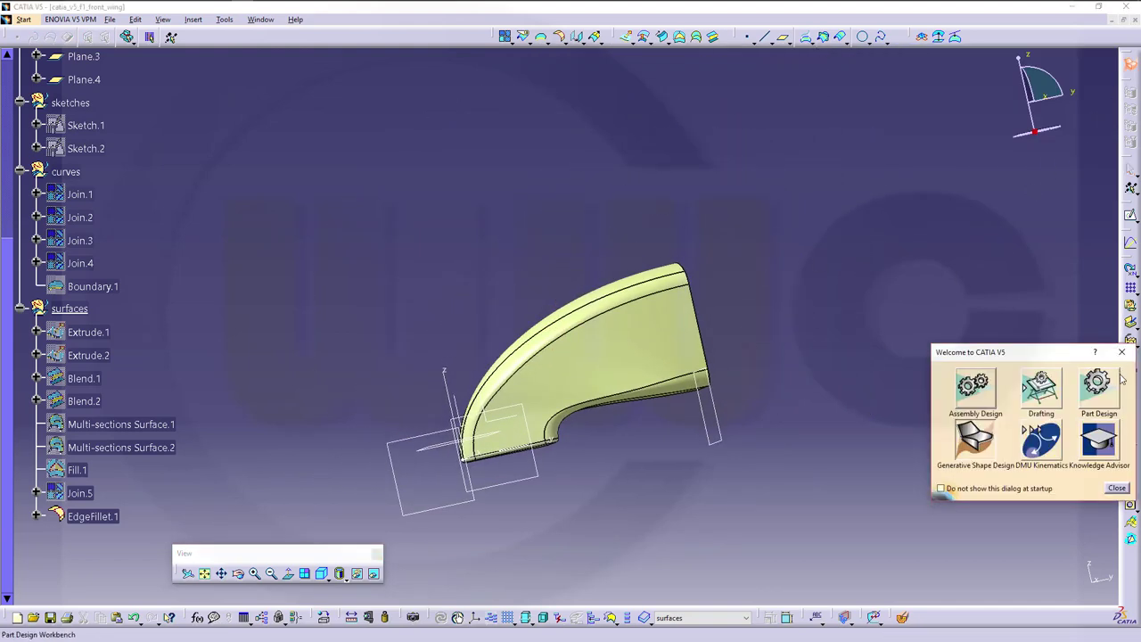
{"action": "left_click", "coordinate": [962, 360]}
{"action": "middle_click_drag", "start_coordinate": [846, 308], "coordinate": [739, 405]}
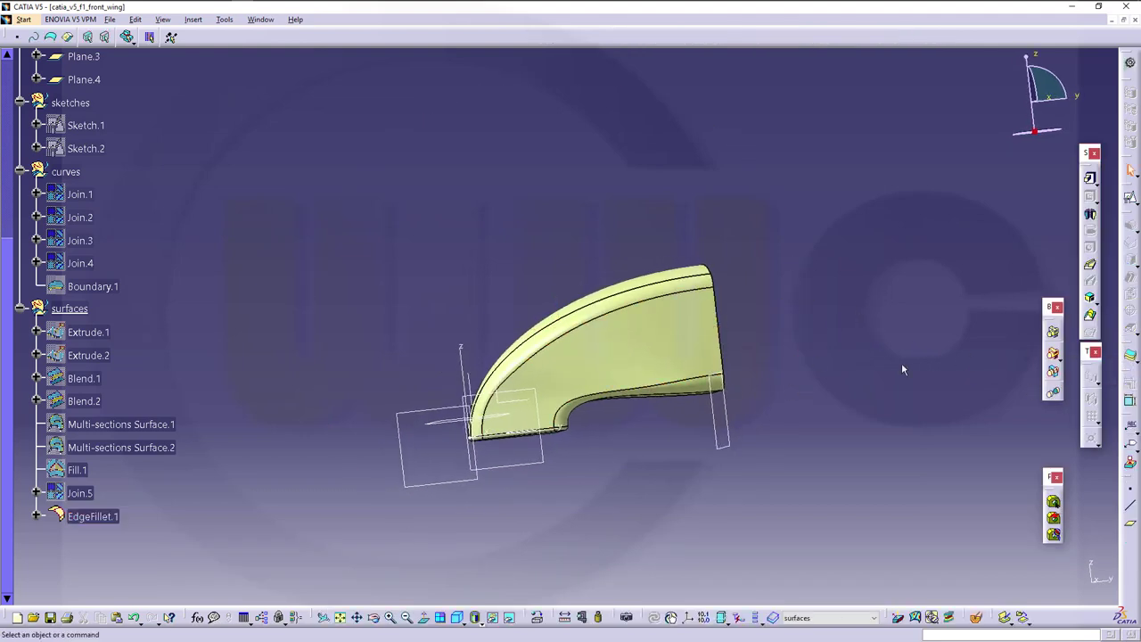
{"action": "left_click", "coordinate": [82, 521]}
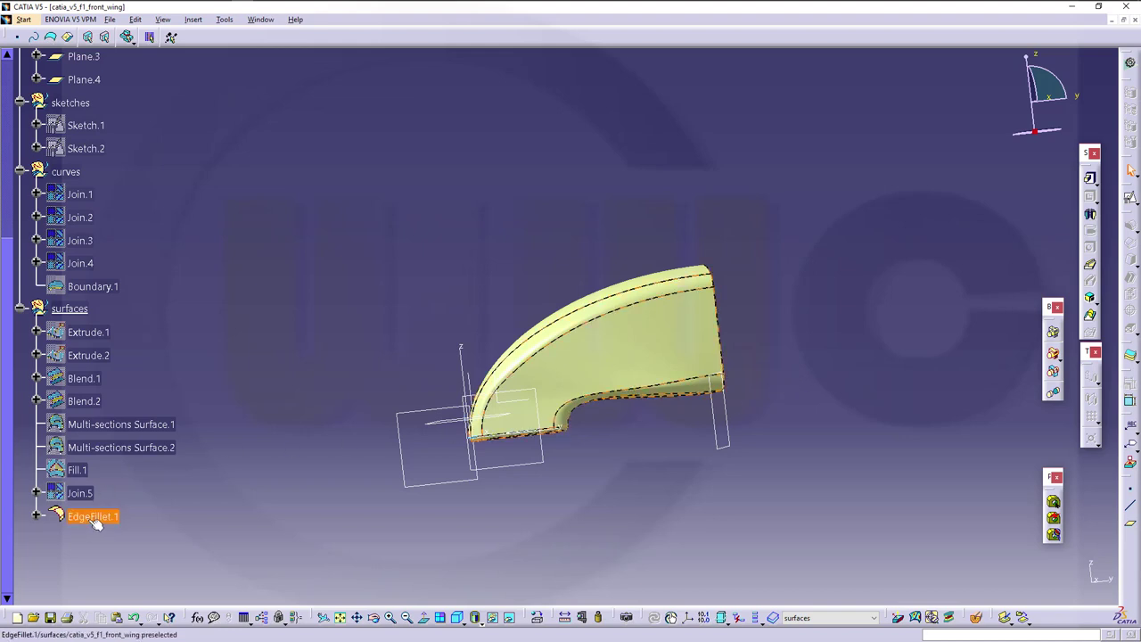
{"action": "left_click", "coordinate": [1130, 356]}
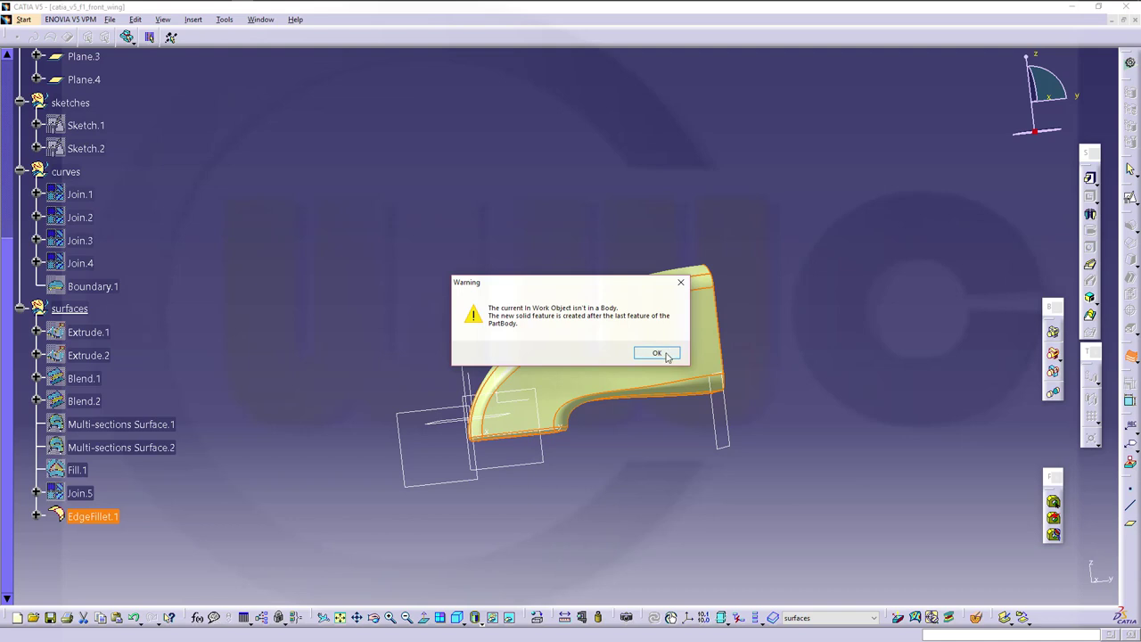
Accept the warning, create the ThickSurface solid from EdgeFillet.1, then hide EdgeFillet.1.
{"action": "left_click", "coordinate": [666, 355]}
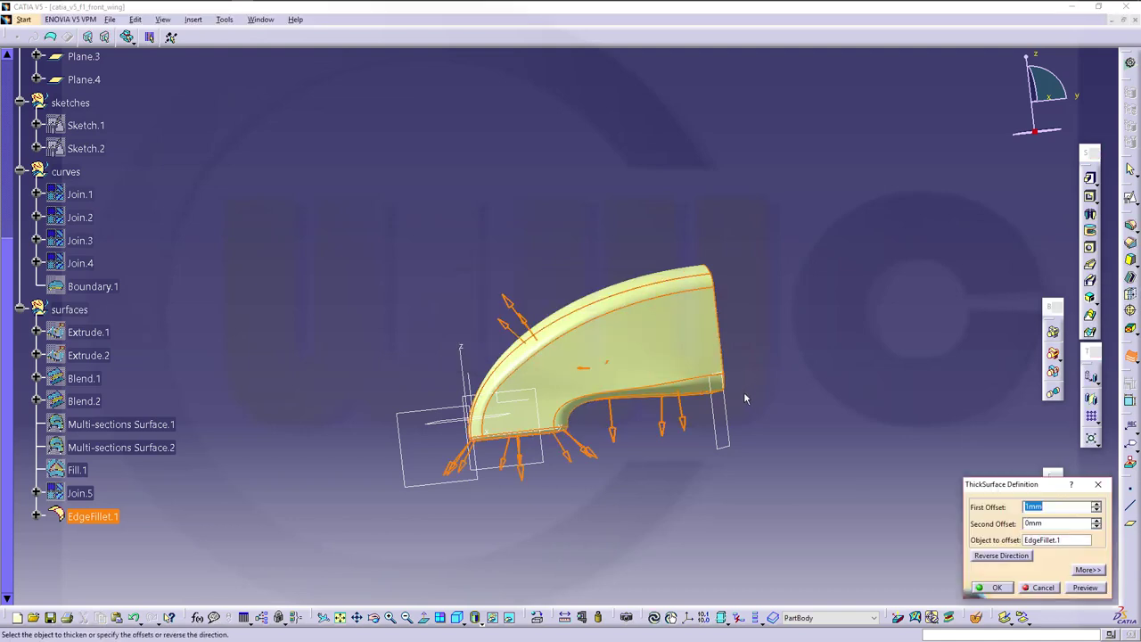
{"action": "left_click", "coordinate": [997, 591]}
{"action": "middle_click_drag", "start_coordinate": [508, 312], "coordinate": [485, 358]}
{"action": "right_click", "coordinate": [84, 516]}
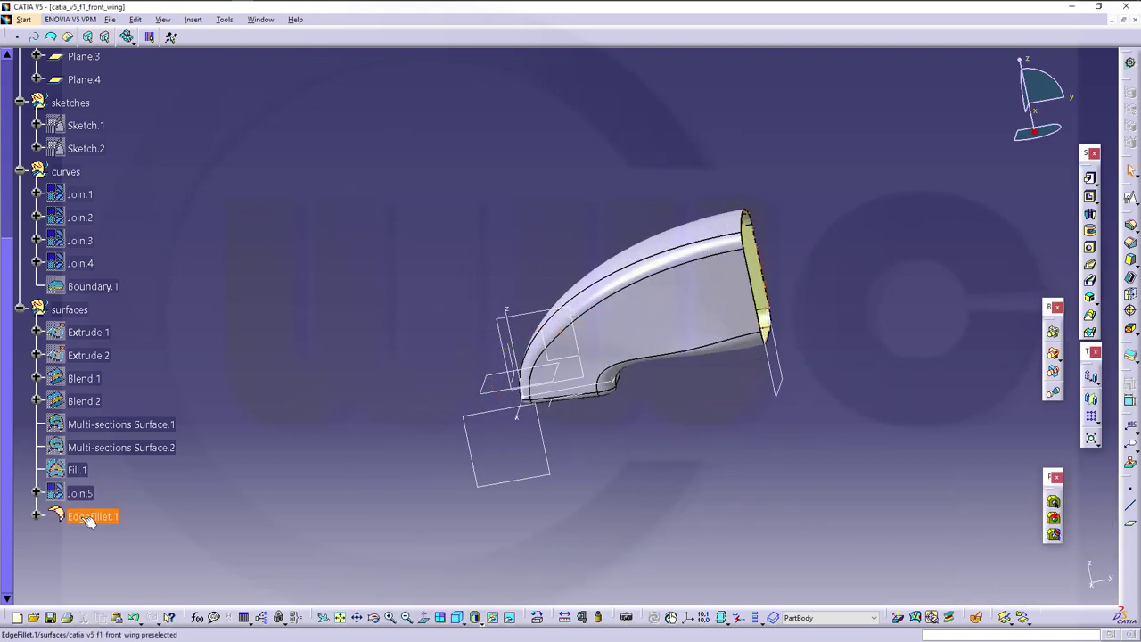
{"action": "left_click", "coordinate": [123, 310]}
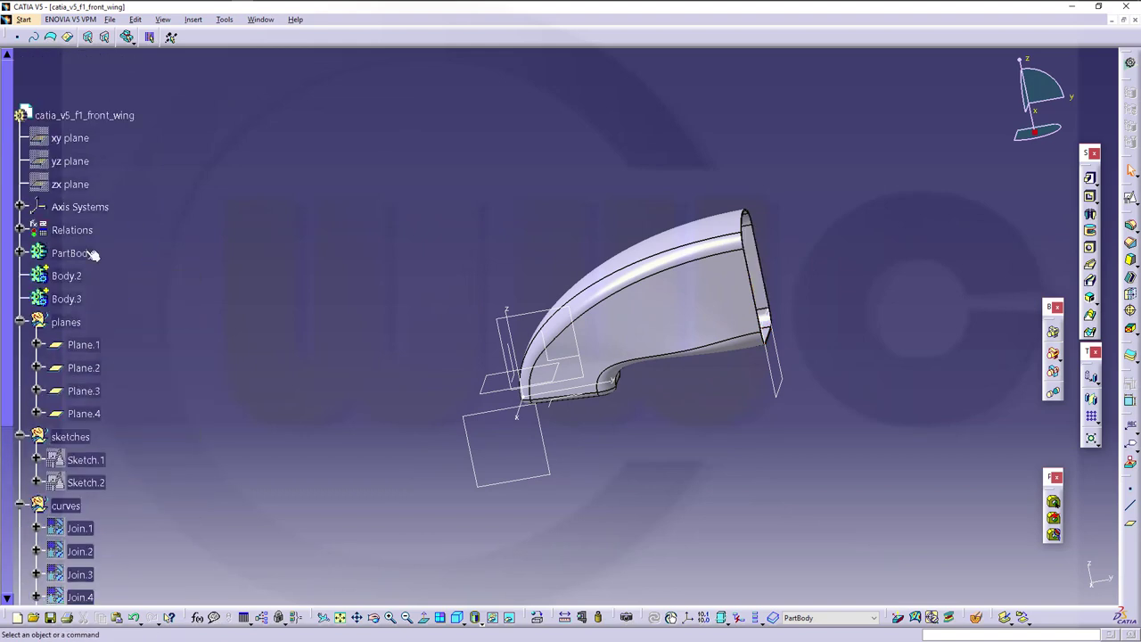
Define the 'sketches' geometrical set as the in-work object.
{"action": "left_click", "coordinate": [21, 253]}
{"action": "left_click", "coordinate": [69, 300]}
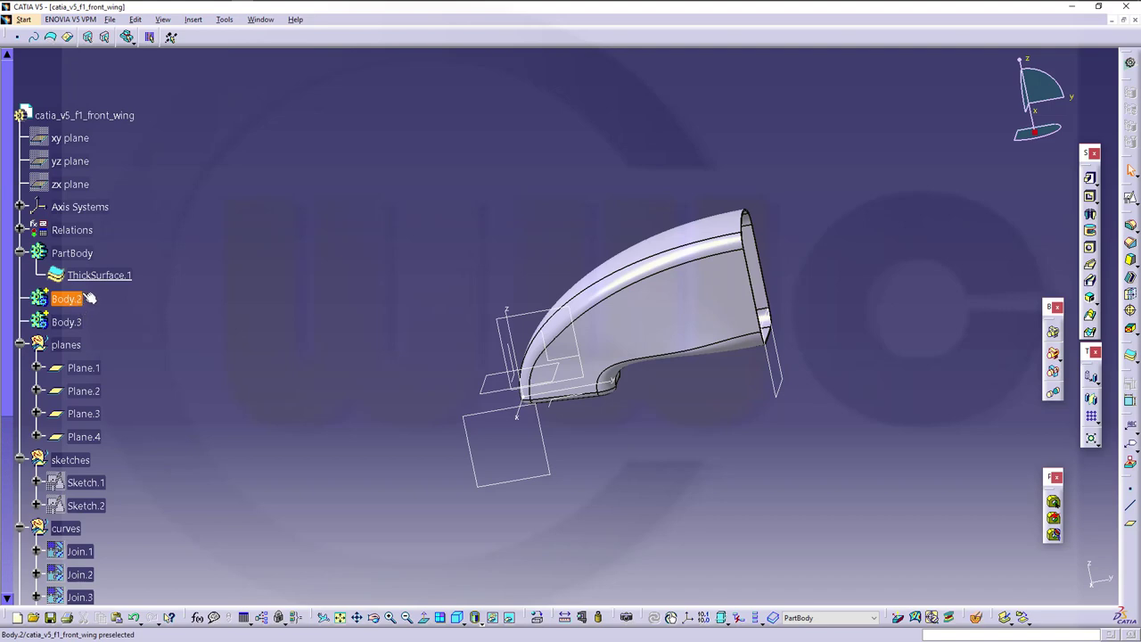
{"action": "middle_click_drag", "start_coordinate": [330, 288], "coordinate": [683, 370]}
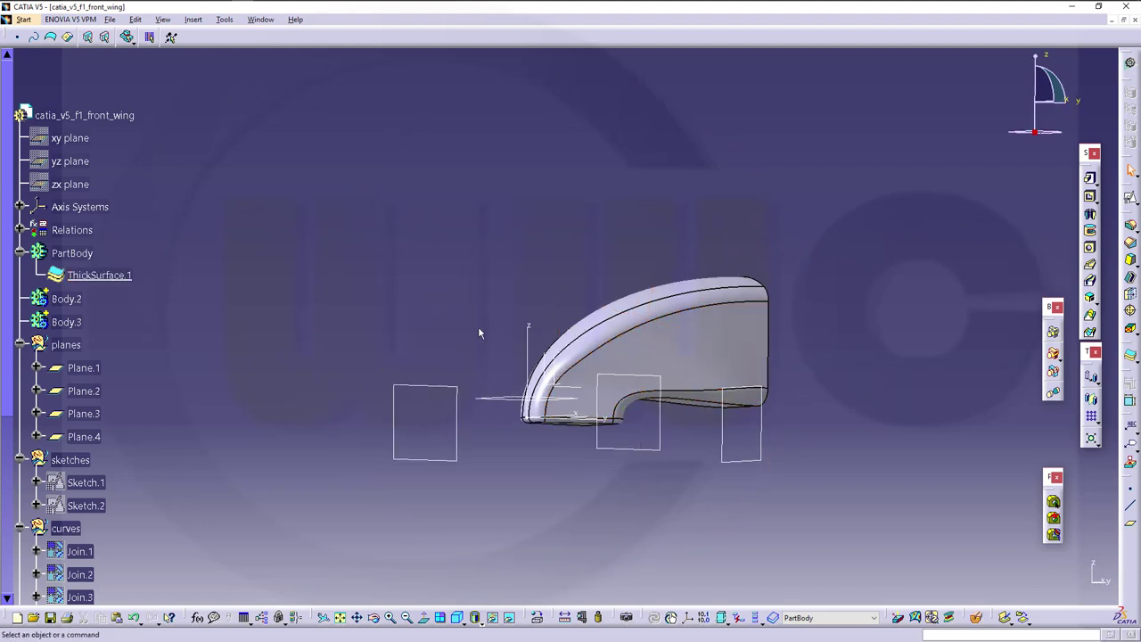
{"action": "middle_click_drag", "start_coordinate": [478, 331], "coordinate": [752, 382]}
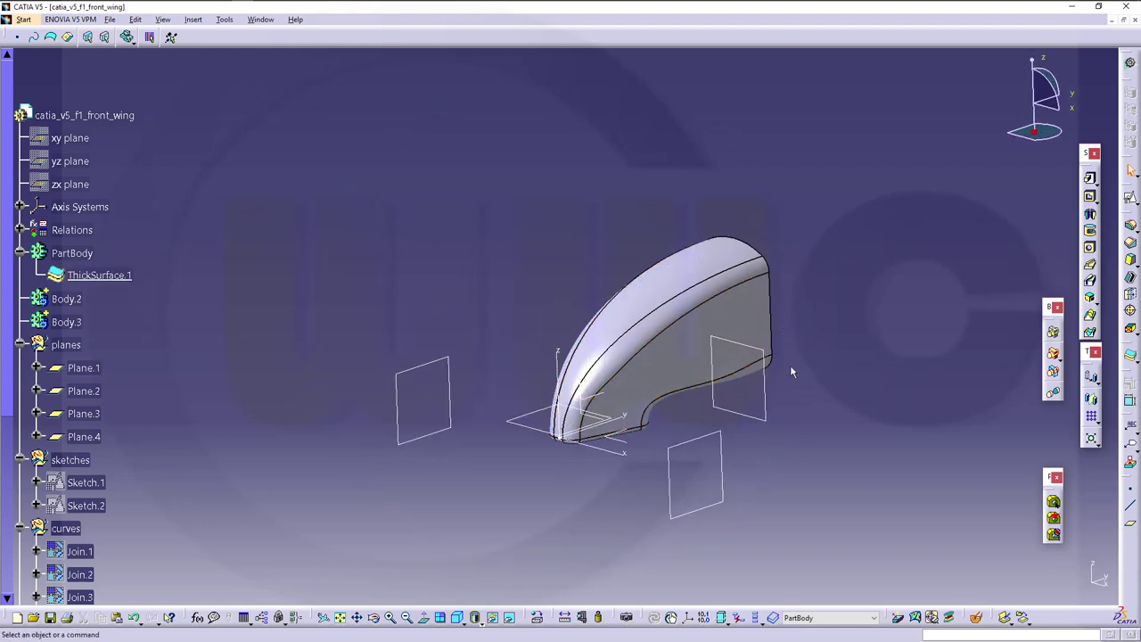
{"action": "middle_click_drag", "start_coordinate": [750, 462], "coordinate": [470, 288]}
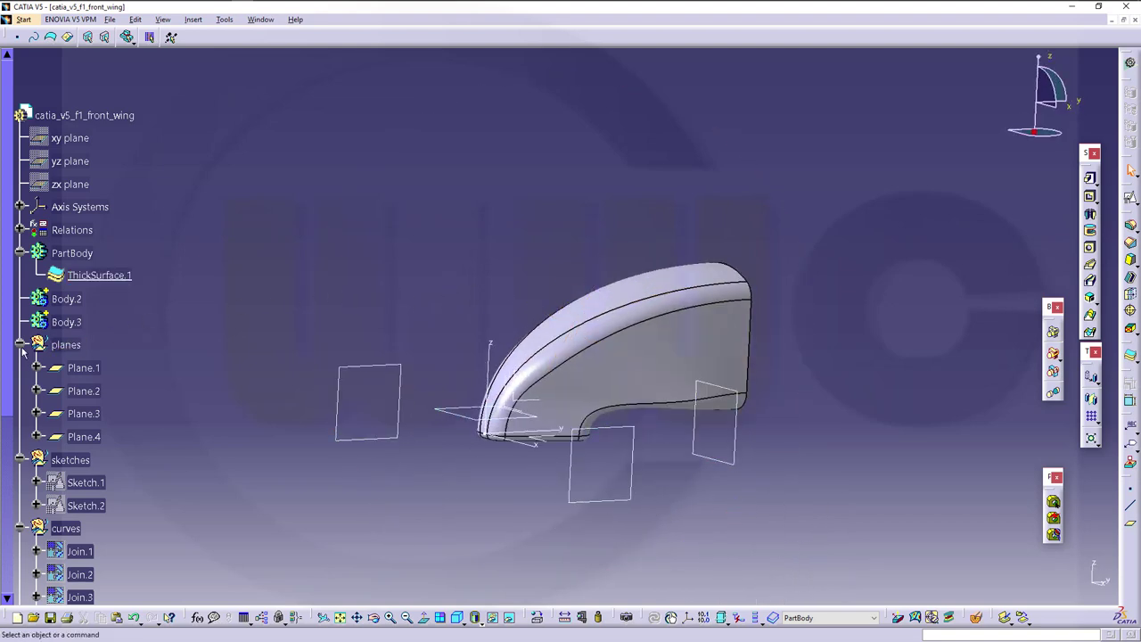
{"action": "right_click", "coordinate": [69, 458]}
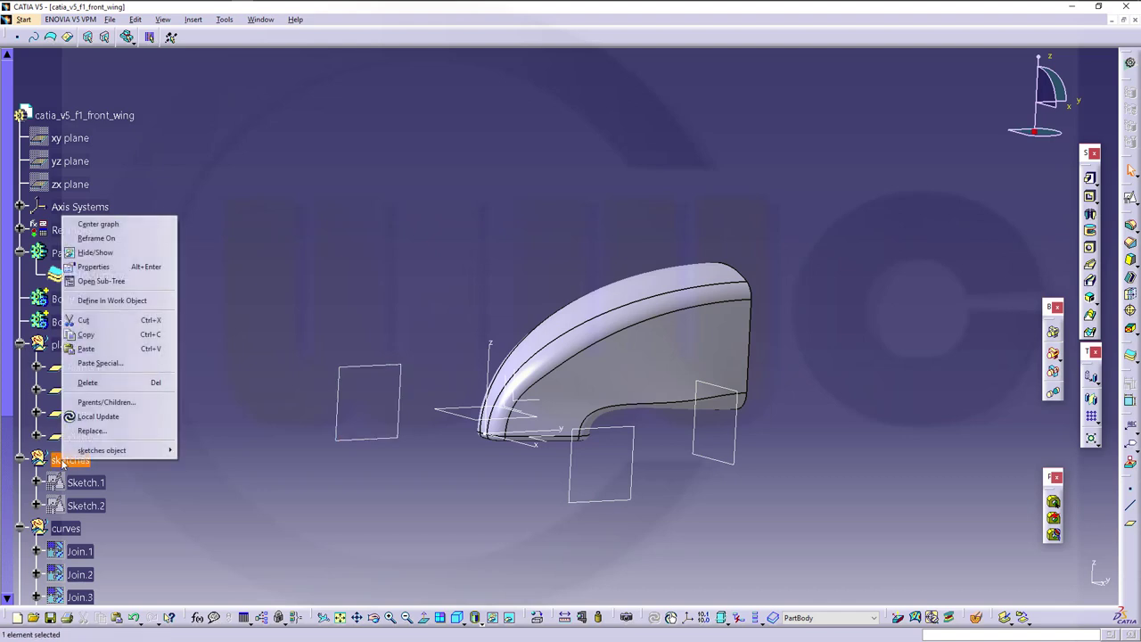
{"action": "left_click", "coordinate": [123, 301]}
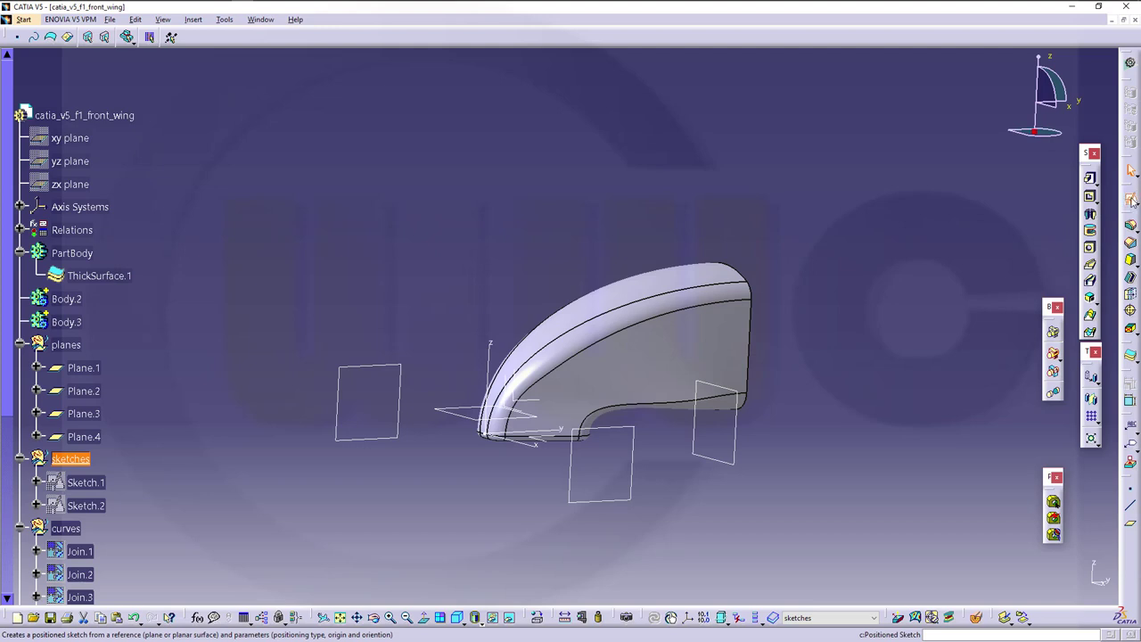
Create positioned Sketch.3 on the chosen reference plane and hide its axis geometry.
{"action": "left_click", "coordinate": [1132, 202]}
{"action": "mouse_move", "coordinate": [725, 453]}
{"action": "middle_mouse_down"}
{"action": "mouse_move", "coordinate": [723, 423]}
{"action": "mouse_move", "coordinate": [682, 433]}
{"action": "middle_mouse_up"}
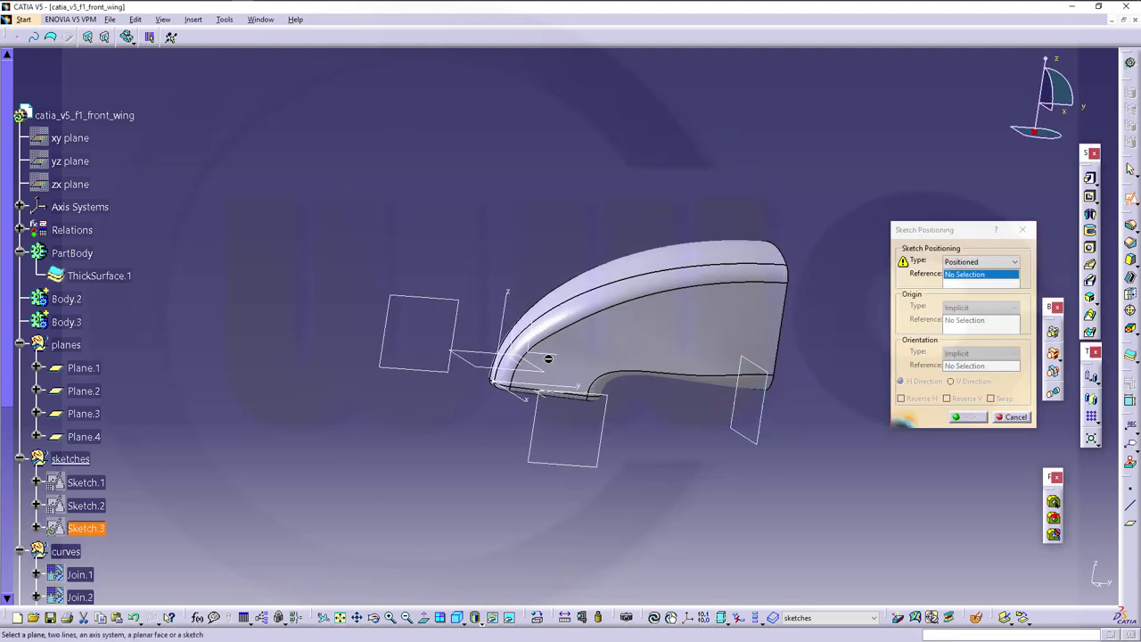
{"action": "left_click", "coordinate": [548, 358]}
{"action": "left_click", "coordinate": [968, 417]}
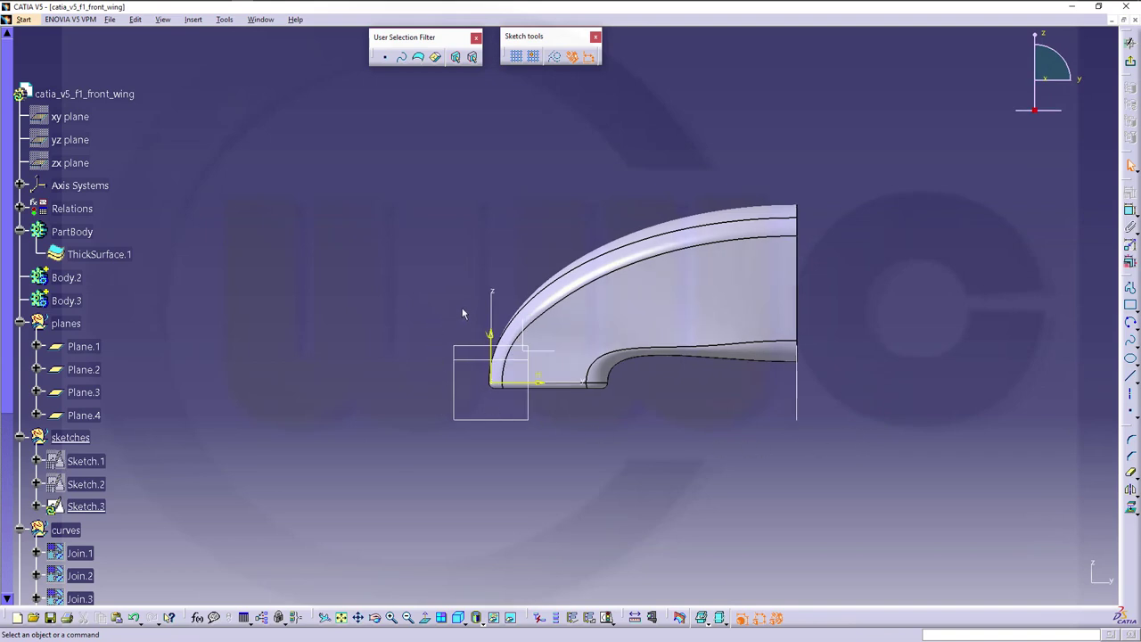
{"action": "left_click", "coordinate": [547, 388]}
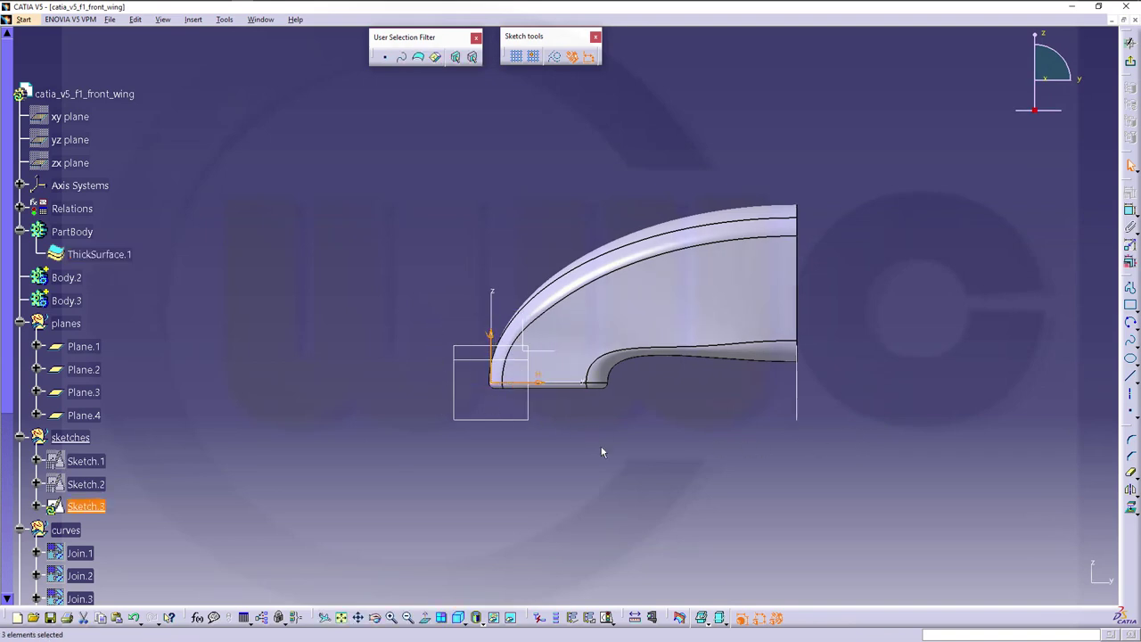
{"action": "left_click", "coordinate": [493, 617]}
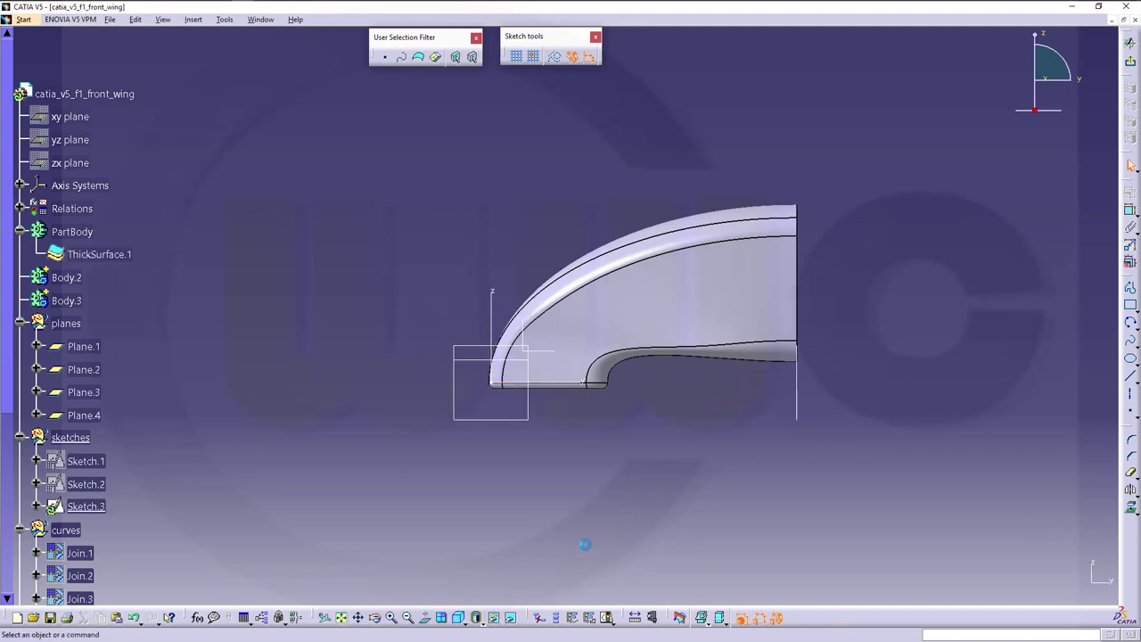
{"action": "left_click", "coordinate": [1135, 327]}
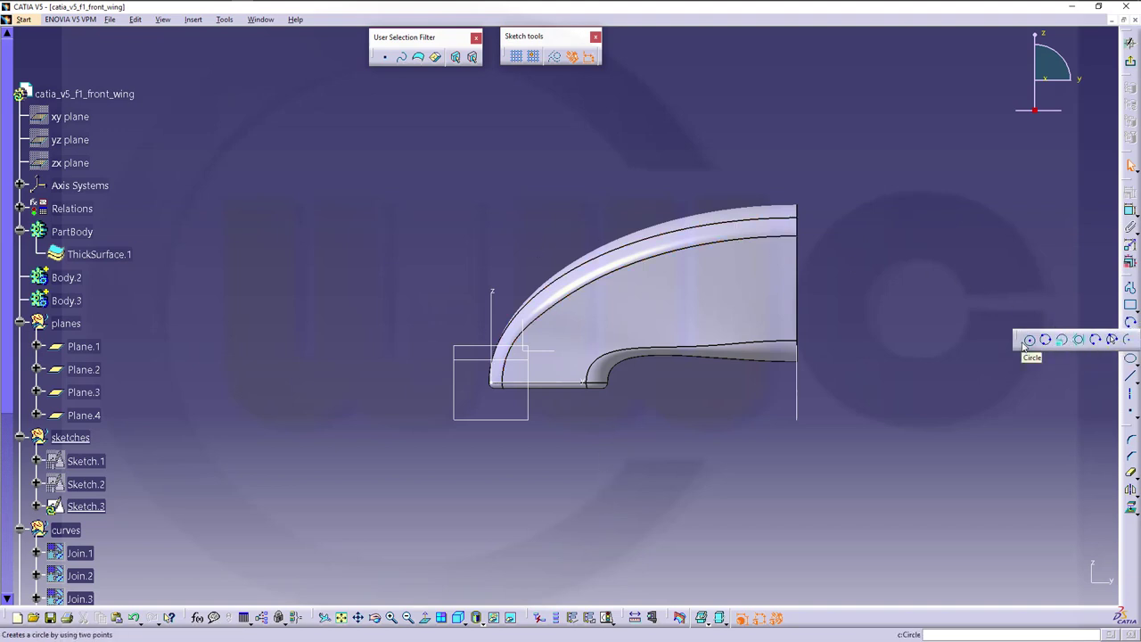
Draw a small circle below the nose and a horizontal line above it.
{"action": "left_click", "coordinate": [531, 462]}
{"action": "left_click", "coordinate": [540, 453]}
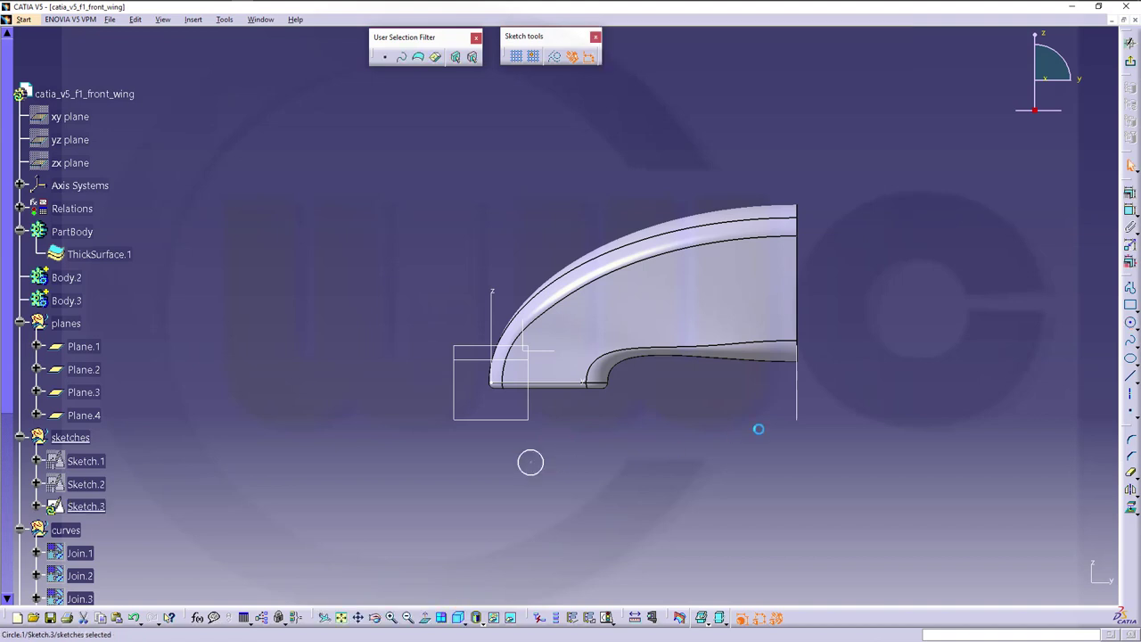
{"action": "left_click", "coordinate": [1130, 381]}
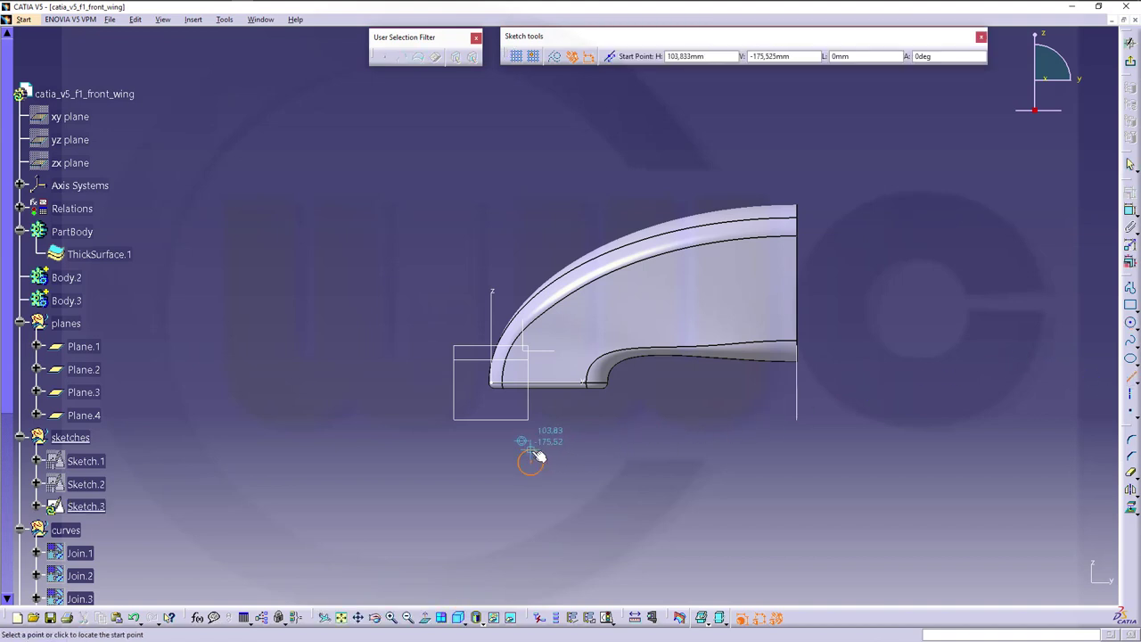
{"action": "left_click", "coordinate": [499, 445]}
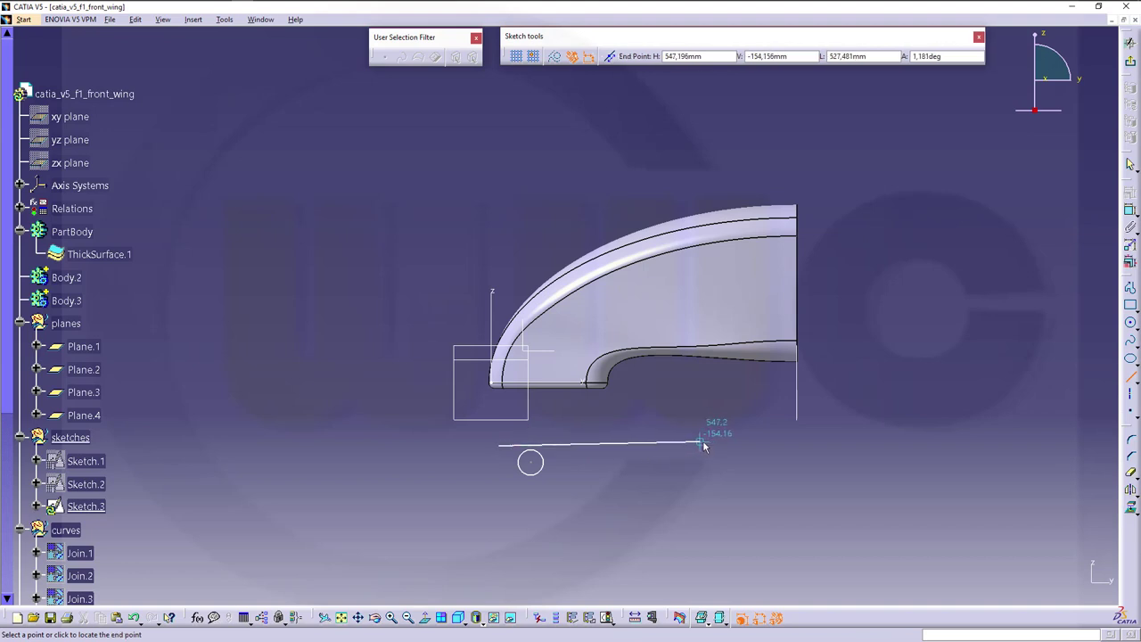
{"action": "left_click", "coordinate": [708, 445]}
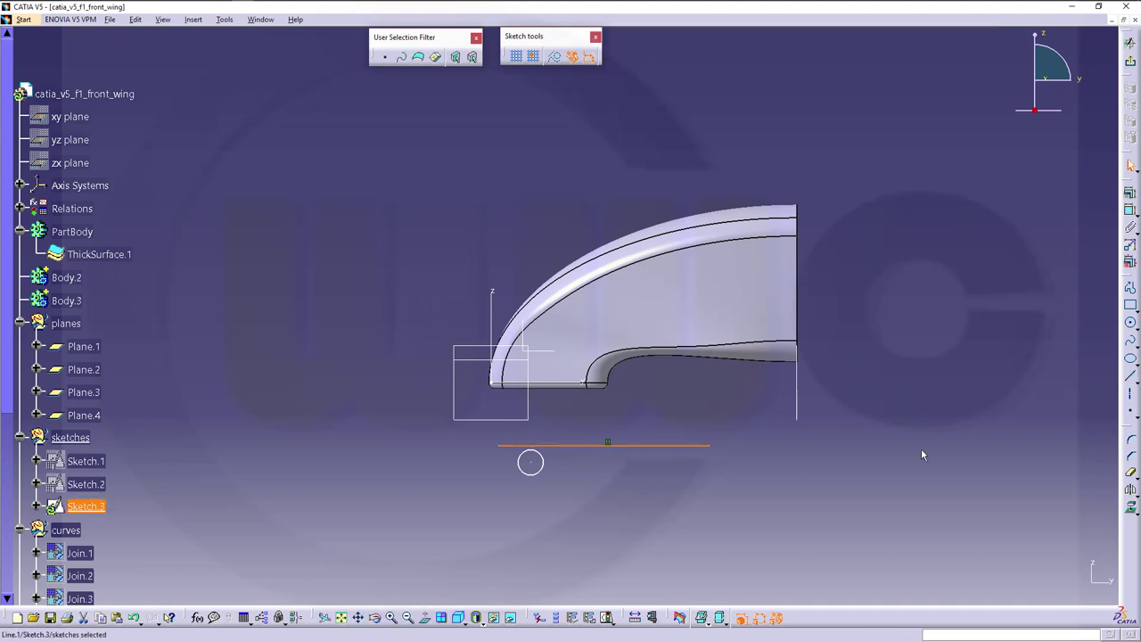
Add a three-point arc below the profile, ending near the line's right end.
{"action": "left_click", "coordinate": [1136, 327]}
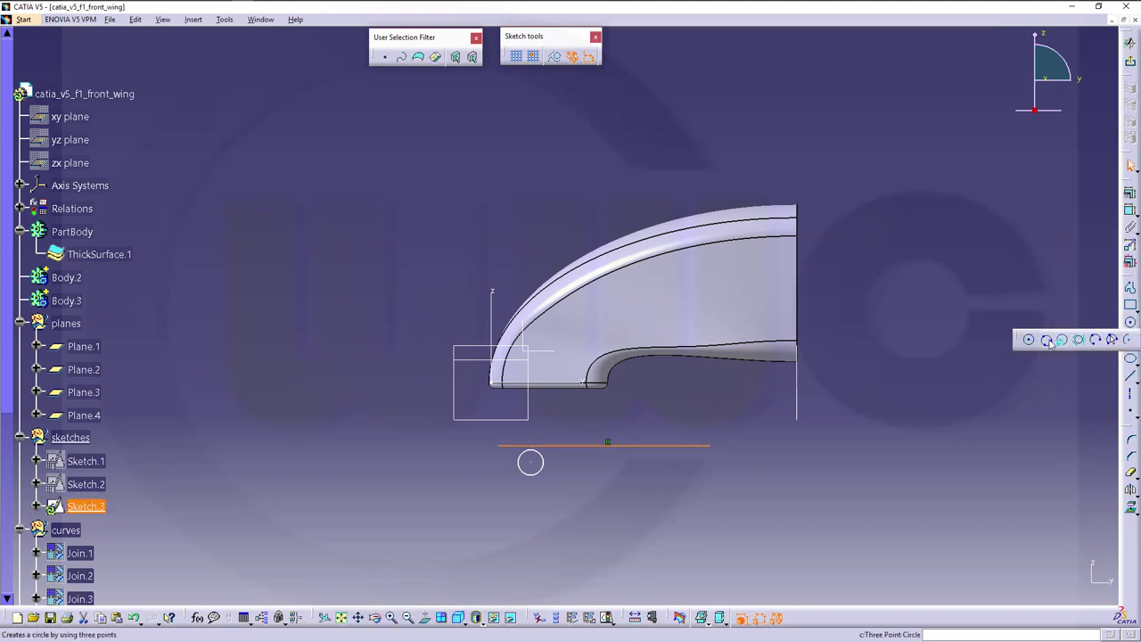
{"action": "left_click", "coordinate": [1078, 339]}
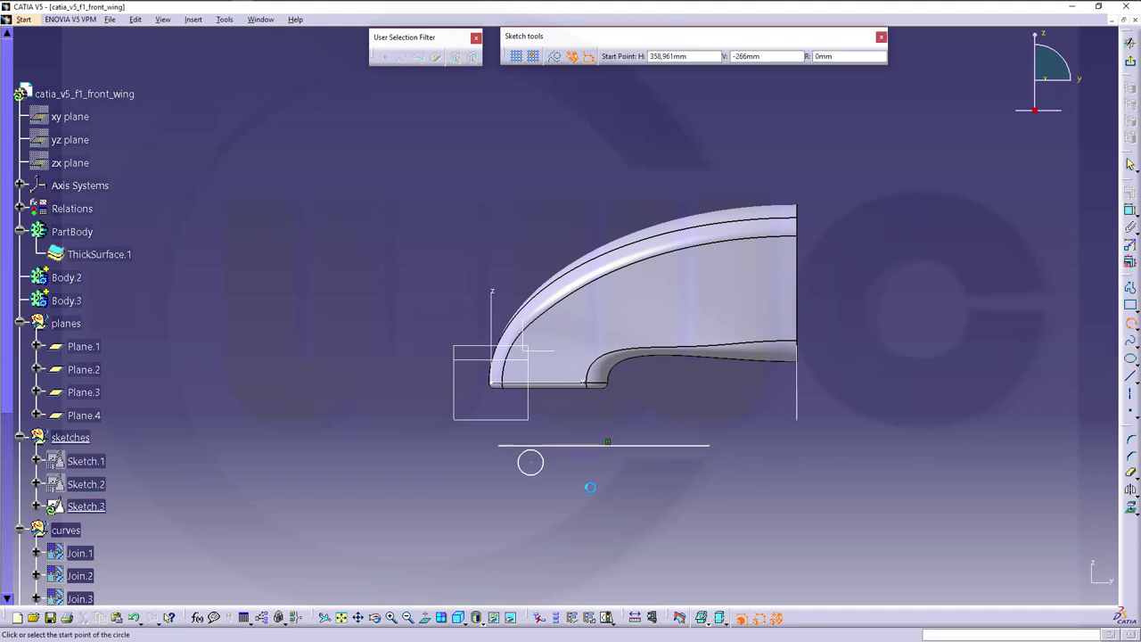
{"action": "left_click", "coordinate": [518, 481]}
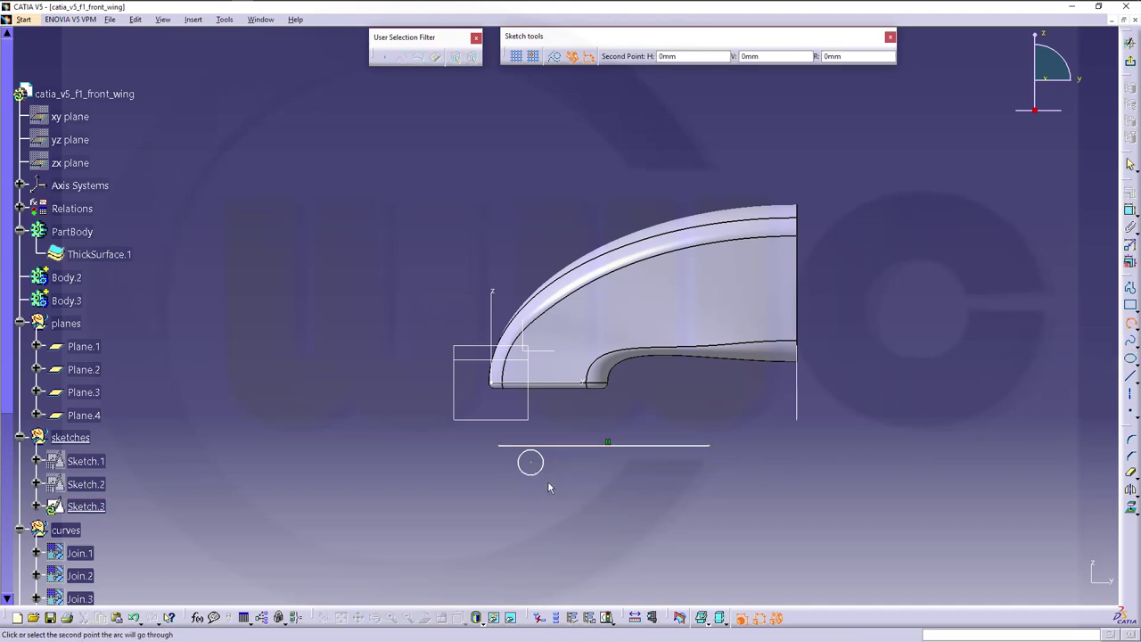
{"action": "left_click", "coordinate": [614, 465]}
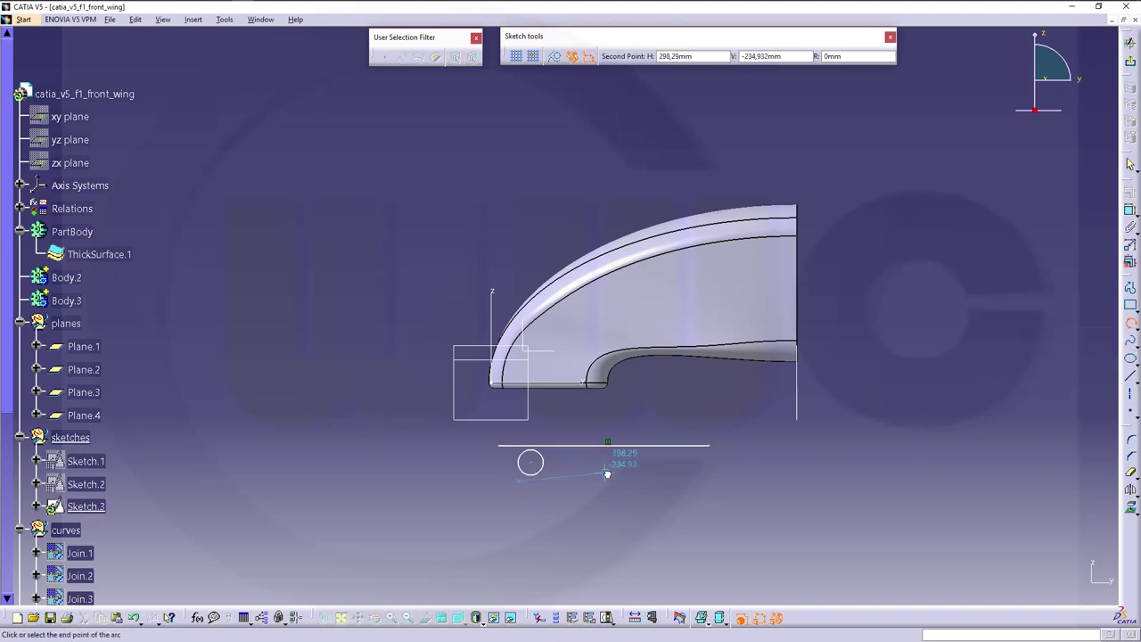
{"action": "left_click", "coordinate": [712, 448]}
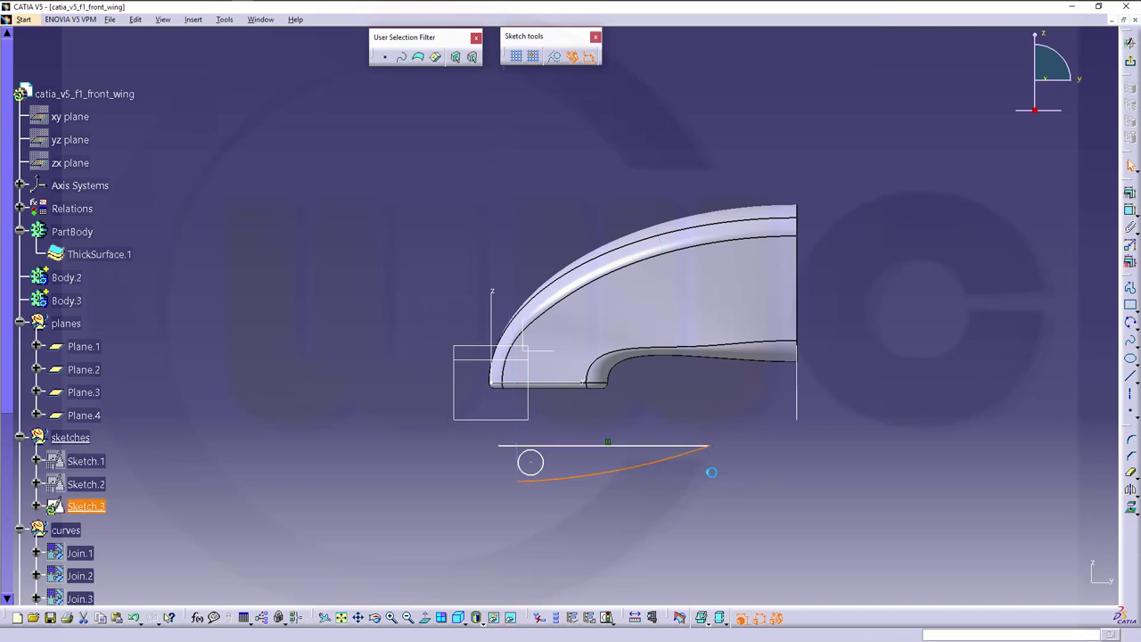
{"action": "left_click", "coordinate": [1047, 252]}
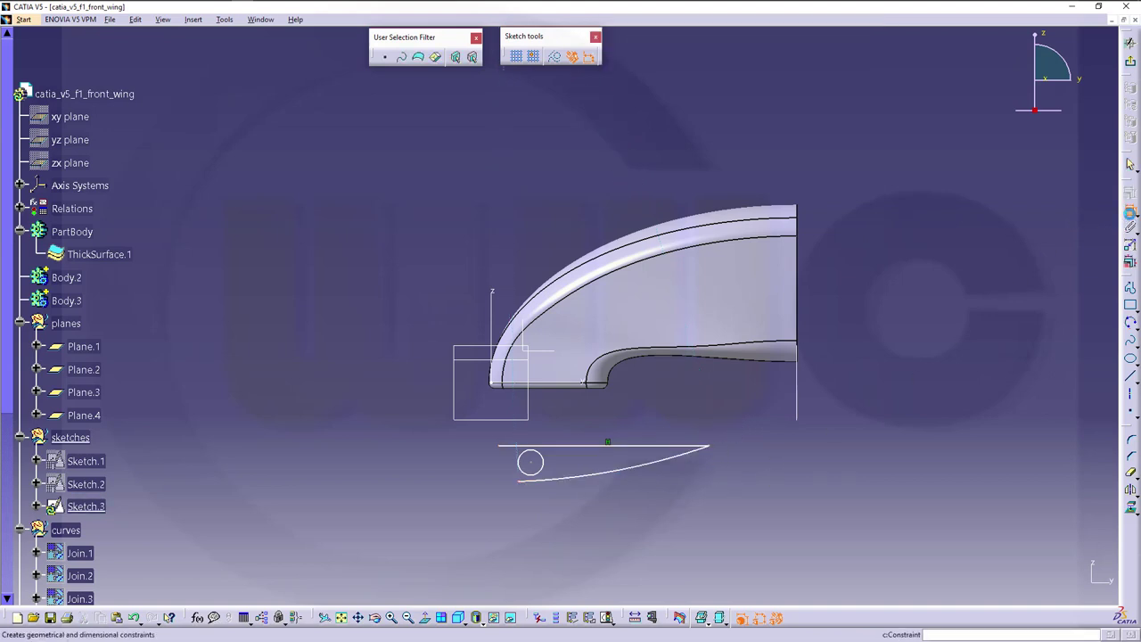
Make the arc and the top line tangent to the nose circle, and delete the line's parallelism constraint.
{"action": "left_click", "coordinate": [544, 479]}
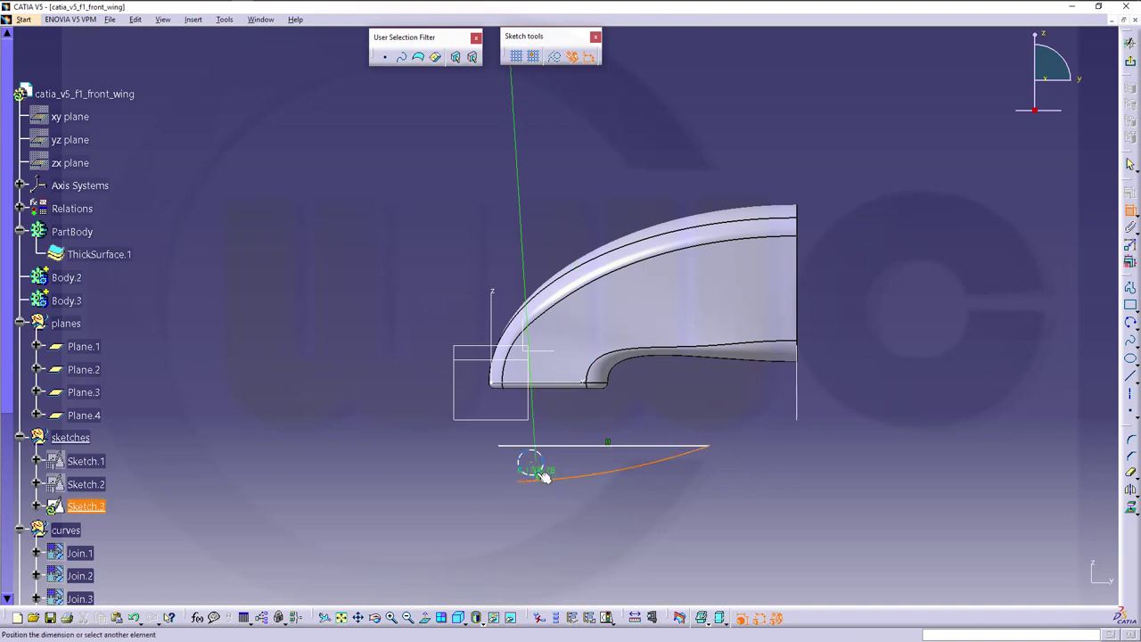
{"action": "left_click", "coordinate": [539, 472]}
{"action": "right_click", "coordinate": [554, 478]}
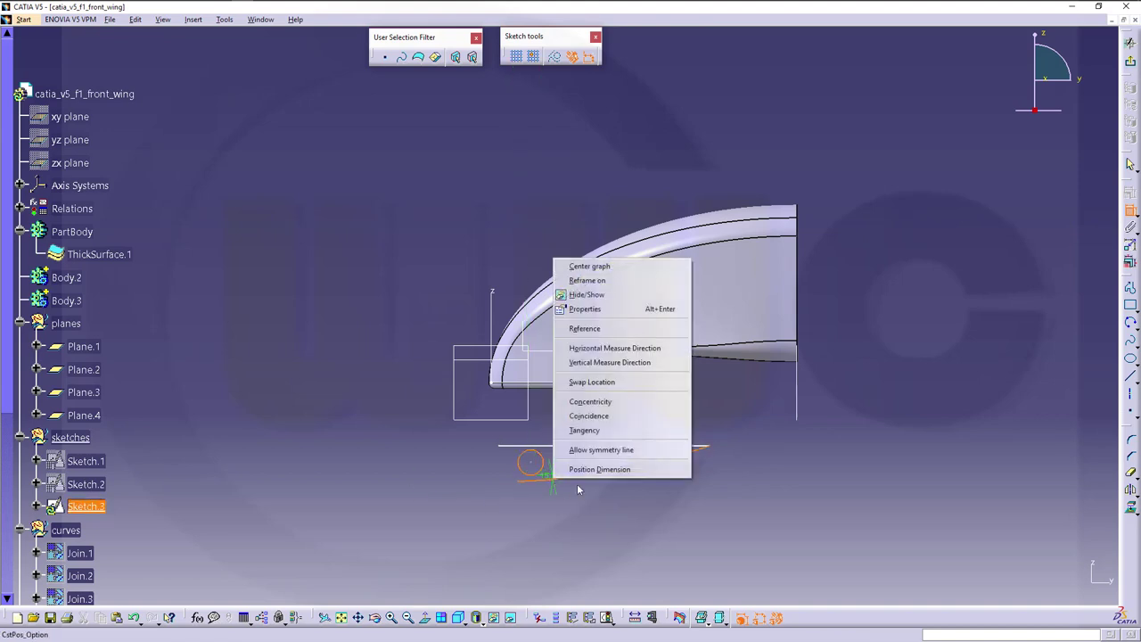
{"action": "left_click", "coordinate": [585, 430]}
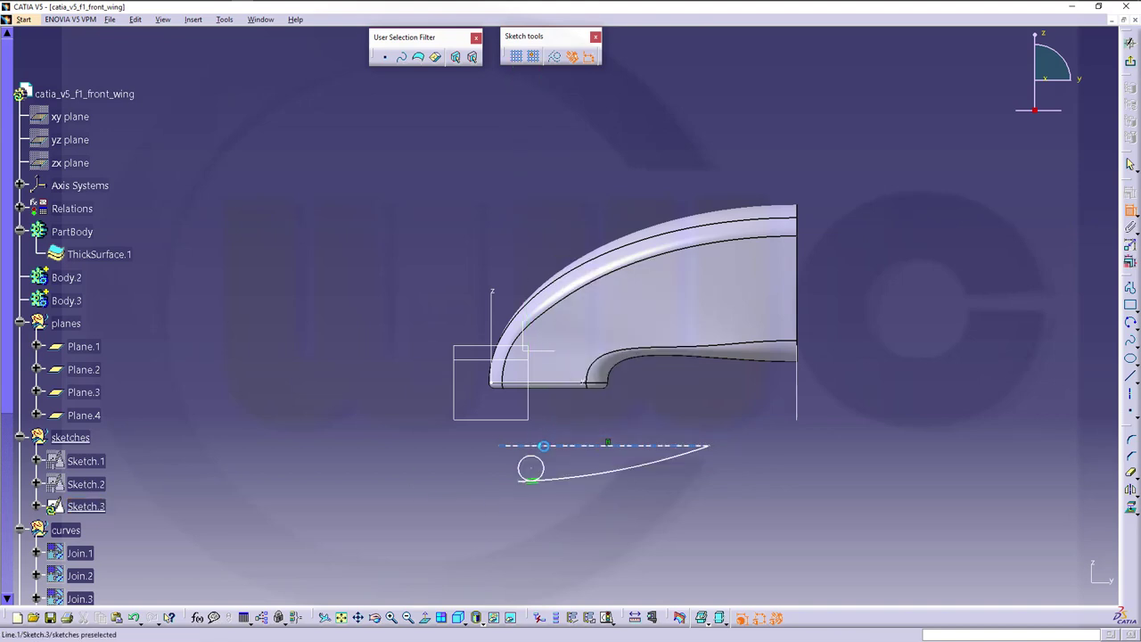
{"action": "left_click", "coordinate": [542, 446]}
{"action": "left_click", "coordinate": [532, 455]}
{"action": "right_click", "coordinate": [533, 454]}
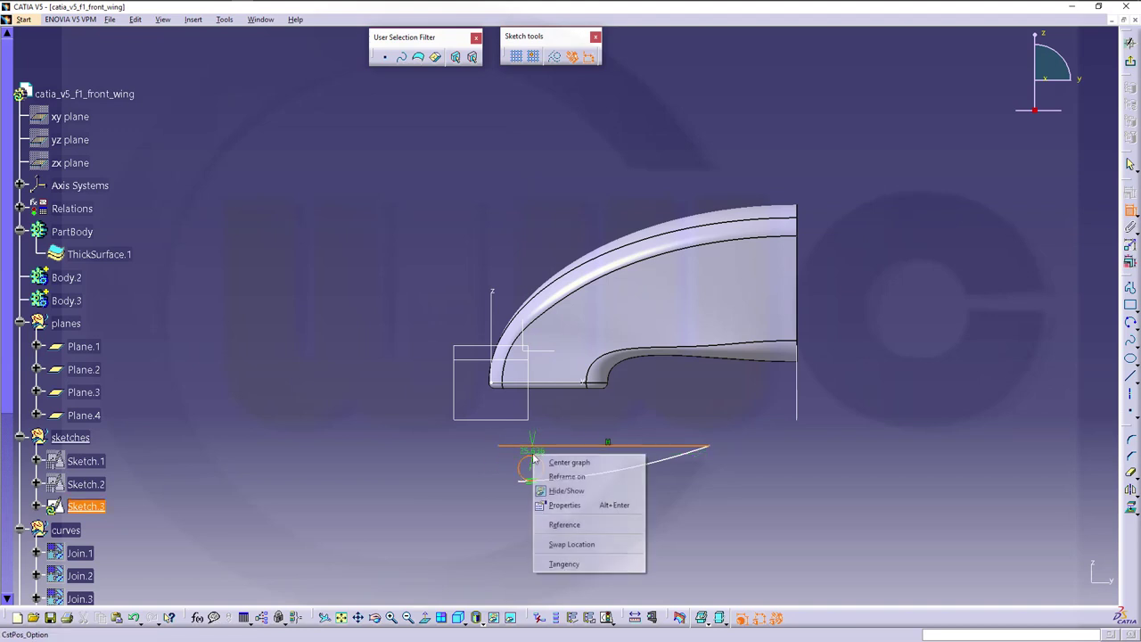
{"action": "left_click", "coordinate": [563, 563]}
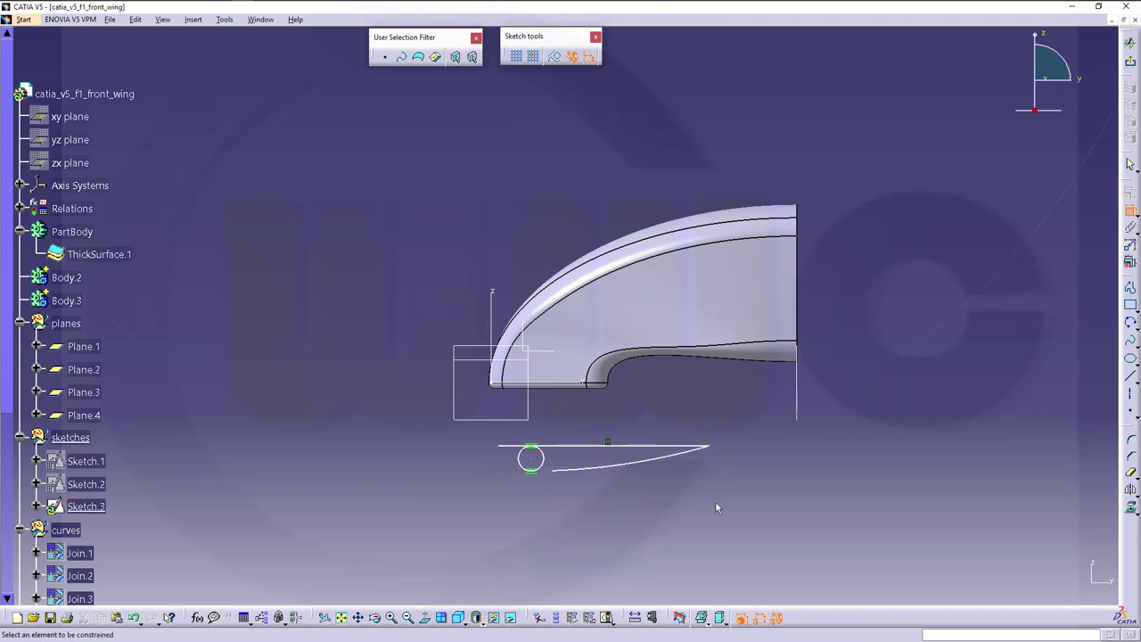
{"action": "left_click", "coordinate": [609, 442]}
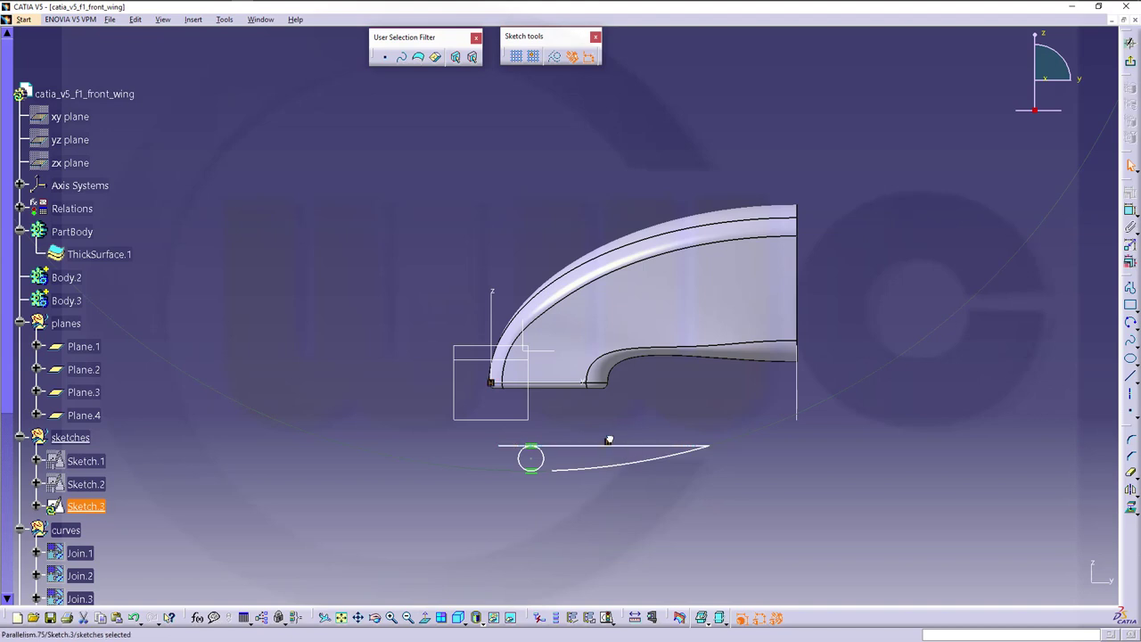
{"action": "key", "text": "Delete"}
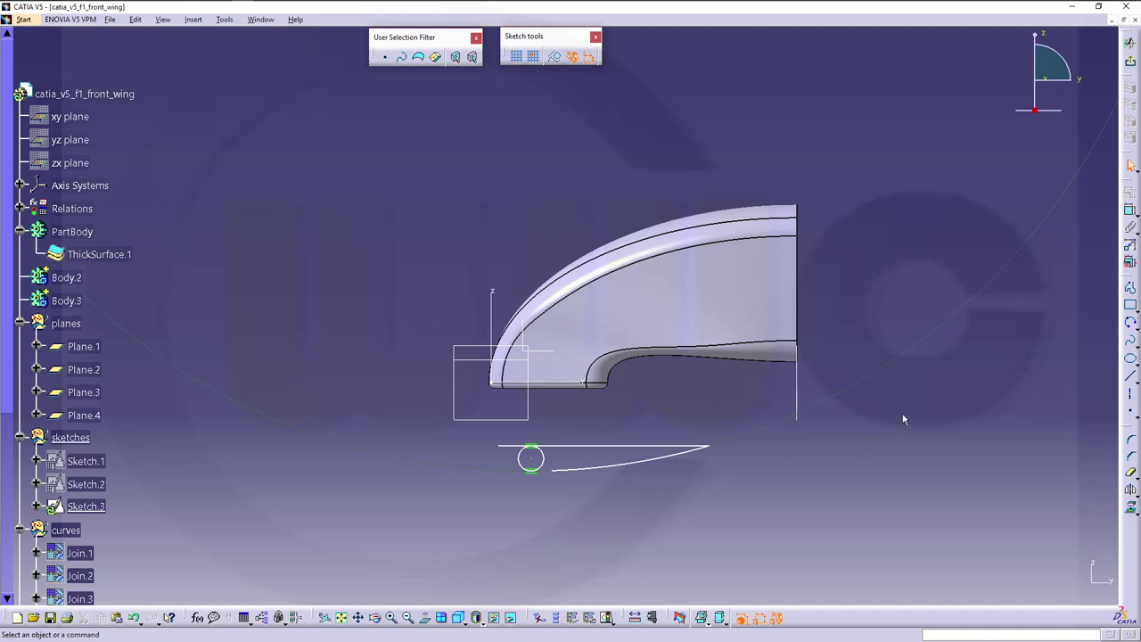
Trim the arc to meet the circle and cut the top line's overhang past the nose.
{"action": "left_click", "coordinate": [1137, 477]}
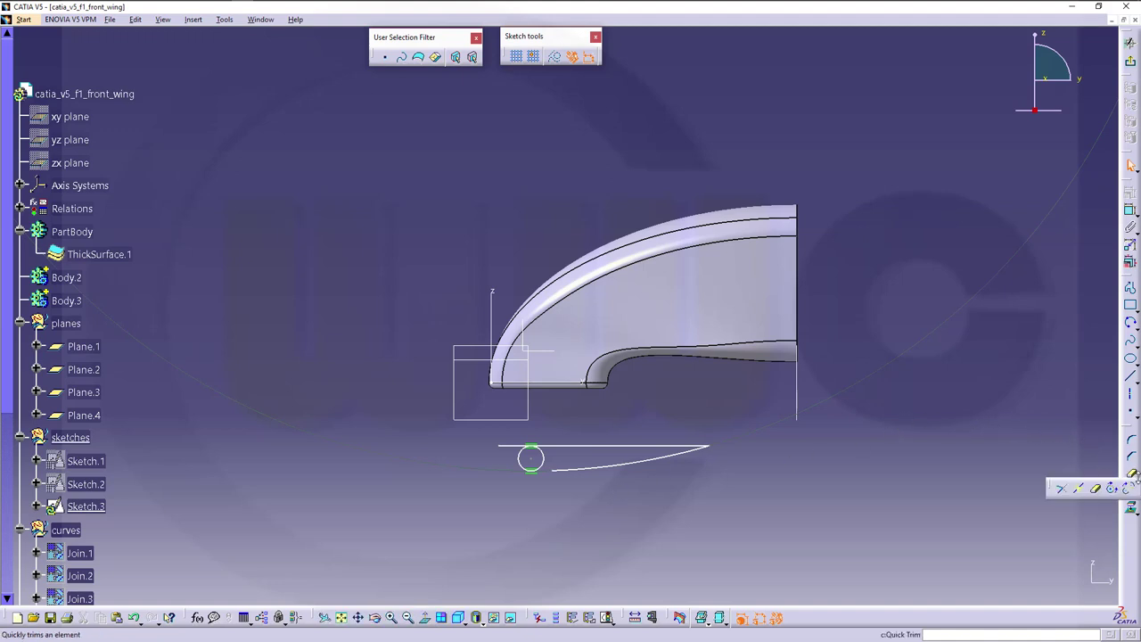
{"action": "left_click", "coordinate": [1061, 489]}
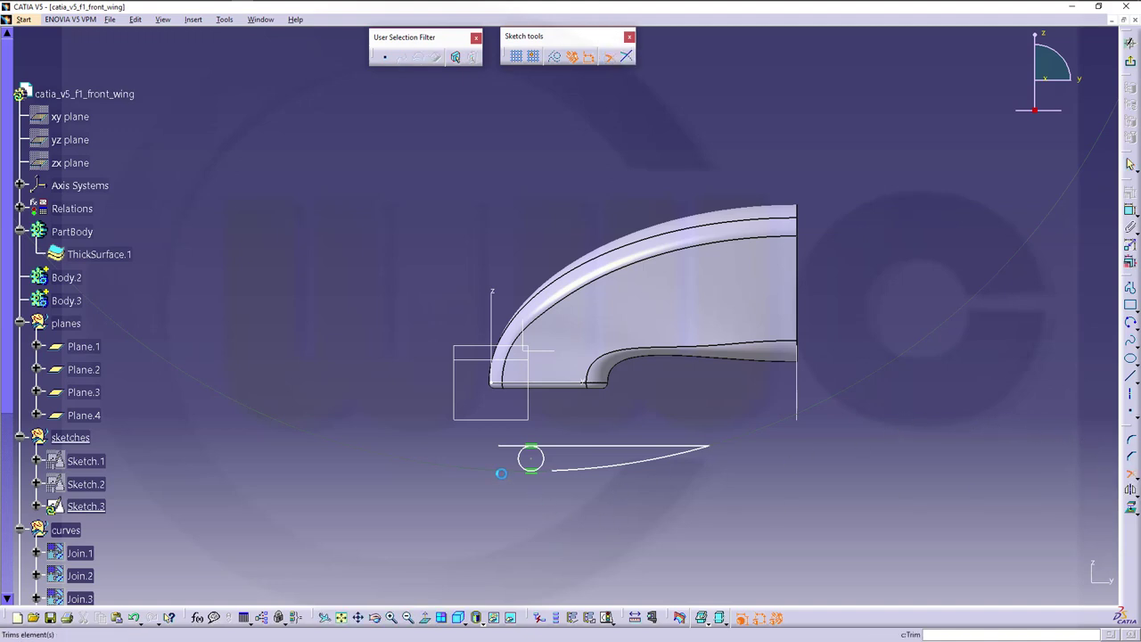
{"action": "left_click", "coordinate": [527, 462]}
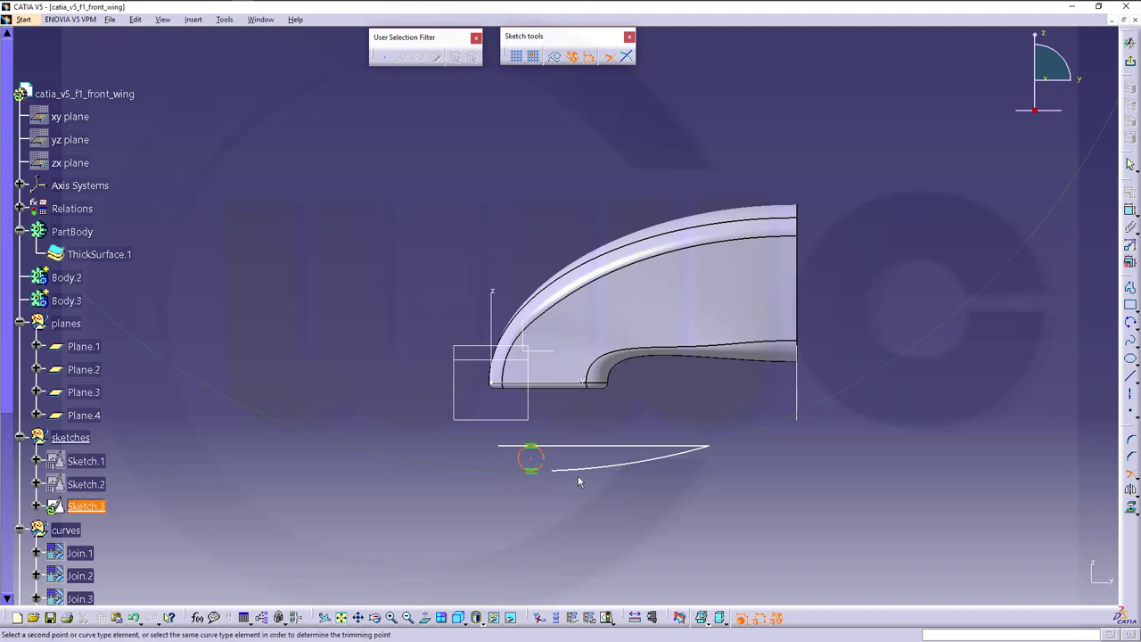
{"action": "left_click", "coordinate": [580, 467]}
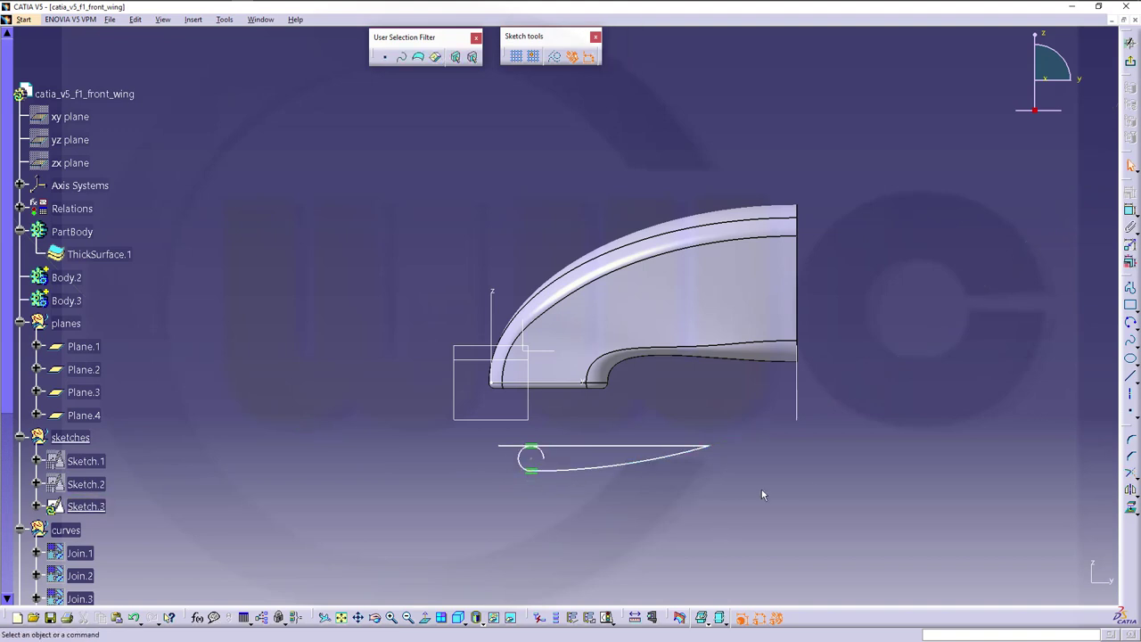
{"action": "left_click", "coordinate": [1136, 478]}
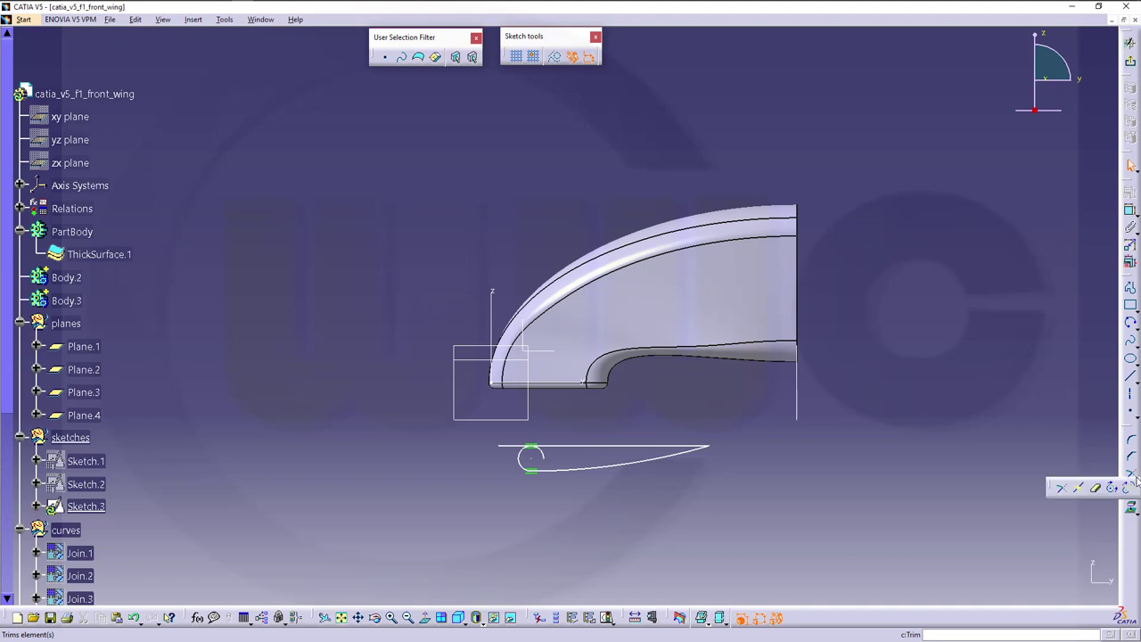
{"action": "left_click", "coordinate": [1096, 486]}
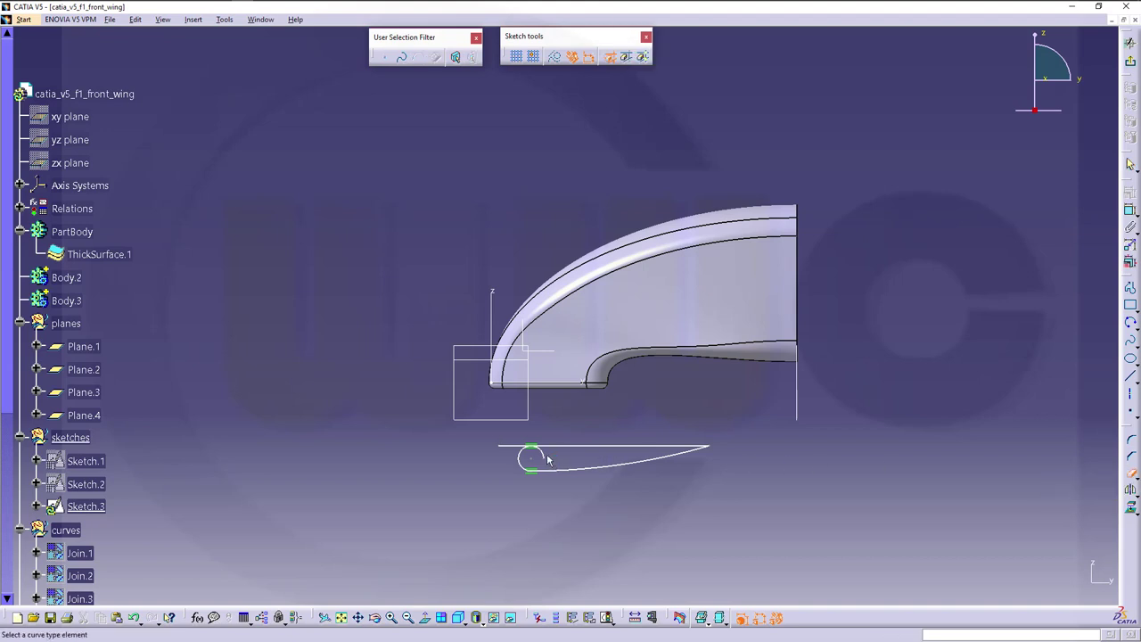
{"action": "left_click", "coordinate": [515, 446]}
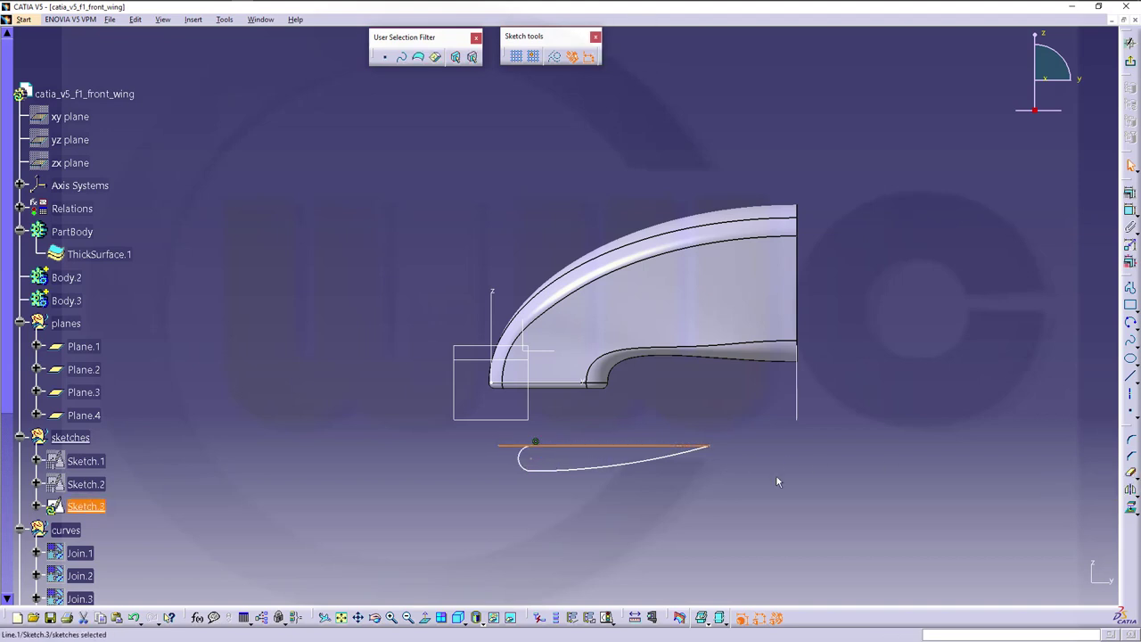
{"action": "left_click", "coordinate": [1130, 472]}
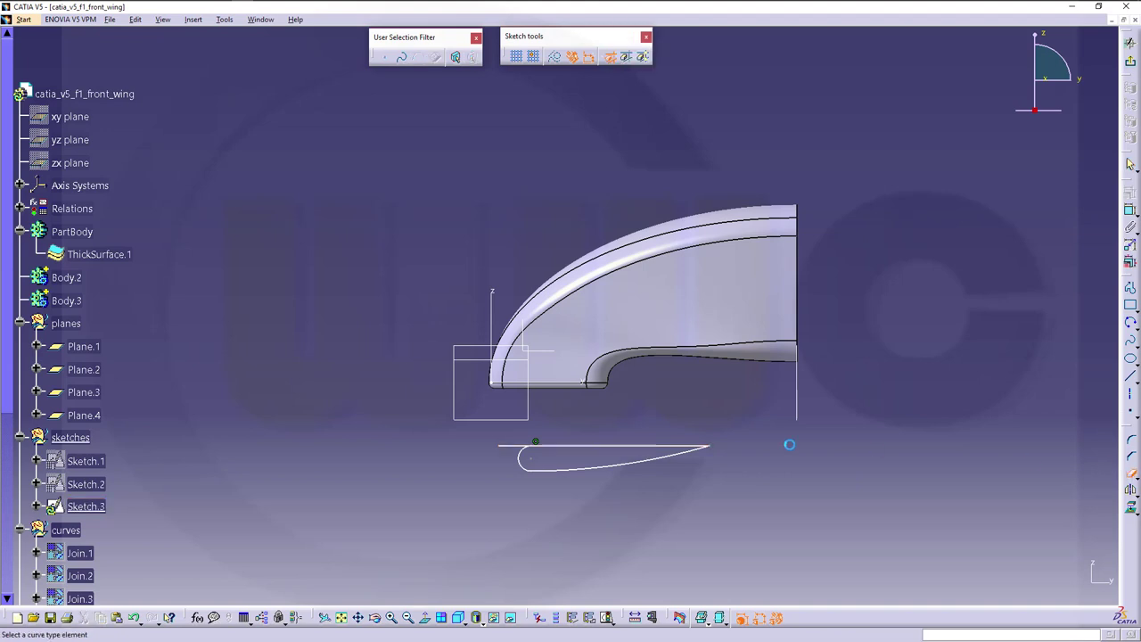
{"action": "left_click", "coordinate": [513, 448]}
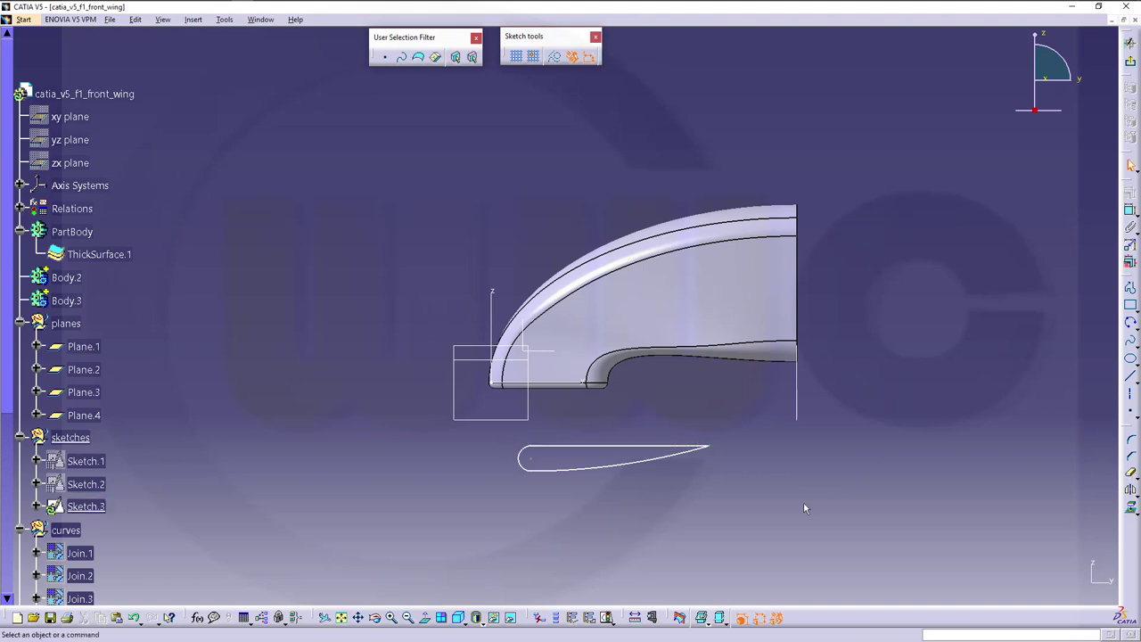
Dimension the nose circle's radius and set it to 15 mm.
{"action": "middle_click_drag", "start_coordinate": [803, 501], "coordinate": [752, 466], "text": "ctrl"}
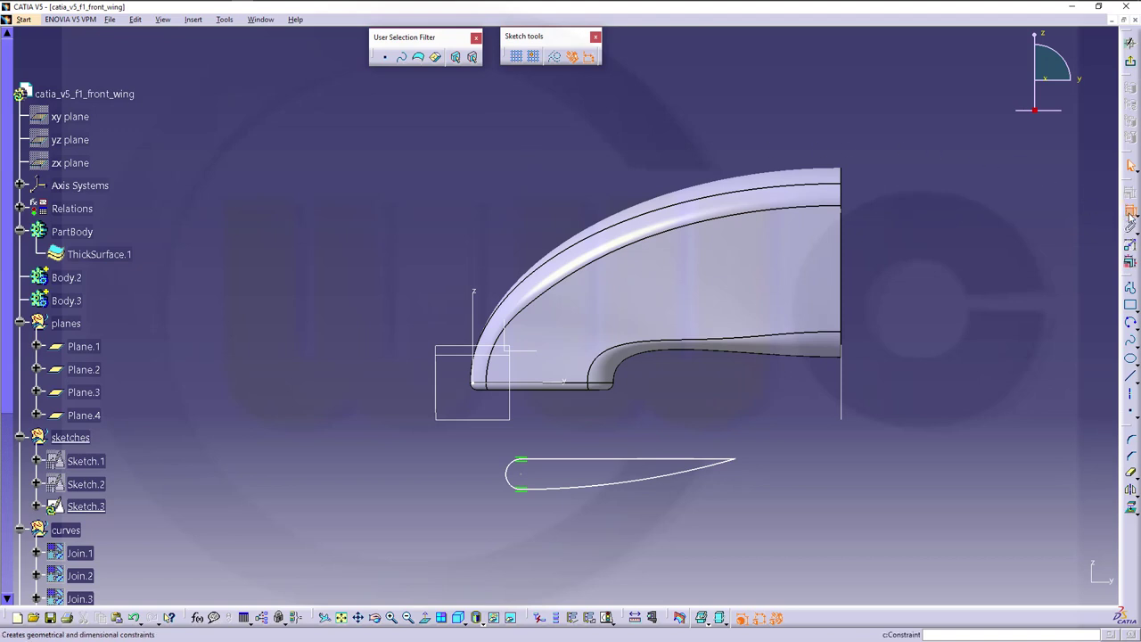
{"action": "left_click", "coordinate": [513, 466]}
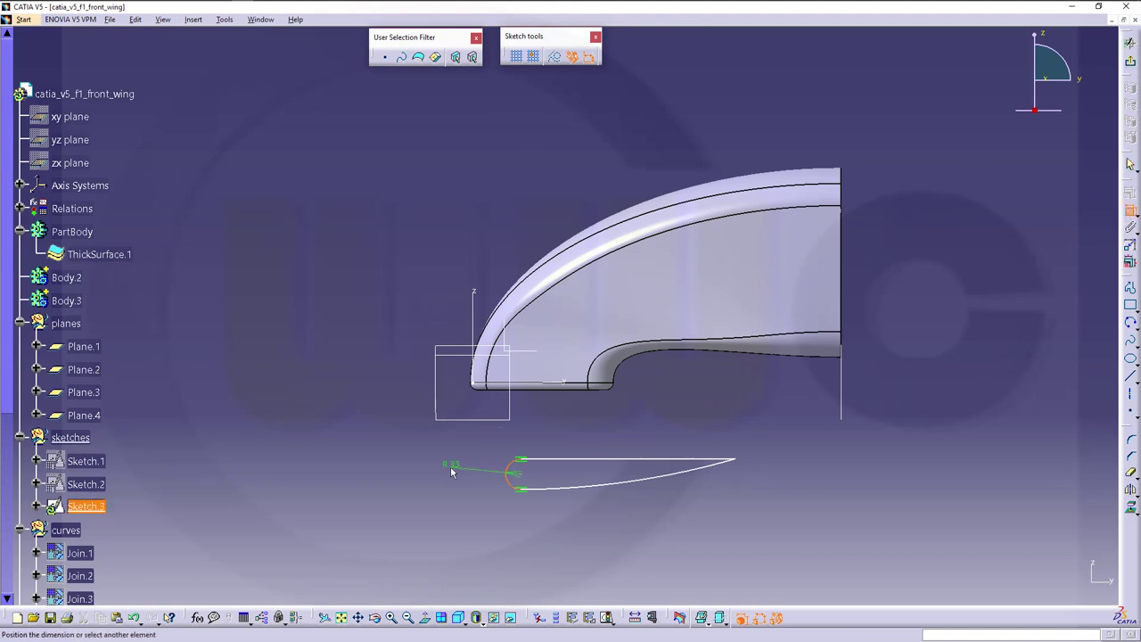
{"action": "double_click", "coordinate": [450, 461]}
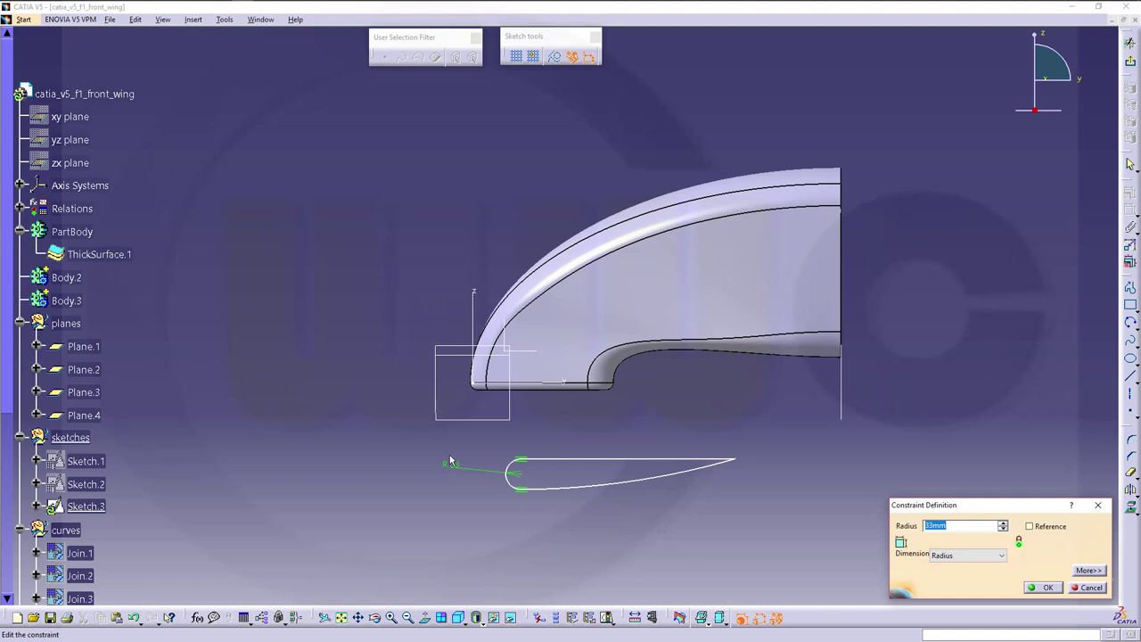
{"action": "key", "text": "Return"}
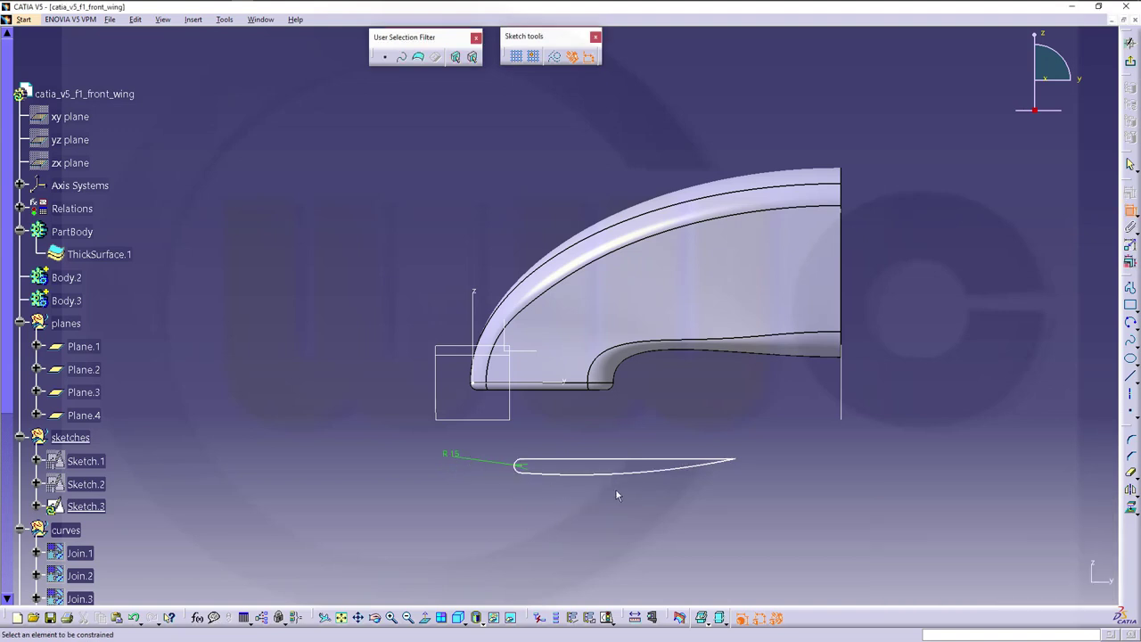
{"action": "middle_click_drag", "start_coordinate": [515, 486], "coordinate": [500, 444]}
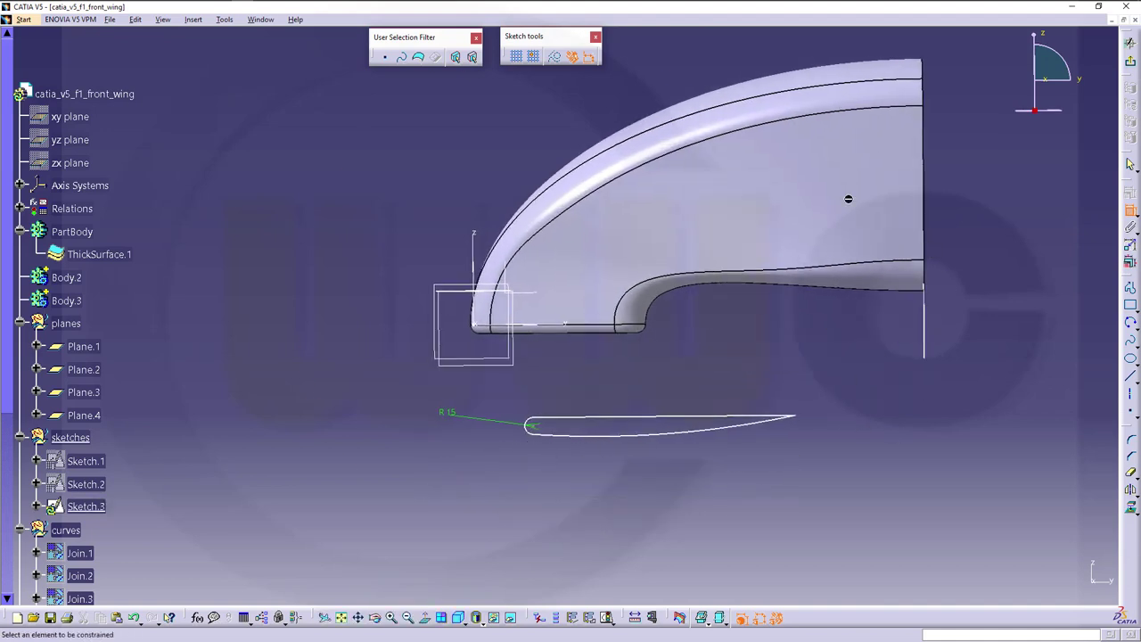
Draw a horizontal line from the airfoil's nose past its tail and make it construction geometry.
{"action": "left_click", "coordinate": [1128, 376]}
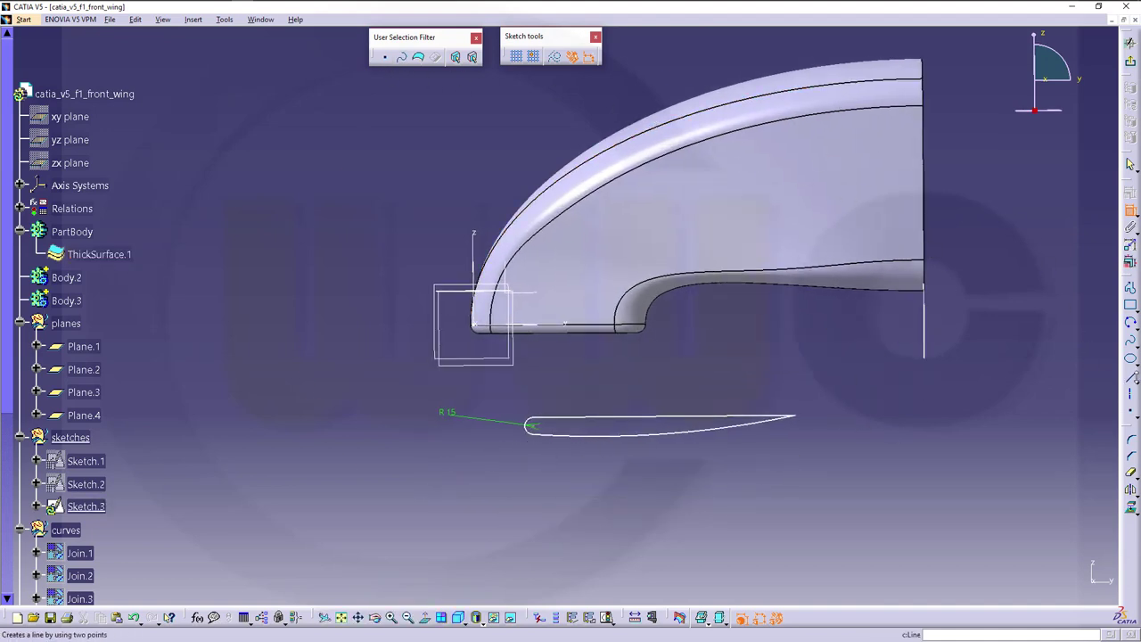
{"action": "left_click", "coordinate": [1131, 379]}
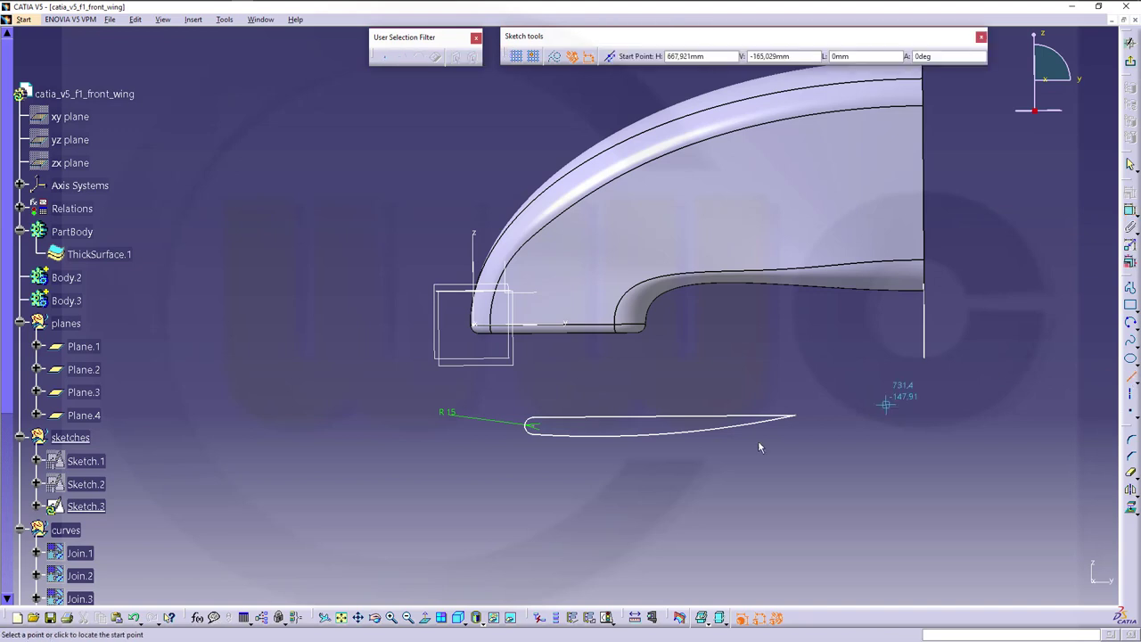
{"action": "left_click", "coordinate": [538, 434]}
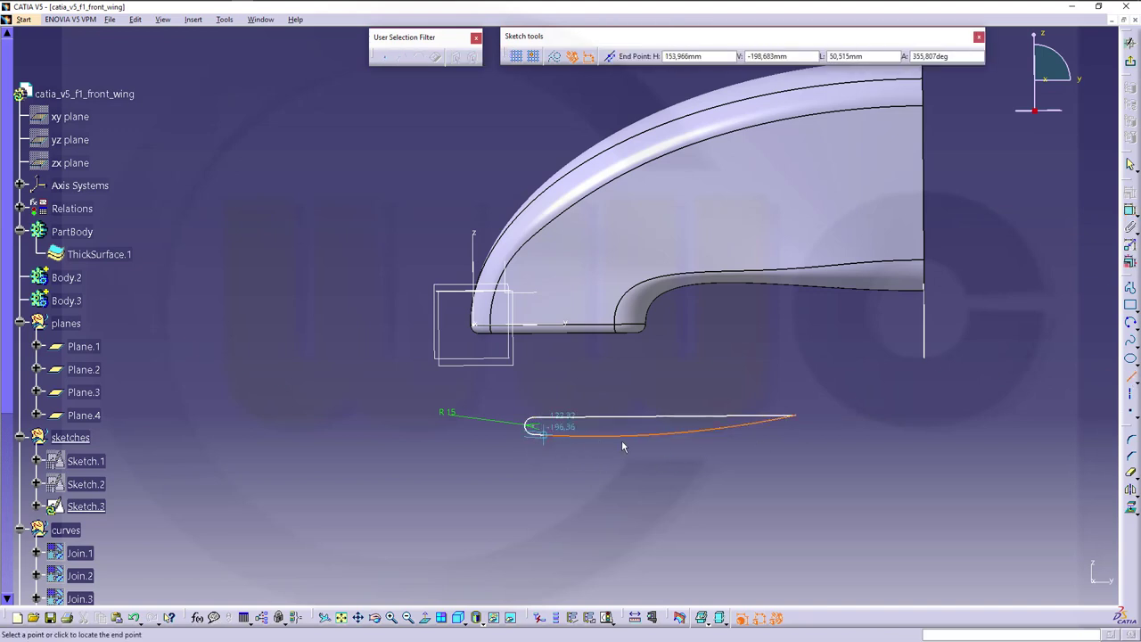
{"action": "left_click", "coordinate": [800, 431]}
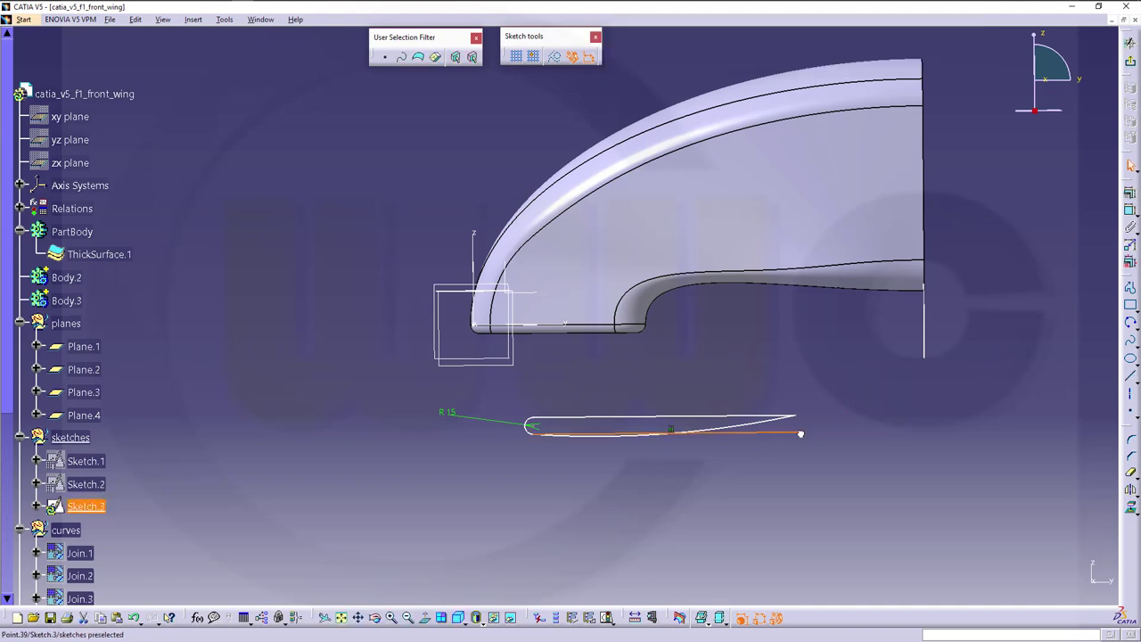
{"action": "left_click", "coordinate": [713, 450]}
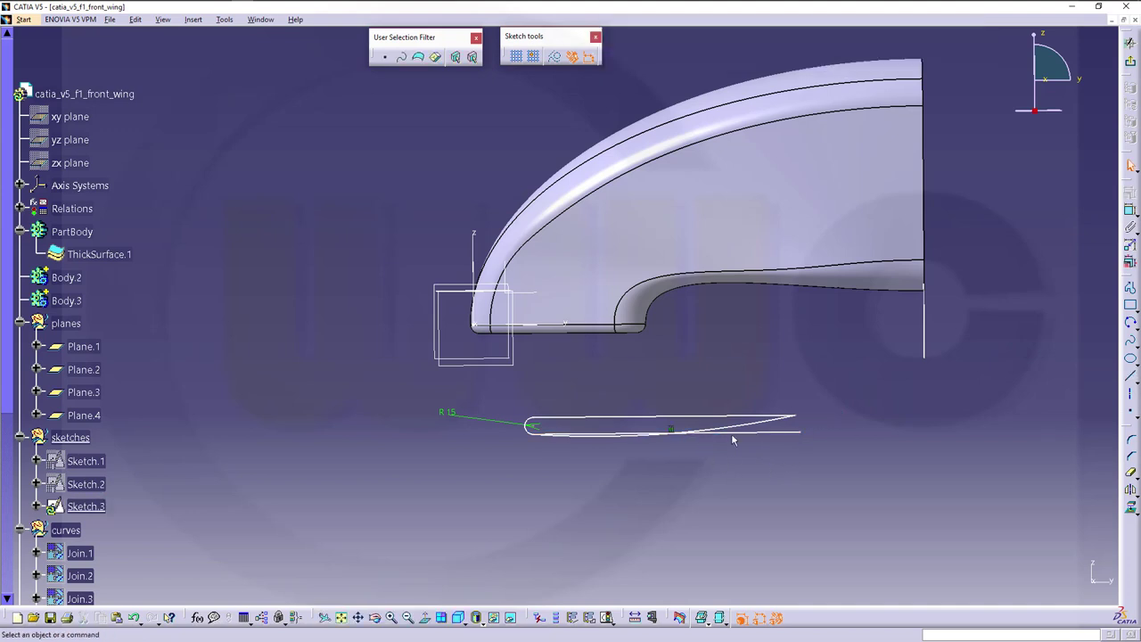
{"action": "left_click", "coordinate": [741, 434]}
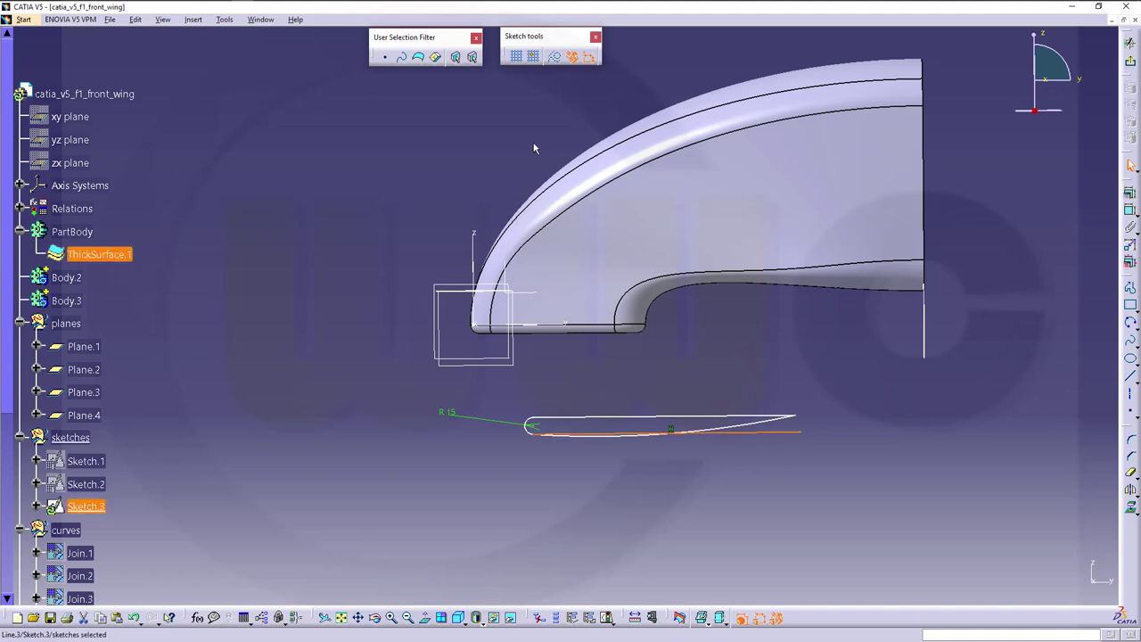
{"action": "left_click", "coordinate": [555, 57]}
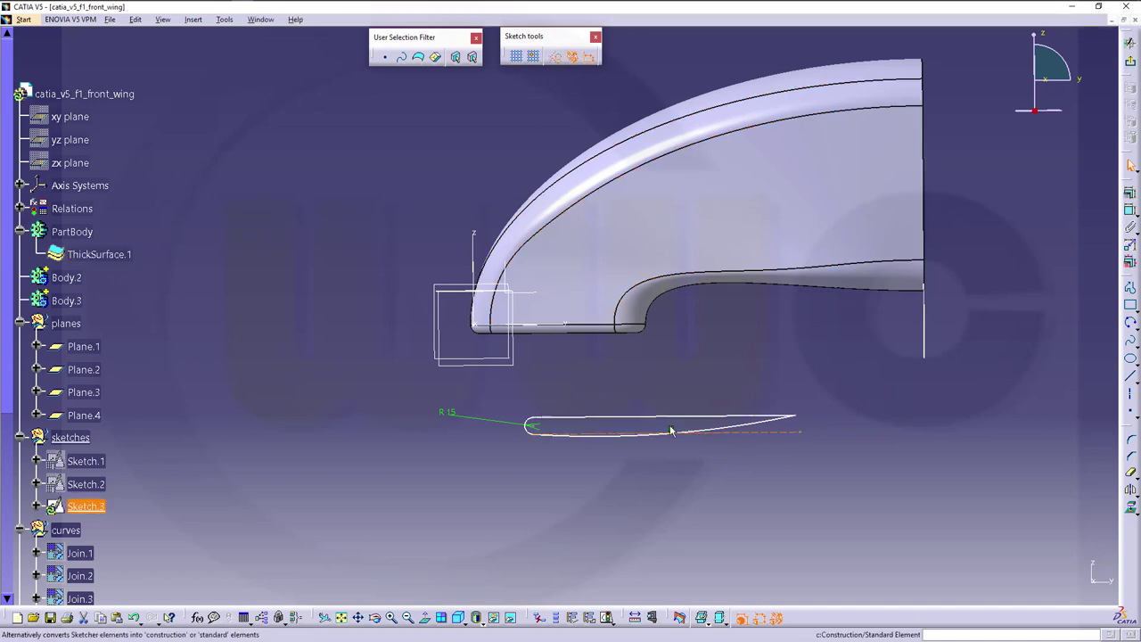
{"action": "left_click", "coordinate": [783, 391]}
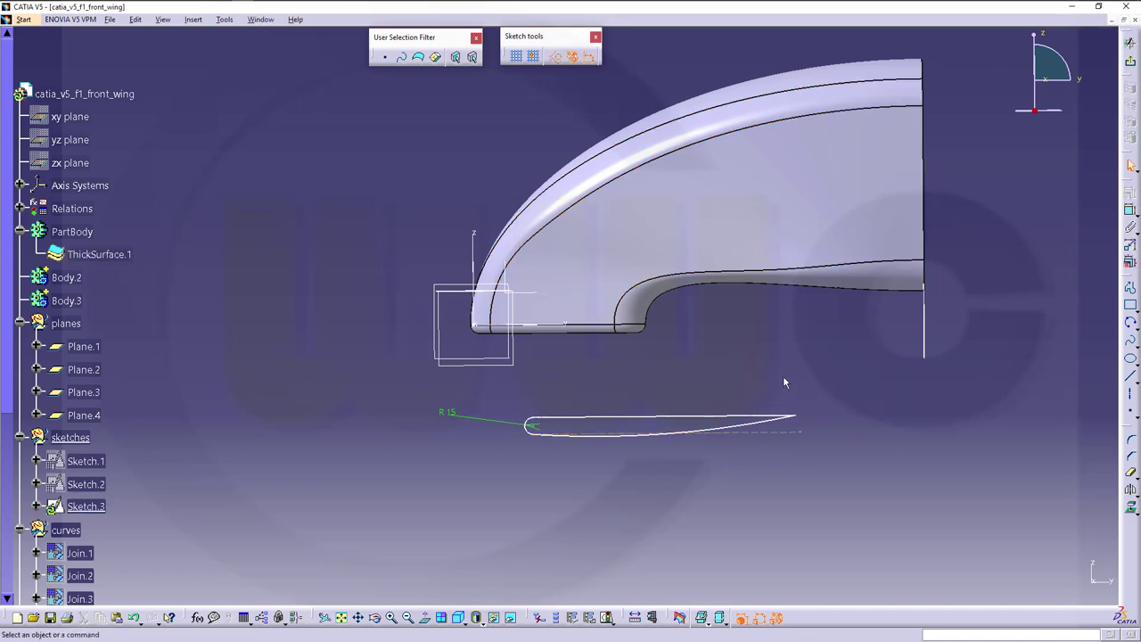
{"action": "left_click", "coordinate": [1130, 211]}
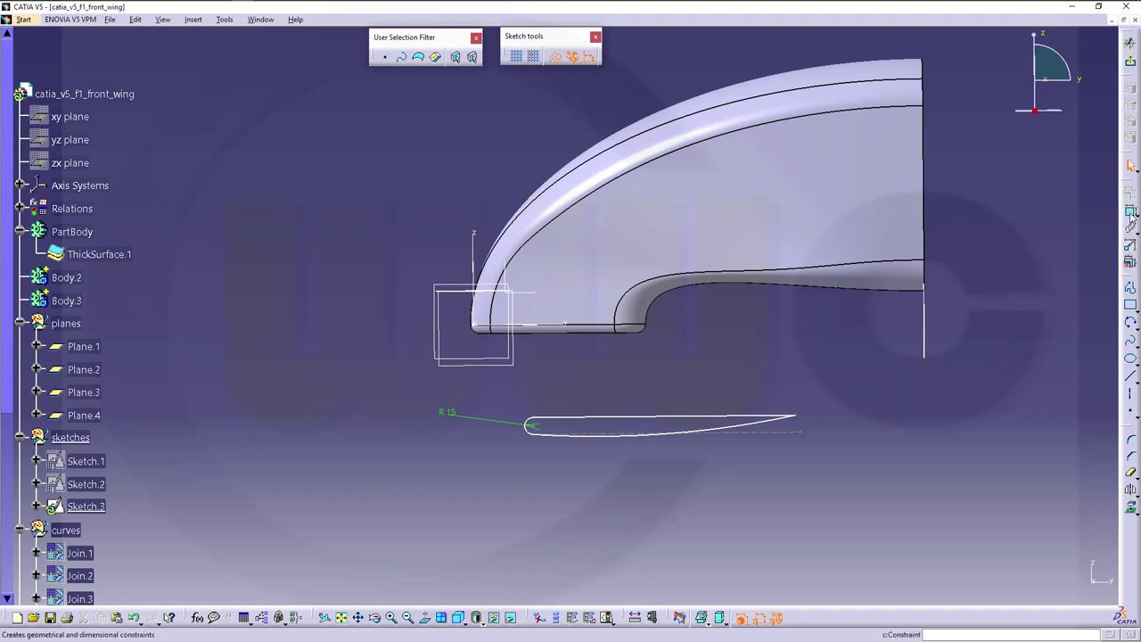
Dimension the construction line to the wing's bottom edge, swap its location, and set 15 mm.
{"action": "left_click", "coordinate": [793, 429]}
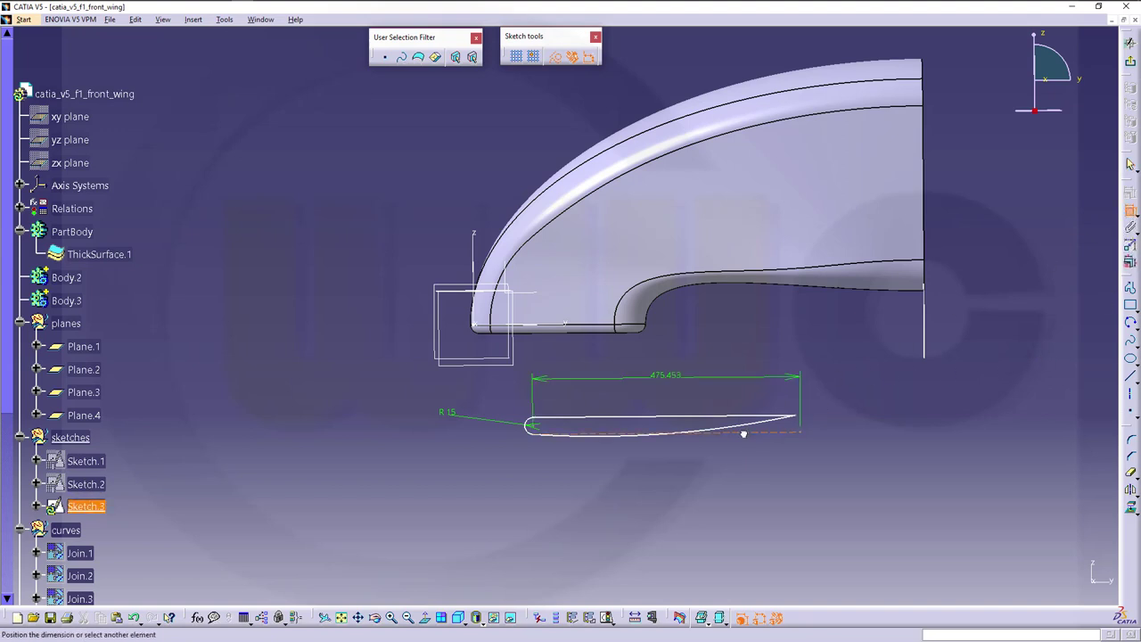
{"action": "left_click", "coordinate": [573, 328]}
{"action": "left_click", "coordinate": [593, 375]}
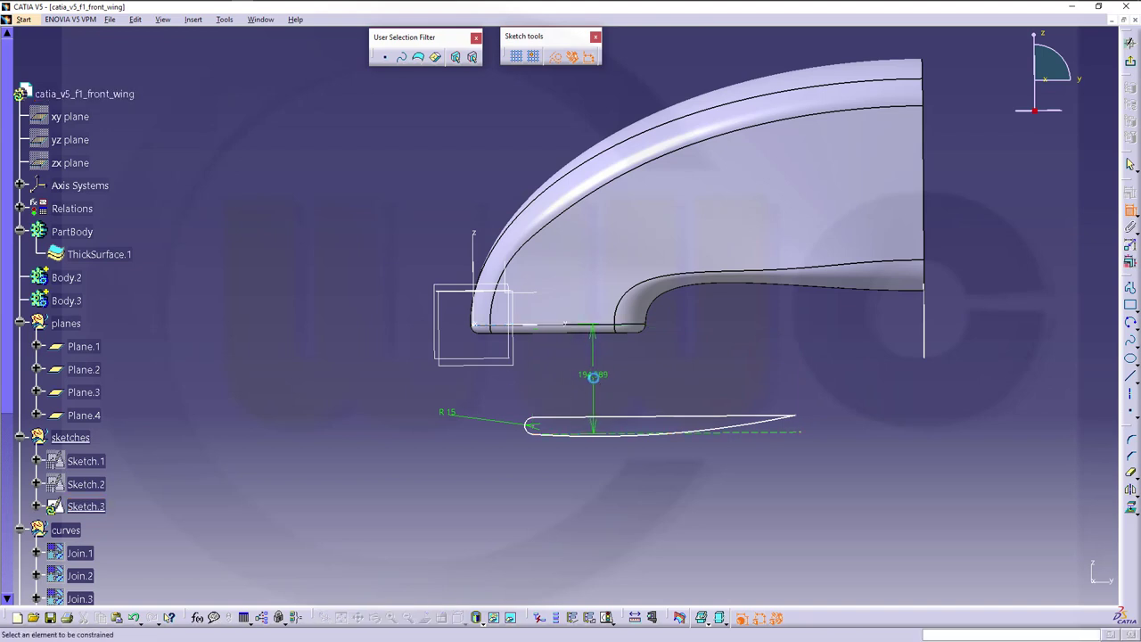
{"action": "right_click", "coordinate": [592, 376]}
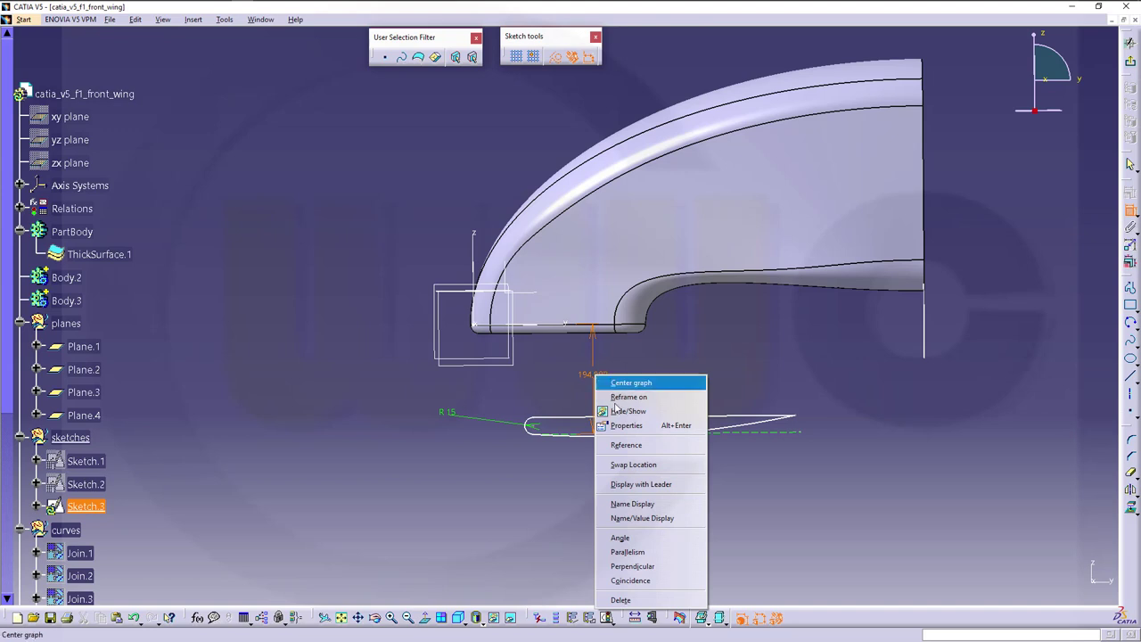
{"action": "left_click", "coordinate": [638, 465]}
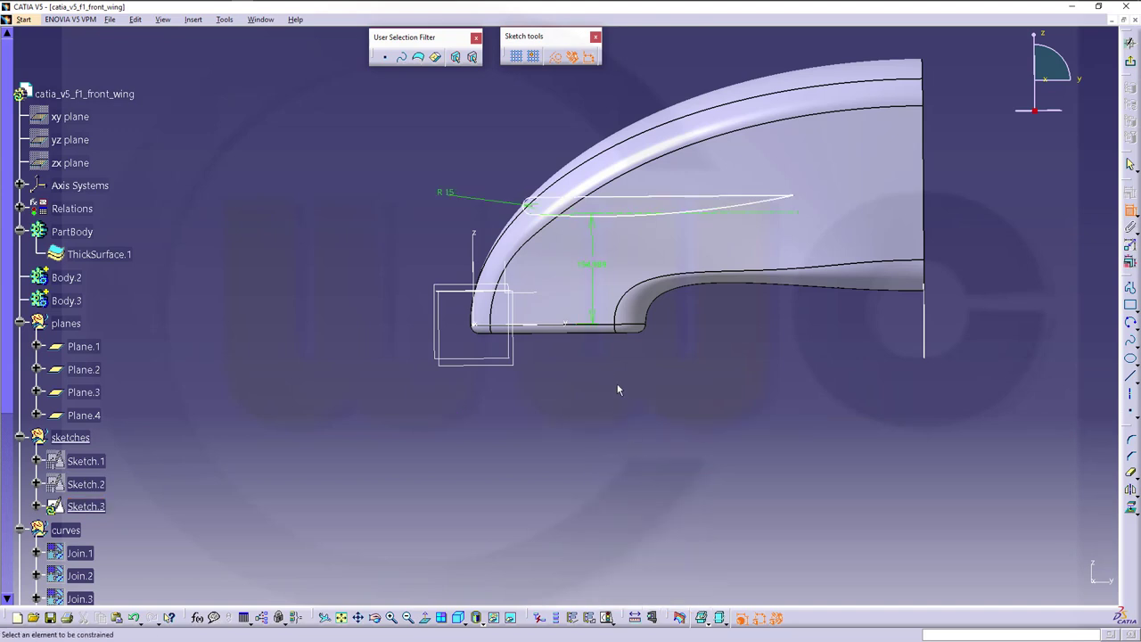
{"action": "double_click", "coordinate": [592, 267]}
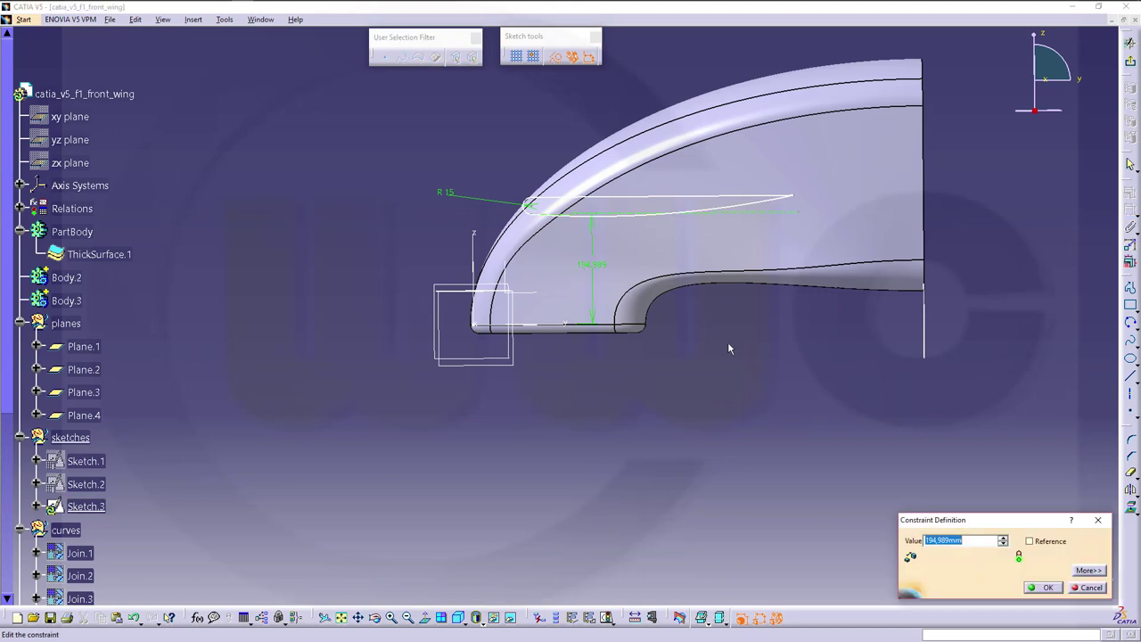
{"action": "type", "text": "15"}
{"action": "key", "text": "Return"}
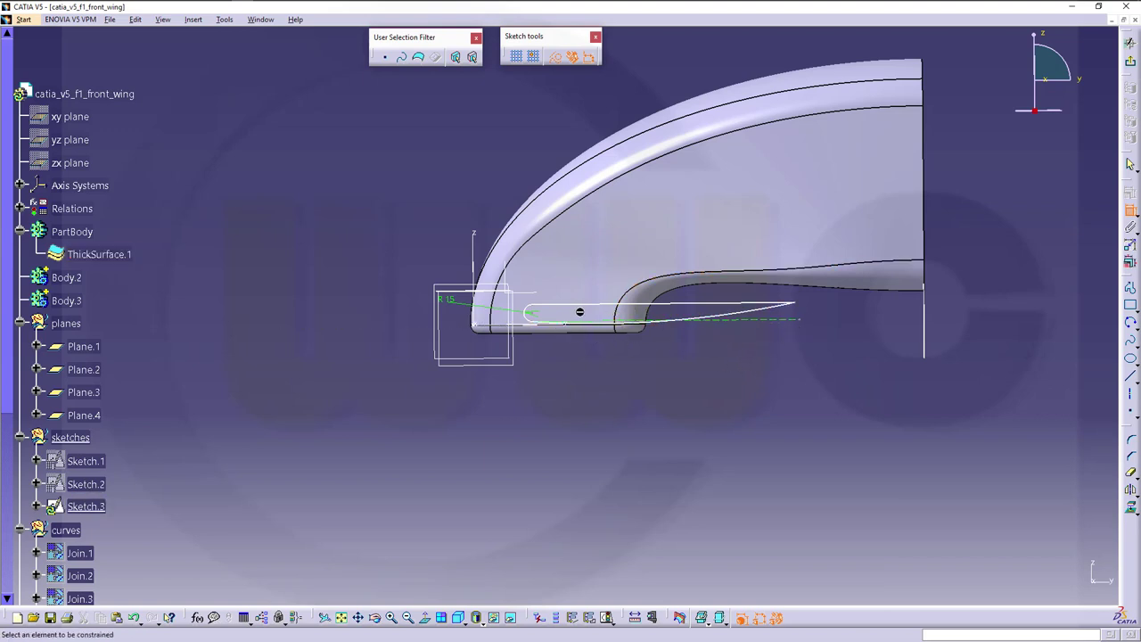
Dimension the lower curve's radius and set it to 1800 mm.
{"action": "left_click", "coordinate": [737, 316]}
{"action": "left_click", "coordinate": [700, 361]}
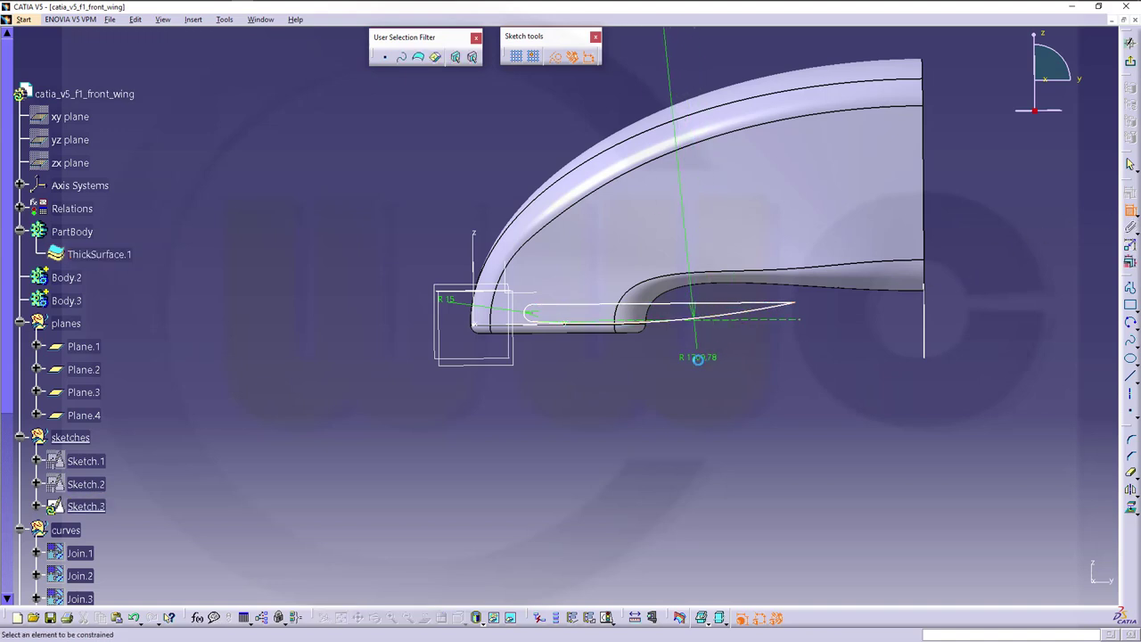
{"action": "double_click", "coordinate": [696, 356]}
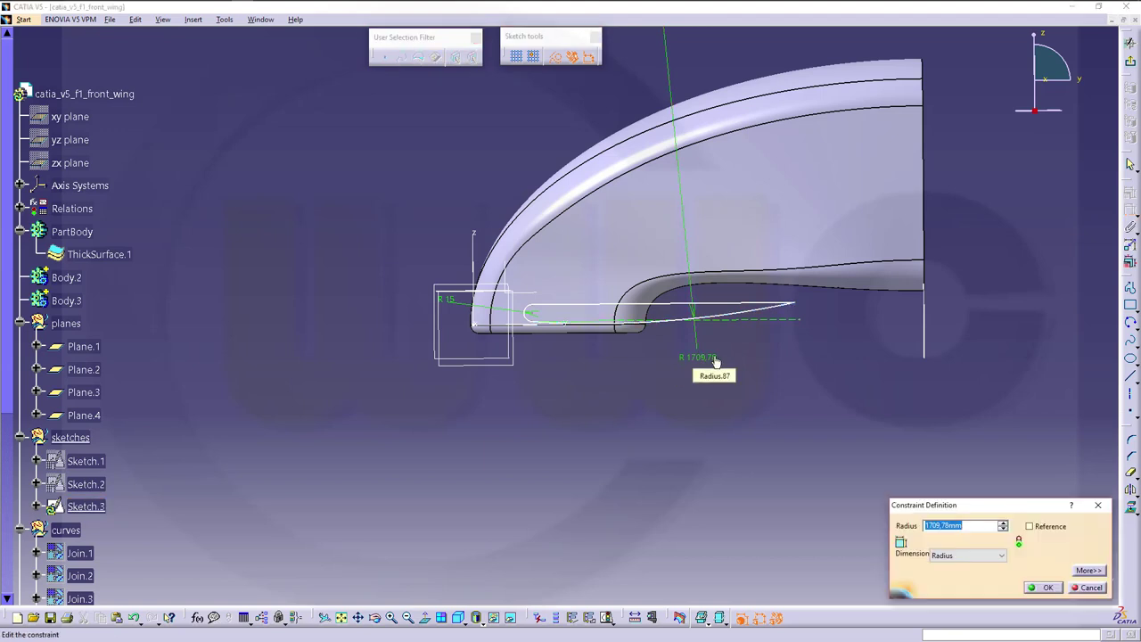
{"action": "type", "text": "1800"}
{"action": "key", "text": "Return"}
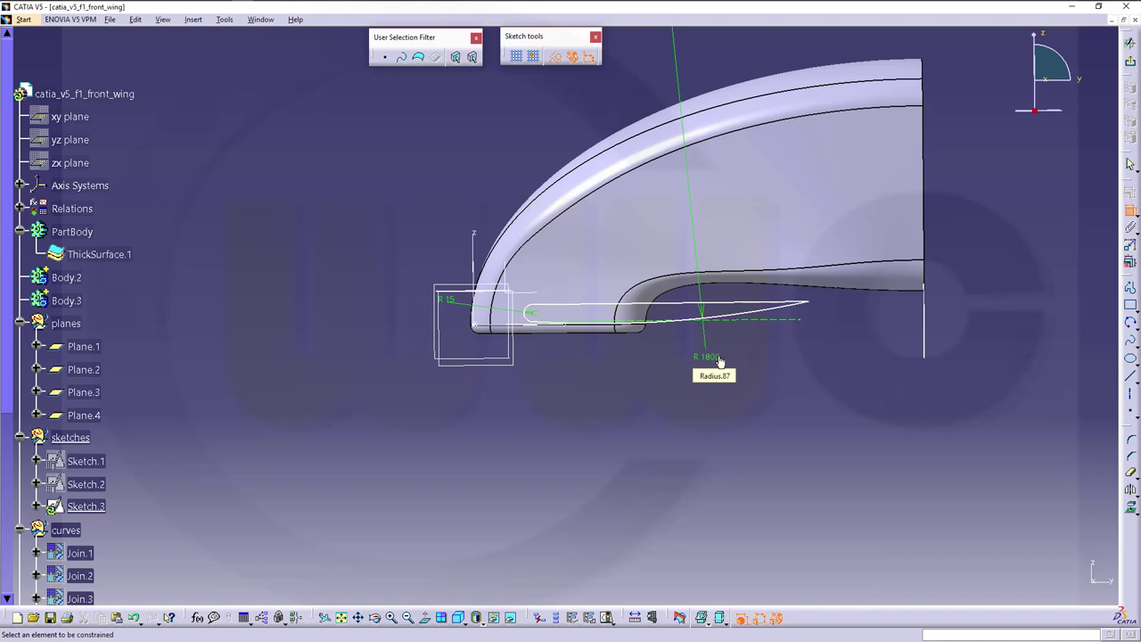
Reduce the lower curve's radius stepwise to 1500, 1300, then 1100 mm.
{"action": "left_click", "coordinate": [720, 360]}
{"action": "double_click", "coordinate": [713, 361]}
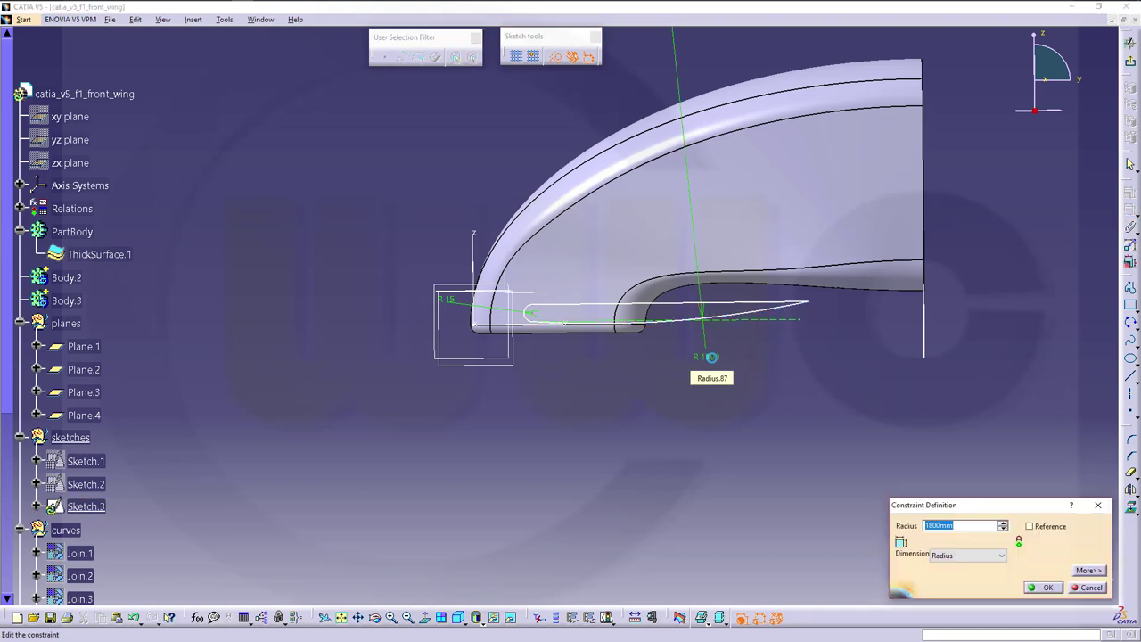
{"action": "type", "text": "150"}
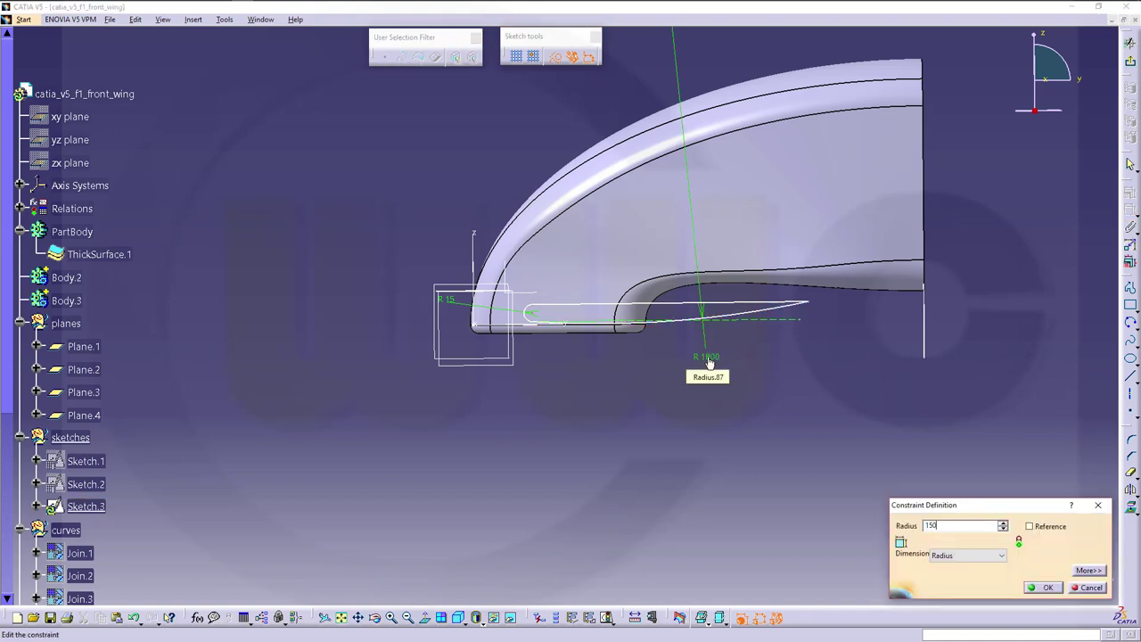
{"action": "type", "text": "0"}
{"action": "key", "text": "Return"}
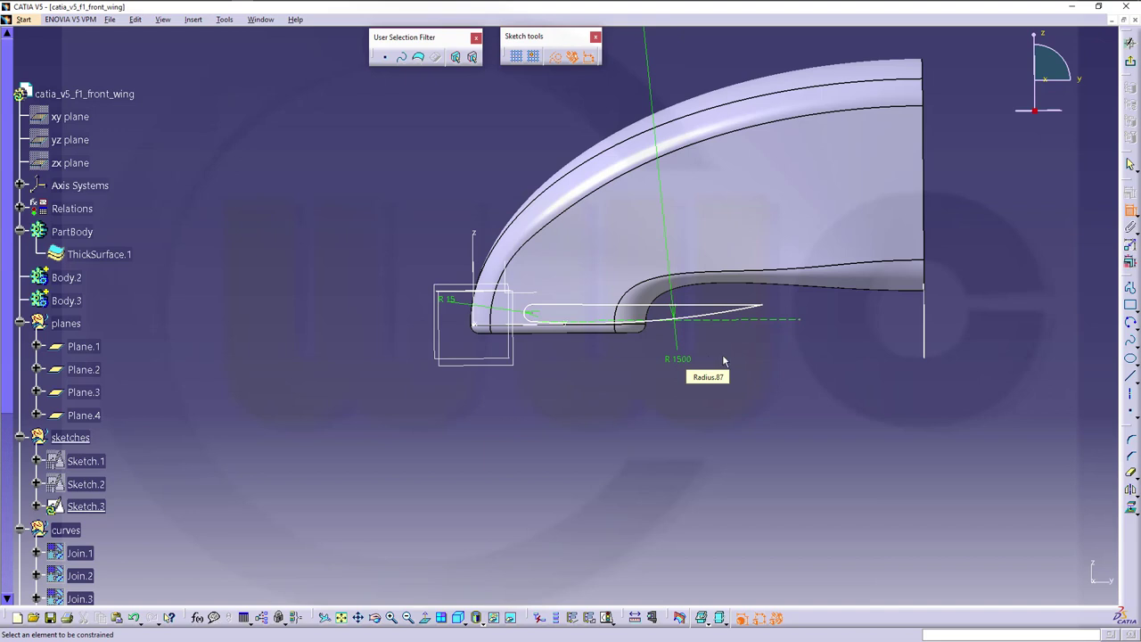
{"action": "double_click", "coordinate": [684, 357]}
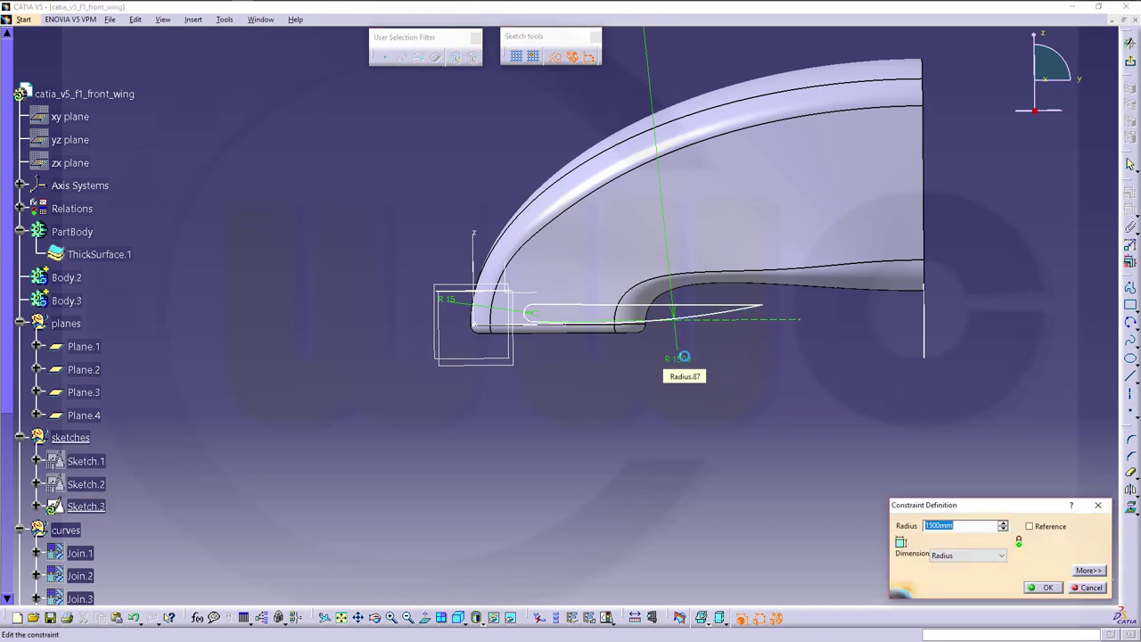
{"action": "type", "text": "13"}
{"action": "key", "text": "Return"}
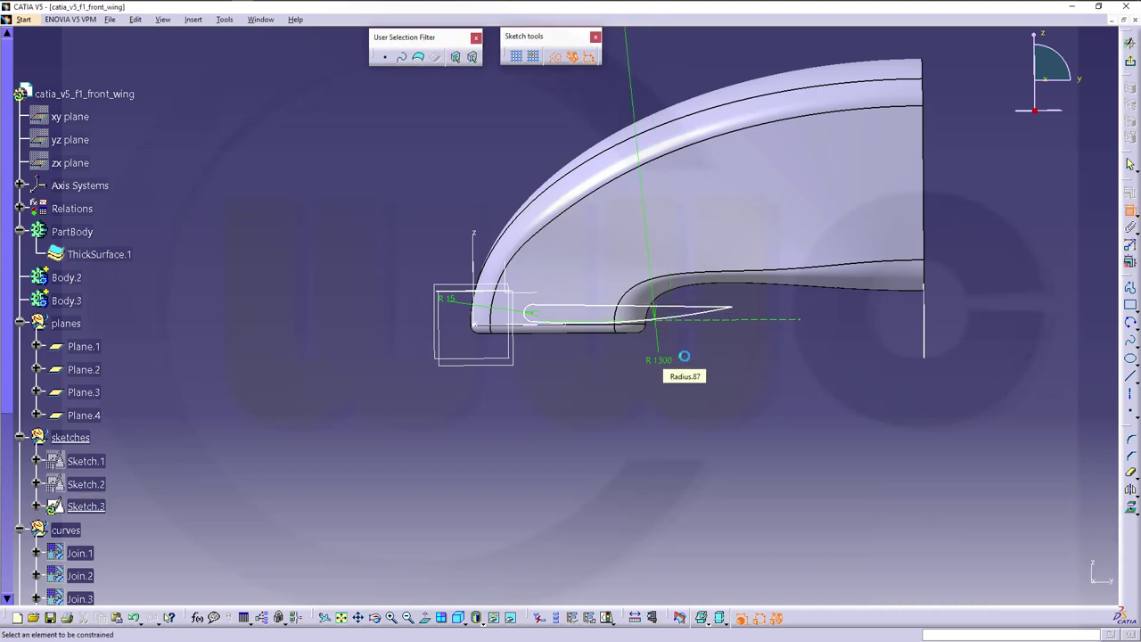
{"action": "double_click", "coordinate": [666, 362]}
{"action": "type", "text": "1100"}
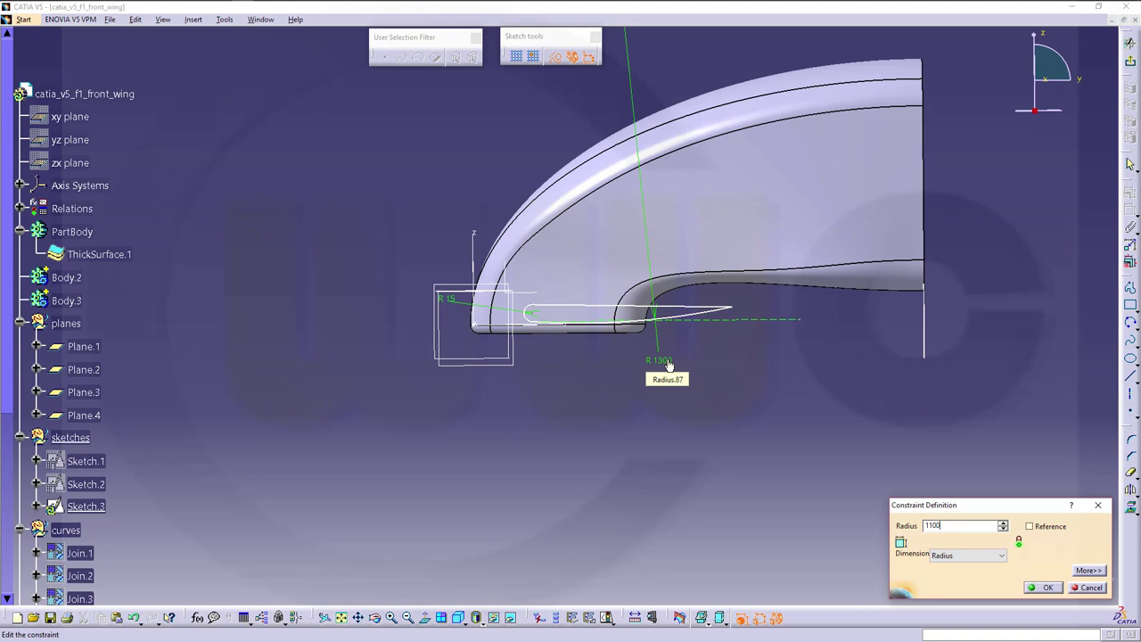
{"action": "key", "text": "Return"}
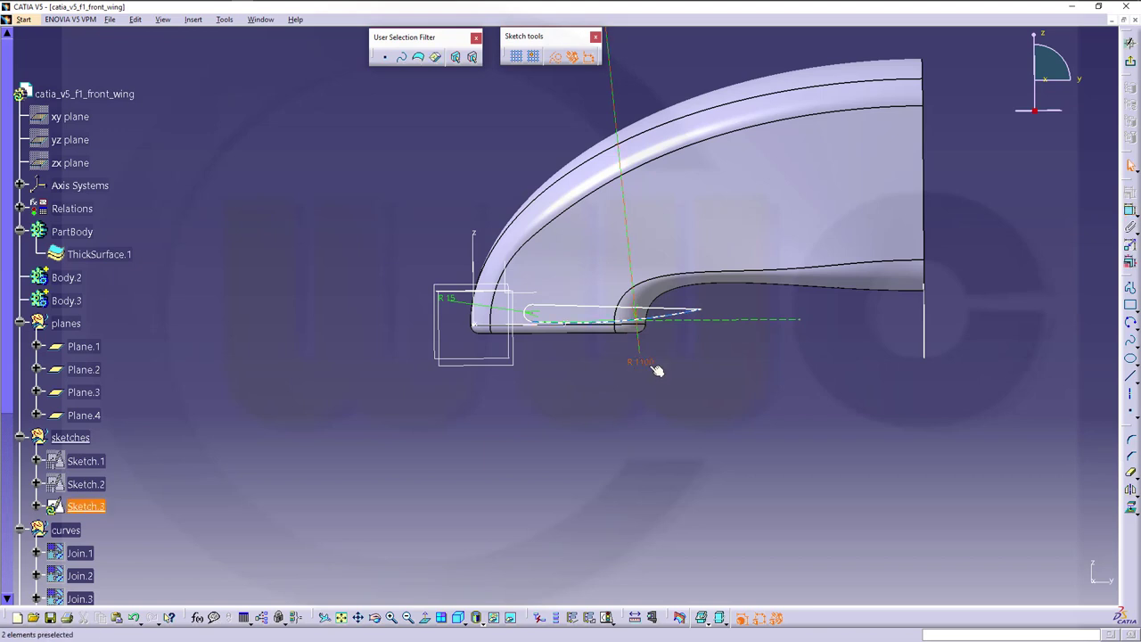
Delete the R 1100 radius, try a 150 slanted distance, then undo and delete it.
{"action": "left_click", "coordinate": [649, 367]}
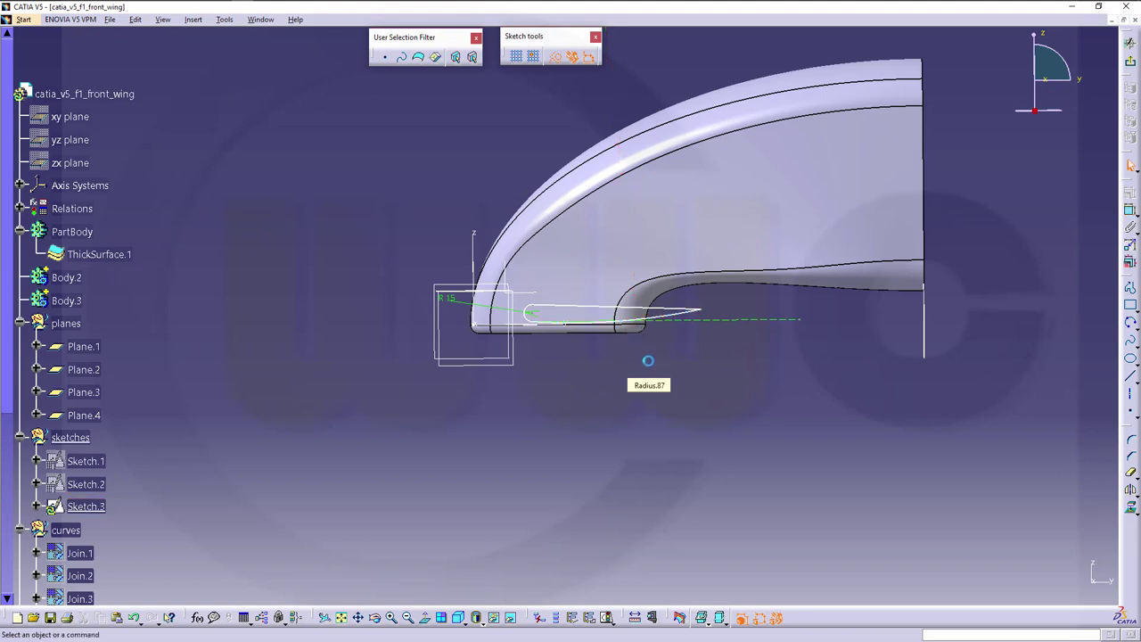
{"action": "key", "text": "Delete"}
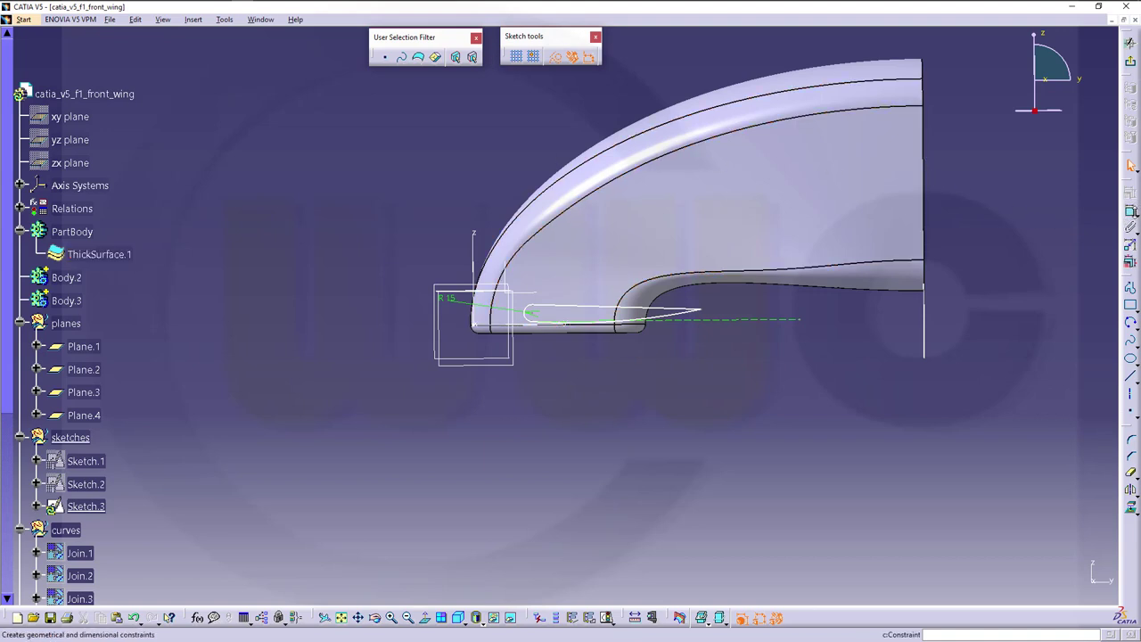
{"action": "left_click", "coordinate": [1130, 212]}
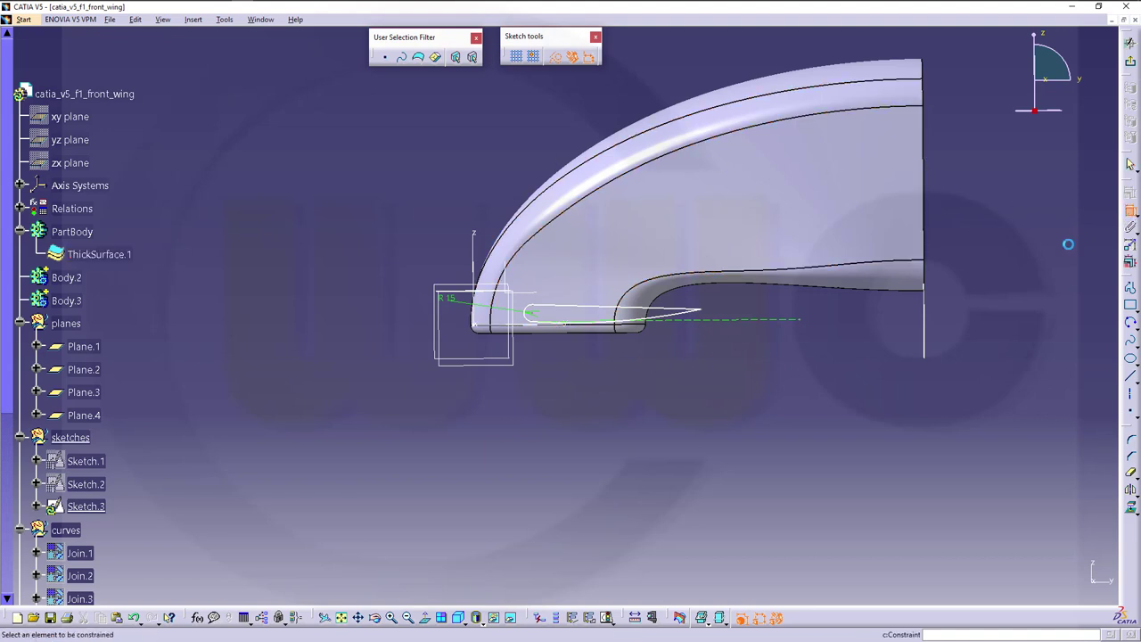
{"action": "left_click", "coordinate": [704, 311]}
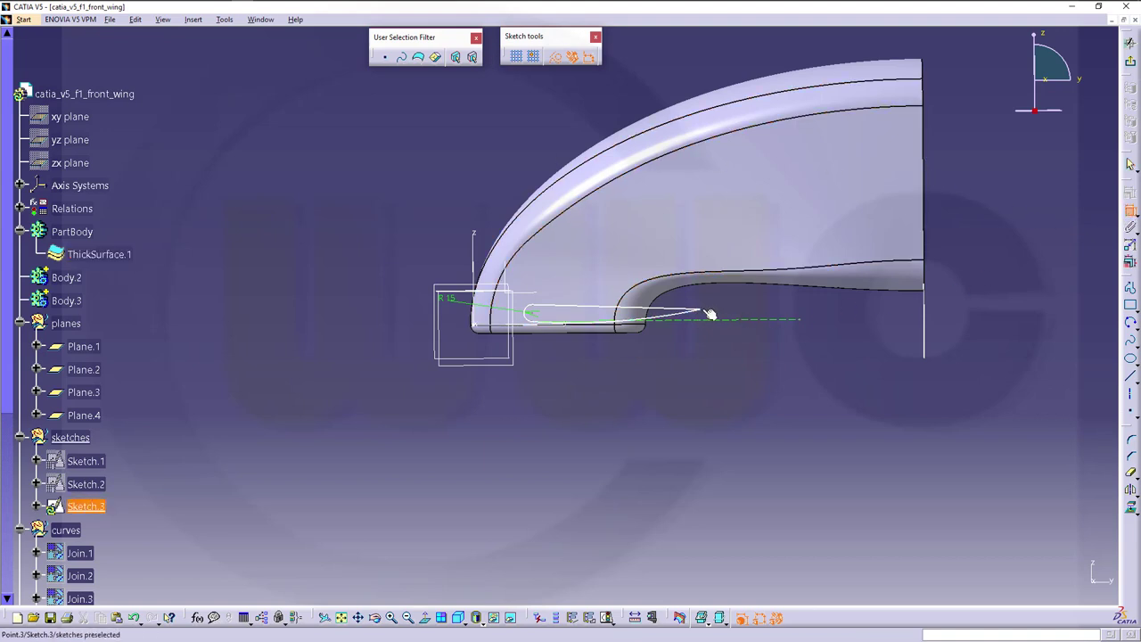
{"action": "left_click", "coordinate": [533, 315]}
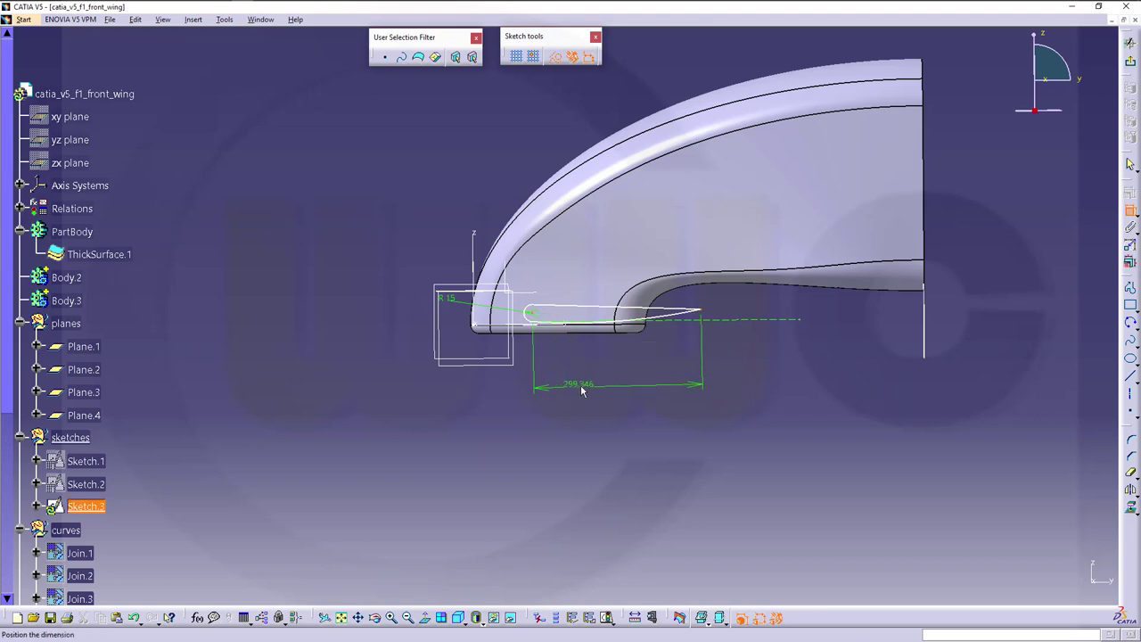
{"action": "double_click", "coordinate": [587, 383]}
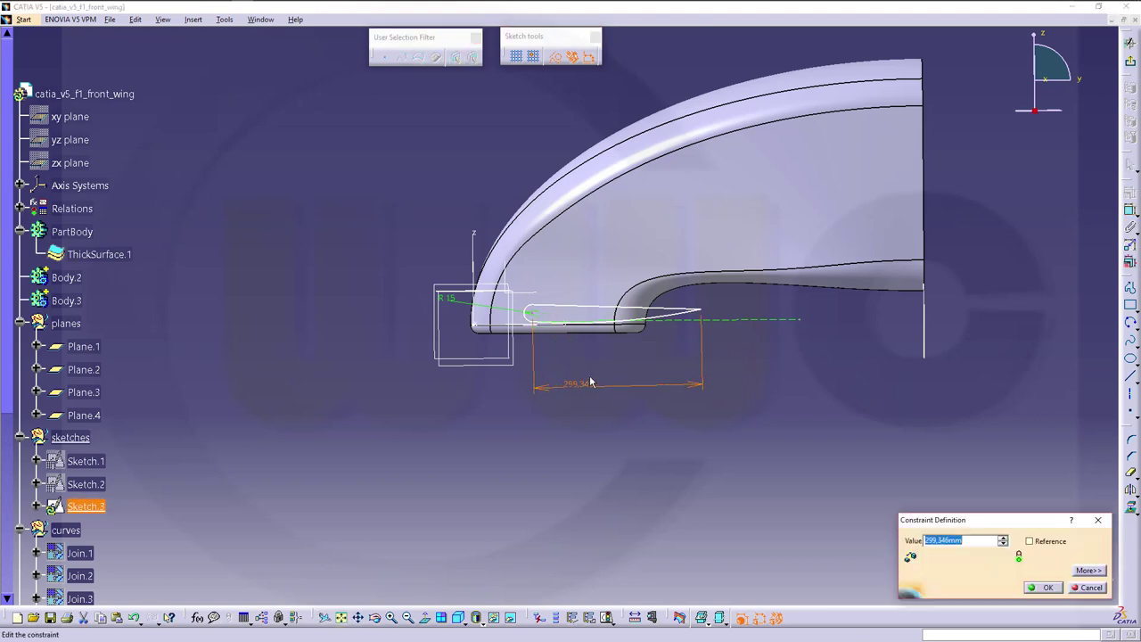
{"action": "type", "text": "150"}
{"action": "key", "text": "Return"}
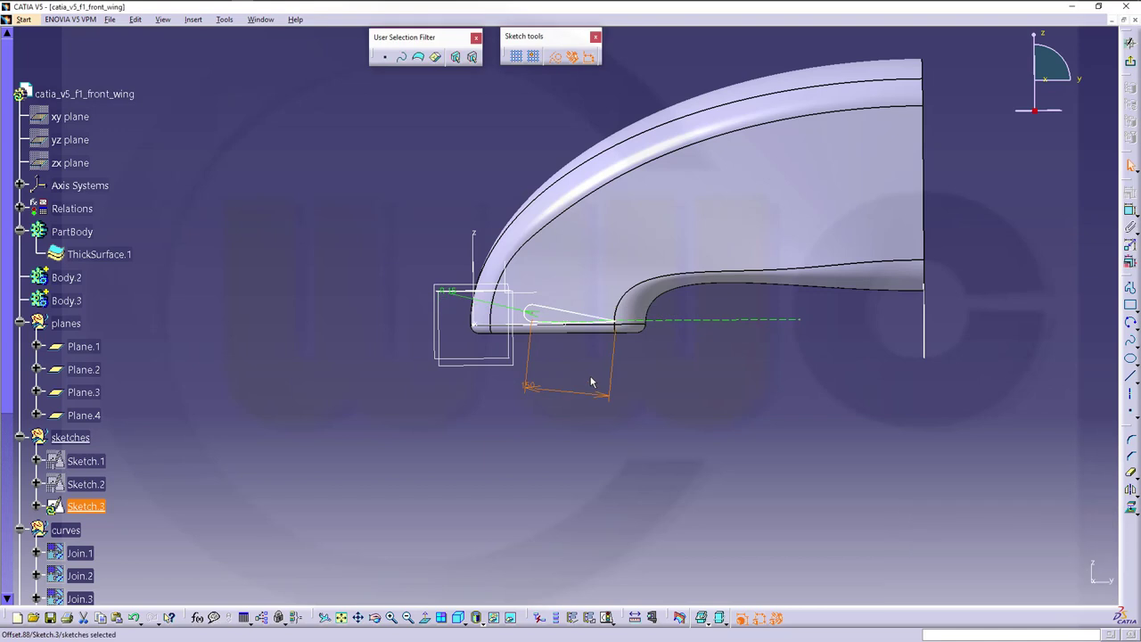
{"action": "middle_click_drag", "start_coordinate": [604, 393], "coordinate": [598, 370]}
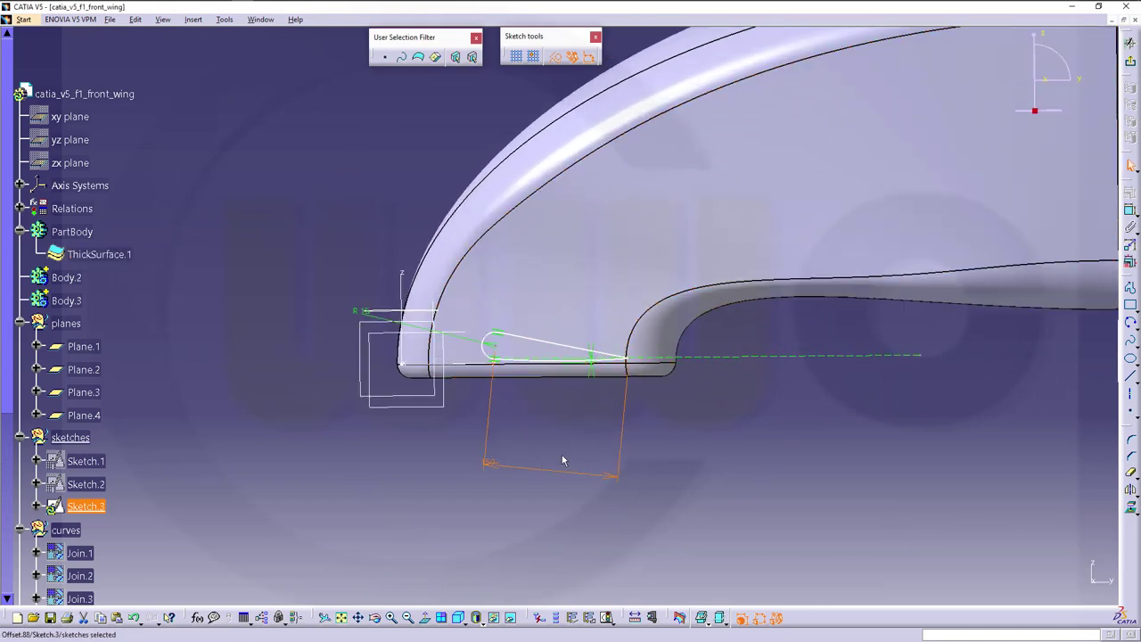
{"action": "left_click", "coordinate": [493, 464]}
{"action": "key", "text": "ctrl+z"}
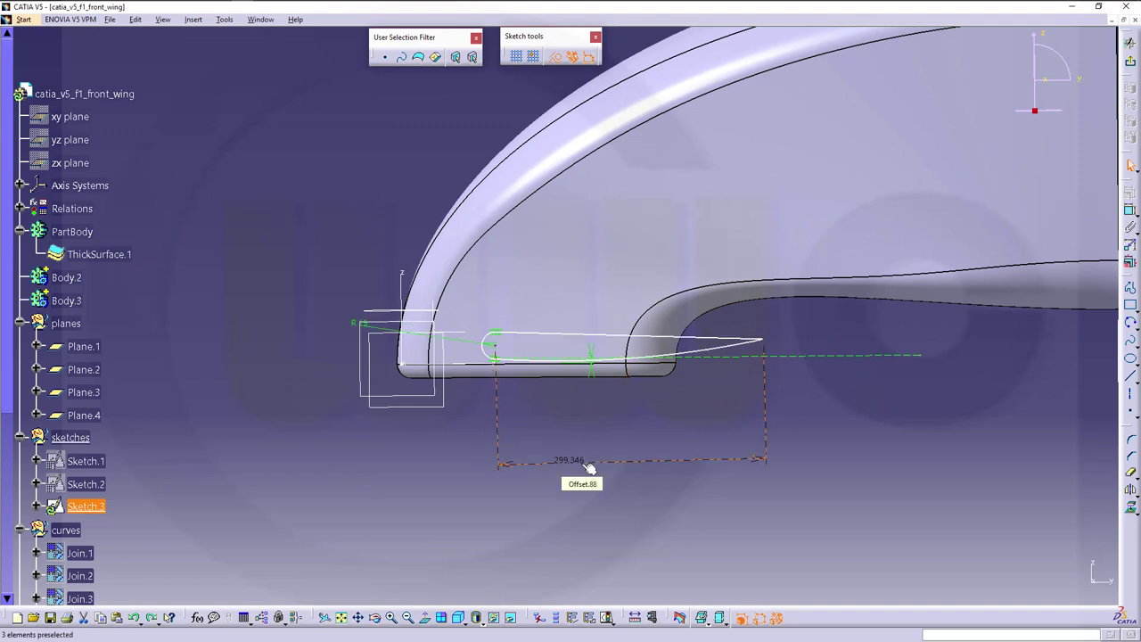
{"action": "key", "text": "Delete"}
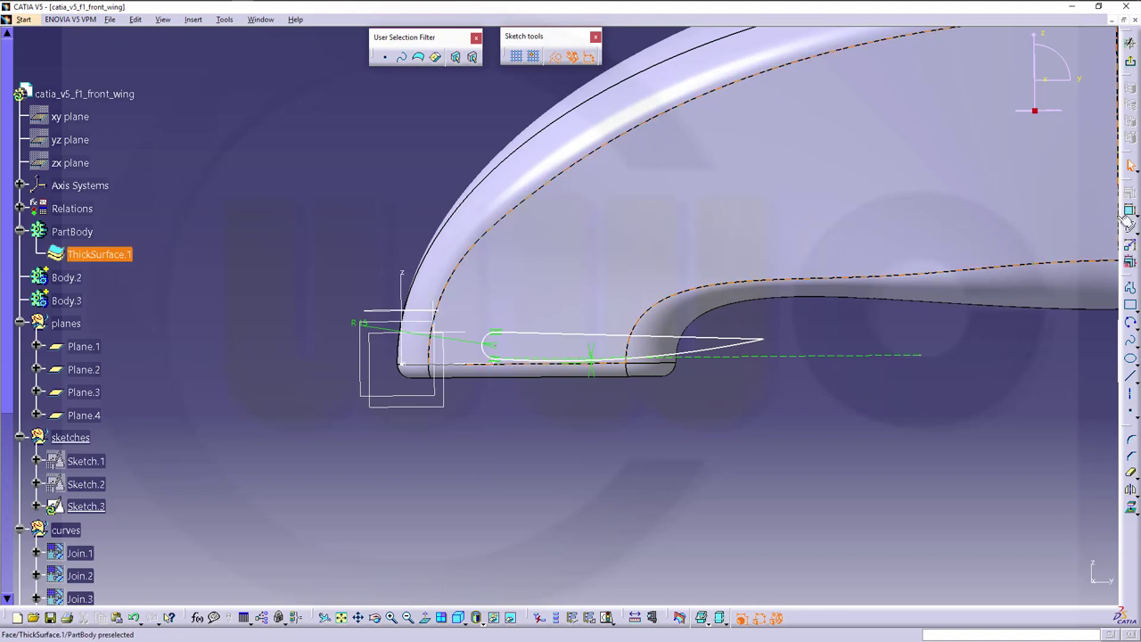
Set a 150 mm horizontal length from the leading point to the trailing endpoint.
{"action": "left_click", "coordinate": [501, 349]}
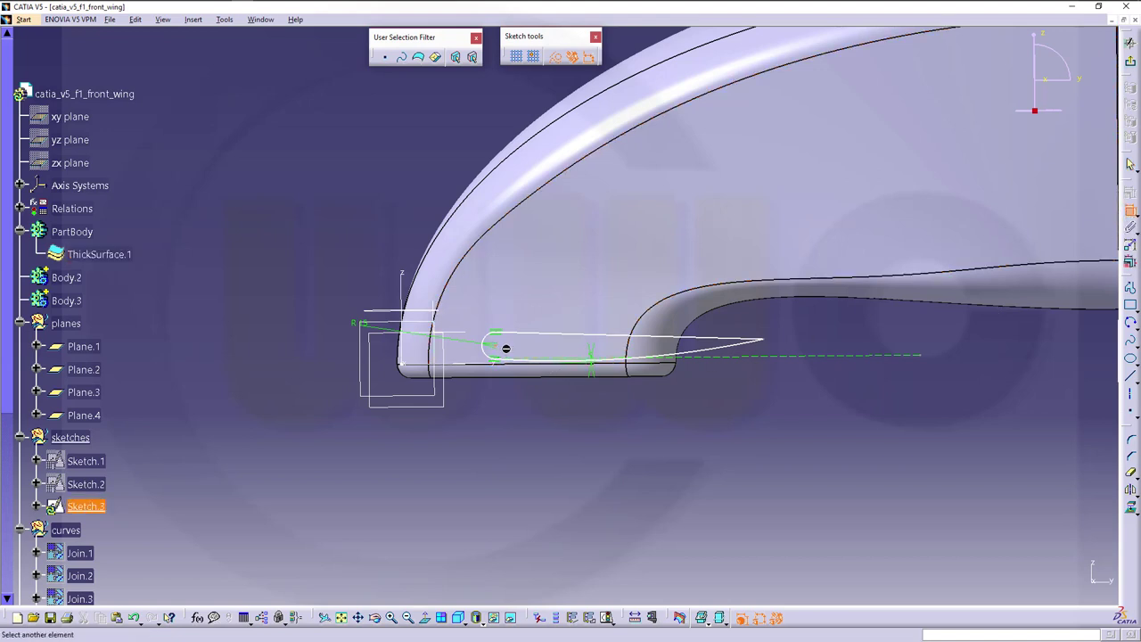
{"action": "left_click", "coordinate": [768, 342]}
{"action": "right_click", "coordinate": [643, 415]}
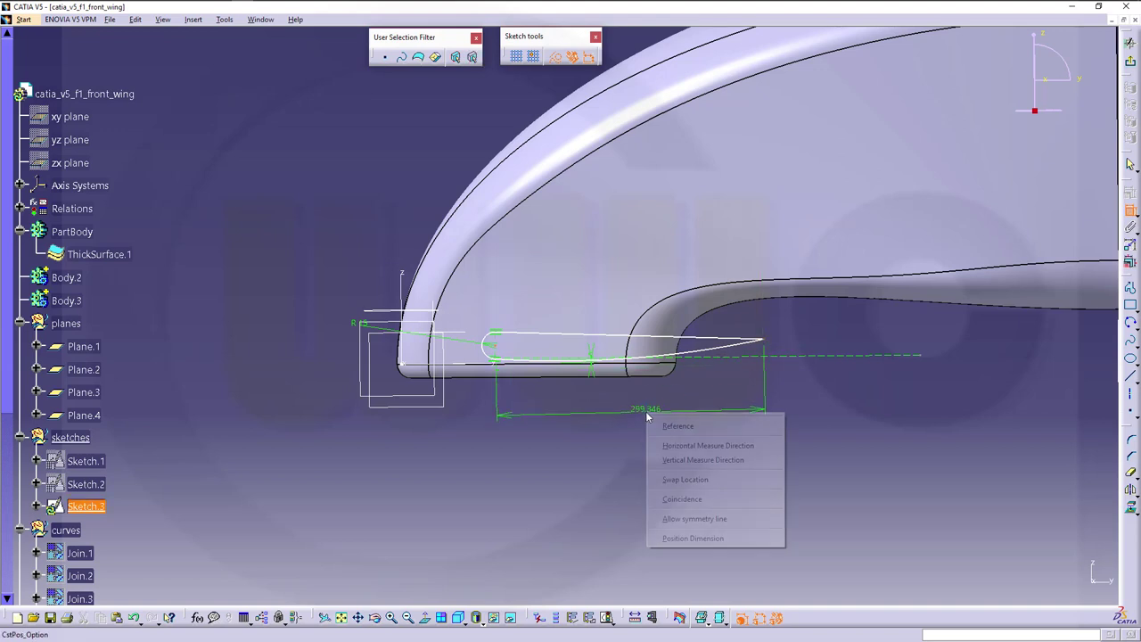
{"action": "left_click", "coordinate": [707, 444]}
{"action": "left_click", "coordinate": [608, 405]}
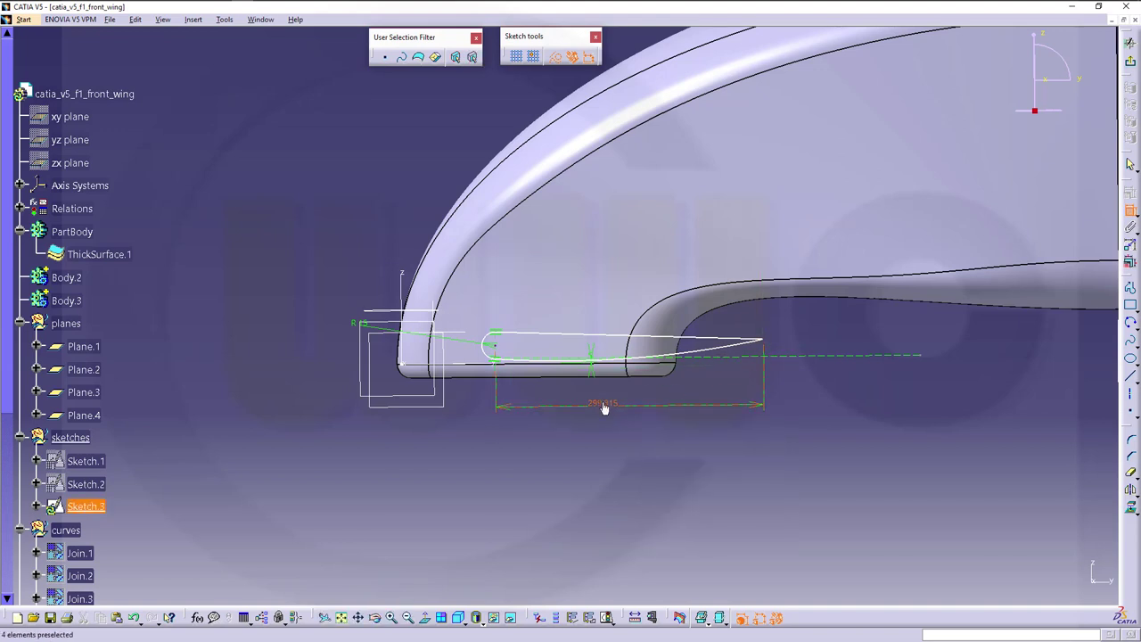
{"action": "double_click", "coordinate": [605, 406]}
{"action": "type", "text": "150"}
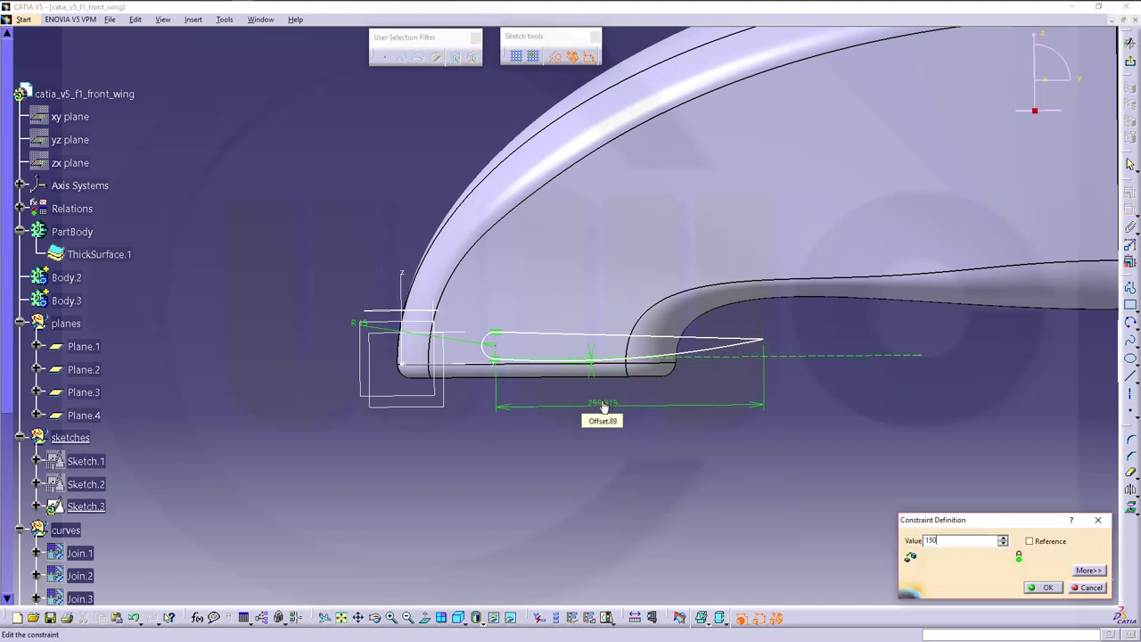
{"action": "key", "text": "Return"}
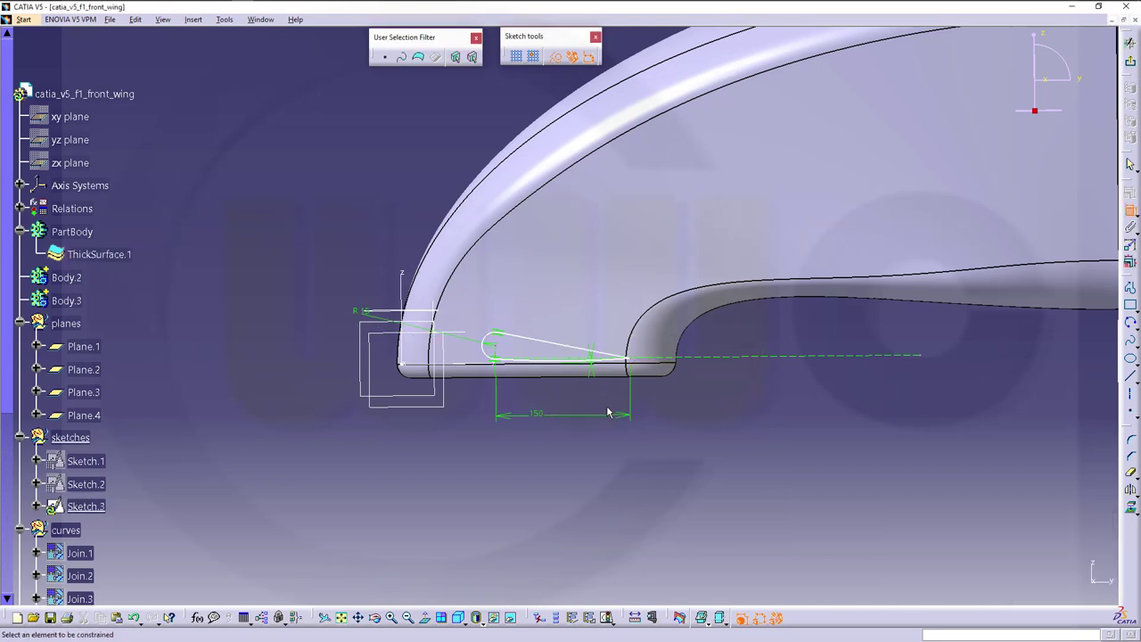
Adjust the curve's trailing end and make the lower spline tangent to its neighbouring element.
{"action": "middle_click_drag", "start_coordinate": [609, 413], "coordinate": [607, 327]}
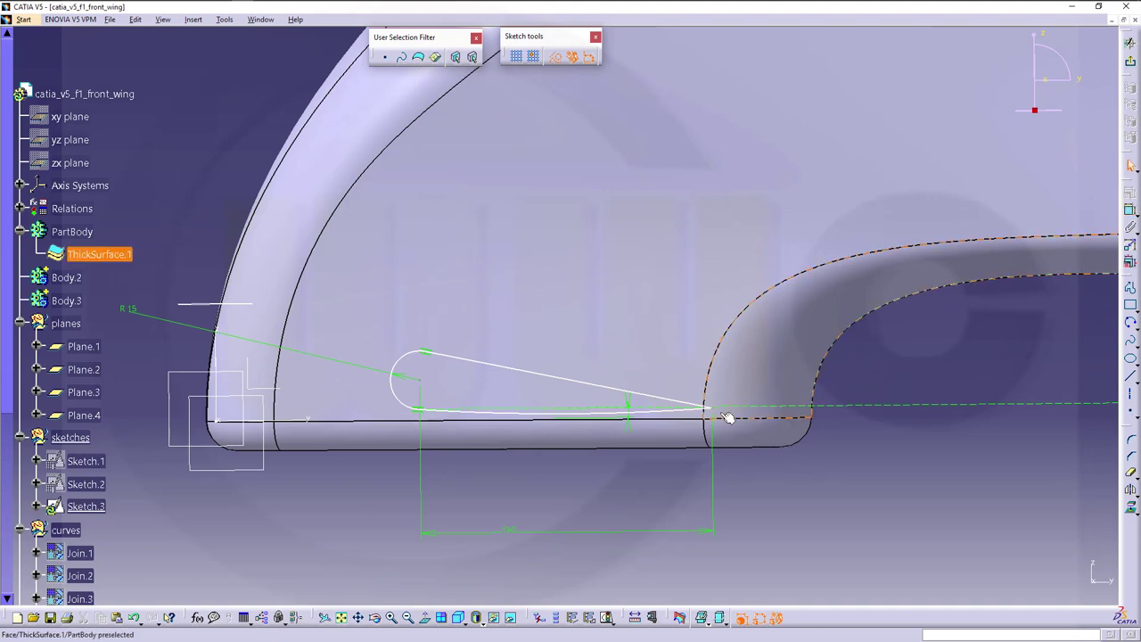
{"action": "left_click_drag", "start_coordinate": [718, 410], "coordinate": [717, 339]}
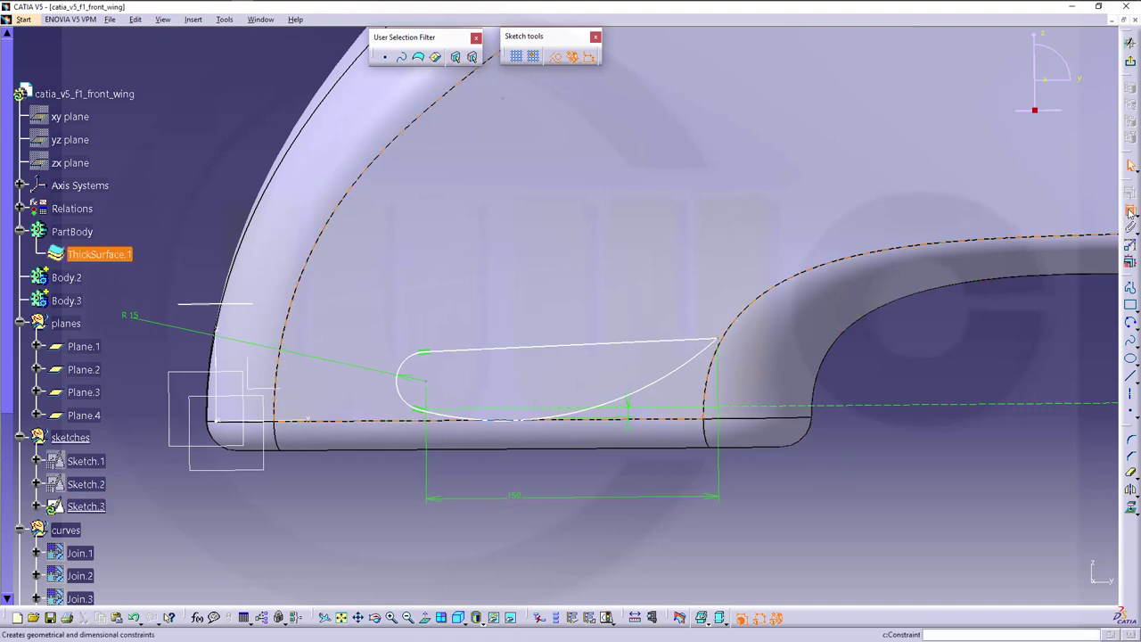
{"action": "left_click", "coordinate": [454, 402]}
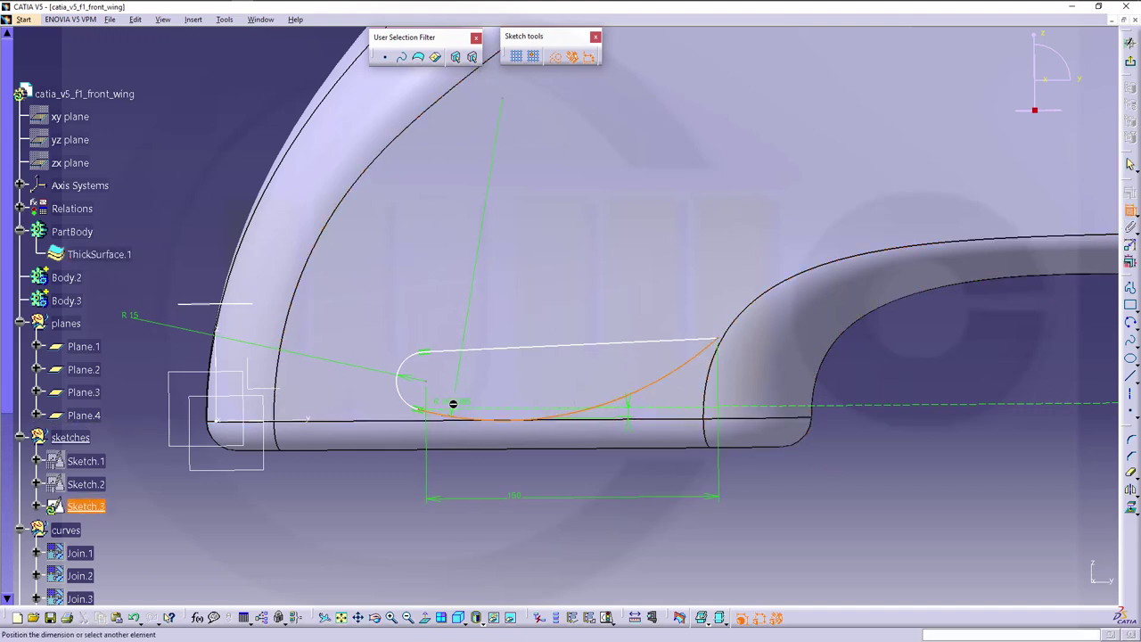
{"action": "left_click", "coordinate": [450, 412]}
{"action": "right_click", "coordinate": [450, 411]}
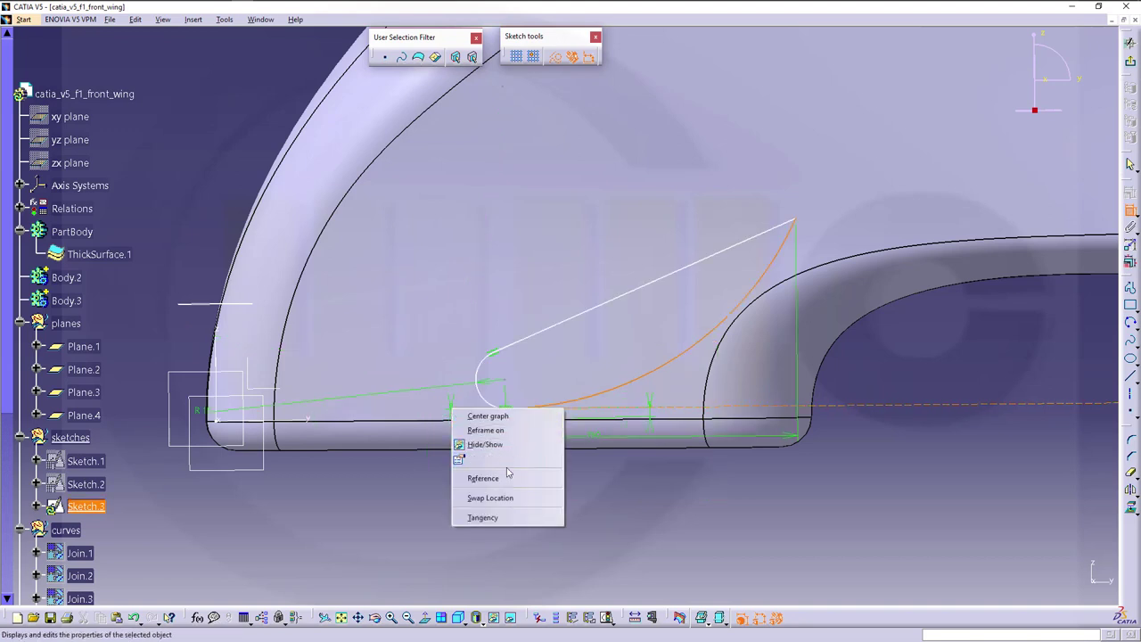
{"action": "left_click", "coordinate": [497, 518]}
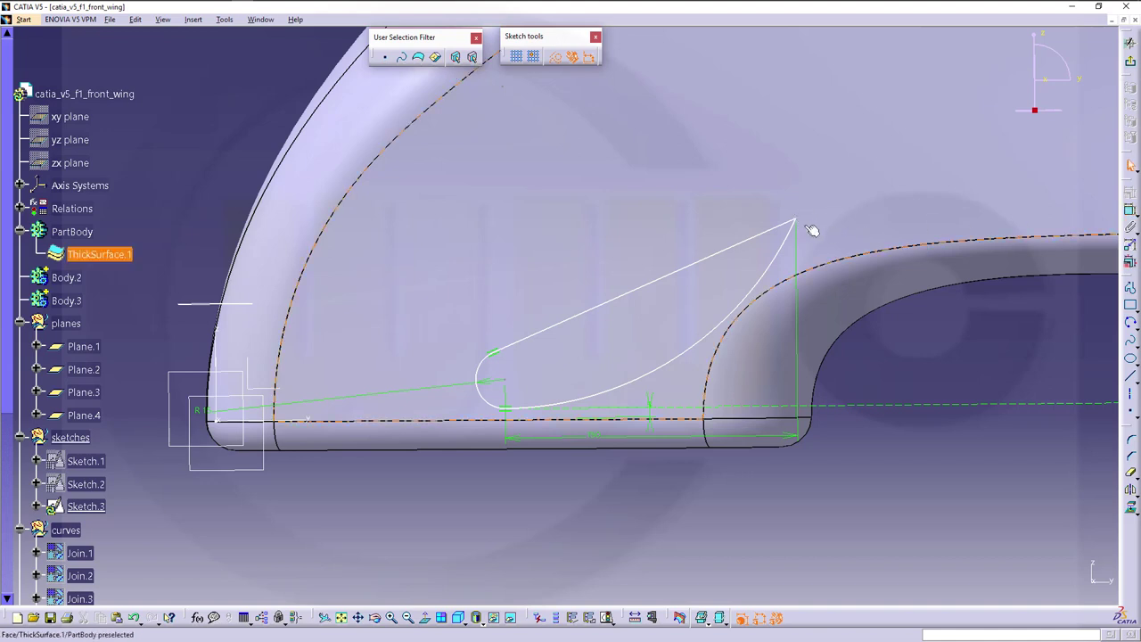
{"action": "left_click_drag", "start_coordinate": [794, 219], "coordinate": [603, 355]}
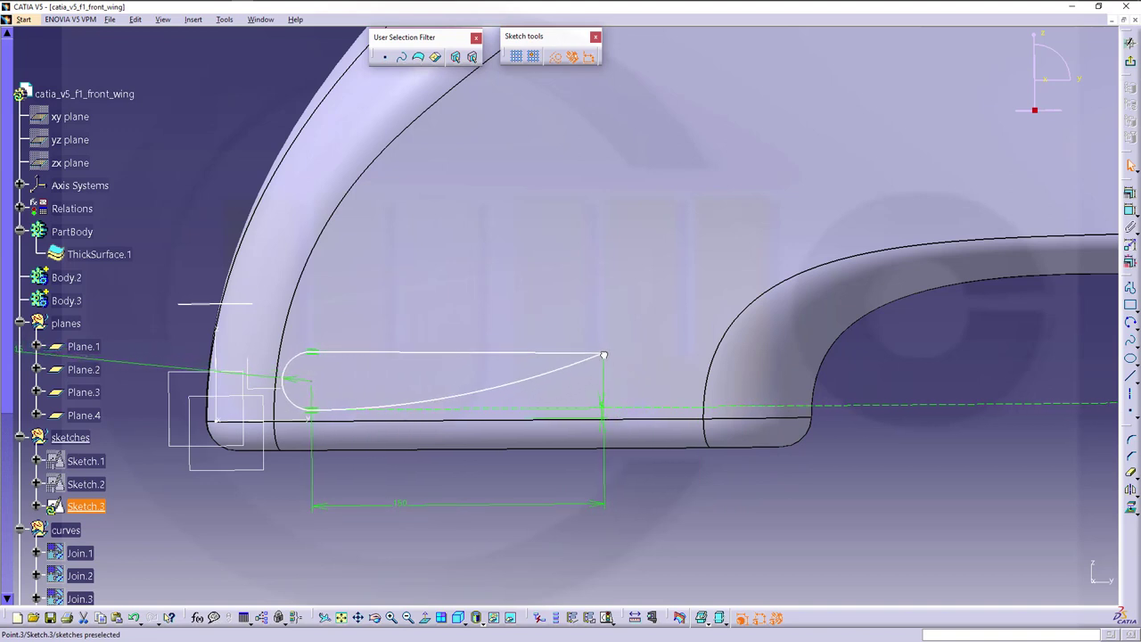
Add a vertical height dimension from the dashed reference line.
{"action": "left_click", "coordinate": [1130, 211]}
{"action": "left_click", "coordinate": [551, 405]}
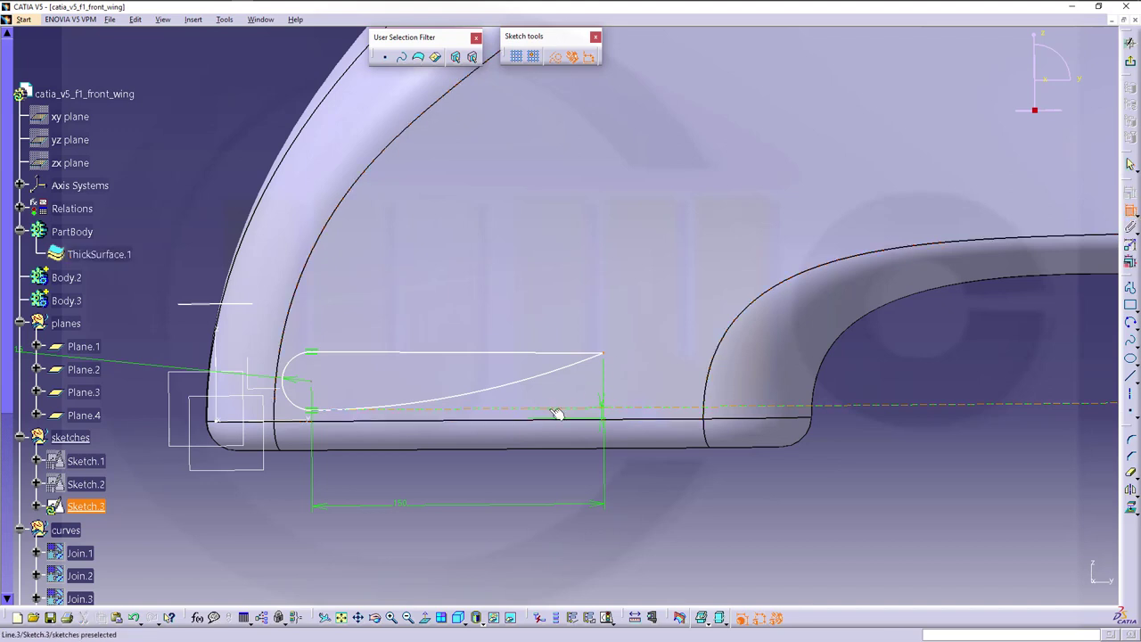
{"action": "left_click", "coordinate": [528, 351]}
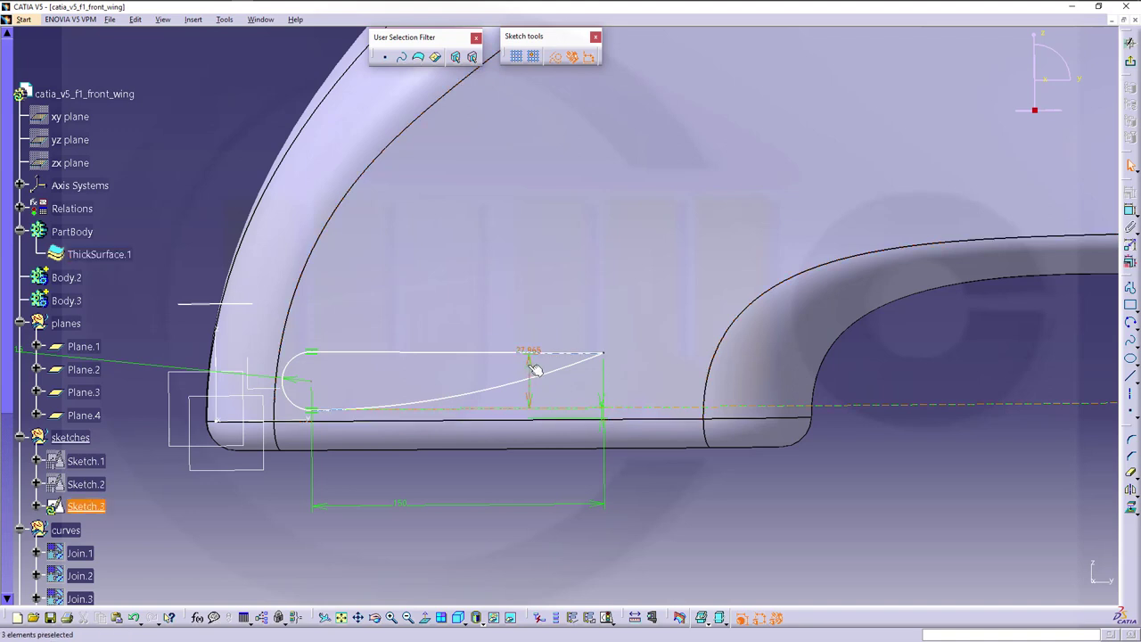
Make the airfoil's upper line parallel to the dashed reference line.
{"action": "left_click", "coordinate": [1129, 214]}
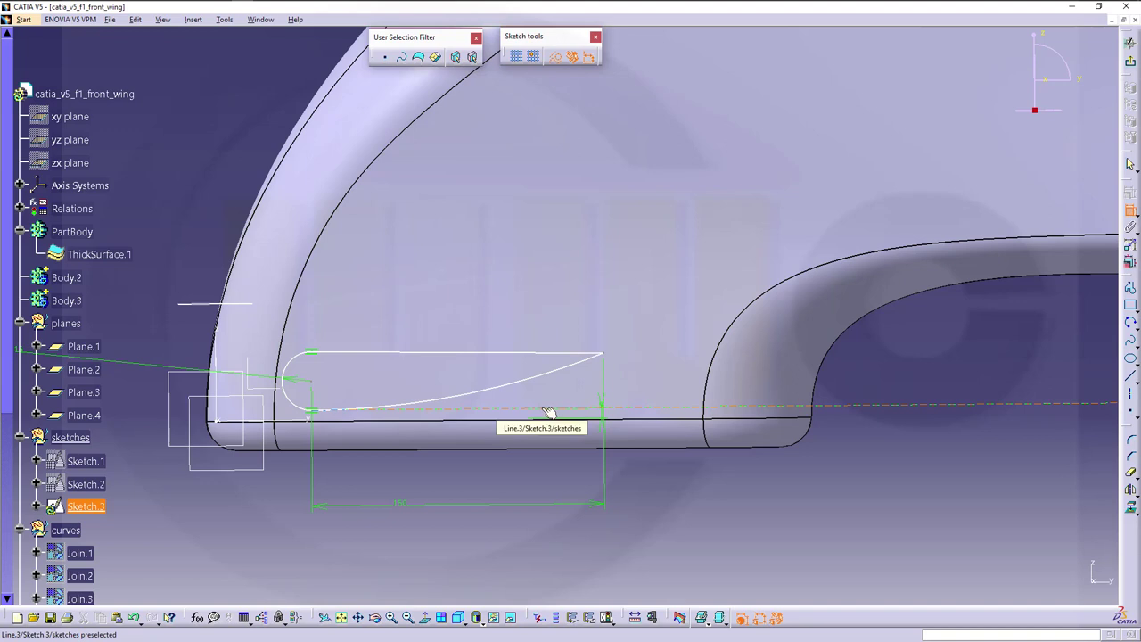
{"action": "left_click", "coordinate": [548, 412]}
{"action": "left_click", "coordinate": [544, 353]}
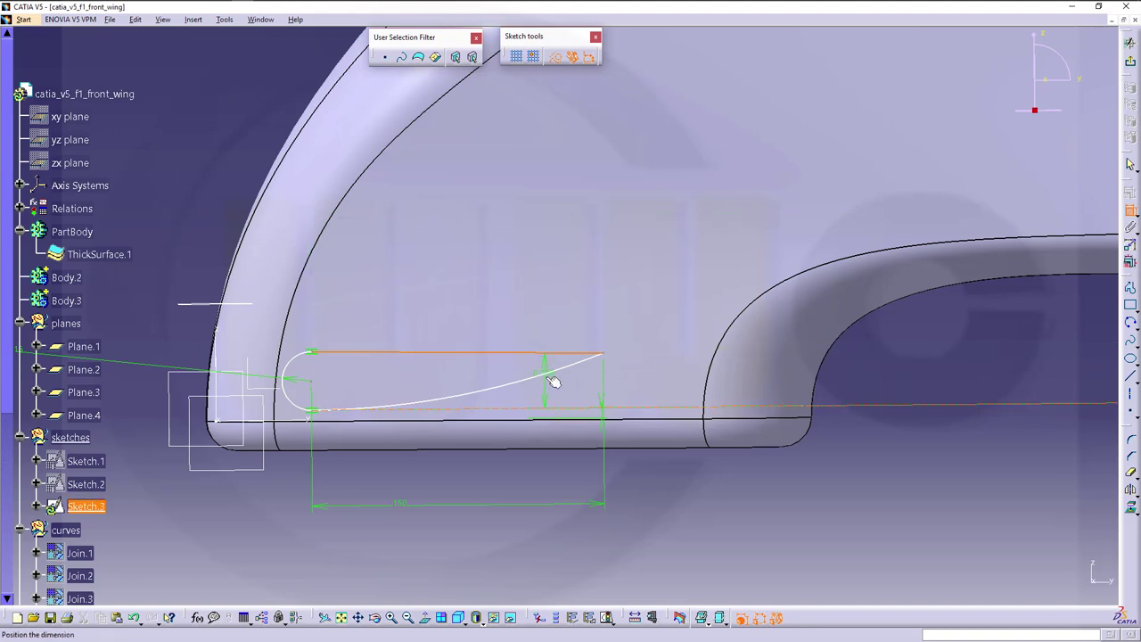
{"action": "right_click", "coordinate": [549, 378]}
{"action": "left_click", "coordinate": [595, 474]}
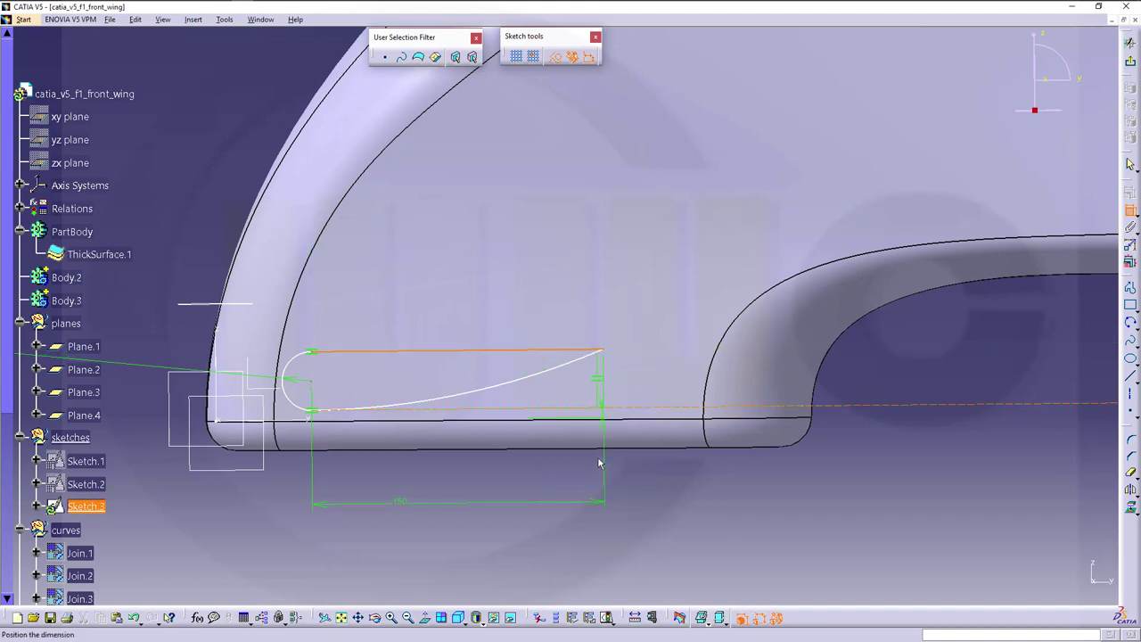
{"action": "left_click", "coordinate": [519, 478]}
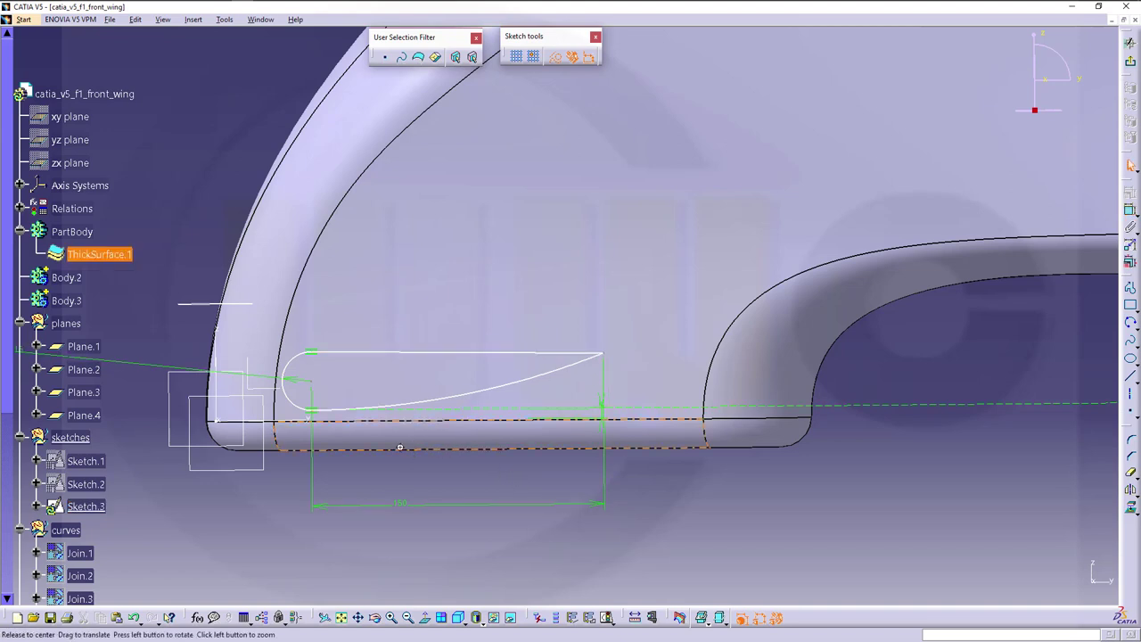
{"action": "mouse_move", "coordinate": [399, 447]}
{"action": "middle_mouse_down"}
{"action": "mouse_move", "coordinate": [375, 456]}
{"action": "mouse_move", "coordinate": [420, 460]}
{"action": "mouse_move", "coordinate": [522, 416]}
{"action": "middle_mouse_up"}
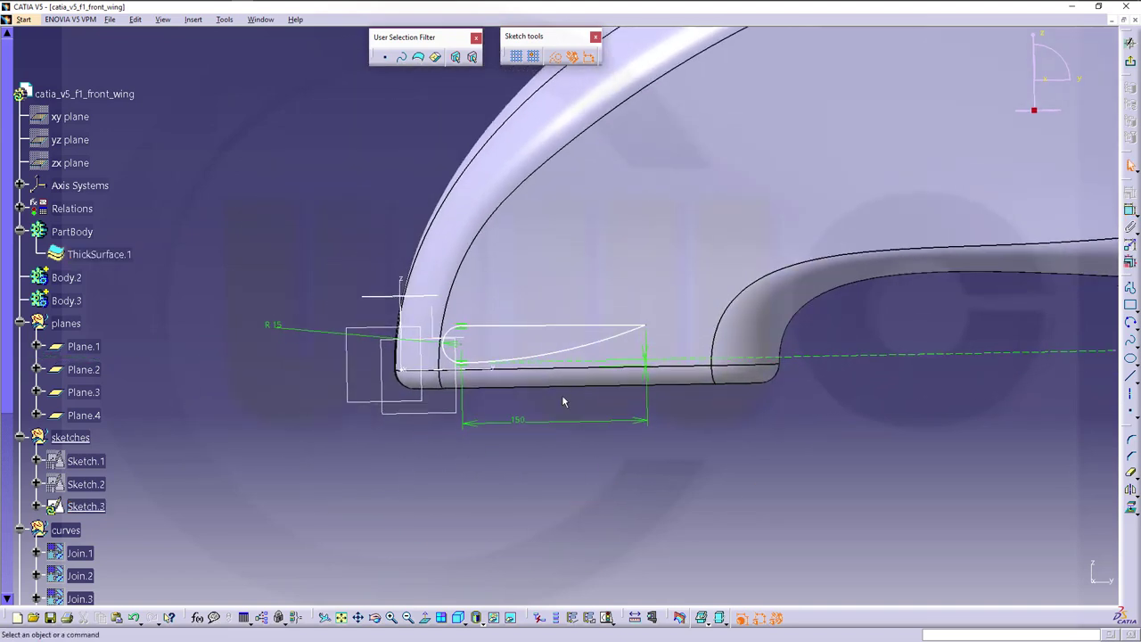
Change the airfoil chord length from 150 to 130 mm.
{"action": "double_click", "coordinate": [524, 424]}
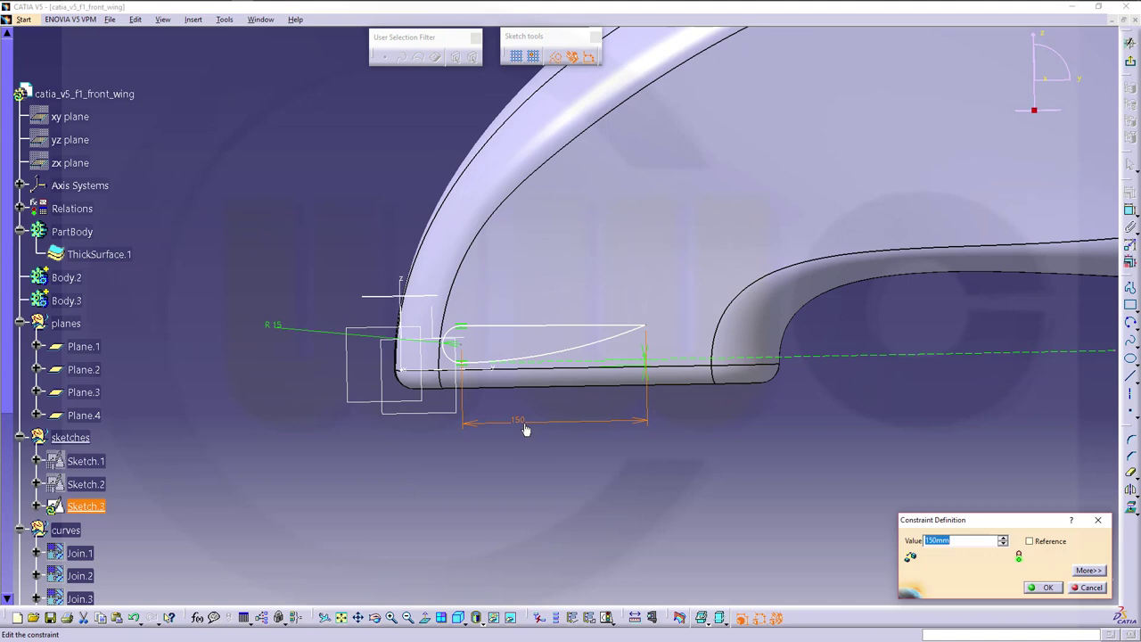
{"action": "type", "text": "130"}
{"action": "key", "text": "Return"}
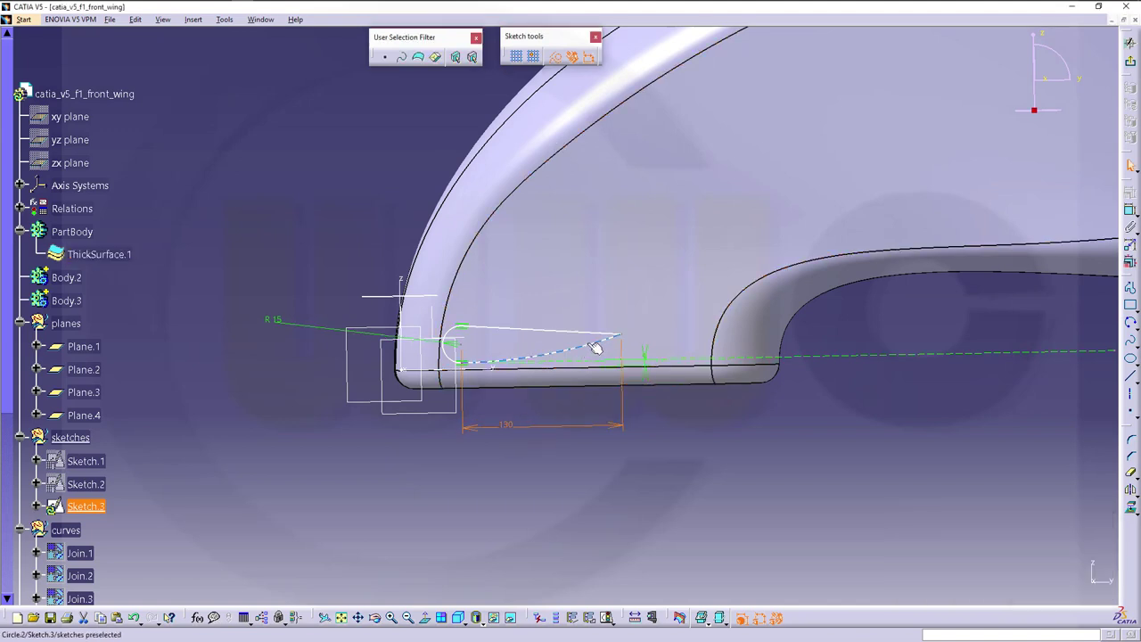
{"action": "left_click", "coordinate": [1130, 211]}
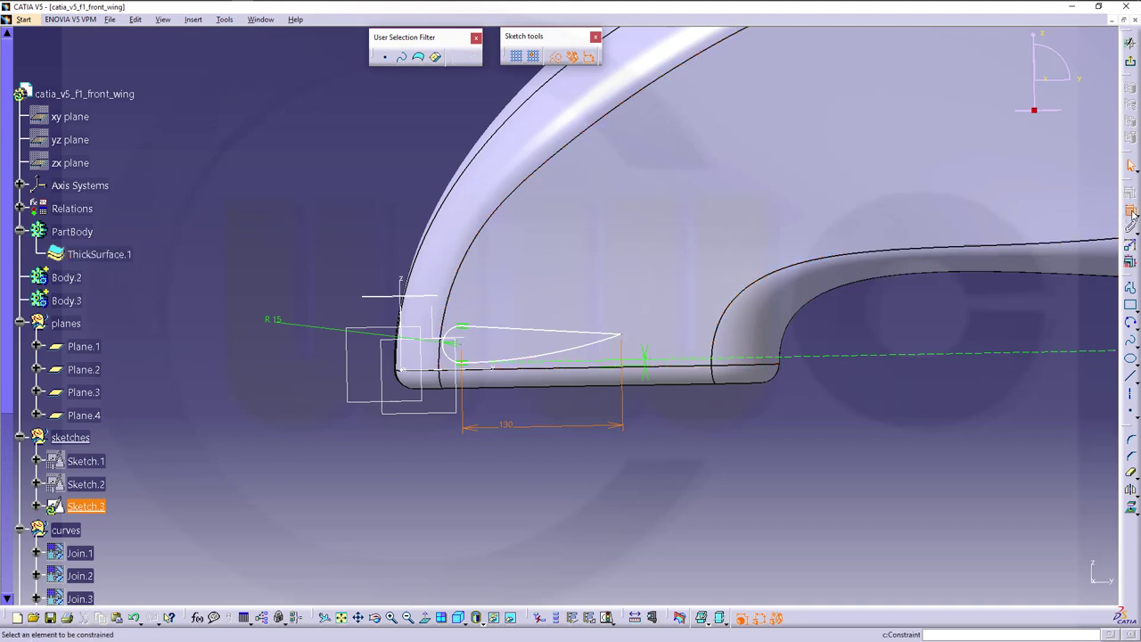
{"action": "left_click", "coordinate": [535, 330]}
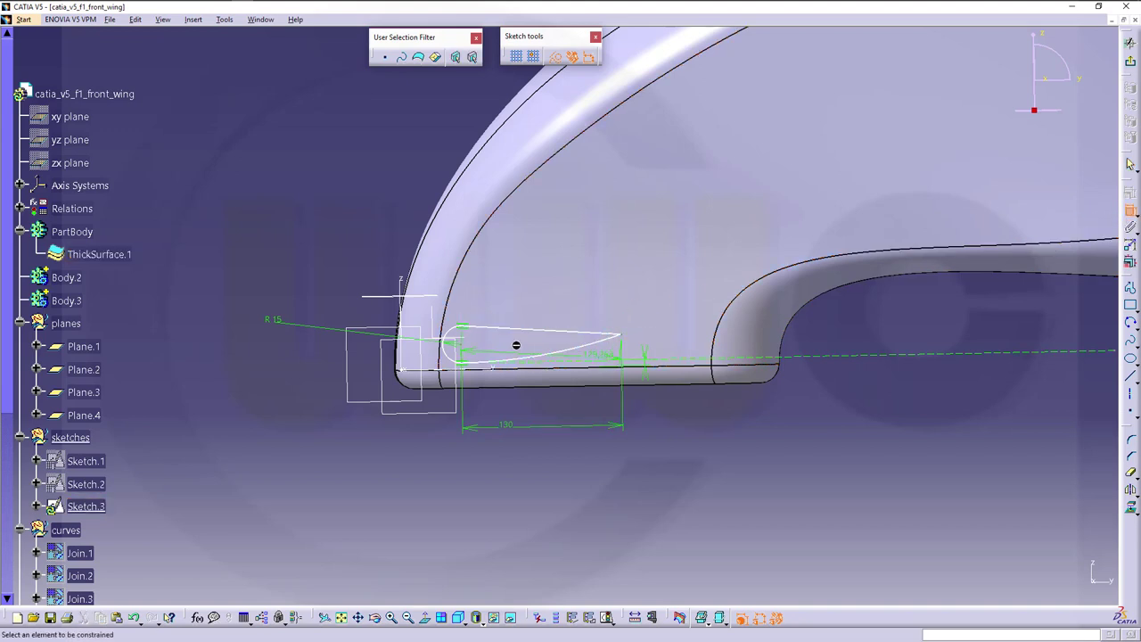
{"action": "key", "text": "Escape"}
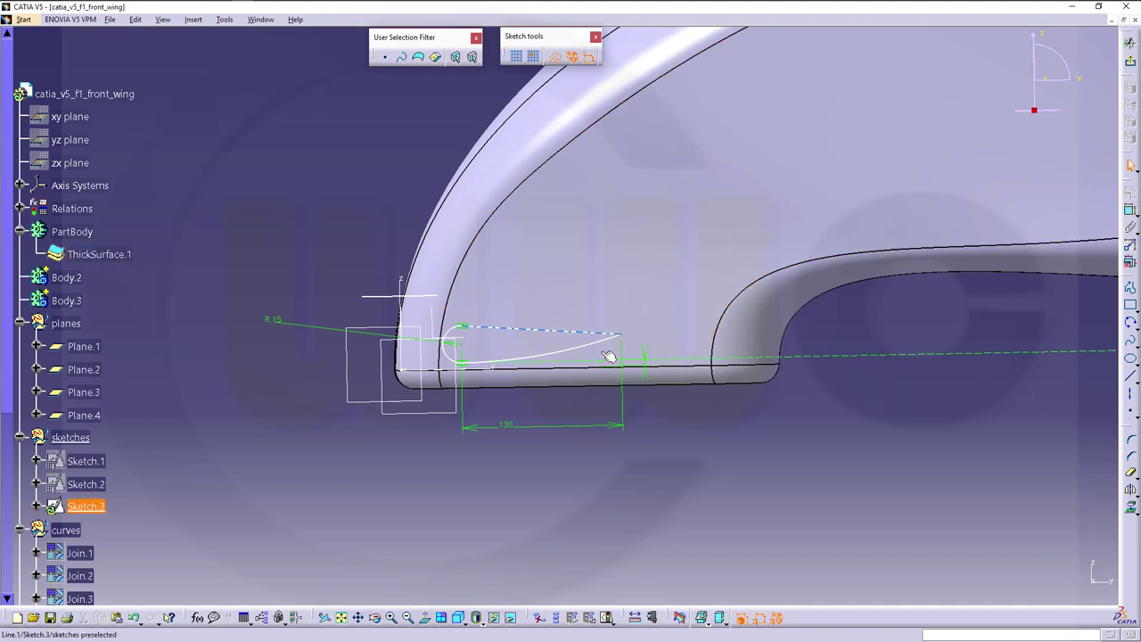
Add a distance dimension between the reference line and upper line, then exit the sketch.
{"action": "middle_click_drag", "start_coordinate": [784, 385], "coordinate": [756, 476], "text": "ctrl"}
{"action": "middle_click_drag", "start_coordinate": [666, 451], "coordinate": [628, 375], "text": "ctrl"}
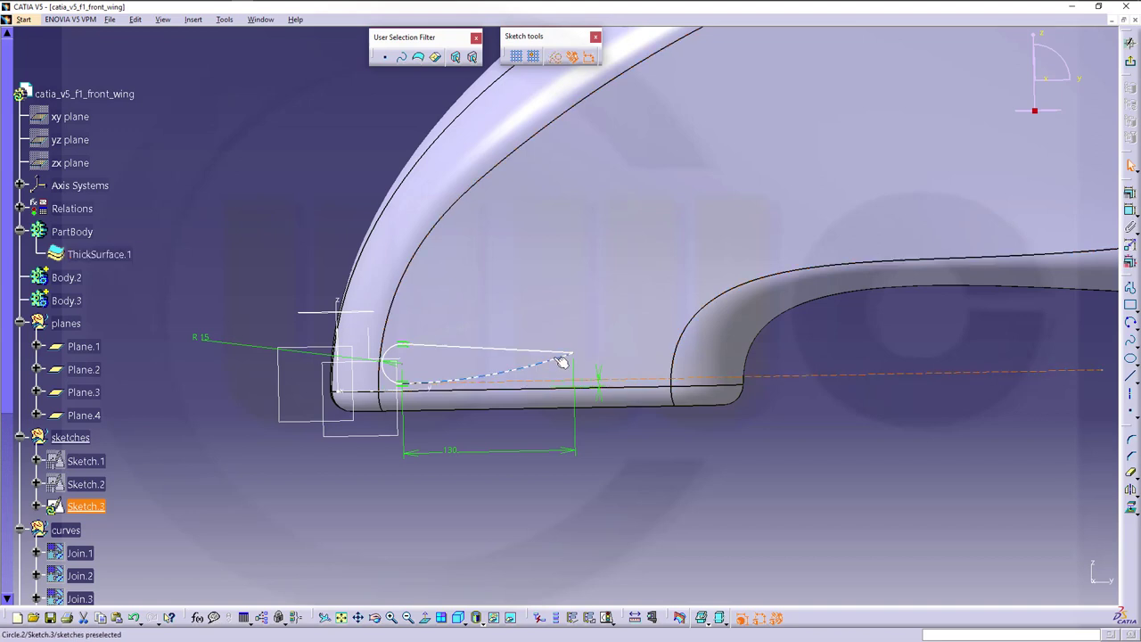
{"action": "left_click", "coordinate": [642, 378]}
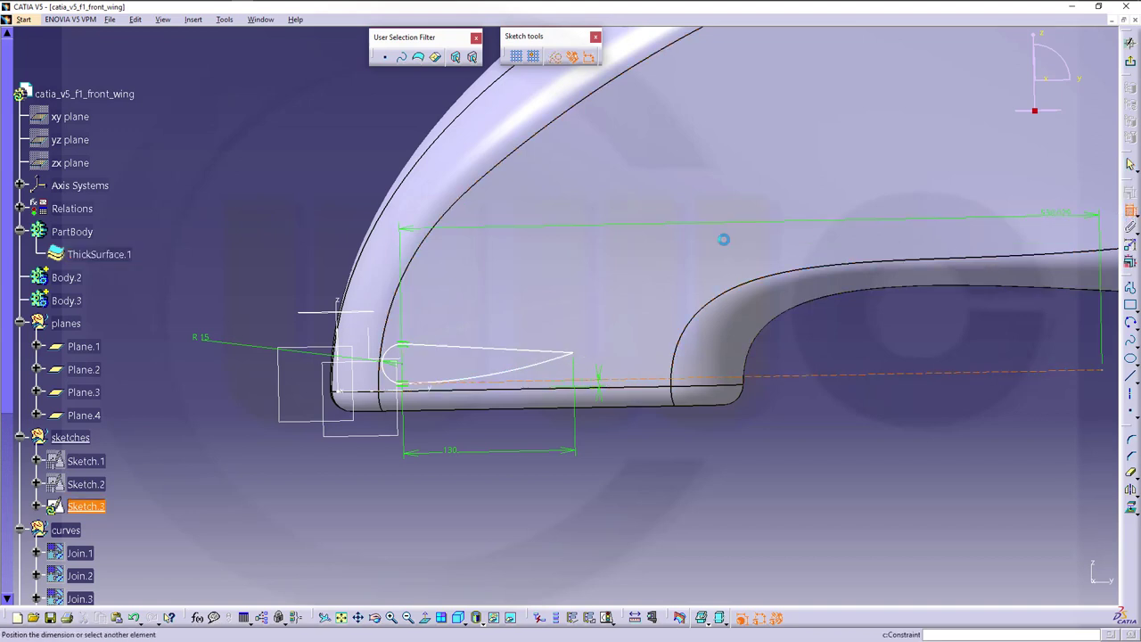
{"action": "left_click", "coordinate": [525, 350]}
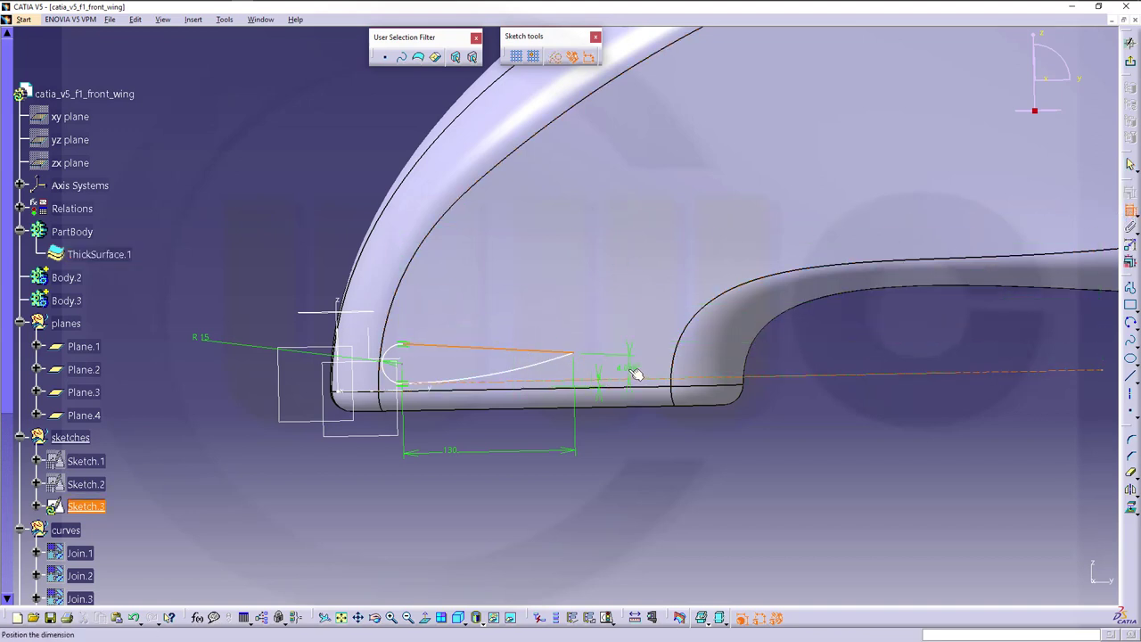
{"action": "right_click", "coordinate": [635, 375]}
{"action": "left_click", "coordinate": [669, 471]}
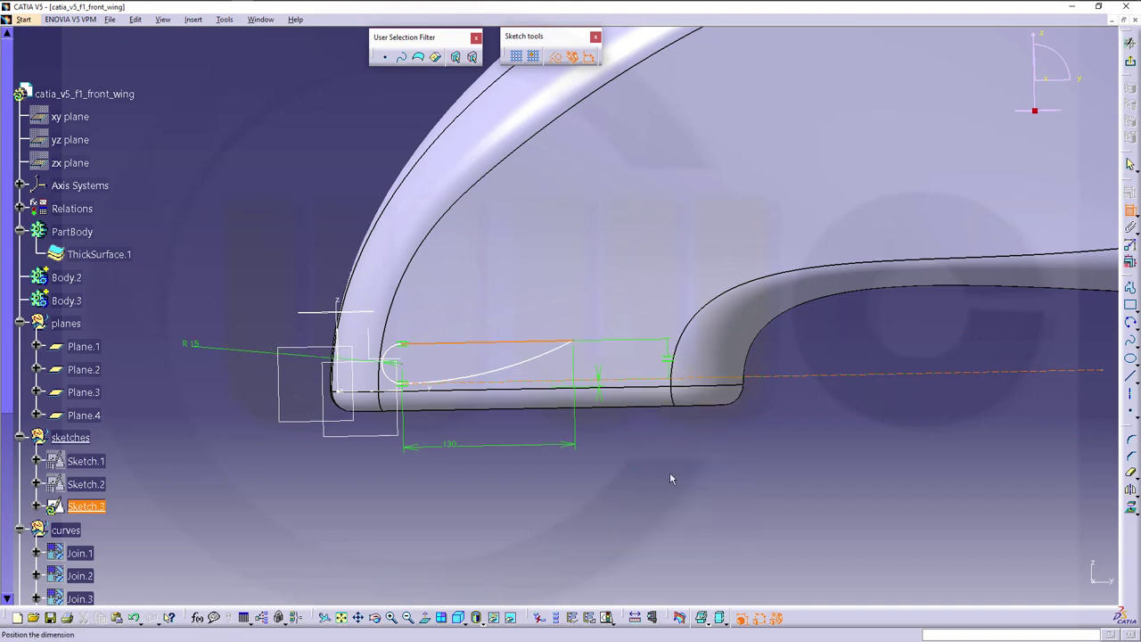
{"action": "left_click", "coordinate": [750, 436]}
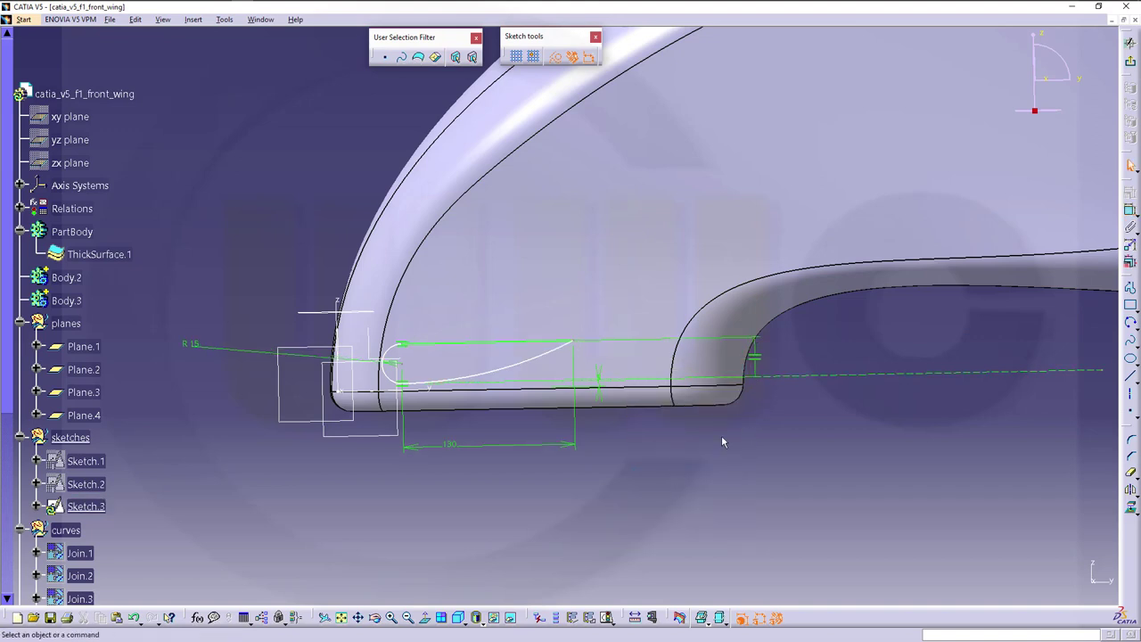
{"action": "left_click", "coordinate": [1130, 66]}
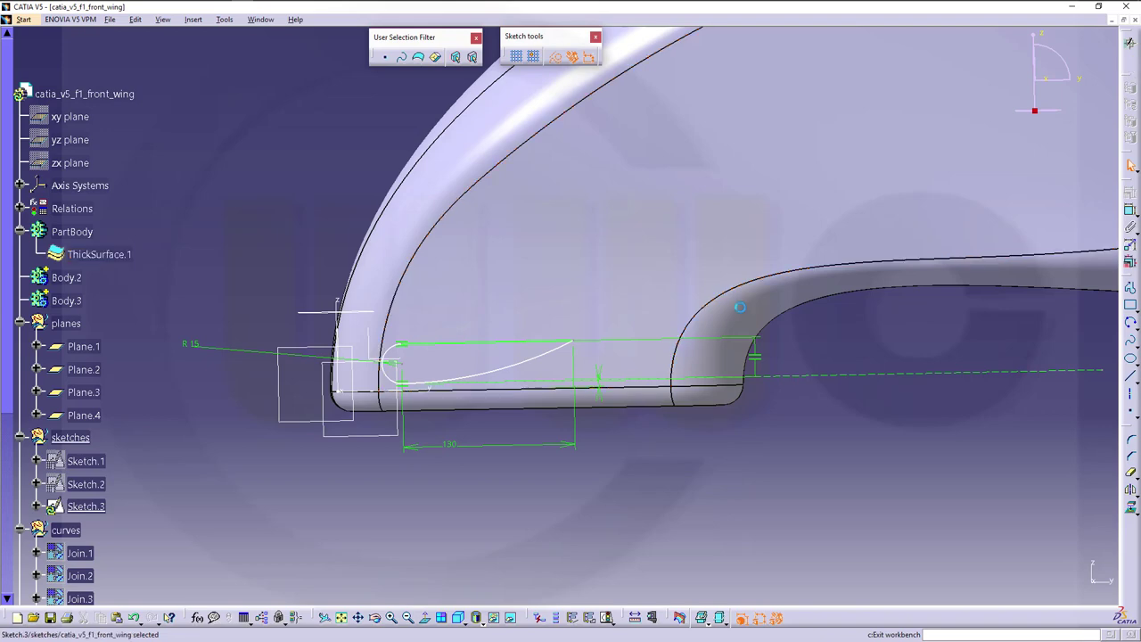
{"action": "mouse_move", "coordinate": [707, 432]}
{"action": "middle_mouse_down"}
{"action": "mouse_move", "coordinate": [700, 419]}
{"action": "mouse_move", "coordinate": [686, 455]}
{"action": "middle_mouse_up"}
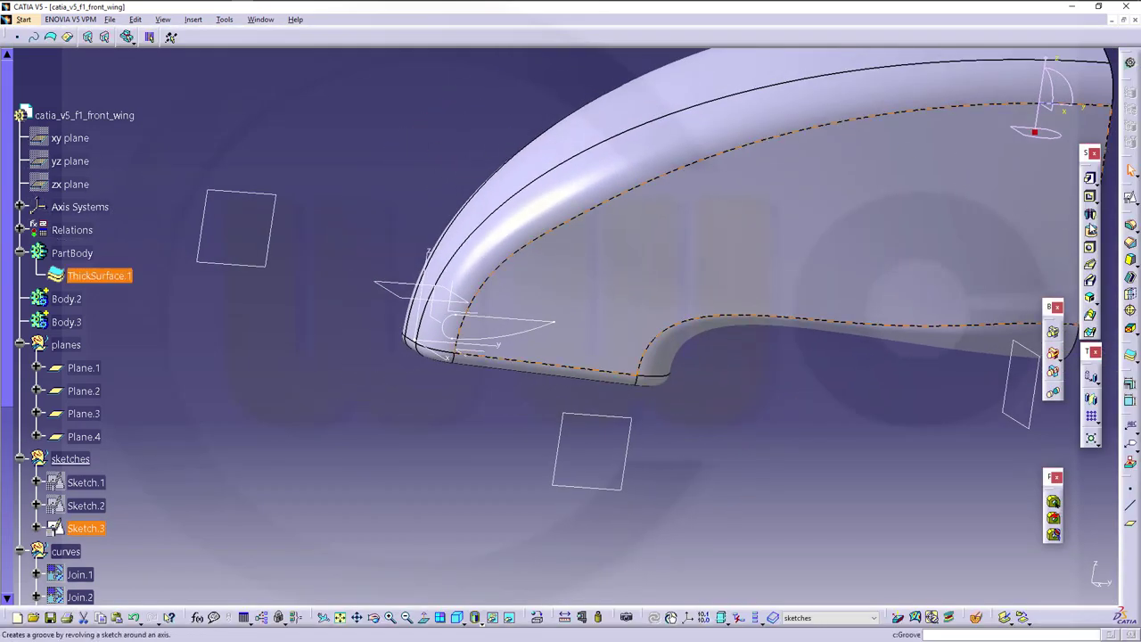
{"action": "left_click", "coordinate": [1089, 179]}
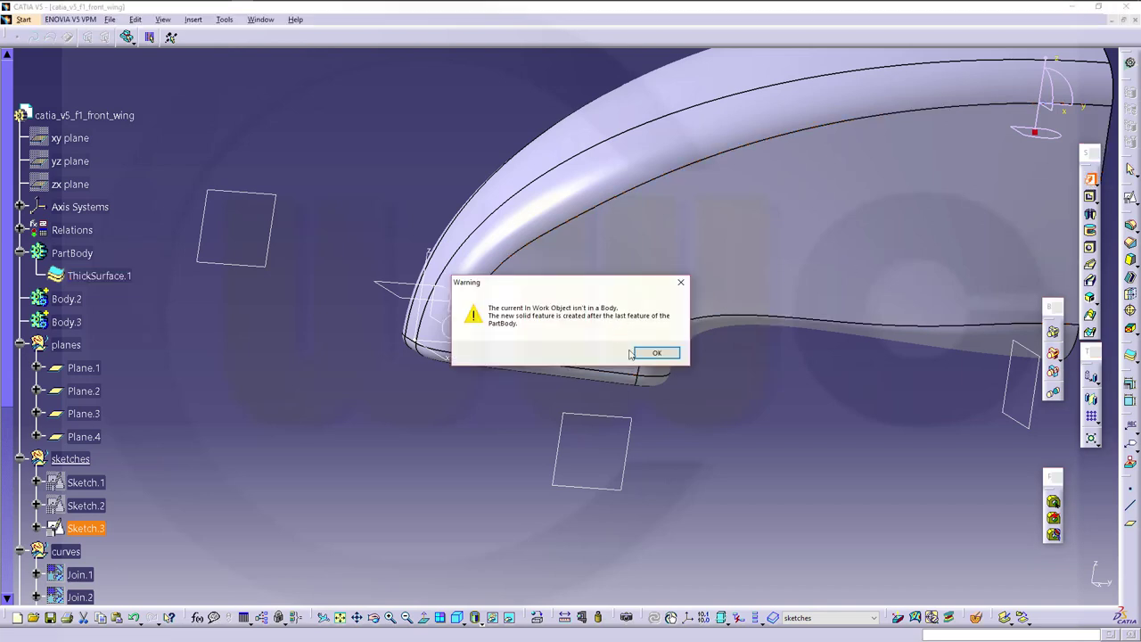
{"action": "left_click", "coordinate": [656, 354]}
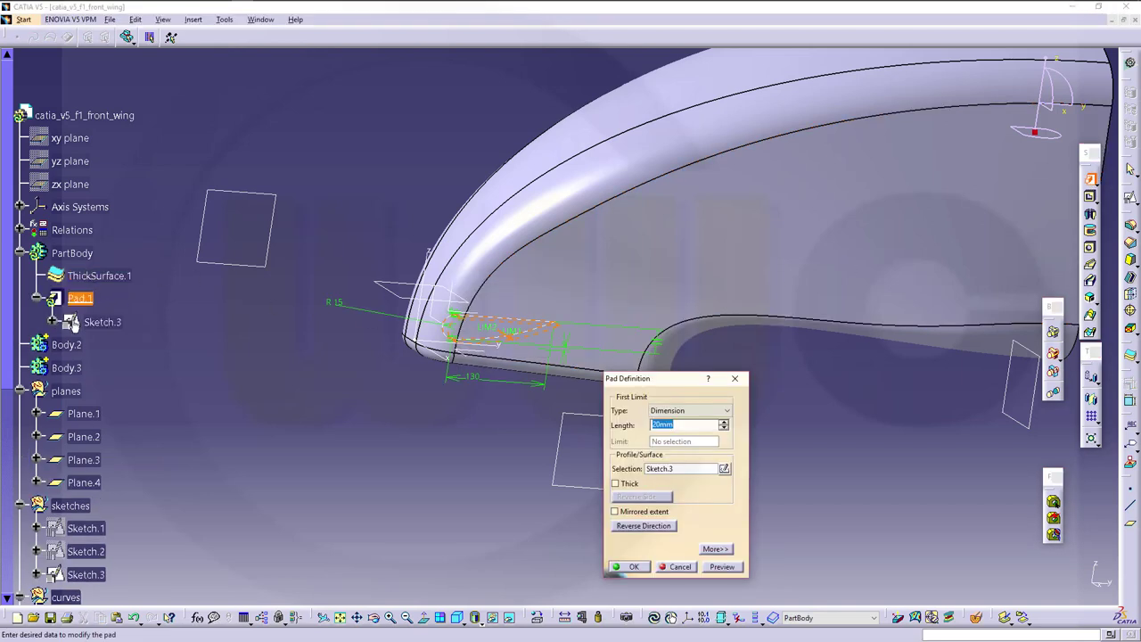
{"action": "left_click", "coordinate": [677, 566]}
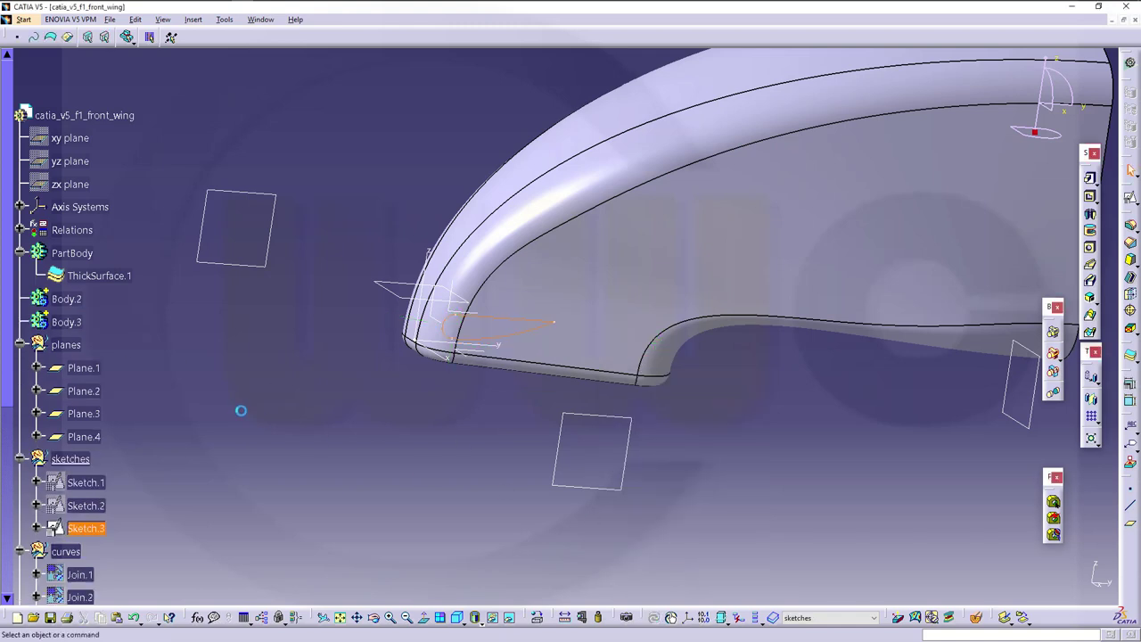
Make Body.2 the work body, then start and cancel a positioned sketch on the airfoil edge.
{"action": "right_click", "coordinate": [71, 302]}
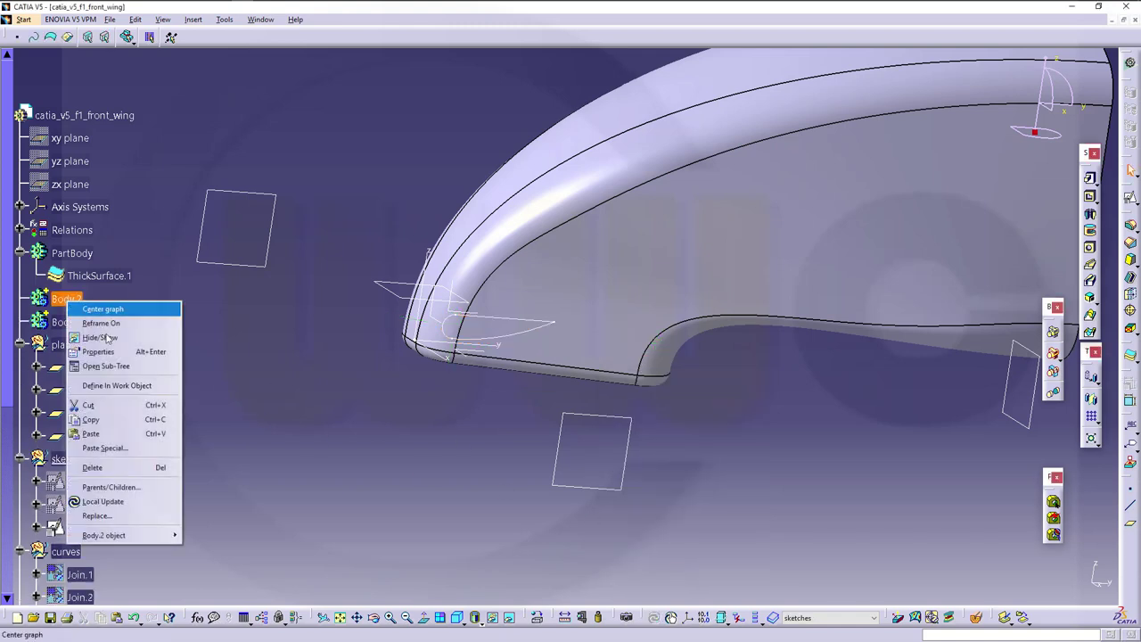
{"action": "left_click", "coordinate": [106, 386]}
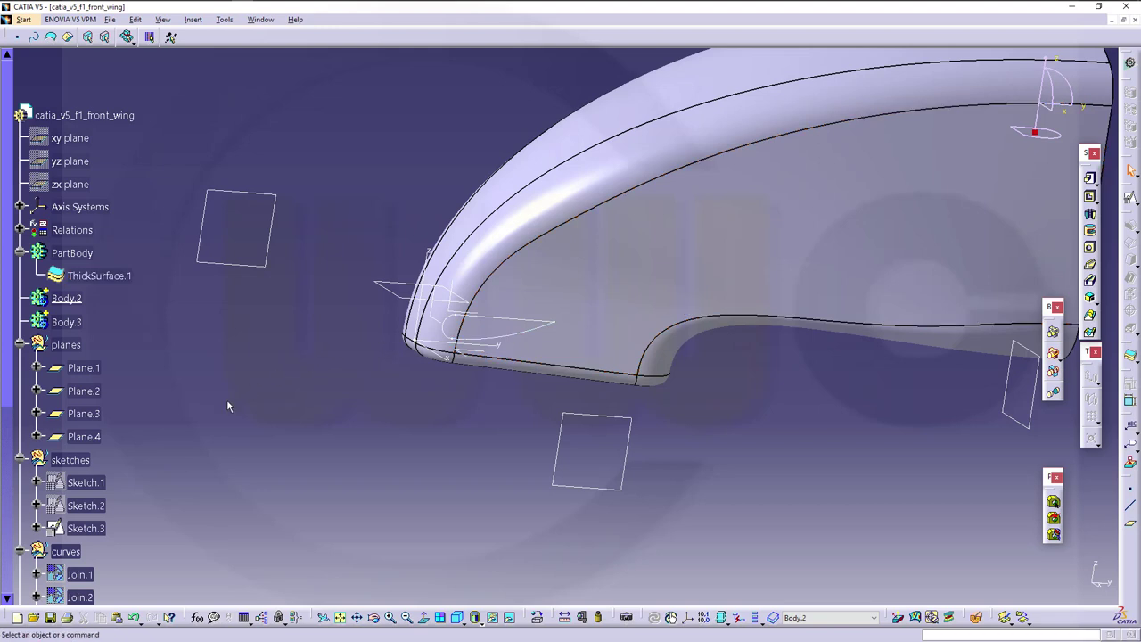
{"action": "left_click", "coordinate": [1131, 197]}
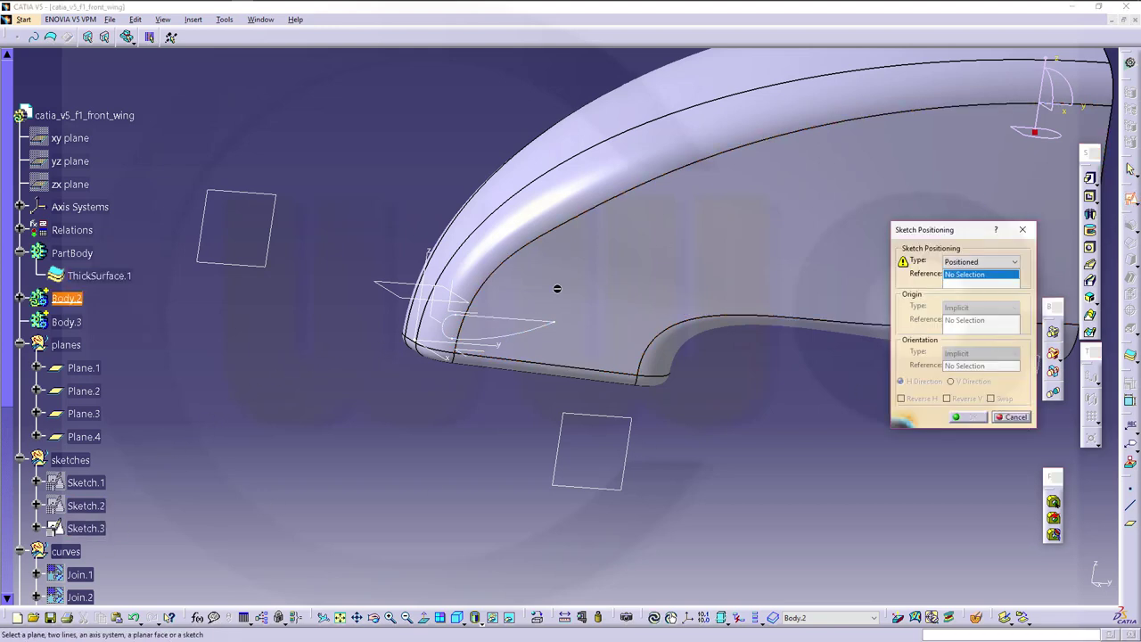
{"action": "left_click", "coordinate": [498, 322]}
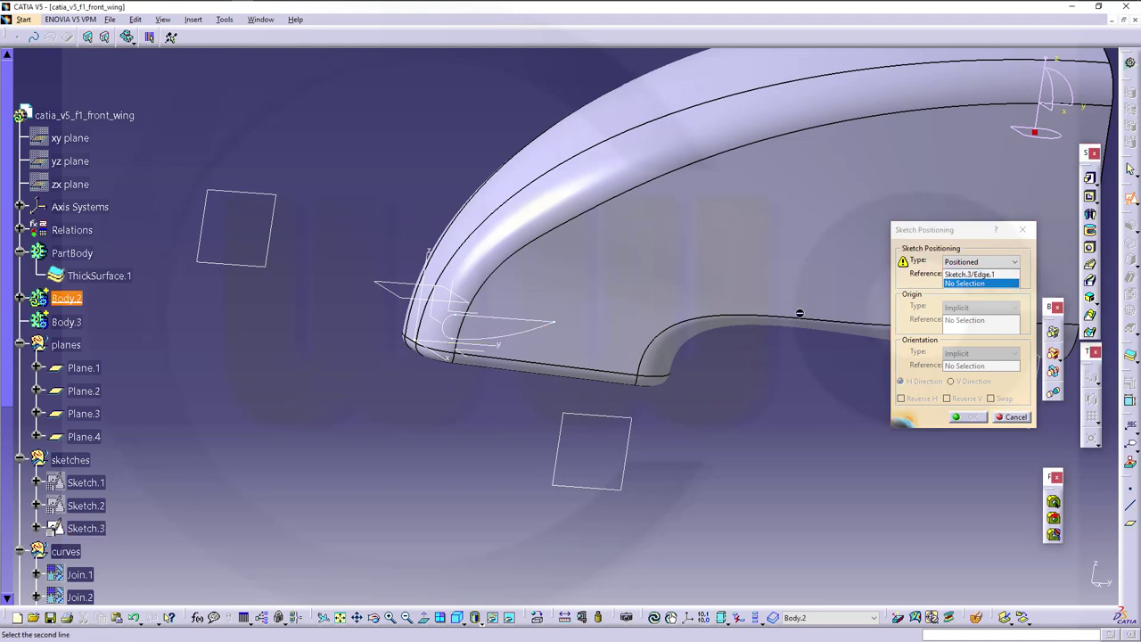
{"action": "left_click", "coordinate": [1012, 416]}
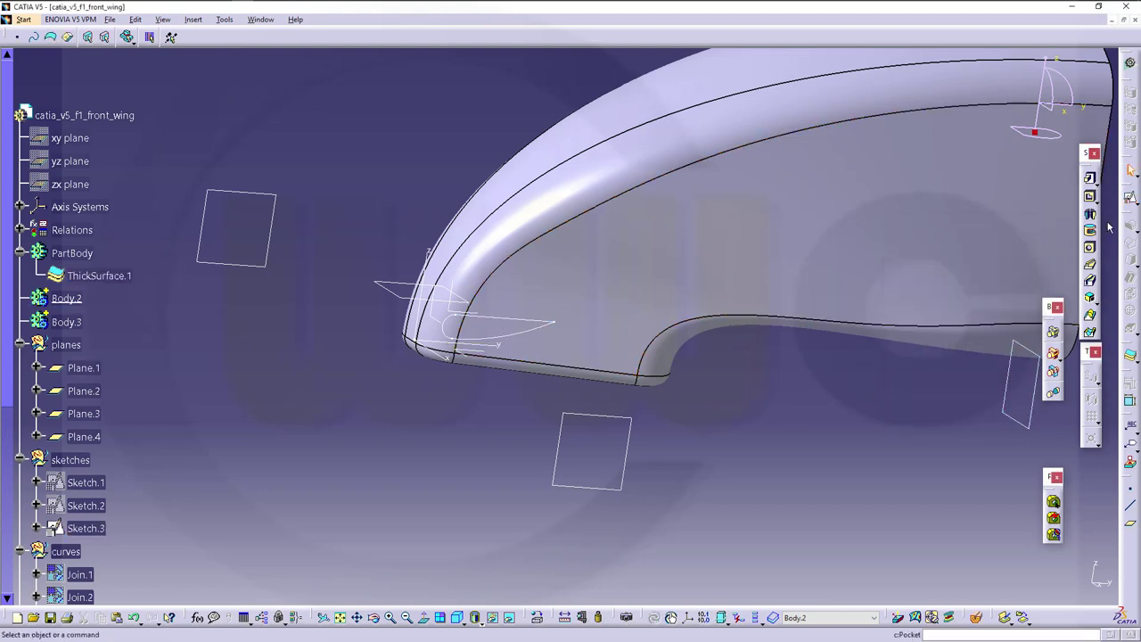
Pad Sketch.3 with its first limit up to Plane.3 and its second limit up to Plane.4.
{"action": "left_click", "coordinate": [1090, 178]}
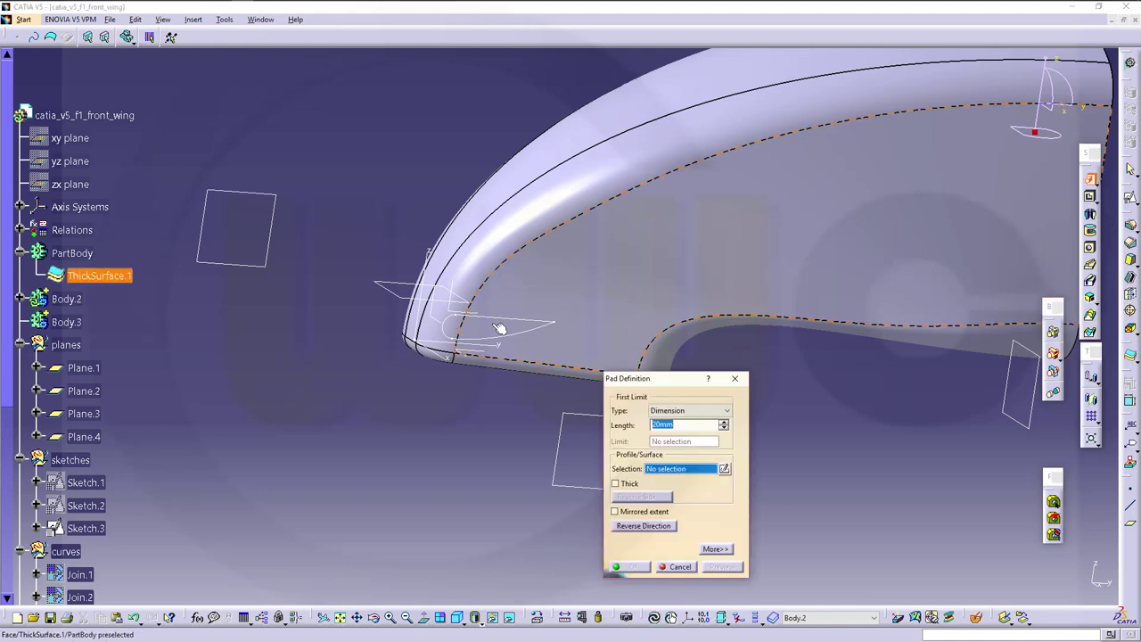
{"action": "left_click", "coordinate": [502, 326]}
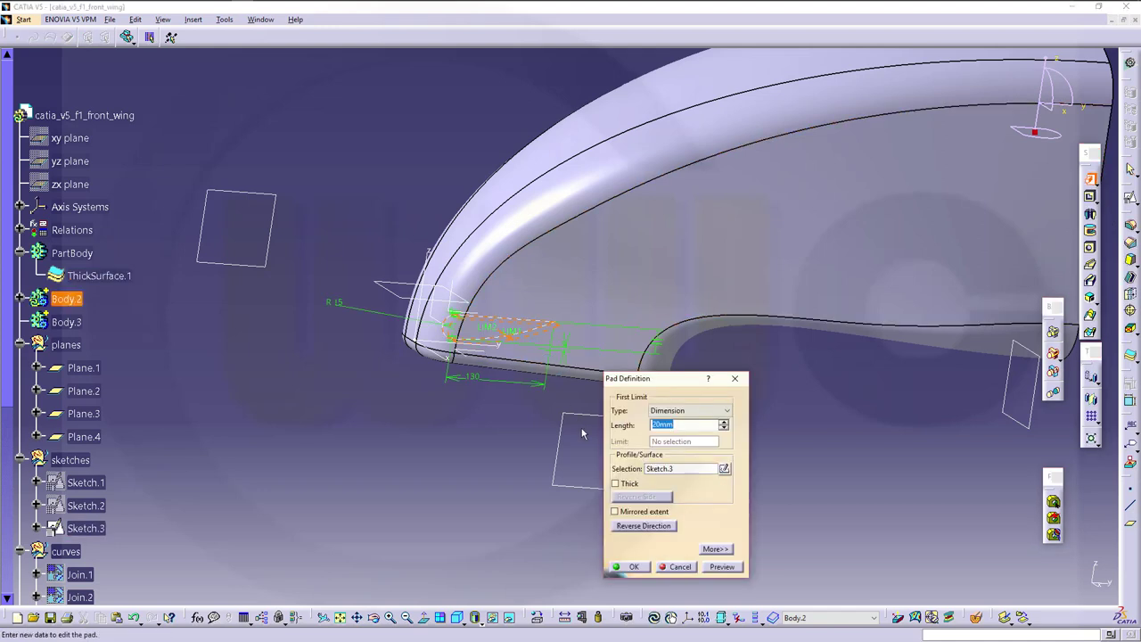
{"action": "left_click", "coordinate": [724, 413]}
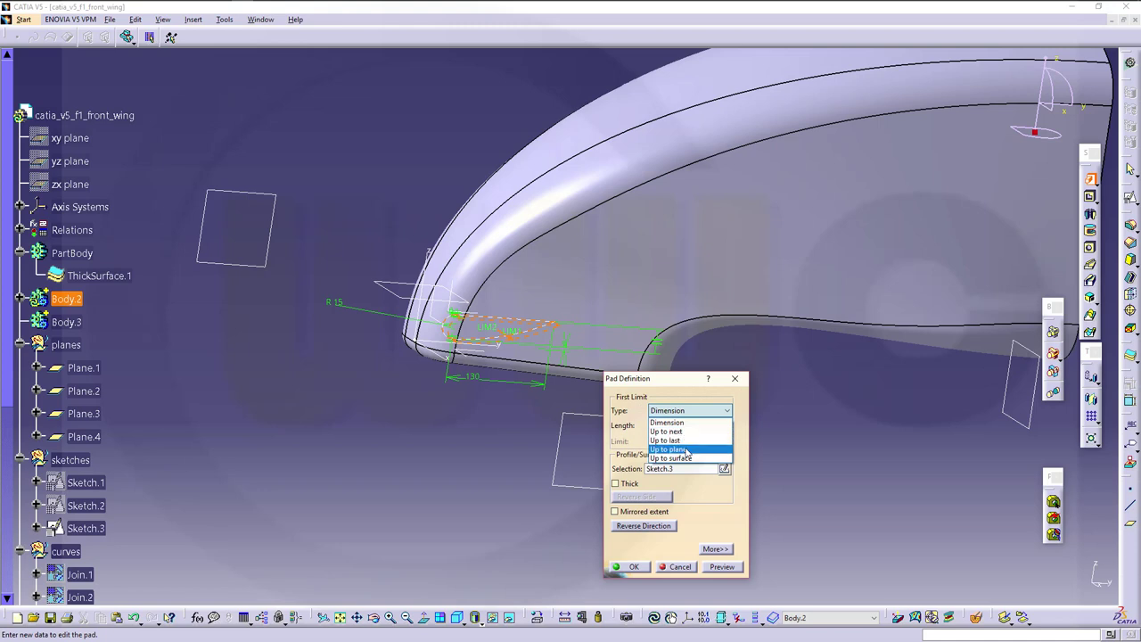
{"action": "left_click", "coordinate": [678, 452]}
{"action": "left_click", "coordinate": [571, 439]}
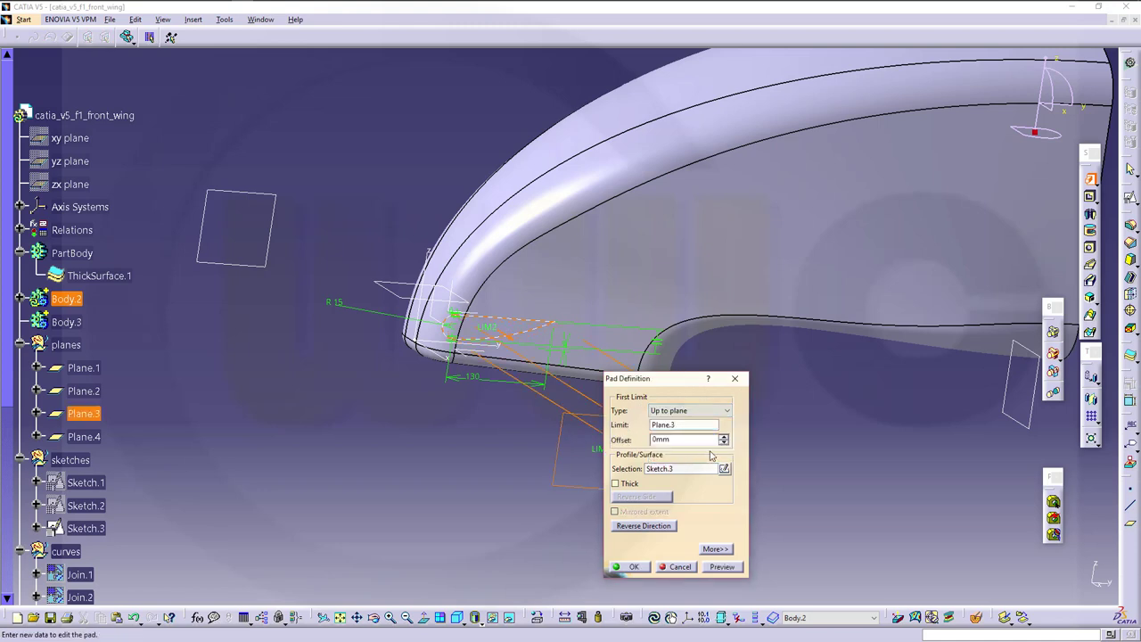
{"action": "left_click", "coordinate": [713, 548]}
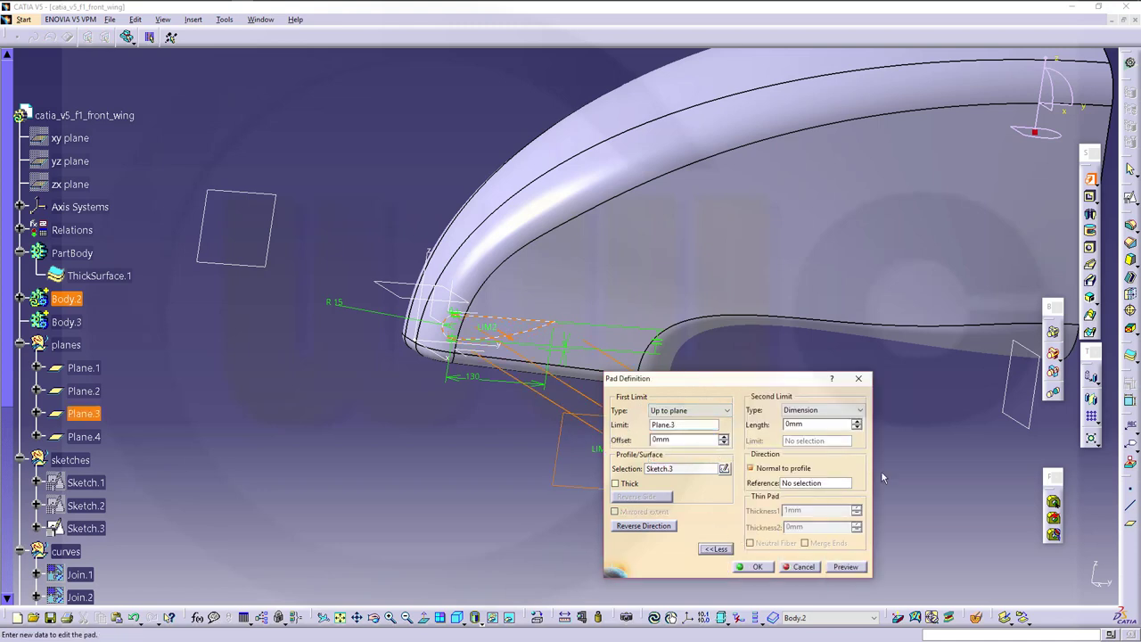
{"action": "left_click", "coordinate": [860, 410]}
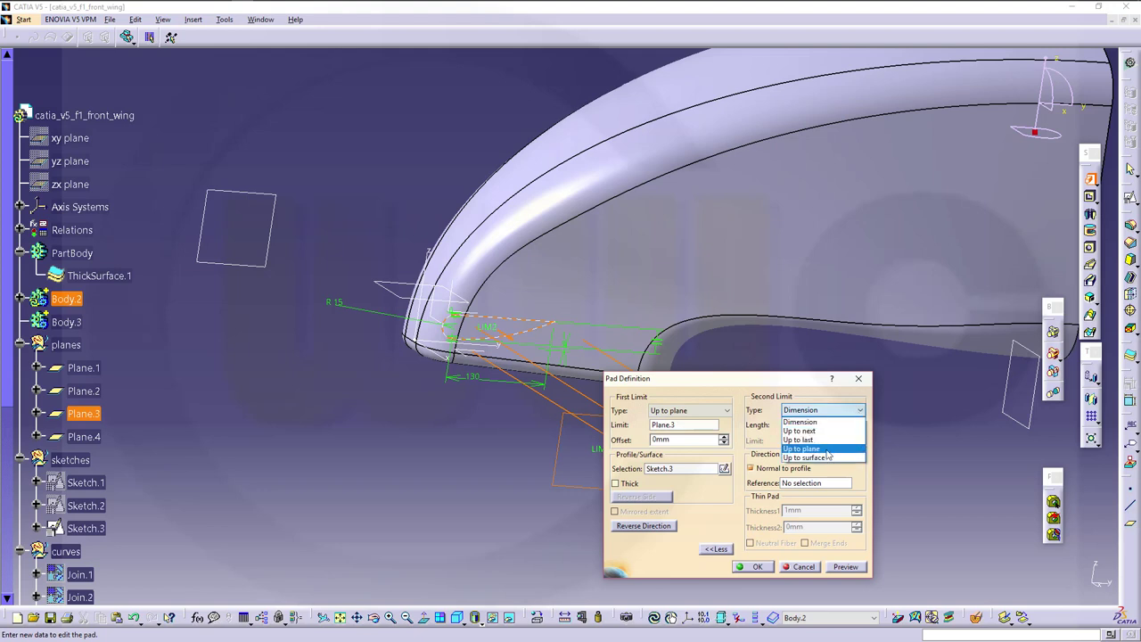
{"action": "left_click", "coordinate": [815, 451]}
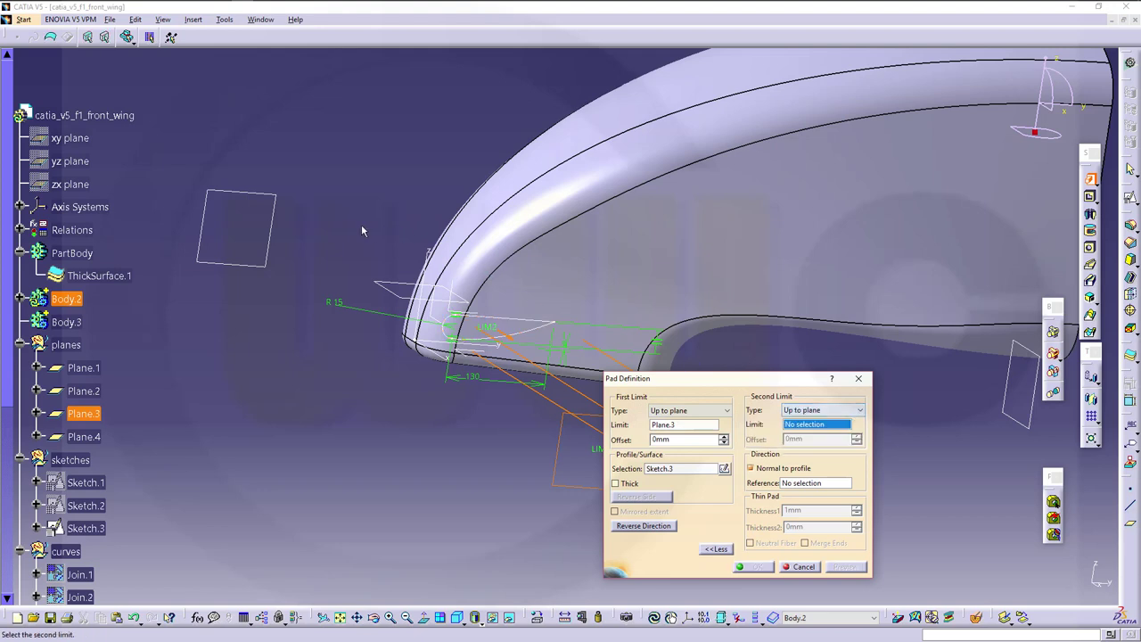
{"action": "left_click", "coordinate": [272, 243]}
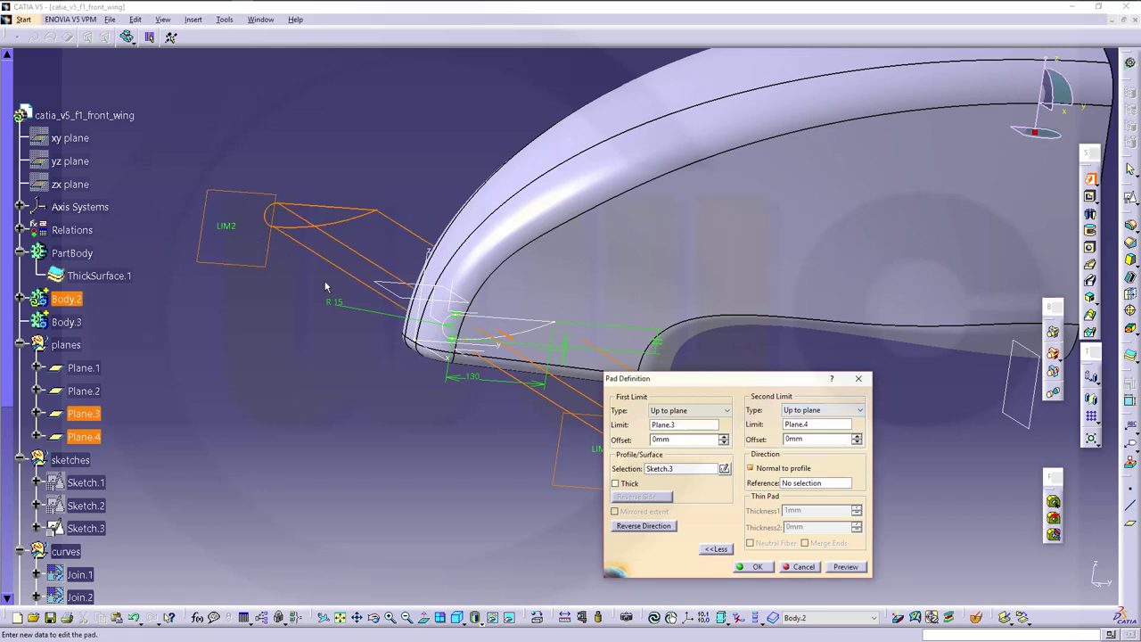
{"action": "left_click", "coordinate": [756, 566]}
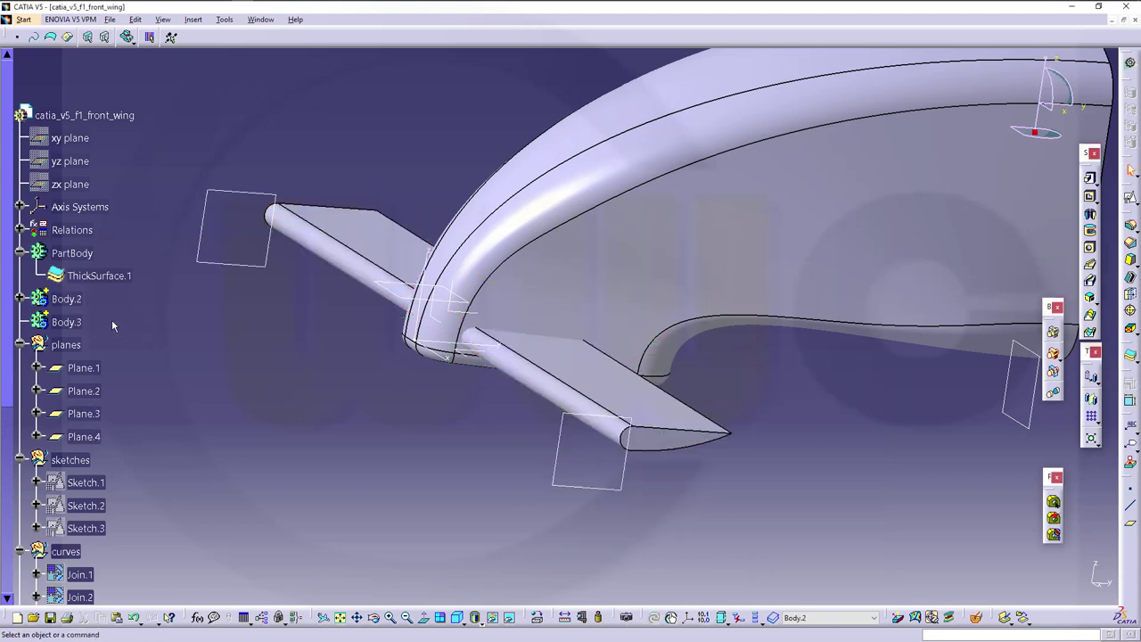
Check Pad.1 under Body.2, then define Body.3 as the in-work object.
{"action": "left_click", "coordinate": [20, 298]}
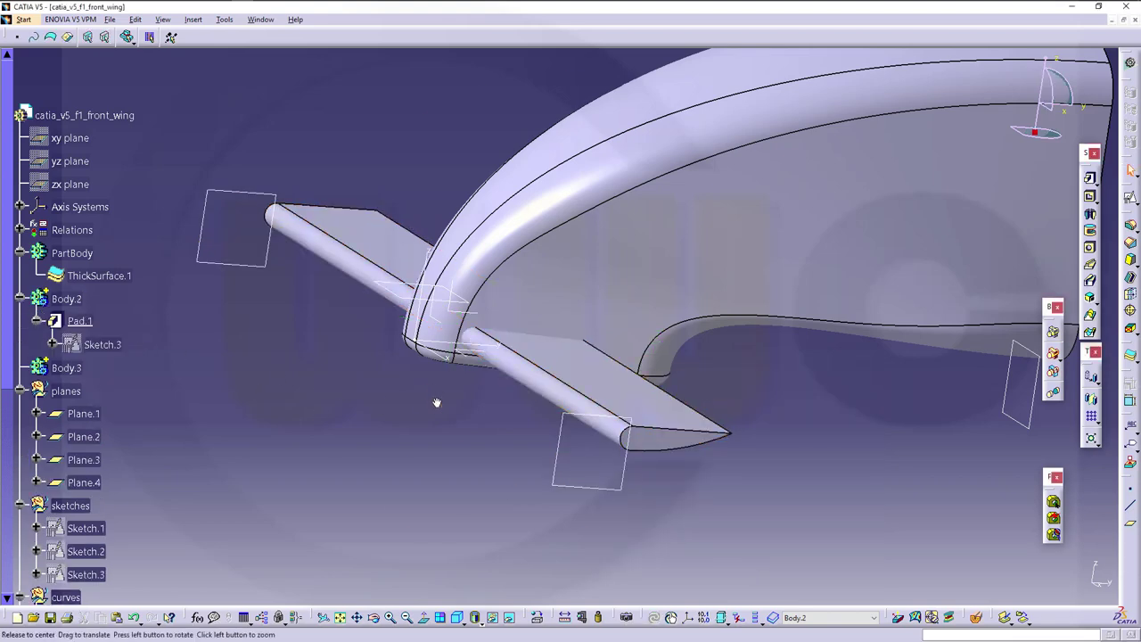
{"action": "middle_click_drag", "start_coordinate": [437, 402], "coordinate": [352, 356]}
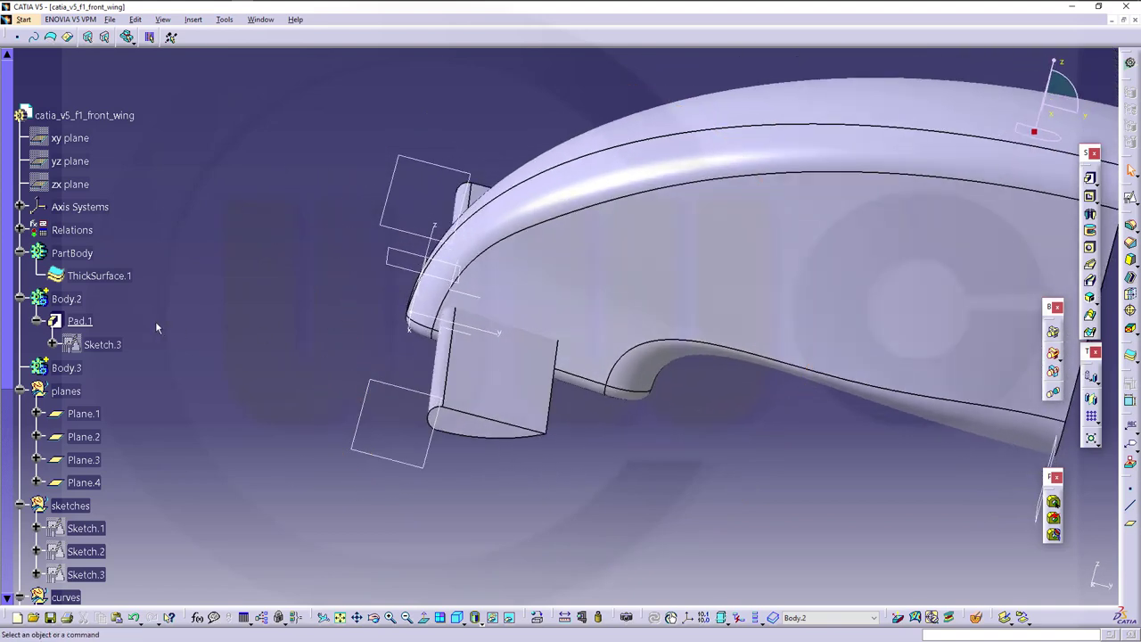
{"action": "right_click", "coordinate": [71, 374]}
{"action": "left_click", "coordinate": [123, 457]}
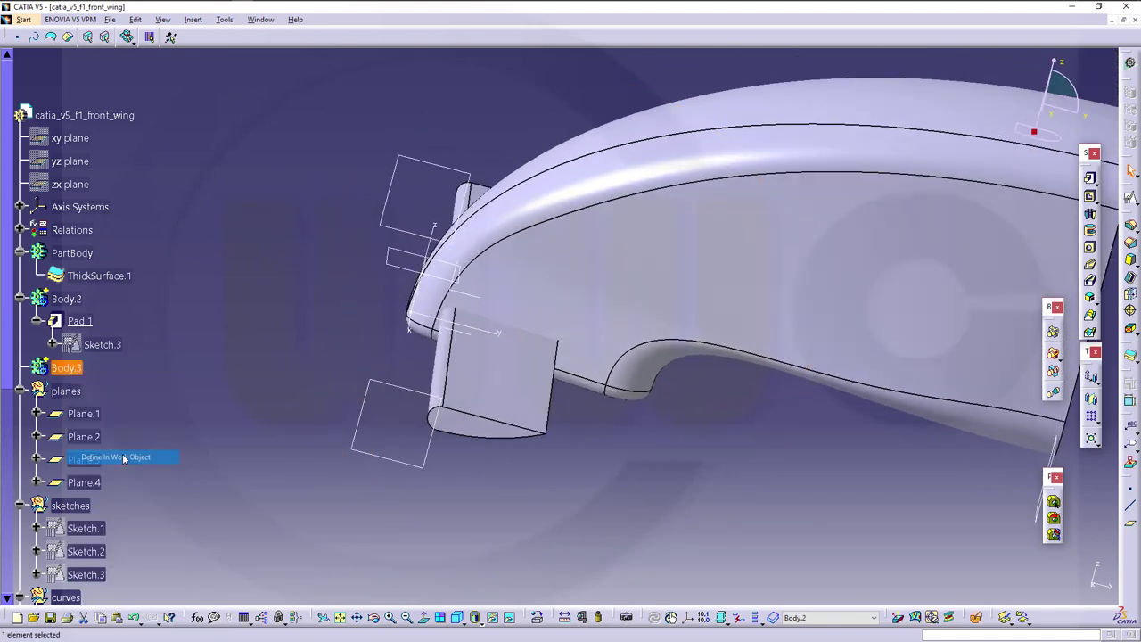
{"action": "middle_click_drag", "start_coordinate": [535, 473], "coordinate": [358, 375]}
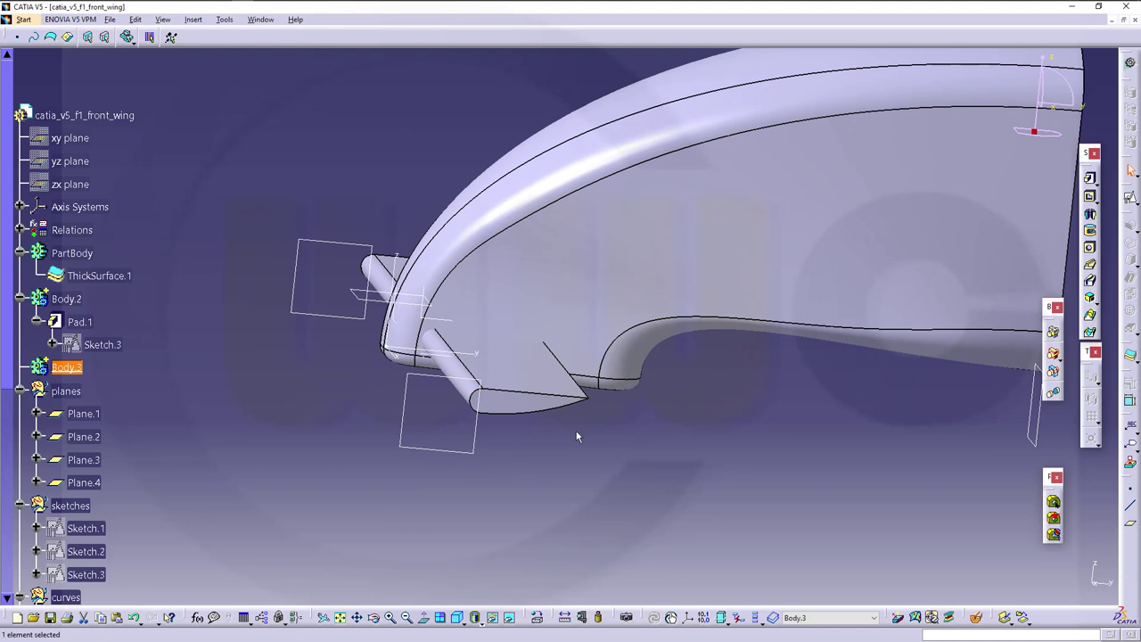
Open a positioned sketch on Plane.3 in Body.3 and hide its reference axes.
{"action": "left_click", "coordinate": [1129, 196]}
{"action": "left_click", "coordinate": [464, 454]}
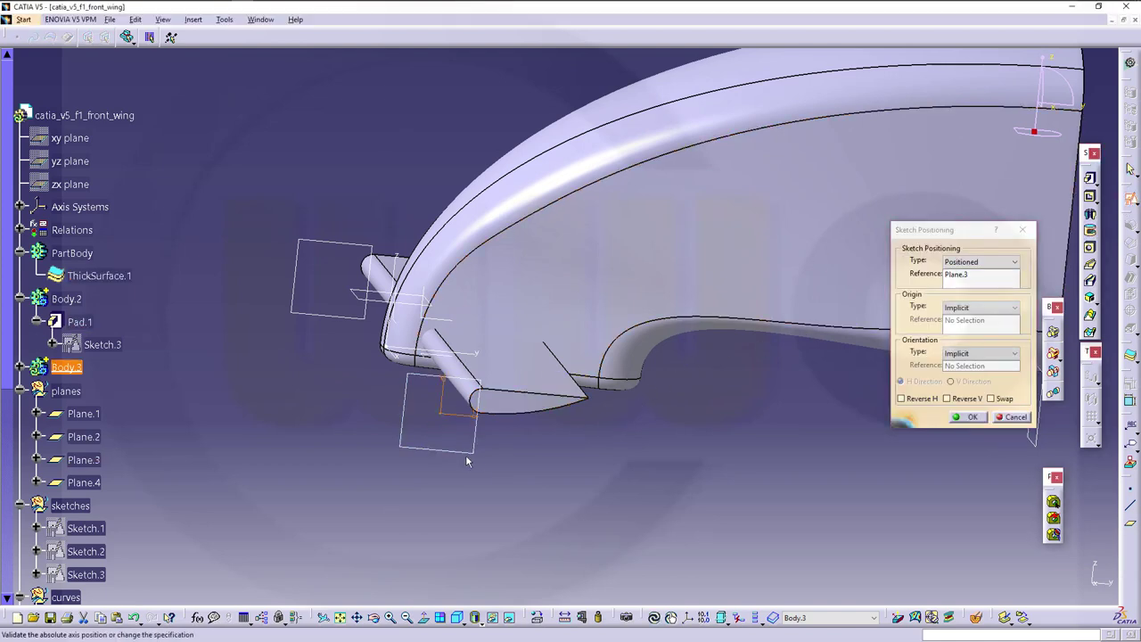
{"action": "left_click", "coordinate": [972, 417]}
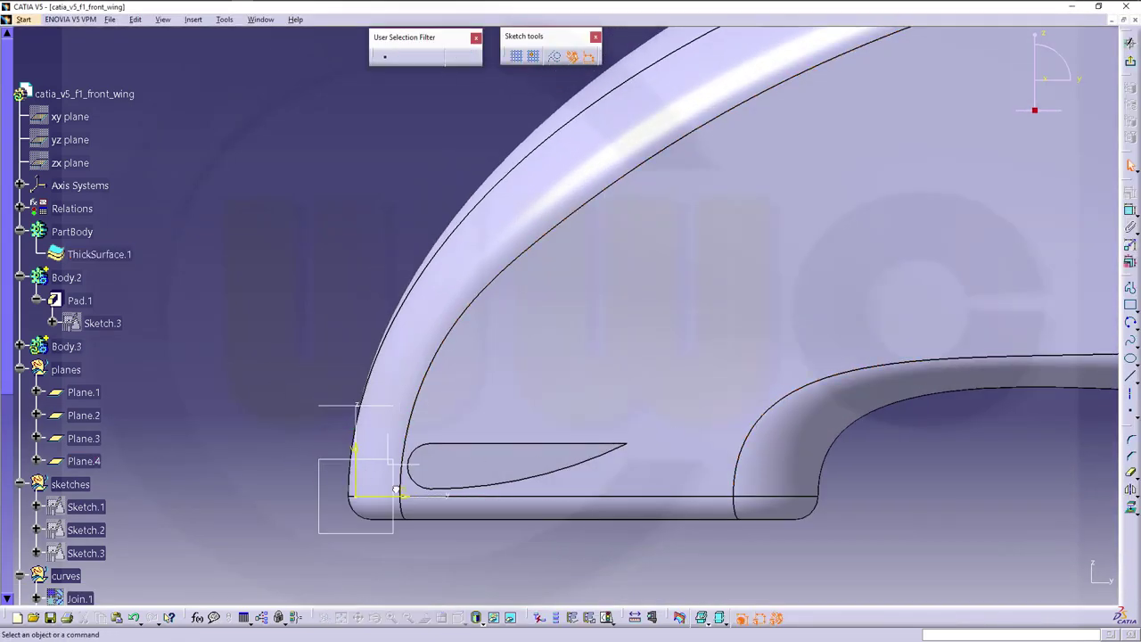
{"action": "left_click", "coordinate": [413, 505]}
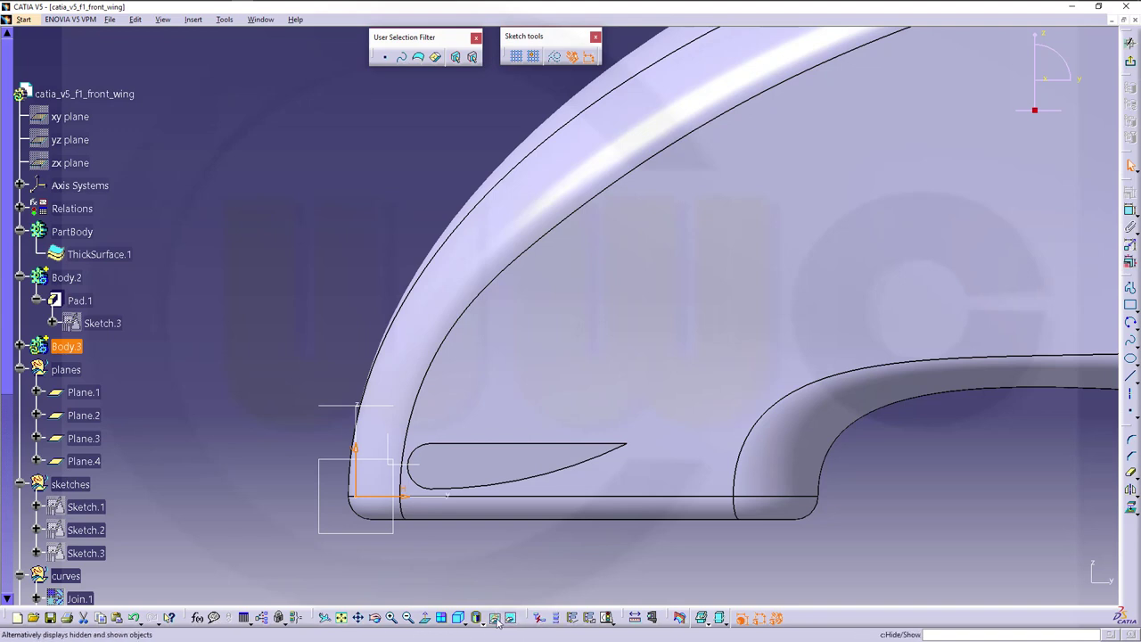
{"action": "left_click", "coordinate": [651, 569]}
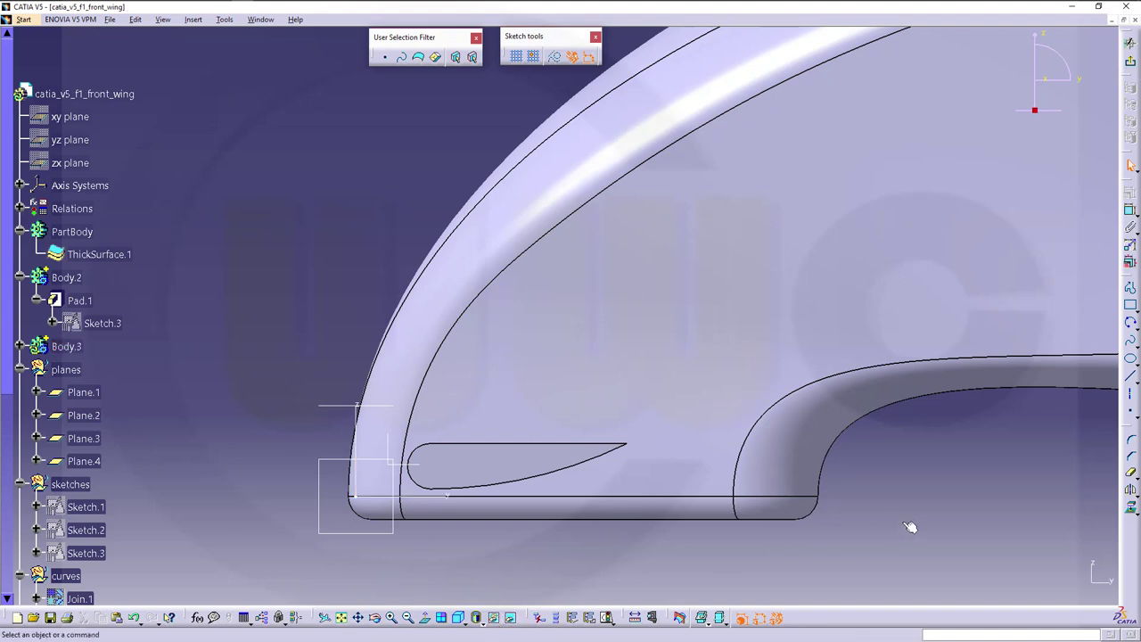
{"action": "middle_click_drag", "start_coordinate": [909, 526], "coordinate": [919, 385]}
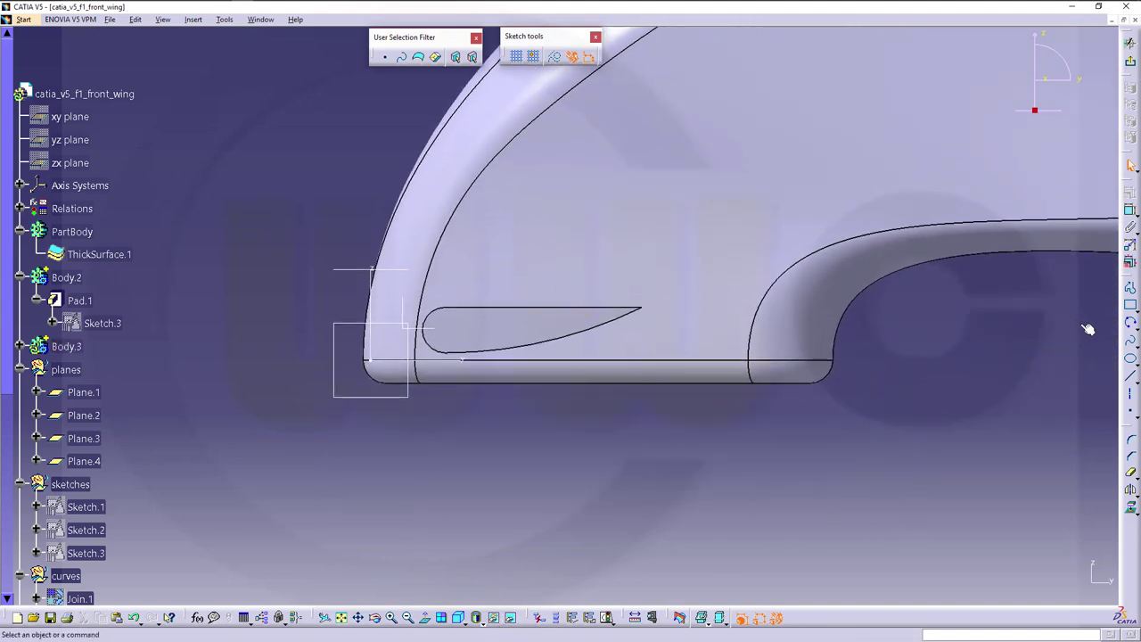
{"action": "left_click", "coordinate": [1137, 326]}
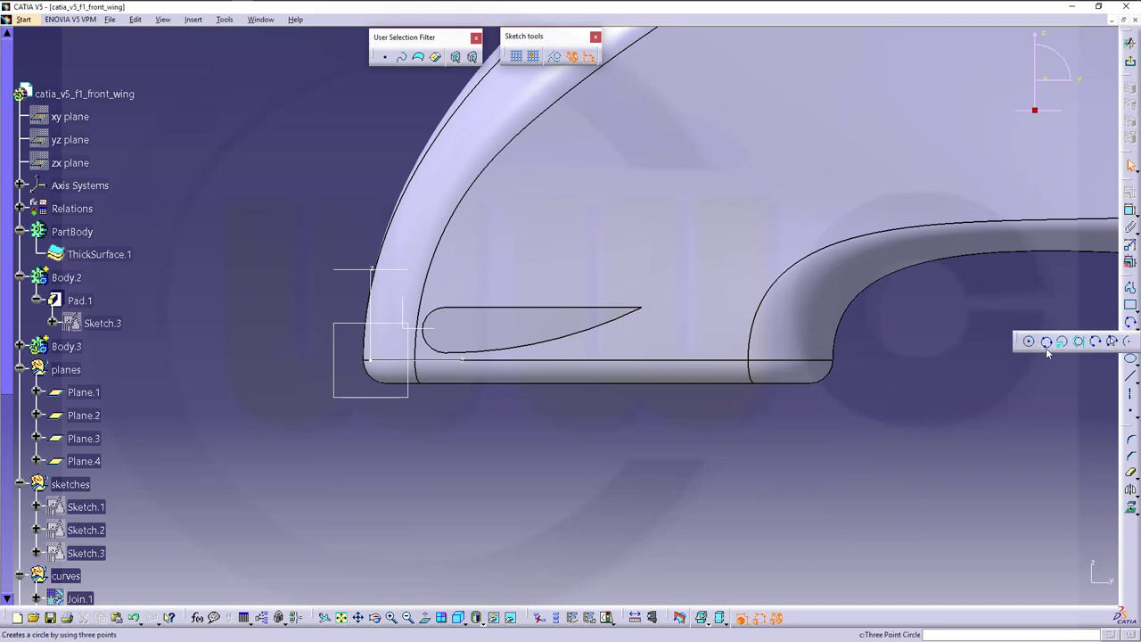
Draw a small circle below the nose and constrain its diameter to 30 mm.
{"action": "left_click", "coordinate": [444, 477]}
{"action": "left_click", "coordinate": [464, 470]}
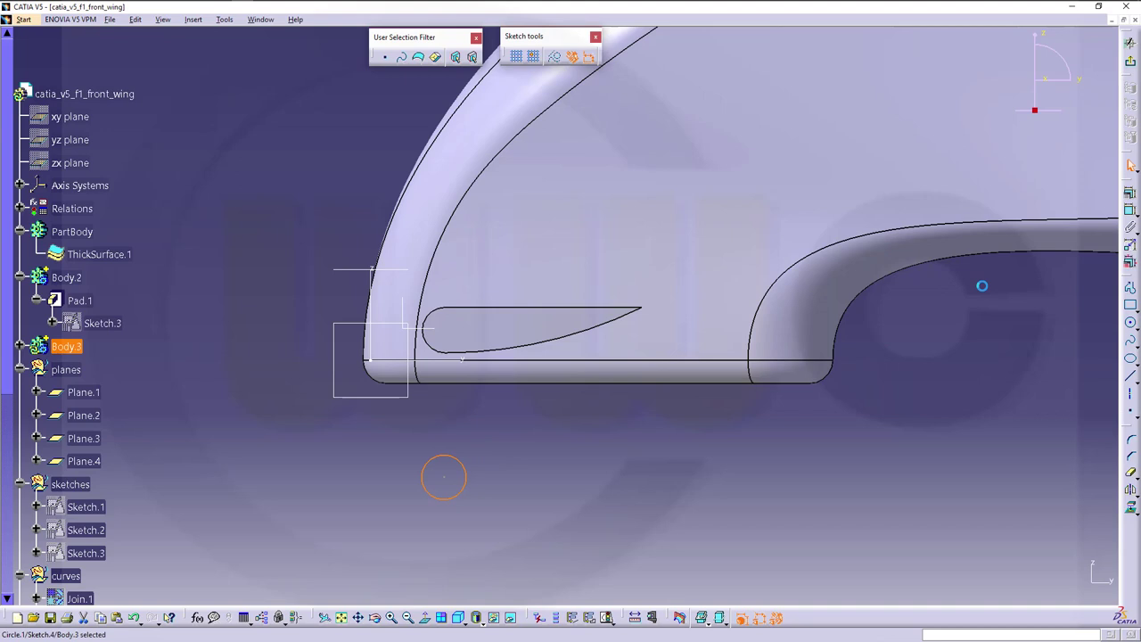
{"action": "left_click", "coordinate": [1130, 211]}
{"action": "left_click", "coordinate": [463, 472]}
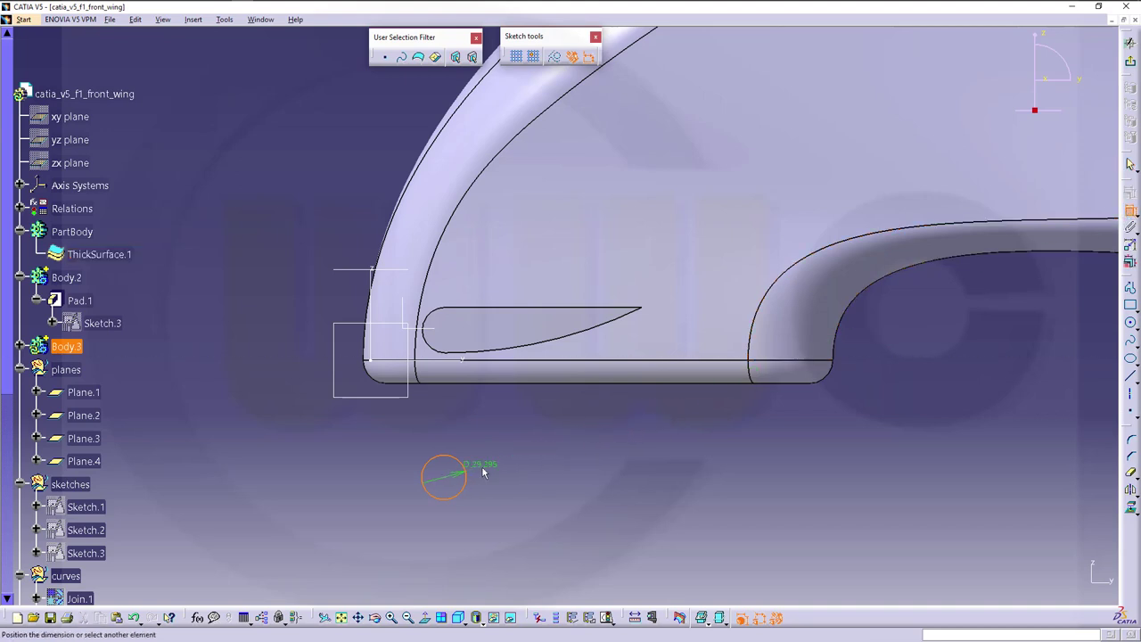
{"action": "left_click", "coordinate": [483, 469]}
{"action": "double_click", "coordinate": [490, 464]}
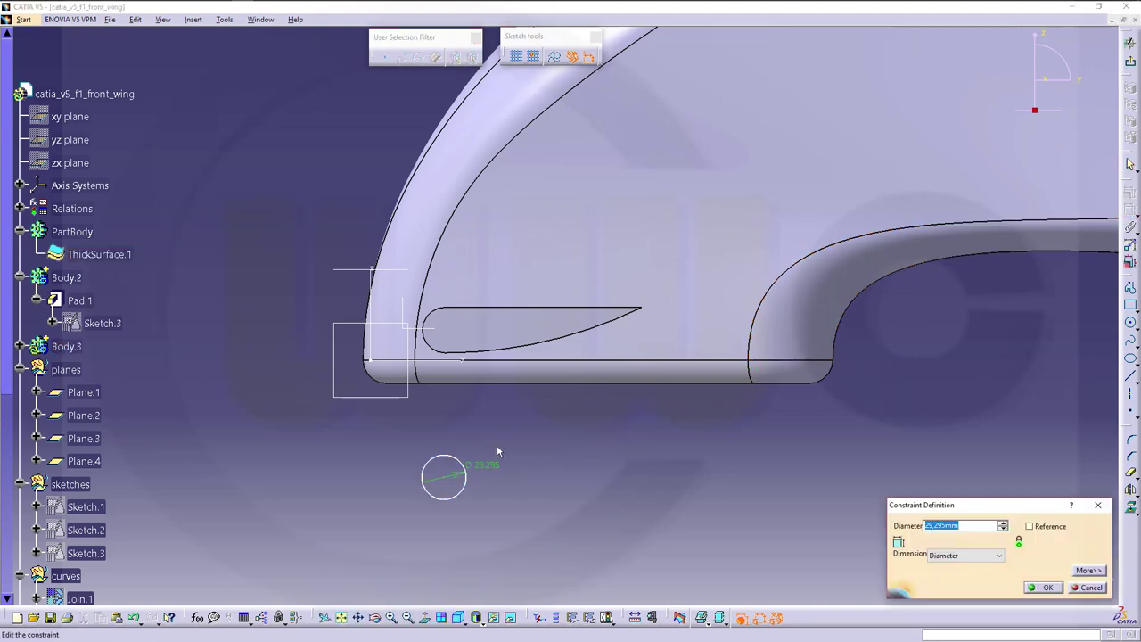
{"action": "key", "text": "Return"}
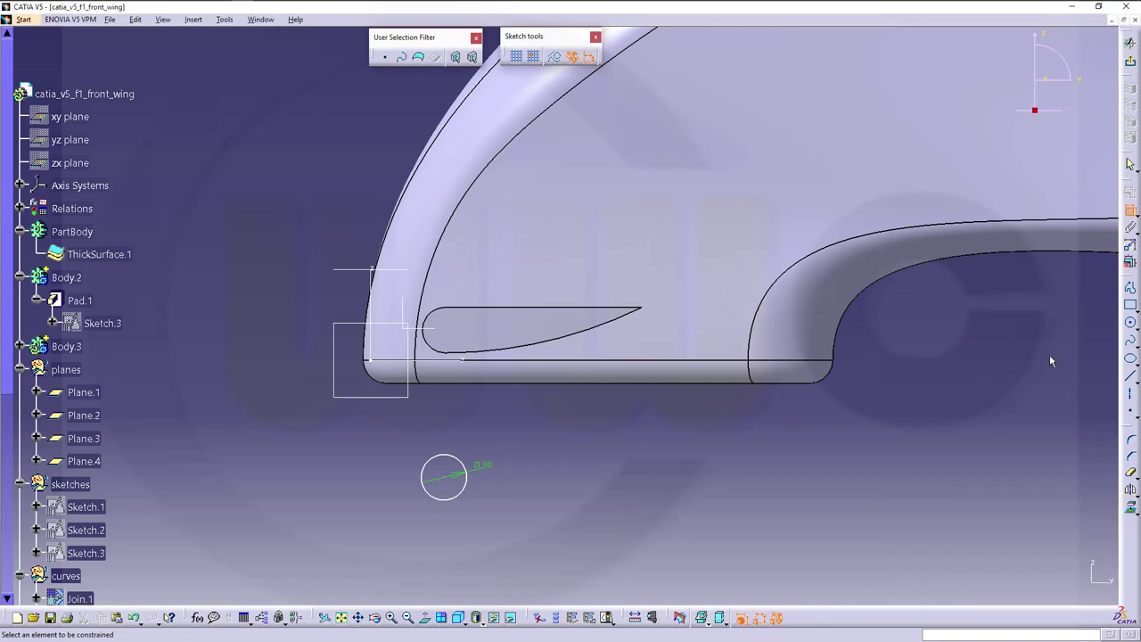
Begin a centre-and-radius circle with its centre left of the nose.
{"action": "left_click", "coordinate": [1133, 326]}
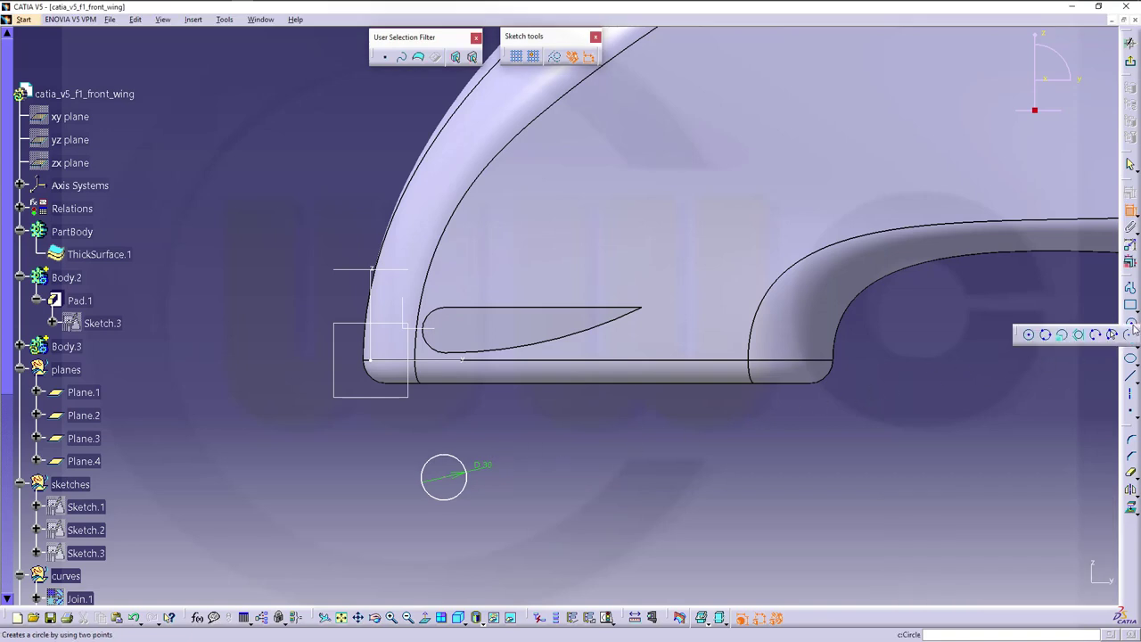
{"action": "left_click", "coordinate": [1028, 335]}
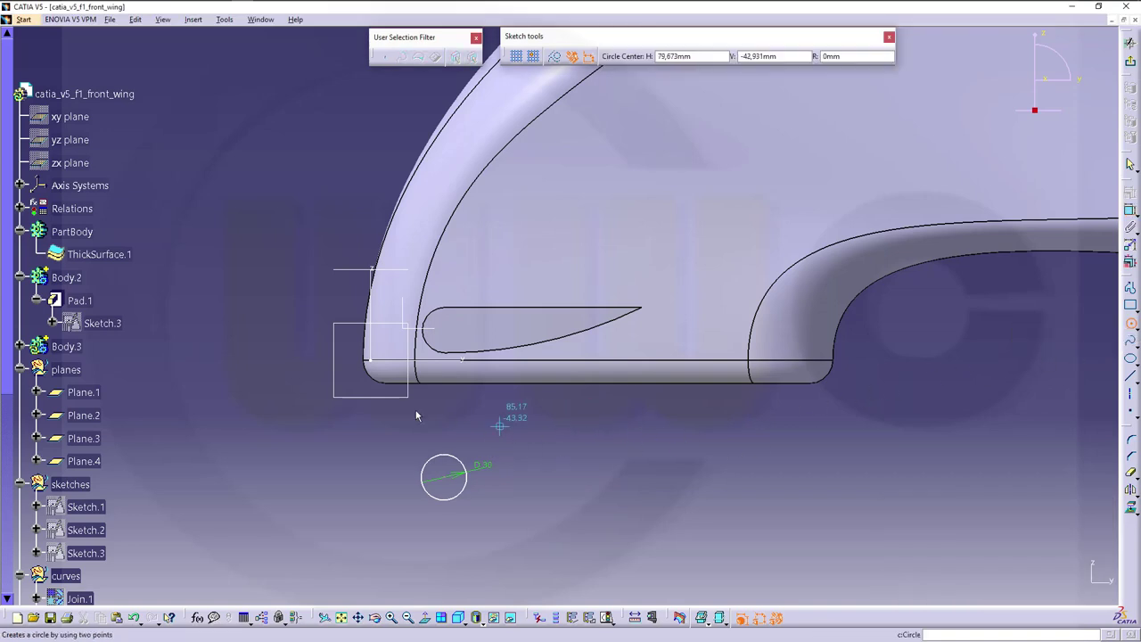
{"action": "left_click", "coordinate": [263, 356]}
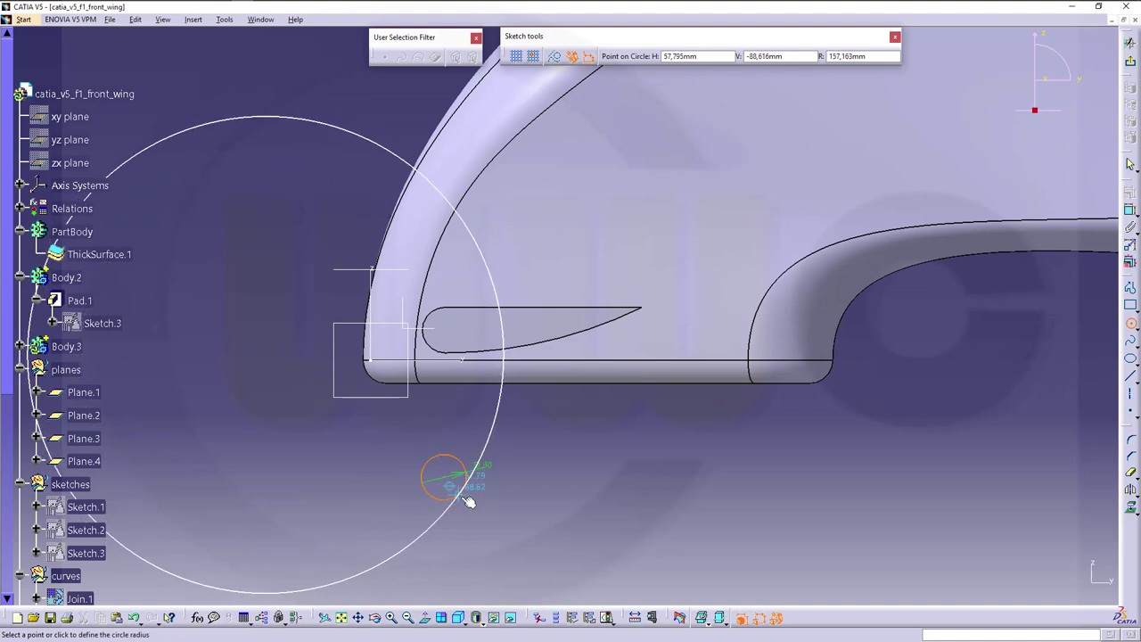
Finish the first large circle and draw a second large circle beside it.
{"action": "left_click", "coordinate": [471, 505]}
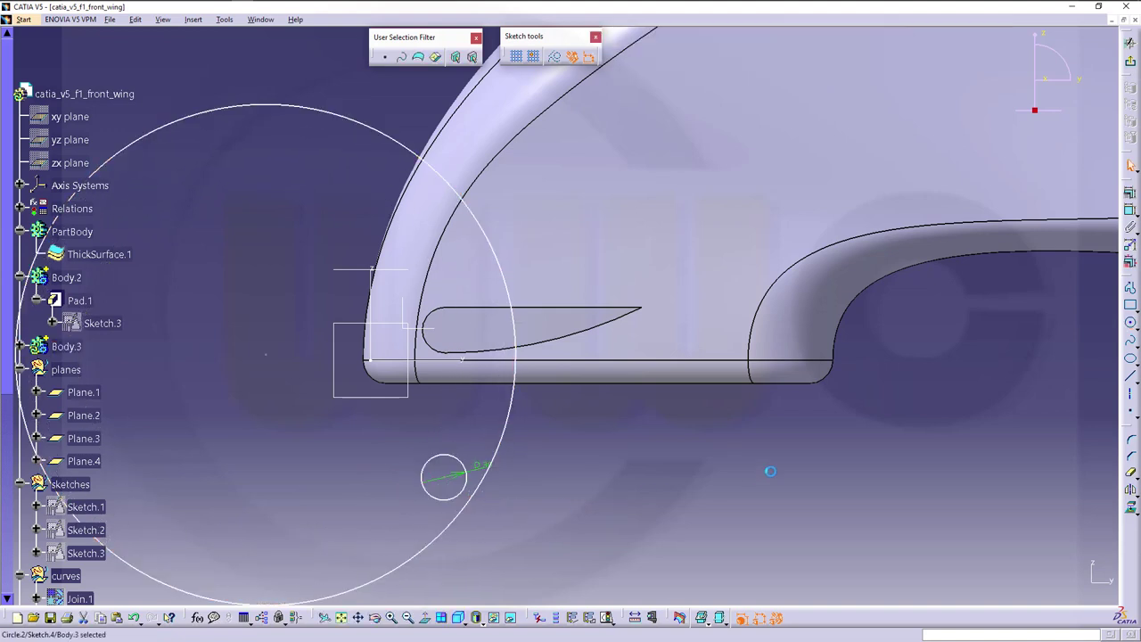
{"action": "left_click", "coordinate": [1130, 327]}
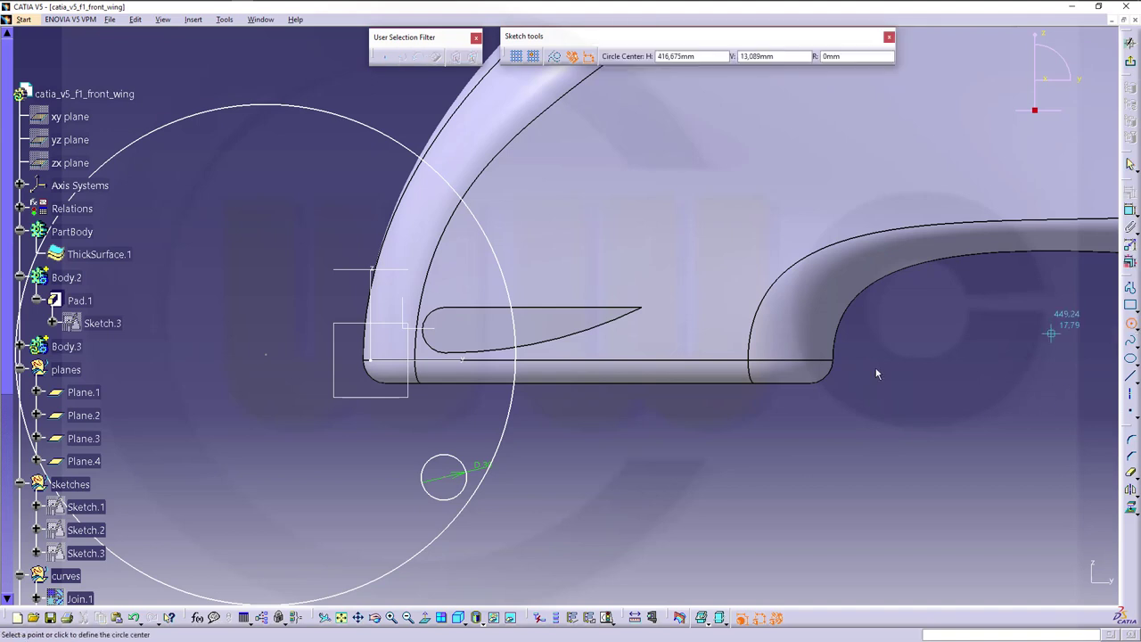
{"action": "left_click", "coordinate": [256, 406]}
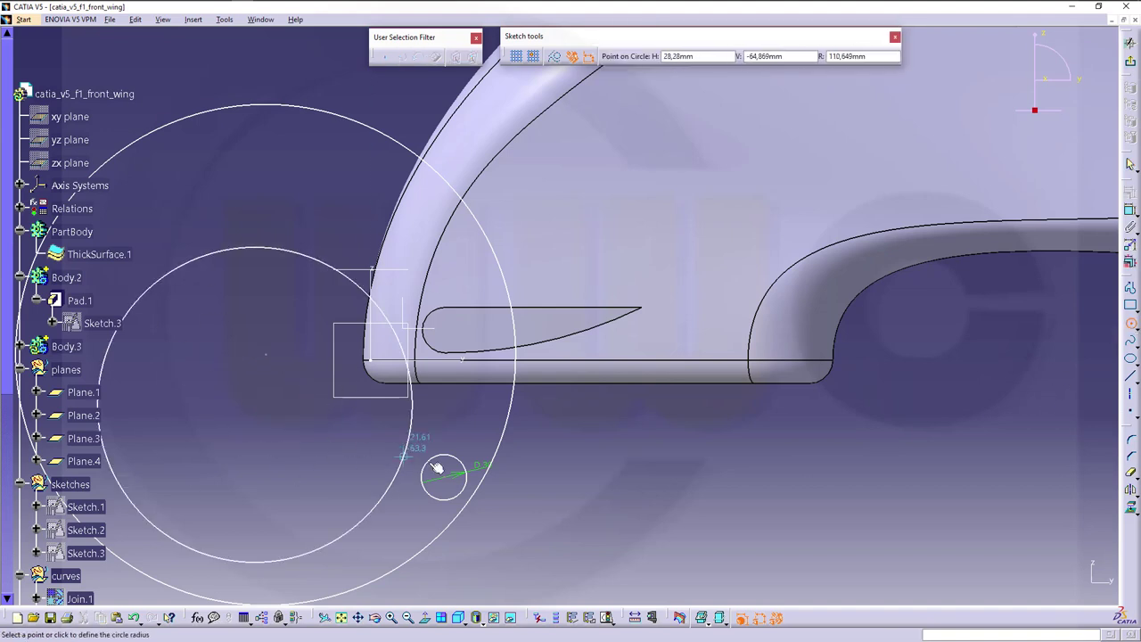
{"action": "left_click", "coordinate": [553, 481]}
{"action": "left_click", "coordinate": [571, 490]}
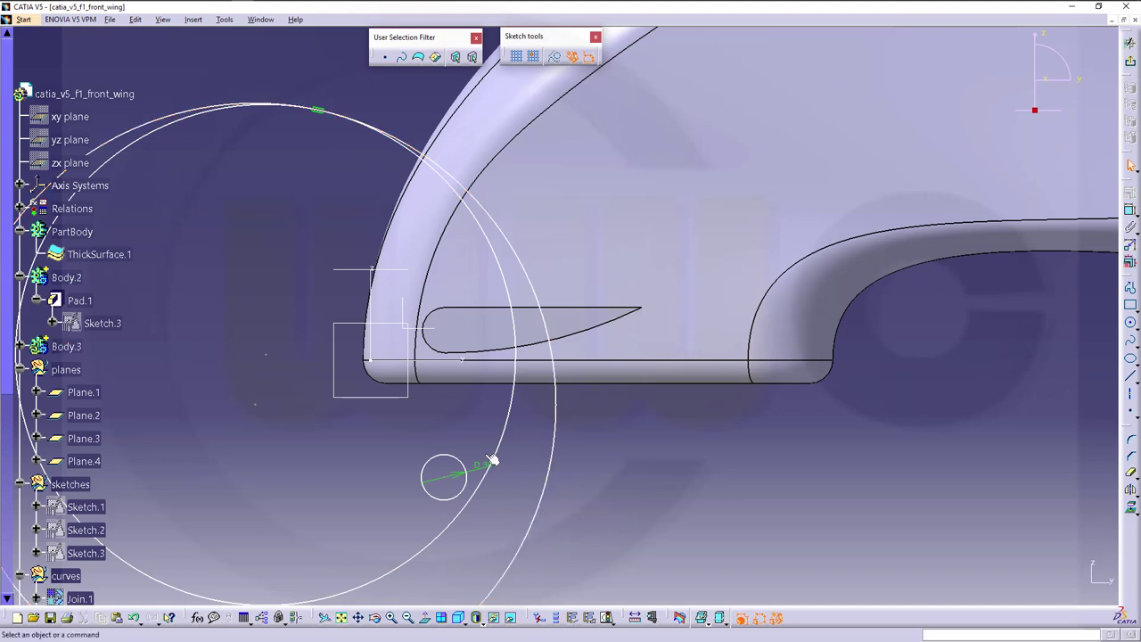
Move the large circle down and right so it overlaps the nose near the small circle.
{"action": "left_click_drag", "start_coordinate": [266, 354], "coordinate": [314, 337]}
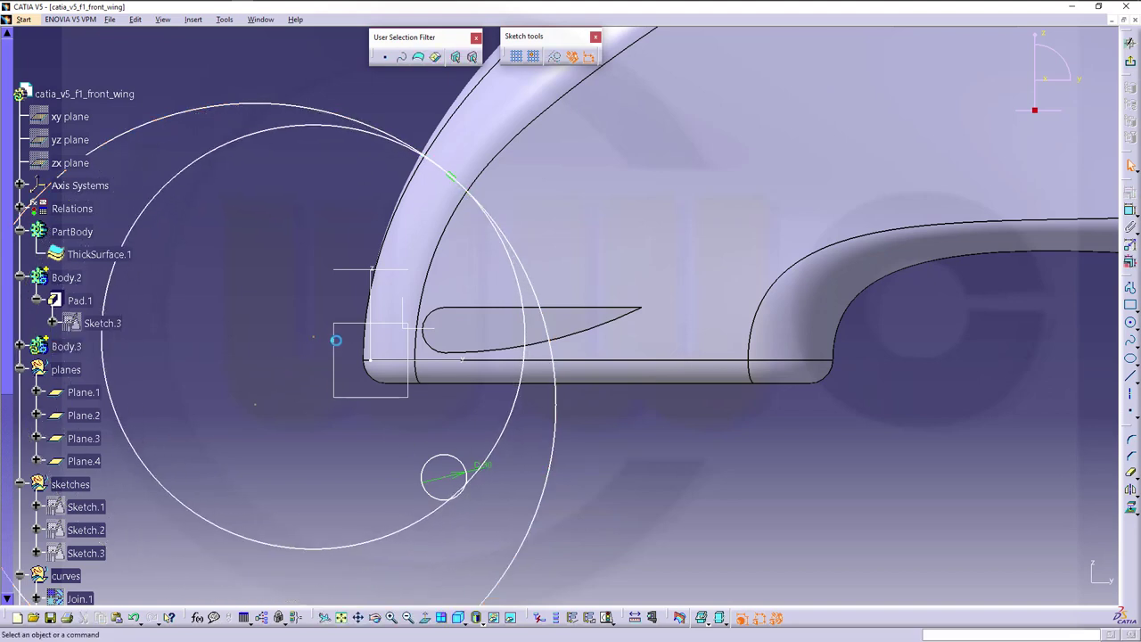
{"action": "left_click", "coordinate": [456, 182]}
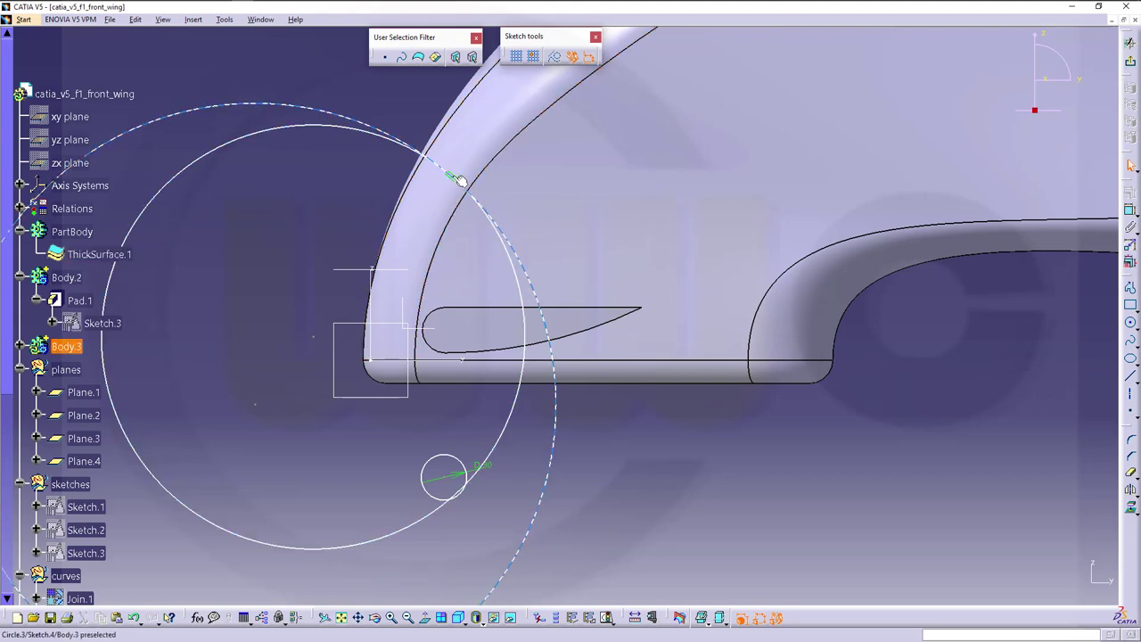
{"action": "mouse_move", "coordinate": [458, 182]}
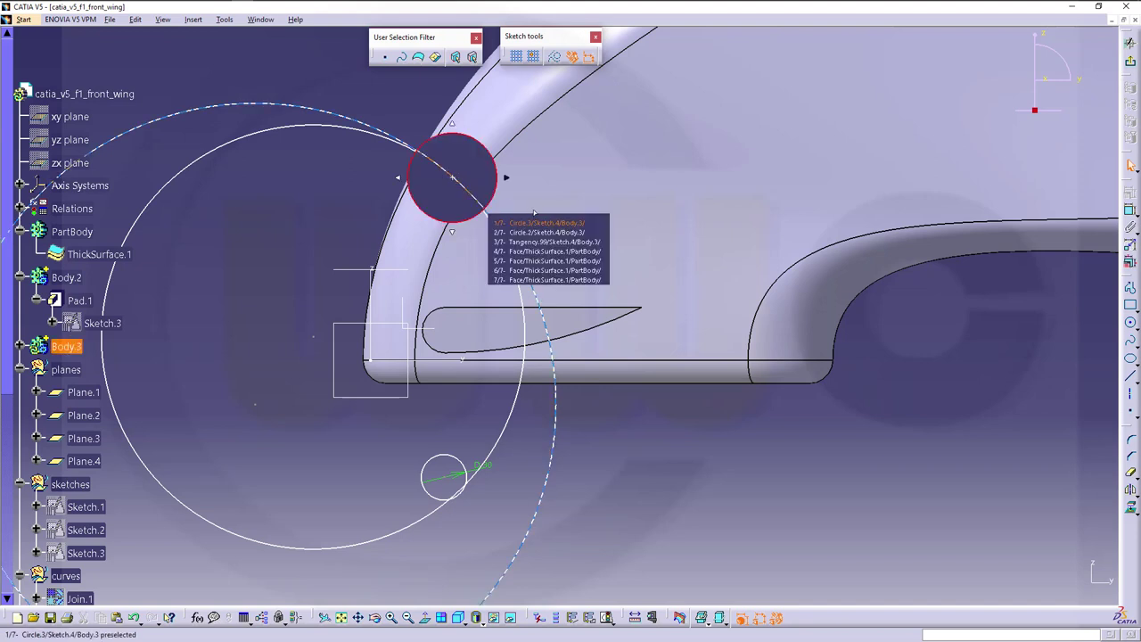
{"action": "left_click", "coordinate": [548, 251]}
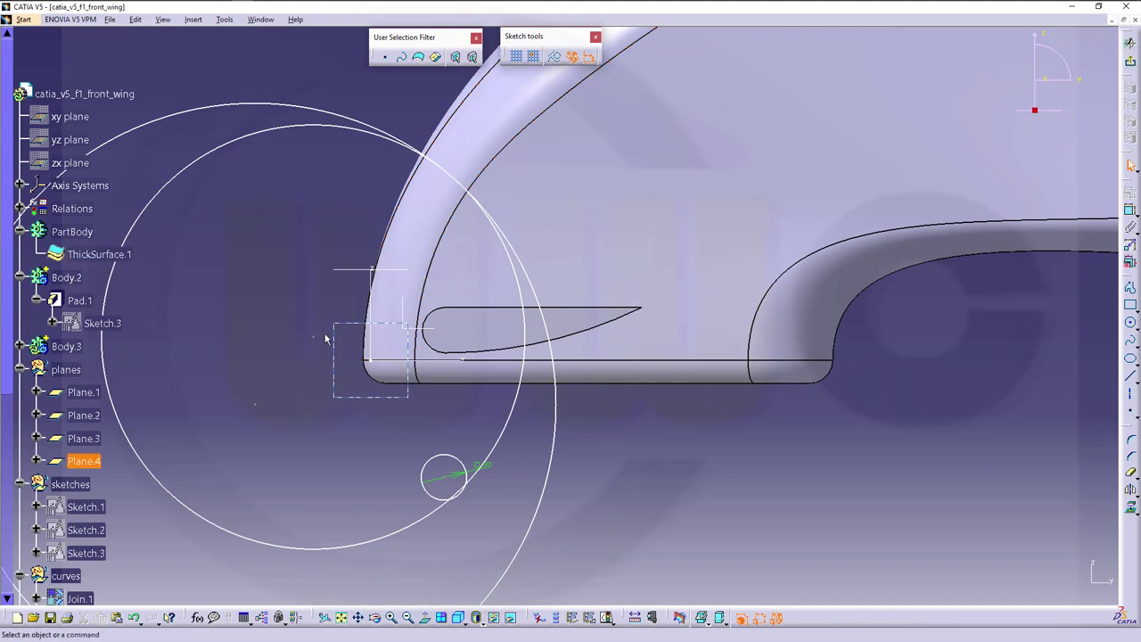
{"action": "mouse_move", "coordinate": [321, 336]}
{"action": "left_mouse_down"}
{"action": "mouse_move", "coordinate": [333, 361]}
{"action": "mouse_move", "coordinate": [453, 294]}
{"action": "left_mouse_up"}
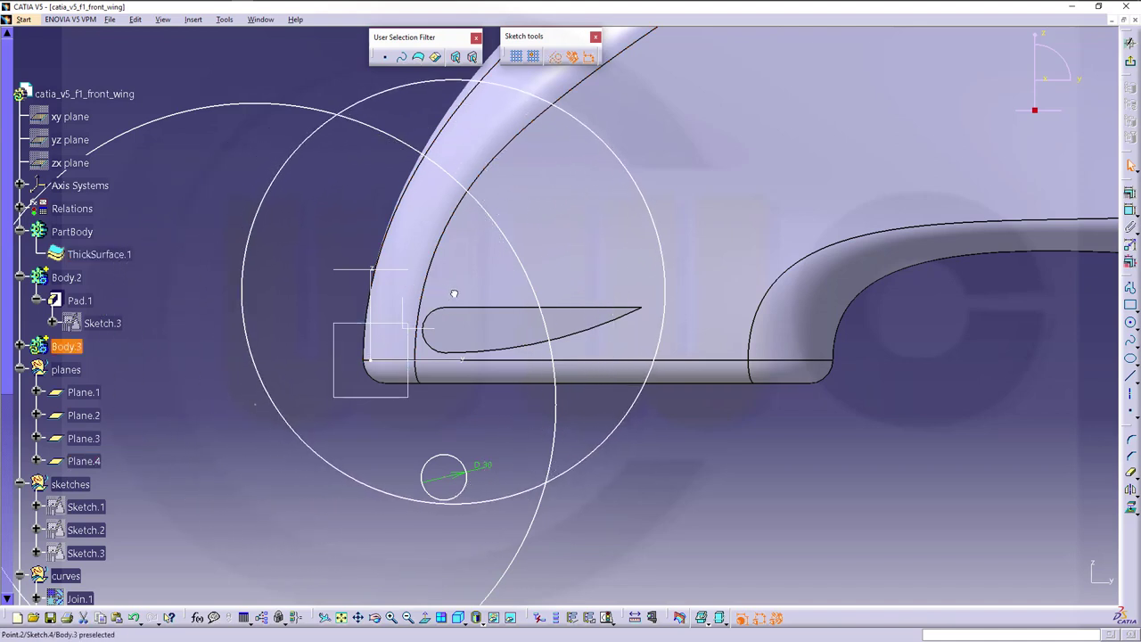
Make the 30 mm circle tangent to the second large circle, then reposition that circle.
{"action": "left_click", "coordinate": [1130, 210]}
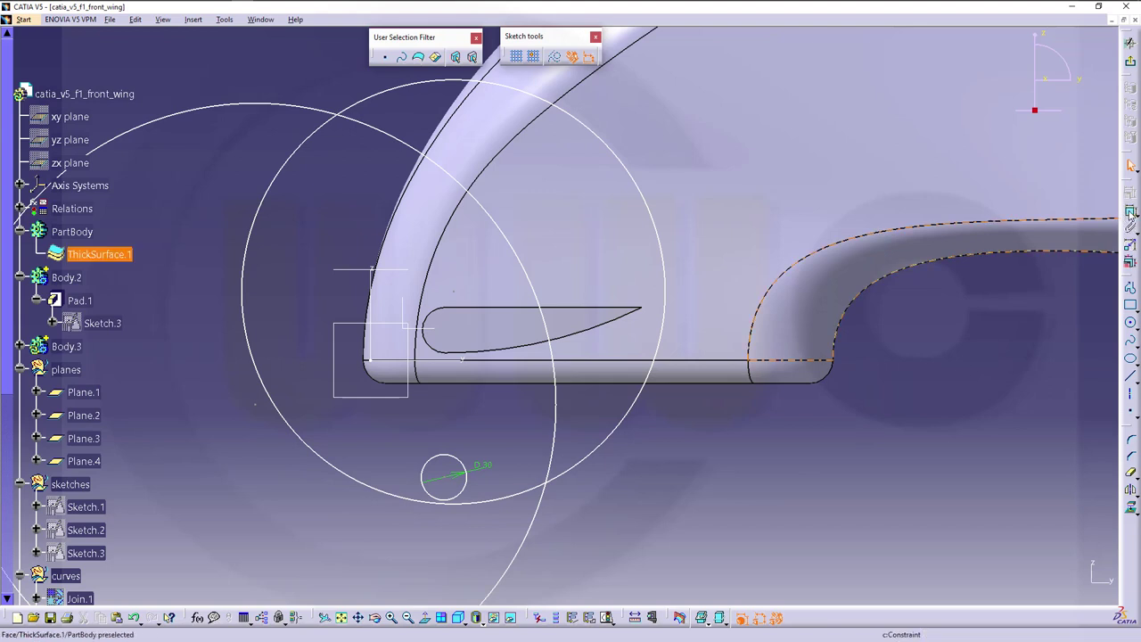
{"action": "left_click", "coordinate": [450, 500]}
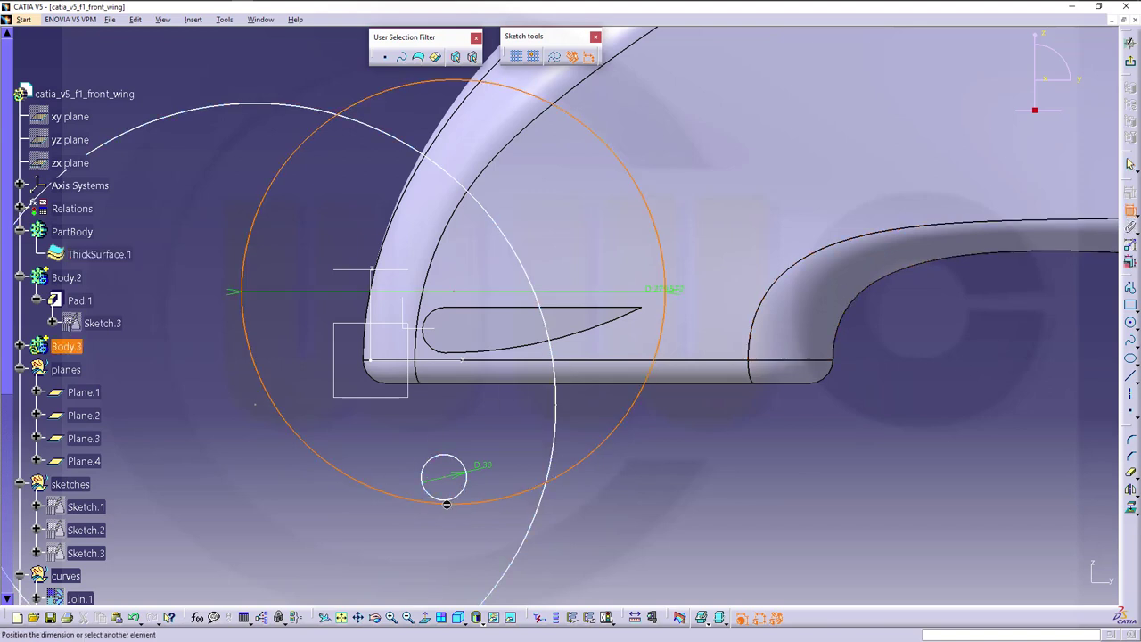
{"action": "right_click", "coordinate": [449, 508]}
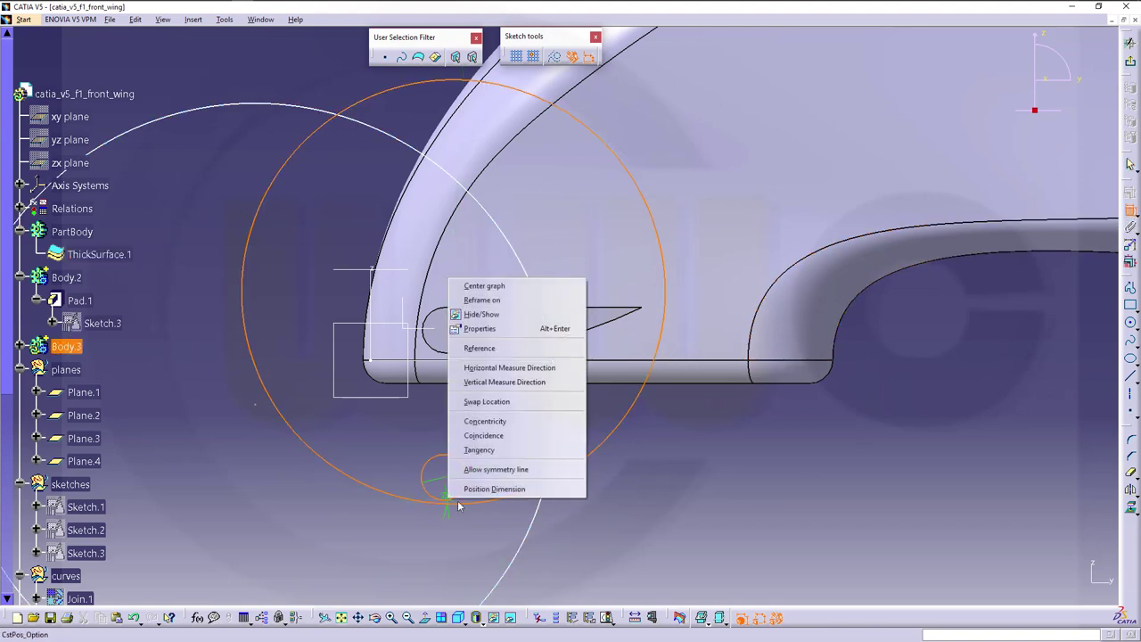
{"action": "left_click", "coordinate": [489, 450]}
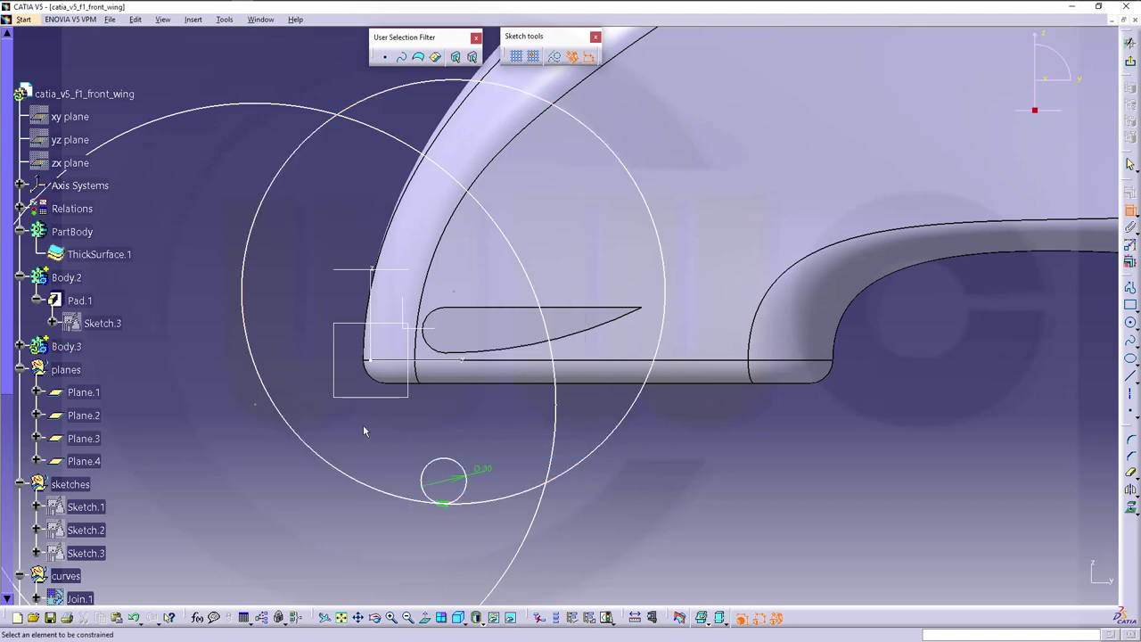
{"action": "left_click_drag", "start_coordinate": [257, 406], "coordinate": [429, 160]}
Make the largest circle tangent to the 30 mm circle as well.
{"action": "left_click", "coordinate": [1130, 210]}
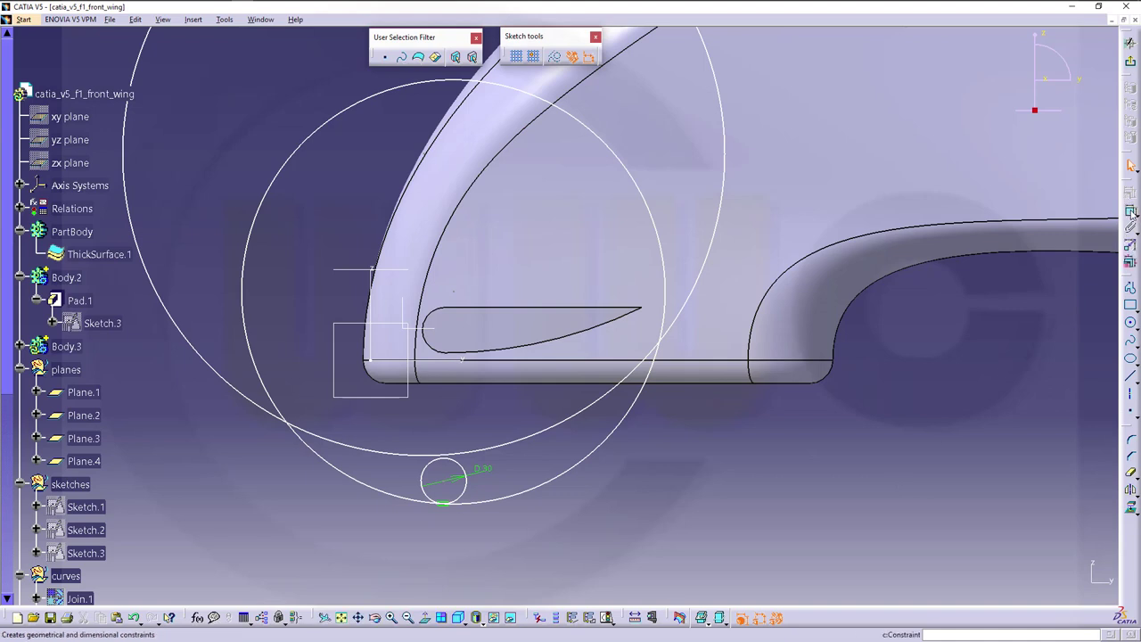
{"action": "left_click", "coordinate": [451, 460]}
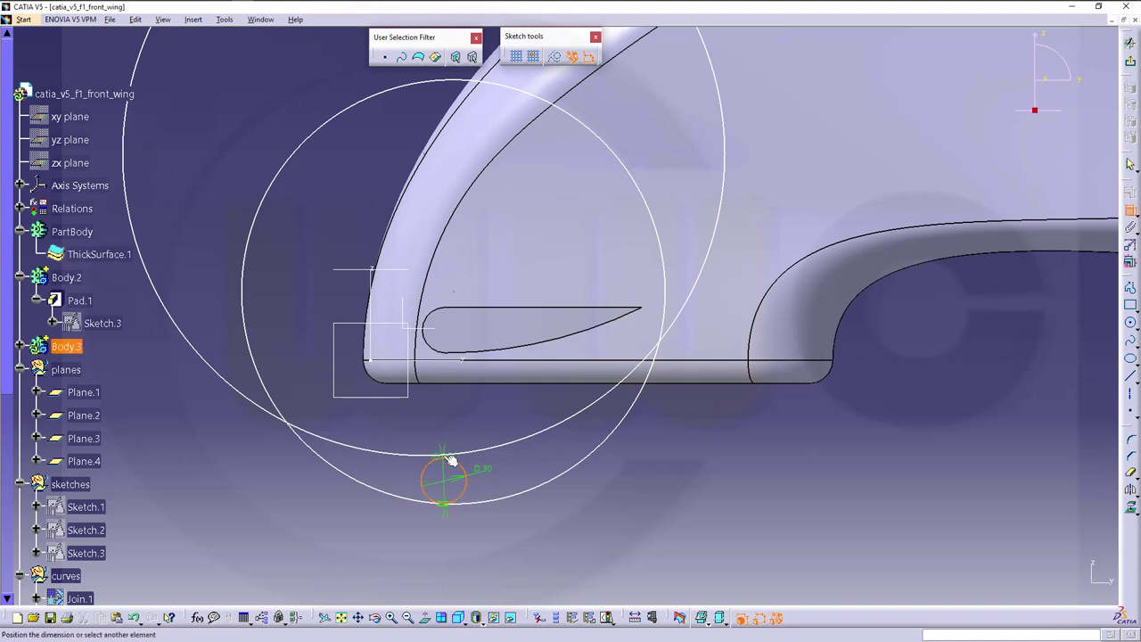
{"action": "left_click", "coordinate": [446, 456]}
{"action": "right_click", "coordinate": [452, 454]}
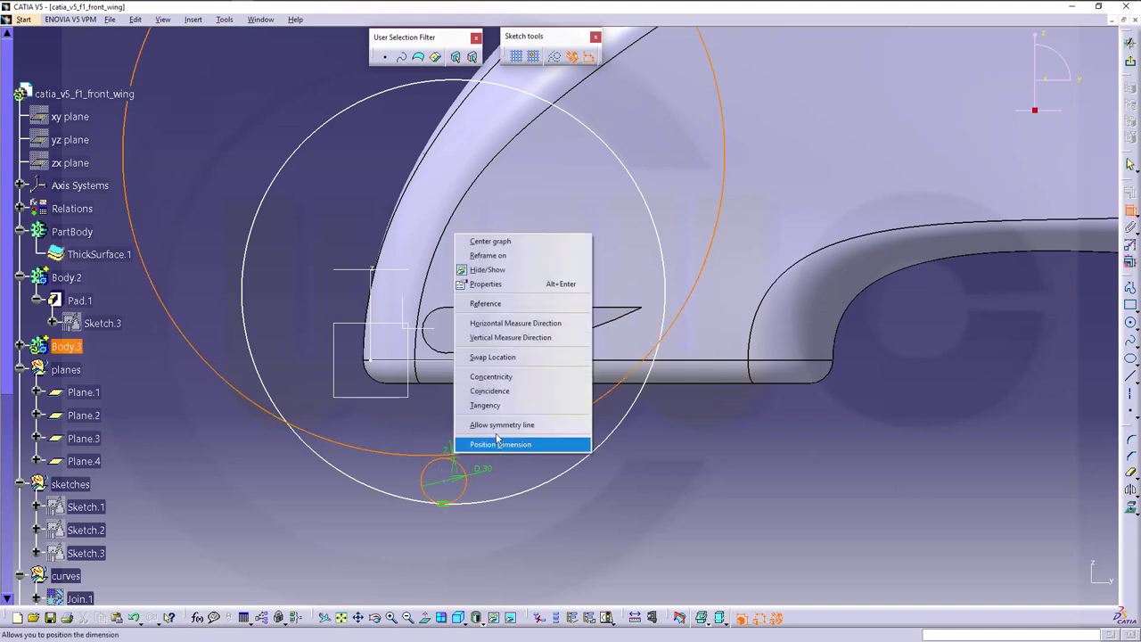
{"action": "left_click", "coordinate": [486, 406]}
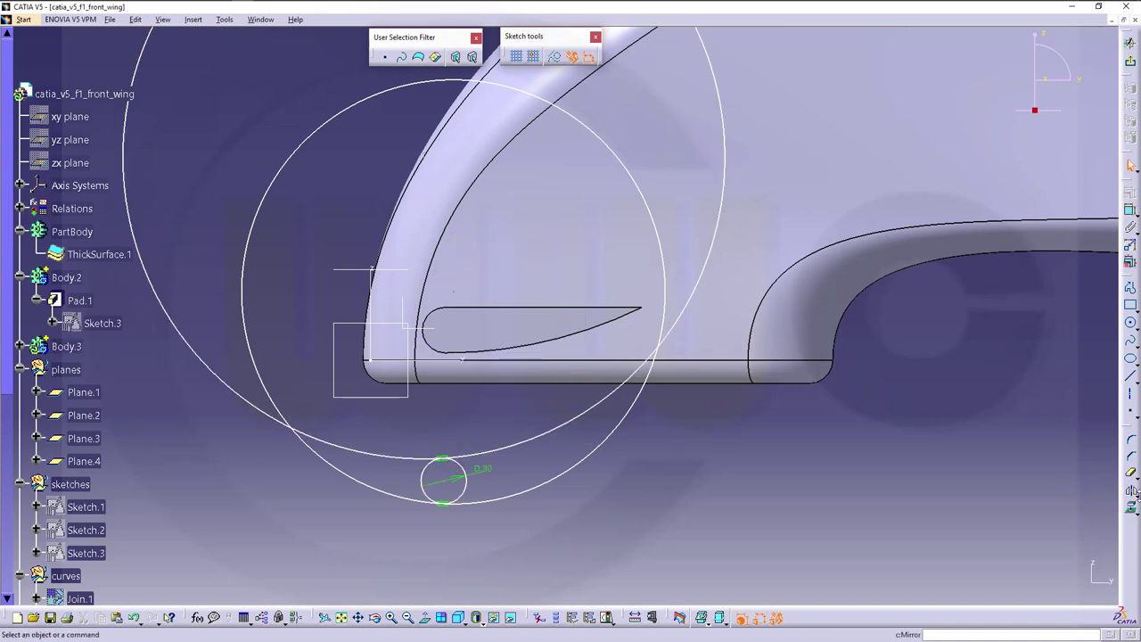
{"action": "left_click", "coordinate": [1132, 475]}
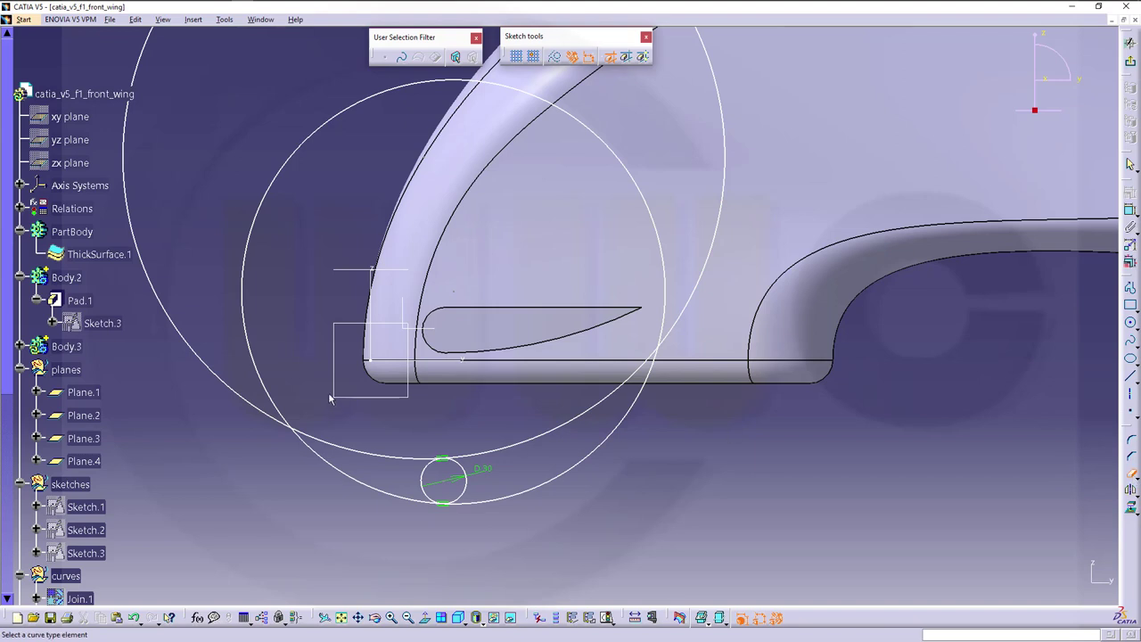
Trim away the unwanted circle arcs to leave a crescent airfoil outline.
{"action": "left_click", "coordinate": [283, 411]}
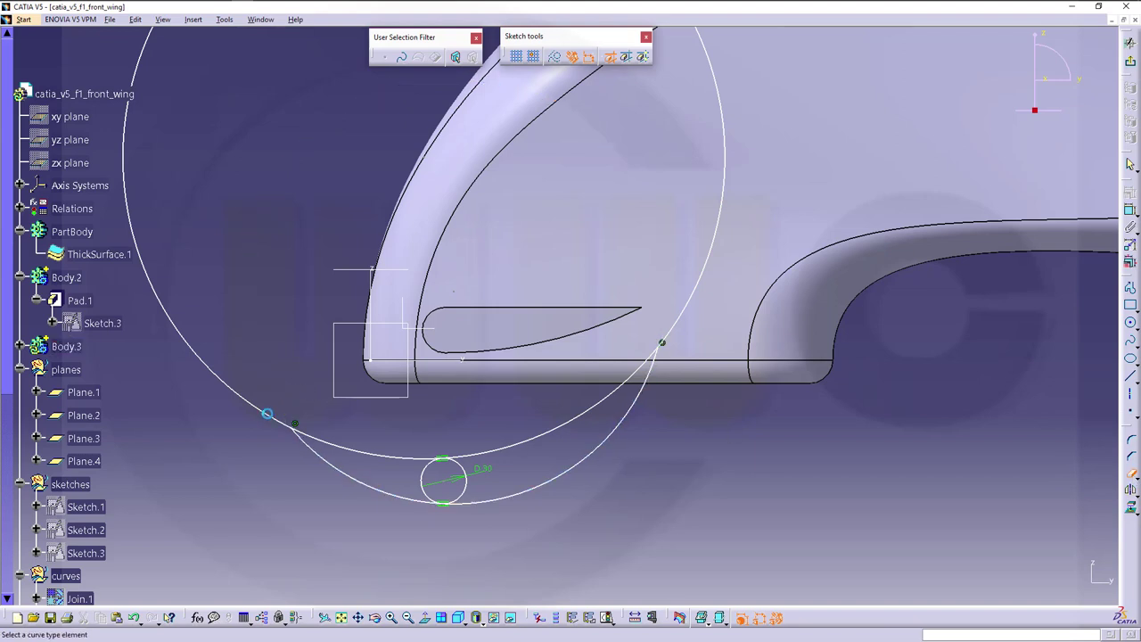
{"action": "left_click", "coordinate": [272, 420]}
{"action": "left_click", "coordinate": [365, 457]}
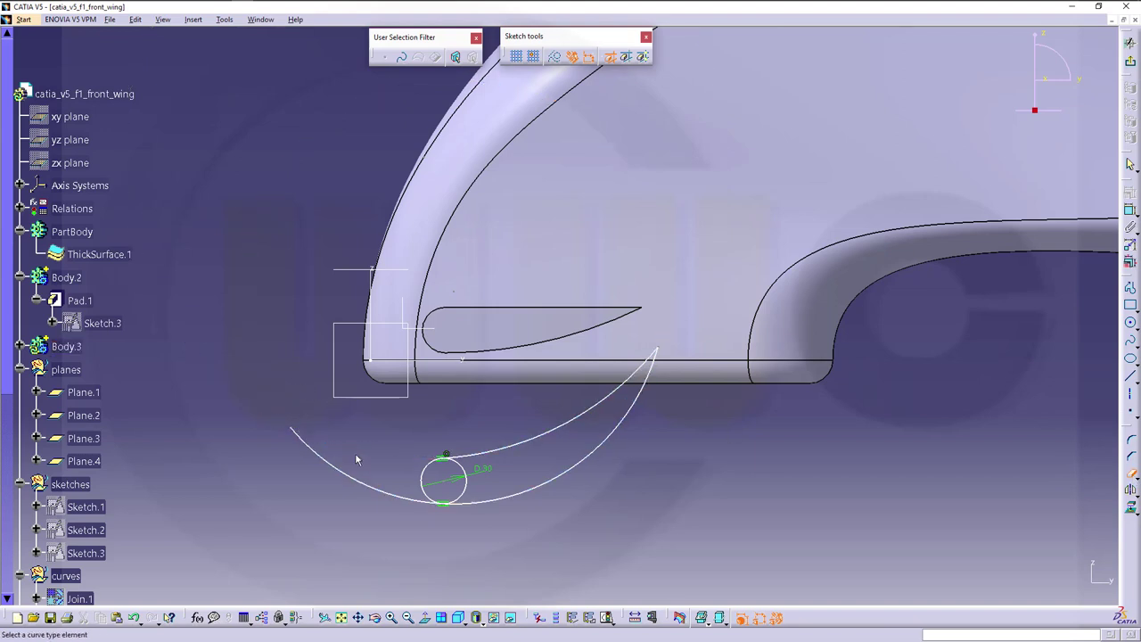
{"action": "left_click", "coordinate": [350, 479]}
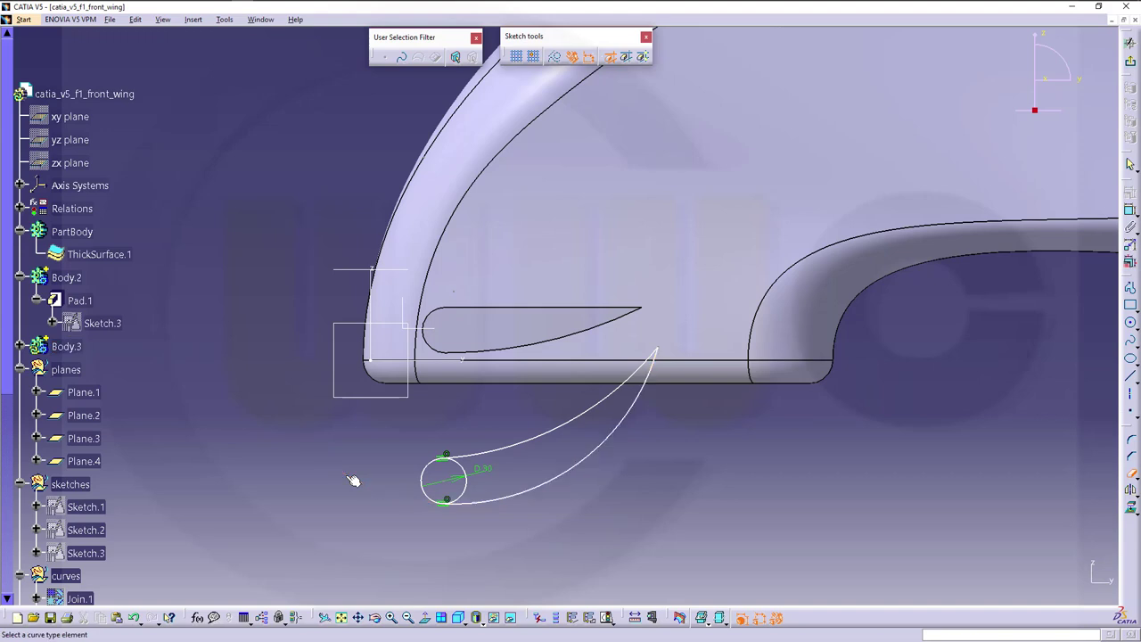
{"action": "left_click", "coordinate": [471, 495]}
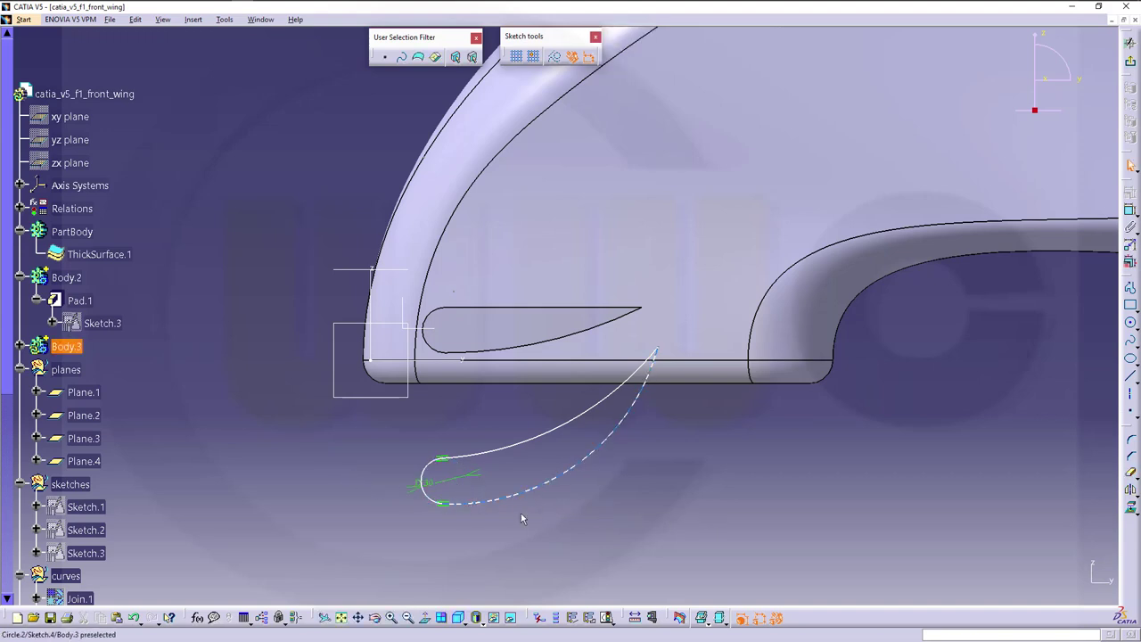
Draw a line running left from the lower arc end and nudge the rounded leading edge.
{"action": "left_click", "coordinate": [1130, 382]}
{"action": "left_click", "coordinate": [442, 504]}
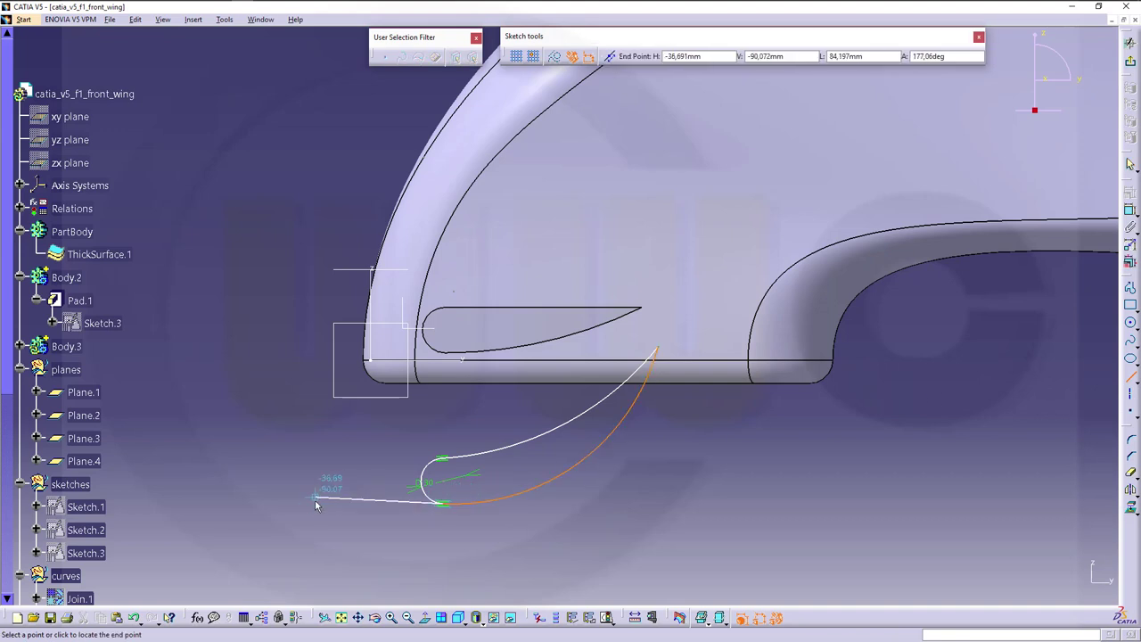
{"action": "left_click", "coordinate": [422, 526]}
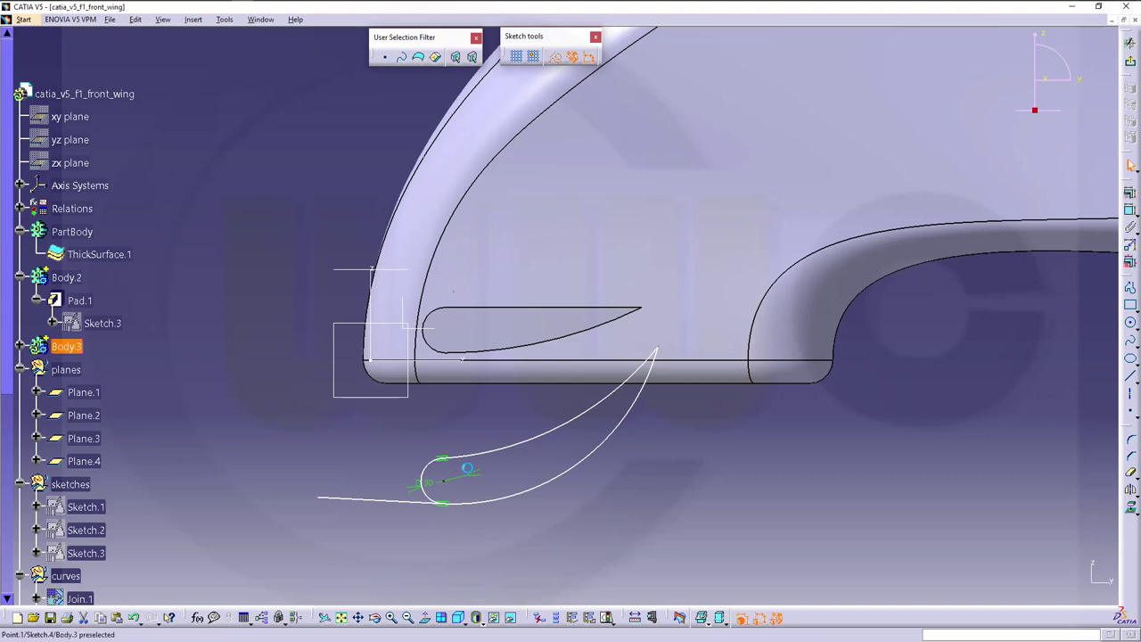
{"action": "mouse_move", "coordinate": [466, 468]}
{"action": "left_mouse_down"}
{"action": "mouse_move", "coordinate": [501, 445]}
{"action": "mouse_move", "coordinate": [458, 471]}
{"action": "left_mouse_up"}
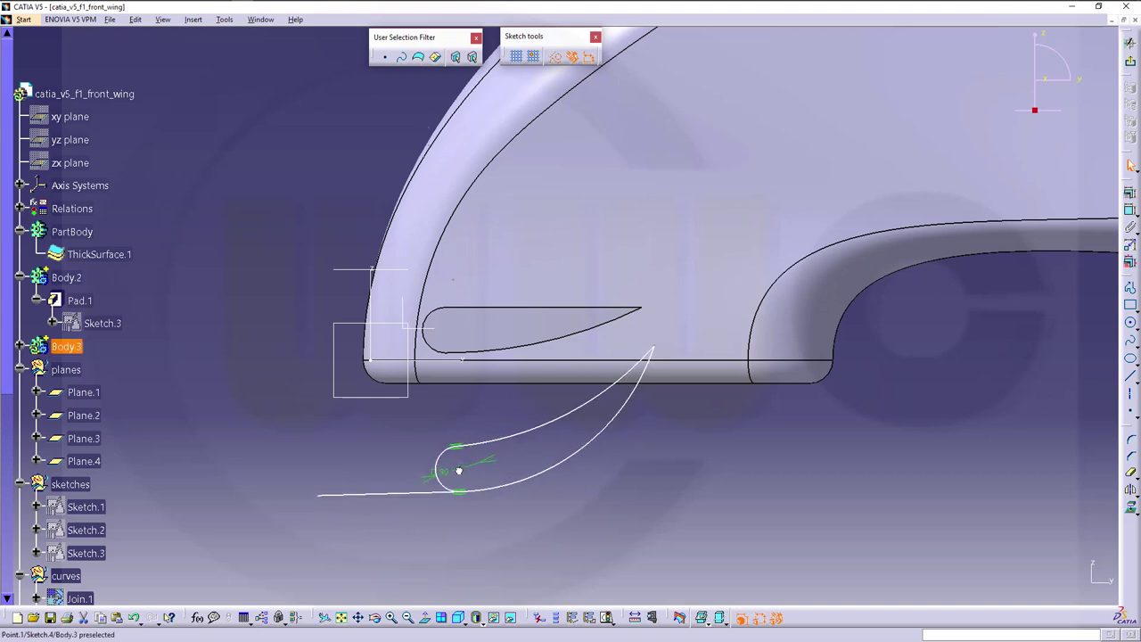
{"action": "left_click", "coordinate": [644, 528]}
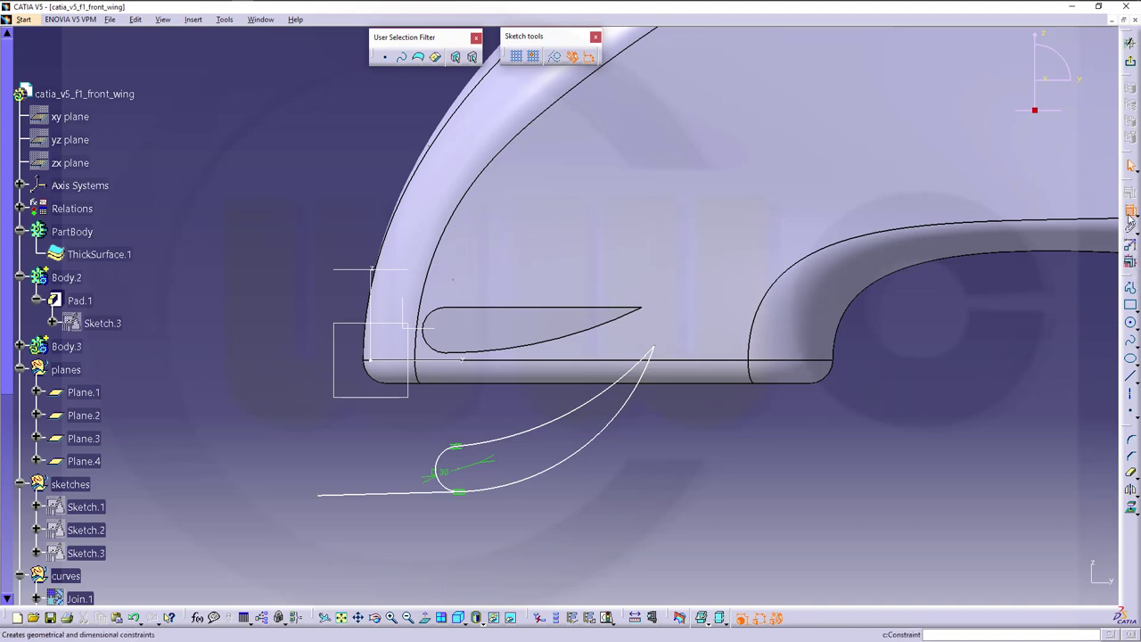
Make the lower line parallel to the horizontal axis and shift the profile up.
{"action": "left_click", "coordinate": [390, 495]}
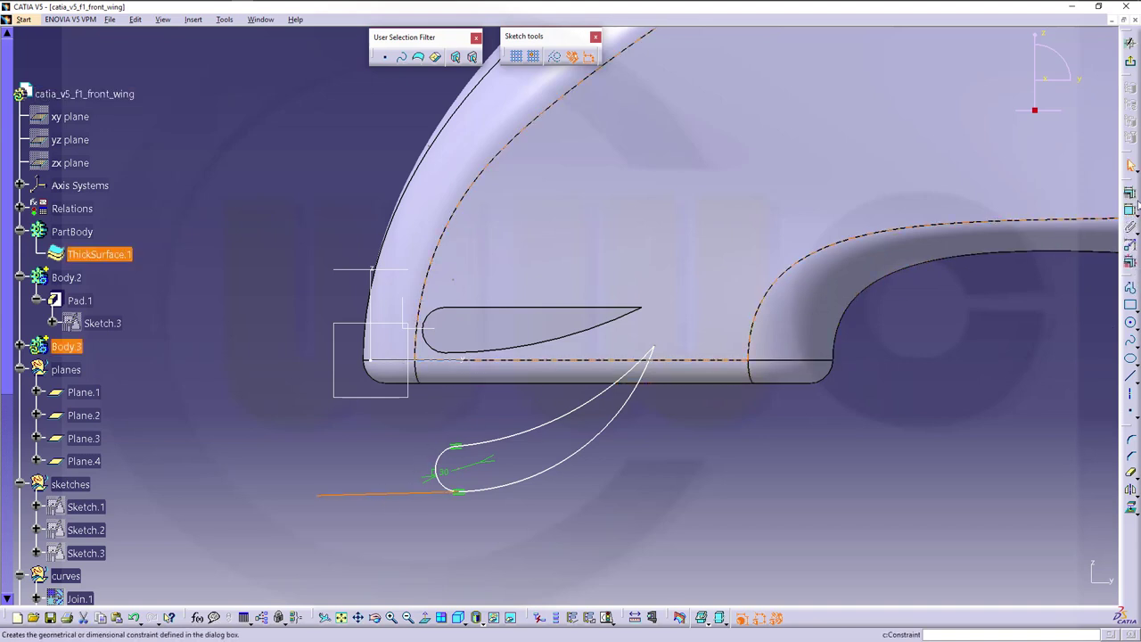
{"action": "left_click", "coordinate": [1130, 210]}
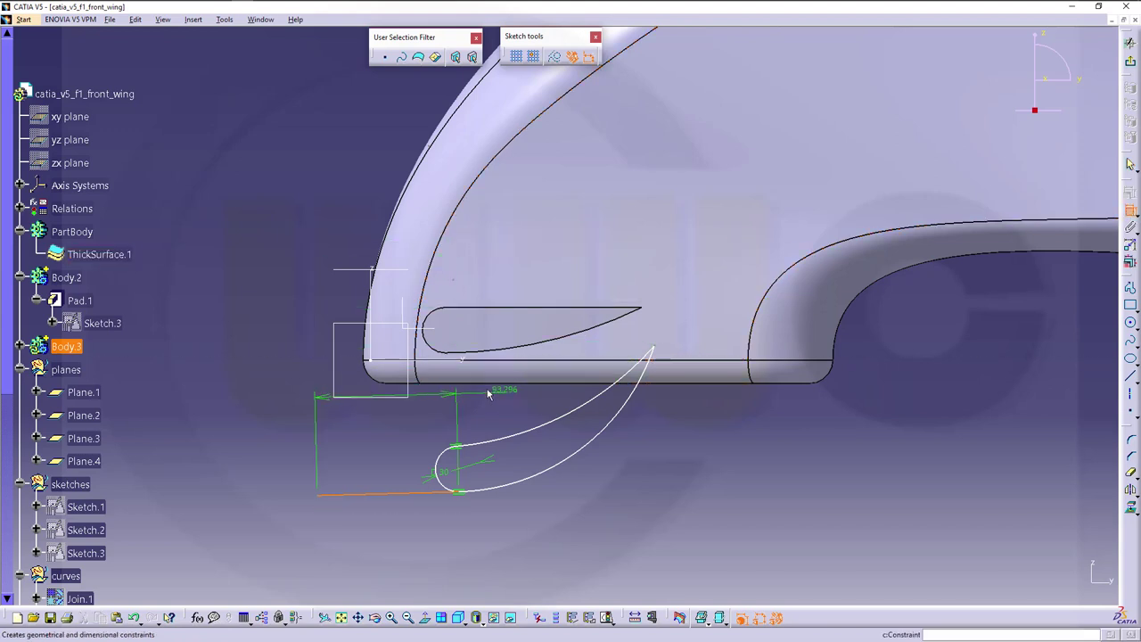
{"action": "left_click", "coordinate": [455, 362]}
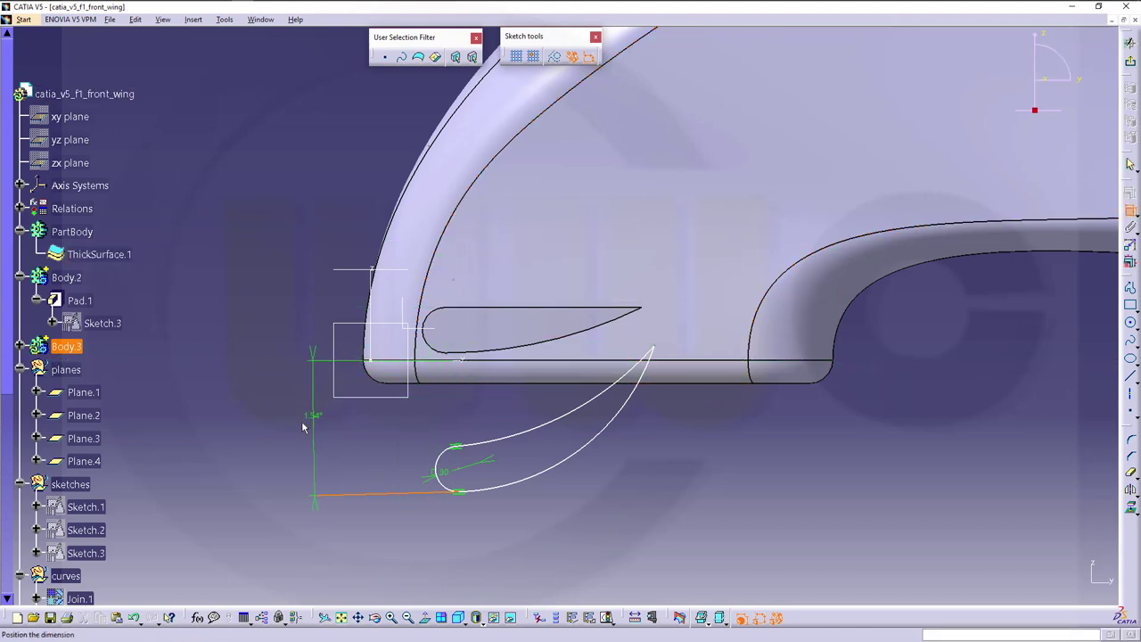
{"action": "right_click", "coordinate": [304, 425]}
{"action": "left_click", "coordinate": [336, 470]}
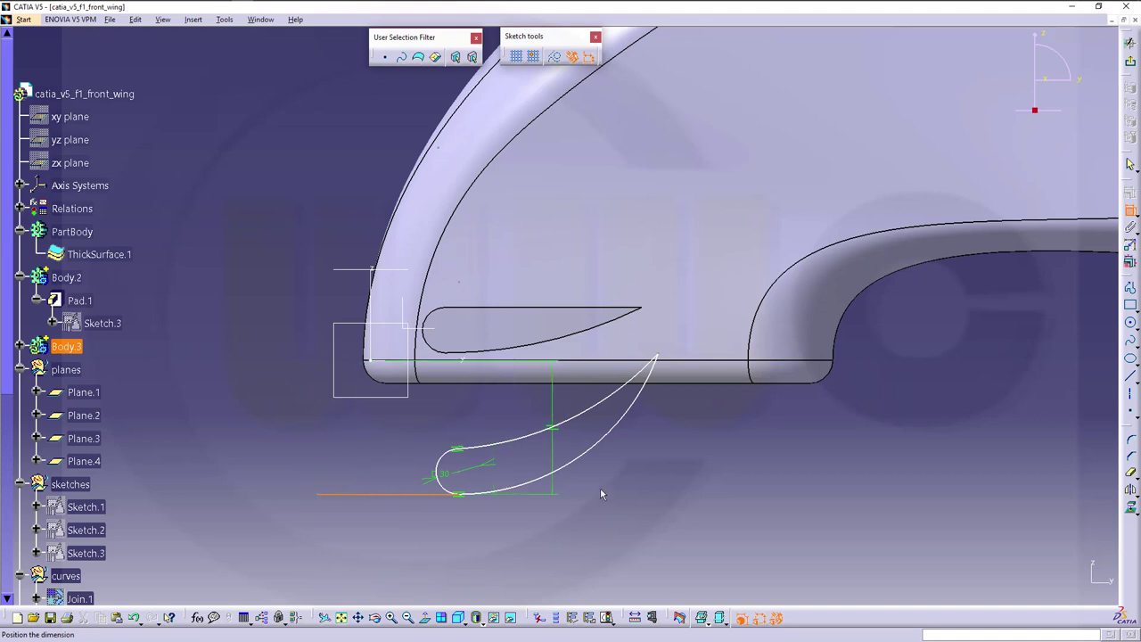
{"action": "left_click", "coordinate": [692, 446]}
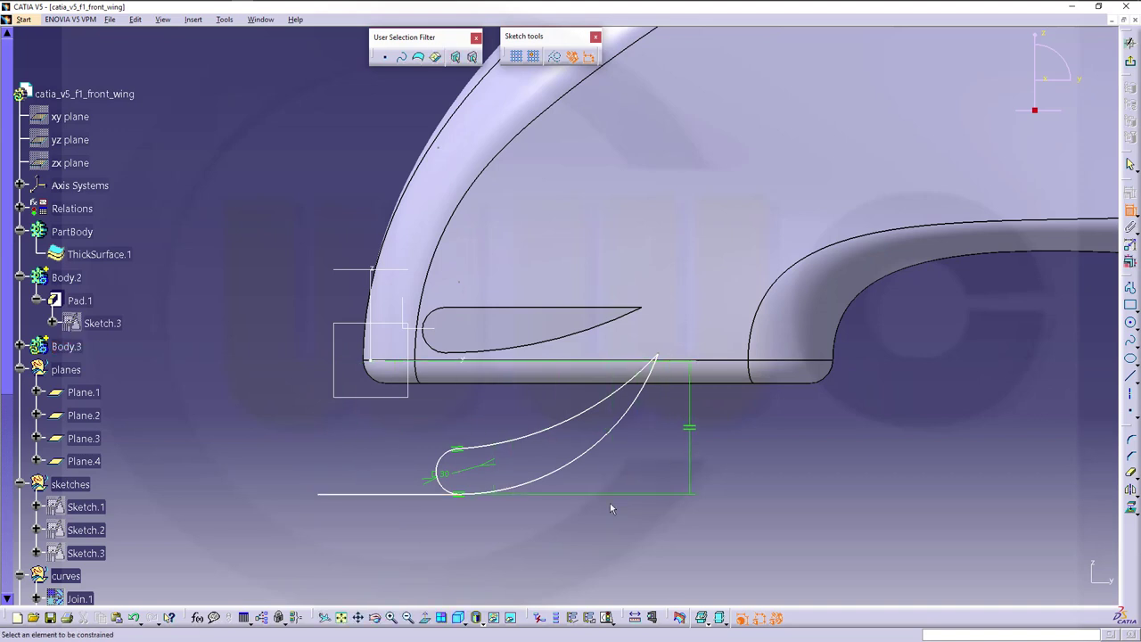
{"action": "left_click", "coordinate": [368, 493]}
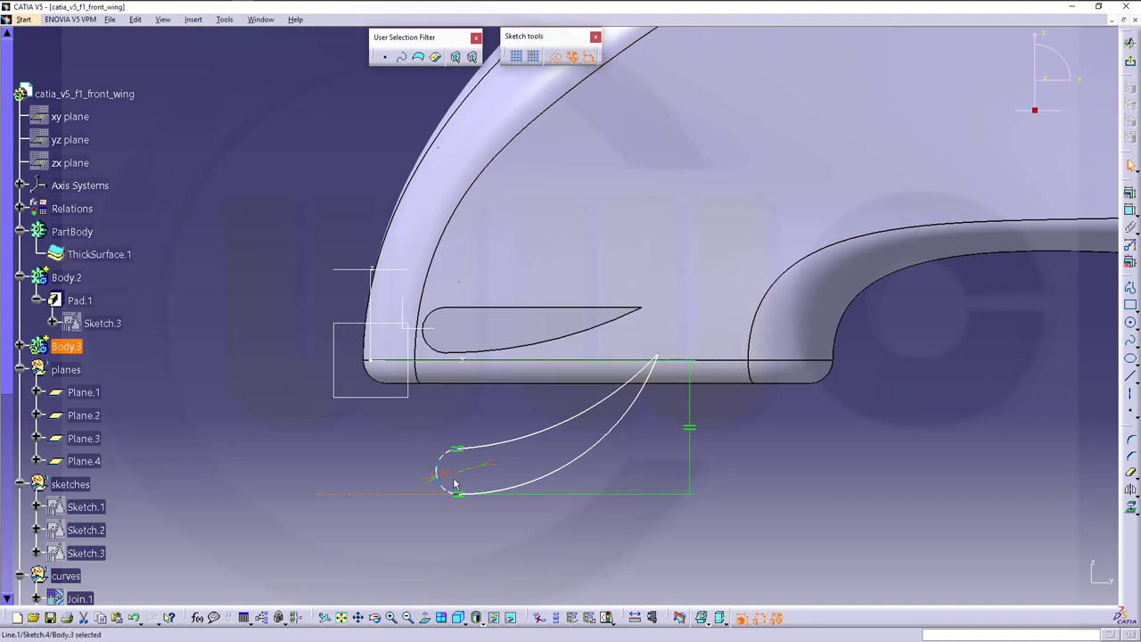
{"action": "left_click_drag", "start_coordinate": [470, 473], "coordinate": [477, 438]}
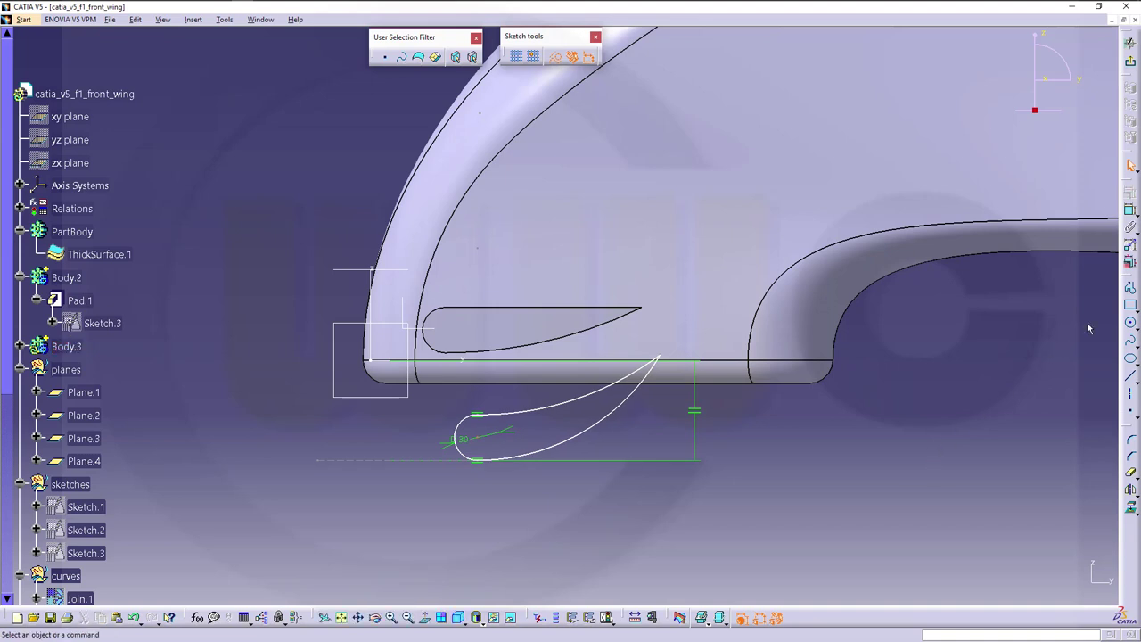
Add a horizontal chord dimension across the airfoil and set it to 150.
{"action": "left_click", "coordinate": [1130, 209]}
{"action": "left_click", "coordinate": [474, 449]}
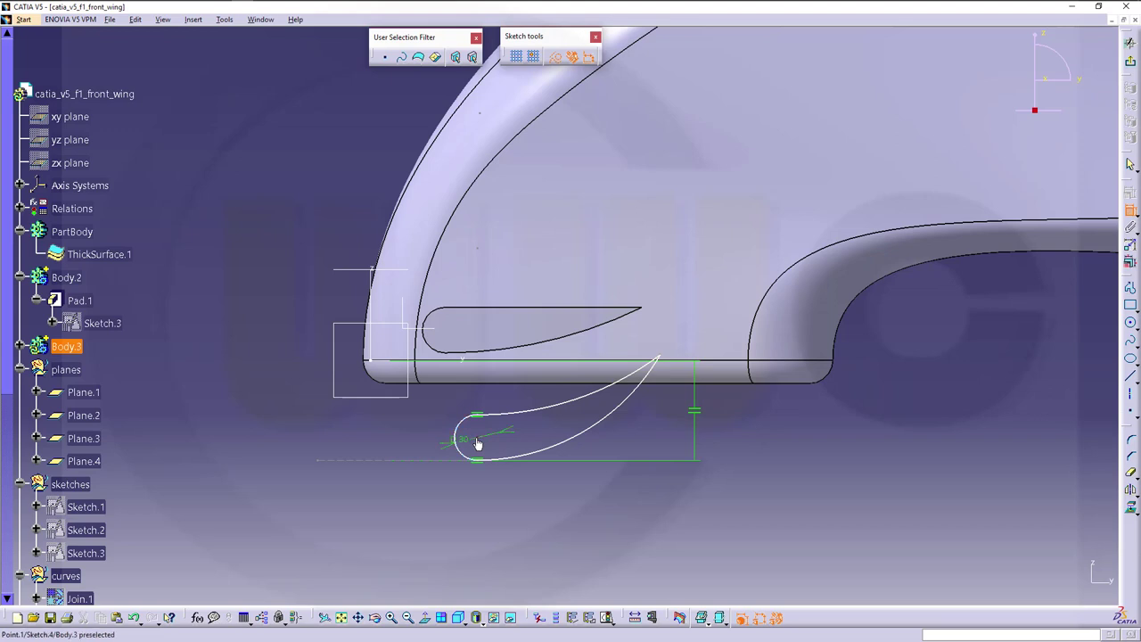
{"action": "left_click", "coordinate": [662, 356]}
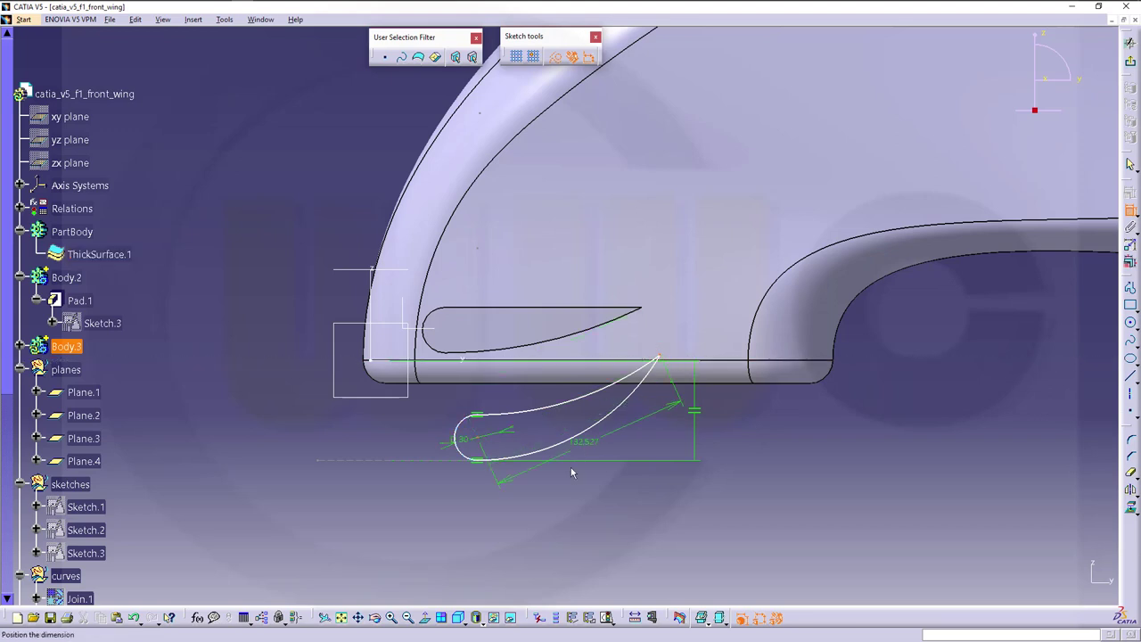
{"action": "right_click", "coordinate": [576, 483]}
{"action": "left_click", "coordinate": [617, 515]}
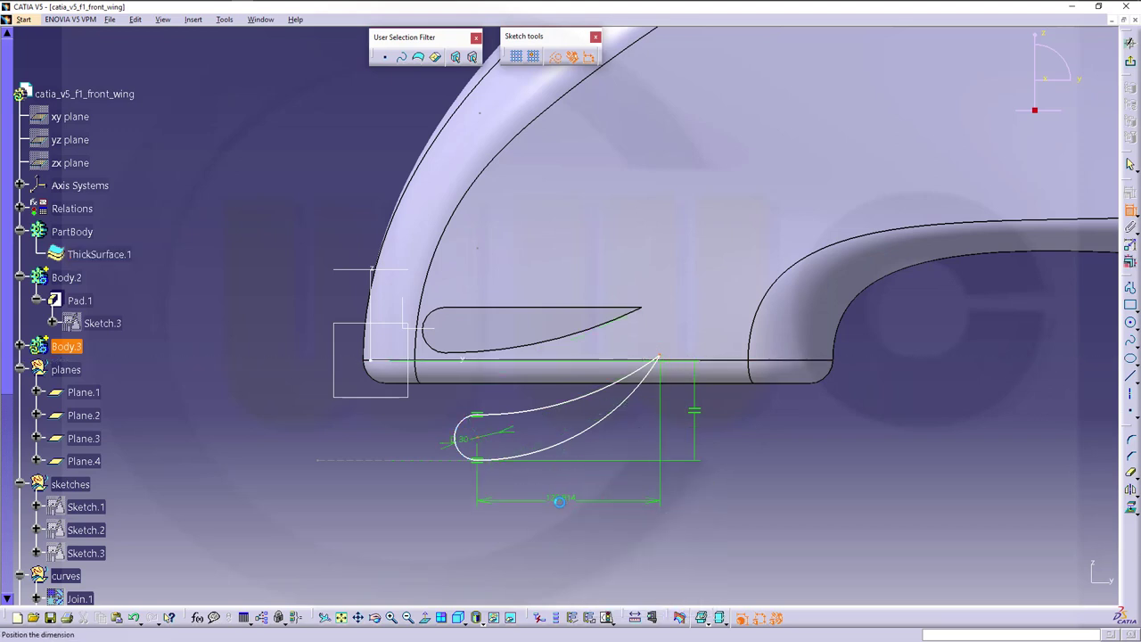
{"action": "left_click", "coordinate": [563, 502]}
{"action": "double_click", "coordinate": [563, 502]}
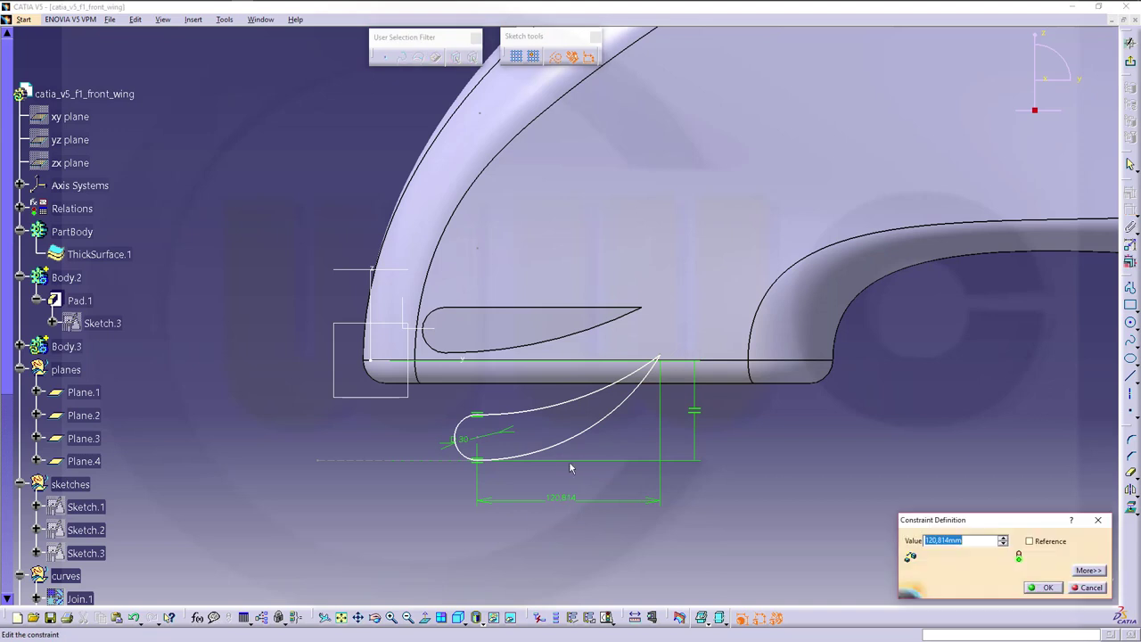
{"action": "key", "text": "Return"}
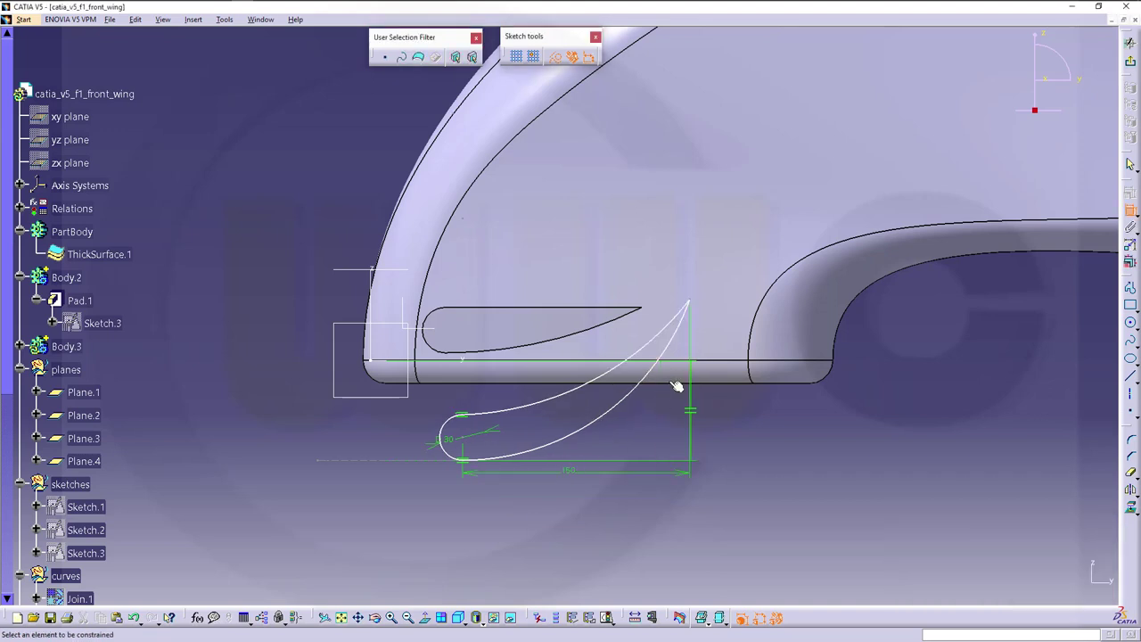
Add a vertical height dimension of 80, then move the profile up and right.
{"action": "left_click", "coordinate": [696, 304]}
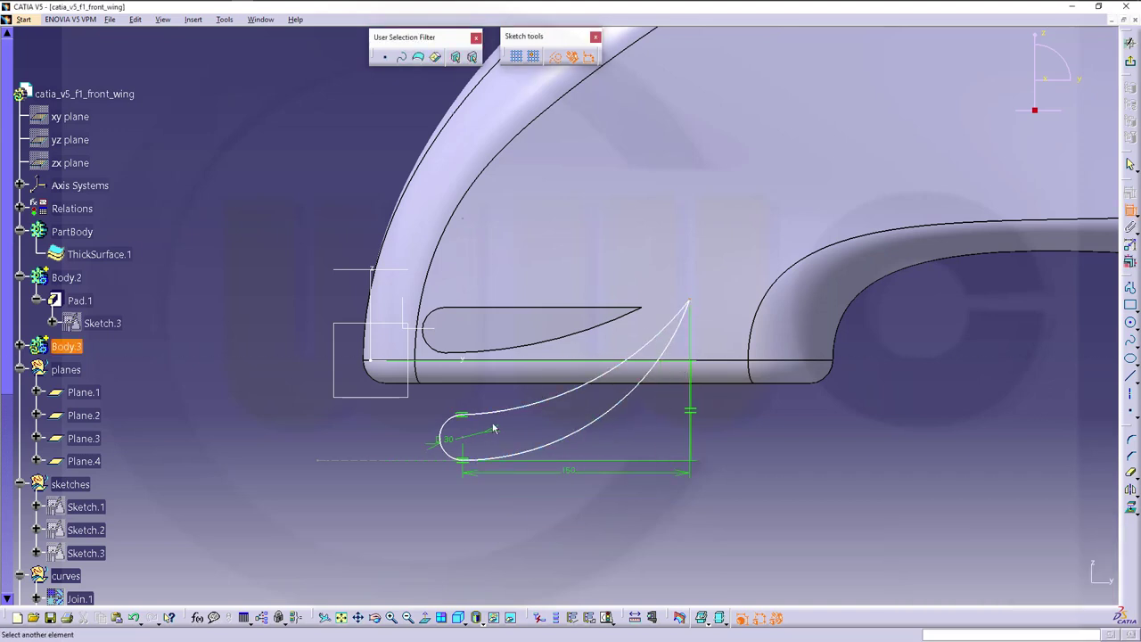
{"action": "left_click", "coordinate": [460, 457]}
{"action": "right_click", "coordinate": [748, 439]}
{"action": "left_click", "coordinate": [784, 479]}
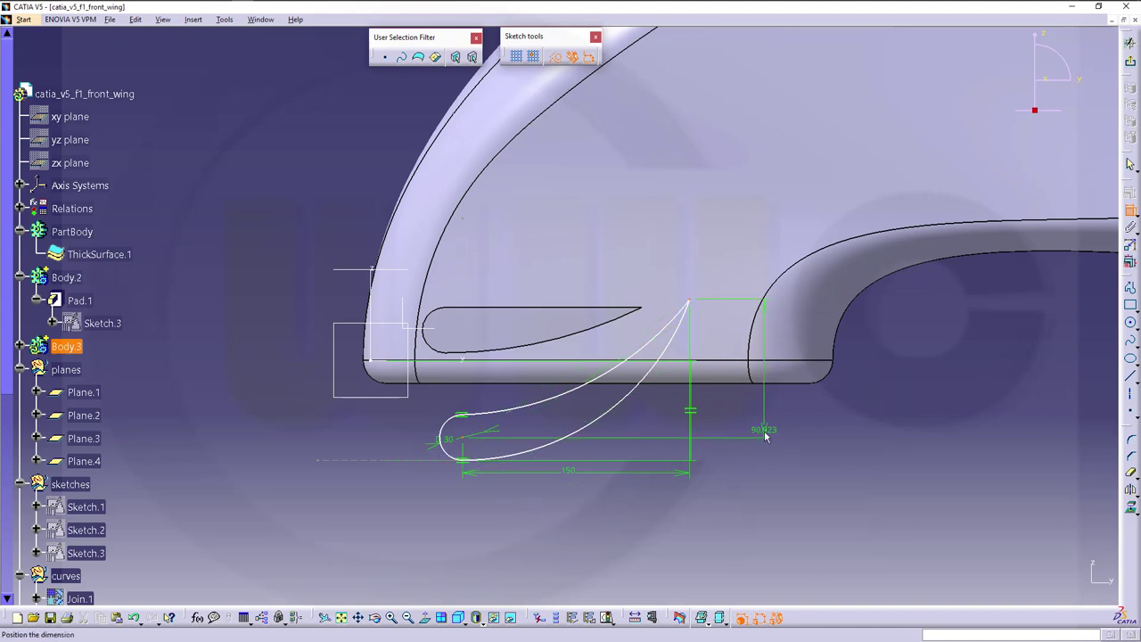
{"action": "left_click", "coordinate": [874, 376]}
{"action": "double_click", "coordinate": [874, 373]}
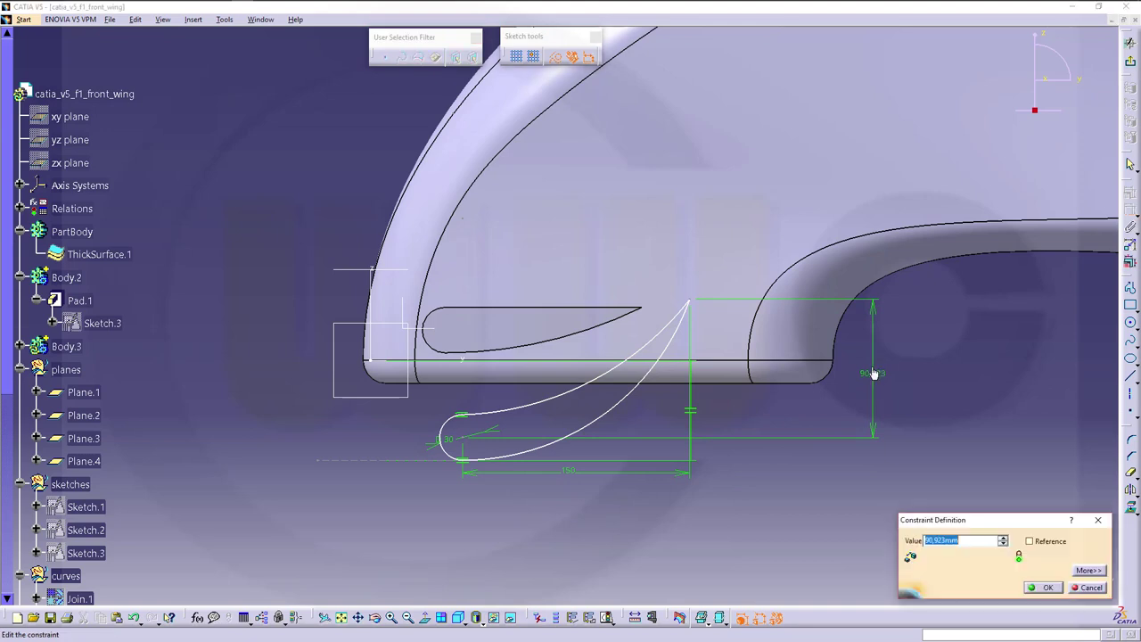
{"action": "type", "text": "80"}
{"action": "key", "text": "Return"}
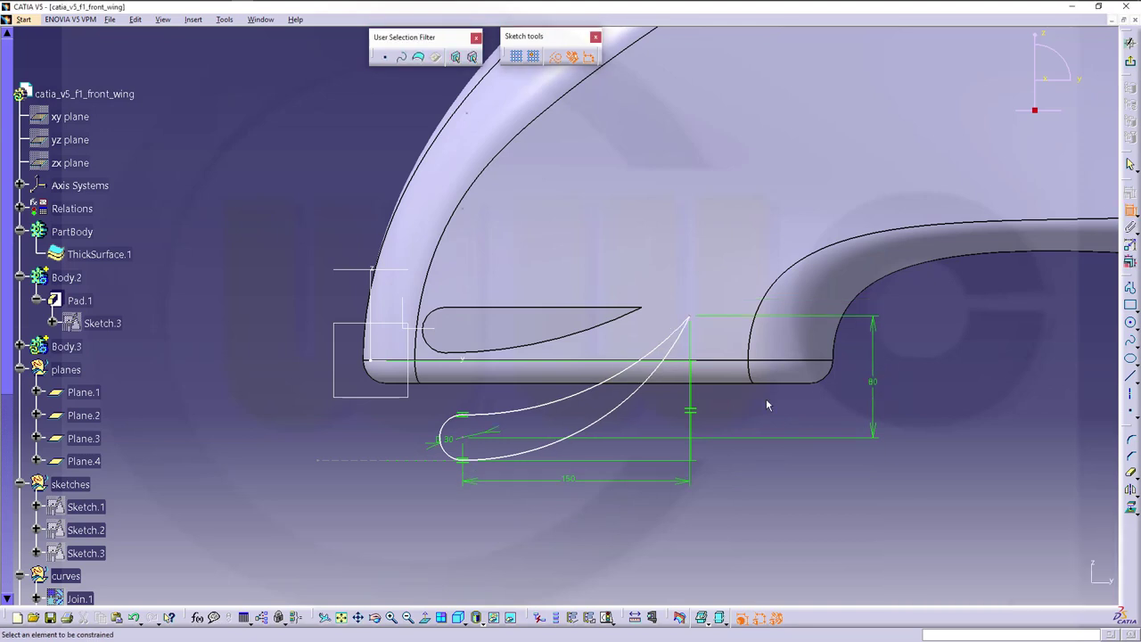
{"action": "left_click", "coordinate": [459, 438]}
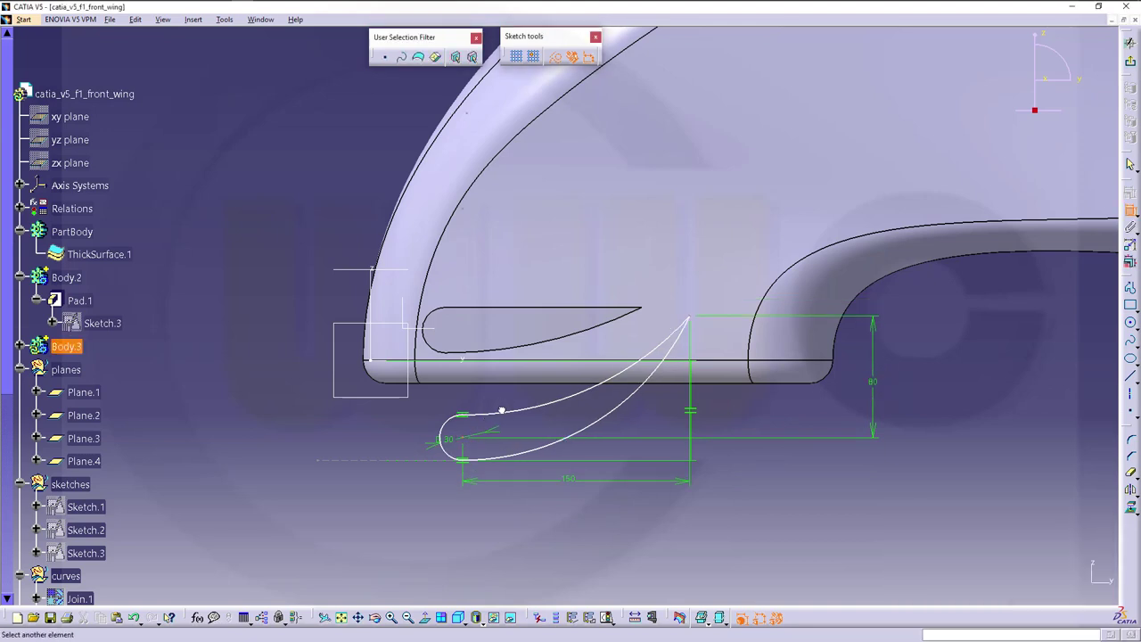
{"action": "left_click", "coordinate": [470, 443]}
{"action": "mouse_move", "coordinate": [535, 390]}
{"action": "left_mouse_down"}
{"action": "mouse_move", "coordinate": [591, 298]}
{"action": "mouse_move", "coordinate": [652, 261]}
{"action": "left_mouse_up"}
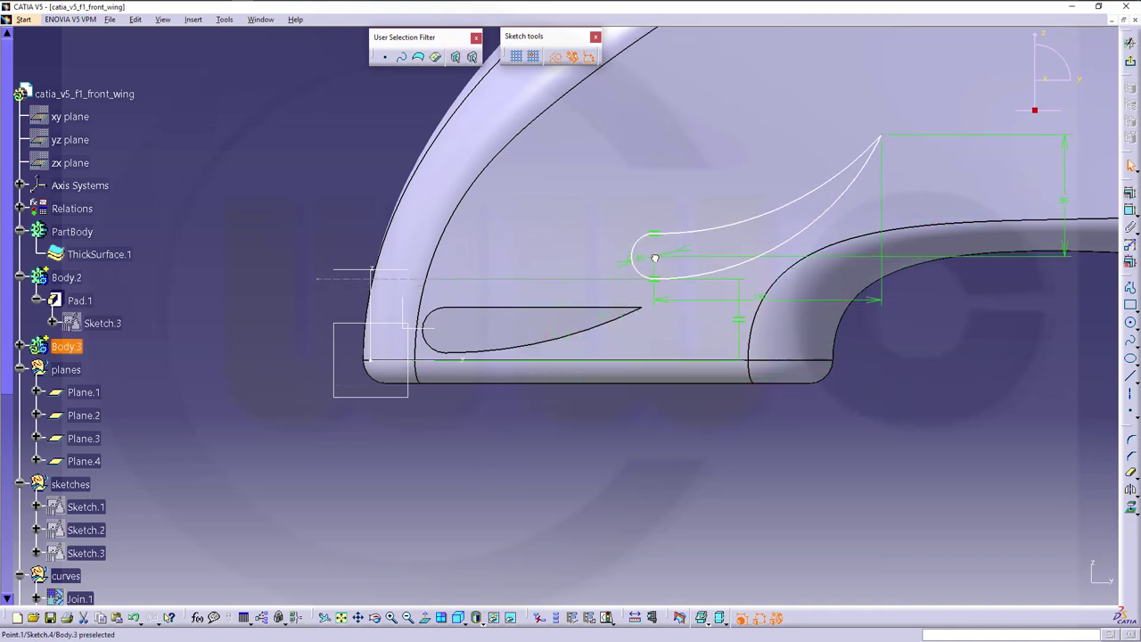
Exit the sketch and move Sketch.4 into the sketches set.
{"action": "left_click", "coordinate": [1130, 60]}
{"action": "middle_click_drag", "start_coordinate": [725, 402], "coordinate": [641, 470]}
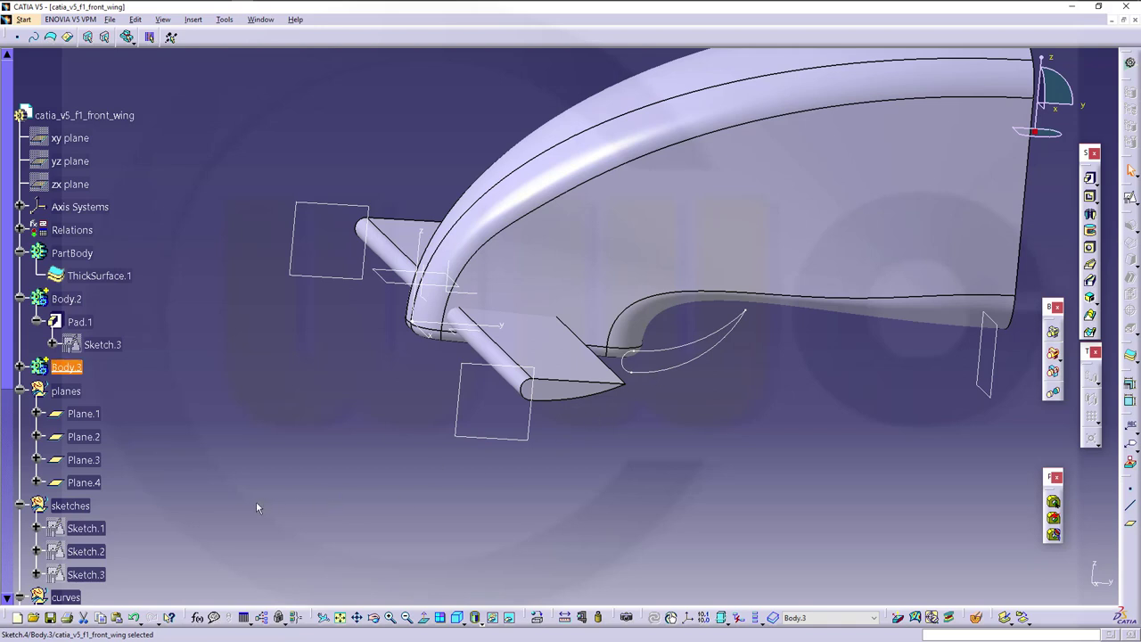
{"action": "left_click", "coordinate": [18, 365]}
{"action": "left_click_drag", "start_coordinate": [82, 393], "coordinate": [78, 528]}
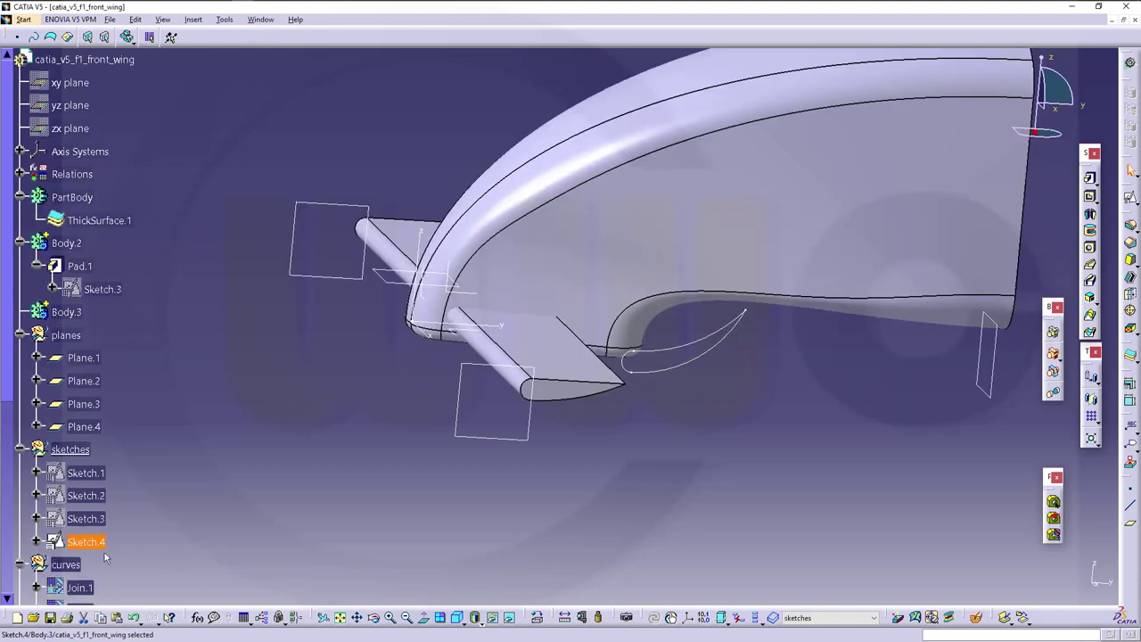
Copy Sketch.4, paste it on the yz plane as Sketch.5, and open Sketch.5.
{"action": "right_click", "coordinate": [93, 543]}
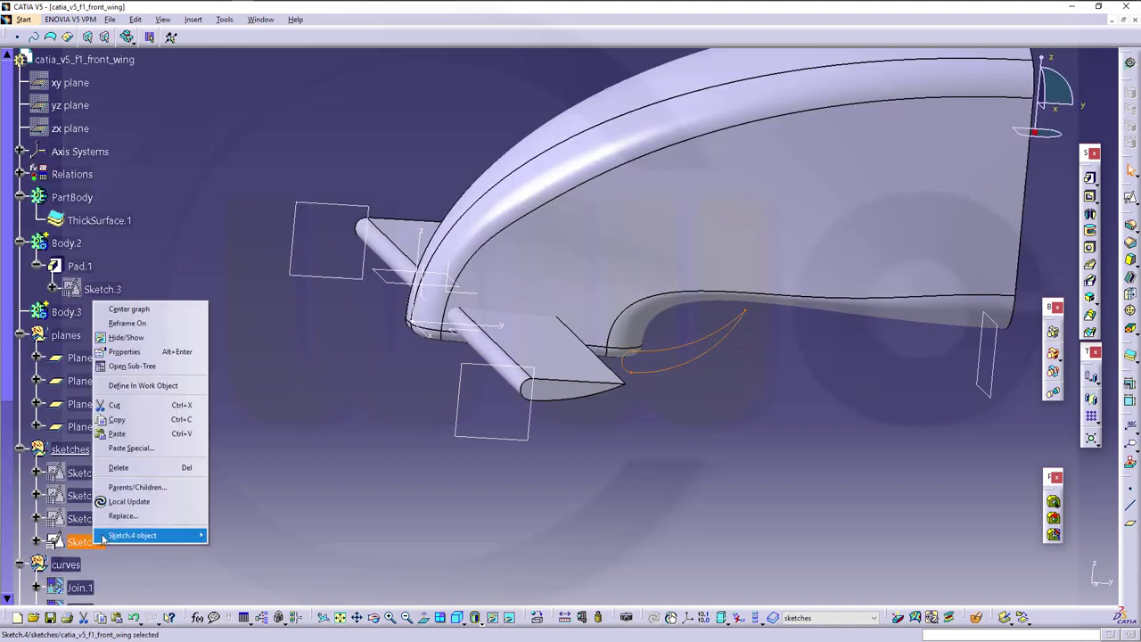
{"action": "left_click", "coordinate": [125, 418]}
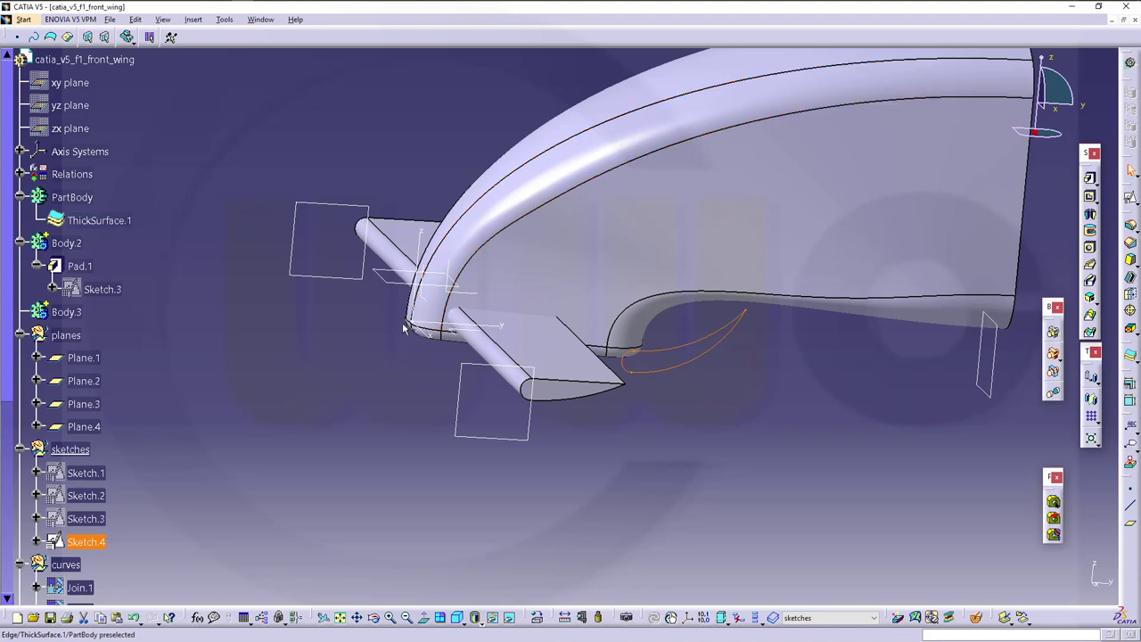
{"action": "right_click", "coordinate": [471, 294]}
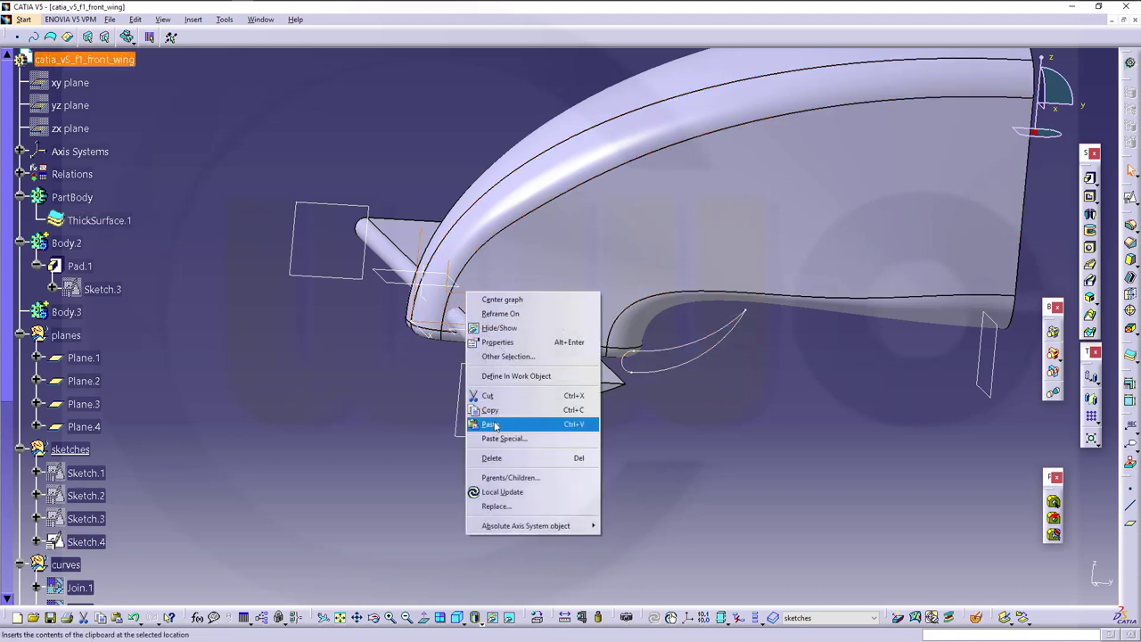
{"action": "left_click", "coordinate": [490, 424]}
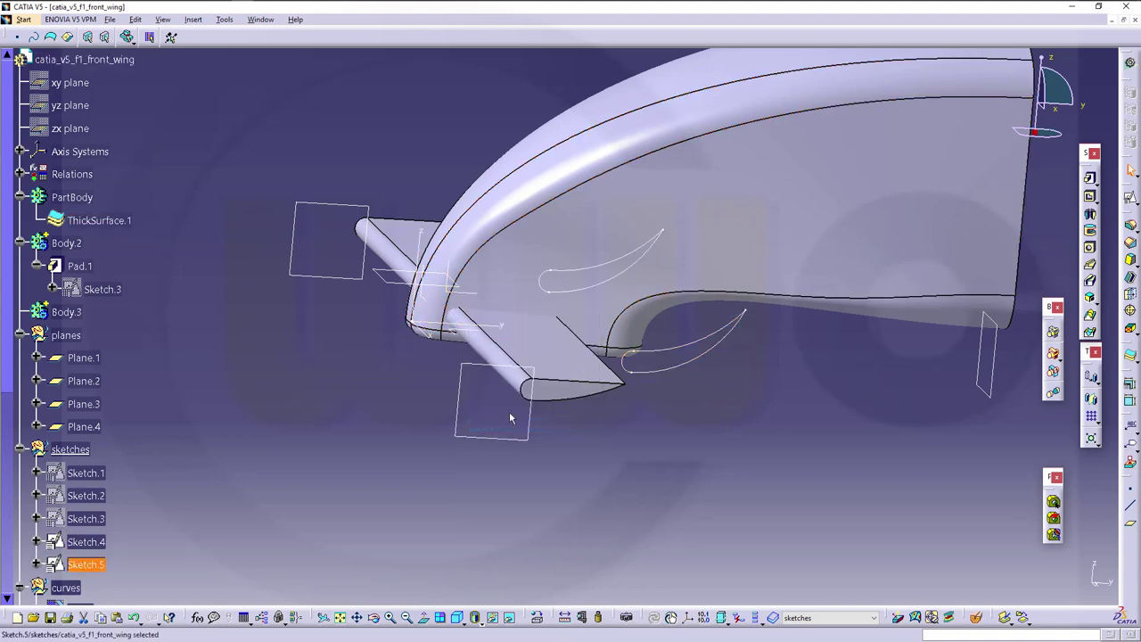
{"action": "double_click", "coordinate": [106, 564]}
{"action": "mouse_move", "coordinate": [476, 476]}
{"action": "middle_mouse_down"}
{"action": "mouse_move", "coordinate": [532, 484]}
{"action": "mouse_move", "coordinate": [544, 407]}
{"action": "mouse_move", "coordinate": [567, 537]}
{"action": "mouse_move", "coordinate": [500, 559]}
{"action": "middle_mouse_up"}
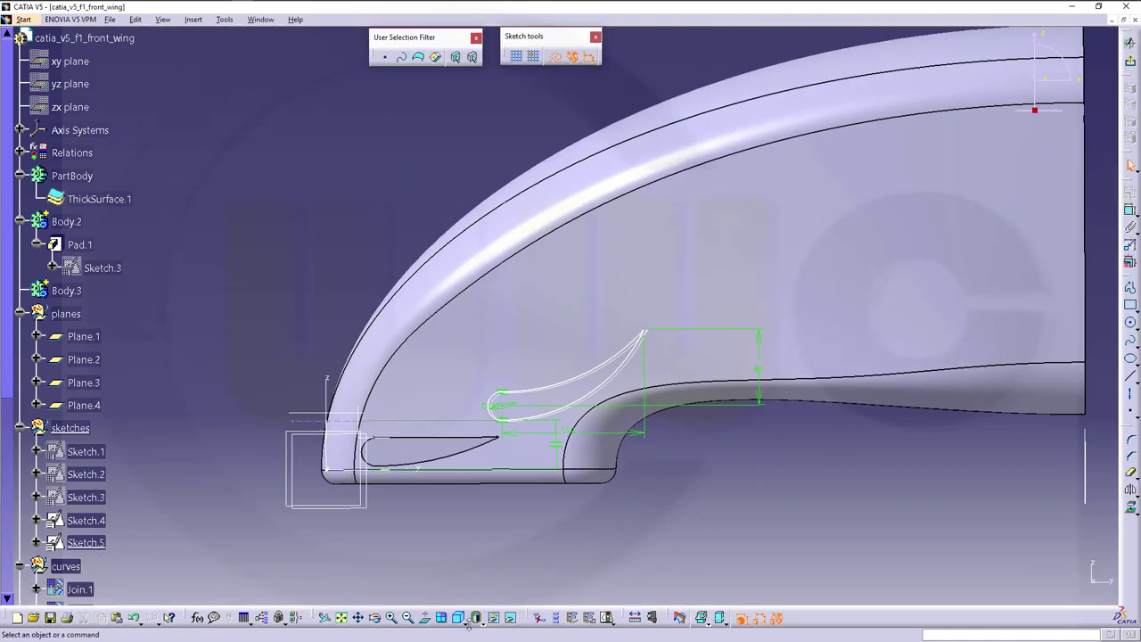
Change the Sketch.5 chord dimension from 150 to 90.
{"action": "middle_click_drag", "start_coordinate": [606, 556], "coordinate": [616, 518]}
{"action": "mouse_move", "coordinate": [573, 555]}
{"action": "middle_mouse_down"}
{"action": "mouse_move", "coordinate": [534, 461]}
{"action": "mouse_move", "coordinate": [544, 383]}
{"action": "middle_mouse_up"}
{"action": "left_click", "coordinate": [427, 619]}
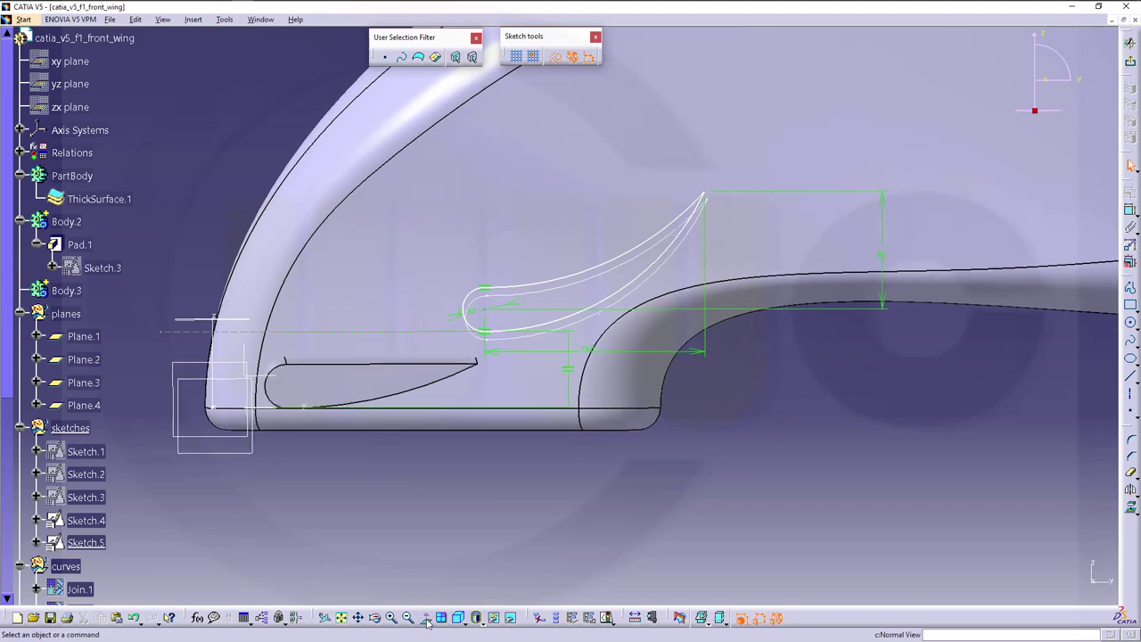
{"action": "double_click", "coordinate": [586, 350]}
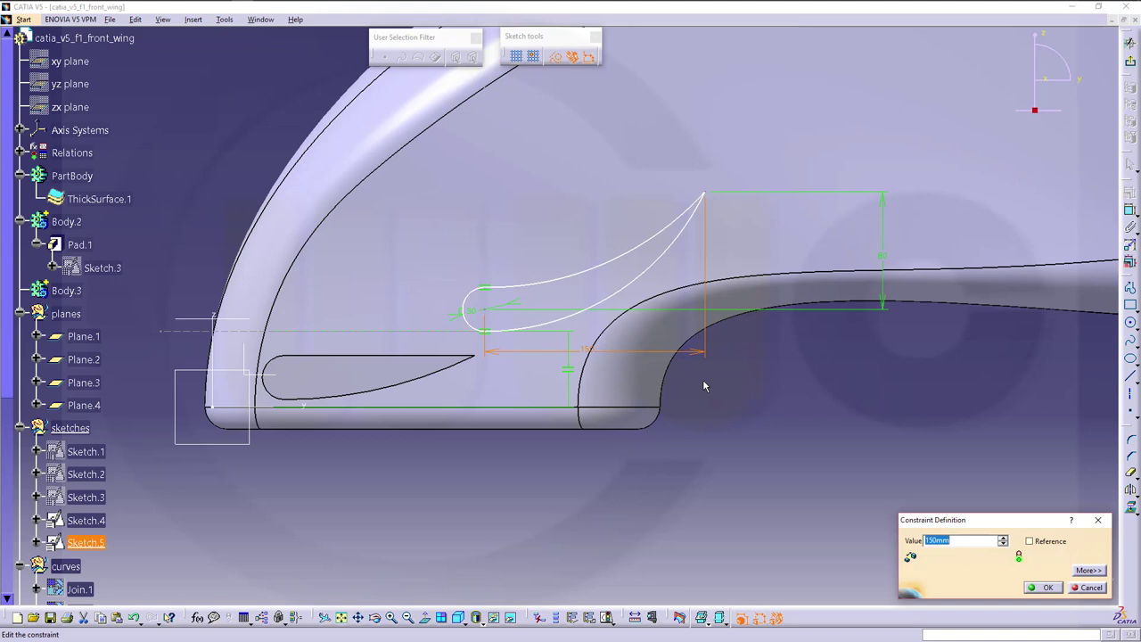
{"action": "key", "text": "Return"}
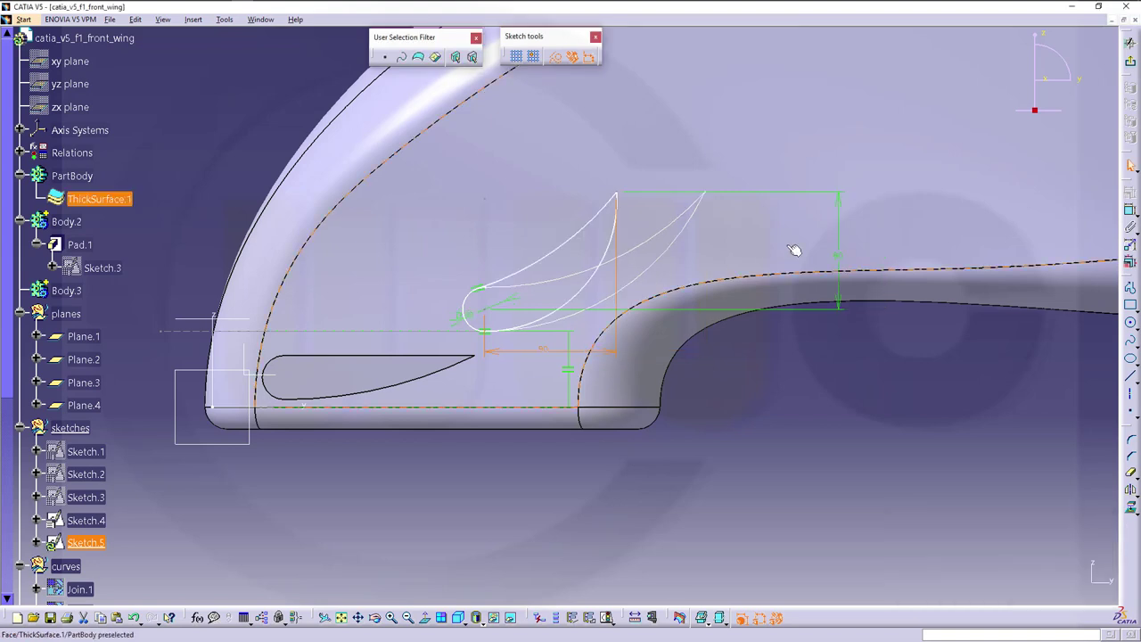
Reduce the height dimension from 80 to 25 and exit the sketch.
{"action": "double_click", "coordinate": [839, 260]}
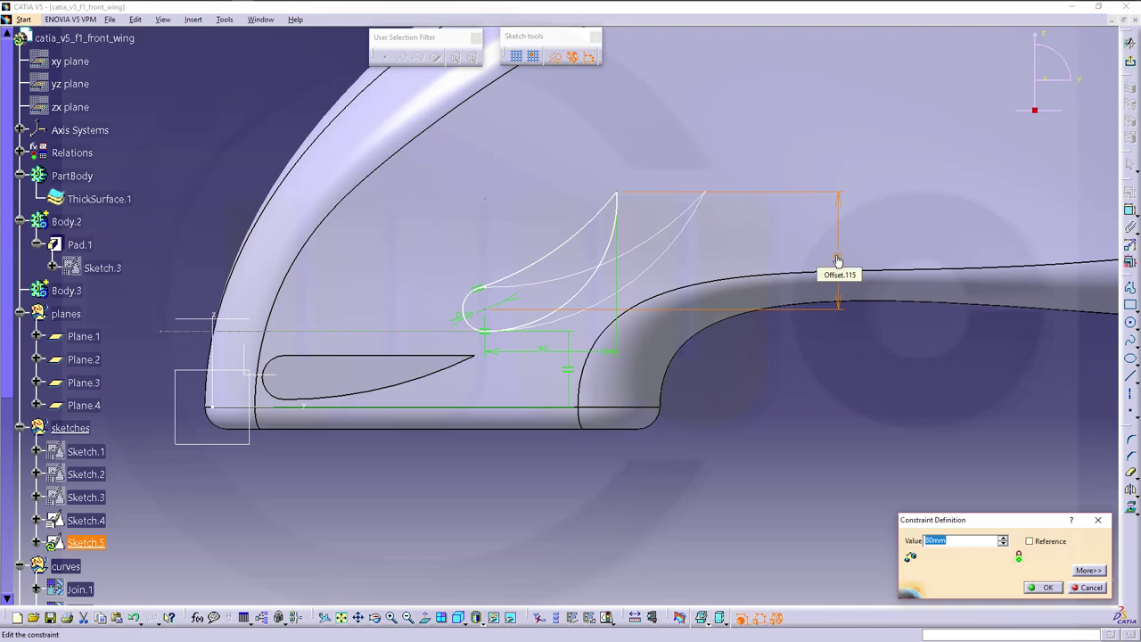
{"action": "key", "text": "Return"}
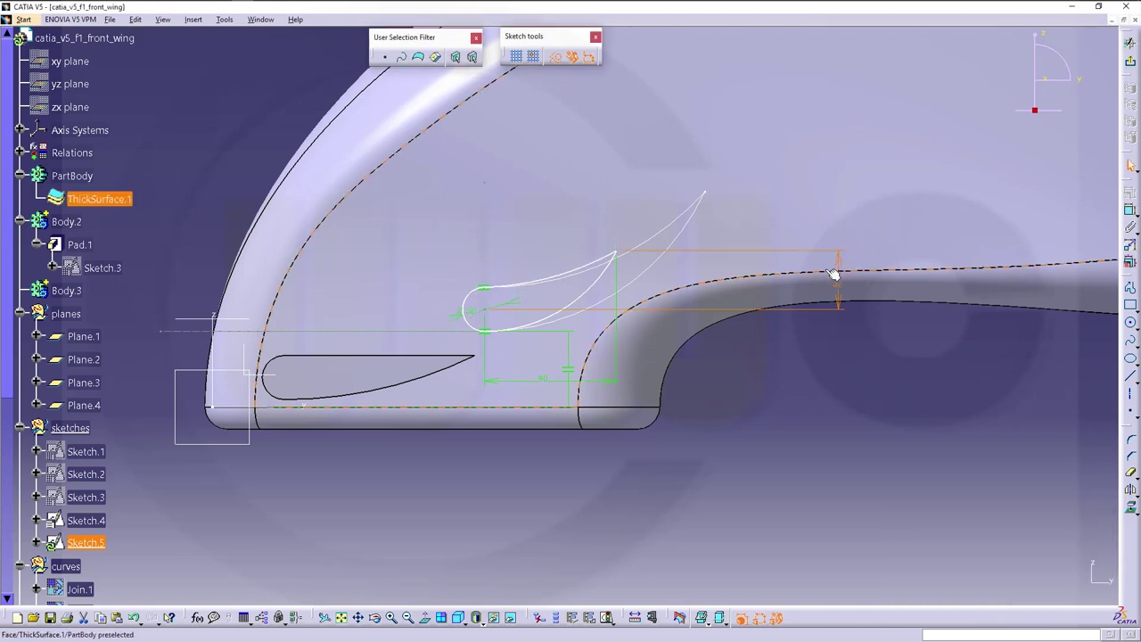
{"action": "double_click", "coordinate": [834, 286]}
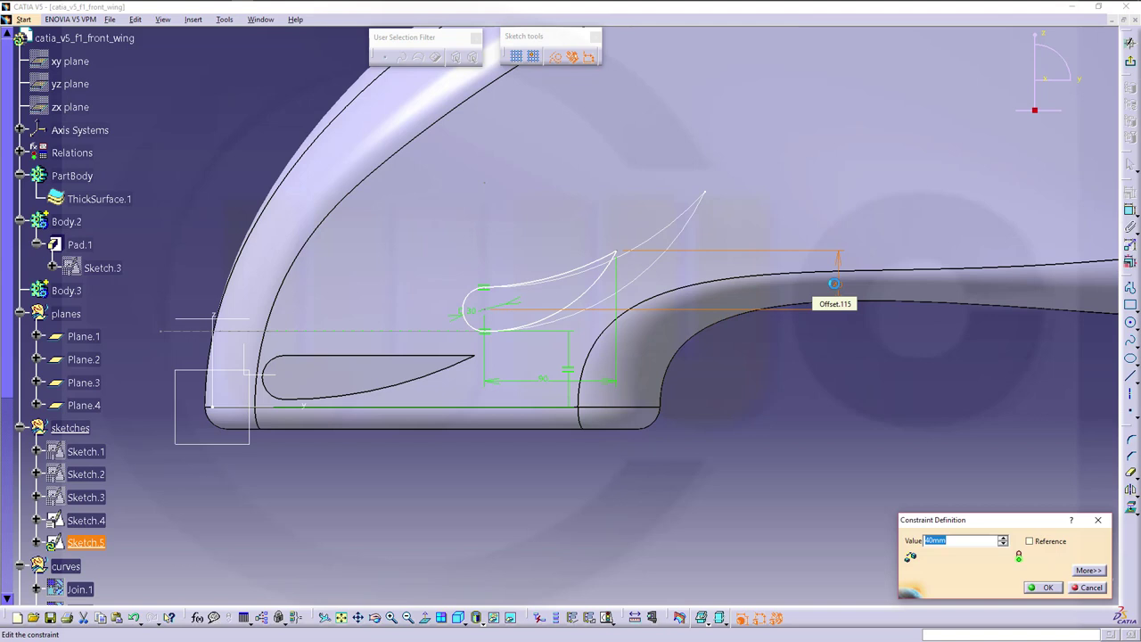
{"action": "key", "text": "Return"}
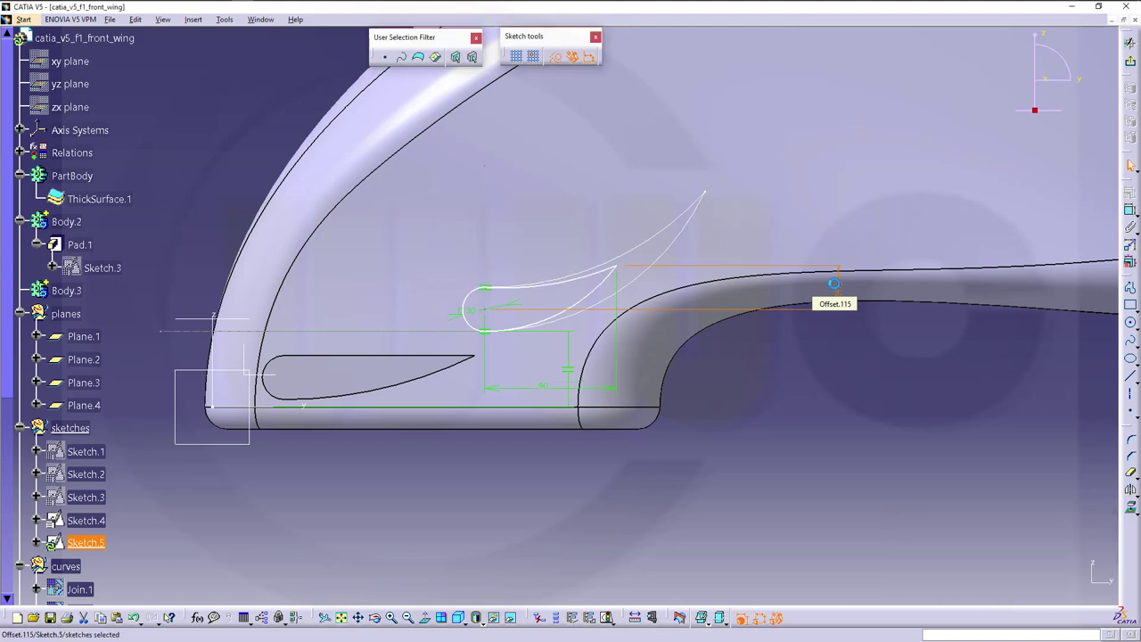
{"action": "double_click", "coordinate": [837, 286]}
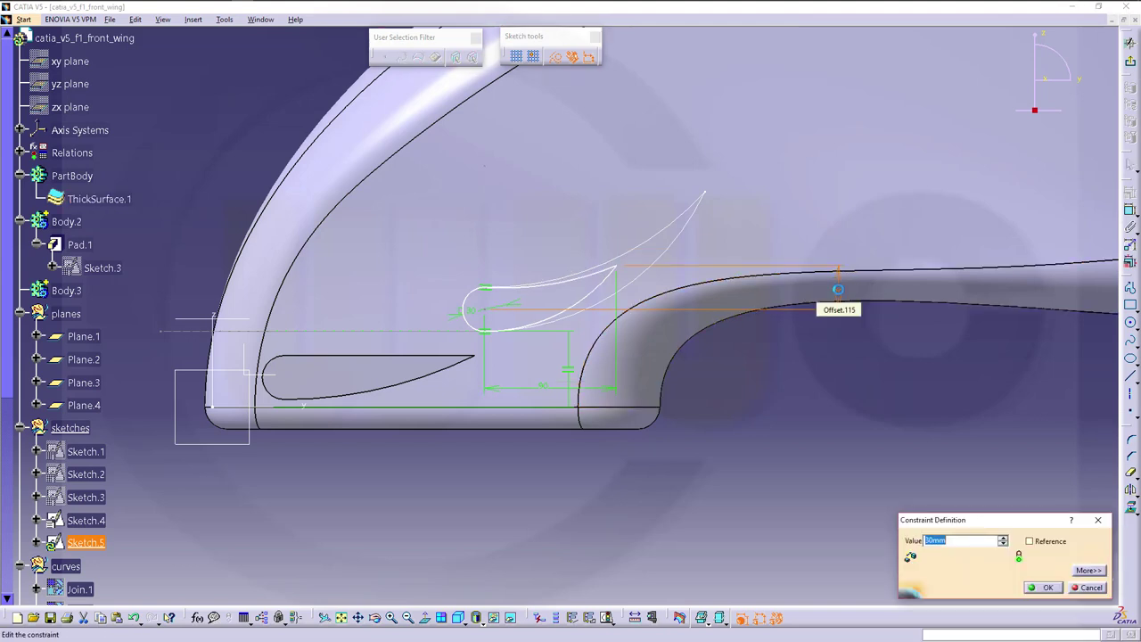
{"action": "key", "text": "Return"}
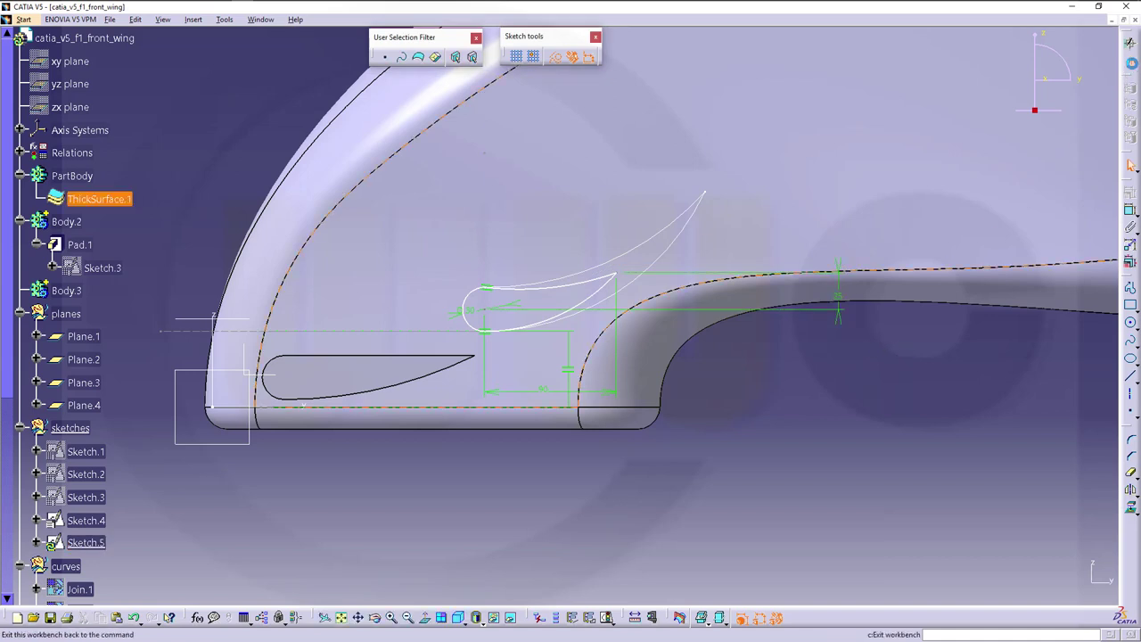
{"action": "left_click", "coordinate": [1130, 42]}
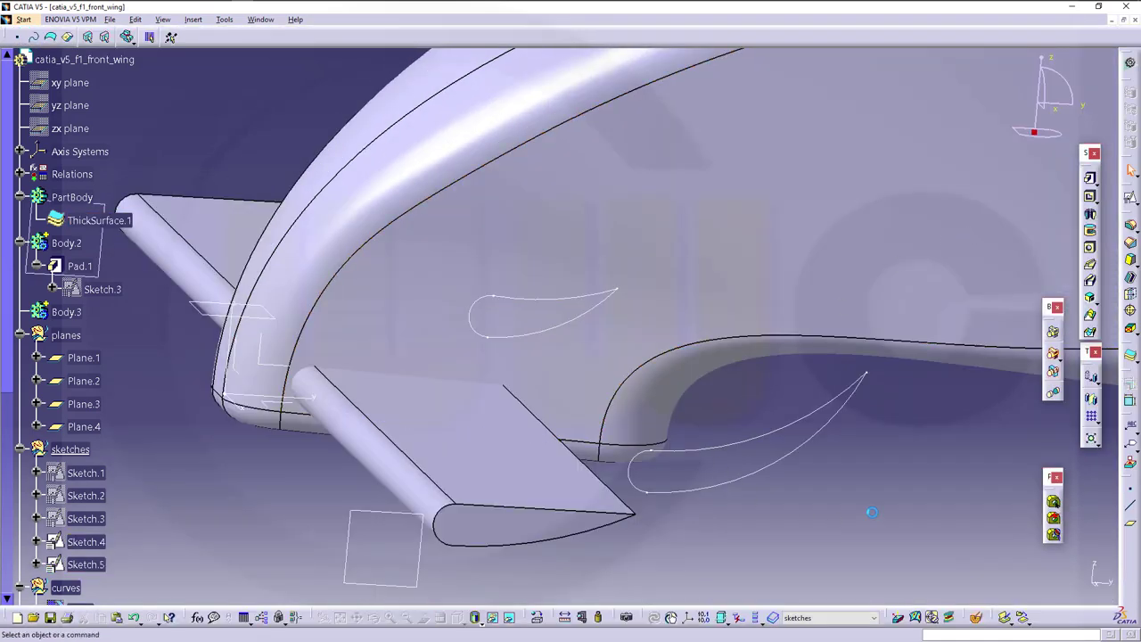
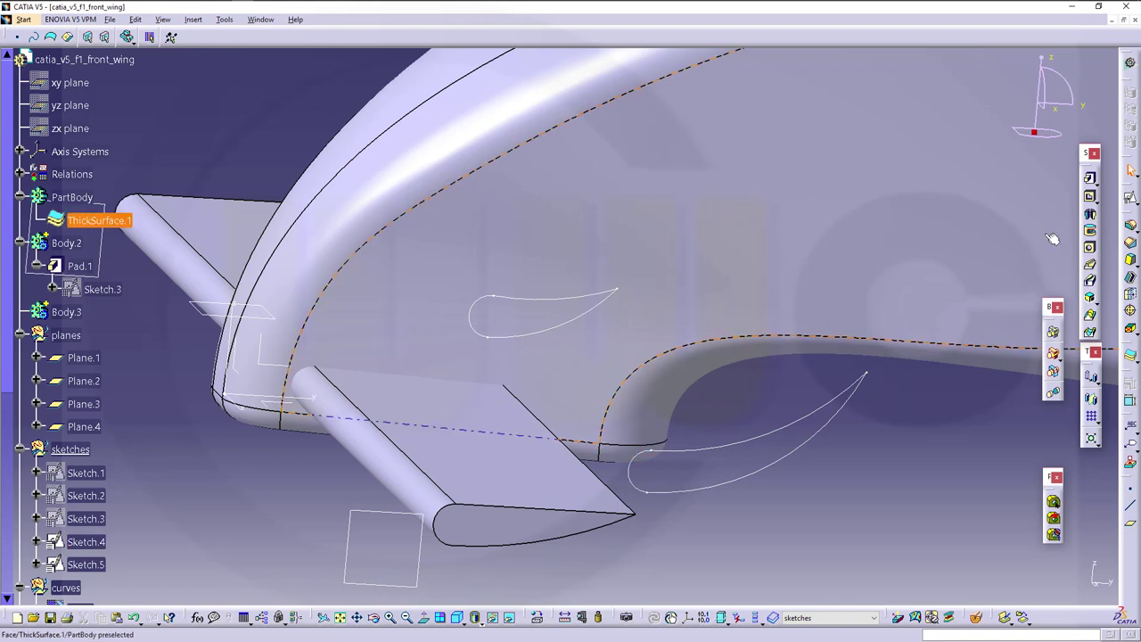
Switch to Generative Shape Design and make the surfaces set the work object.
{"action": "left_click", "coordinate": [1130, 65]}
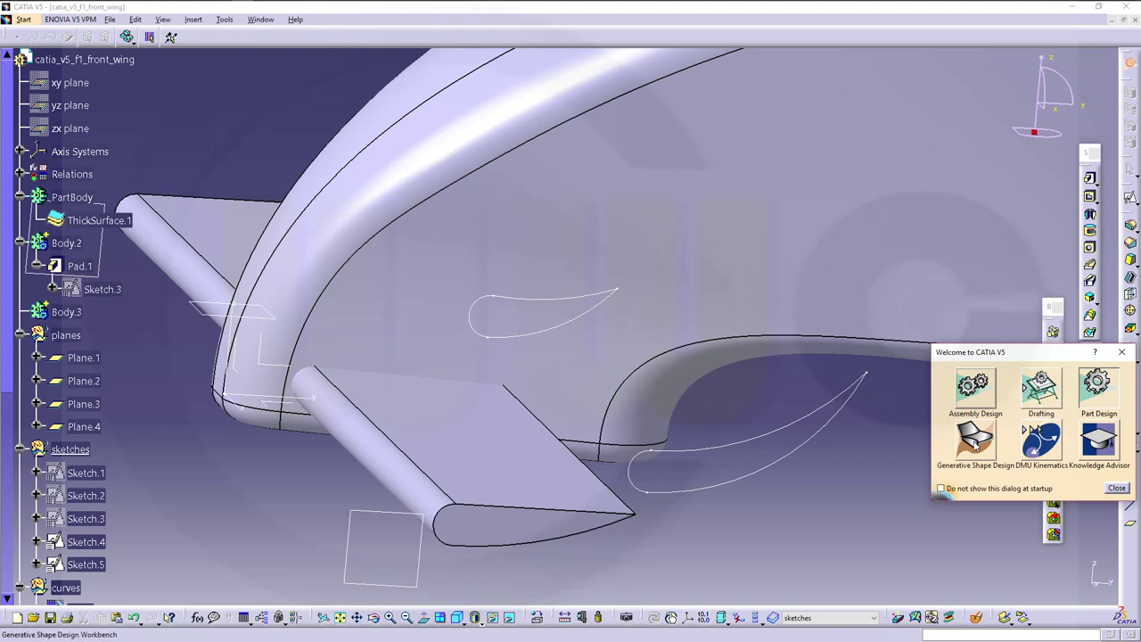
{"action": "left_click", "coordinate": [1026, 385]}
{"action": "scroll", "coordinate": [126, 514], "scroll_direction": "down", "scroll_amount": 3}
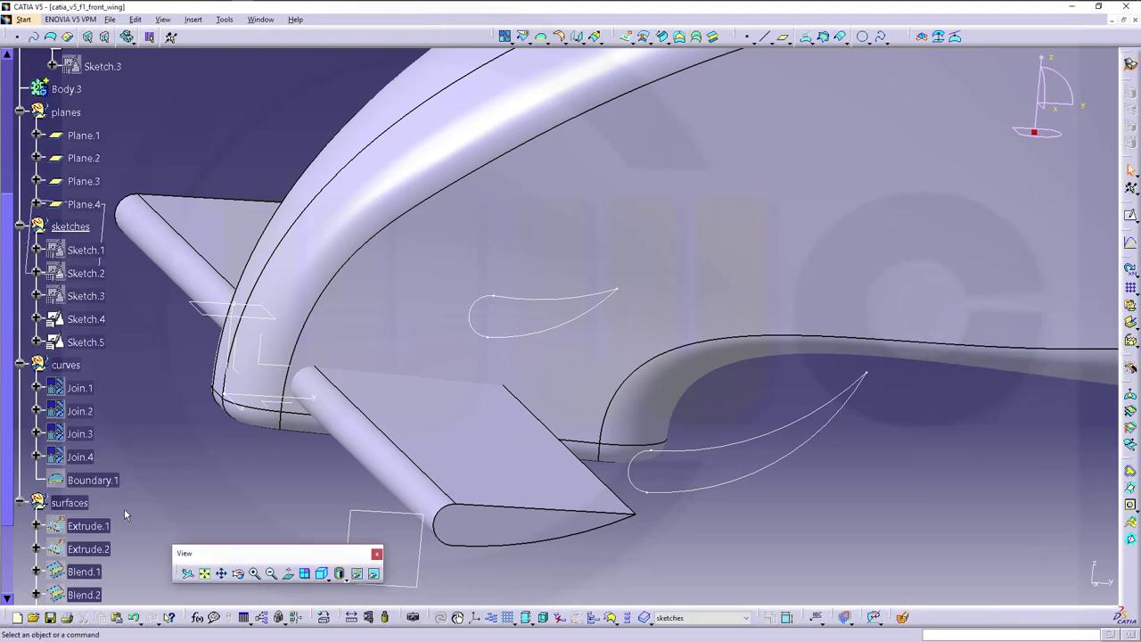
{"action": "left_click", "coordinate": [85, 503]}
{"action": "right_click", "coordinate": [82, 503]}
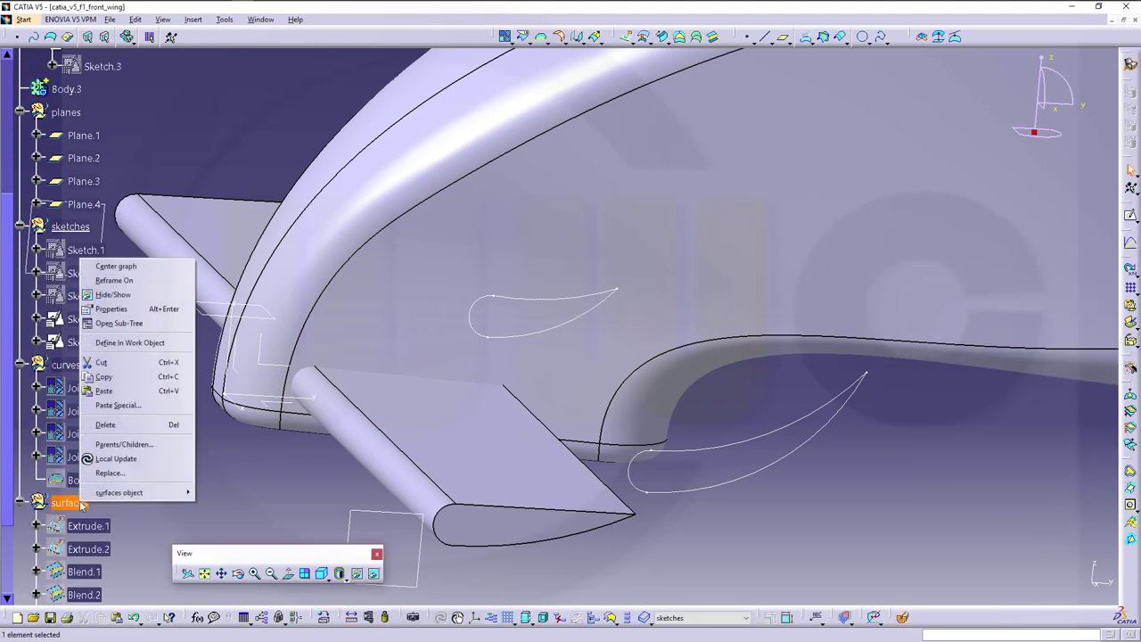
{"action": "left_click", "coordinate": [149, 344]}
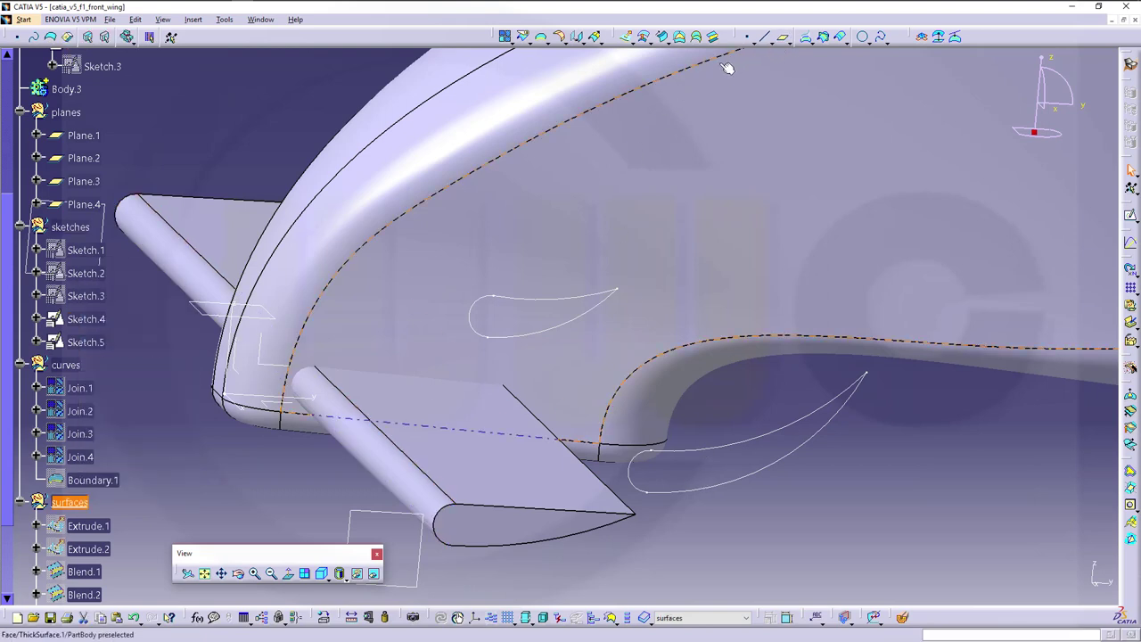
Extrude the lower airfoil Sketch.4 into a 10 mm surface with reversed direction.
{"action": "left_click", "coordinate": [629, 36]}
{"action": "left_click", "coordinate": [701, 452]}
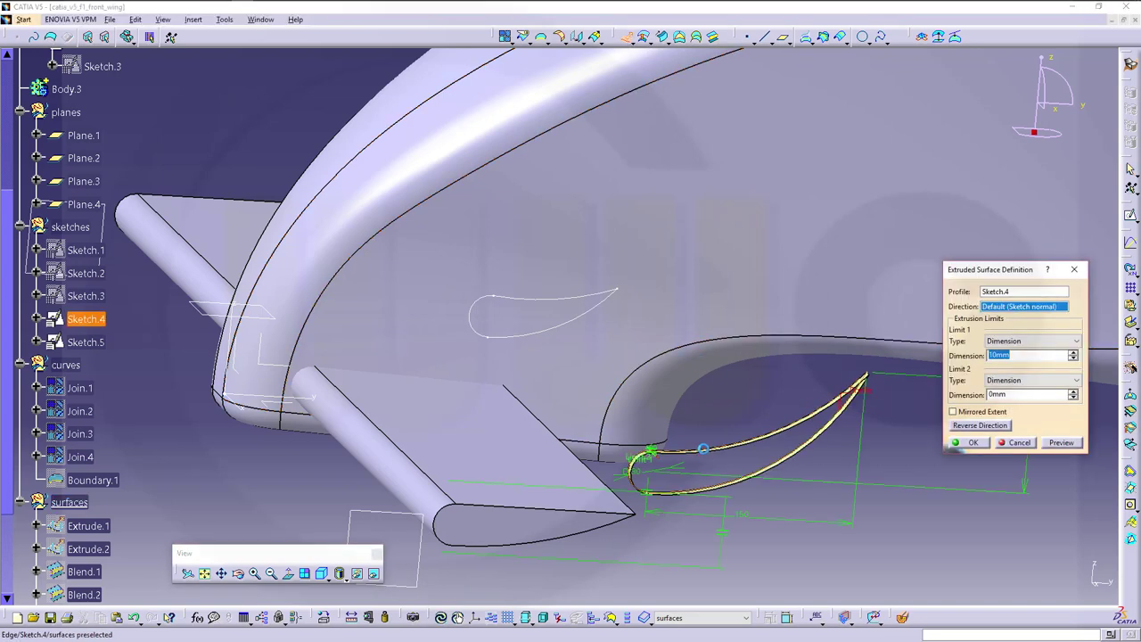
{"action": "left_click", "coordinate": [980, 425]}
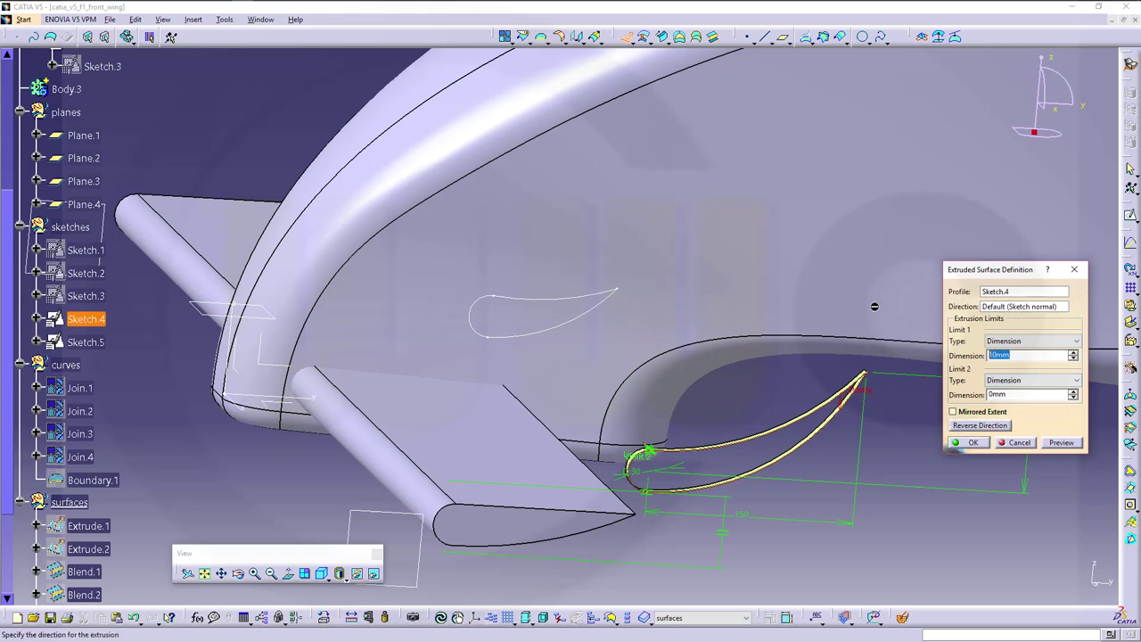
{"action": "key", "text": "Return"}
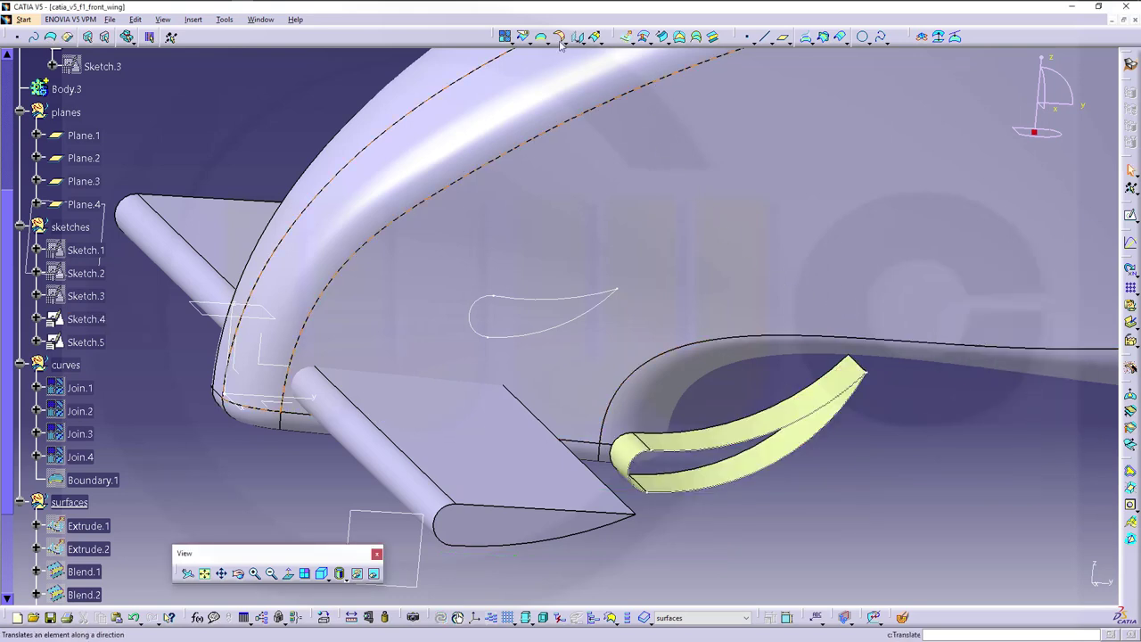
Extrude the upper airfoil Sketch.5 by 80 mm, hiding the PartBody wing shell.
{"action": "left_click", "coordinate": [626, 37]}
{"action": "left_click", "coordinate": [543, 303]}
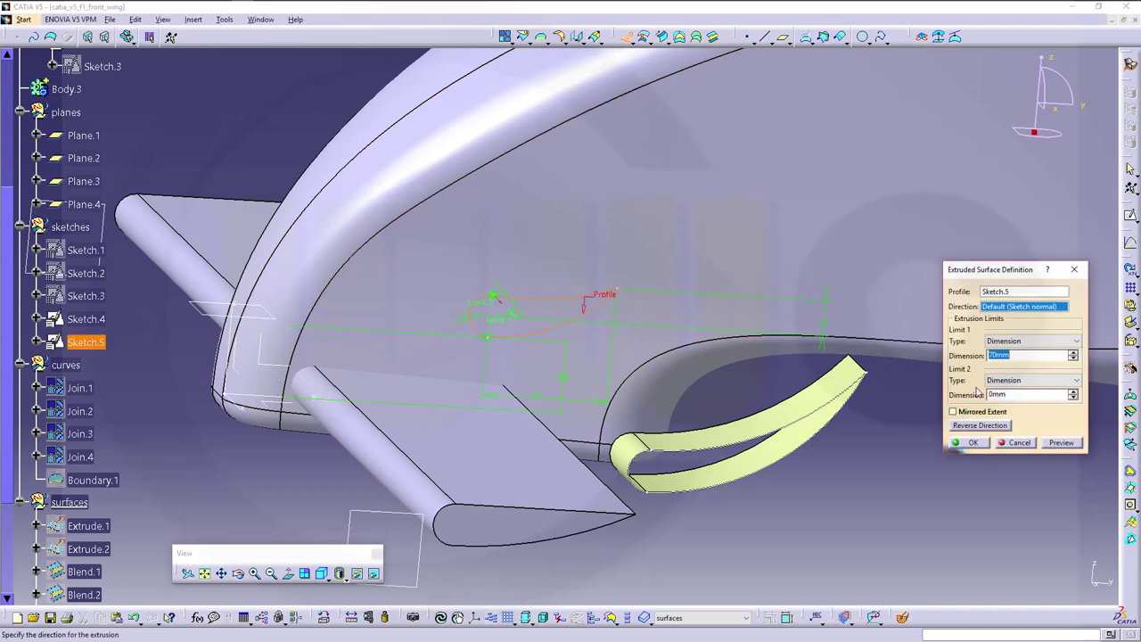
{"action": "mouse_move", "coordinate": [630, 334]}
{"action": "middle_mouse_down"}
{"action": "mouse_move", "coordinate": [514, 365]}
{"action": "mouse_move", "coordinate": [591, 394]}
{"action": "mouse_move", "coordinate": [633, 385]}
{"action": "middle_mouse_up"}
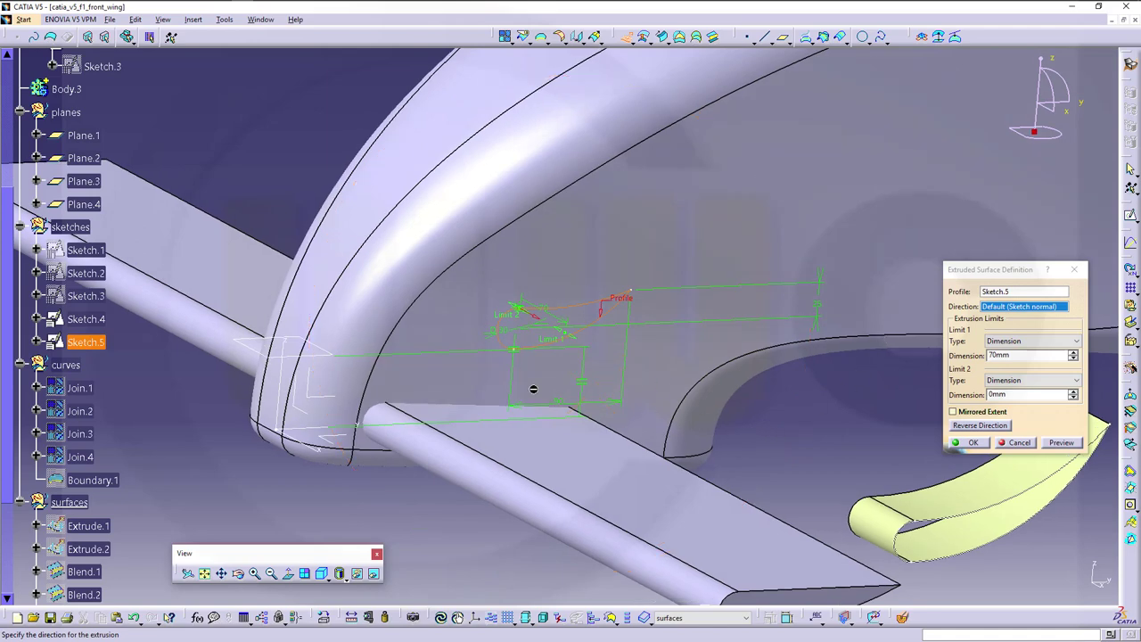
{"action": "scroll", "coordinate": [120, 134], "scroll_direction": "up", "scroll_amount": 3}
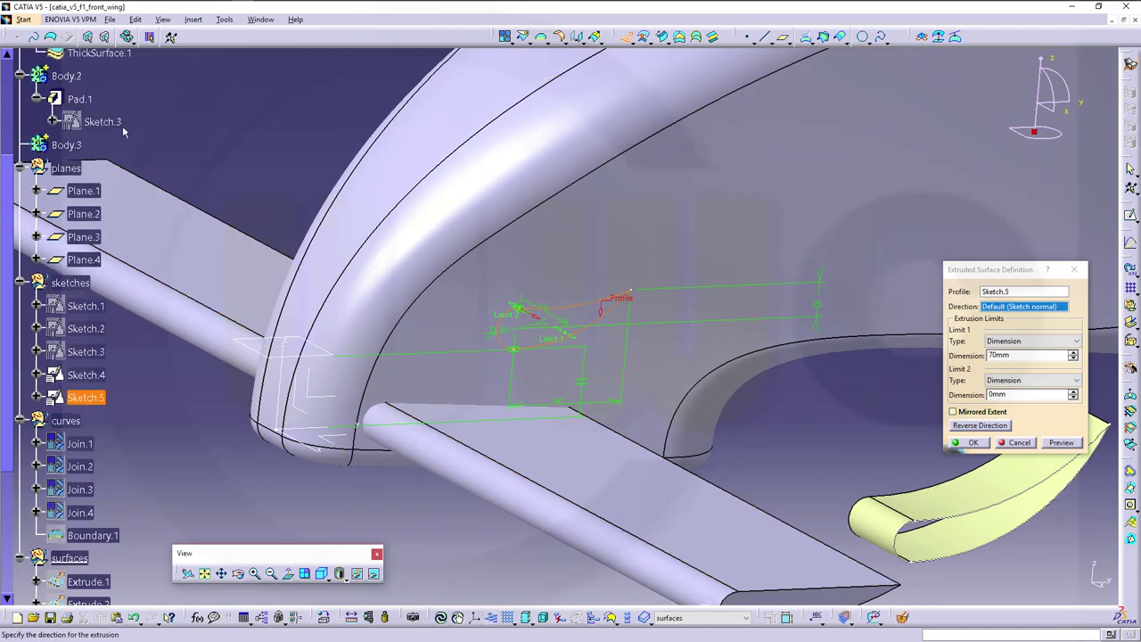
{"action": "right_click", "coordinate": [86, 141]}
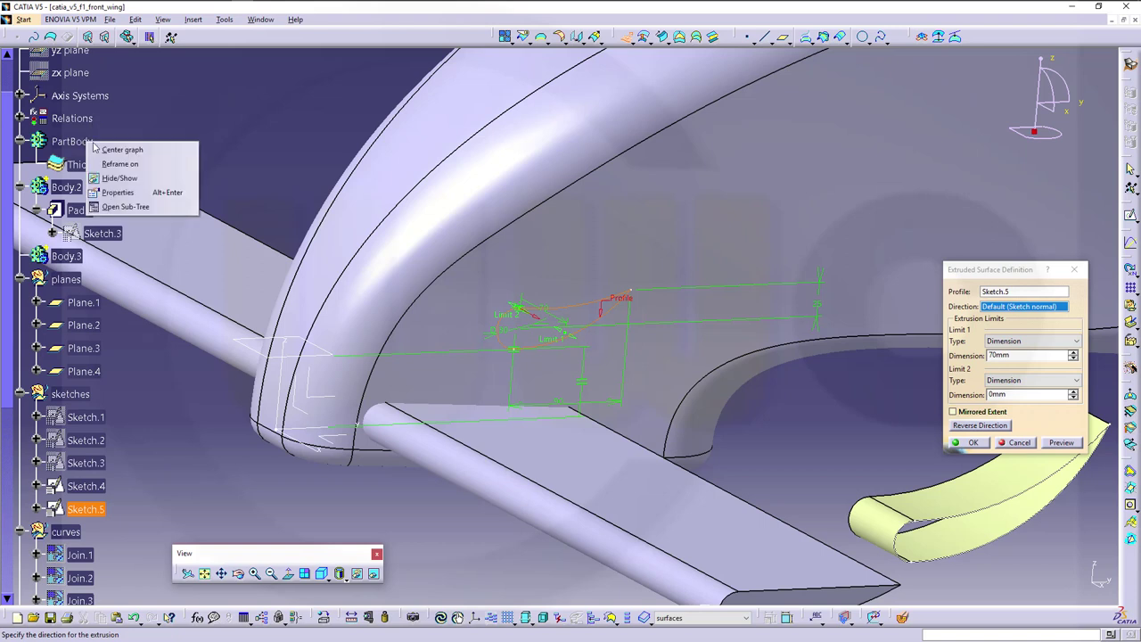
{"action": "left_click", "coordinate": [119, 181]}
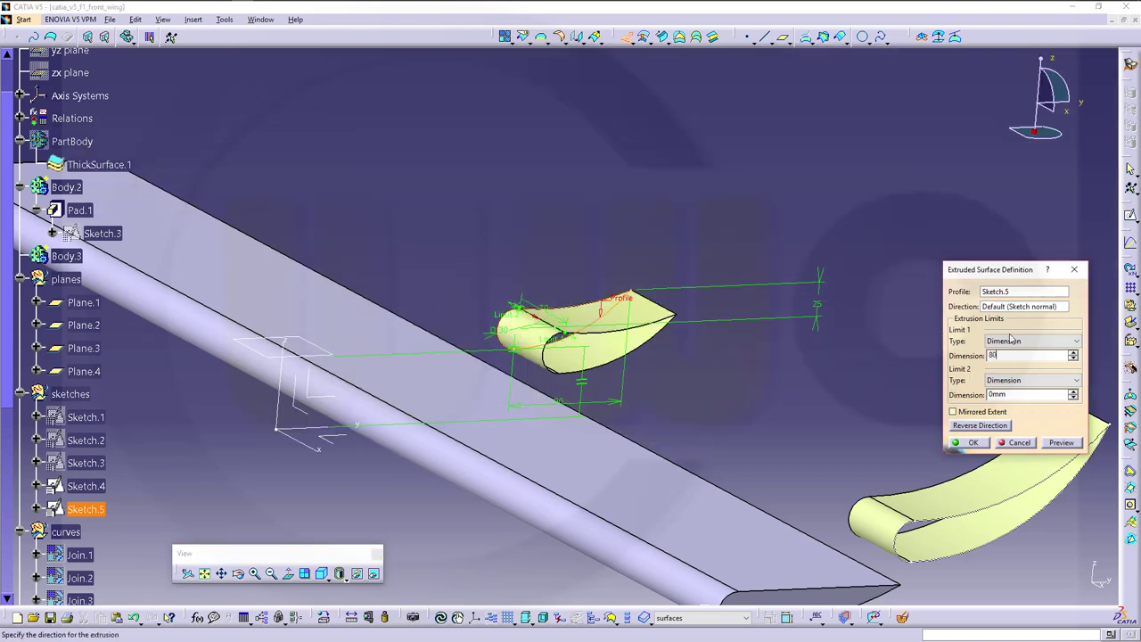
{"action": "key", "text": "Return"}
{"action": "middle_click_drag", "start_coordinate": [720, 418], "coordinate": [786, 340]}
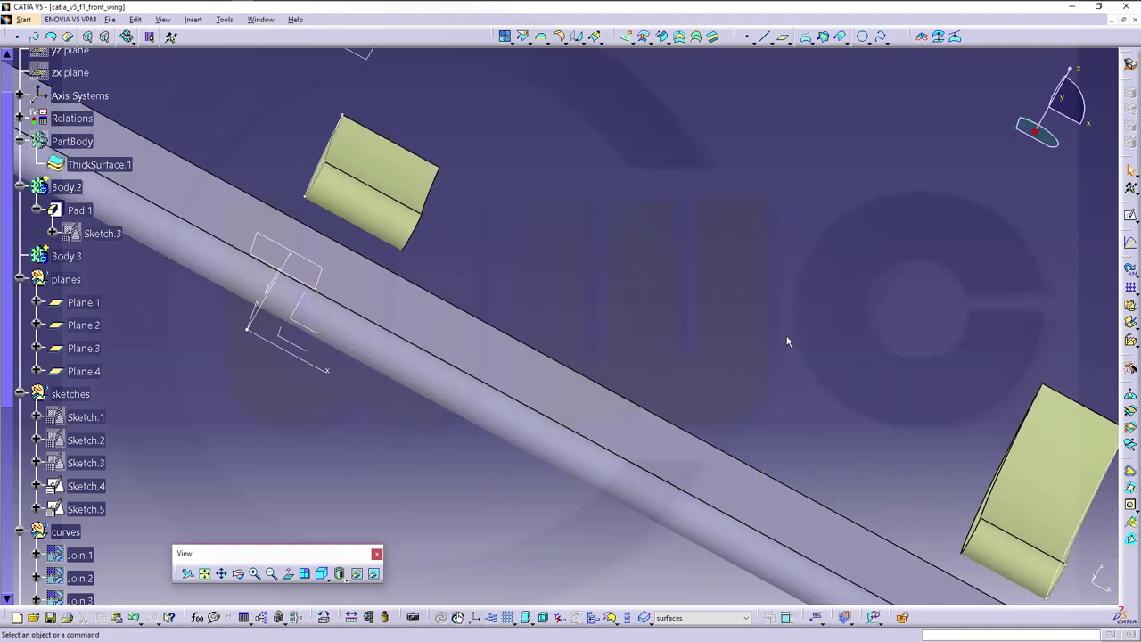
Start a blend on the upper surface's end edge, then cancel it.
{"action": "left_click", "coordinate": [712, 39]}
{"action": "middle_click_drag", "start_coordinate": [632, 279], "coordinate": [544, 254]}
{"action": "left_click", "coordinate": [333, 198]}
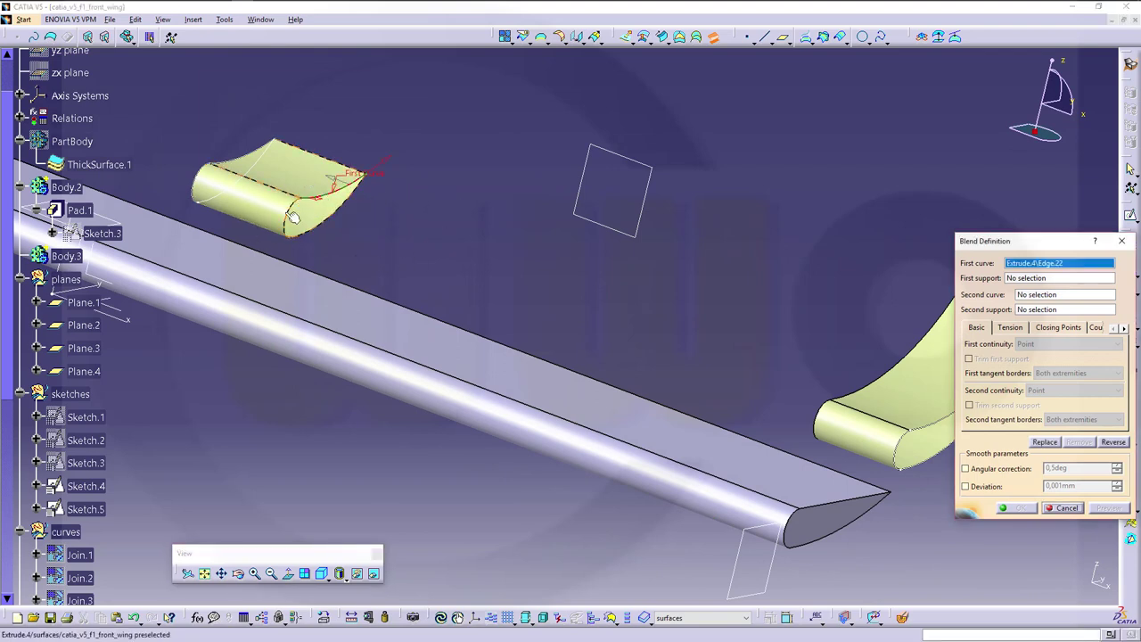
{"action": "left_click", "coordinate": [1065, 508]}
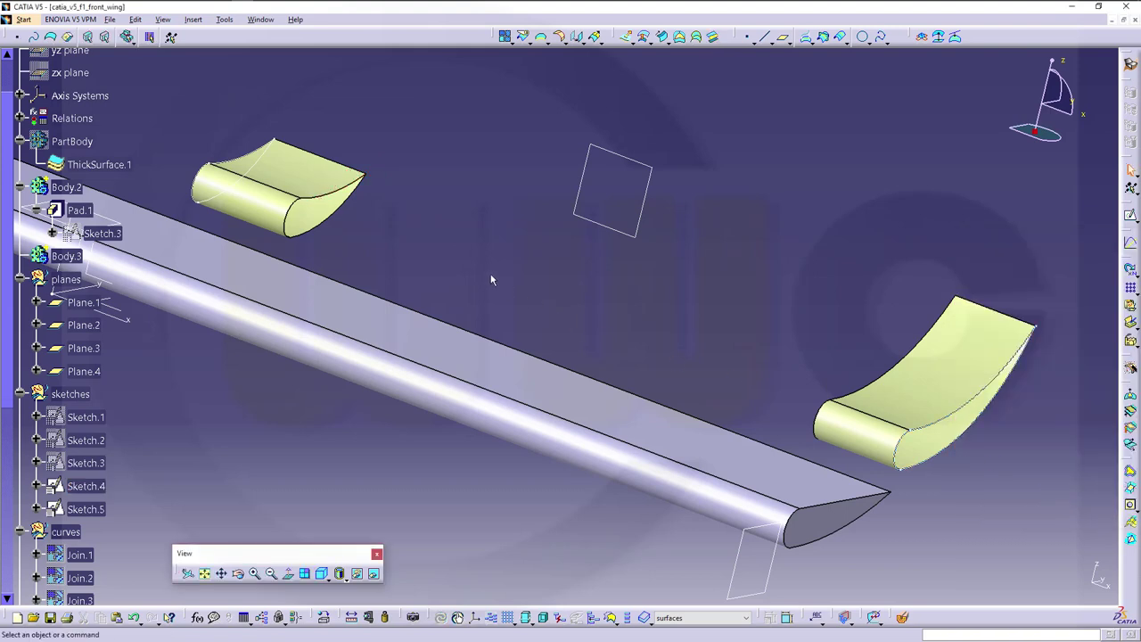
{"action": "middle_click_drag", "start_coordinate": [491, 277], "coordinate": [564, 303]}
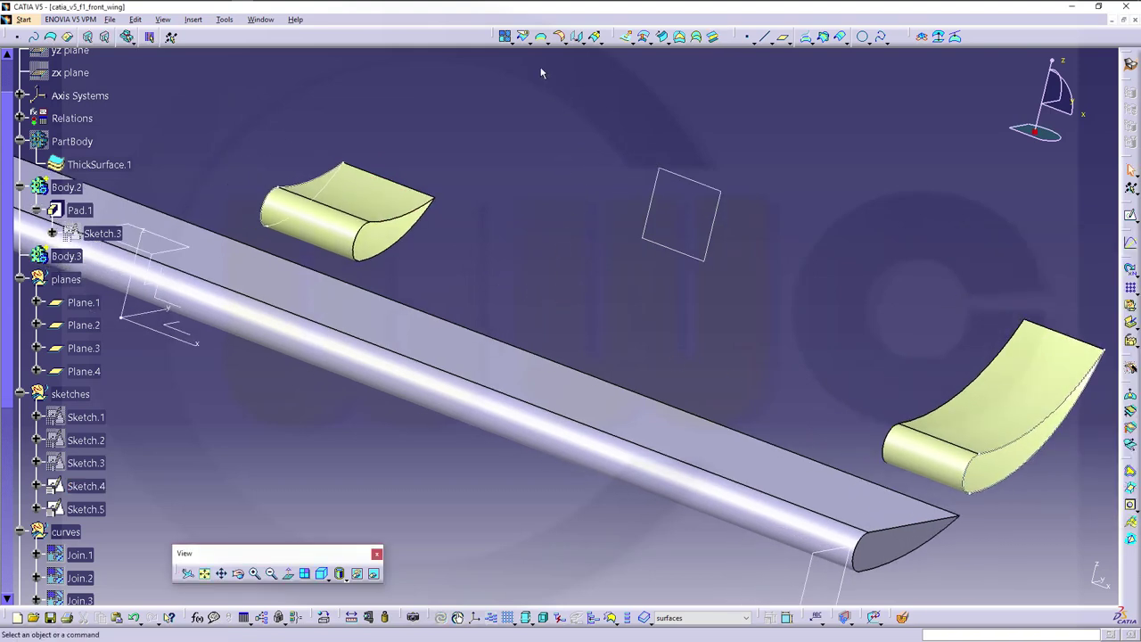
Extract the upper surface's closed end edge with Tangent continuity propagation.
{"action": "left_click", "coordinate": [550, 41]}
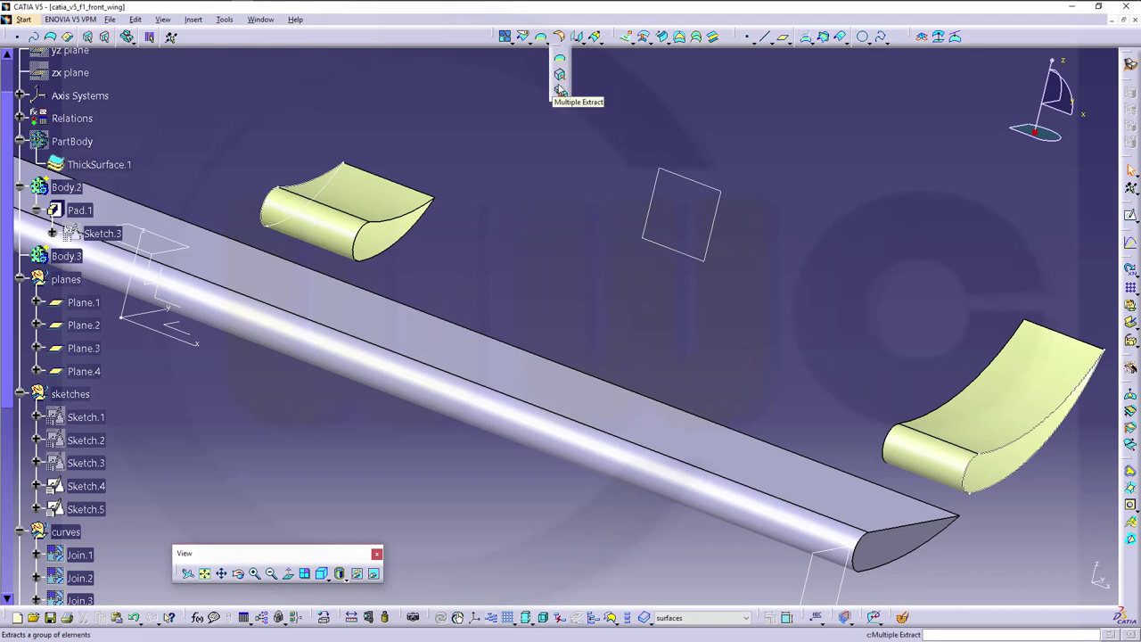
{"action": "left_click", "coordinate": [559, 74]}
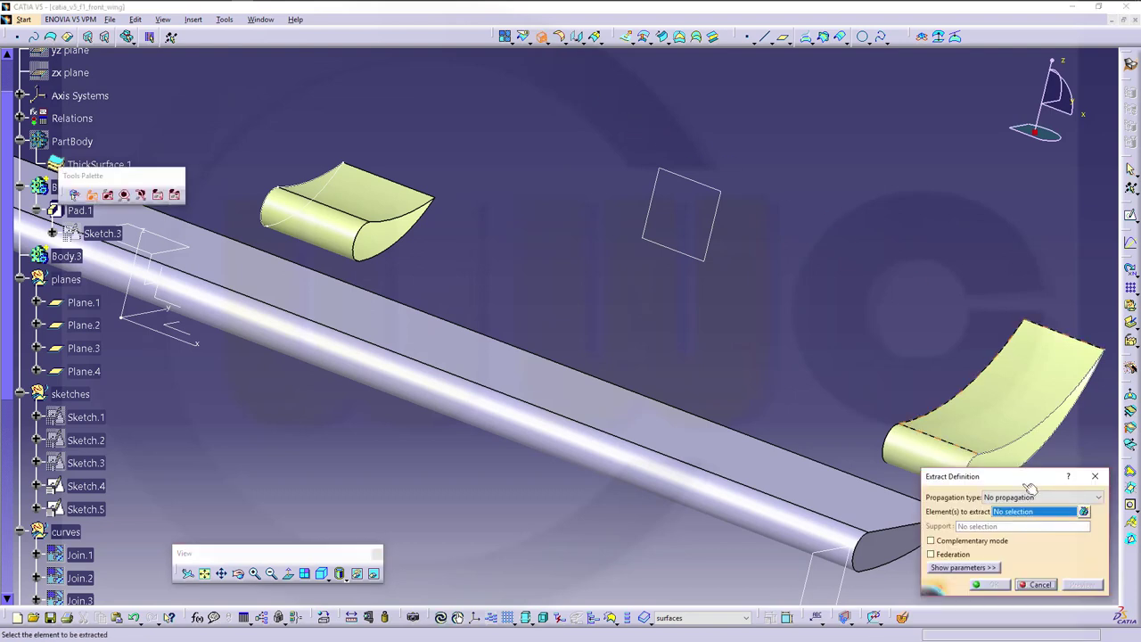
{"action": "left_click", "coordinate": [1093, 502]}
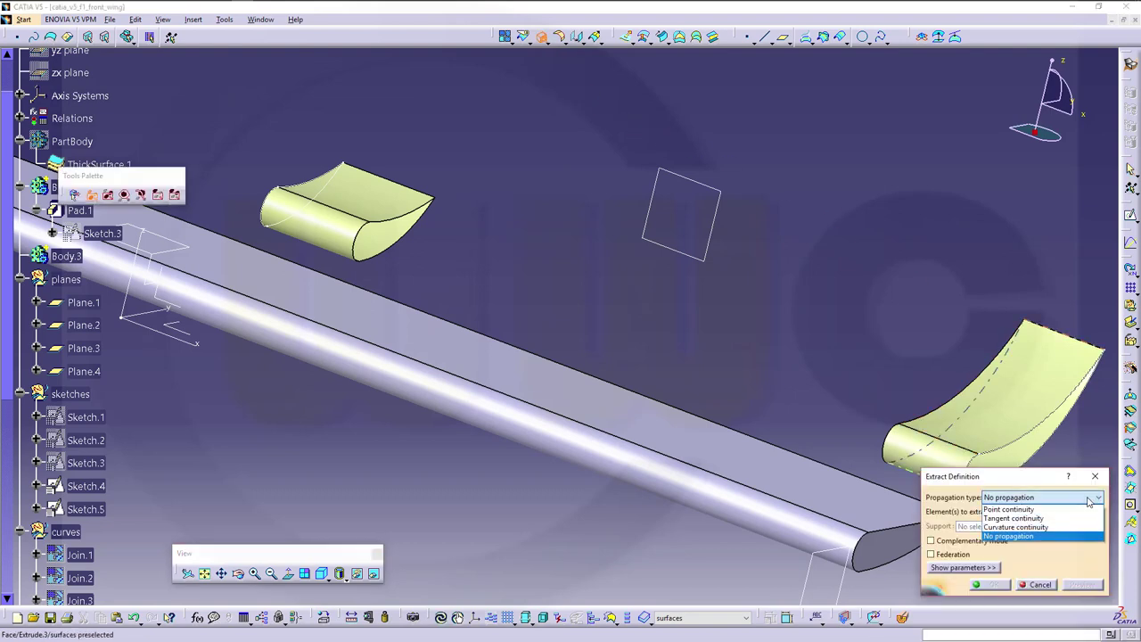
{"action": "left_click", "coordinate": [1016, 526]}
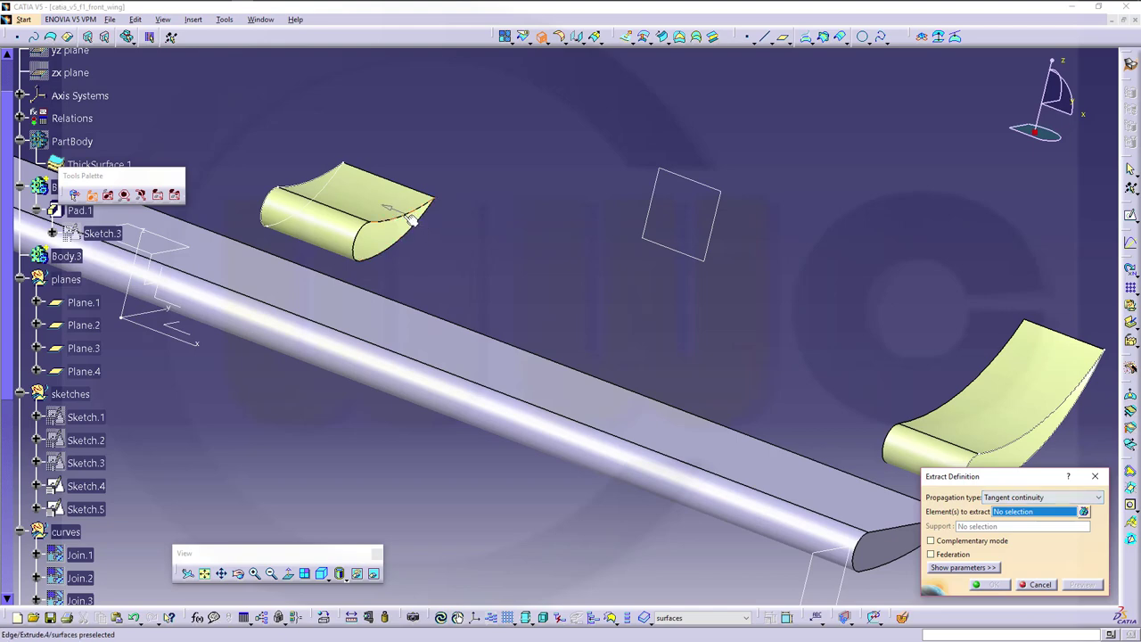
{"action": "left_click", "coordinate": [408, 224]}
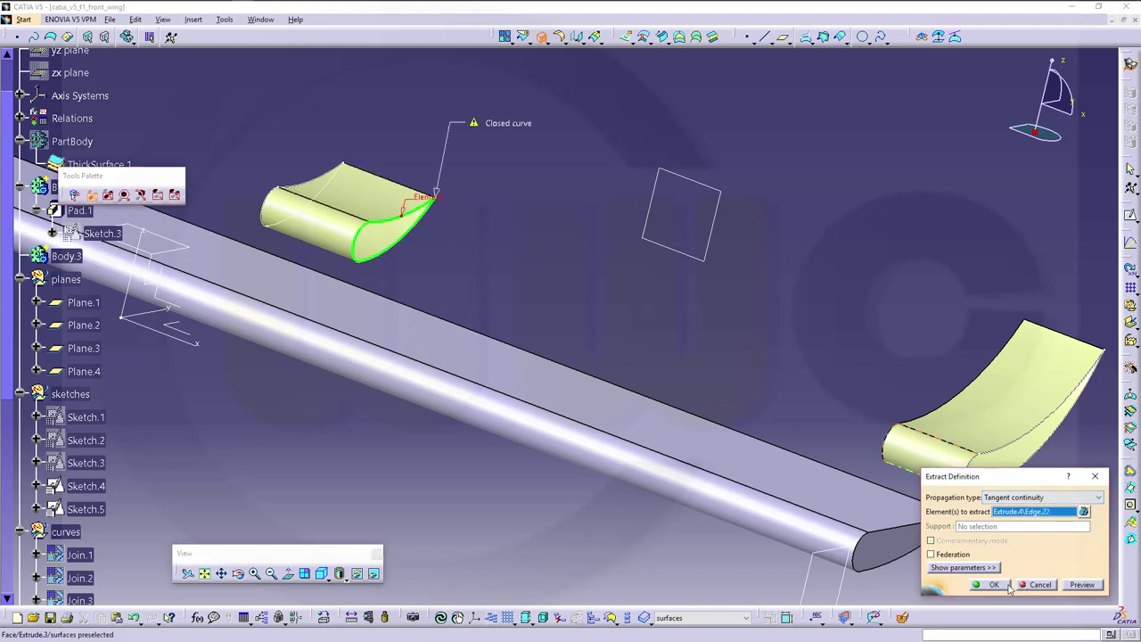
{"action": "left_click", "coordinate": [1008, 586]}
Extract the lower surface's end edge as a second curve.
{"action": "mouse_move", "coordinate": [585, 318]}
{"action": "middle_mouse_down"}
{"action": "mouse_move", "coordinate": [680, 328]}
{"action": "mouse_move", "coordinate": [537, 354]}
{"action": "mouse_move", "coordinate": [458, 285]}
{"action": "mouse_move", "coordinate": [670, 308]}
{"action": "mouse_move", "coordinate": [731, 491]}
{"action": "mouse_move", "coordinate": [778, 377]}
{"action": "mouse_move", "coordinate": [613, 183]}
{"action": "middle_mouse_up"}
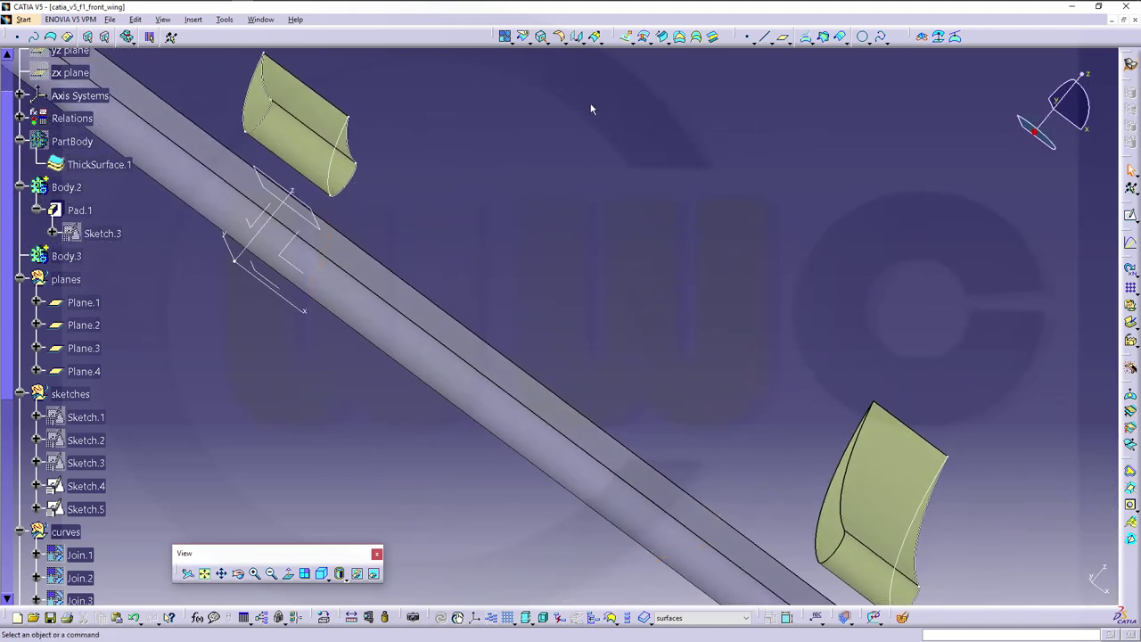
{"action": "left_click", "coordinate": [541, 37]}
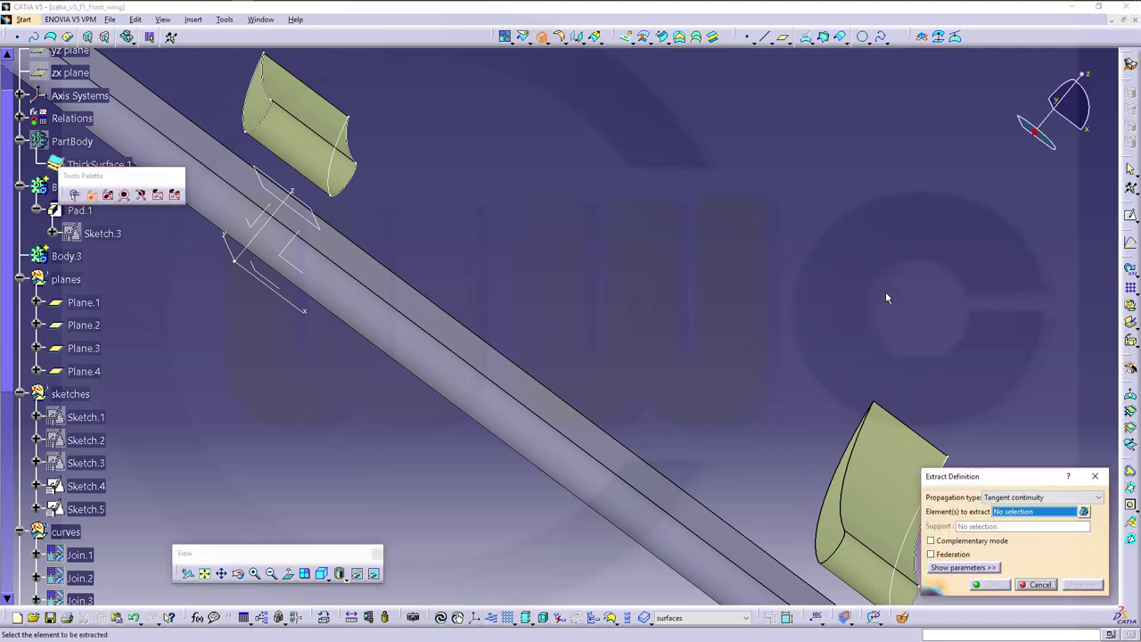
{"action": "left_click", "coordinate": [861, 447]}
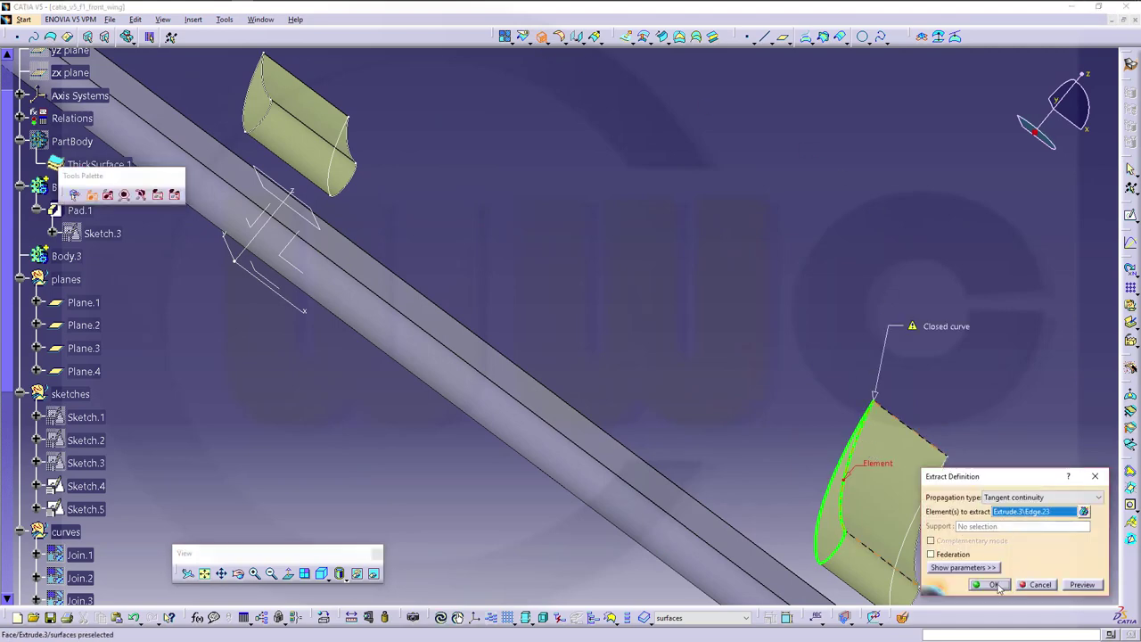
{"action": "left_click", "coordinate": [991, 584]}
{"action": "scroll", "coordinate": [190, 400], "scroll_direction": "down", "scroll_amount": 10}
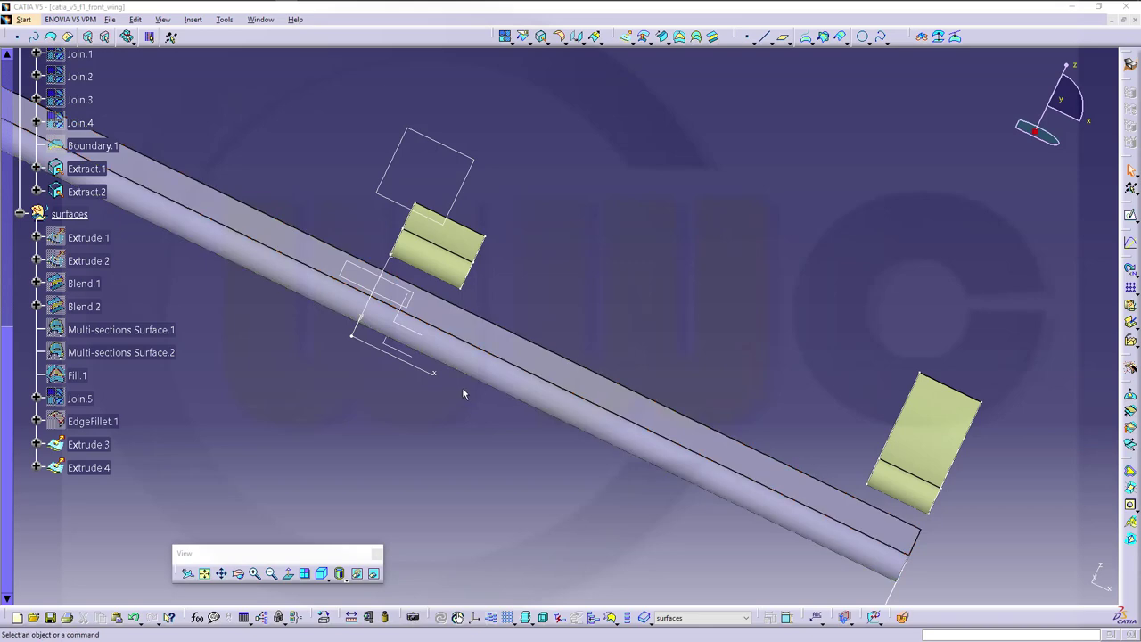
Blend Extract.1 and Extract.2, with Extrude.4 and Extrude.3 as supports.
{"action": "middle_click_drag", "start_coordinate": [462, 392], "coordinate": [682, 241]}
{"action": "left_click", "coordinate": [713, 37]}
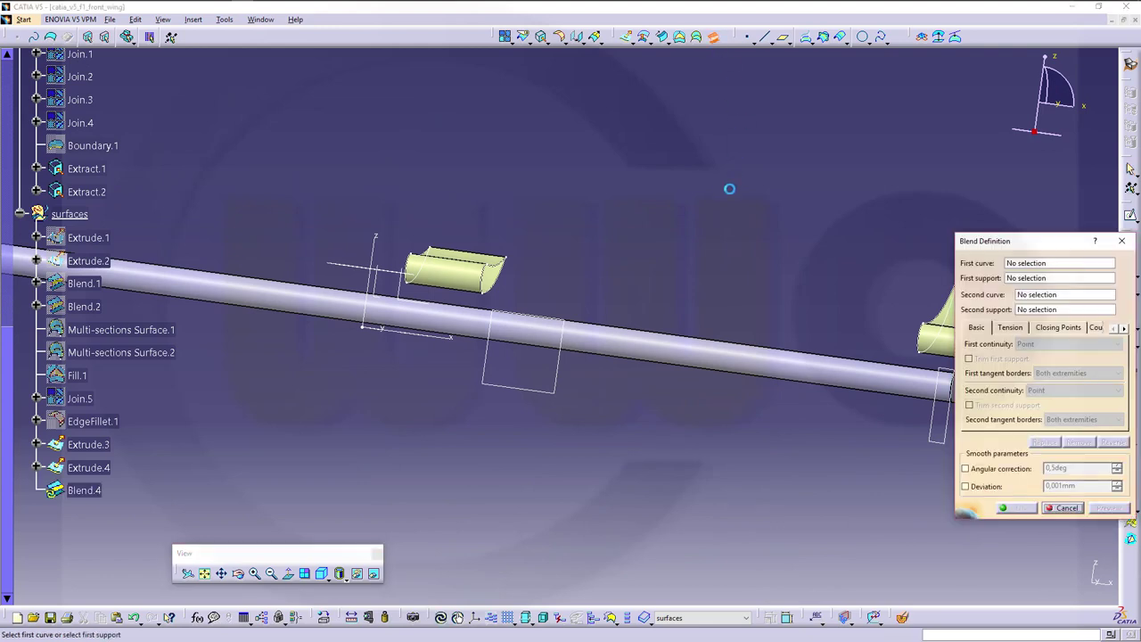
{"action": "left_click", "coordinate": [495, 269]}
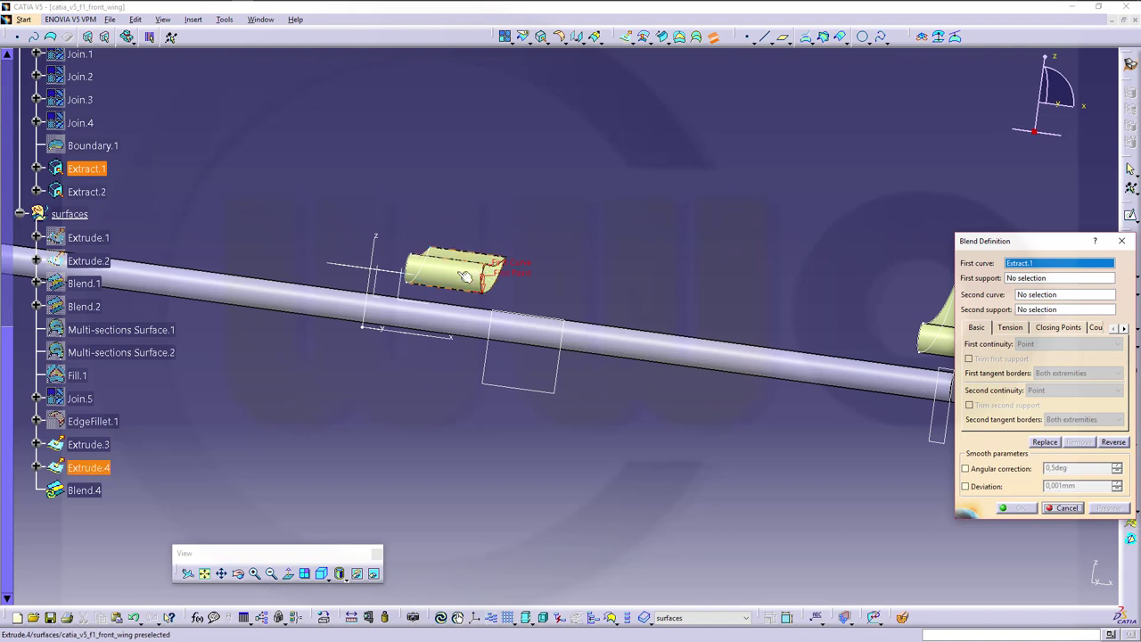
{"action": "left_click", "coordinate": [93, 468]}
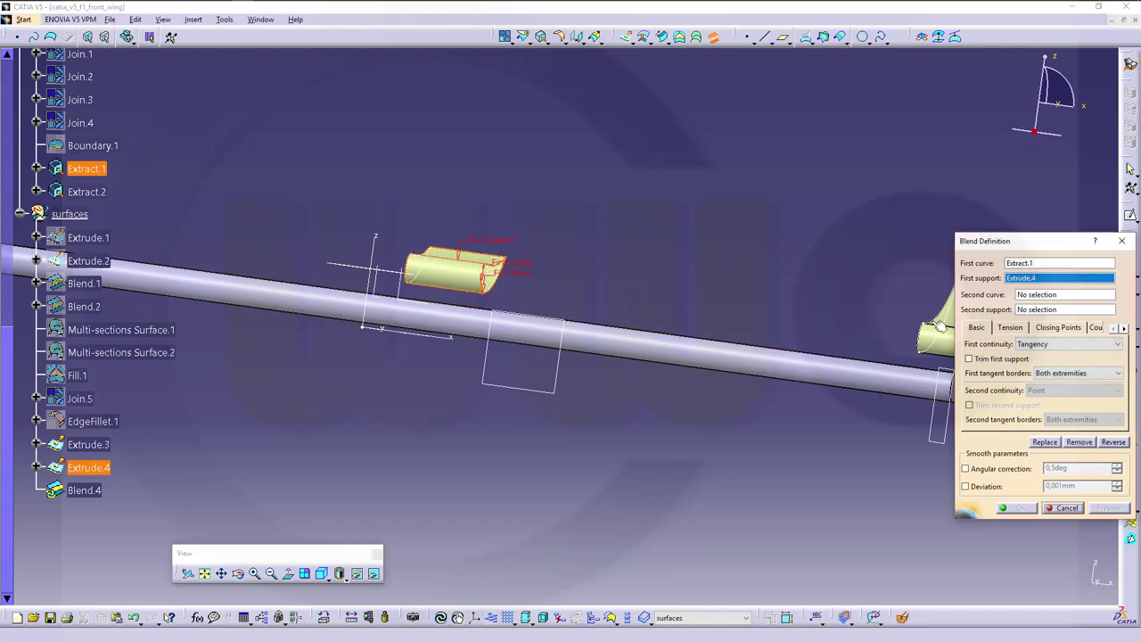
{"action": "left_click", "coordinate": [920, 337]}
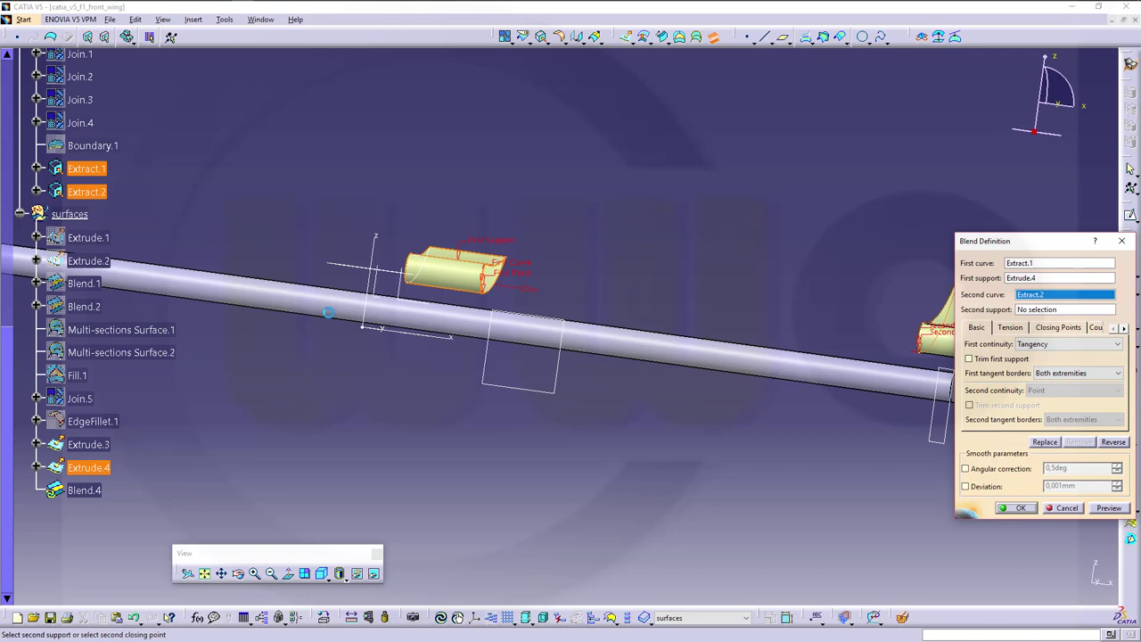
{"action": "left_click", "coordinate": [93, 444]}
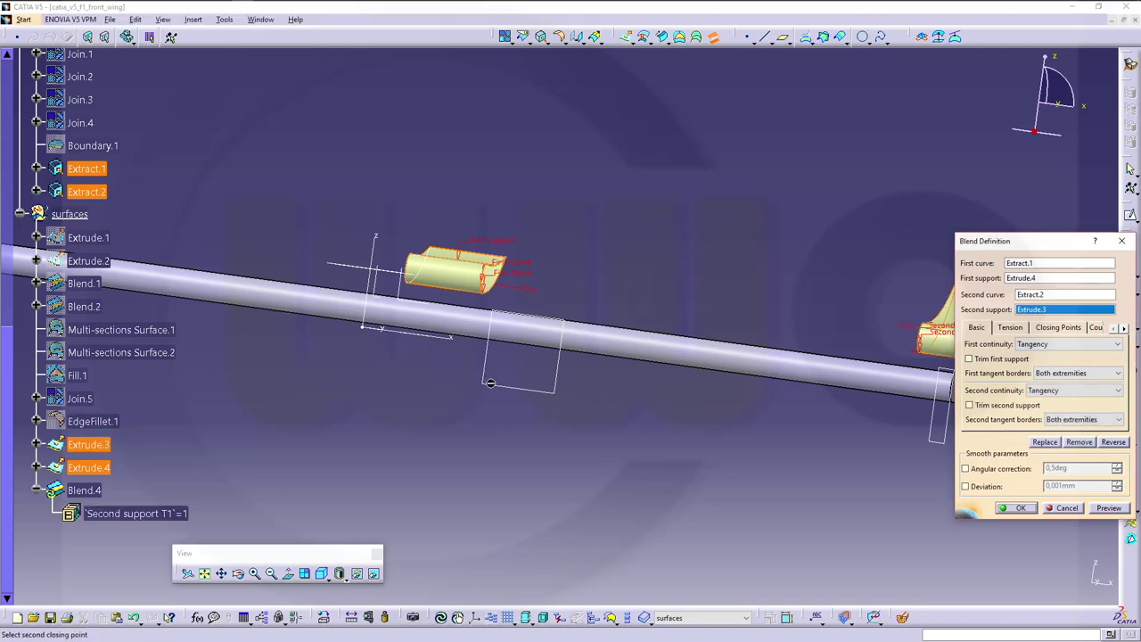
{"action": "left_click", "coordinate": [1021, 508]}
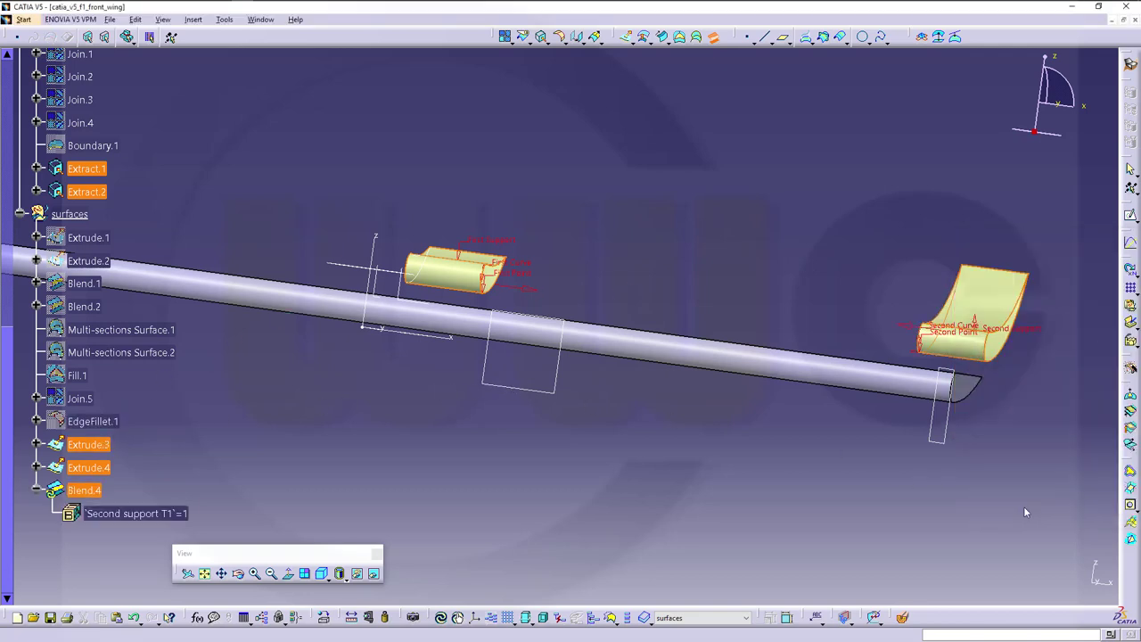
{"action": "middle_click_drag", "start_coordinate": [499, 291], "coordinate": [559, 287]}
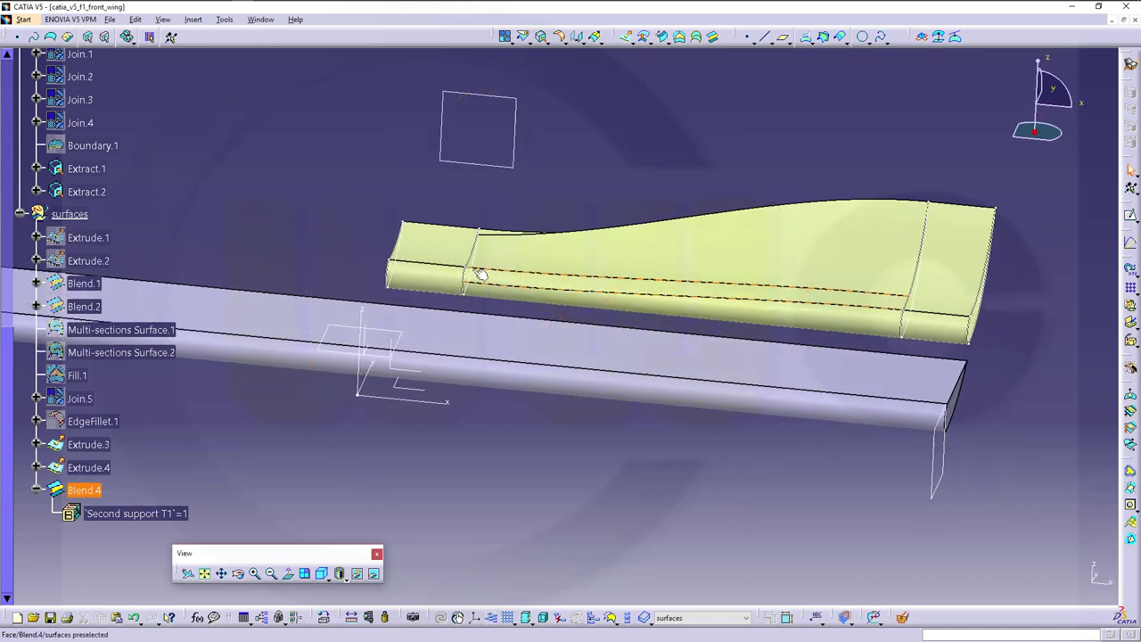
Change Blend.4's coupling to Tangency then Curvature.
{"action": "double_click", "coordinate": [86, 492]}
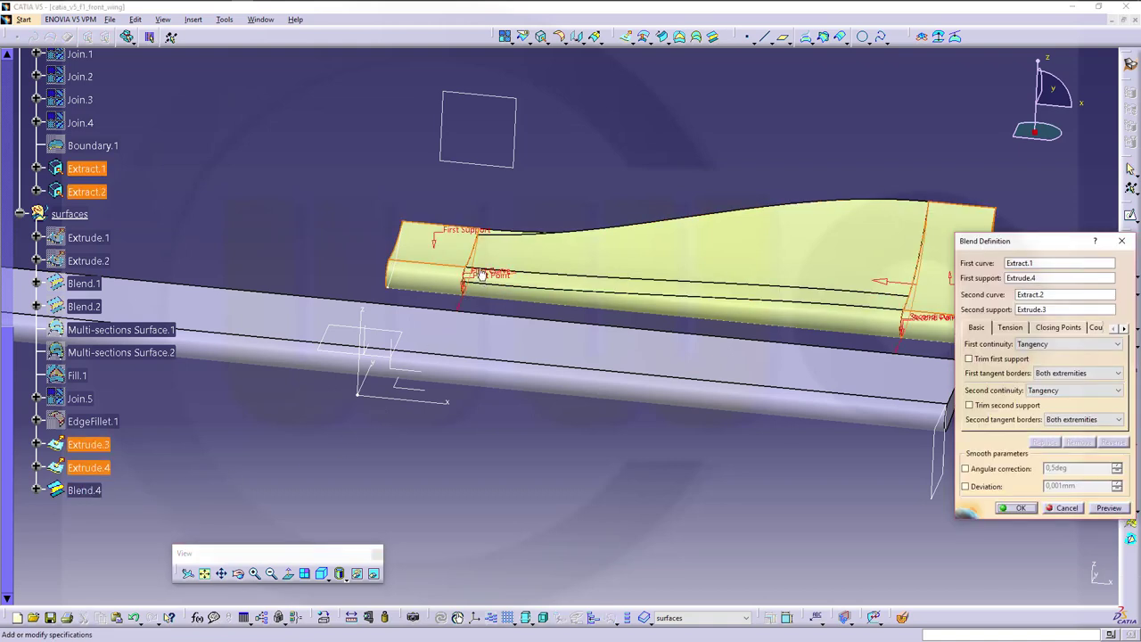
{"action": "right_click", "coordinate": [477, 273]}
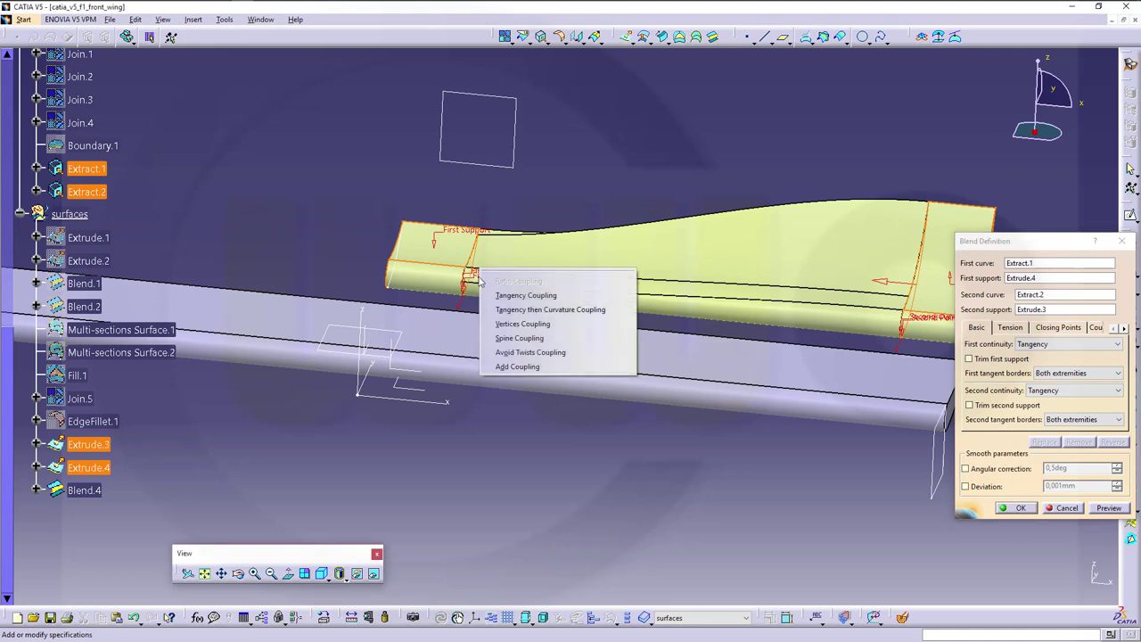
{"action": "left_click", "coordinate": [523, 309]}
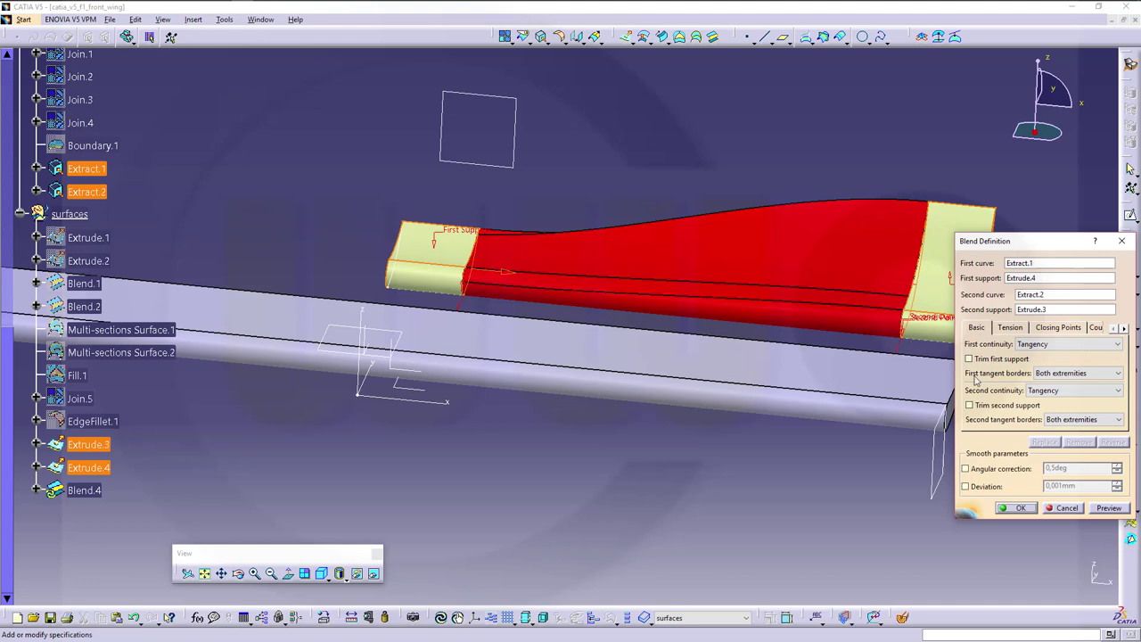
{"action": "left_click", "coordinate": [1021, 508]}
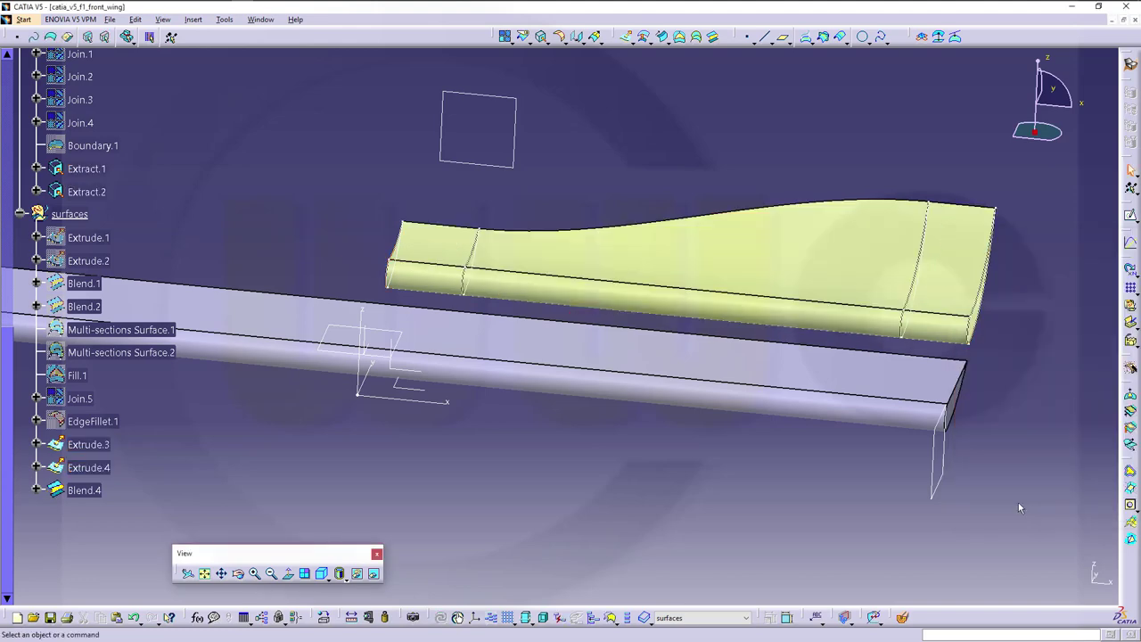
Set Blend.4's second-support tension T1 to 1.5 in the Tension tab.
{"action": "left_click", "coordinate": [636, 275]}
{"action": "middle_click_drag", "start_coordinate": [636, 276], "coordinate": [651, 394]}
{"action": "left_click", "coordinate": [165, 486]}
{"action": "double_click", "coordinate": [96, 490]}
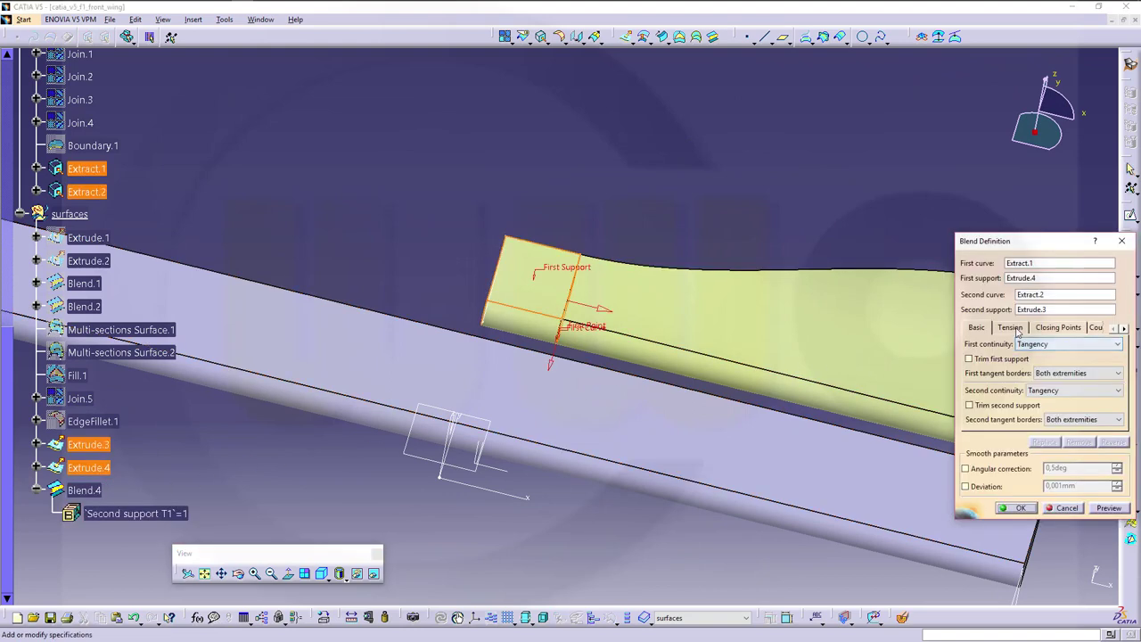
{"action": "left_click", "coordinate": [1011, 328]}
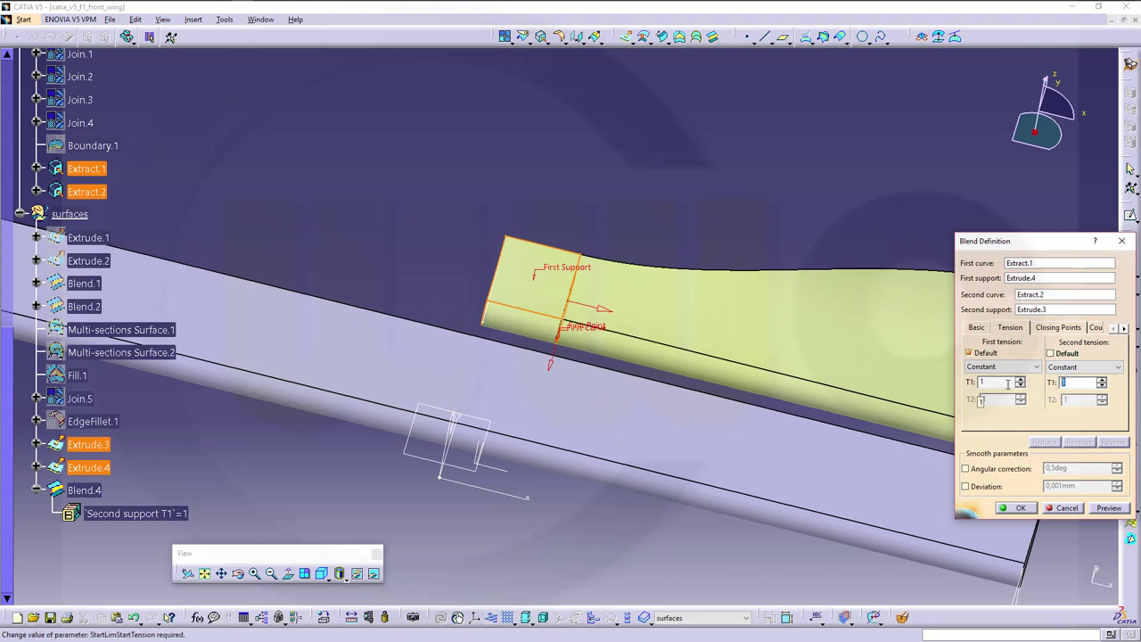
{"action": "type", "text": ",5"}
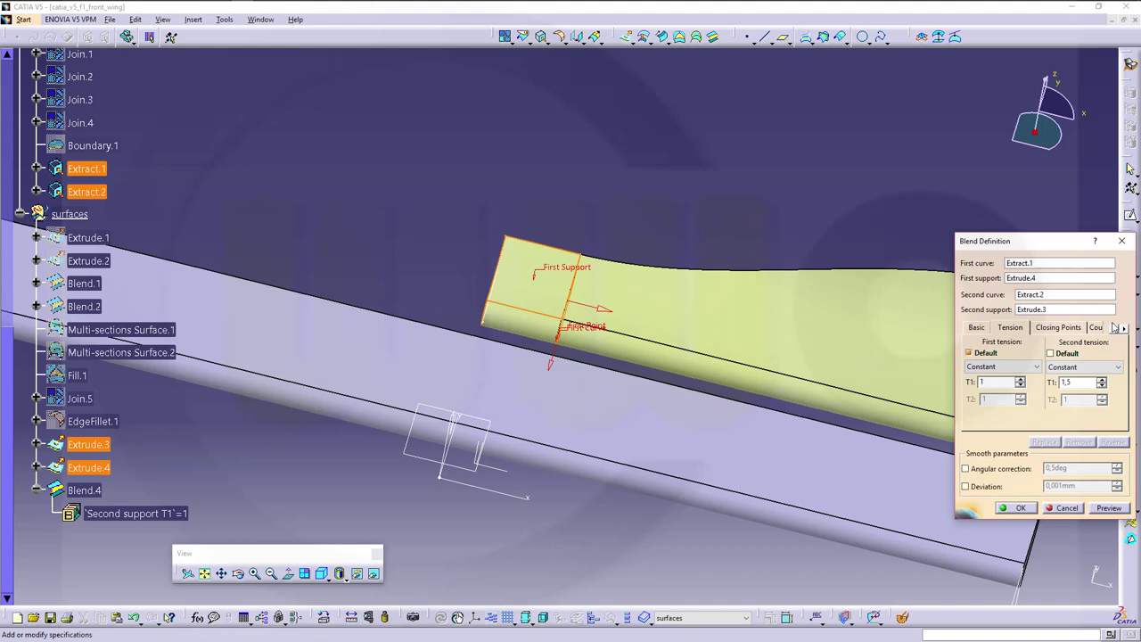
{"action": "key", "text": "Return"}
{"action": "middle_click_drag", "start_coordinate": [701, 246], "coordinate": [579, 225]}
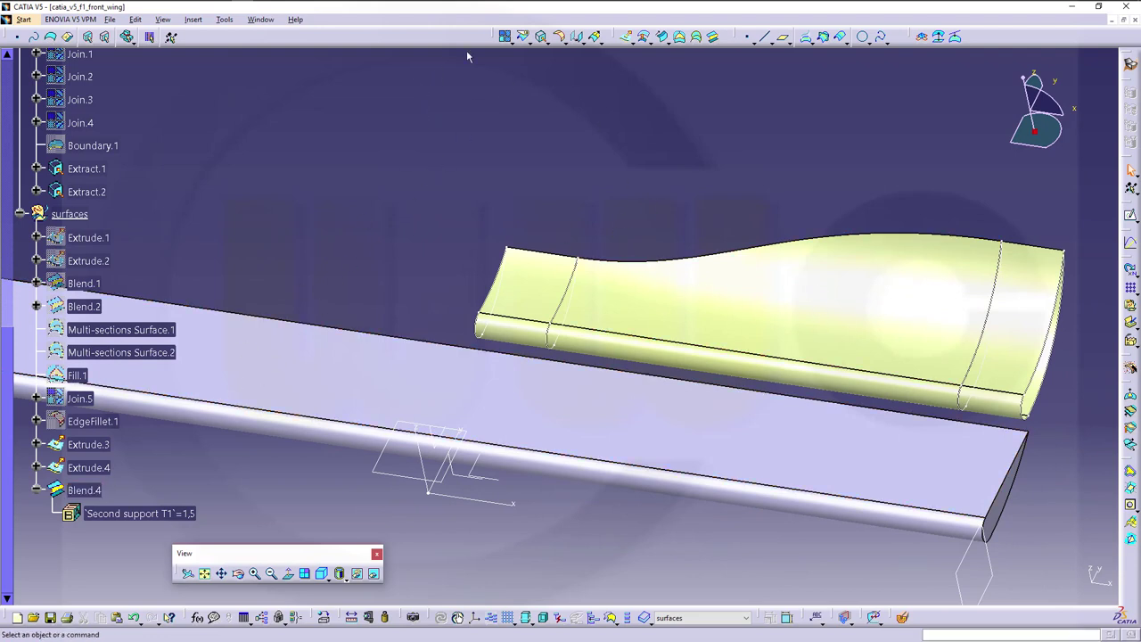
Join Extrude.4, Blend.4 and Extrude.3 into Join.6.
{"action": "left_click", "coordinate": [505, 36]}
{"action": "left_click", "coordinate": [516, 303]}
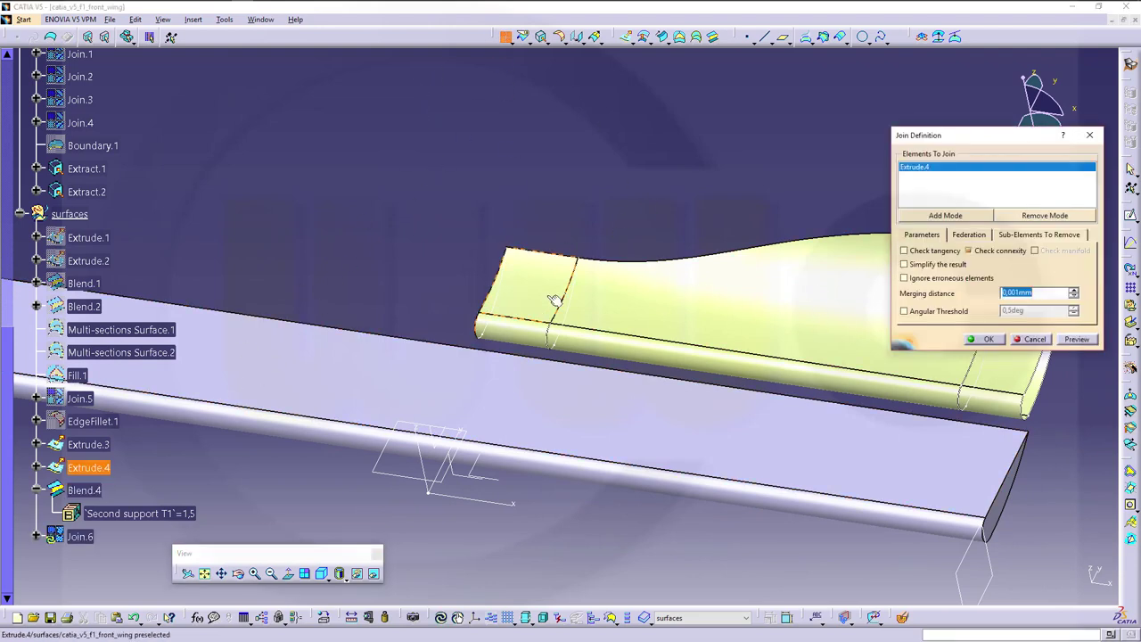
{"action": "left_click", "coordinate": [846, 352]}
{"action": "left_click", "coordinate": [1018, 372]}
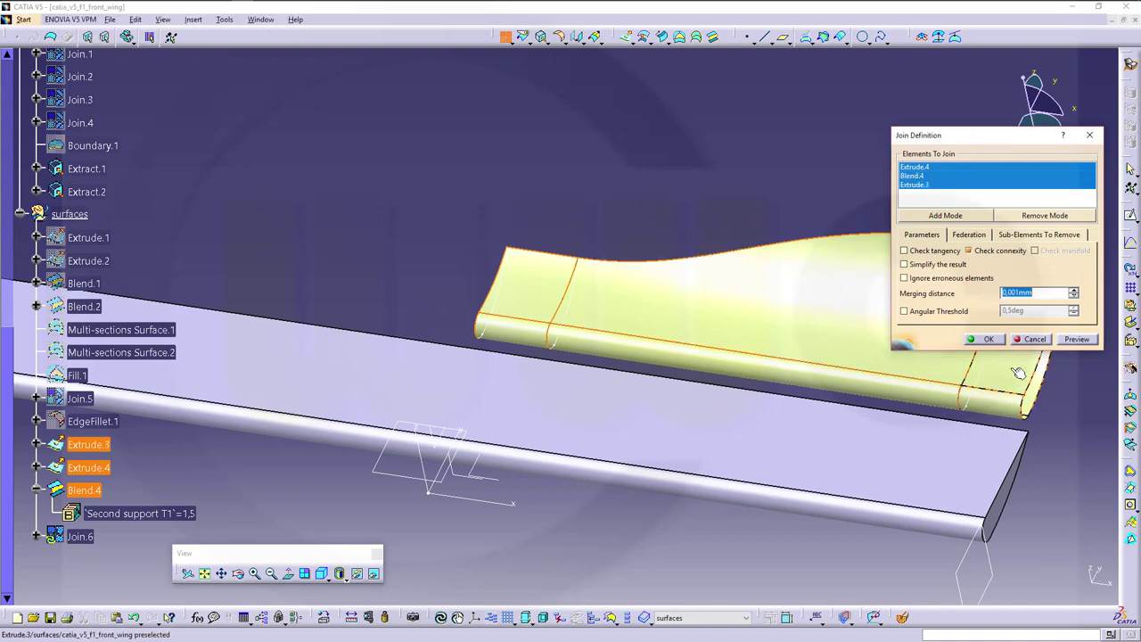
{"action": "left_click", "coordinate": [986, 339]}
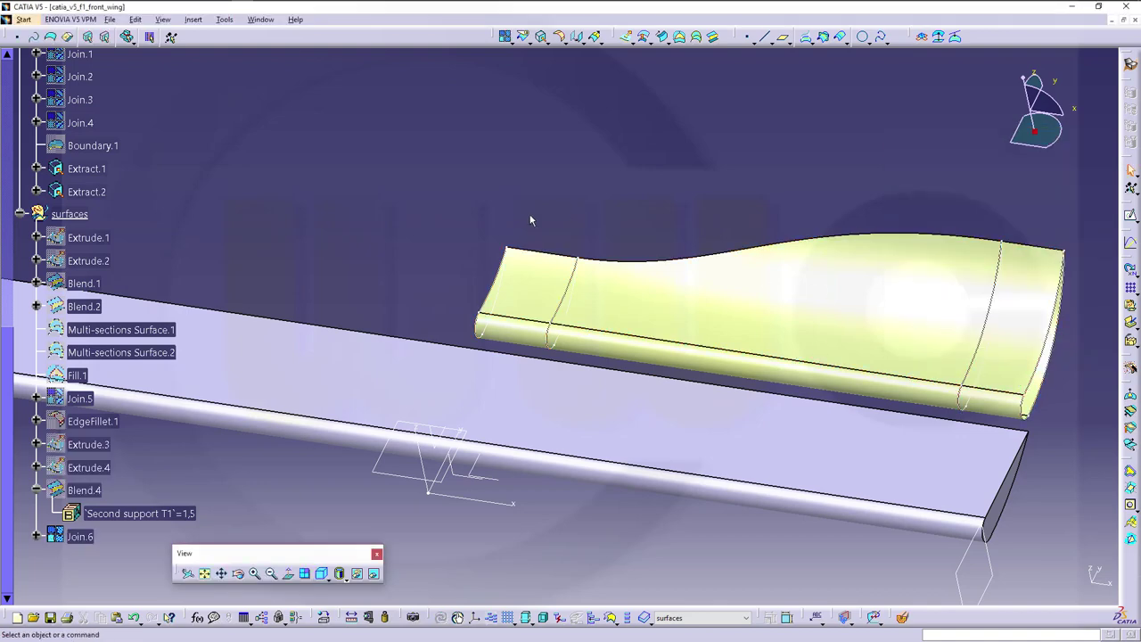
Make Body.3 the work object and switch to Part Design.
{"action": "scroll", "coordinate": [175, 182], "scroll_direction": "up", "scroll_amount": 5}
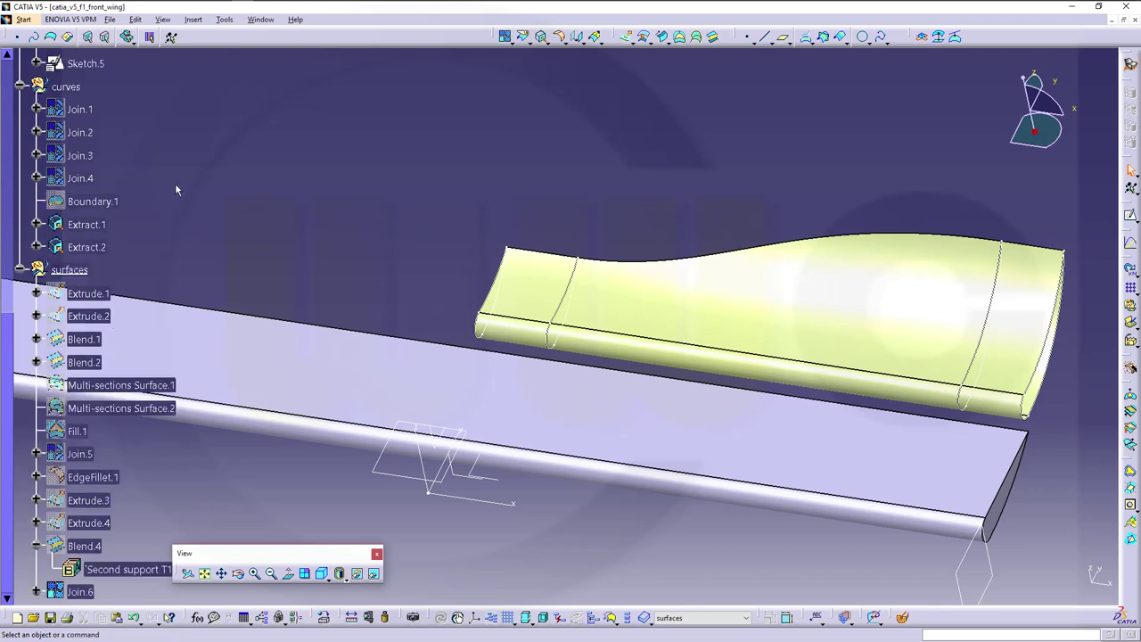
{"action": "scroll", "coordinate": [171, 193], "scroll_direction": "up", "scroll_amount": 2}
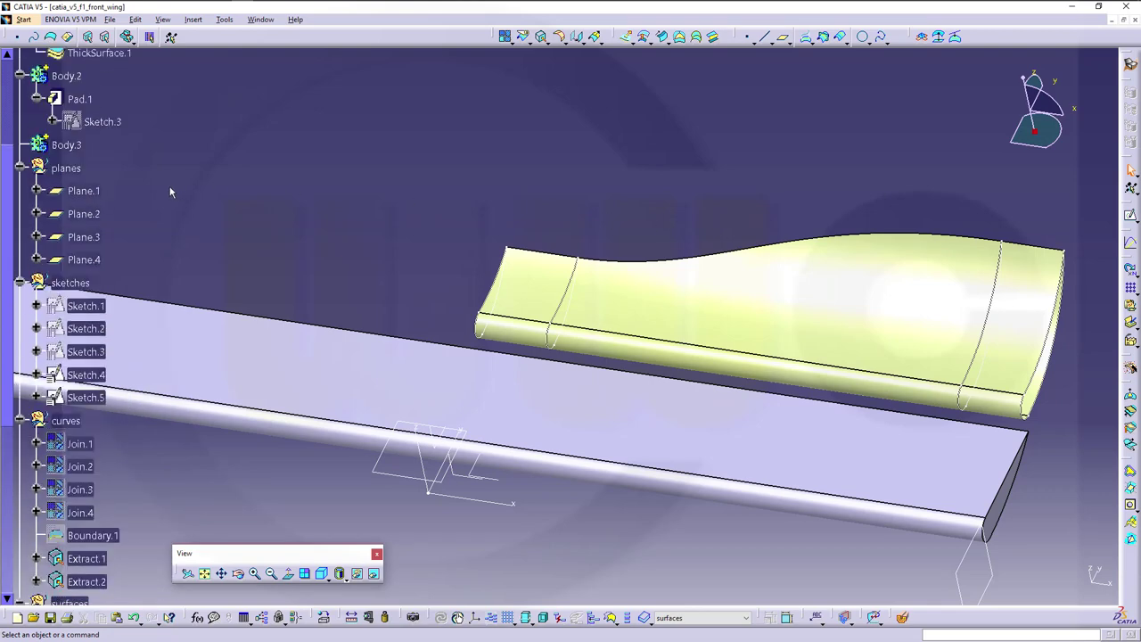
{"action": "right_click", "coordinate": [68, 144]}
{"action": "left_click", "coordinate": [141, 230]}
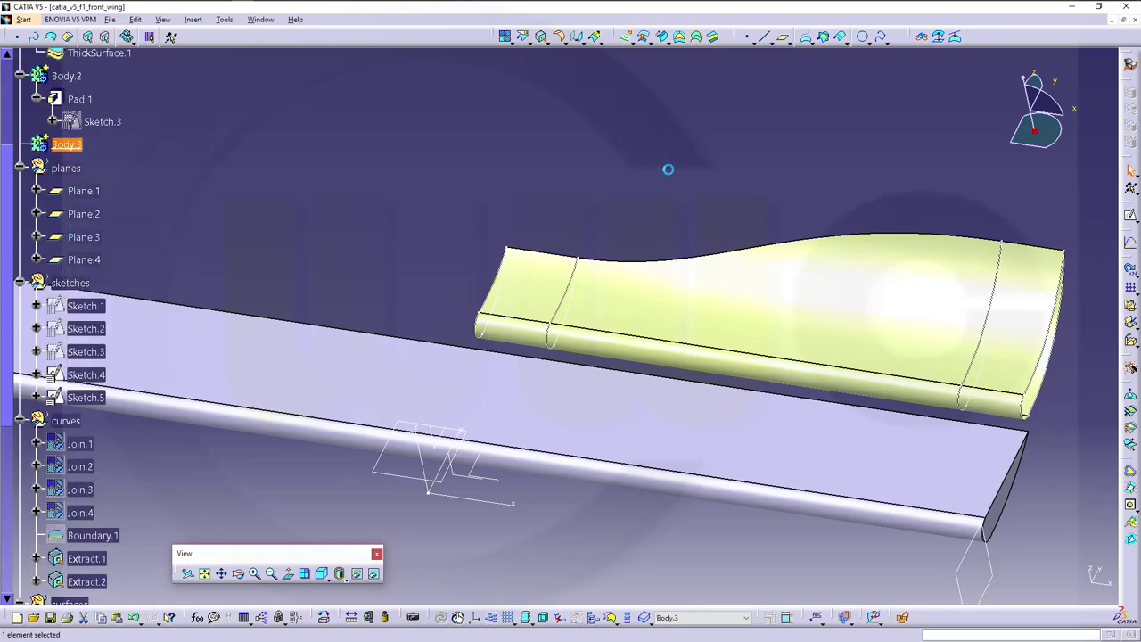
{"action": "left_click", "coordinate": [1133, 60]}
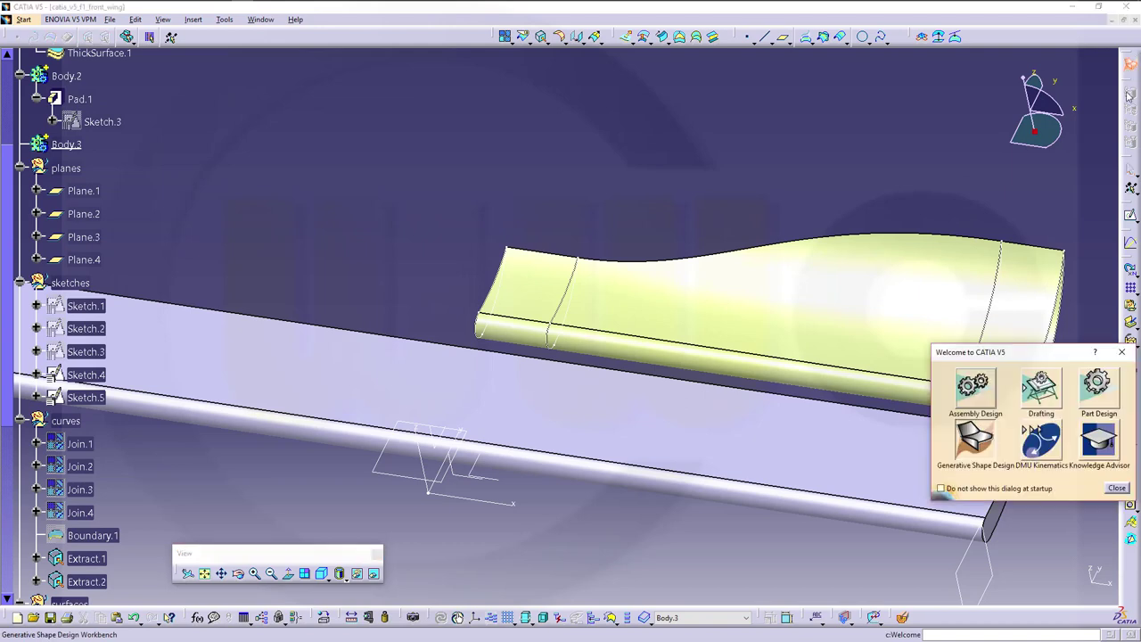
{"action": "left_click", "coordinate": [1095, 388]}
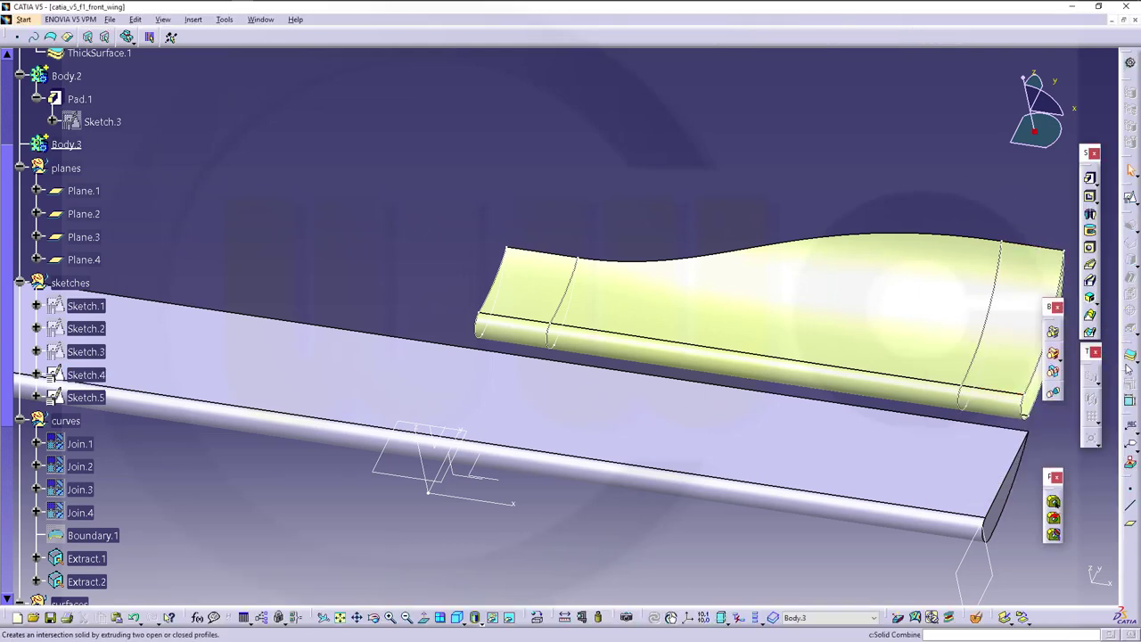
Create solid CloseSurface.1 from Join.6 in Body.3, then hide Join.6.
{"action": "left_click", "coordinate": [1135, 359]}
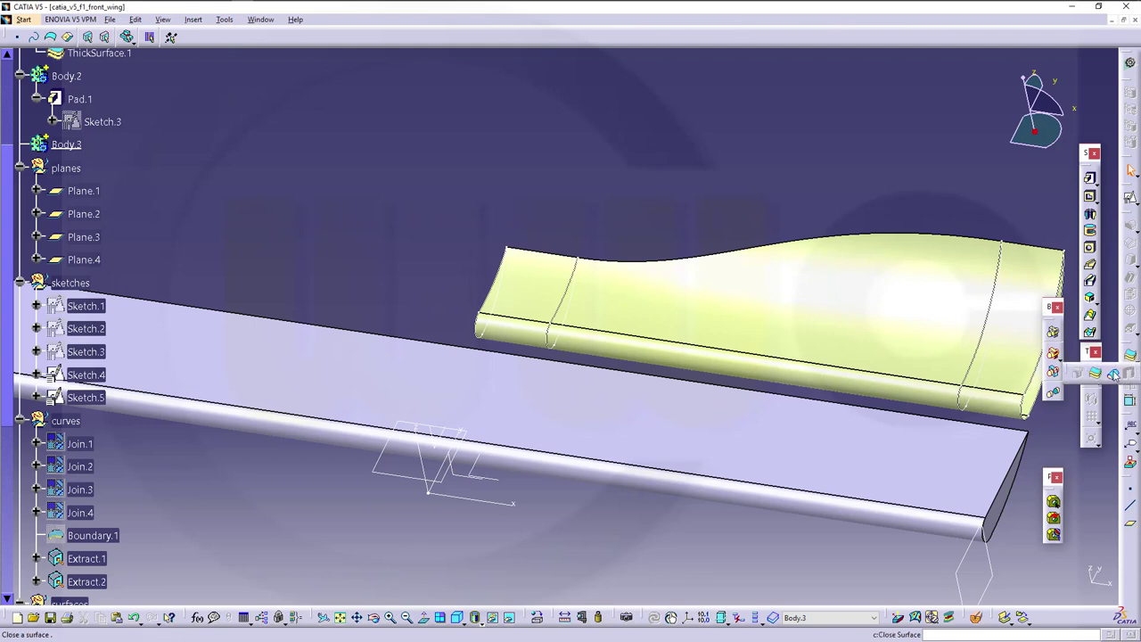
{"action": "left_click", "coordinate": [1113, 373]}
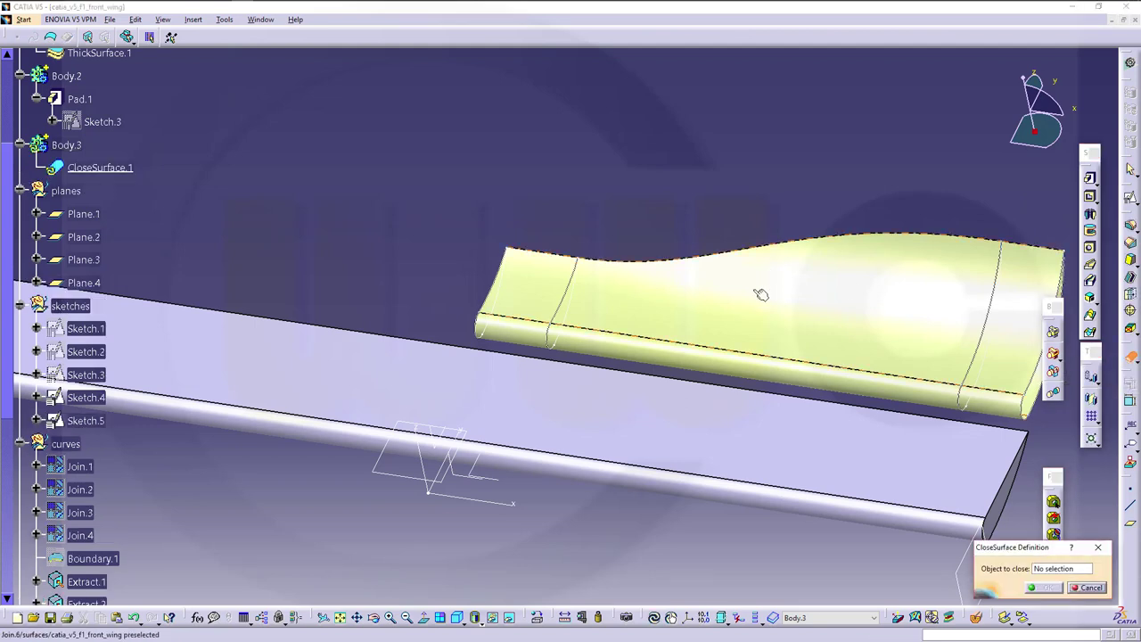
{"action": "scroll", "coordinate": [156, 492], "scroll_direction": "down", "scroll_amount": 6}
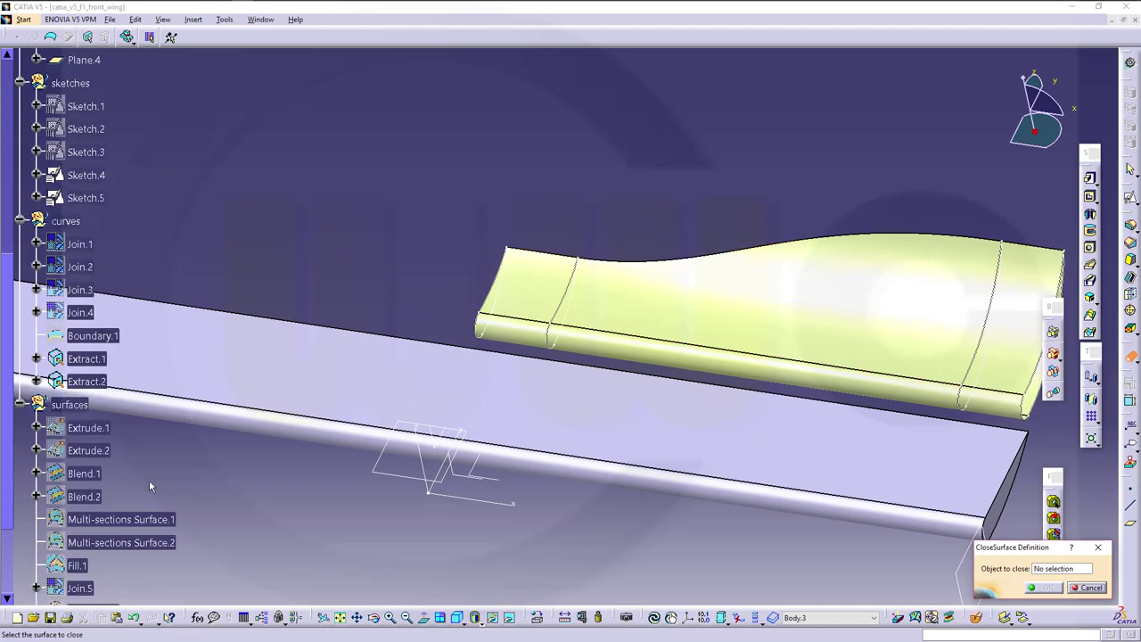
{"action": "left_click", "coordinate": [81, 504]}
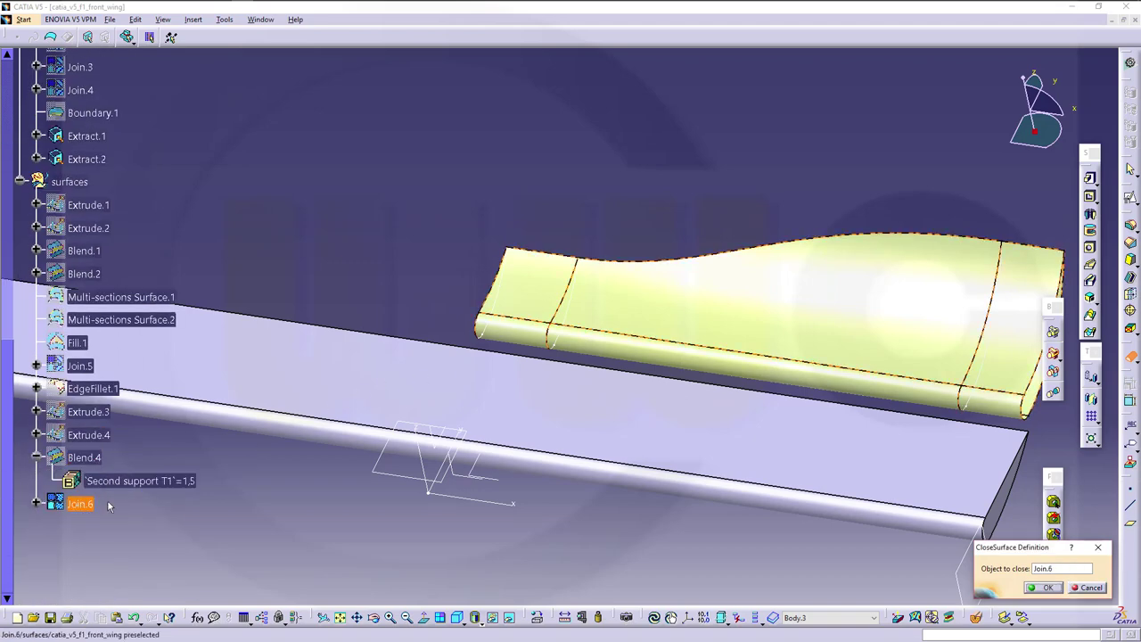
{"action": "left_click", "coordinate": [1049, 588]}
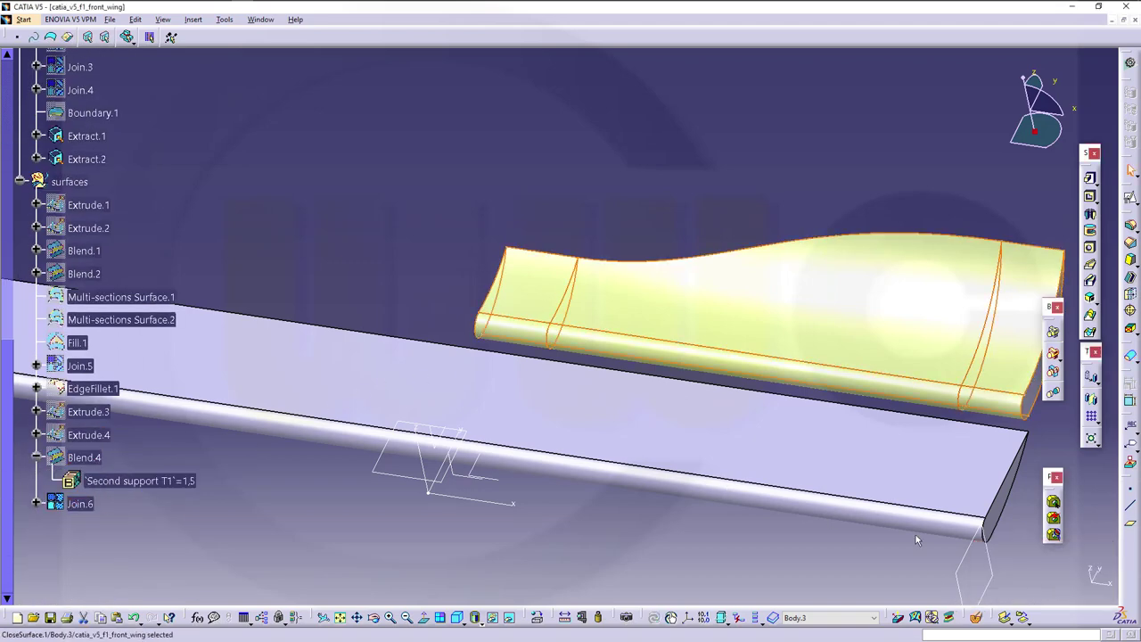
{"action": "right_click", "coordinate": [82, 505]}
{"action": "left_click", "coordinate": [103, 294]}
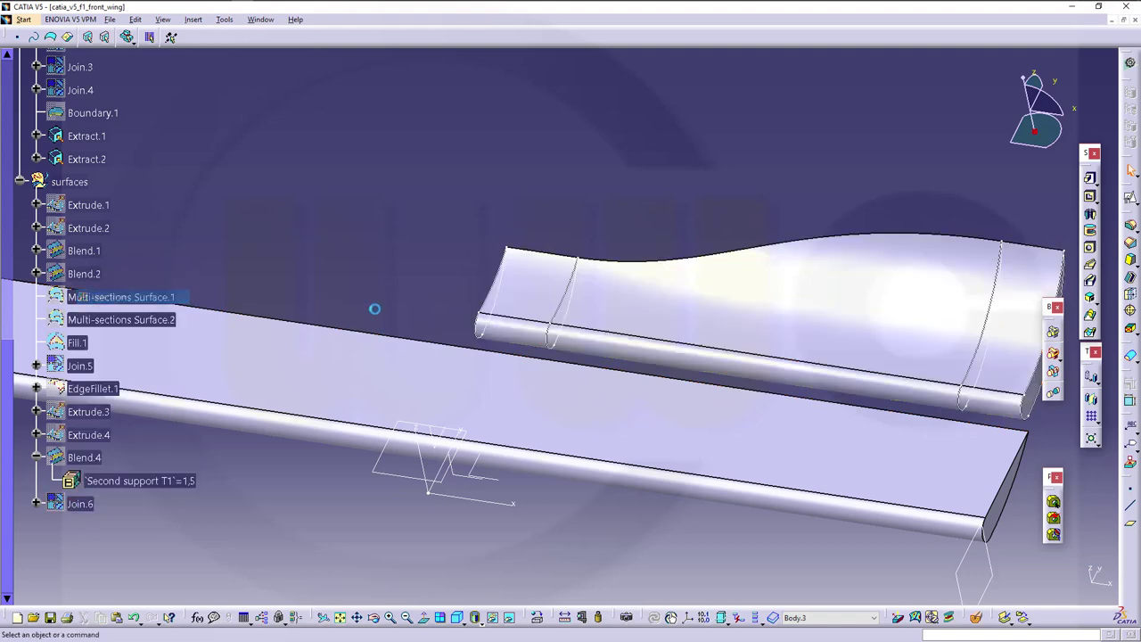
Mirror the Body.3 solid across the symmetry plane as Mirror.1.
{"action": "middle_click_drag", "start_coordinate": [611, 272], "coordinate": [539, 341]}
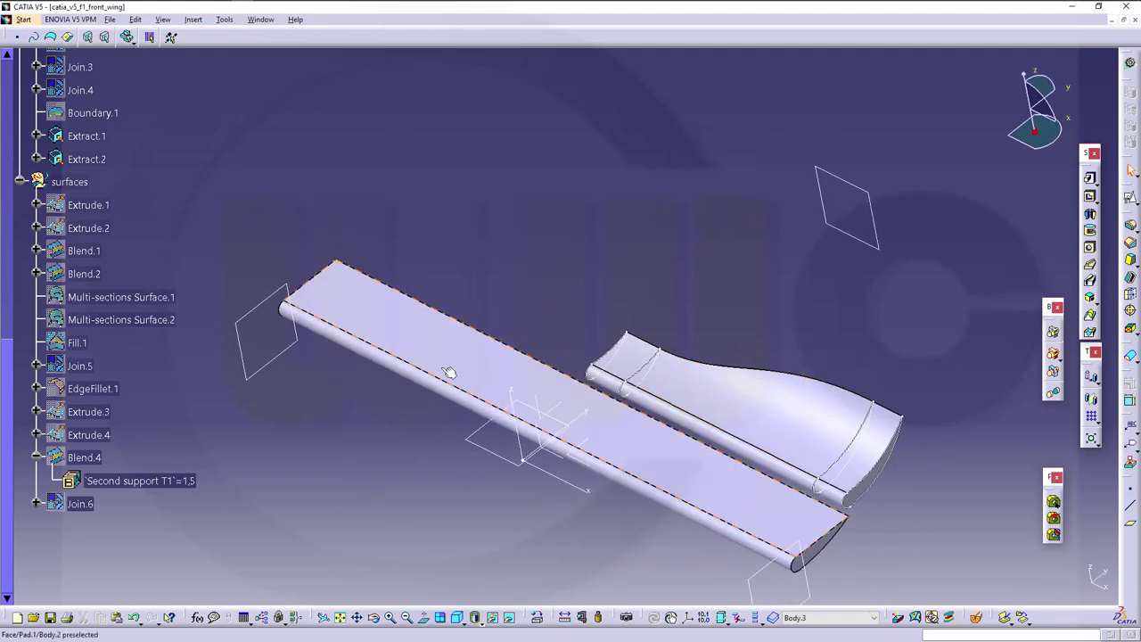
{"action": "scroll", "coordinate": [164, 190], "scroll_direction": "up", "scroll_amount": 6}
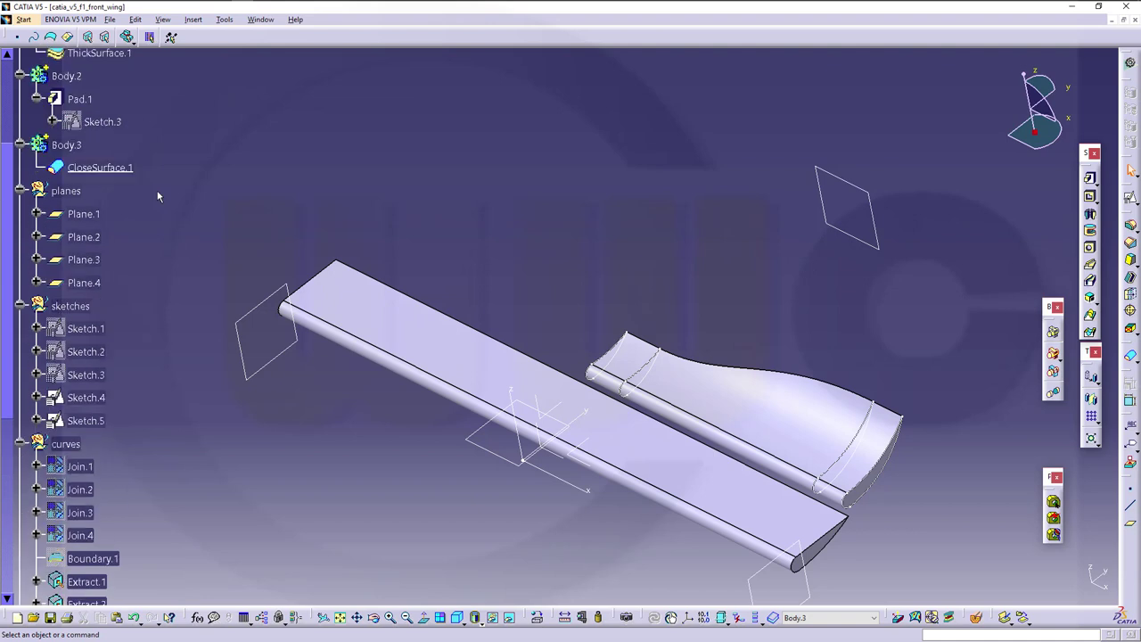
{"action": "scroll", "coordinate": [156, 196], "scroll_direction": "up", "scroll_amount": 2}
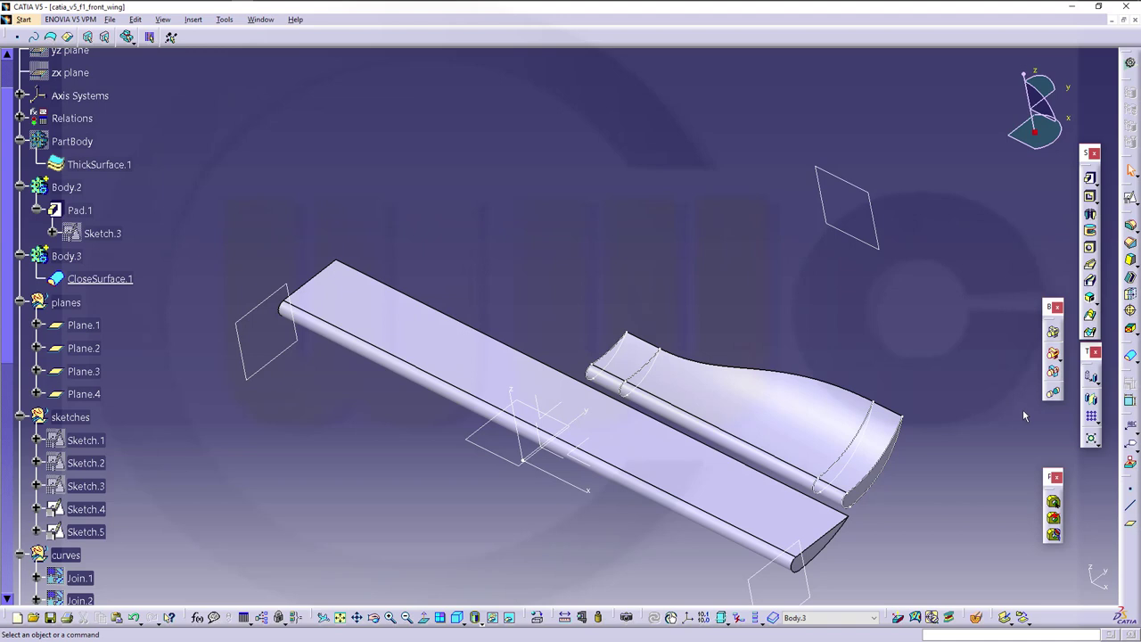
{"action": "left_click", "coordinate": [1093, 401]}
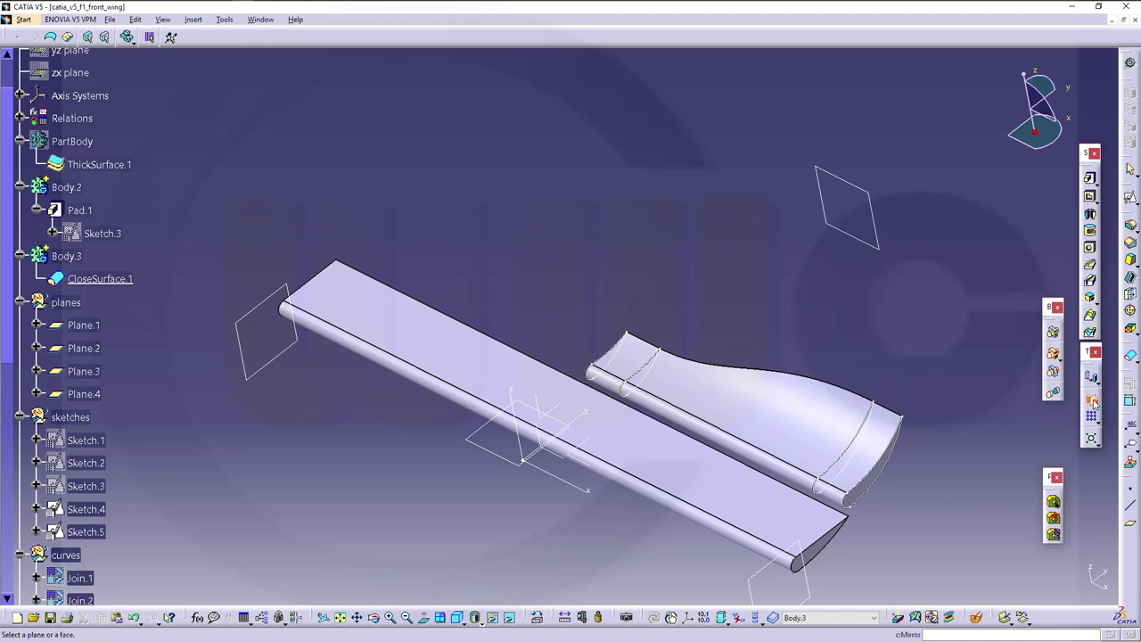
{"action": "left_click", "coordinate": [112, 280]}
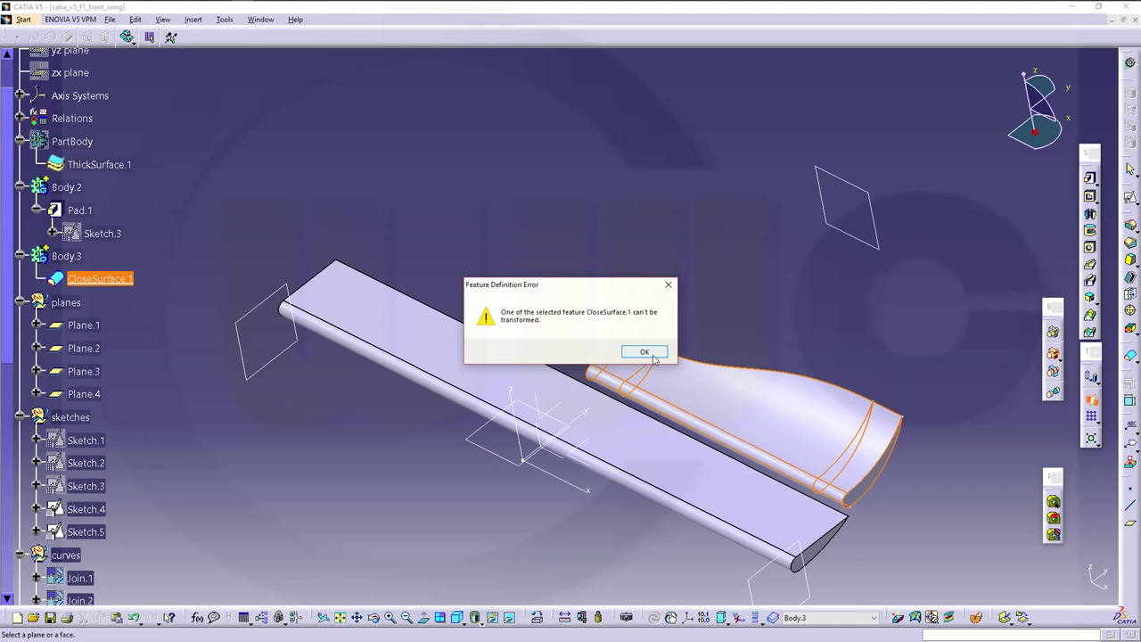
{"action": "left_click", "coordinate": [644, 353]}
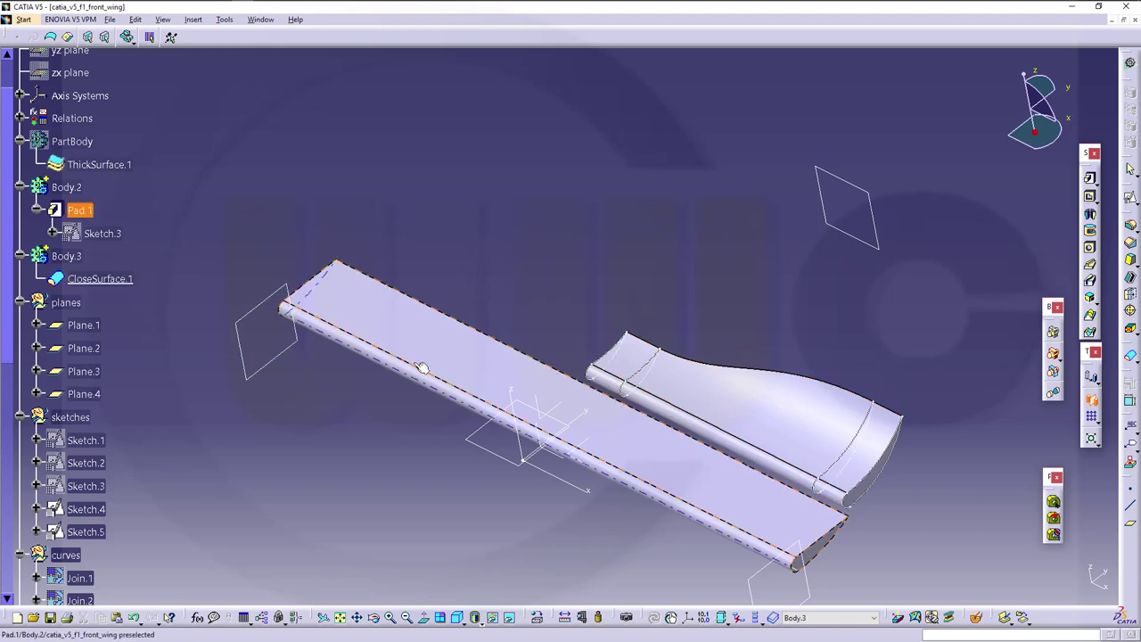
{"action": "left_click", "coordinate": [567, 408]}
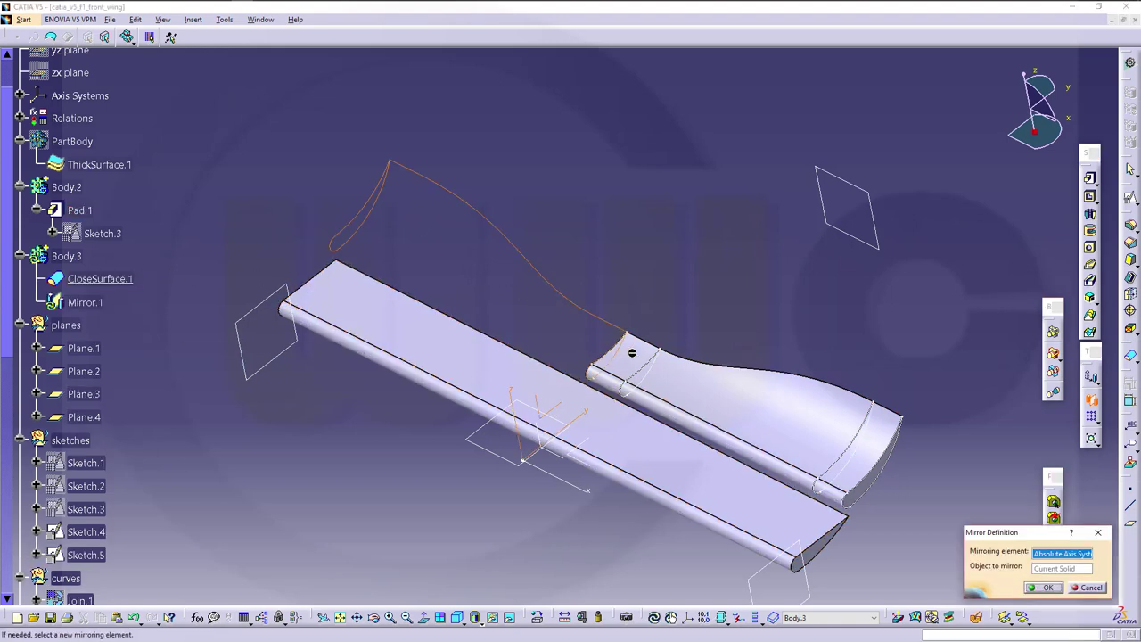
{"action": "left_click", "coordinate": [1047, 588]}
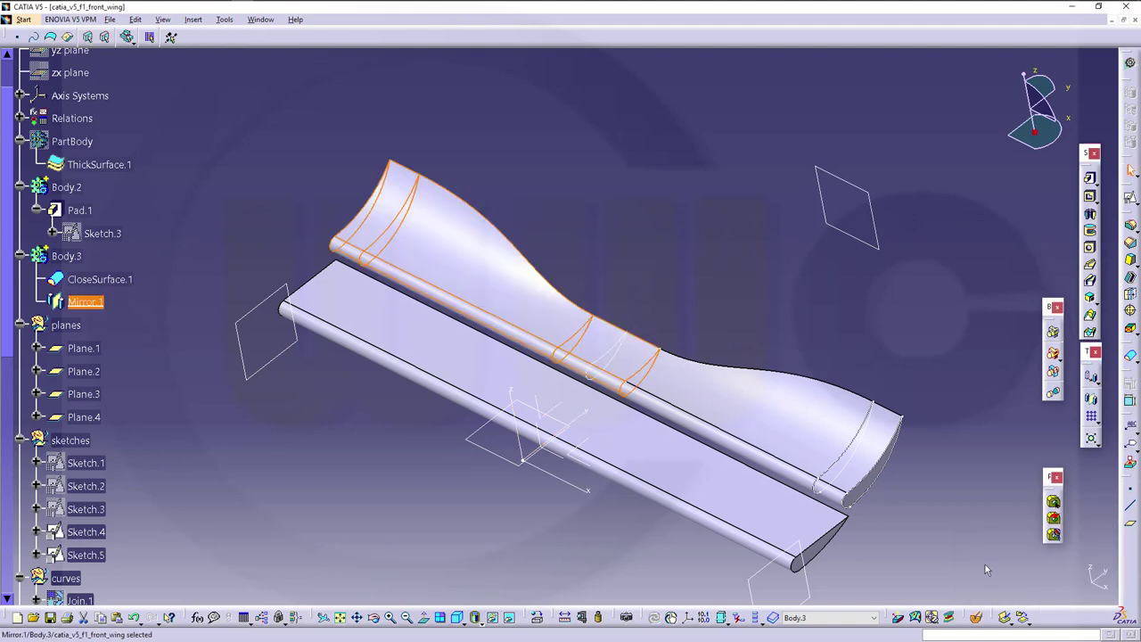
Insert a new Body.4, accepting the aggregation warning.
{"action": "middle_click_drag", "start_coordinate": [646, 314], "coordinate": [784, 383]}
{"action": "middle_click_drag", "start_coordinate": [285, 302], "coordinate": [253, 318], "text": "ctrl"}
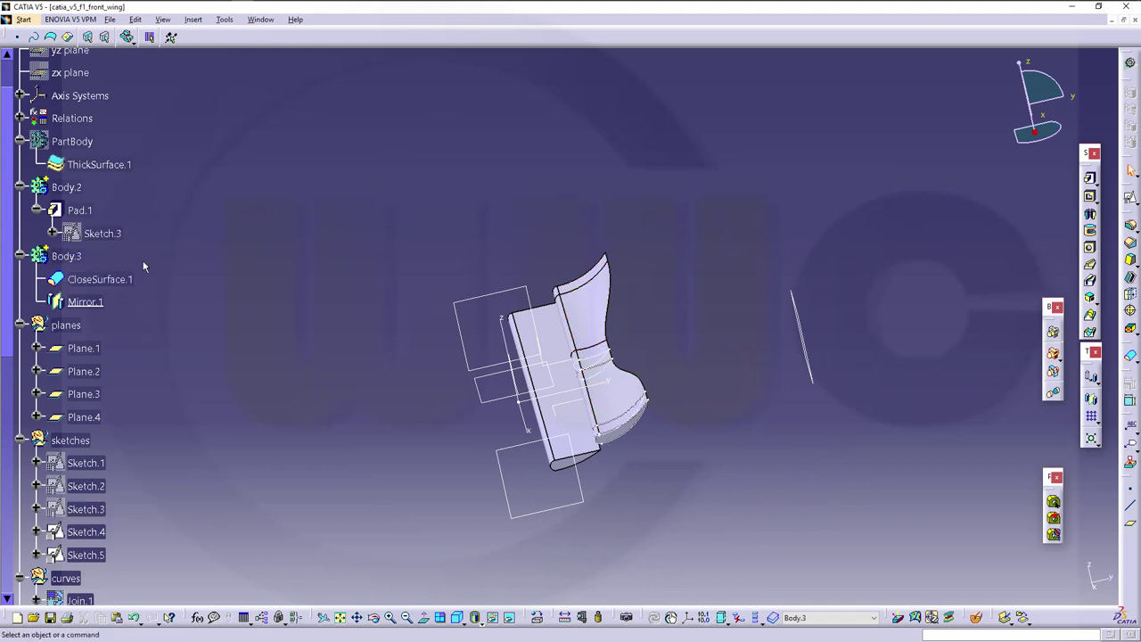
{"action": "left_click", "coordinate": [194, 19]}
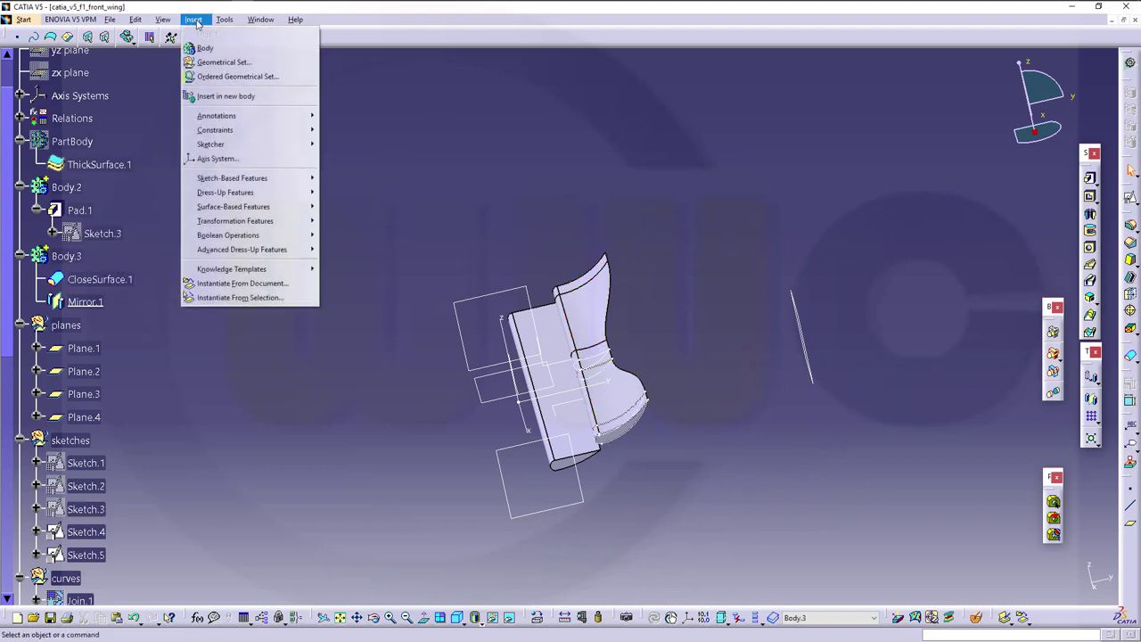
{"action": "left_click", "coordinate": [201, 42]}
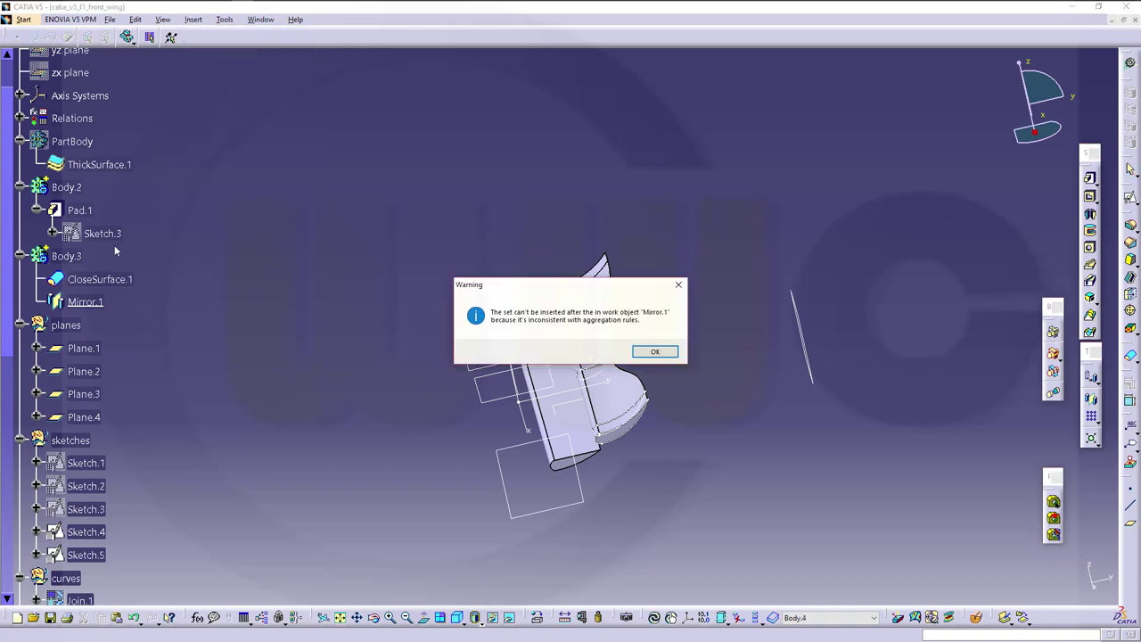
{"action": "left_click", "coordinate": [654, 351]}
Collapse the surfaces, curves, sketches and planes branches of the tree.
{"action": "scroll", "coordinate": [184, 387], "scroll_direction": "down", "scroll_amount": 8}
{"action": "scroll", "coordinate": [112, 428], "scroll_direction": "down", "scroll_amount": 4}
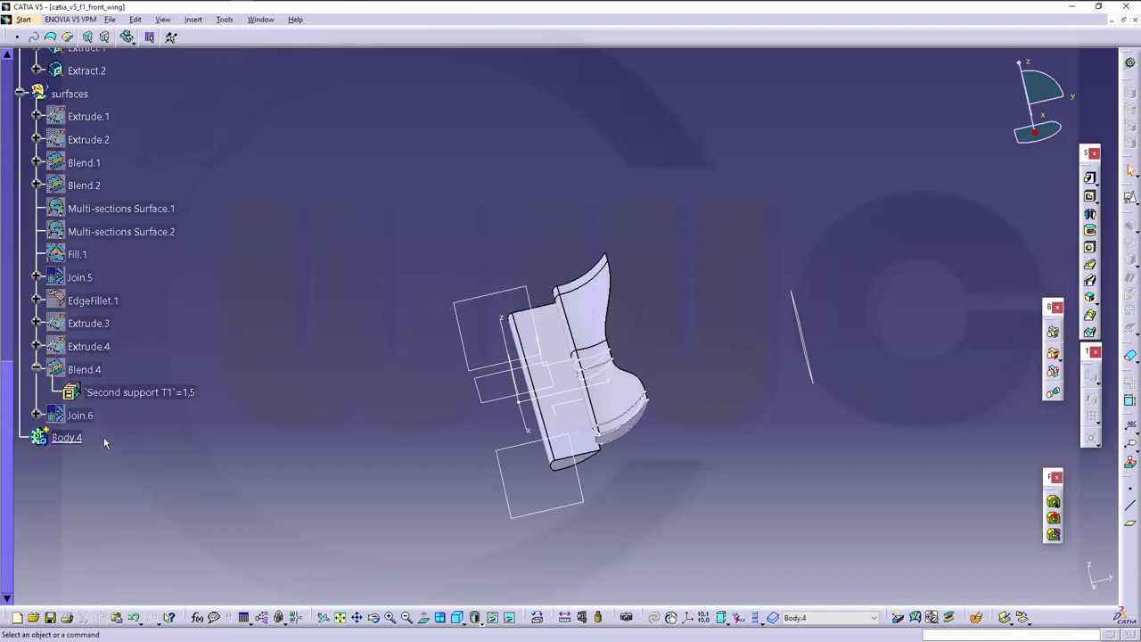
{"action": "scroll", "coordinate": [26, 207], "scroll_direction": "up", "scroll_amount": 2}
{"action": "left_click", "coordinate": [20, 205]}
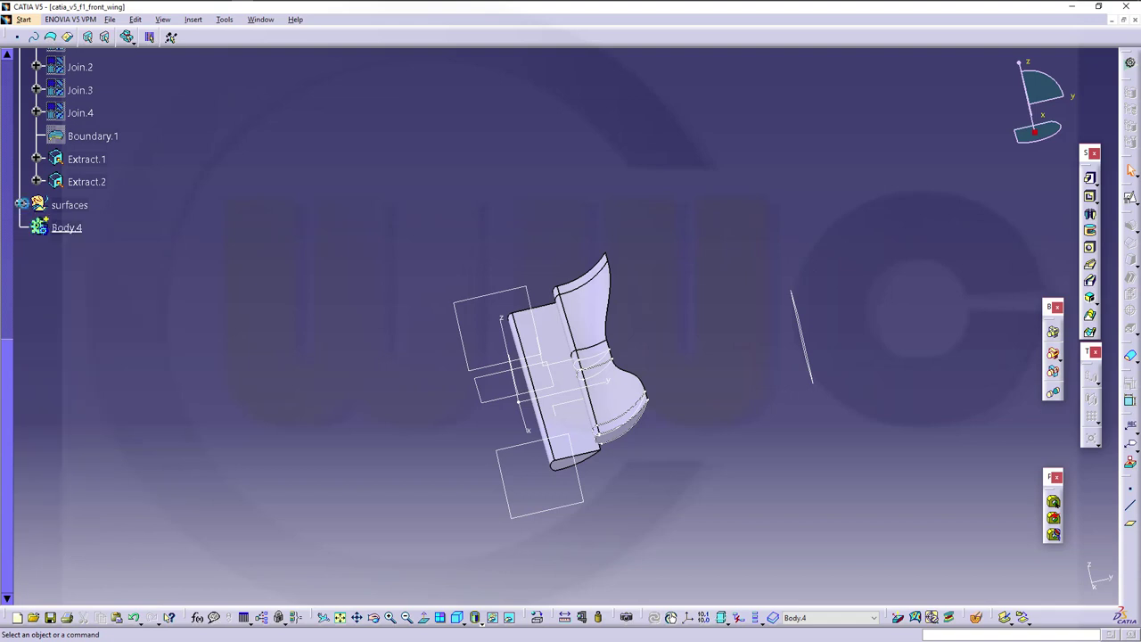
{"action": "scroll", "coordinate": [28, 223], "scroll_direction": "up", "scroll_amount": 4}
{"action": "left_click", "coordinate": [20, 244]}
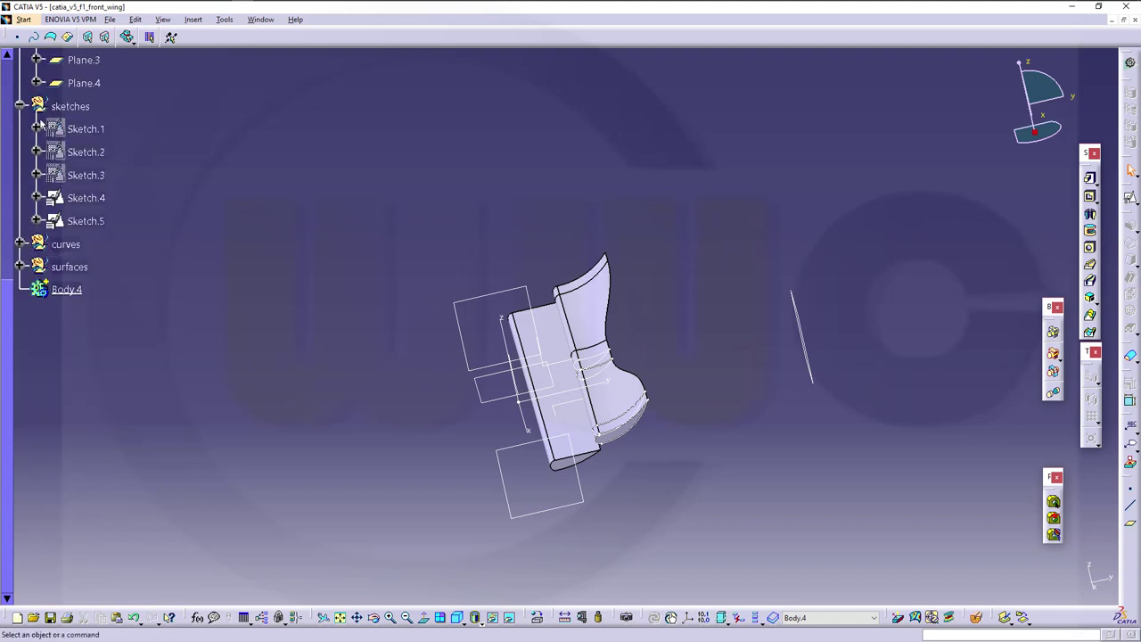
{"action": "left_click", "coordinate": [19, 106]}
{"action": "scroll", "coordinate": [21, 125], "scroll_direction": "up", "scroll_amount": 3}
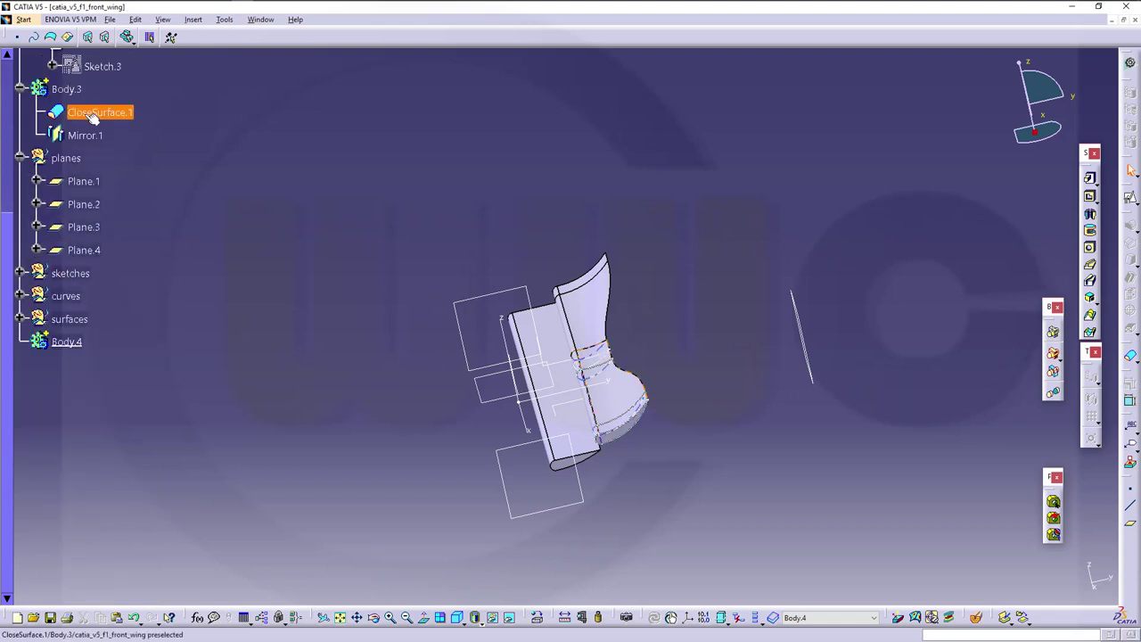
{"action": "left_click", "coordinate": [19, 158]}
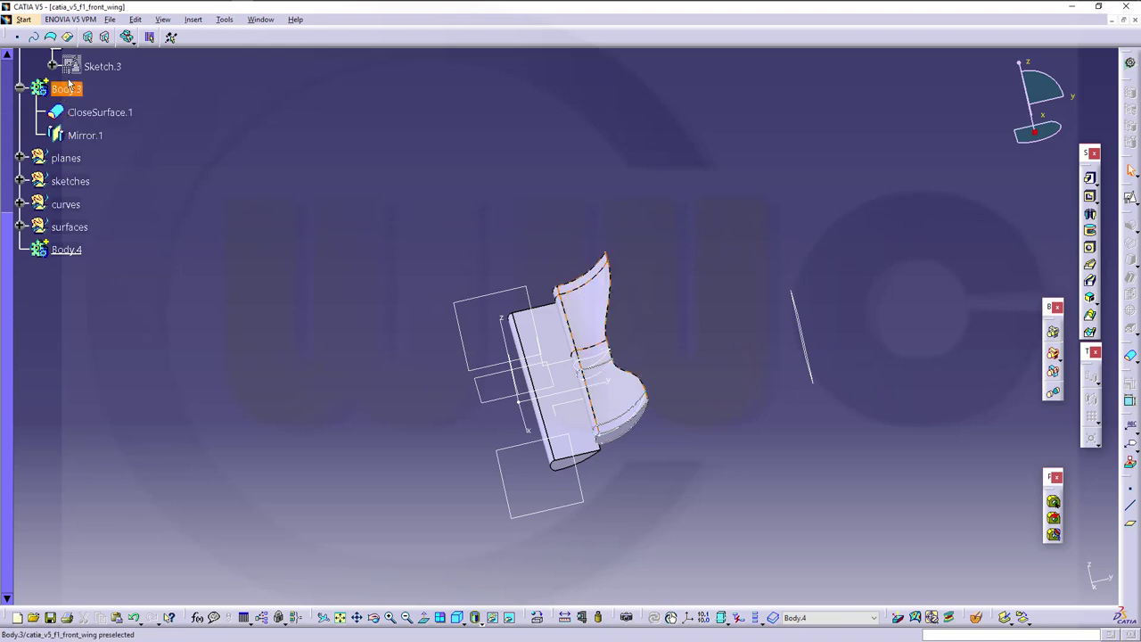
{"action": "scroll", "coordinate": [76, 98], "scroll_direction": "up", "scroll_amount": 2}
{"action": "scroll", "coordinate": [77, 98], "scroll_direction": "up", "scroll_amount": 3}
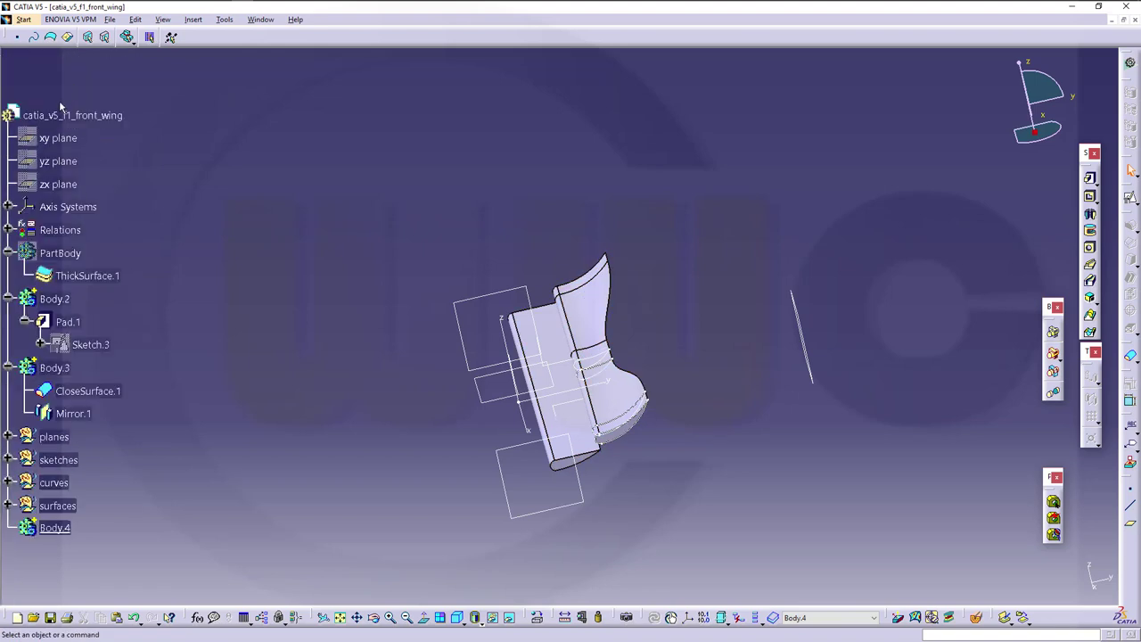
Reorder Body.4 four places up to follow Body.3, then make sketches the work object.
{"action": "right_click", "coordinate": [67, 116]}
{"action": "mouse_move", "coordinate": [173, 349]}
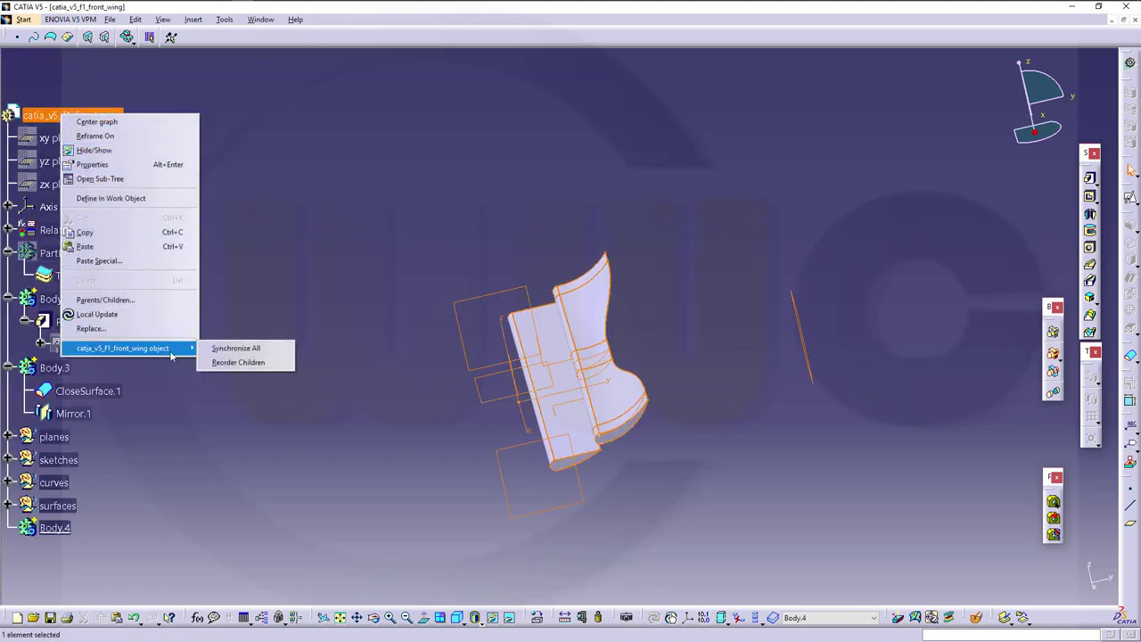
{"action": "left_click", "coordinate": [238, 362]}
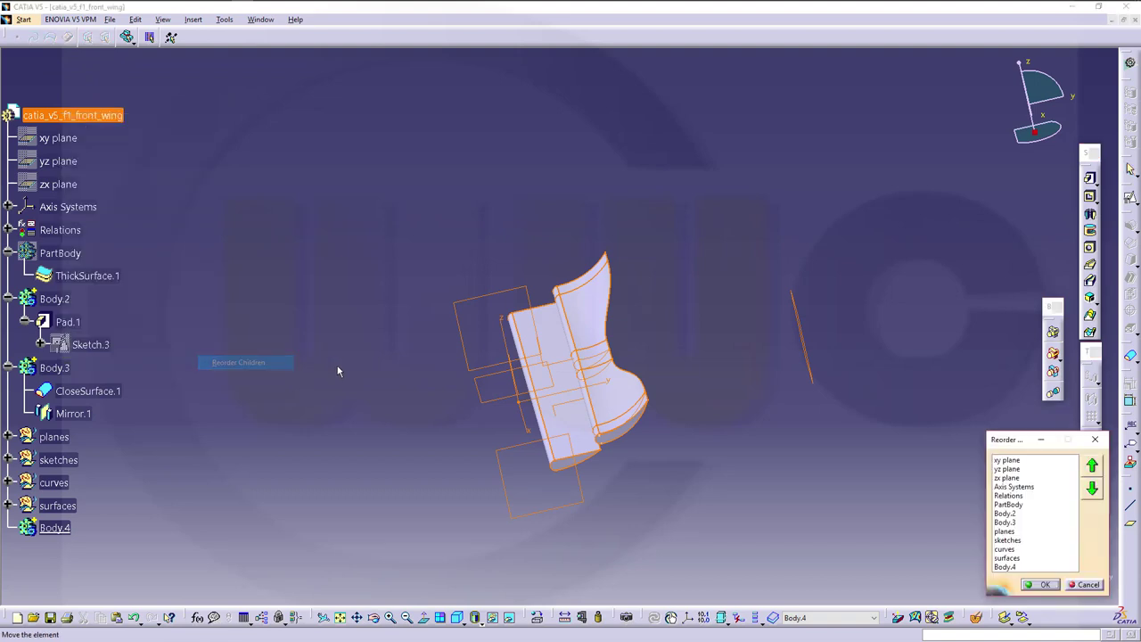
{"action": "left_click", "coordinate": [1005, 567]}
{"action": "left_click", "coordinate": [1091, 467]}
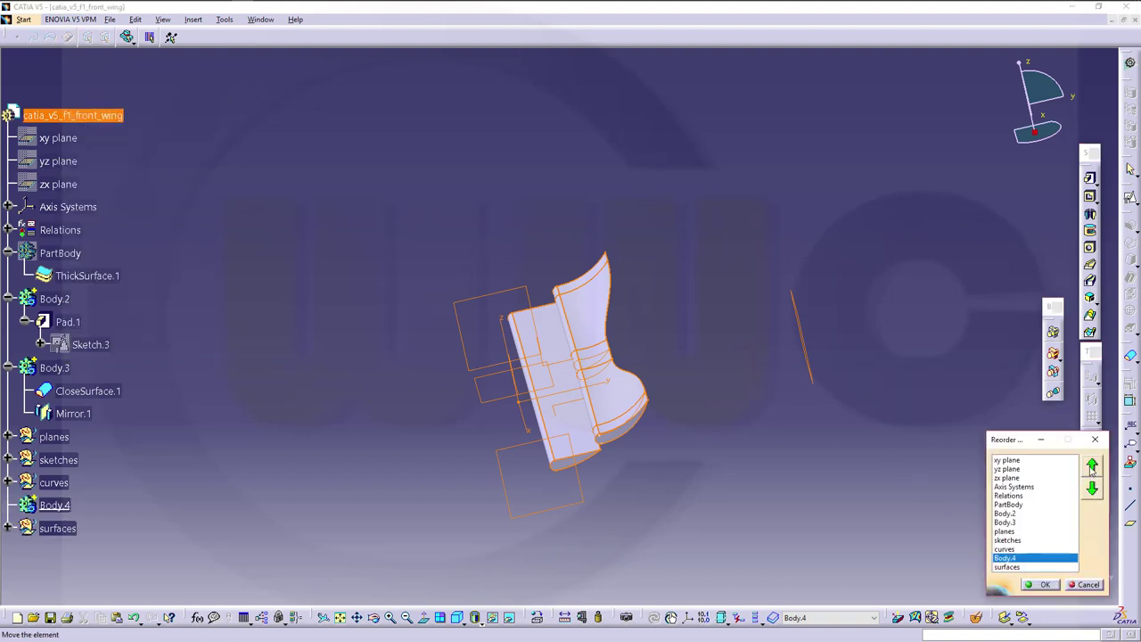
{"action": "left_click", "coordinate": [1091, 467]}
{"action": "left_click", "coordinate": [1090, 466]}
{"action": "left_click", "coordinate": [1090, 467]}
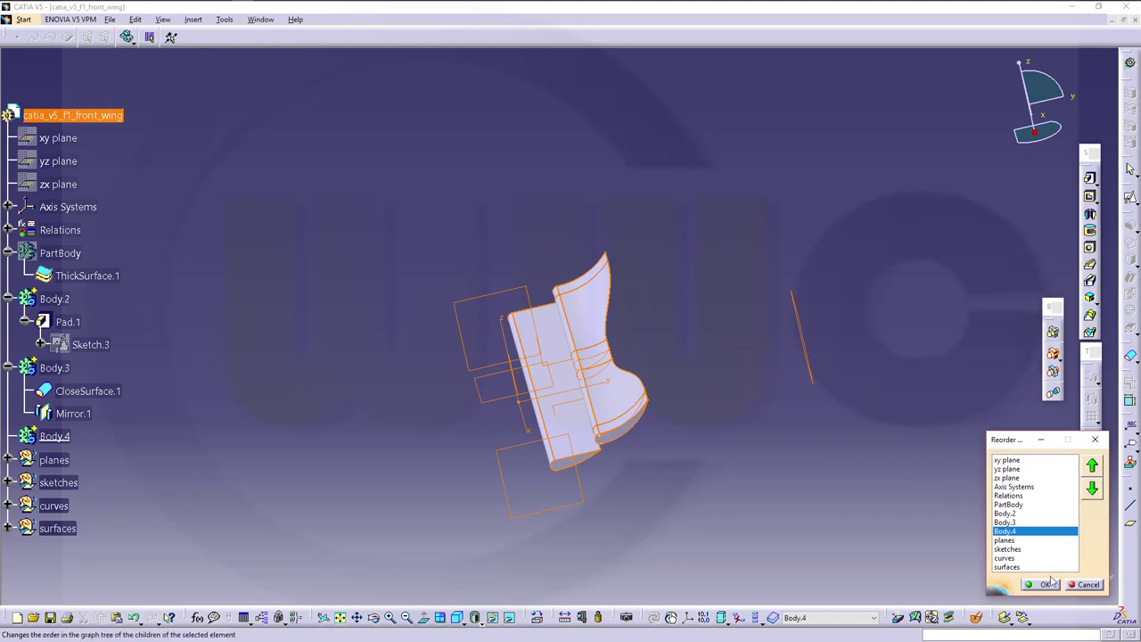
{"action": "left_click", "coordinate": [1043, 583]}
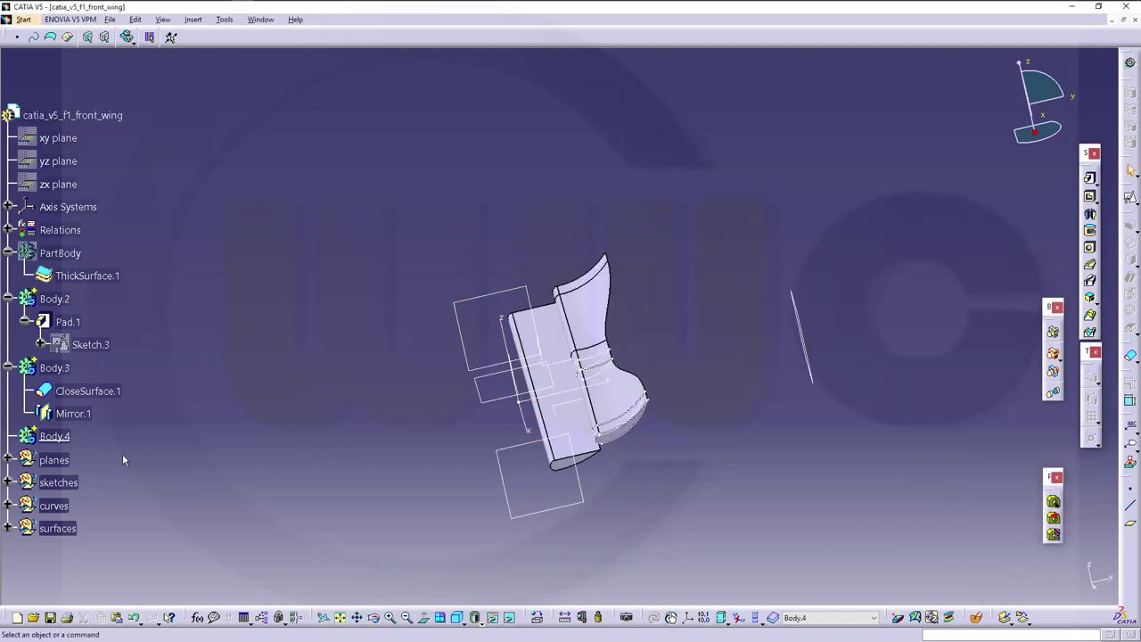
{"action": "right_click", "coordinate": [59, 483]}
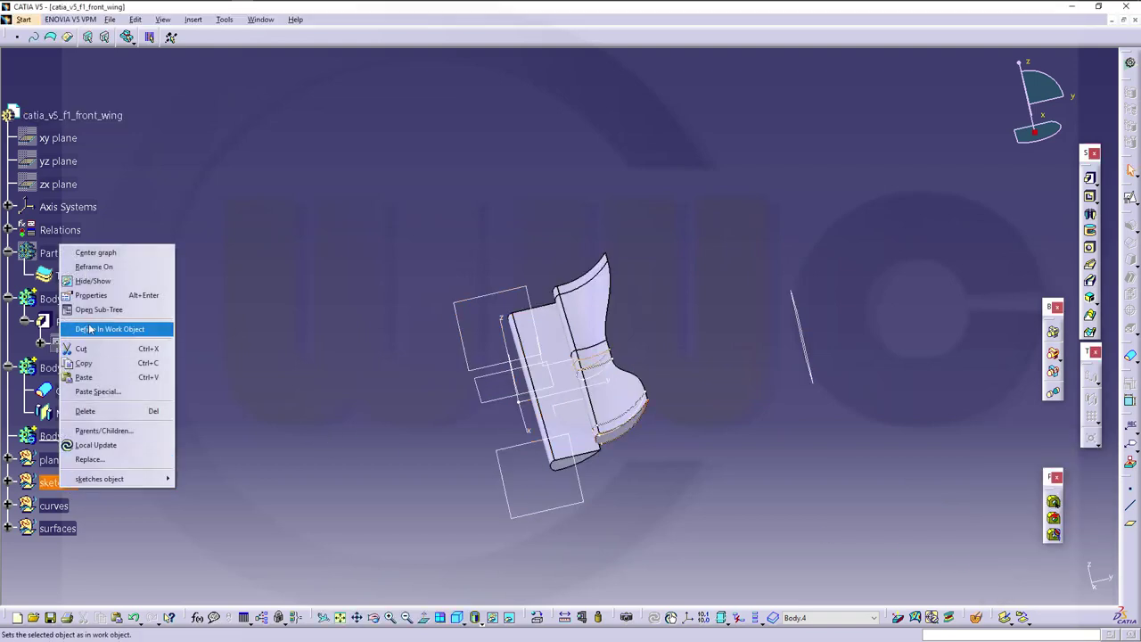
{"action": "left_click", "coordinate": [87, 328]}
Create a positioned sketch referenced to the absolute axis system's YZ plane.
{"action": "left_click", "coordinate": [454, 250]}
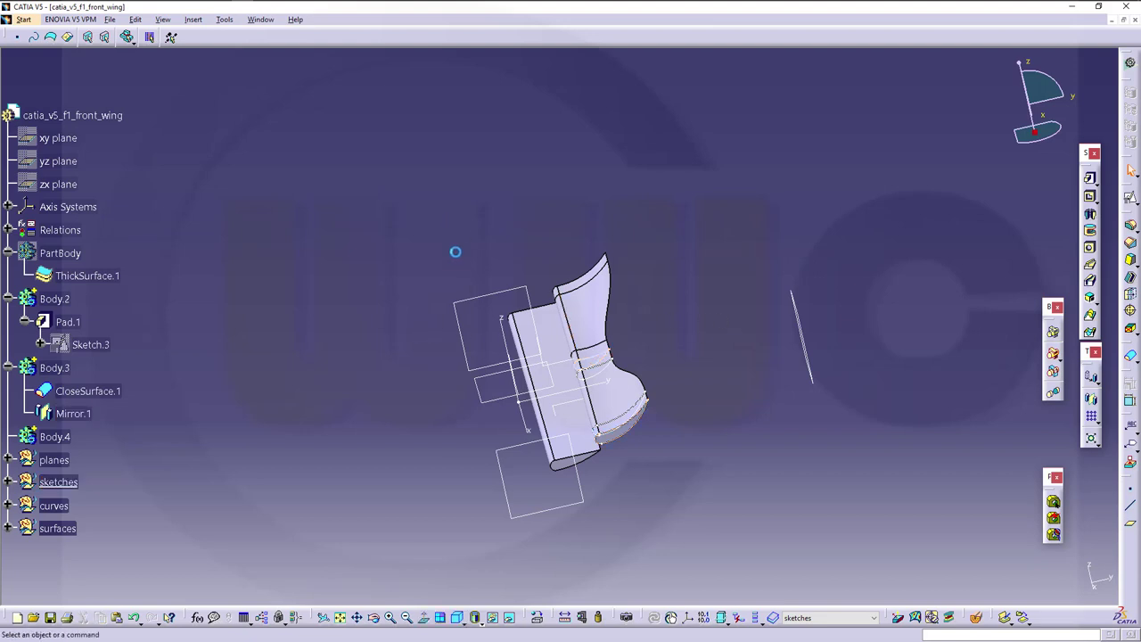
{"action": "mouse_move", "coordinate": [435, 352]}
{"action": "middle_mouse_down"}
{"action": "mouse_move", "coordinate": [402, 368]}
{"action": "mouse_move", "coordinate": [402, 280]}
{"action": "mouse_move", "coordinate": [415, 307]}
{"action": "middle_mouse_up"}
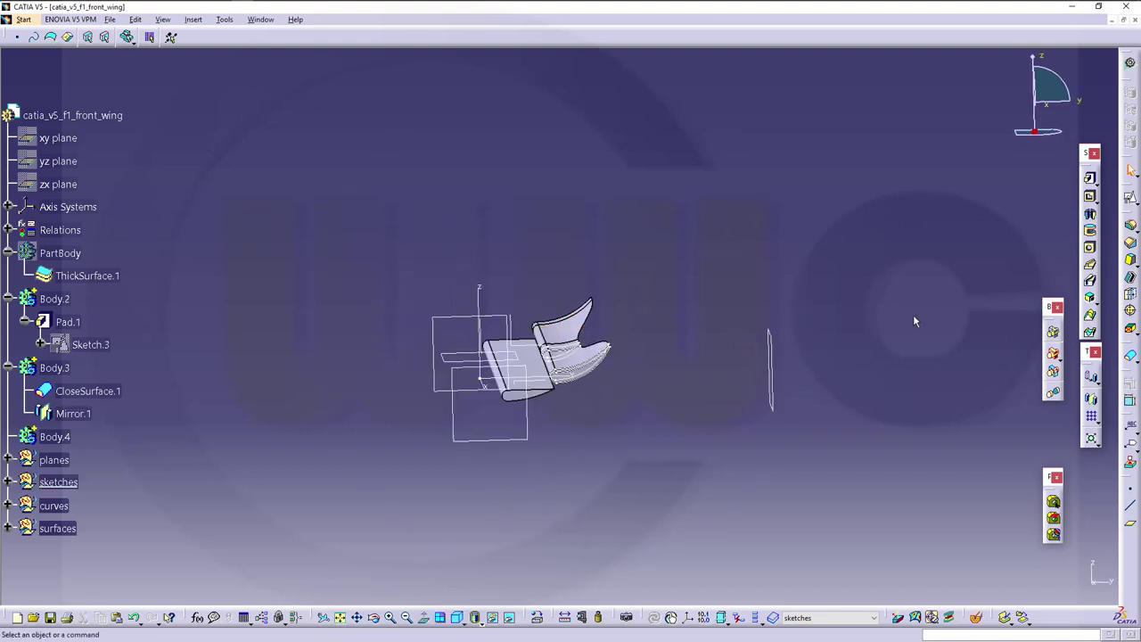
{"action": "left_click", "coordinate": [1131, 200]}
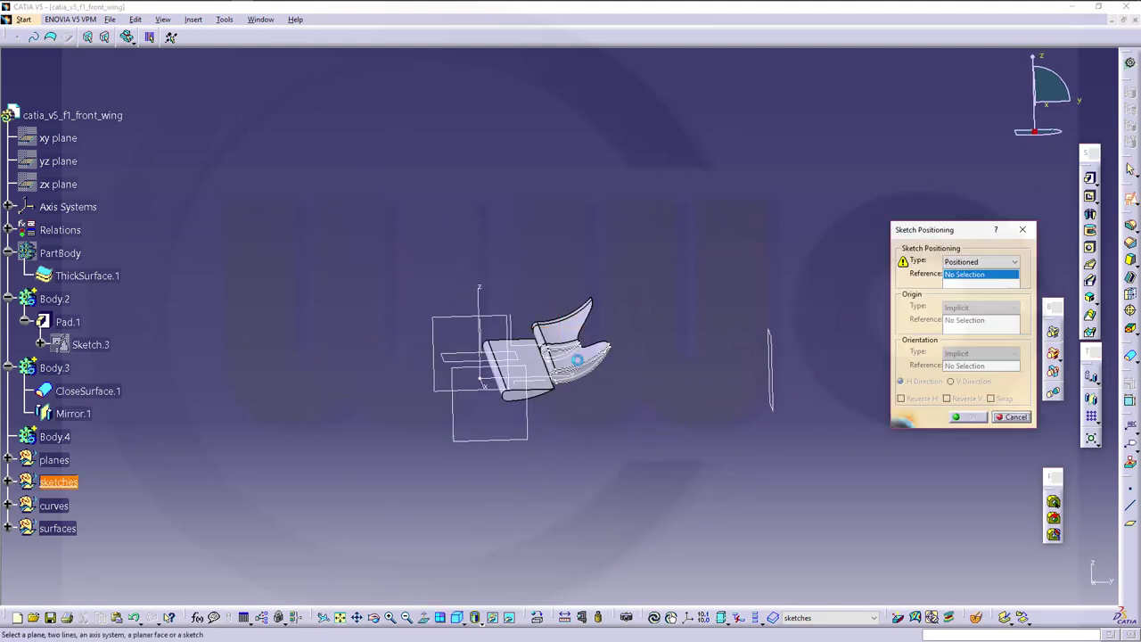
{"action": "mouse_move", "coordinate": [487, 443]}
{"action": "middle_mouse_down"}
{"action": "mouse_move", "coordinate": [469, 469]}
{"action": "mouse_move", "coordinate": [501, 501]}
{"action": "mouse_move", "coordinate": [542, 509]}
{"action": "middle_mouse_up"}
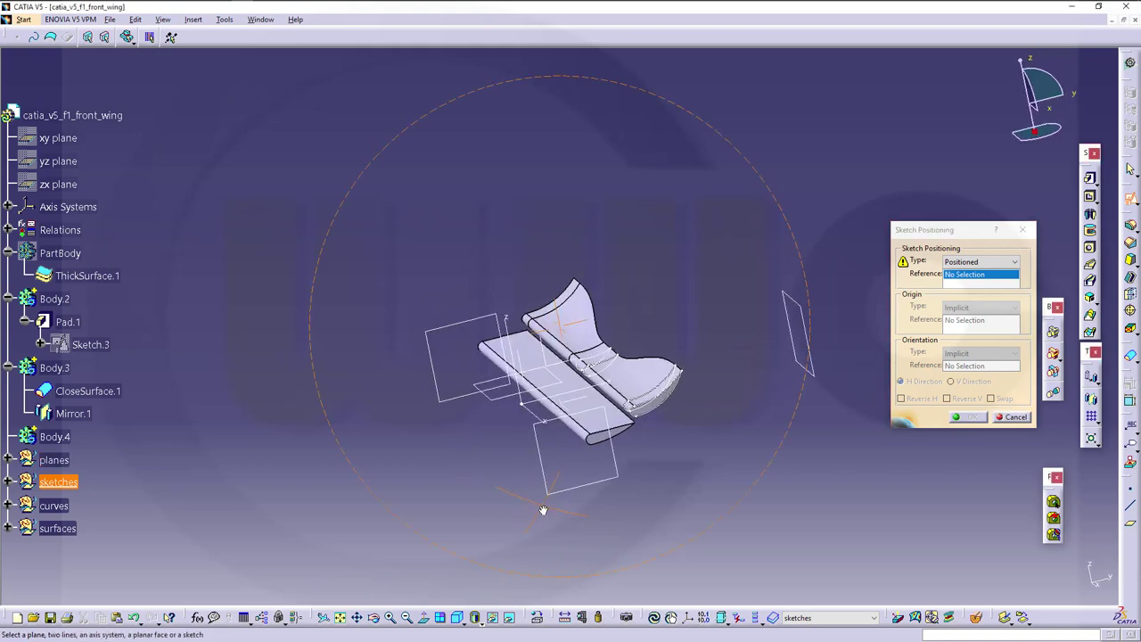
{"action": "left_click", "coordinate": [559, 368]}
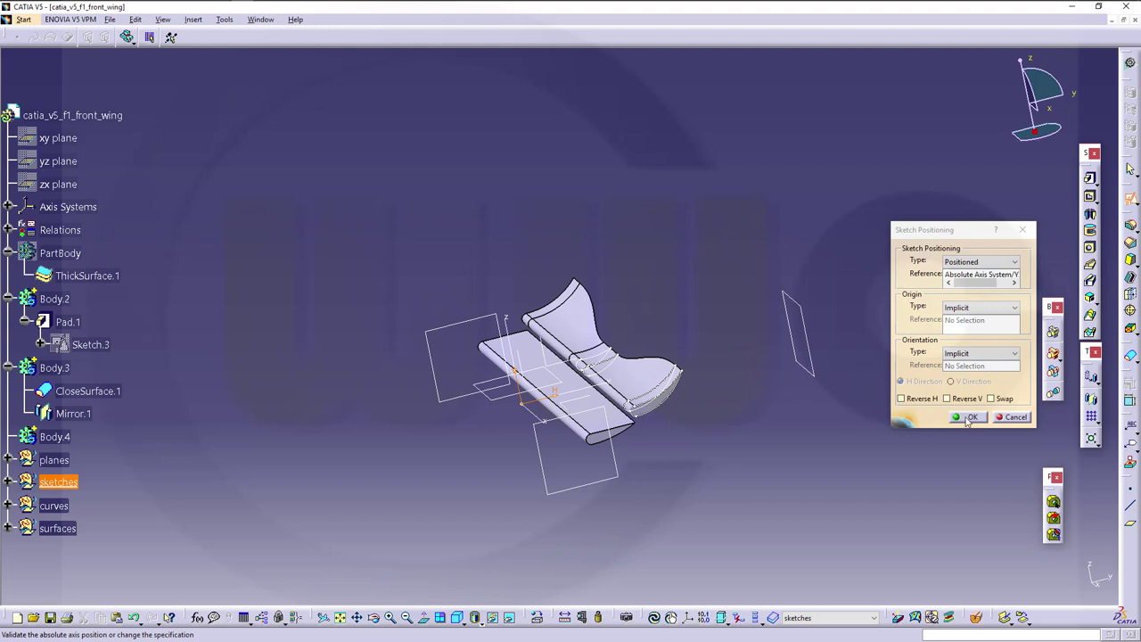
{"action": "left_click", "coordinate": [969, 417]}
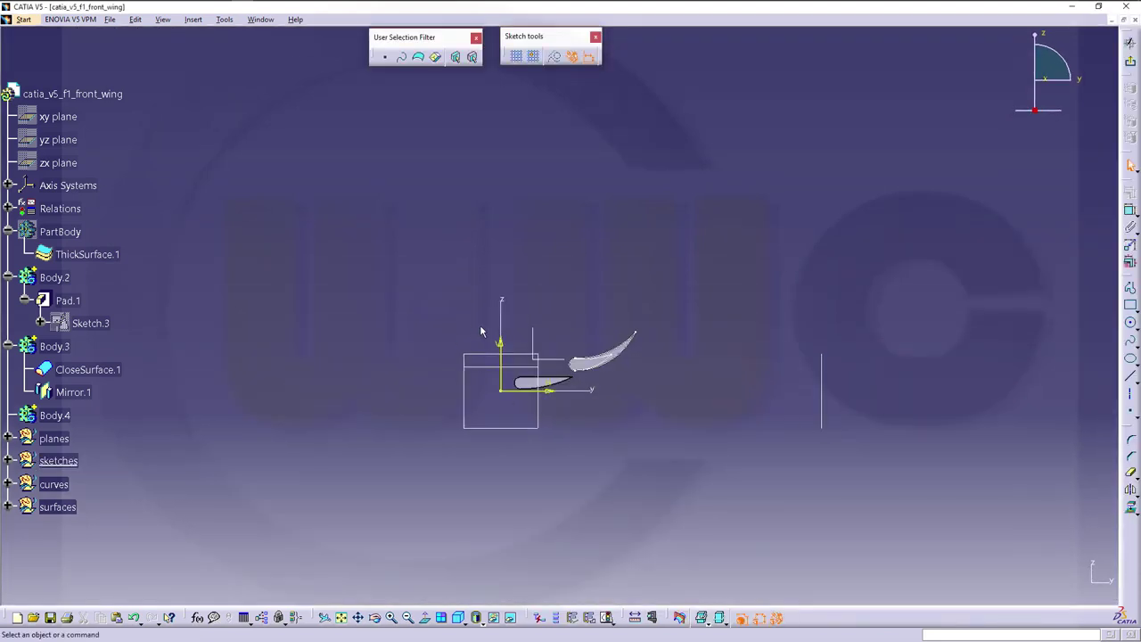
Hide the sketch axes and draw a closed four-line profile around both airfoil sections.
{"action": "left_click_drag", "start_coordinate": [480, 331], "coordinate": [563, 407]}
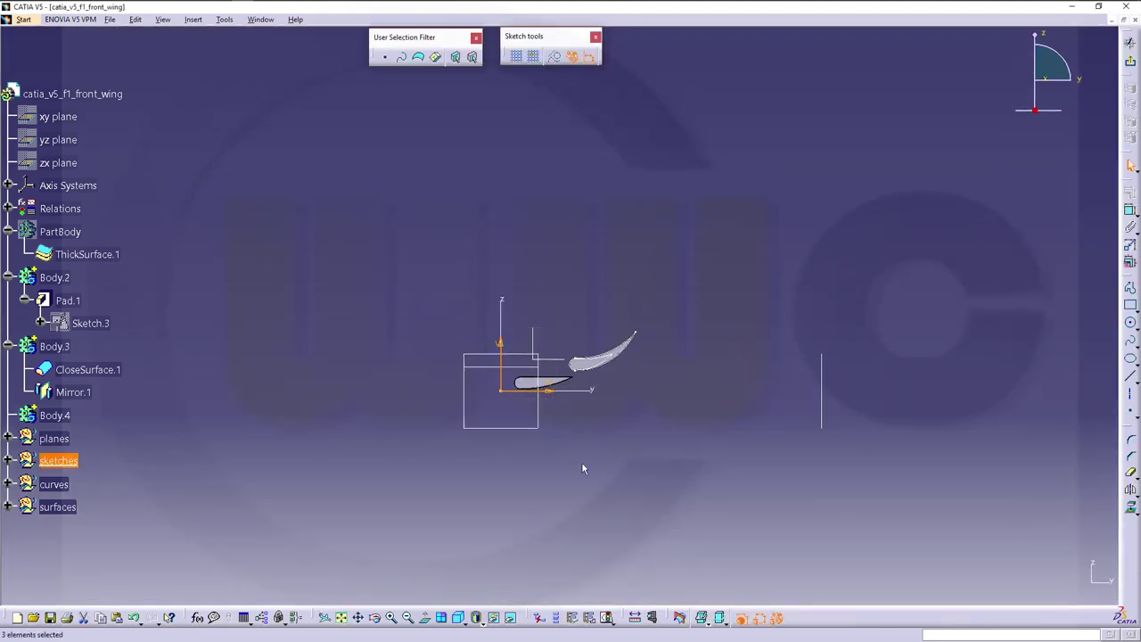
{"action": "left_click", "coordinate": [494, 618]}
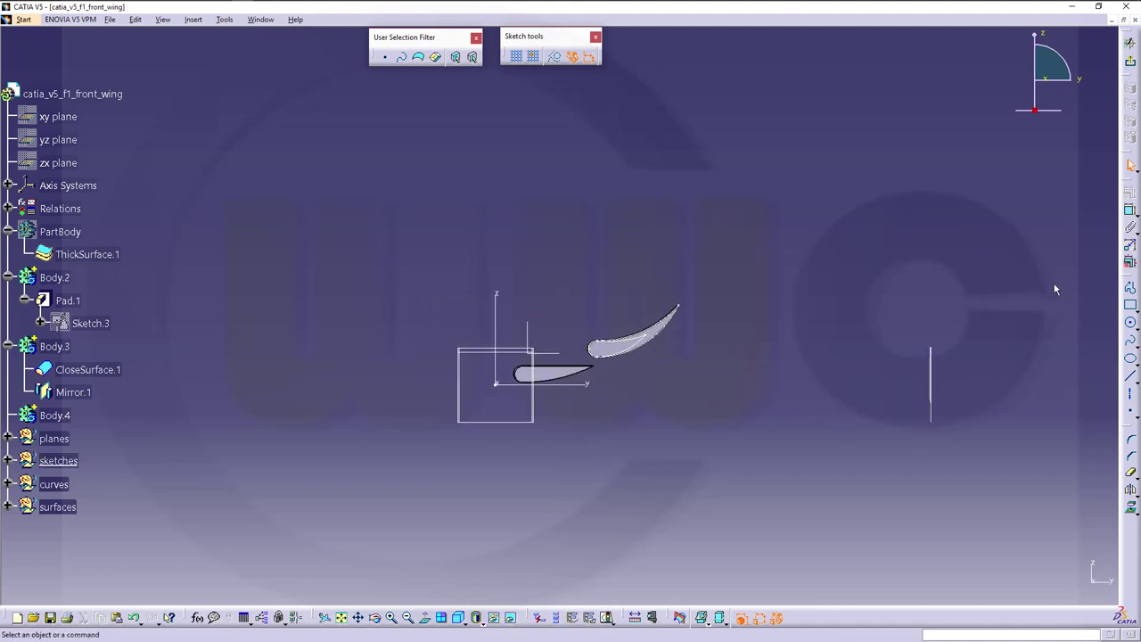
{"action": "left_click", "coordinate": [1130, 287]}
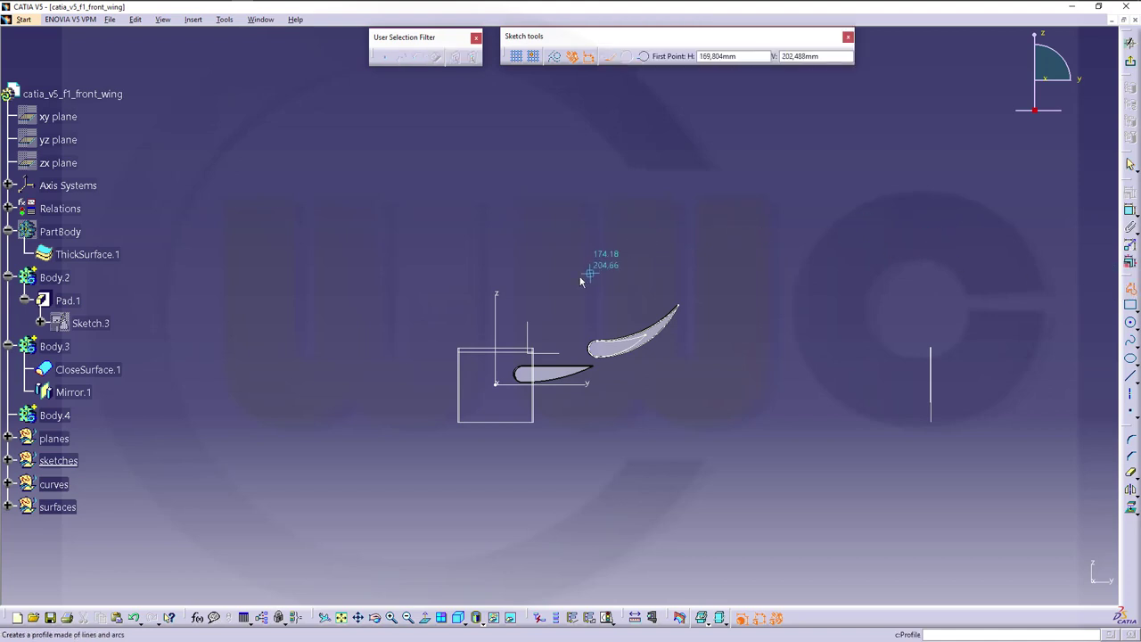
{"action": "left_click", "coordinate": [491, 399]}
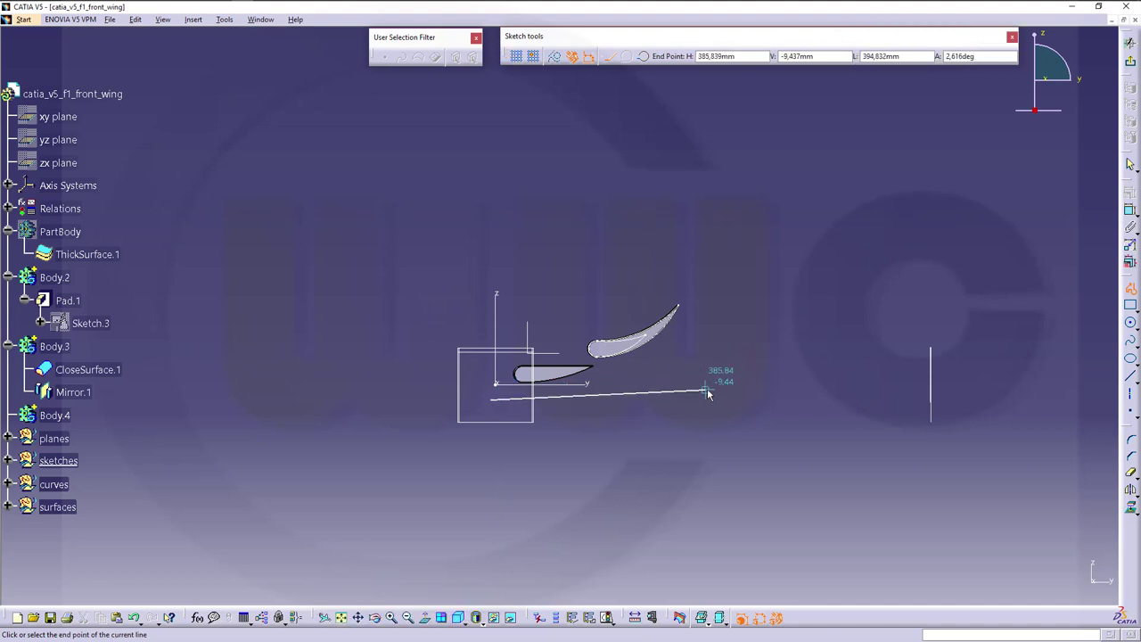
{"action": "left_click", "coordinate": [724, 389]}
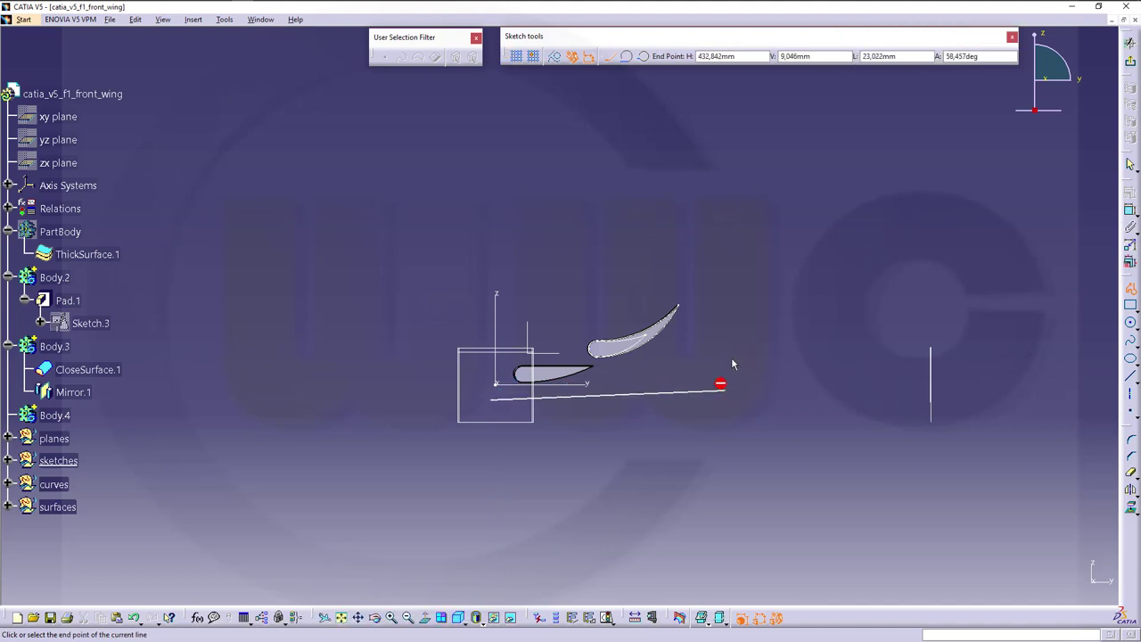
{"action": "left_click", "coordinate": [700, 269]}
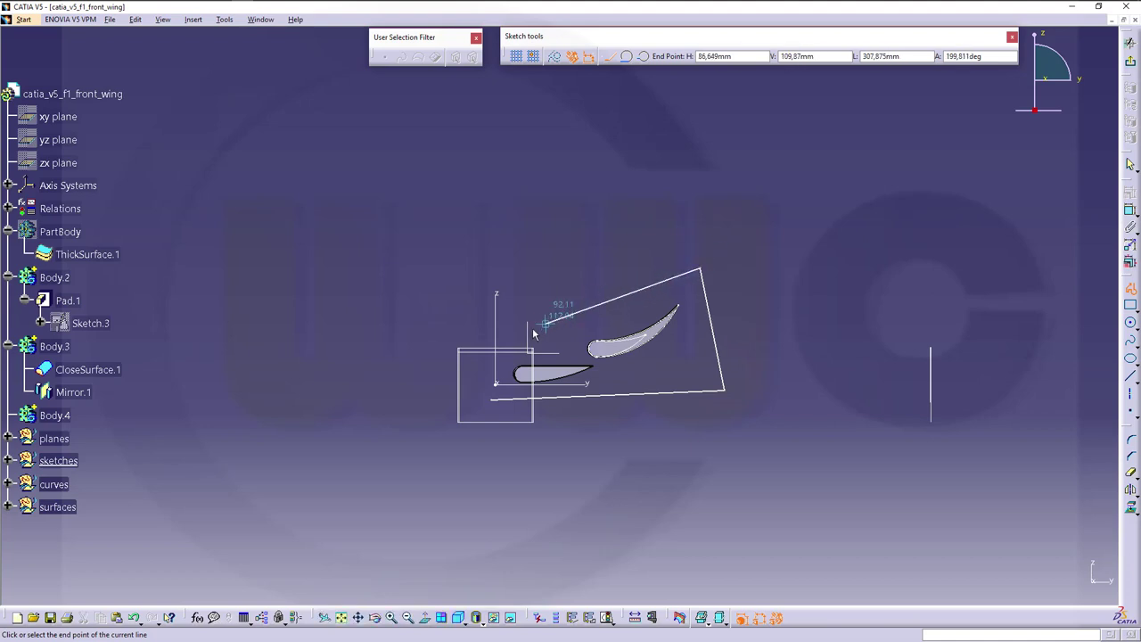
{"action": "left_click", "coordinate": [482, 343]}
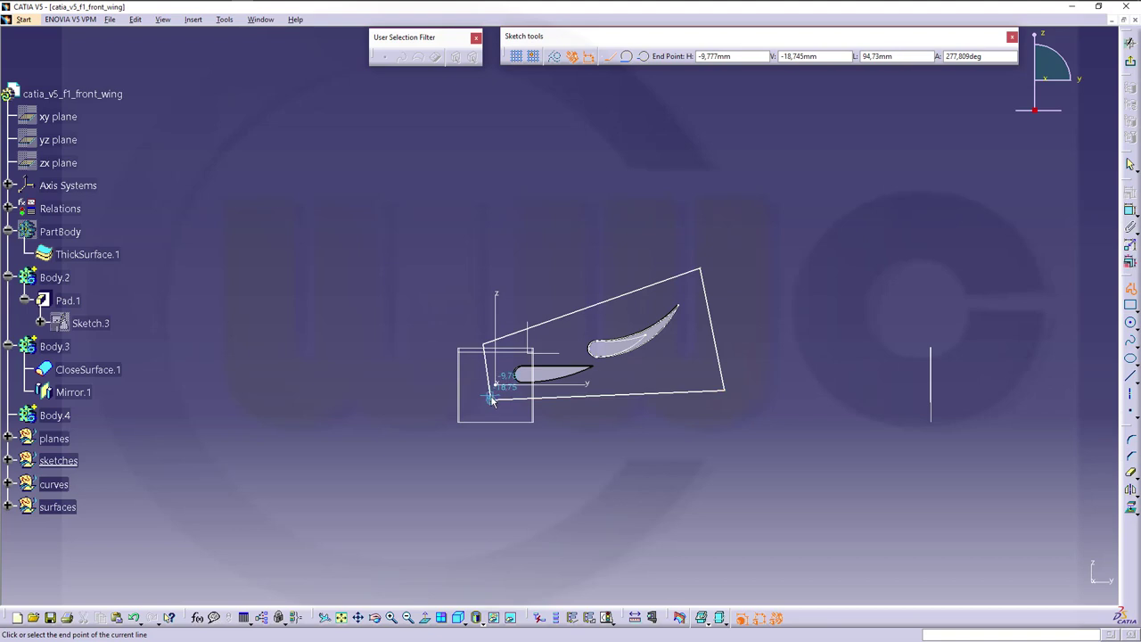
{"action": "left_click", "coordinate": [493, 399]}
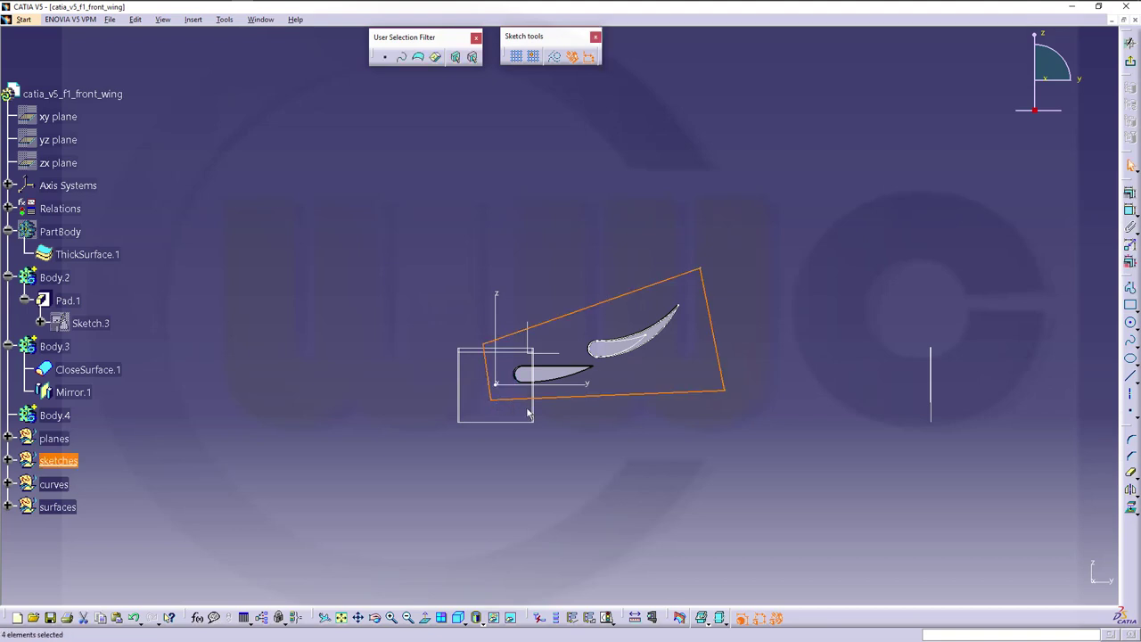
Round the outline's top-right corner between the top and right edges (R84.899).
{"action": "left_click", "coordinate": [659, 426]}
{"action": "mouse_move", "coordinate": [657, 425]}
{"action": "middle_mouse_down"}
{"action": "mouse_move", "coordinate": [687, 425]}
{"action": "mouse_move", "coordinate": [667, 407]}
{"action": "middle_mouse_up"}
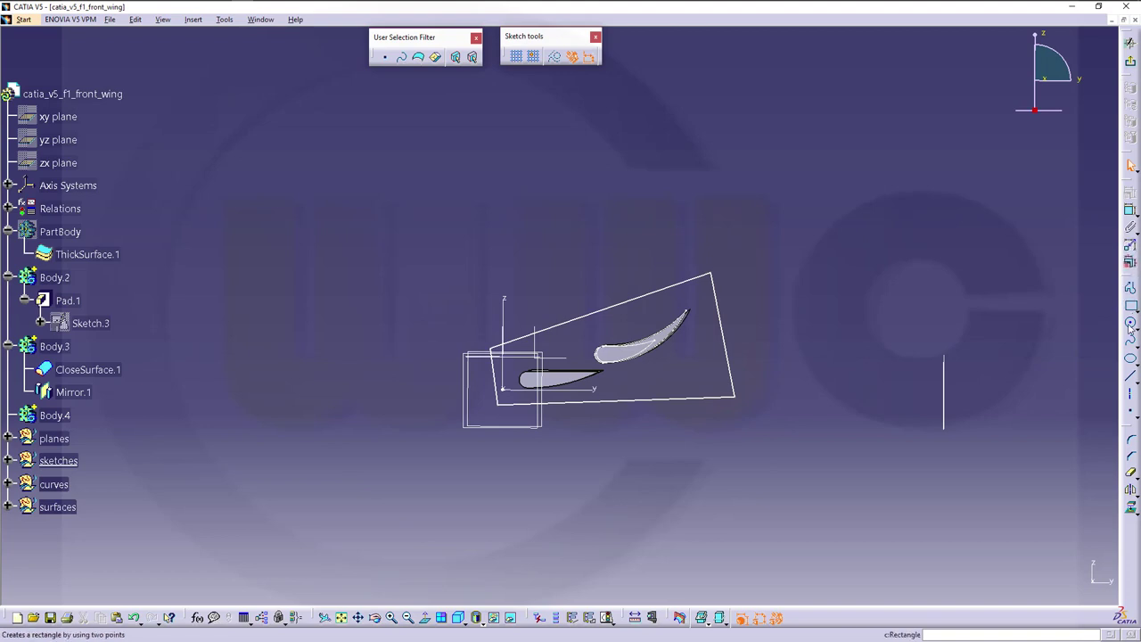
{"action": "left_click", "coordinate": [1130, 443]}
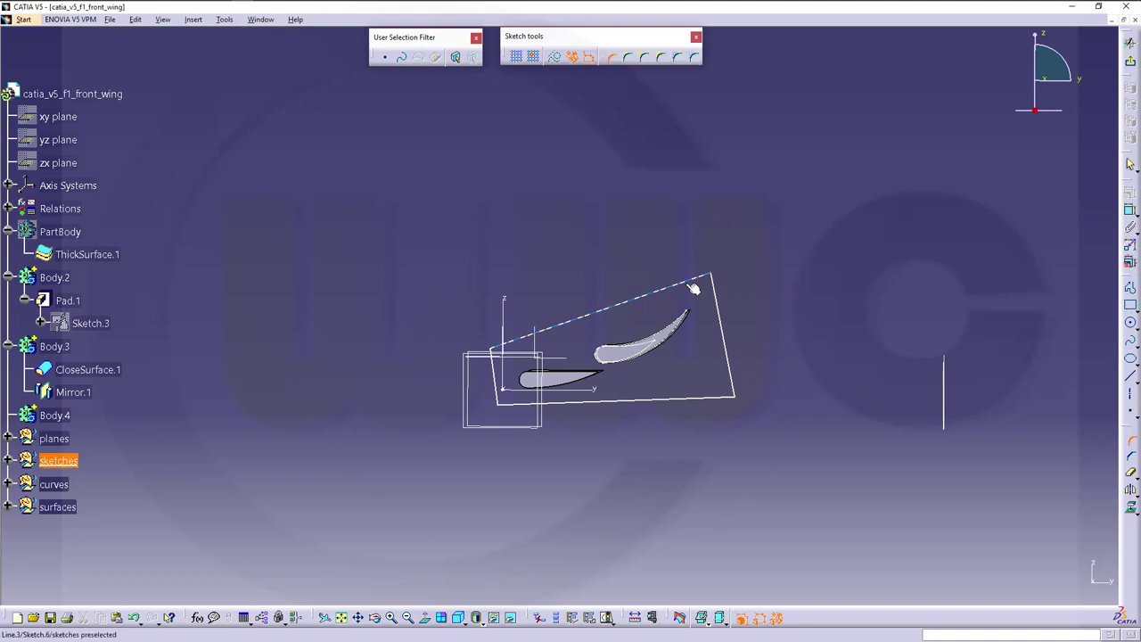
{"action": "left_click", "coordinate": [695, 279]}
{"action": "left_click", "coordinate": [722, 300]}
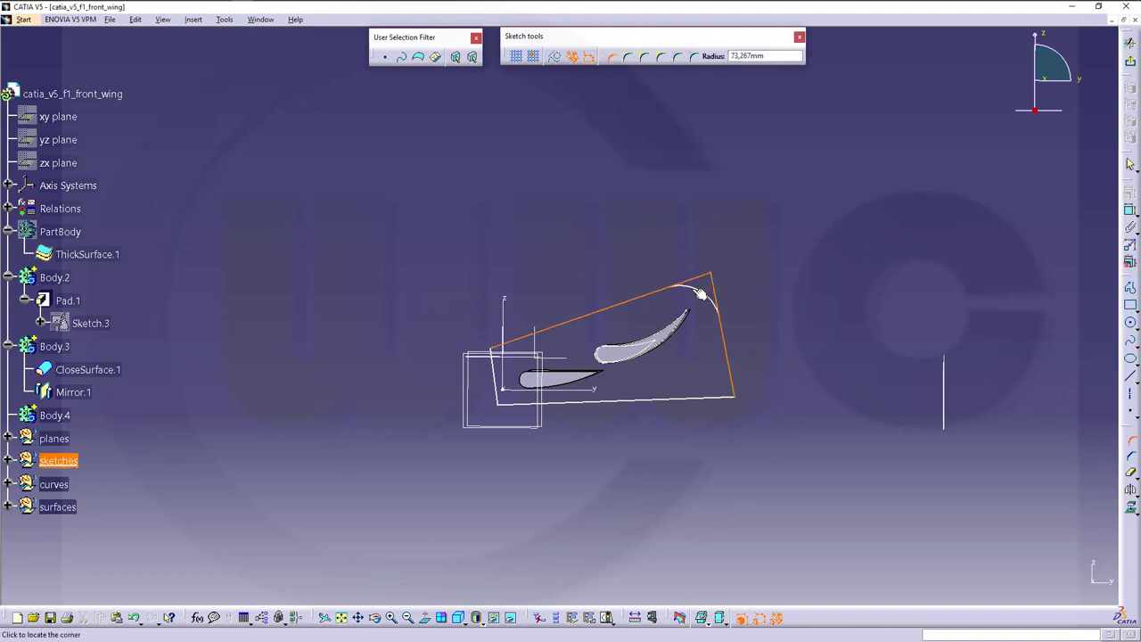
{"action": "left_click", "coordinate": [701, 291]}
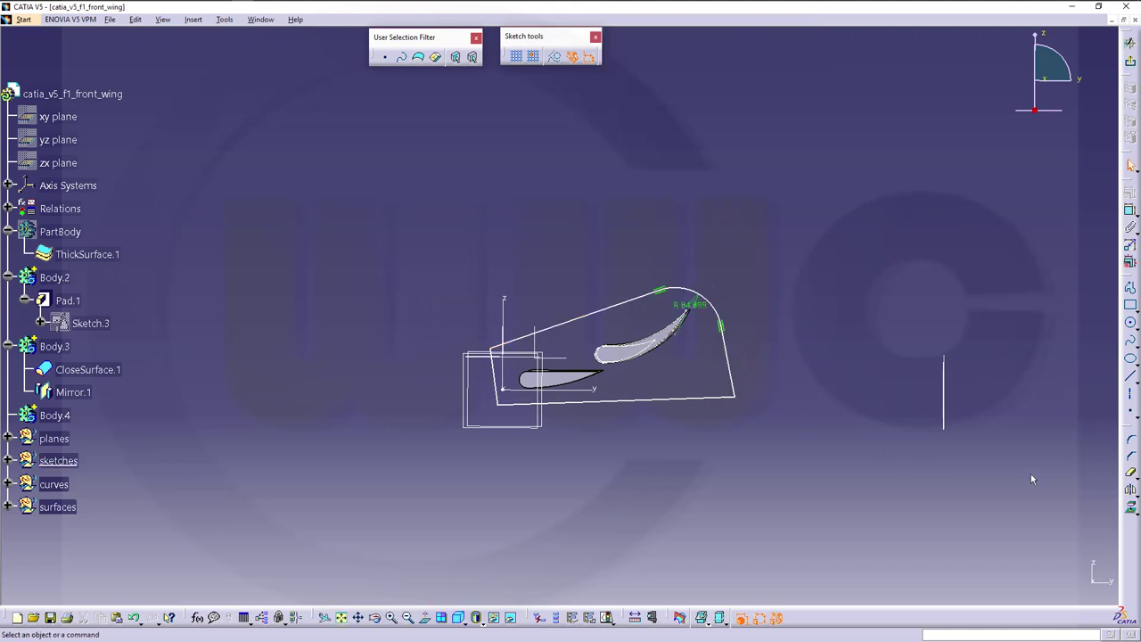
Round the front end where the top and bottom lines meet (R58.466).
{"action": "left_click", "coordinate": [1130, 443]}
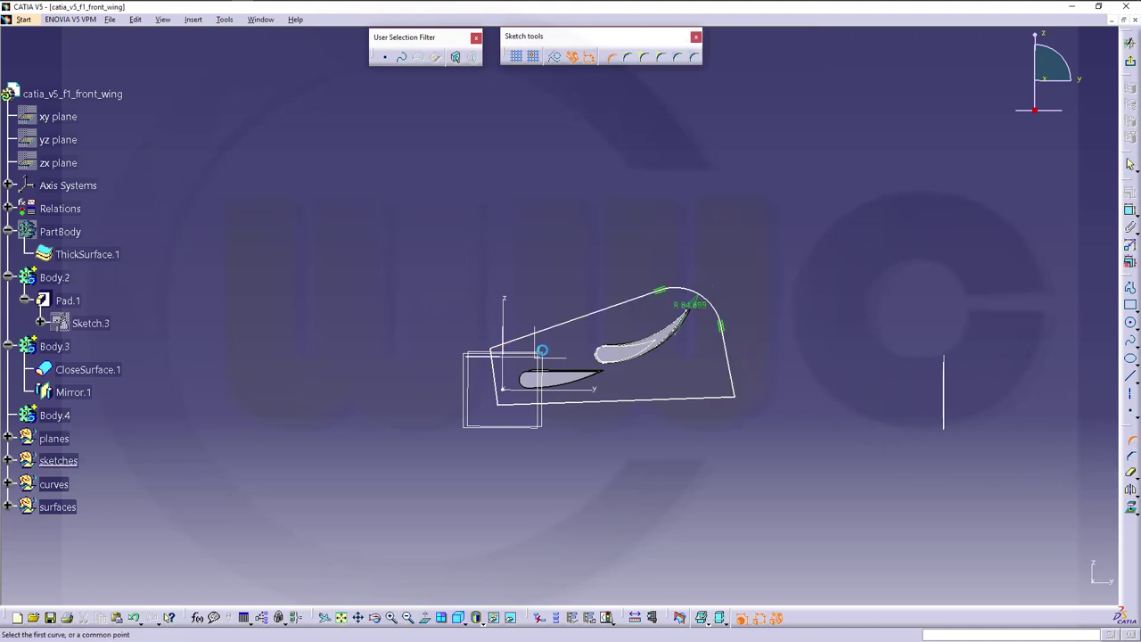
{"action": "left_click", "coordinate": [519, 340]}
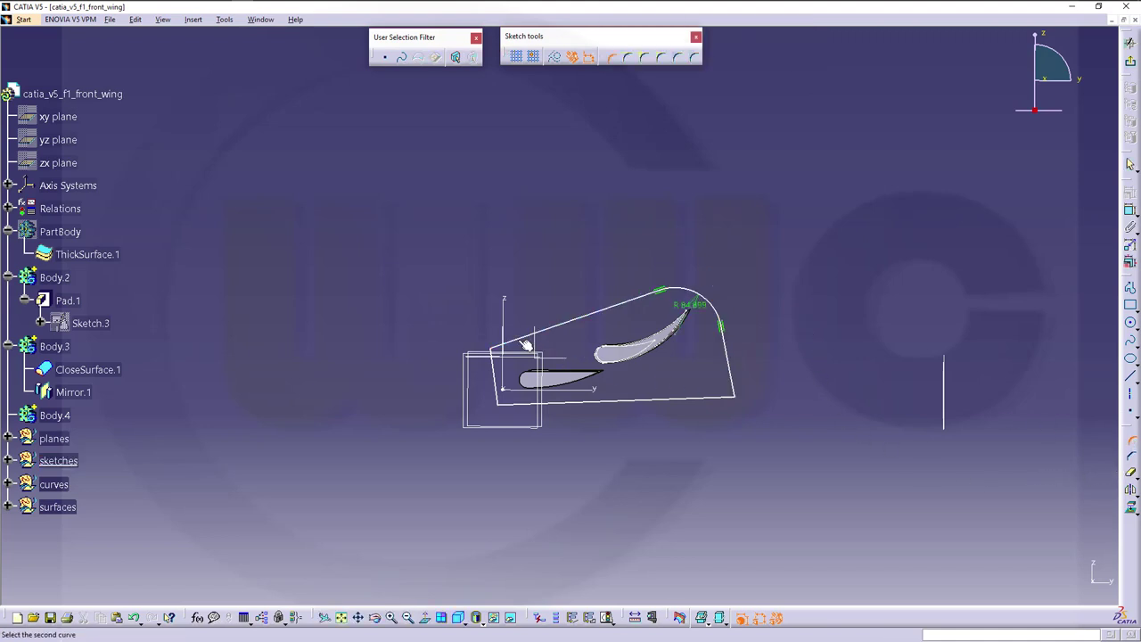
{"action": "left_click", "coordinate": [520, 405]}
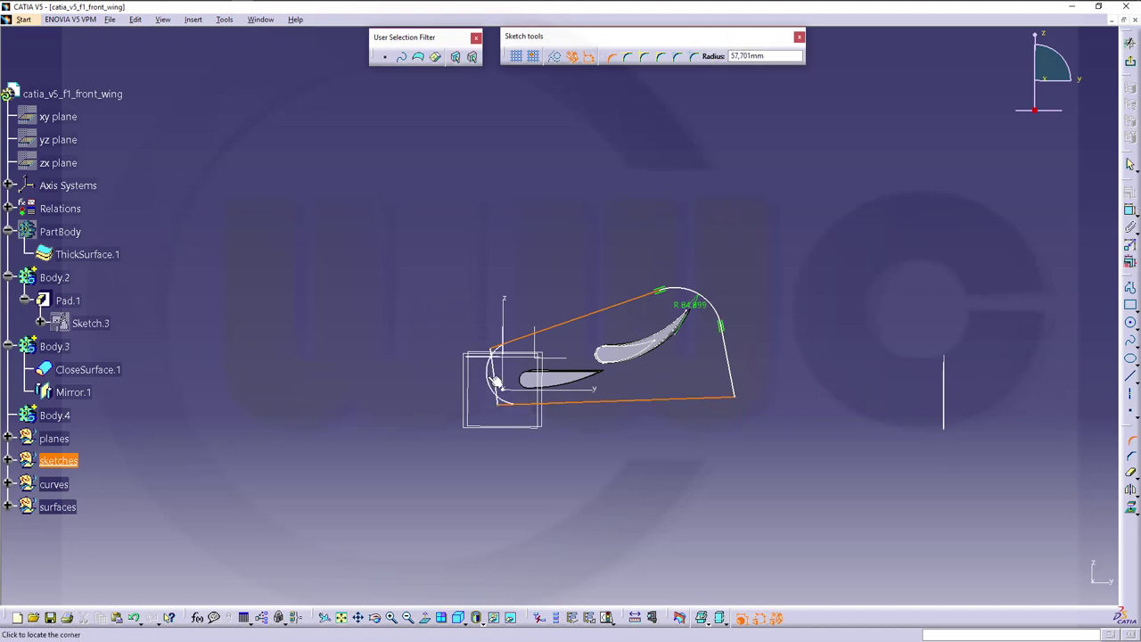
{"action": "left_click", "coordinate": [497, 383]}
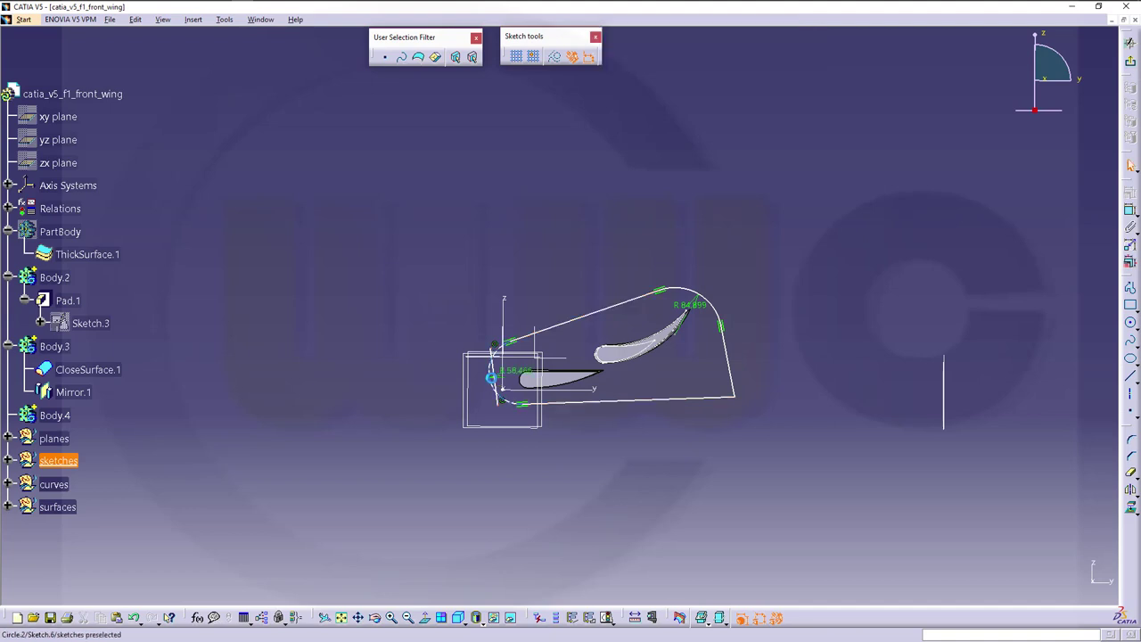
{"action": "mouse_move", "coordinate": [559, 311]}
{"action": "middle_mouse_down", "text": "ctrl"}
{"action": "mouse_move", "coordinate": [570, 364]}
{"action": "mouse_move", "coordinate": [530, 344]}
{"action": "mouse_move", "coordinate": [470, 283]}
{"action": "middle_mouse_up", "text": "ctrl"}
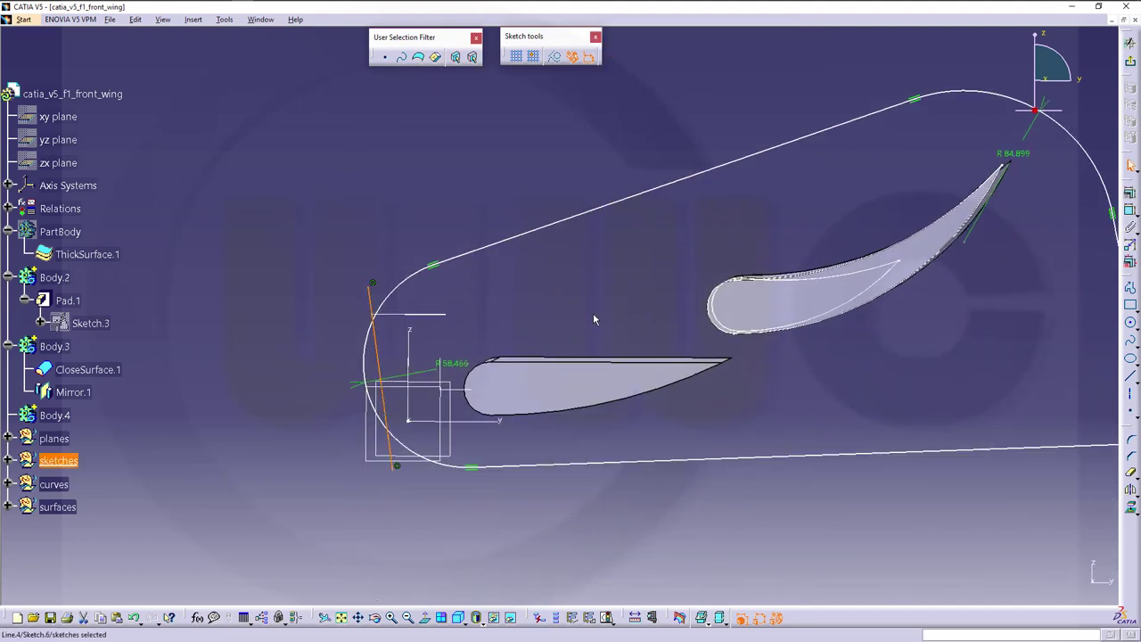
{"action": "mouse_move", "coordinate": [629, 352]}
{"action": "middle_mouse_down", "text": "ctrl"}
{"action": "mouse_move", "coordinate": [639, 423]}
{"action": "mouse_move", "coordinate": [887, 326]}
{"action": "middle_mouse_up", "text": "ctrl"}
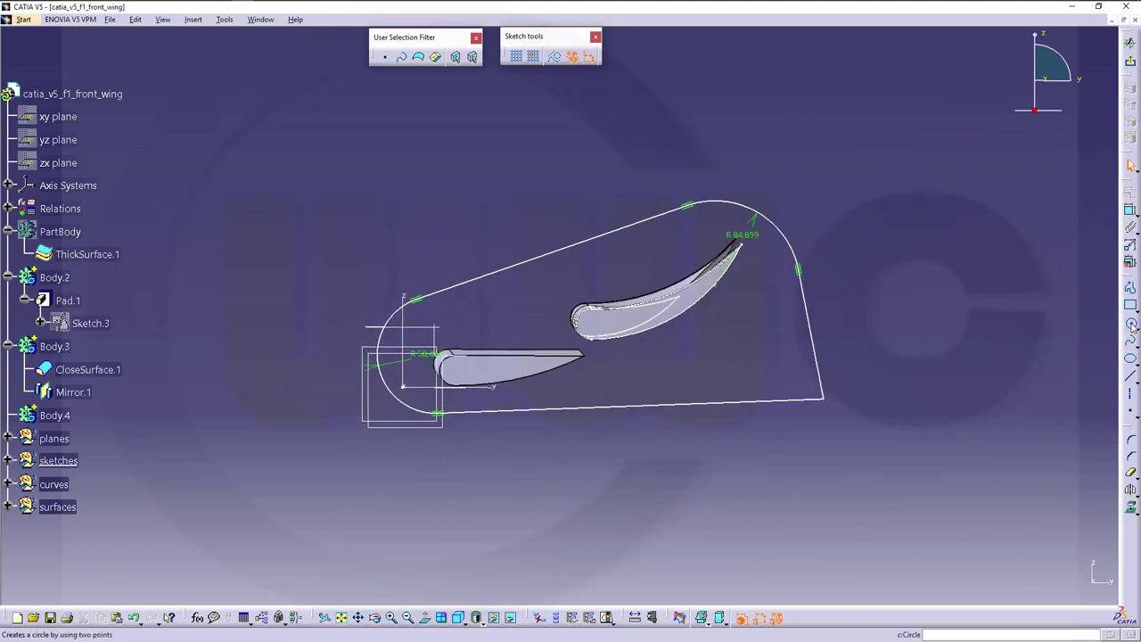
Draw a circle centred beyond the rear edge so it overlaps the outline's rear end.
{"action": "left_click", "coordinate": [1128, 324]}
{"action": "left_click", "coordinate": [887, 308]}
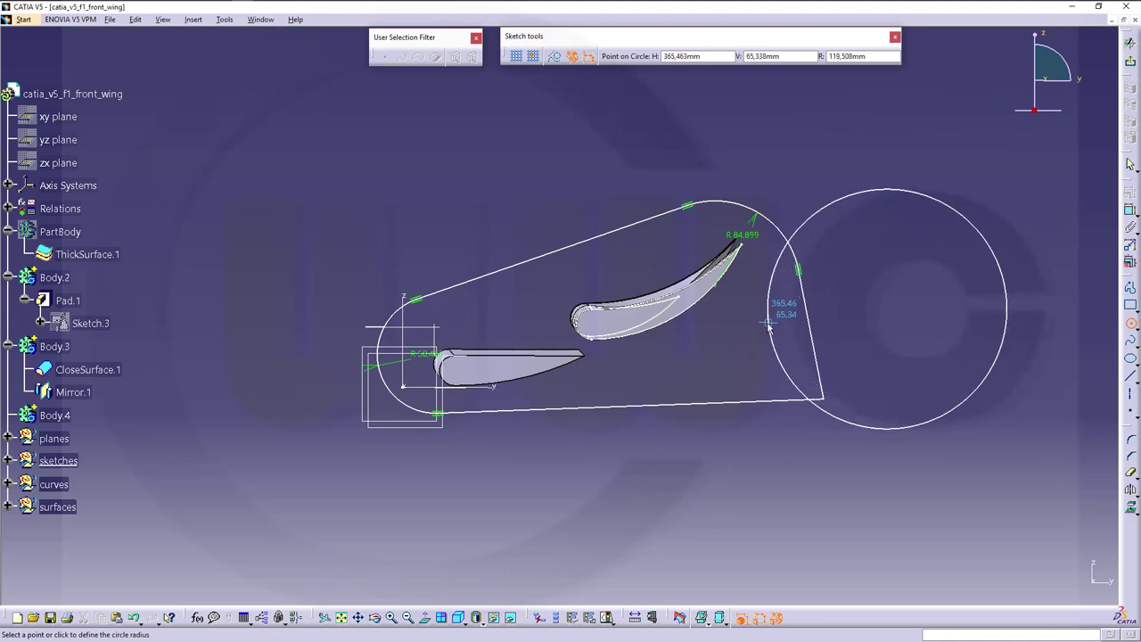
{"action": "left_click", "coordinate": [761, 314]}
{"action": "left_click", "coordinate": [902, 285]}
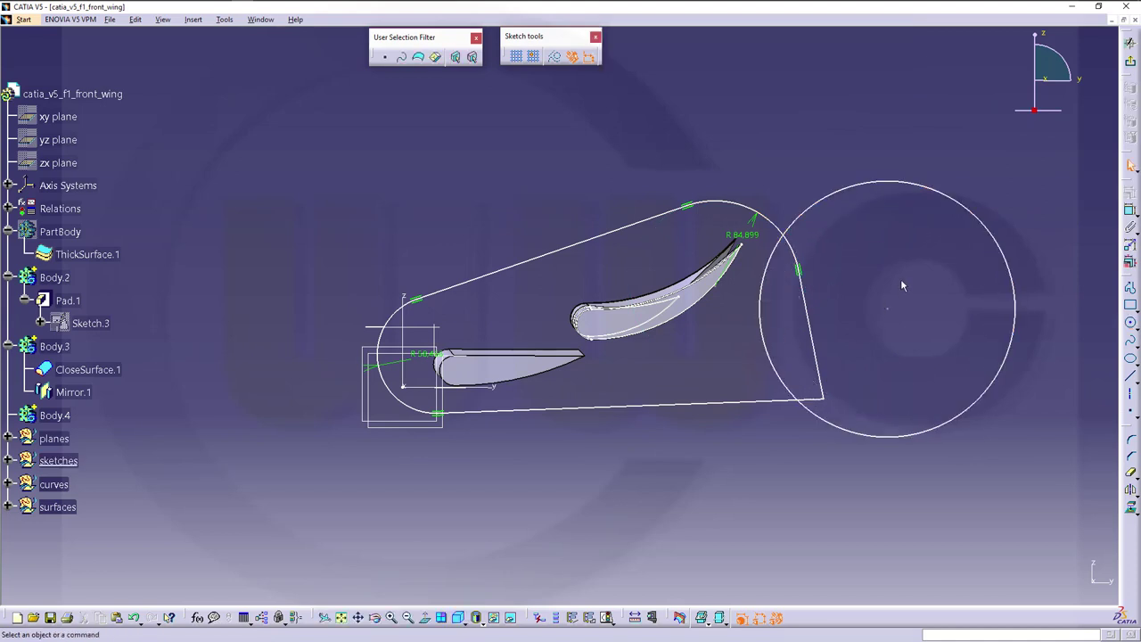
Trim the rear line, bottom line tail and outer circle portion, leaving a concave rear arc.
{"action": "left_click", "coordinate": [1130, 472]}
{"action": "left_click", "coordinate": [818, 341]}
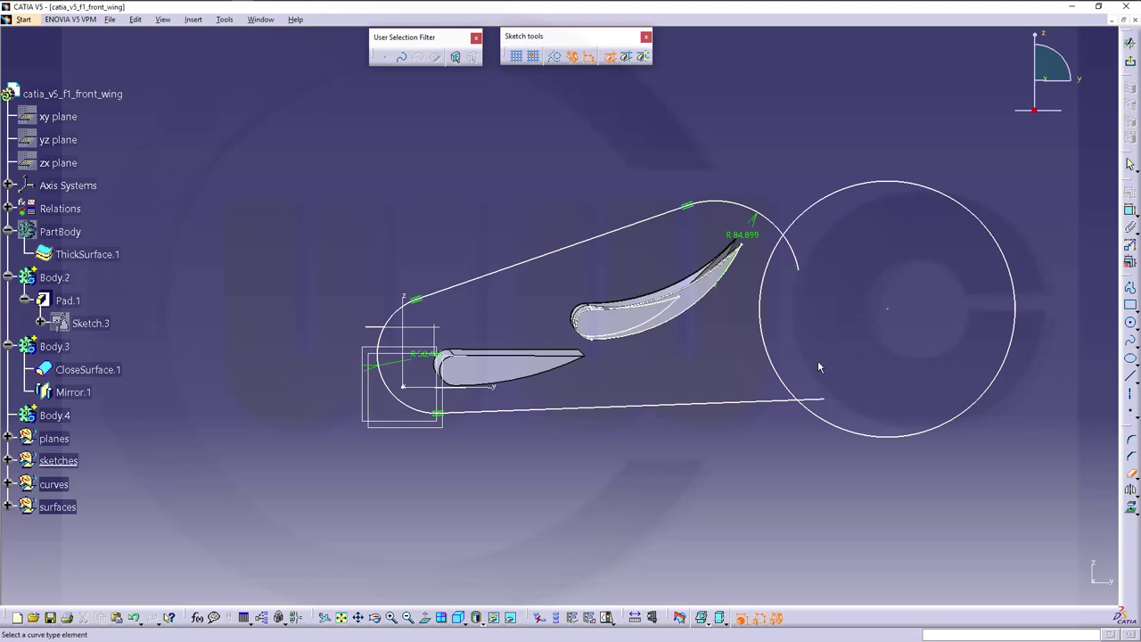
{"action": "left_click", "coordinate": [820, 398]}
{"action": "left_click", "coordinate": [816, 210]}
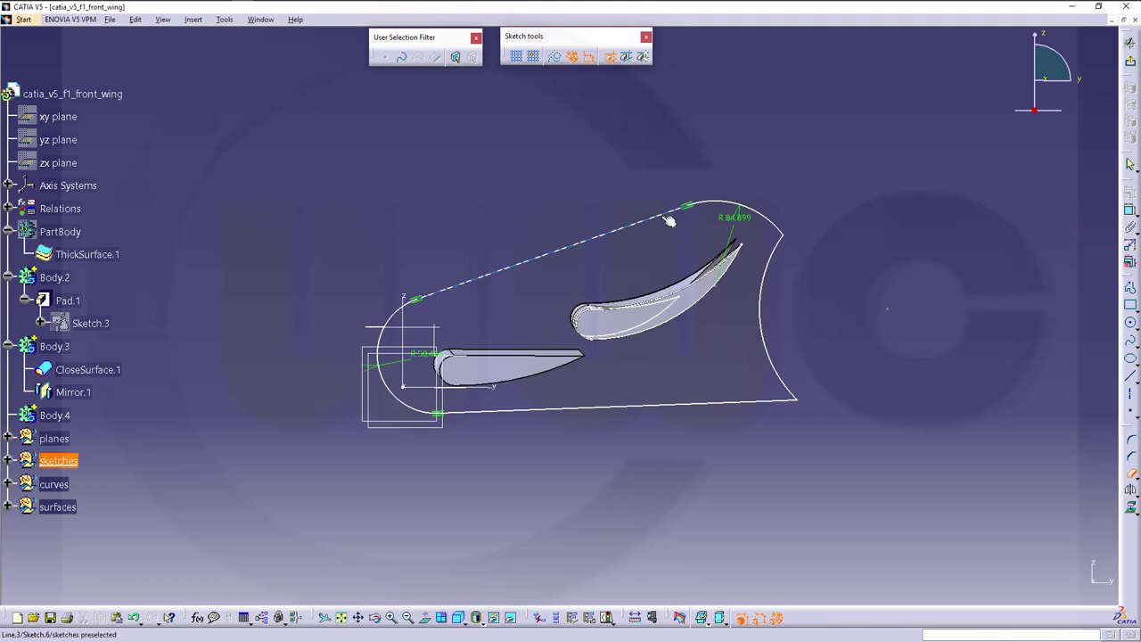
Change the top-right corner radius from R84.899 to 70 mm.
{"action": "double_click", "coordinate": [735, 221]}
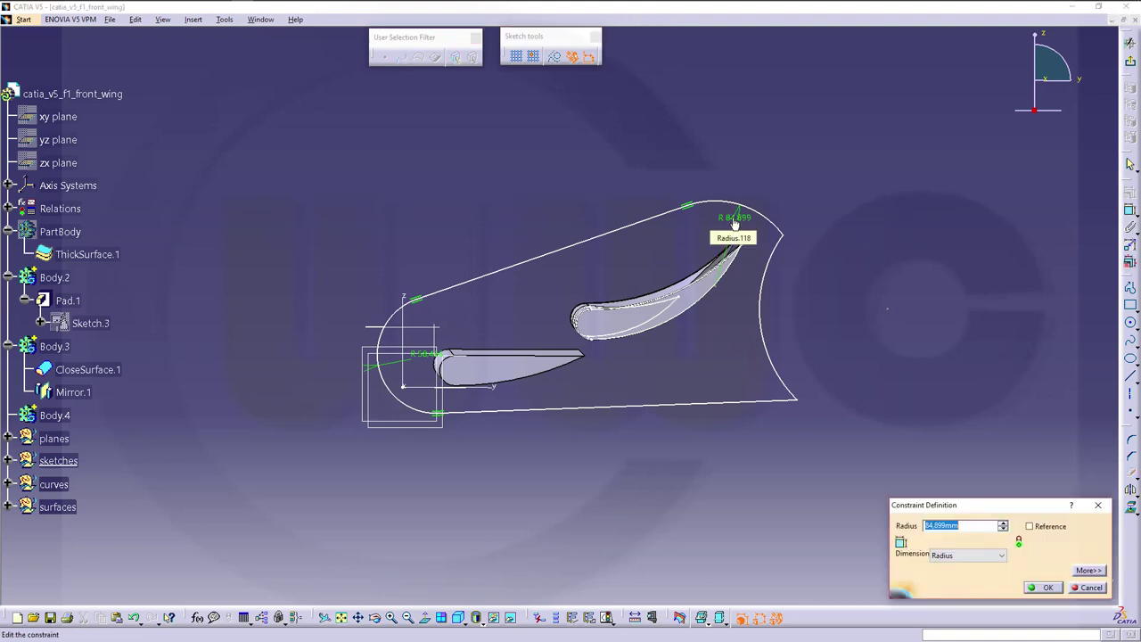
{"action": "type", "text": "7"}
{"action": "key", "text": "Return"}
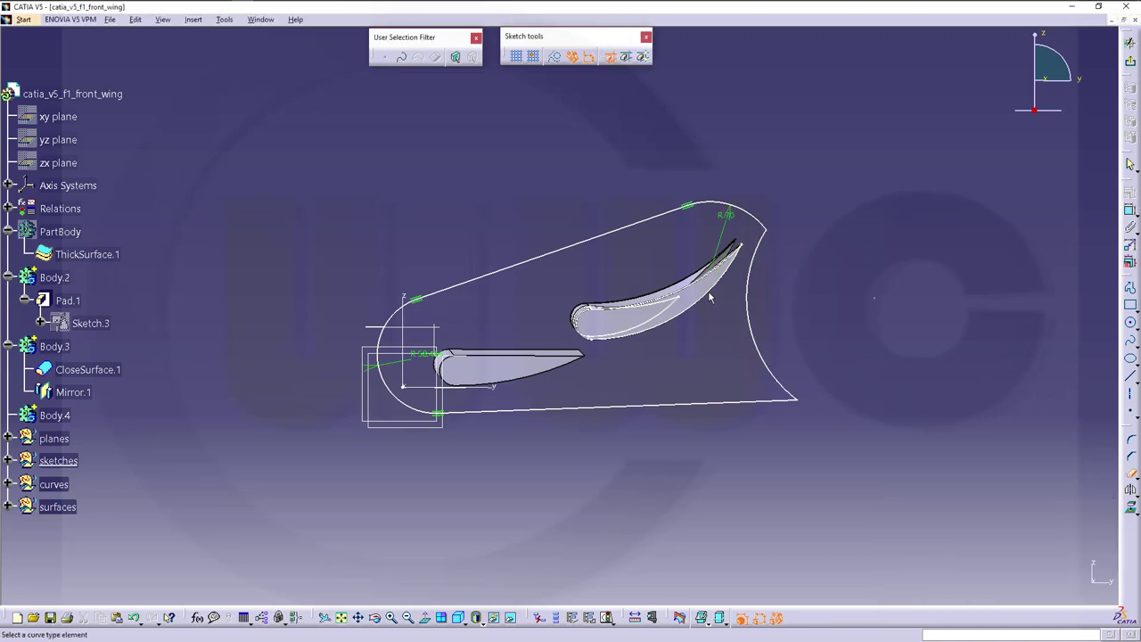
{"action": "left_click", "coordinate": [693, 214]}
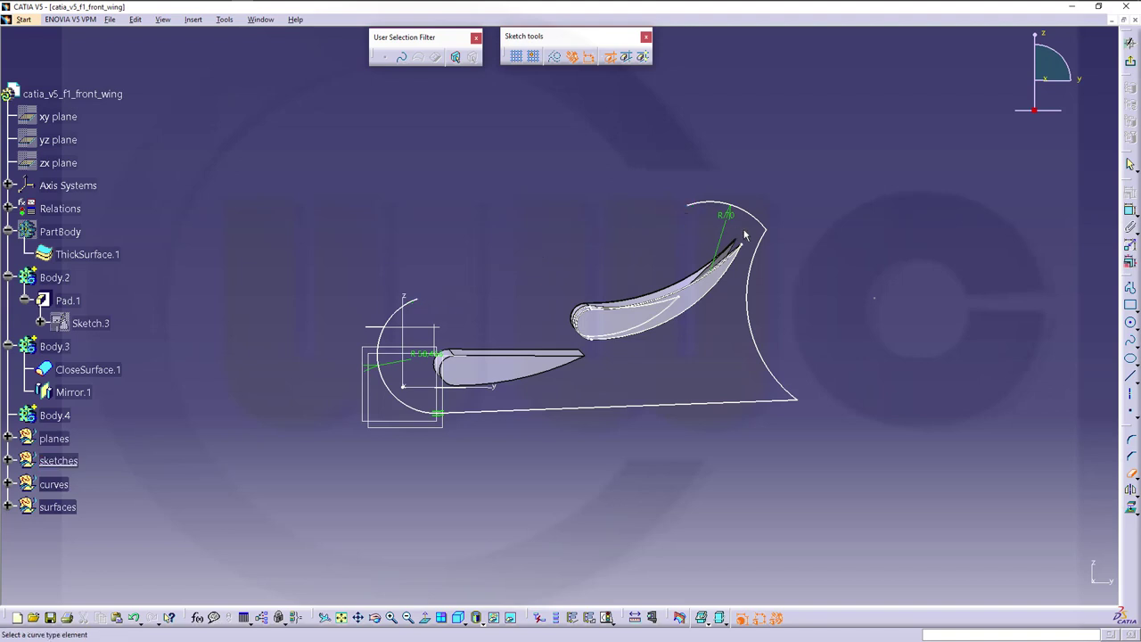
{"action": "key", "text": "Escape"}
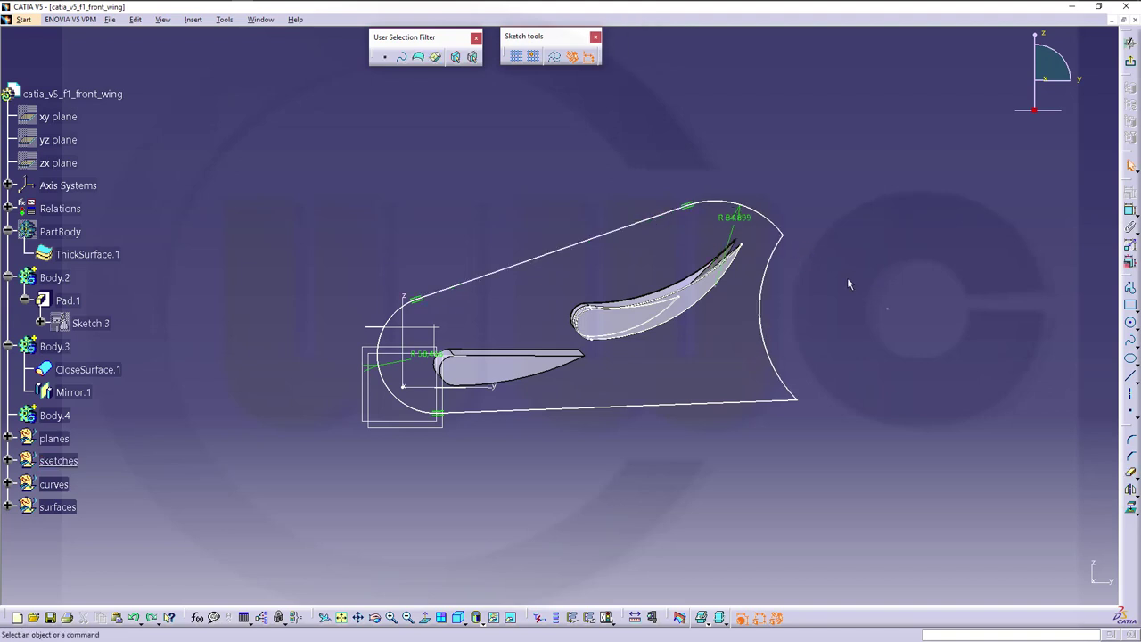
{"action": "double_click", "coordinate": [731, 218]}
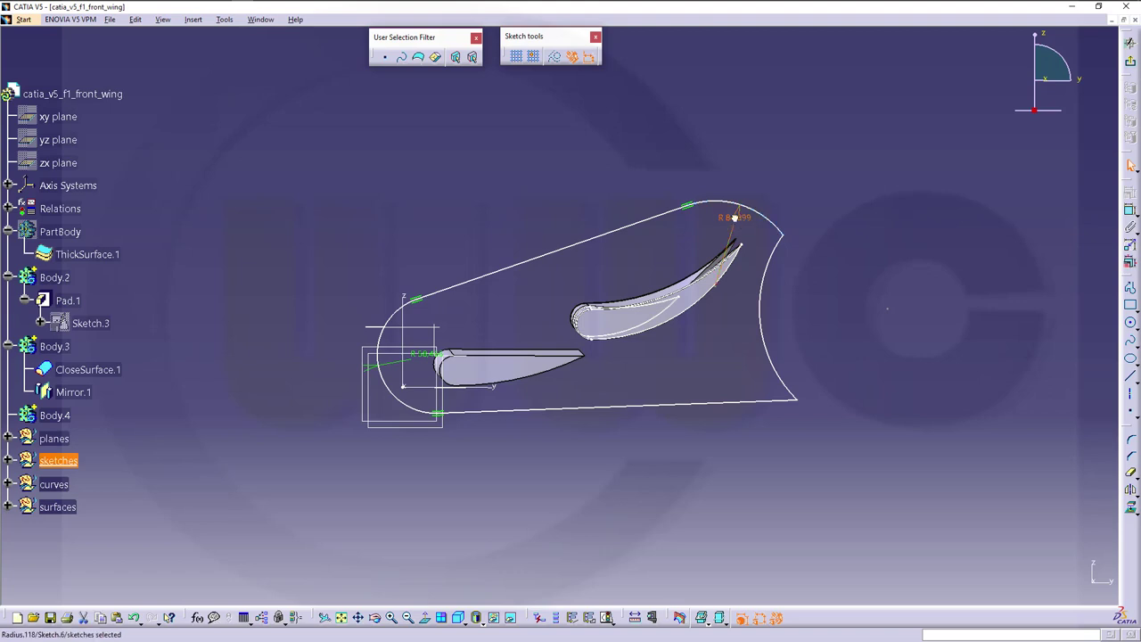
{"action": "type", "text": "70"}
{"action": "key", "text": "Return"}
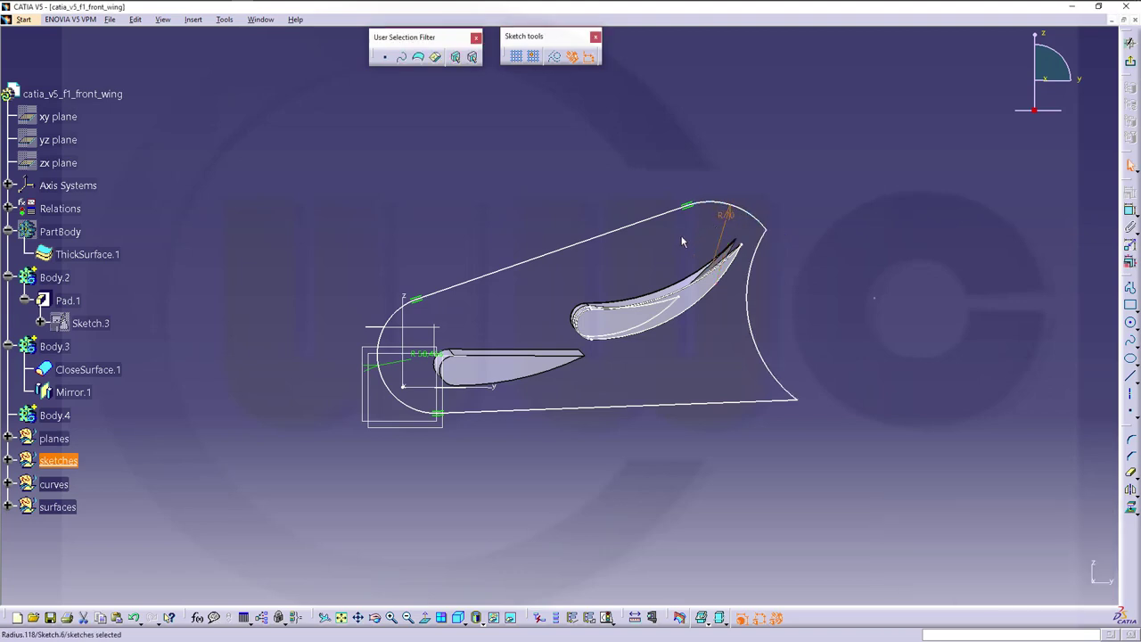
Nudge the top and bottom lines, shift all five profile elements right and down, and exit the sketch.
{"action": "left_click_drag", "start_coordinate": [686, 207], "coordinate": [683, 207]}
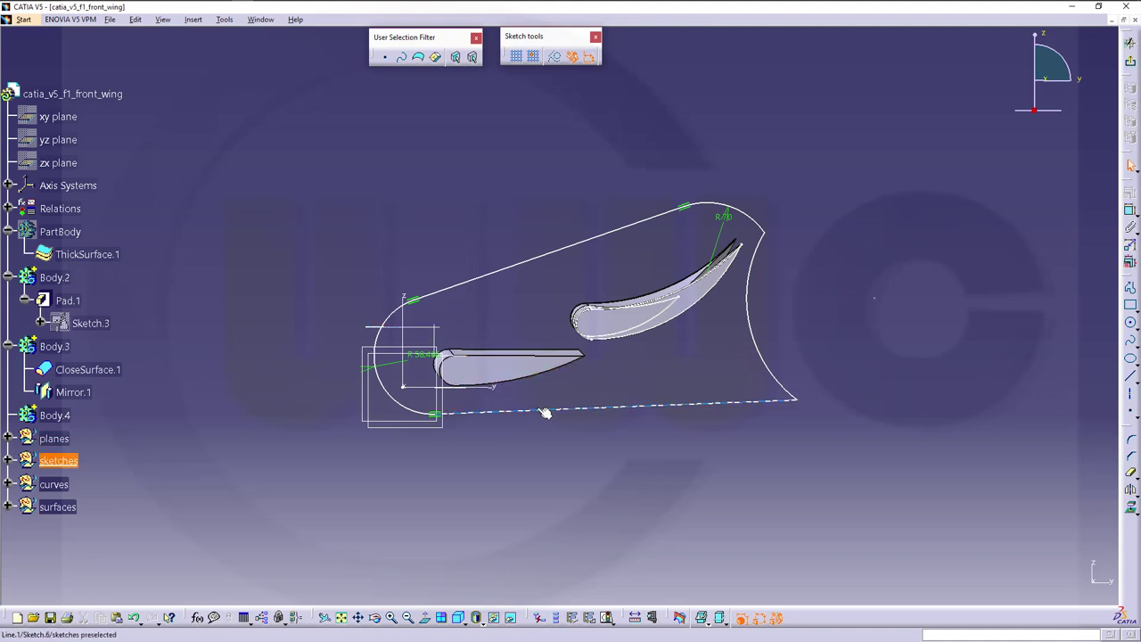
{"action": "left_click_drag", "start_coordinate": [541, 411], "coordinate": [532, 396]}
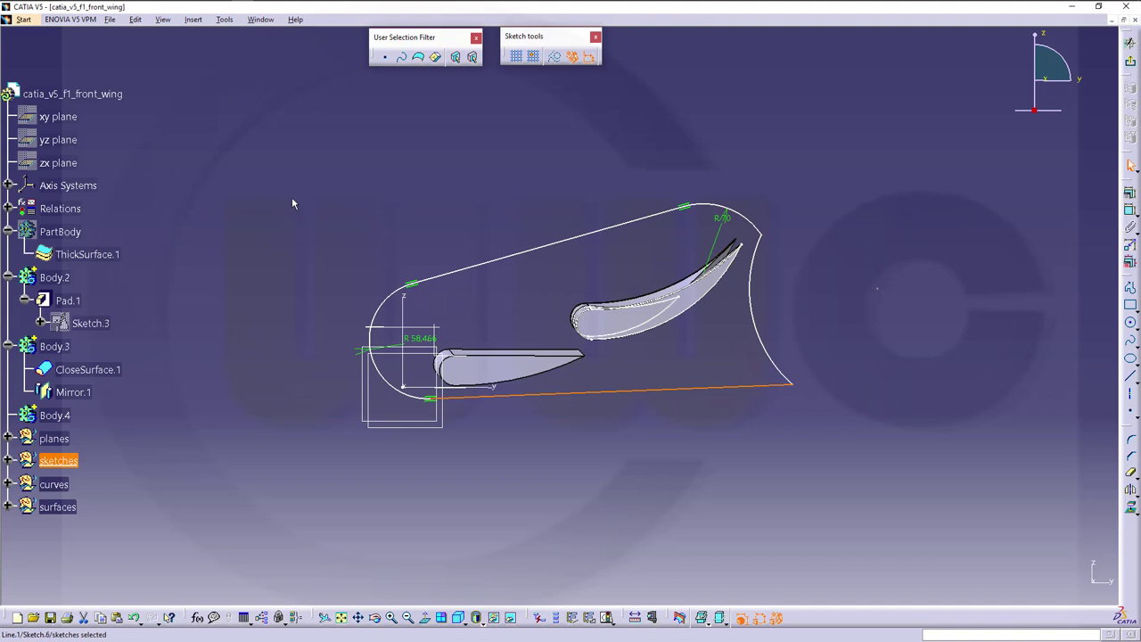
{"action": "left_click", "coordinate": [372, 326]}
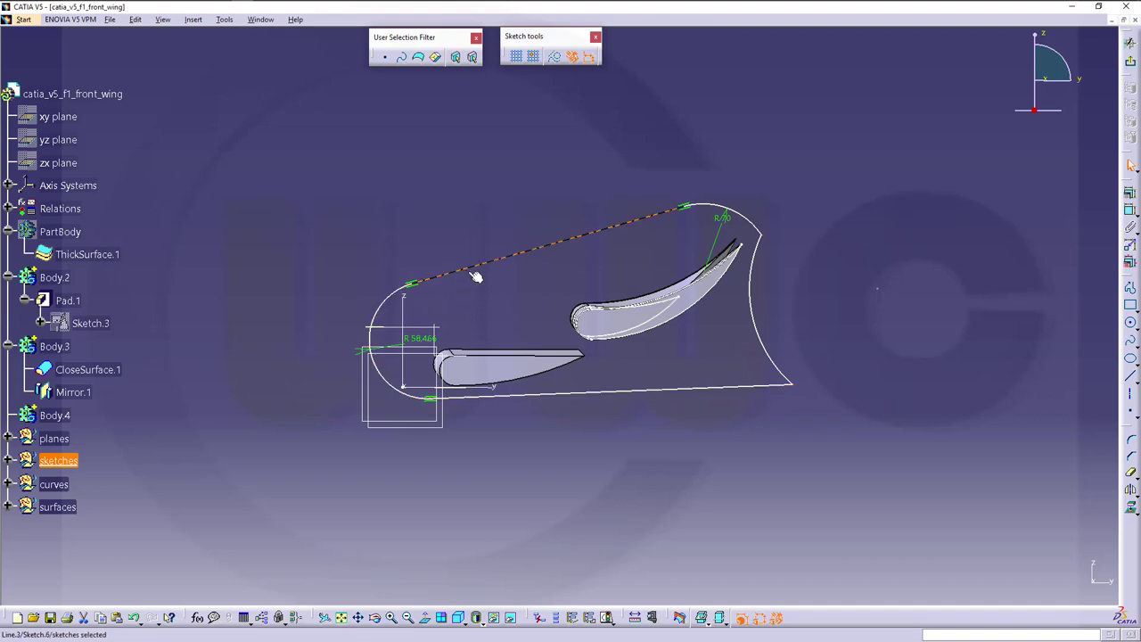
{"action": "left_click", "coordinate": [471, 275]}
{"action": "left_click", "coordinate": [392, 308], "text": "ctrl"}
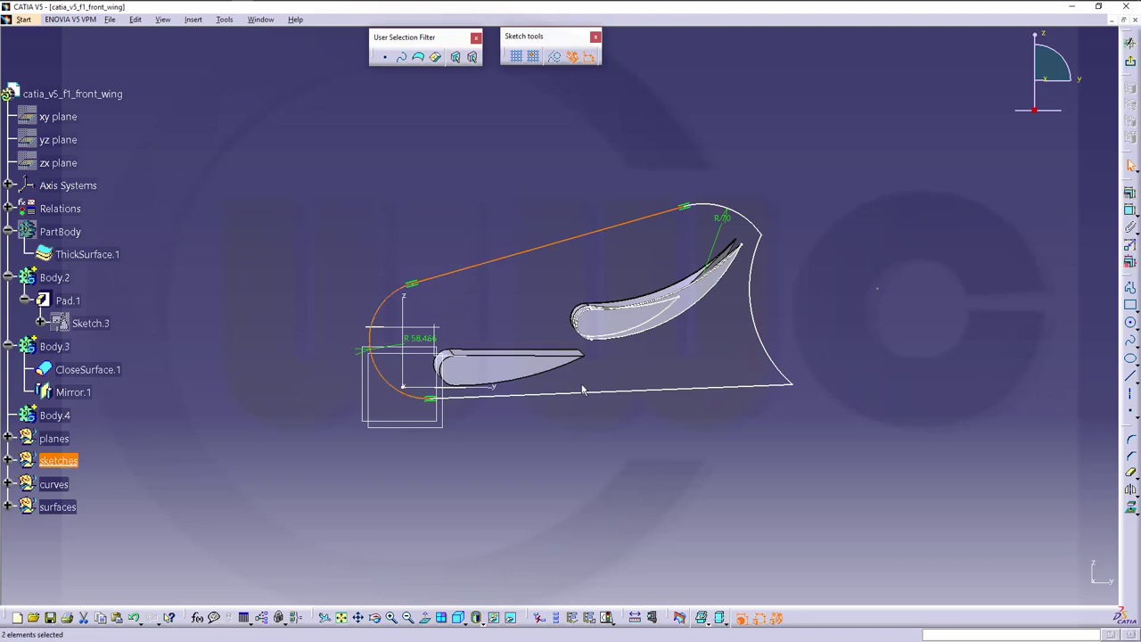
{"action": "left_click", "coordinate": [584, 390], "text": "ctrl"}
{"action": "left_click", "coordinate": [759, 354], "text": "ctrl"}
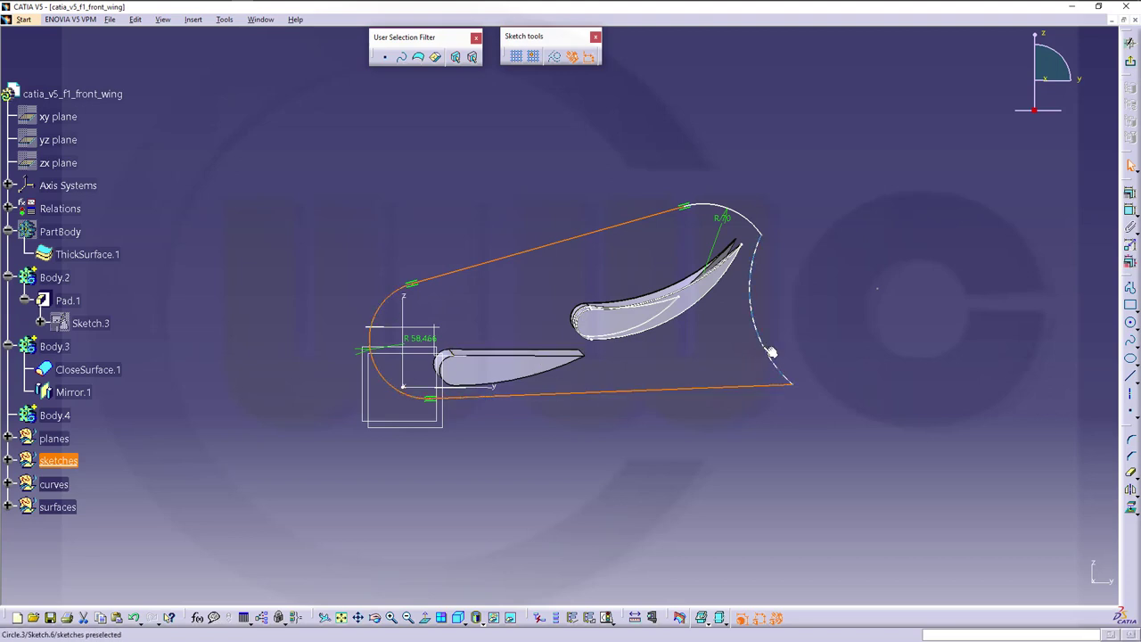
{"action": "left_click", "coordinate": [749, 222], "text": "ctrl"}
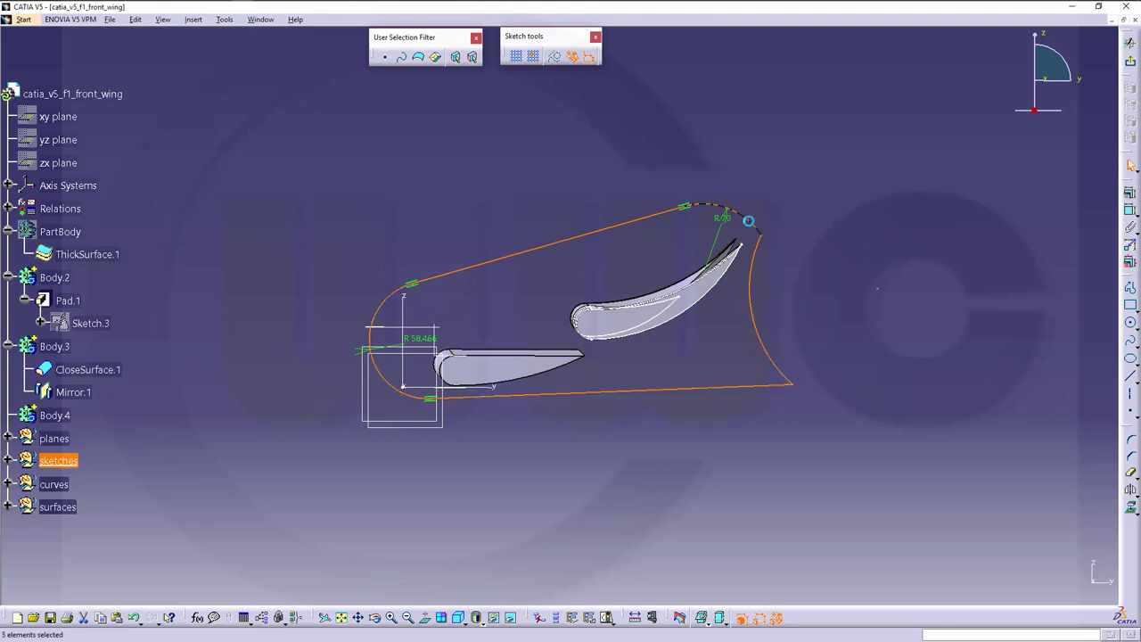
{"action": "left_click_drag", "start_coordinate": [603, 231], "coordinate": [613, 240]}
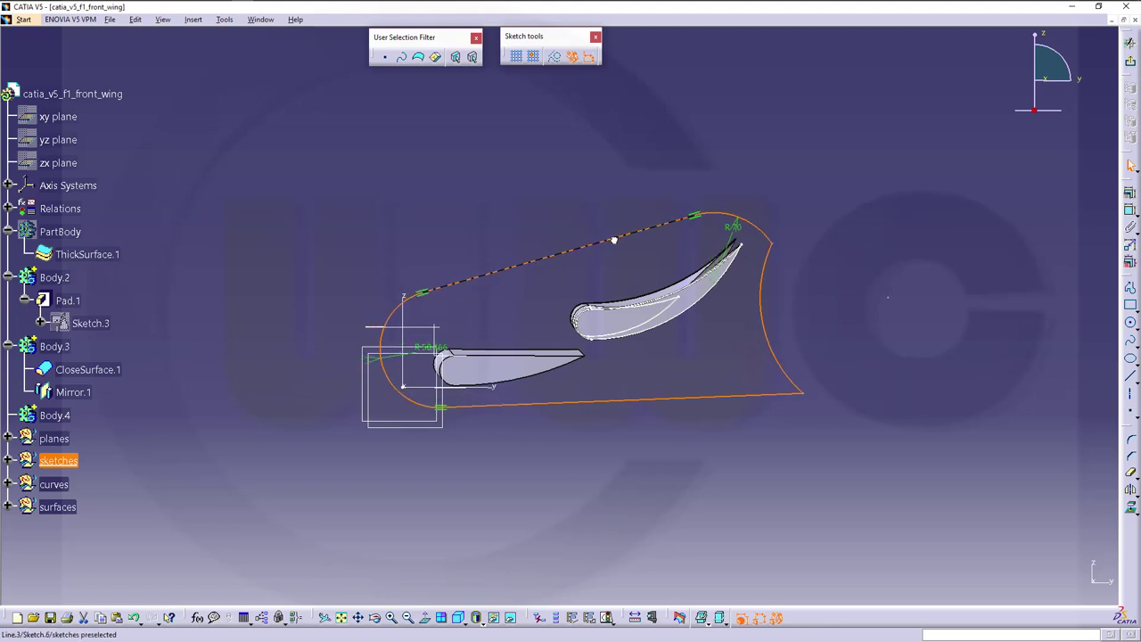
{"action": "left_click", "coordinate": [917, 237]}
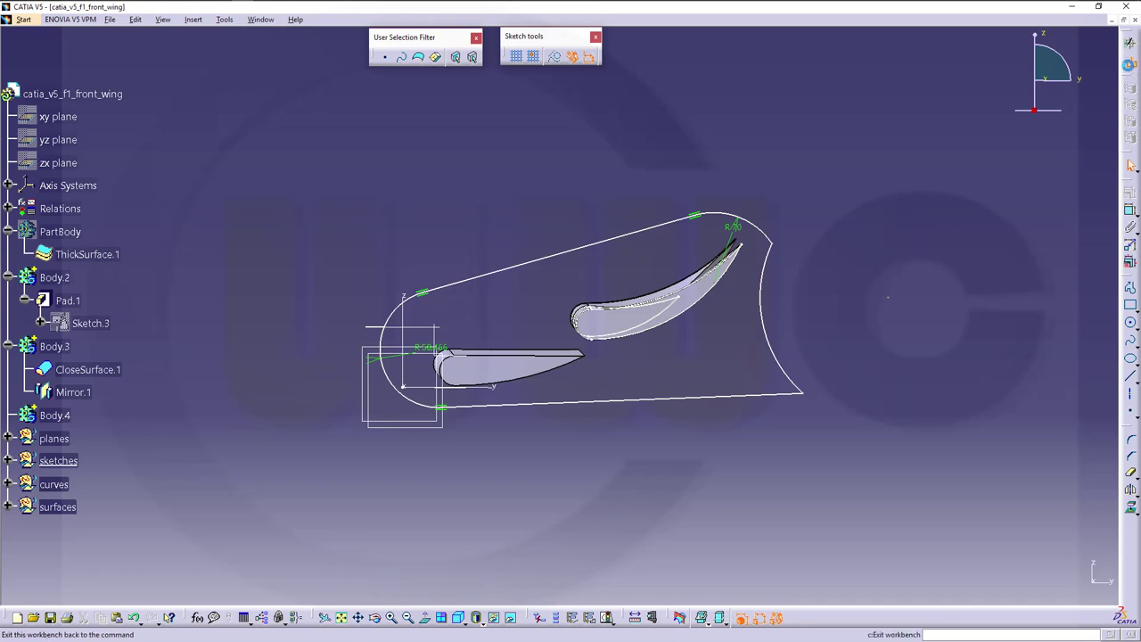
{"action": "left_click", "coordinate": [1129, 65]}
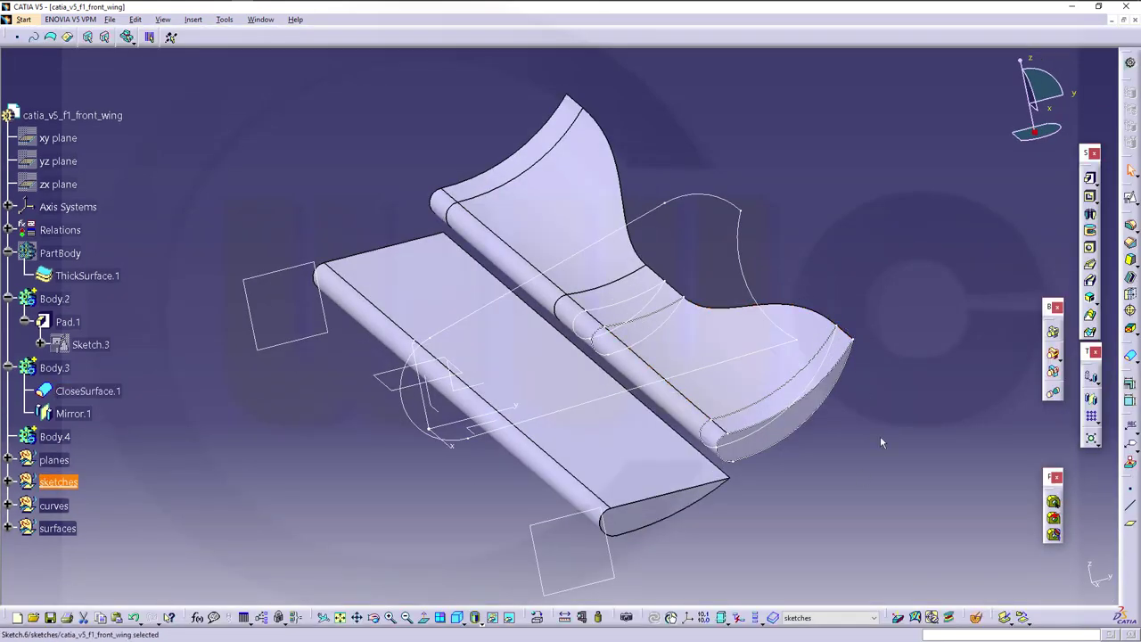
Cancel the Sketch.6 pad going into PartBody and define Body.4 as the work object.
{"action": "middle_click_drag", "start_coordinate": [741, 387], "coordinate": [891, 356]}
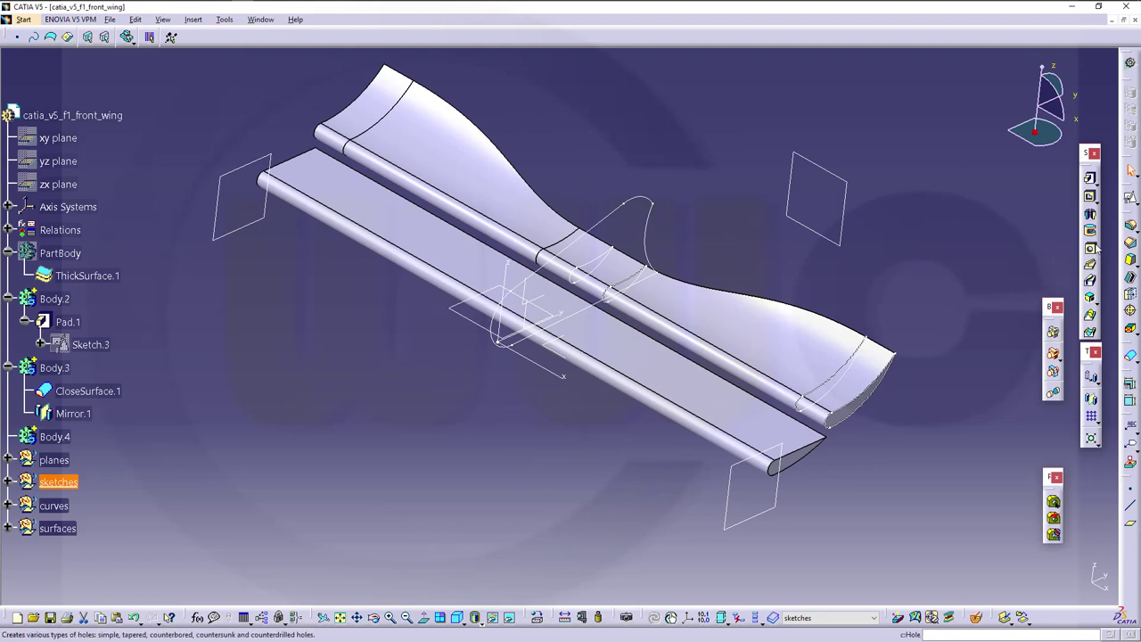
{"action": "left_click", "coordinate": [1090, 179]}
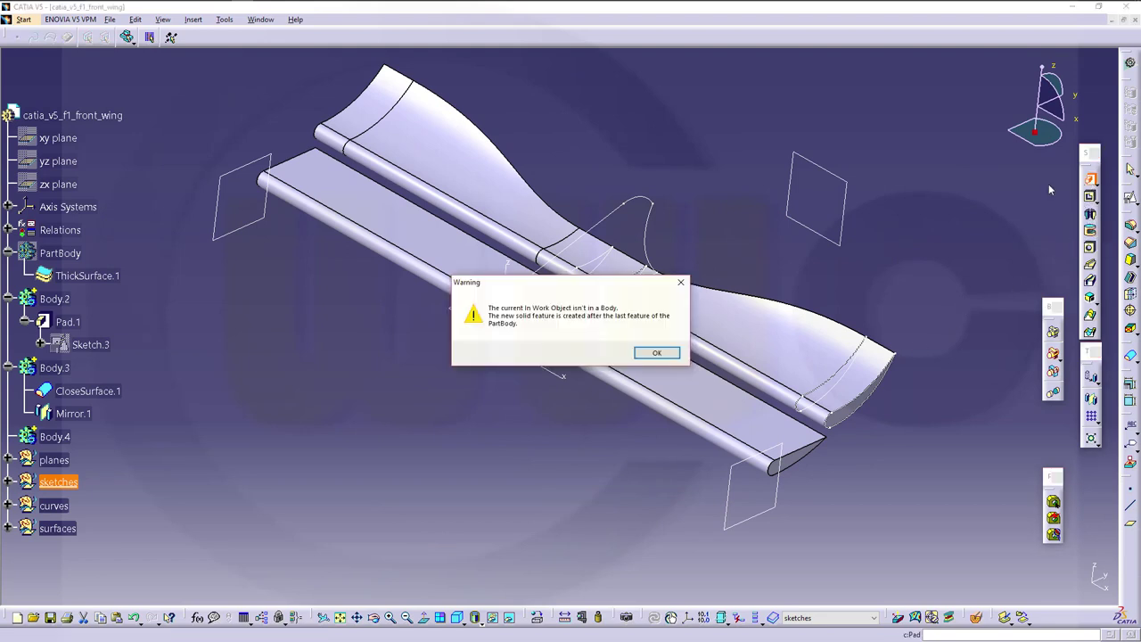
{"action": "left_click", "coordinate": [656, 352]}
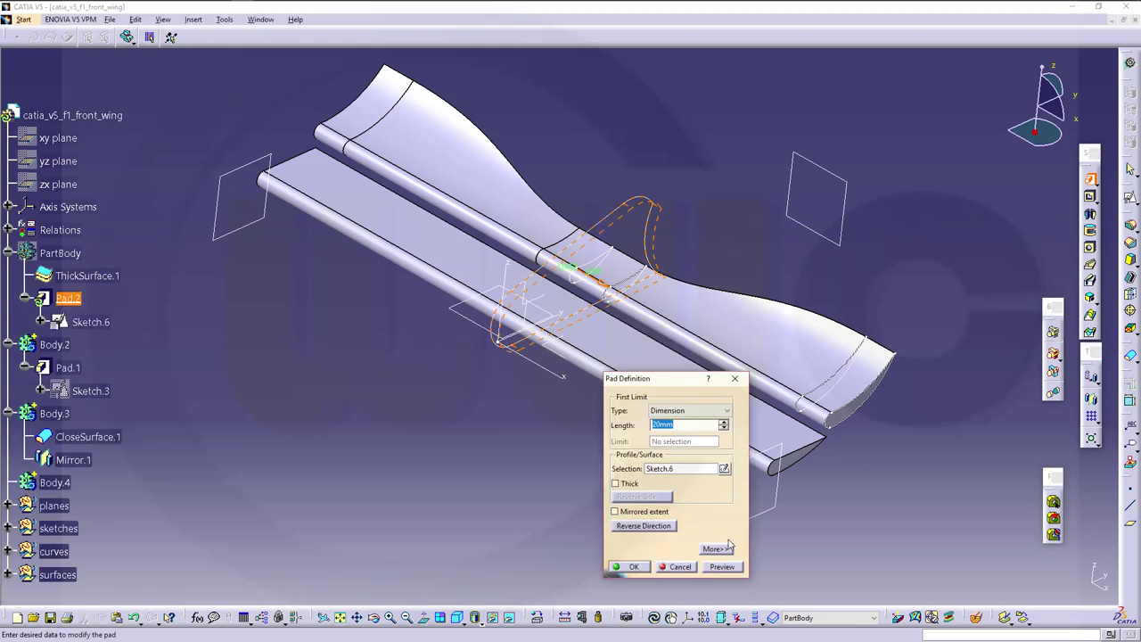
{"action": "left_click", "coordinate": [679, 567]}
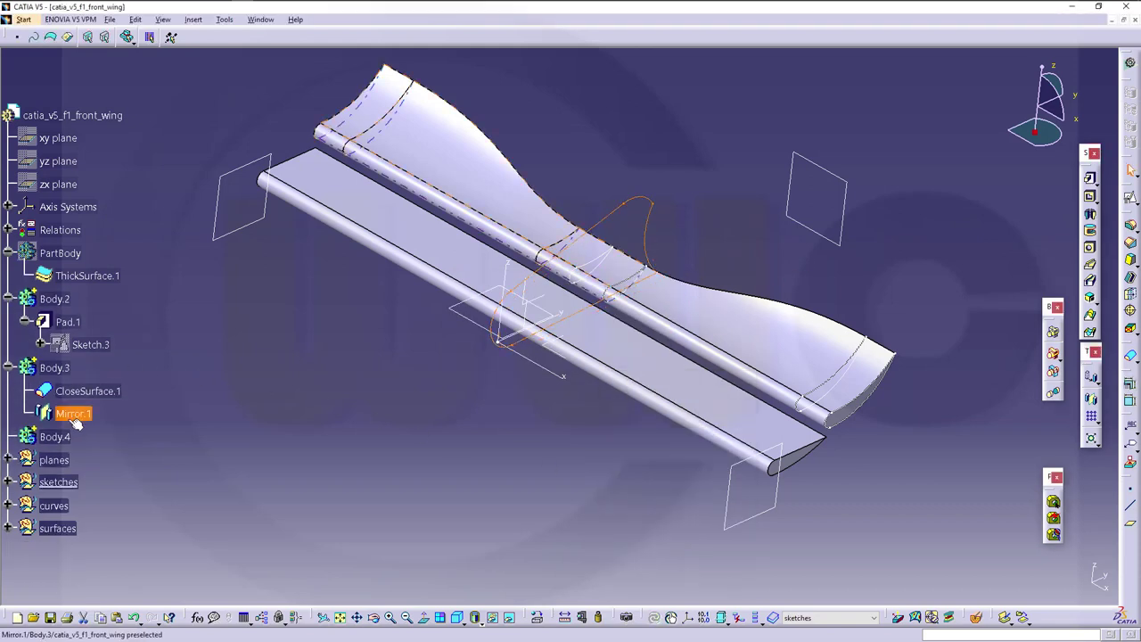
{"action": "right_click", "coordinate": [56, 435]}
{"action": "left_click", "coordinate": [125, 278]}
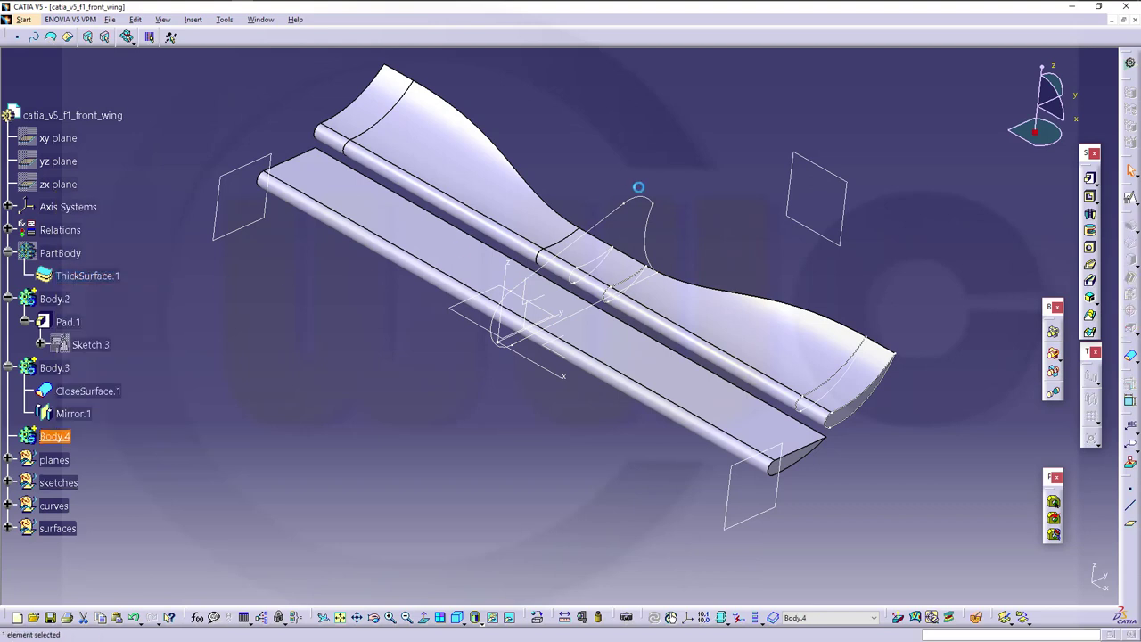
Pad Sketch.6 in Body.4 up to Plane.3, creating the right wing-tip endplate Pad.2.
{"action": "left_click", "coordinate": [1089, 178]}
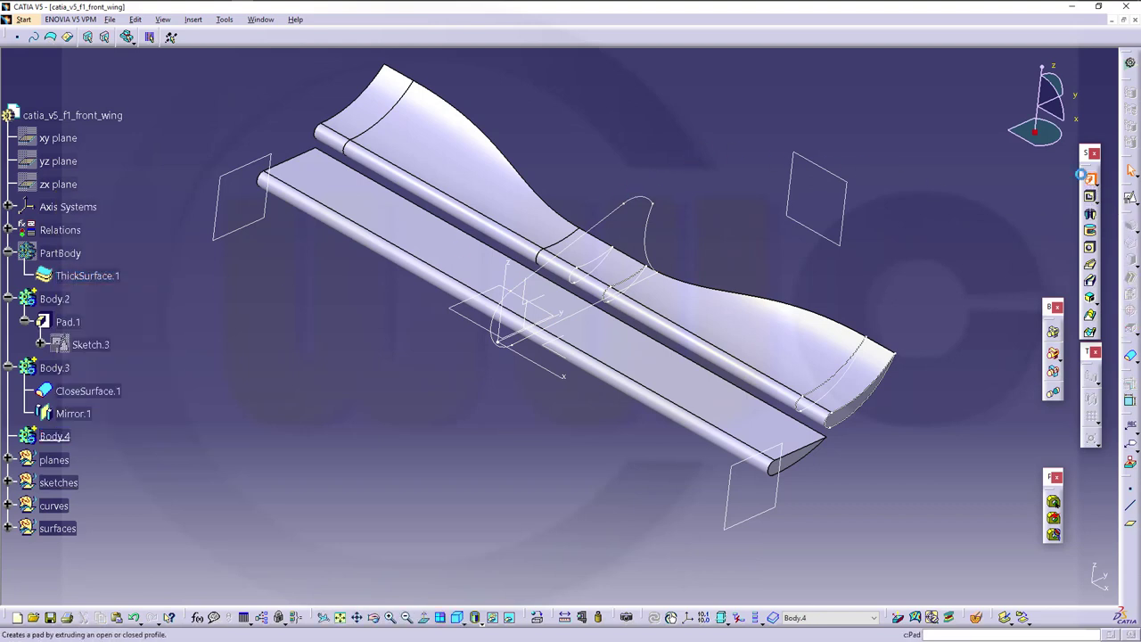
{"action": "left_click", "coordinate": [645, 219]}
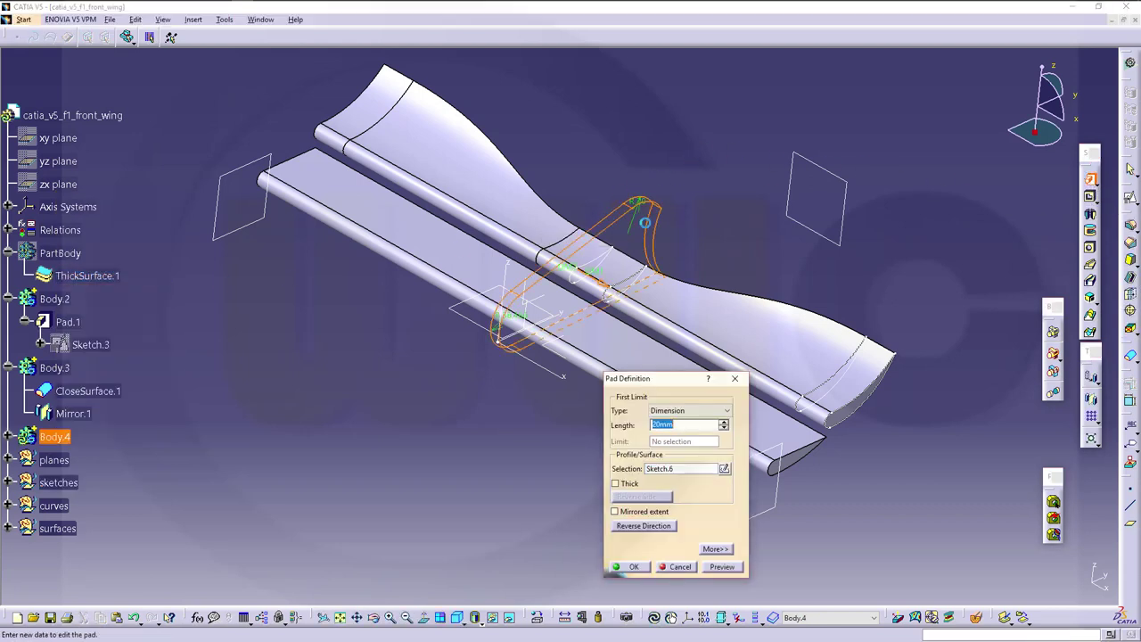
{"action": "left_click", "coordinate": [729, 410]}
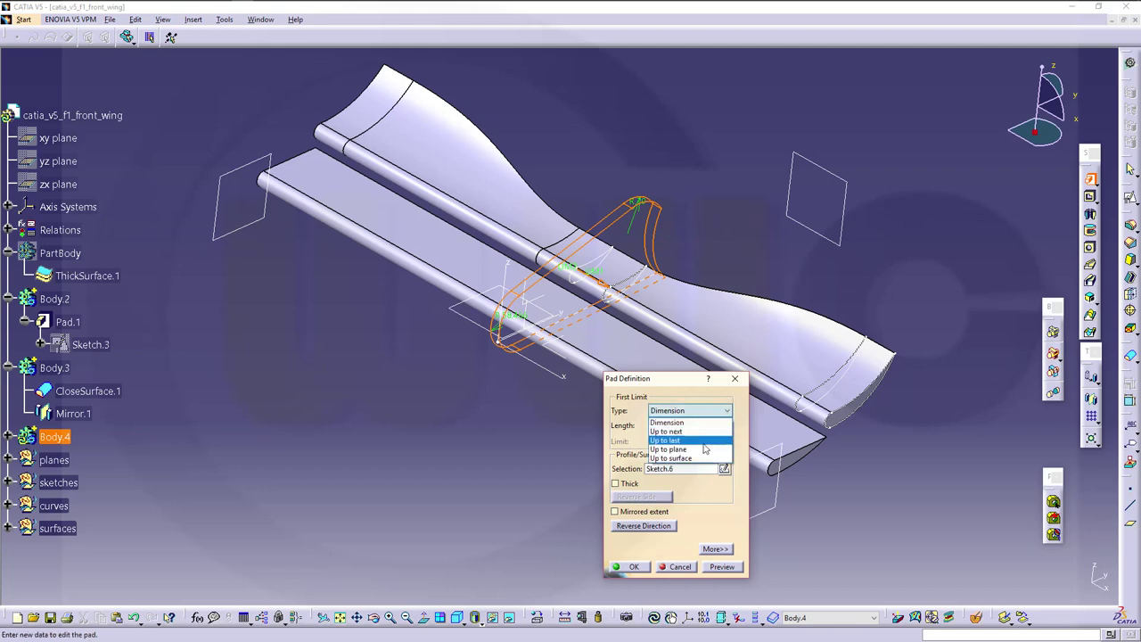
{"action": "left_click", "coordinate": [704, 449]}
{"action": "left_click", "coordinate": [759, 495]}
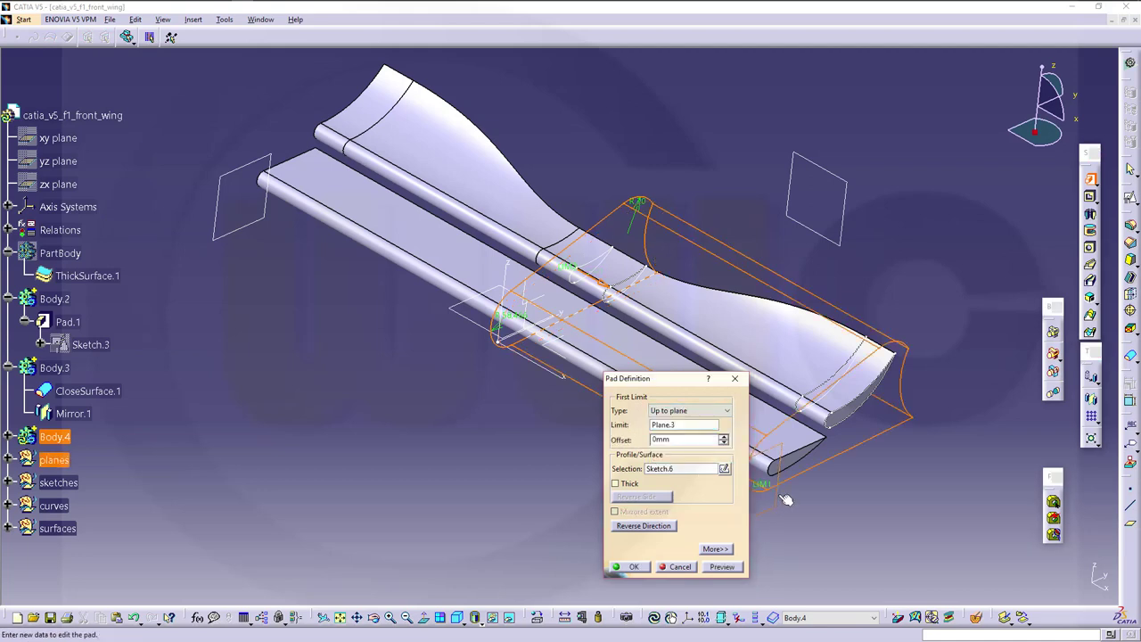
{"action": "left_click", "coordinate": [714, 549]}
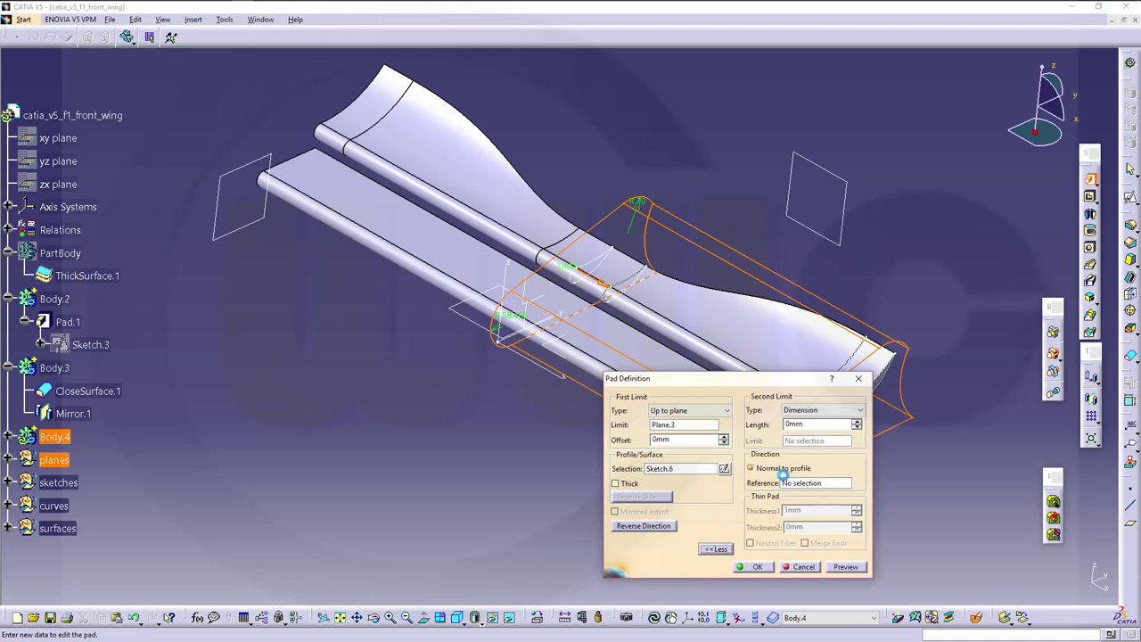
{"action": "left_click", "coordinate": [819, 483]}
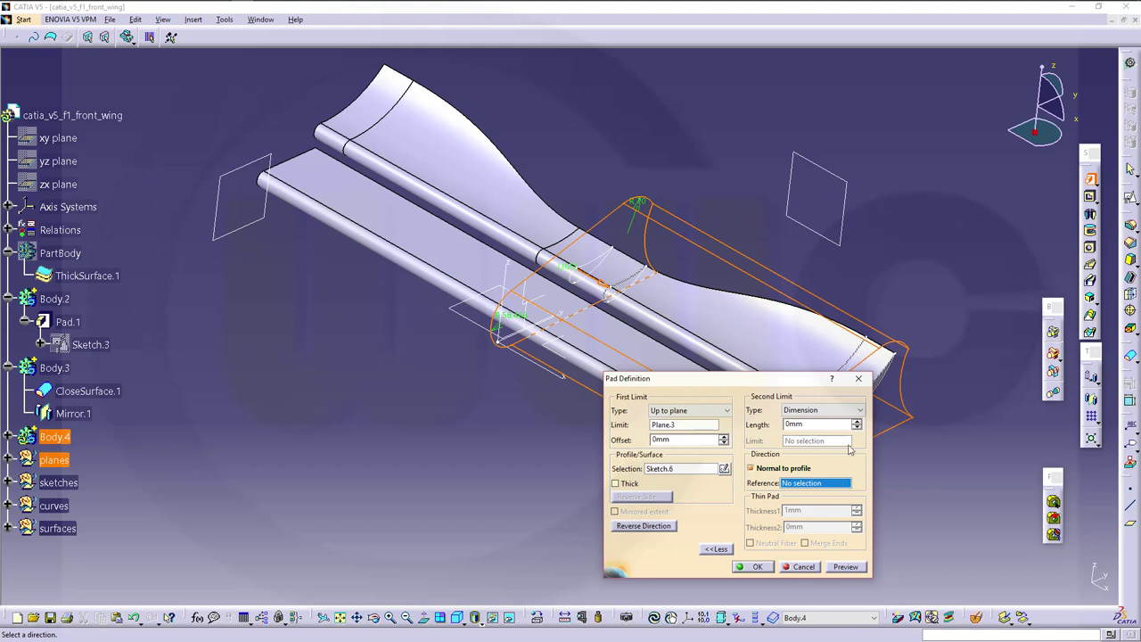
{"action": "left_click", "coordinate": [818, 423]}
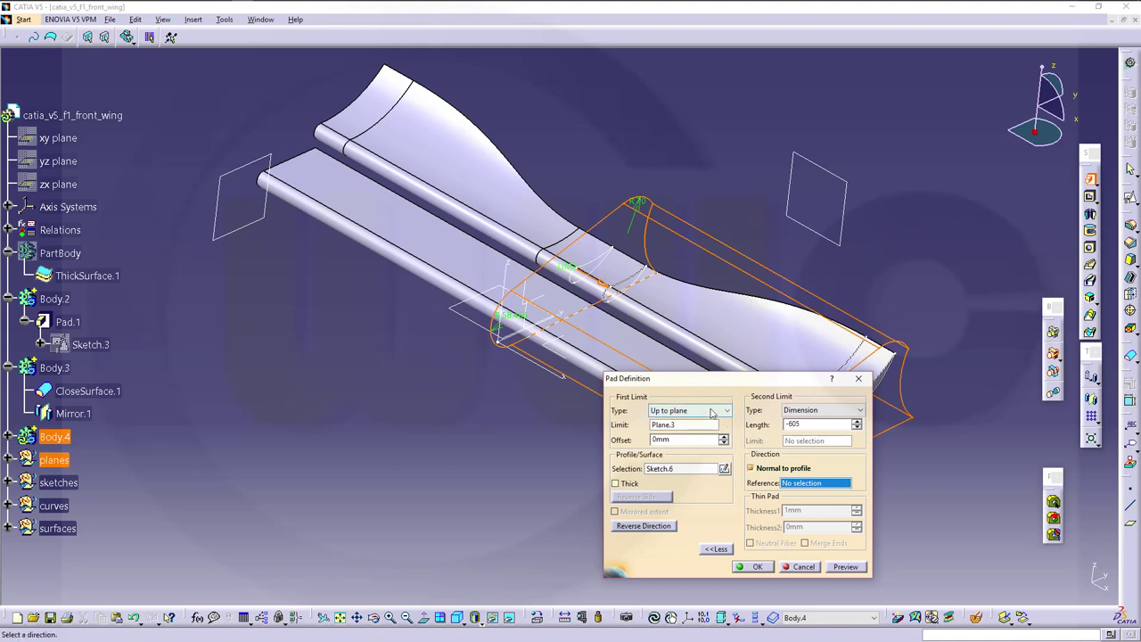
{"action": "key", "text": "Return"}
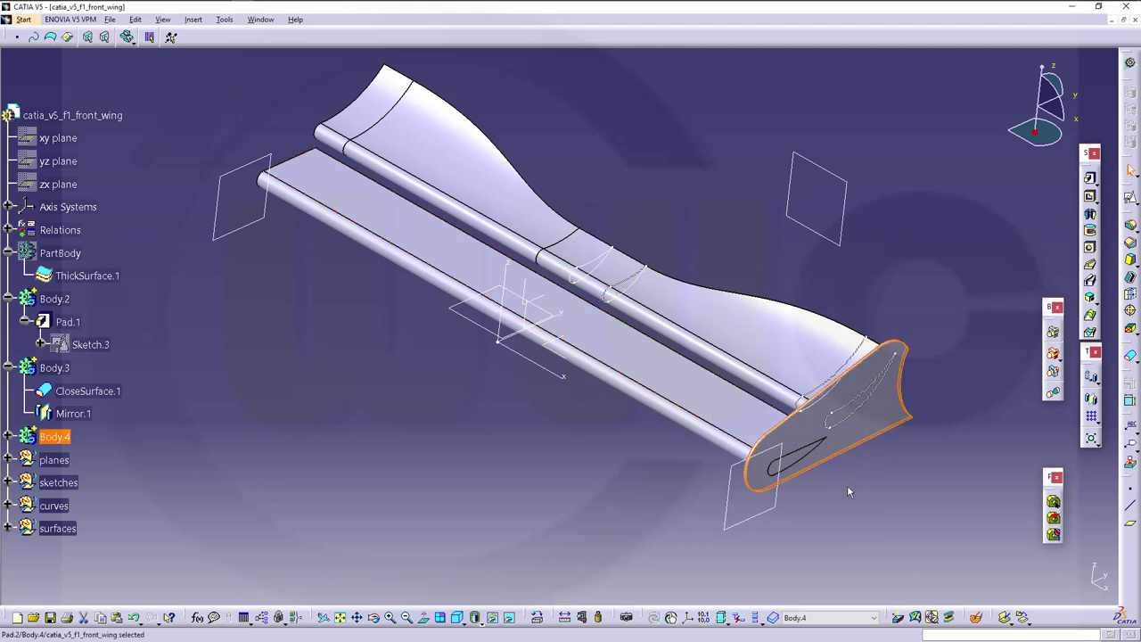
{"action": "middle_click_drag", "start_coordinate": [776, 419], "coordinate": [548, 432]}
{"action": "middle_click_drag", "start_coordinate": [456, 334], "coordinate": [454, 368]}
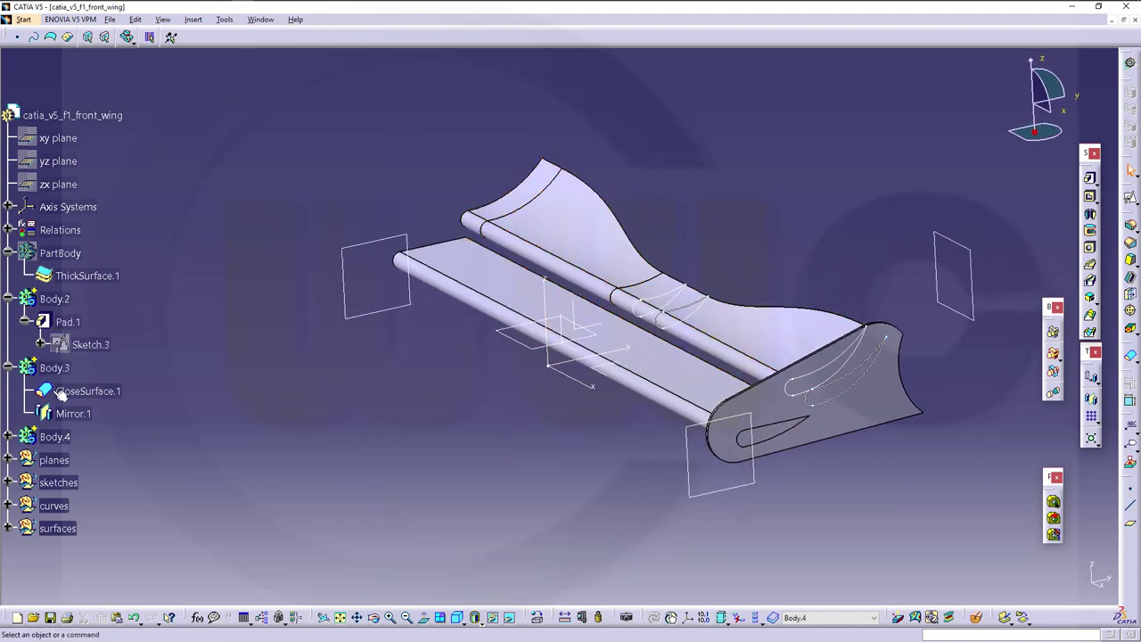
Pad Sketch.6 again up to Plane.4, creating the left wing-tip endplate Pad.3.
{"action": "left_click", "coordinate": [8, 435]}
{"action": "left_click", "coordinate": [90, 482]}
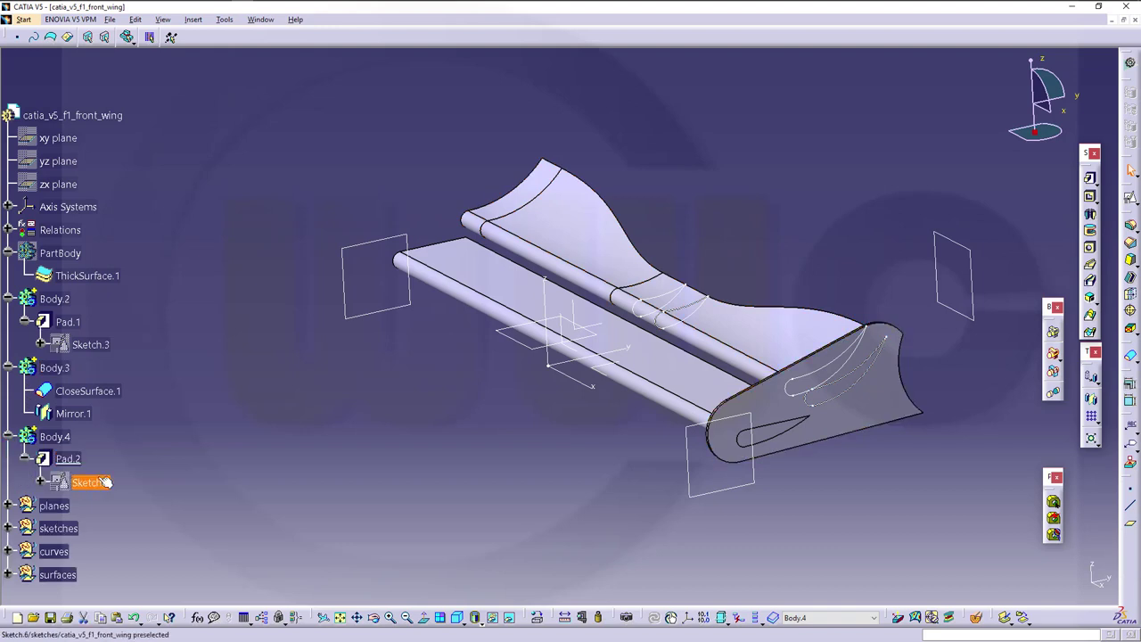
{"action": "left_click", "coordinate": [1089, 178]}
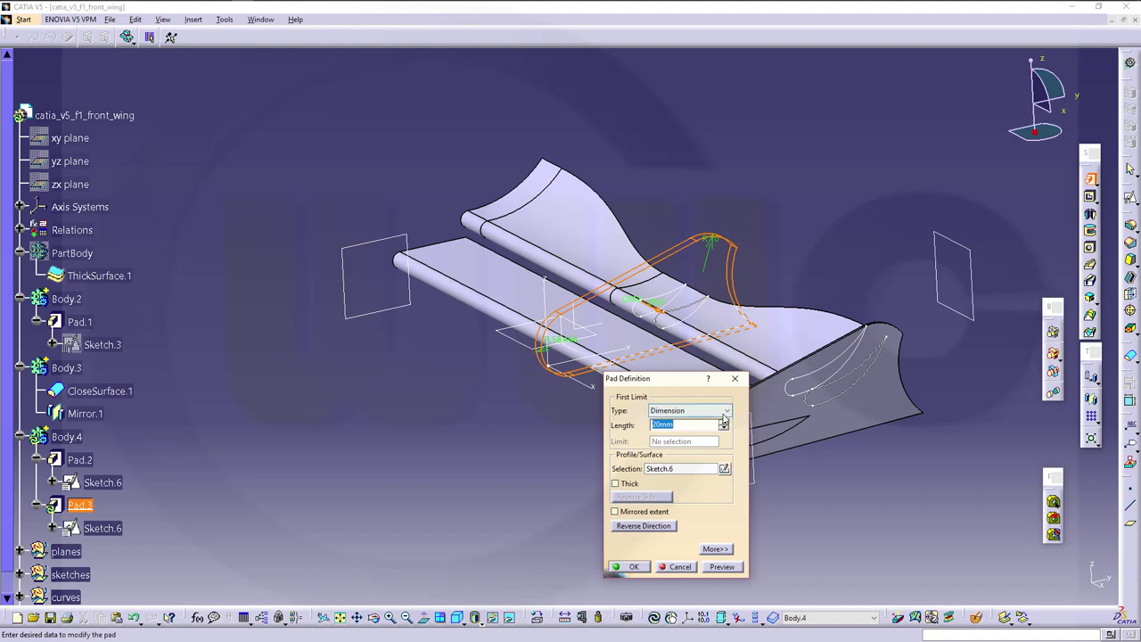
{"action": "left_click", "coordinate": [726, 410]}
{"action": "left_click", "coordinate": [678, 446]}
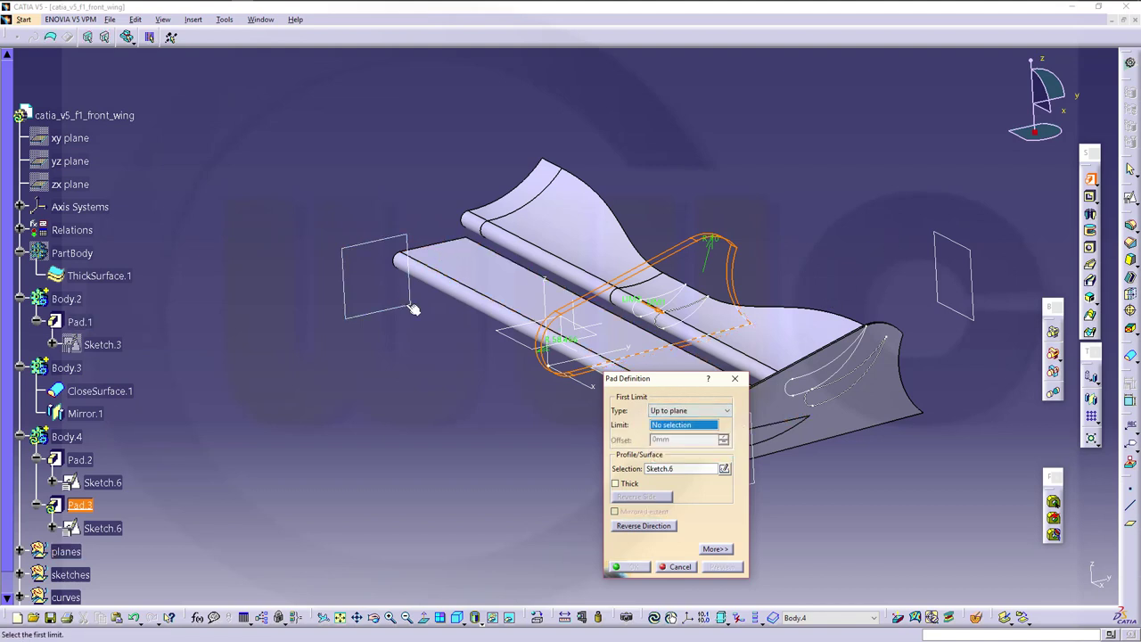
{"action": "left_click", "coordinate": [407, 308]}
{"action": "left_click", "coordinate": [716, 549]}
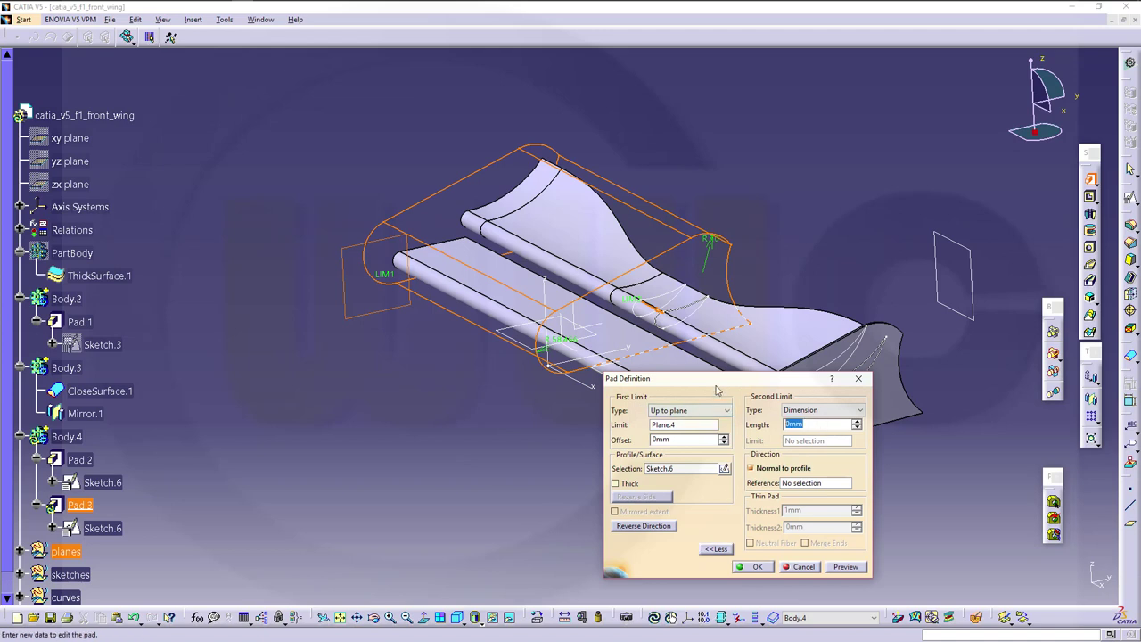
{"action": "key", "text": "Return"}
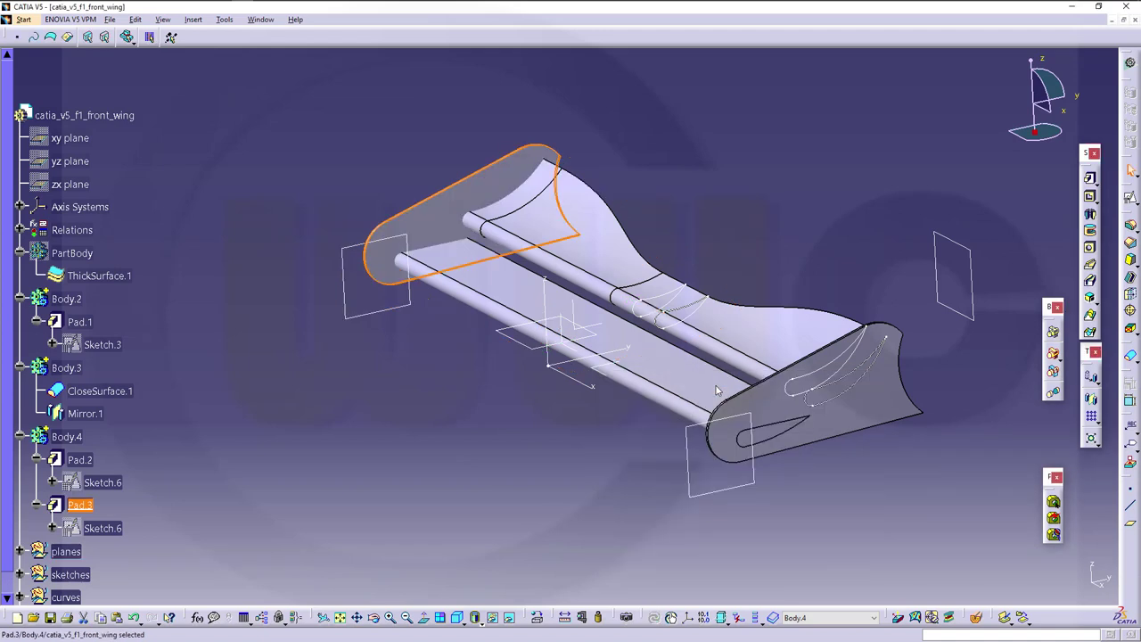
{"action": "left_click", "coordinate": [465, 456]}
{"action": "middle_click_drag", "start_coordinate": [441, 373], "coordinate": [695, 463]}
Hide the sketches, curves and surfaces geometry sets.
{"action": "scroll", "coordinate": [213, 483], "scroll_direction": "down", "scroll_amount": 5}
{"action": "right_click", "coordinate": [71, 407]}
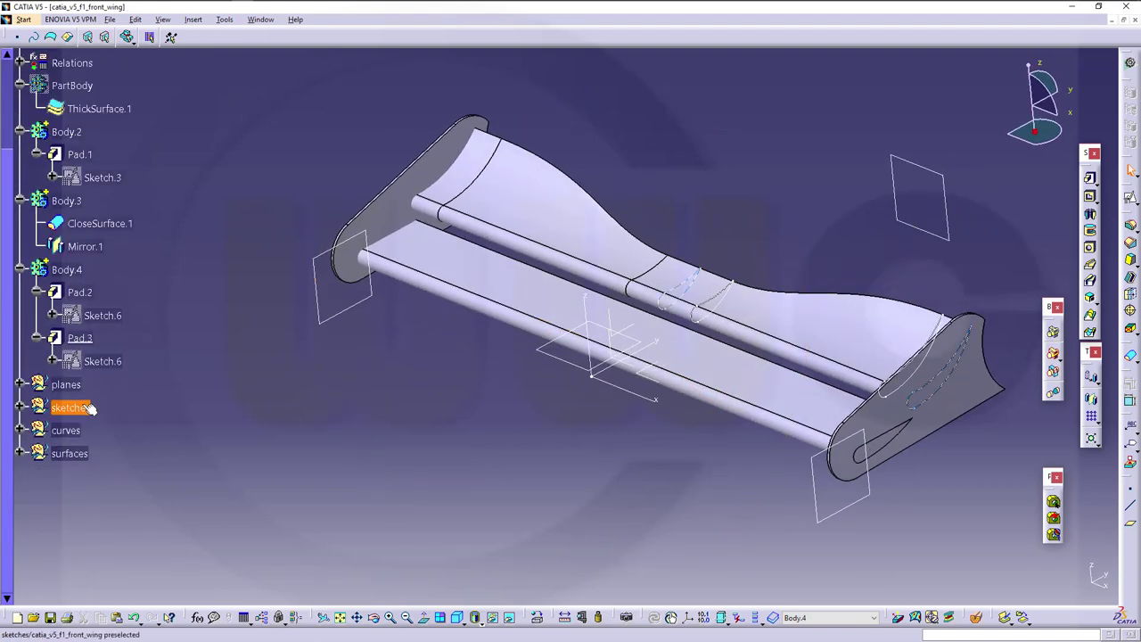
{"action": "left_click", "coordinate": [125, 198]}
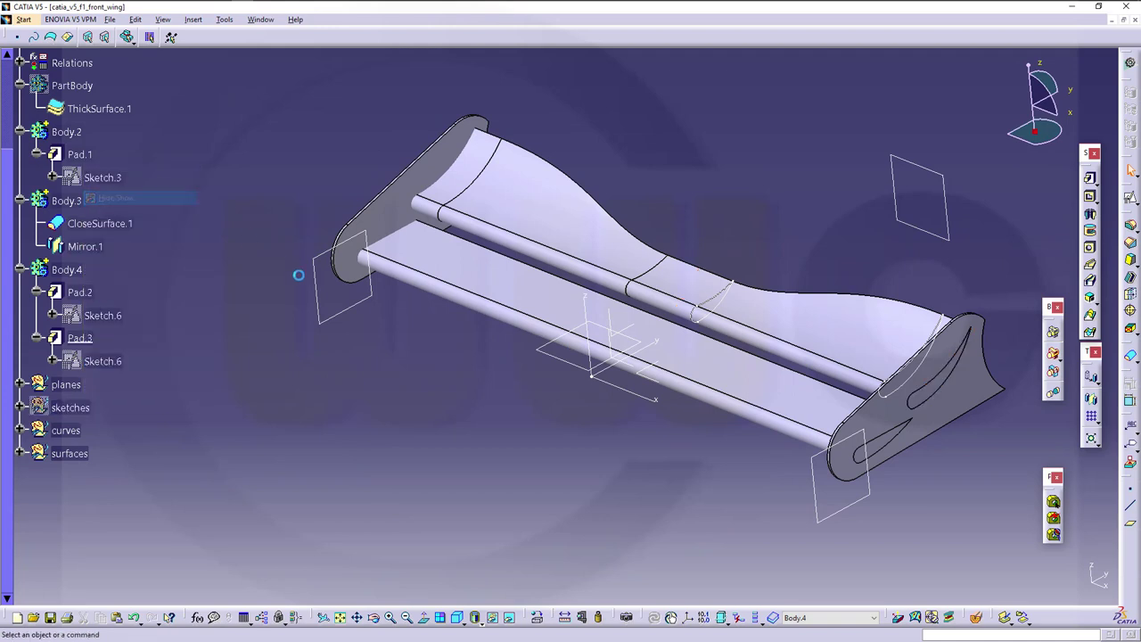
{"action": "right_click", "coordinate": [65, 431]}
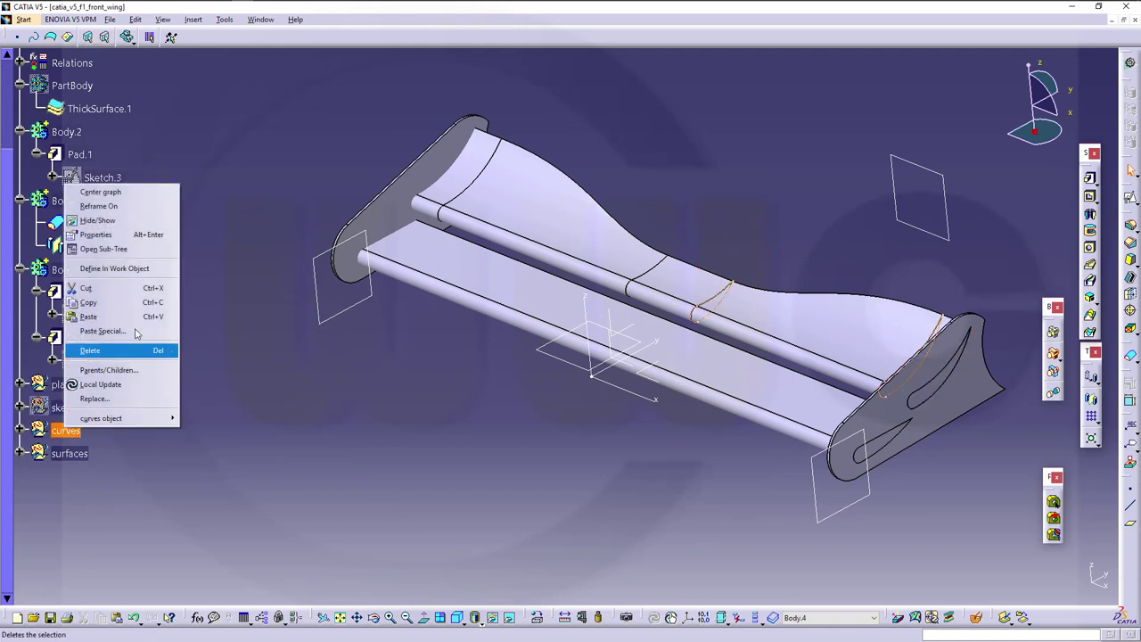
{"action": "left_click", "coordinate": [98, 220]}
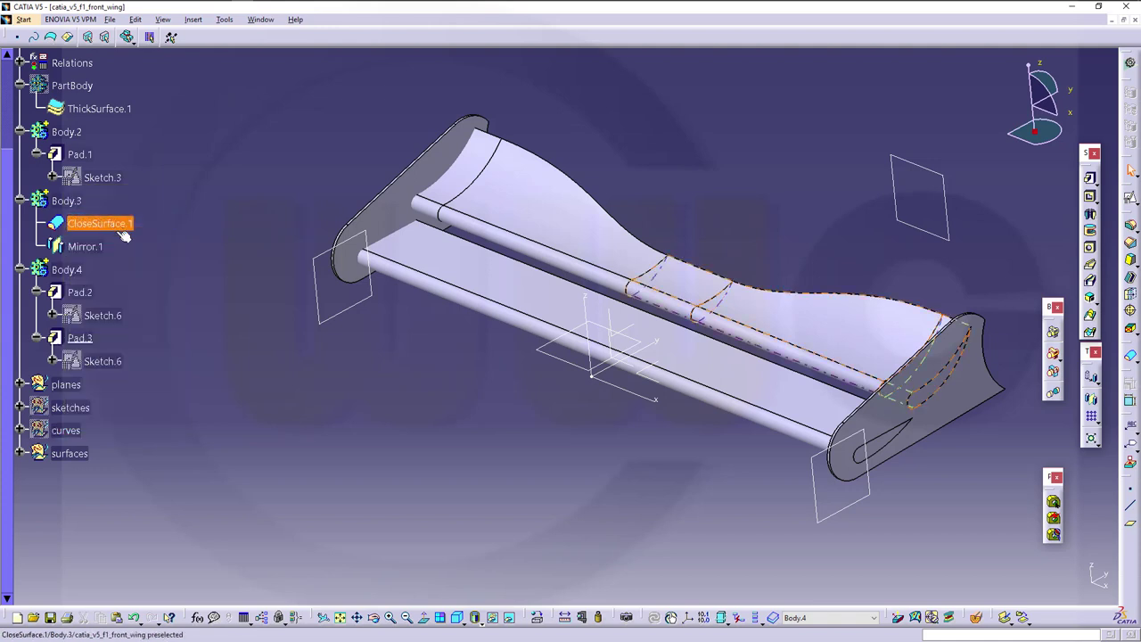
{"action": "right_click", "coordinate": [78, 455]}
{"action": "left_click", "coordinate": [98, 246]}
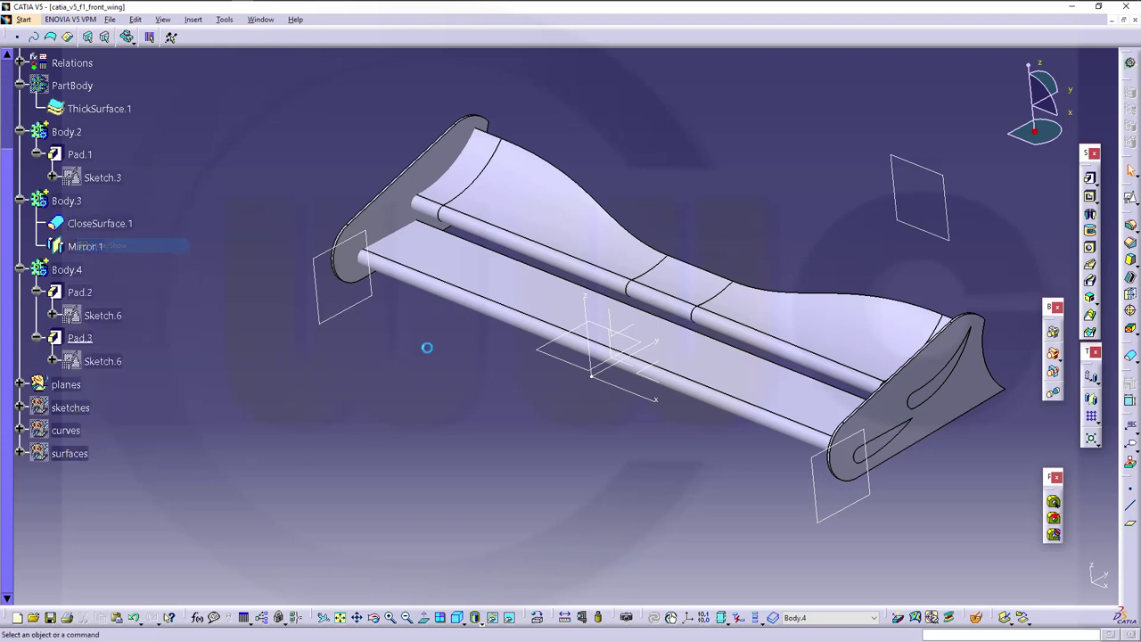
Show PartBody so the nose cone appears alongside the front wing.
{"action": "middle_click_drag", "start_coordinate": [427, 347], "coordinate": [496, 371]}
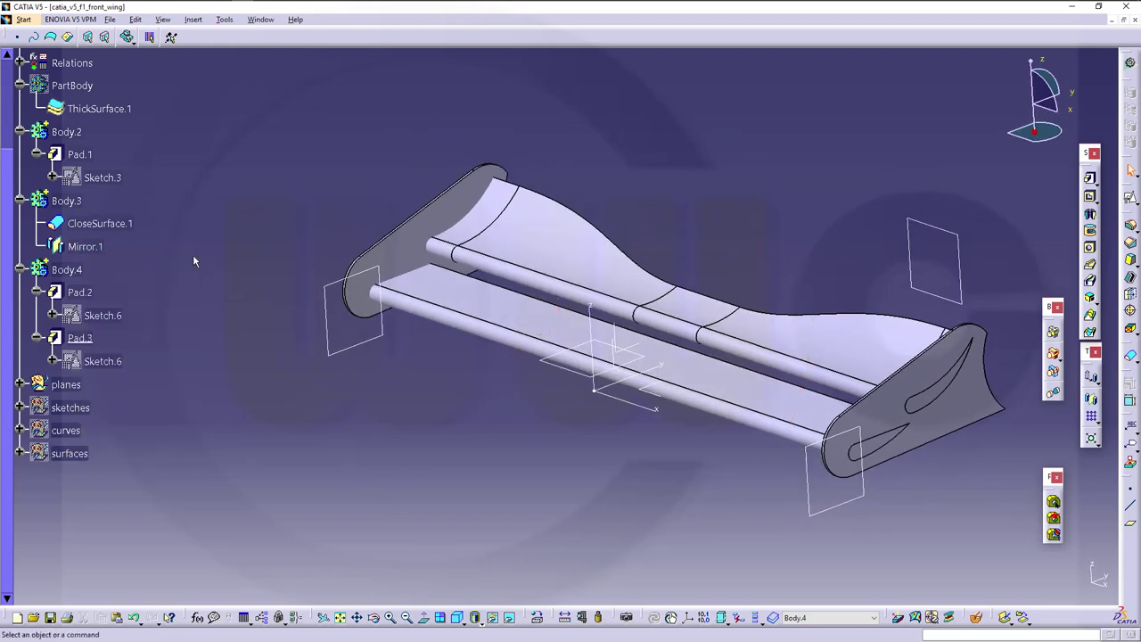
{"action": "right_click", "coordinate": [73, 89]}
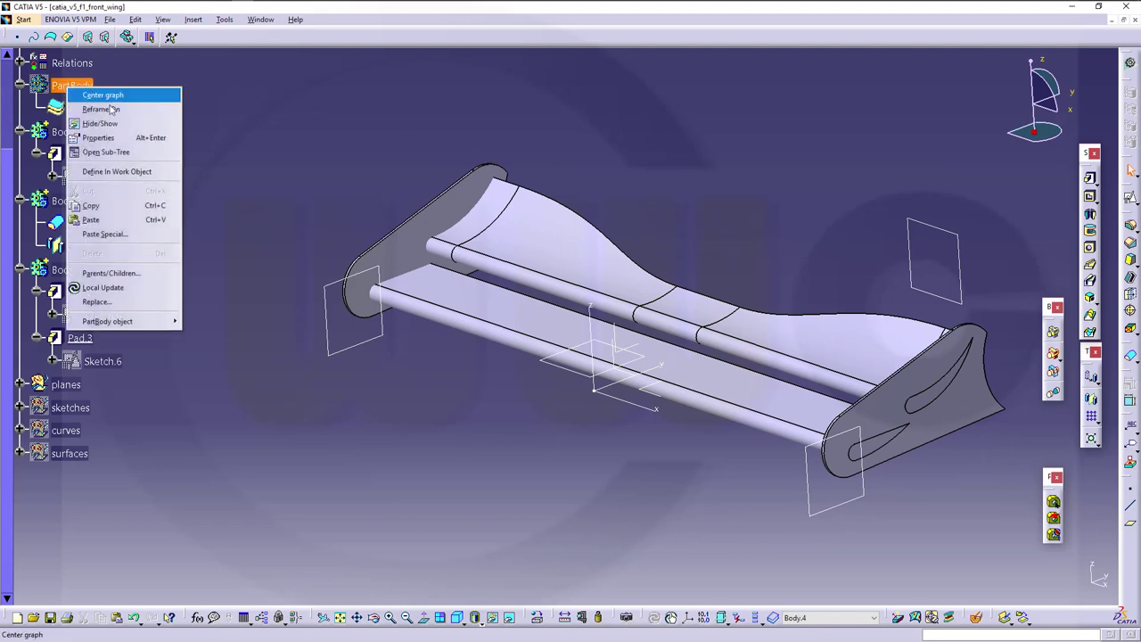
{"action": "left_click", "coordinate": [100, 123]}
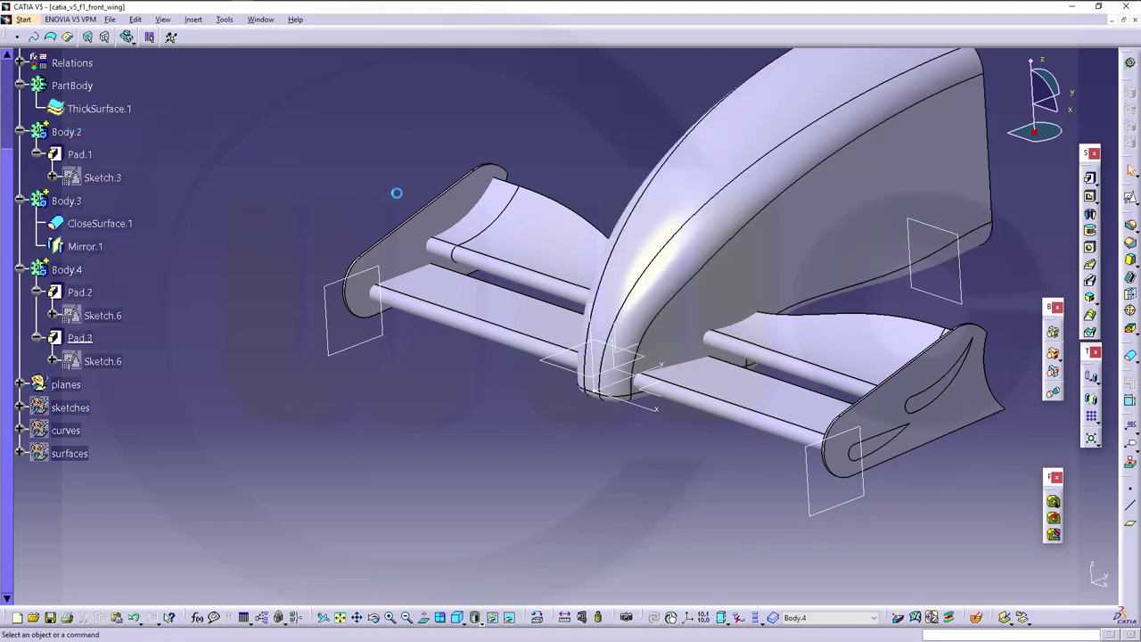
Assemble Body.2, Body.3 and Body.4 into PartBody as Assemble.1–3, joining the wing to the nose cone.
{"action": "middle_click_drag", "start_coordinate": [394, 191], "coordinate": [461, 410]}
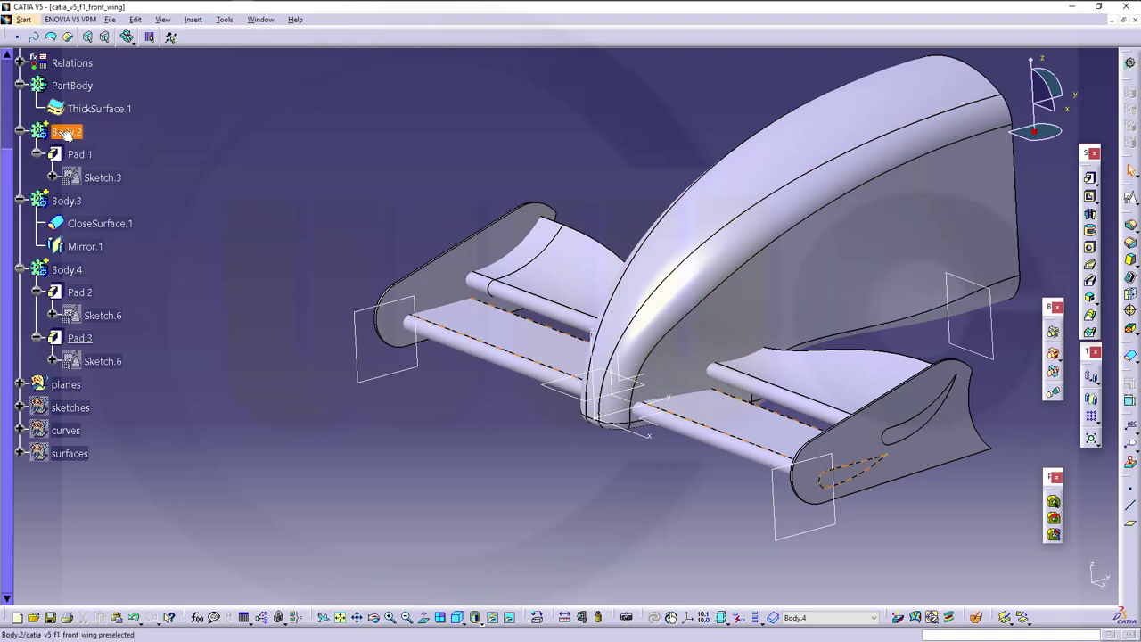
{"action": "left_click", "coordinate": [65, 271], "text": "ctrl"}
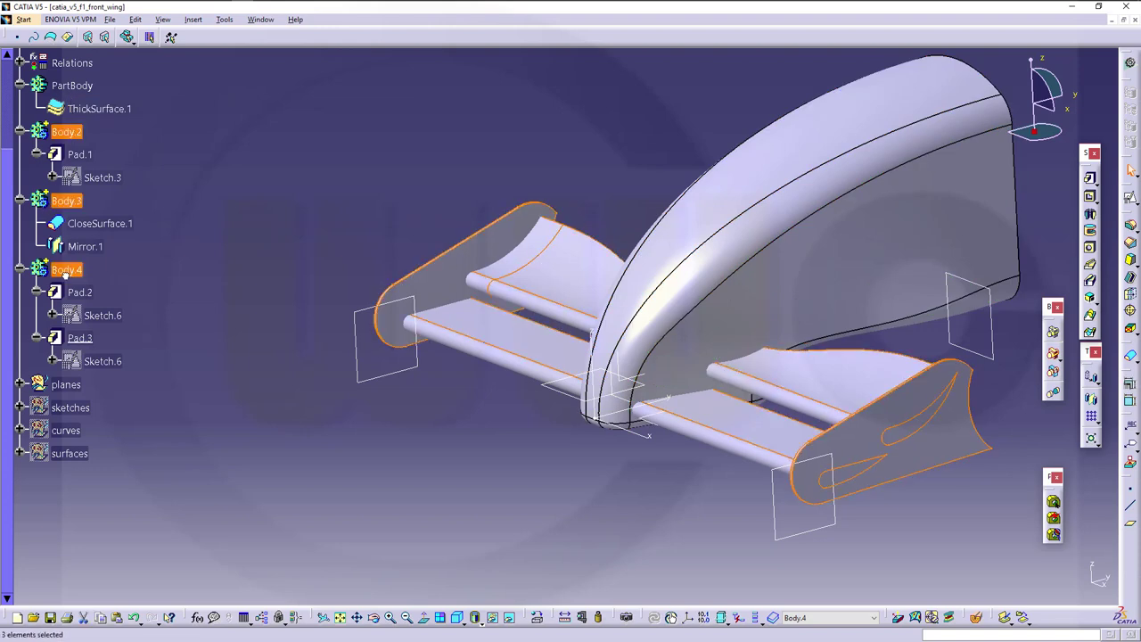
{"action": "left_click", "coordinate": [1054, 332]}
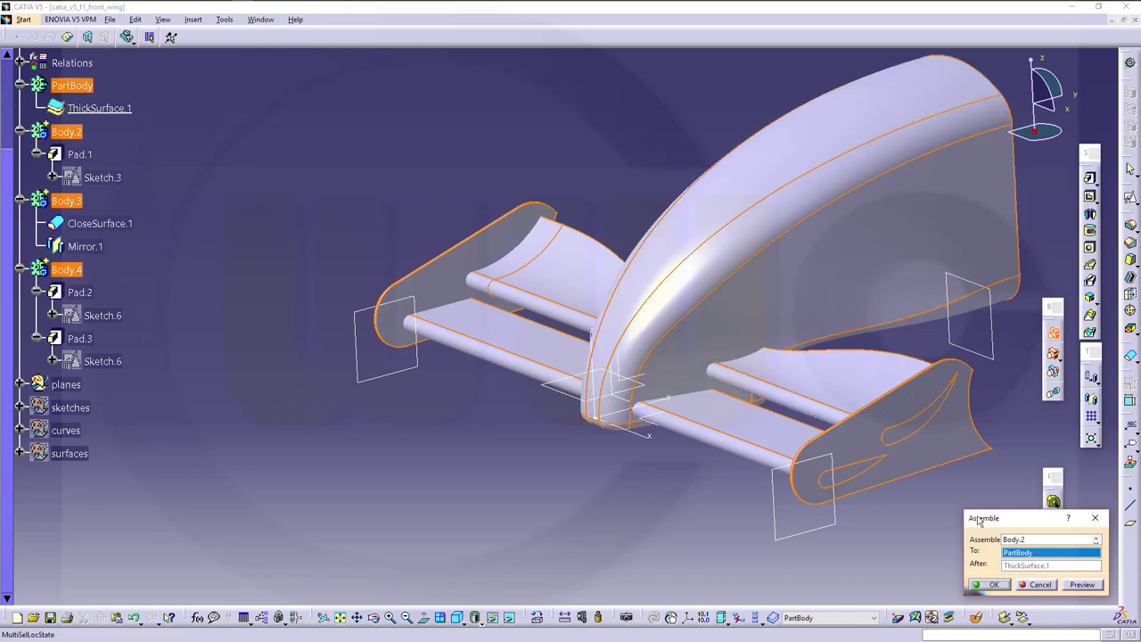
{"action": "left_click", "coordinate": [996, 584]}
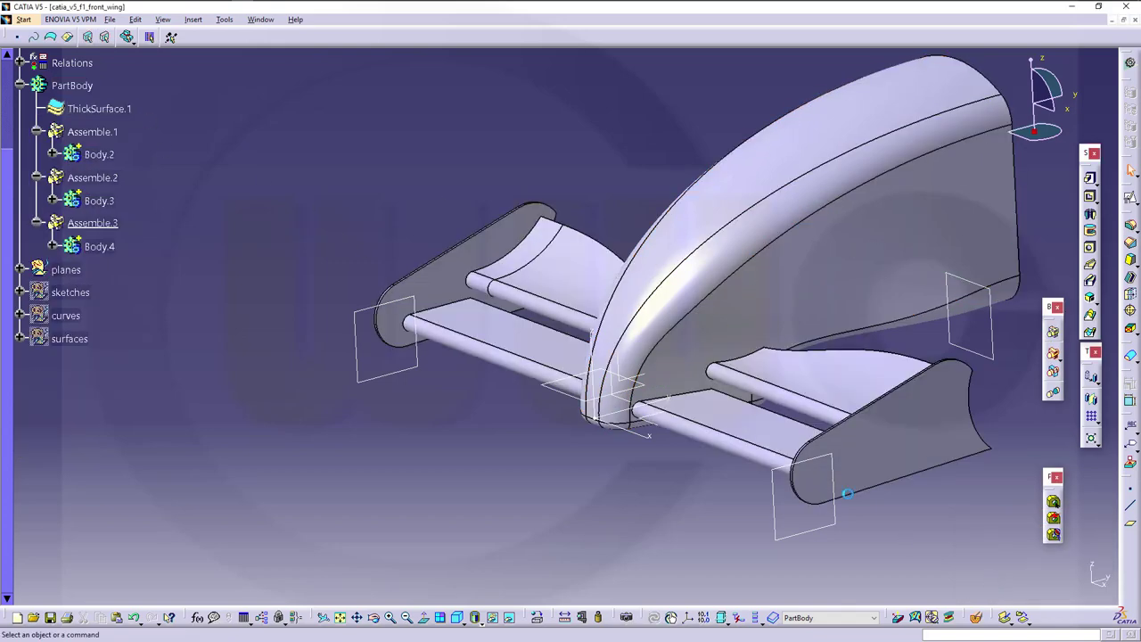
{"action": "middle_click_drag", "start_coordinate": [507, 350], "coordinate": [566, 330]}
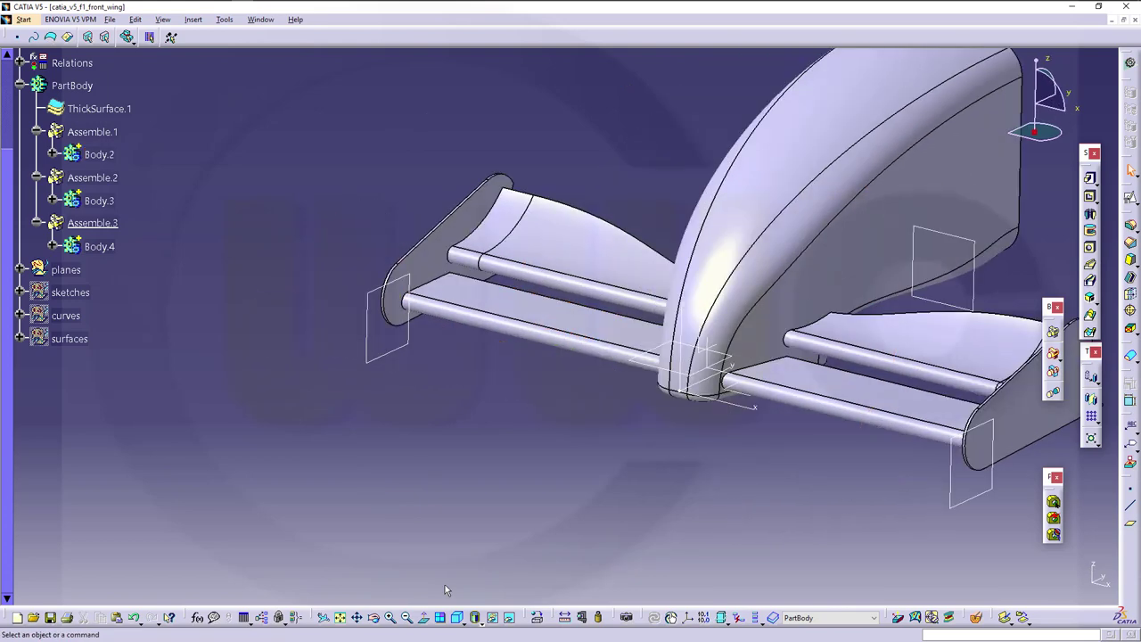
{"action": "left_click", "coordinate": [480, 624]}
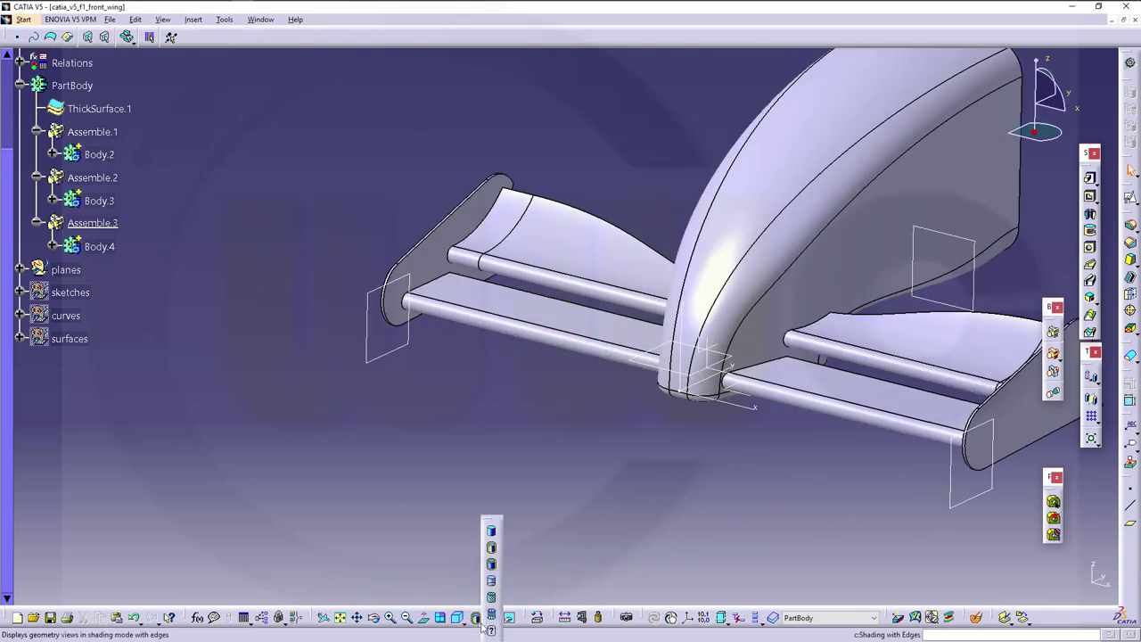
Switch to Shading without edges, hide the reference planes, and orbit to inspect the finished wing.
{"action": "left_click", "coordinate": [491, 530]}
{"action": "mouse_move", "coordinate": [573, 491]}
{"action": "middle_mouse_down"}
{"action": "mouse_move", "coordinate": [548, 458]}
{"action": "mouse_move", "coordinate": [540, 416]}
{"action": "mouse_move", "coordinate": [693, 422]}
{"action": "mouse_move", "coordinate": [687, 433]}
{"action": "mouse_move", "coordinate": [512, 398]}
{"action": "middle_mouse_up"}
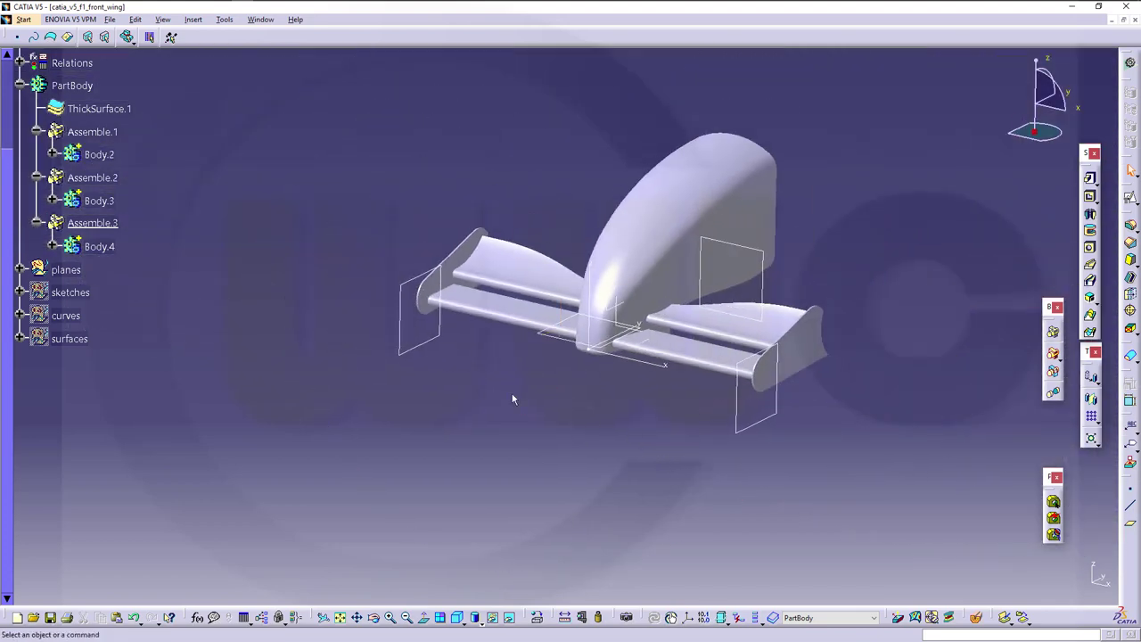
{"action": "right_click", "coordinate": [69, 273]}
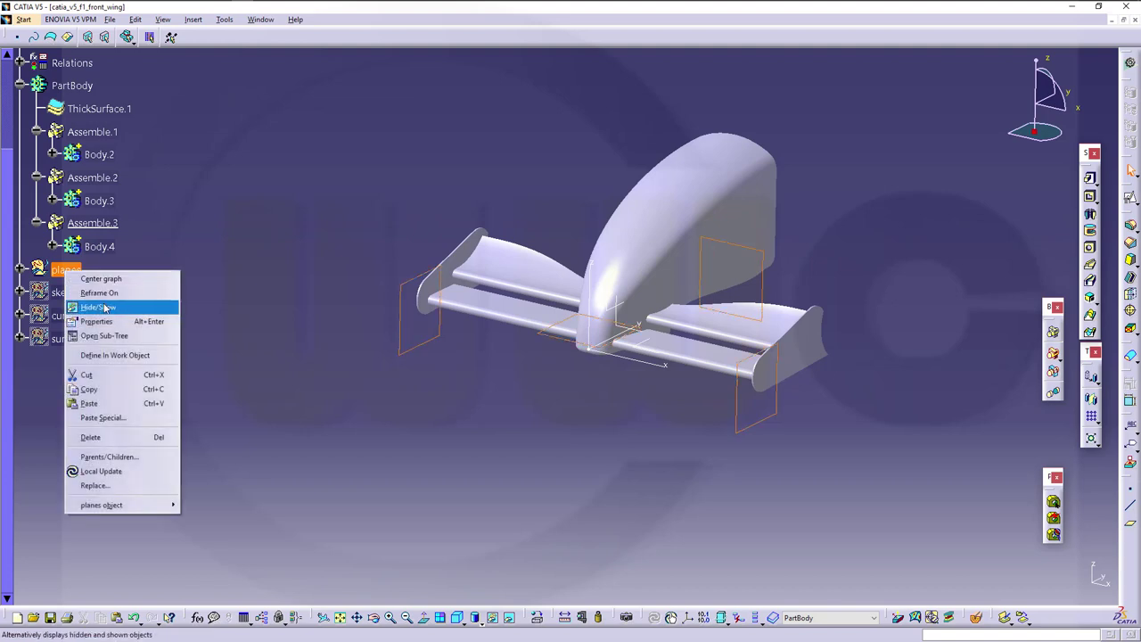
{"action": "left_click", "coordinate": [102, 307]}
{"action": "middle_click_drag", "start_coordinate": [517, 341], "coordinate": [620, 214]}
{"action": "middle_click_drag", "start_coordinate": [450, 351], "coordinate": [677, 379]}
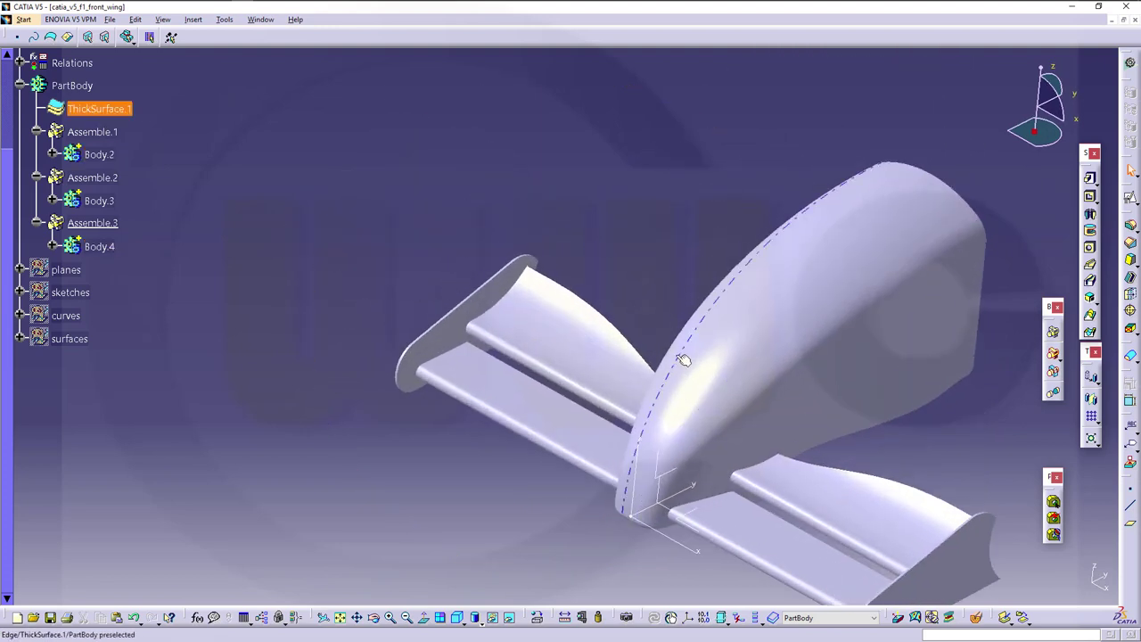